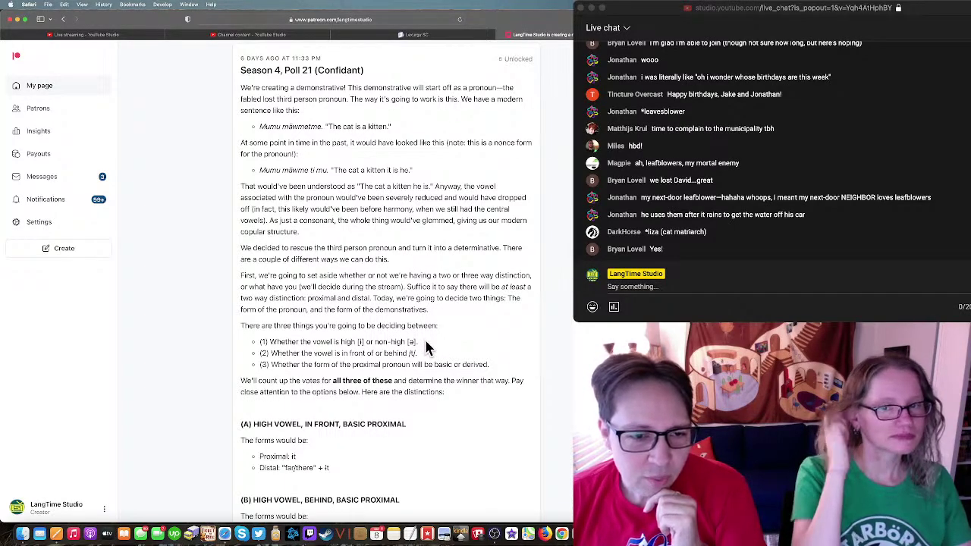
# Step: Read the Season 4, Poll 21 (Confidant) post, from its three pronoun distinctions through the lettered options to the poll results
pyautogui.moveTo(416, 342); pyautogui.dragTo(256, 341)
pyautogui.click(342, 300)
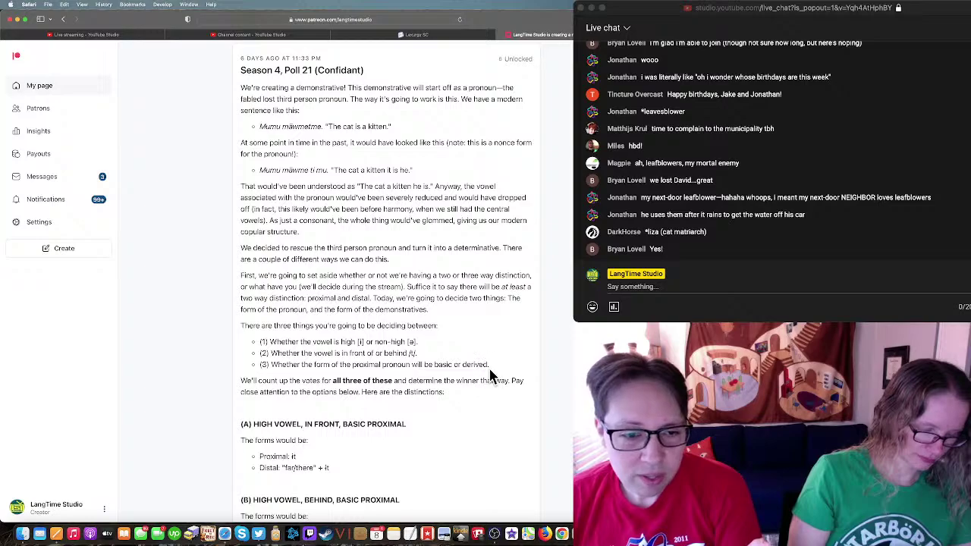
pyautogui.scroll(-2, 453, 340)
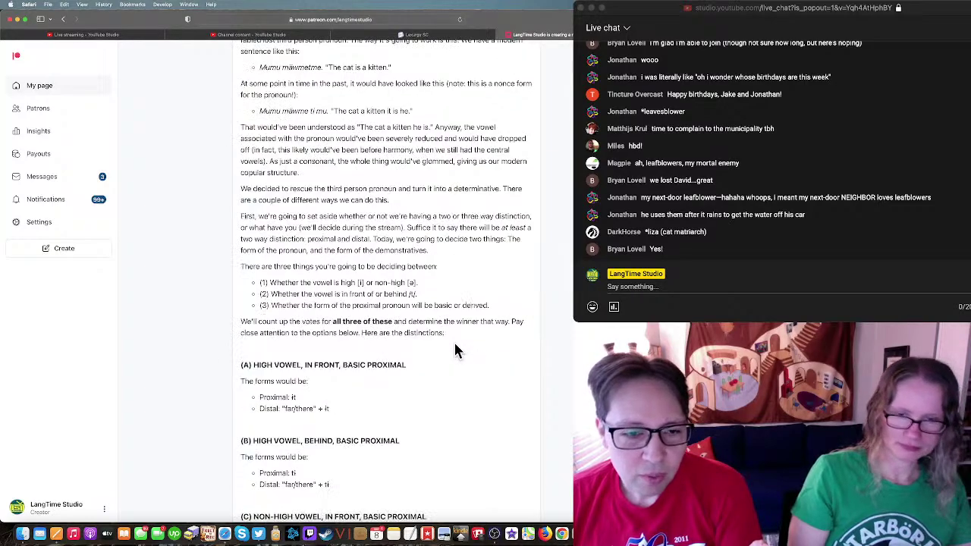
pyautogui.scroll(-5, 426, 325)
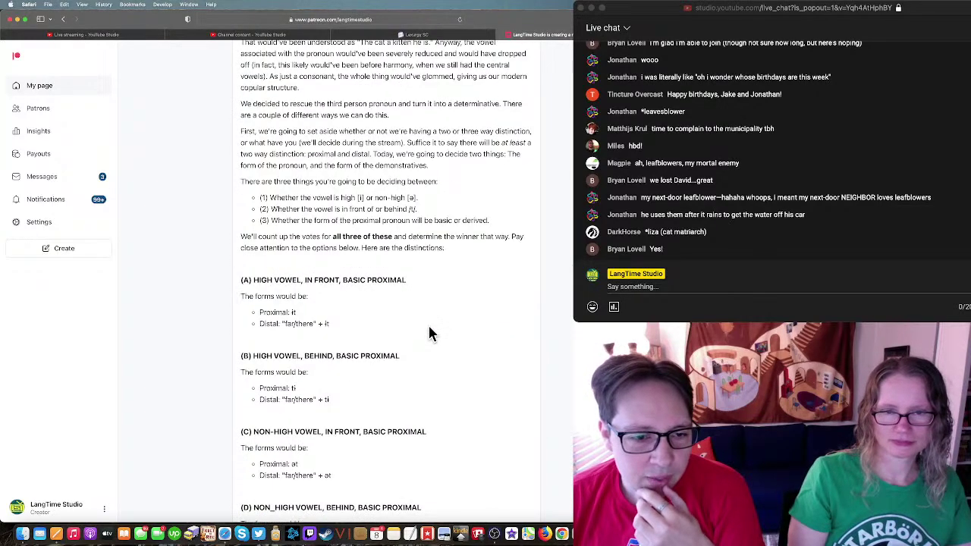
pyautogui.scroll(-1, 428, 331)
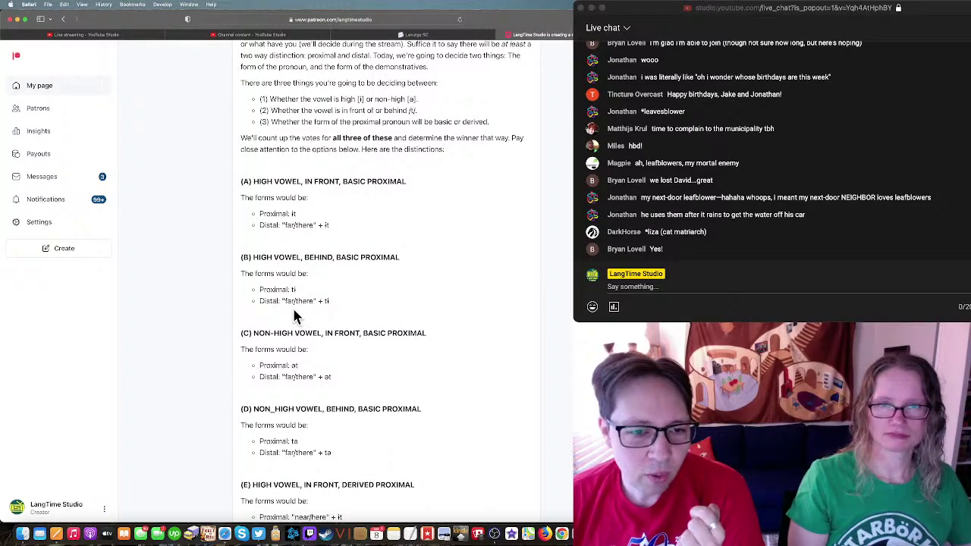
pyautogui.scroll(-5, 295, 315)
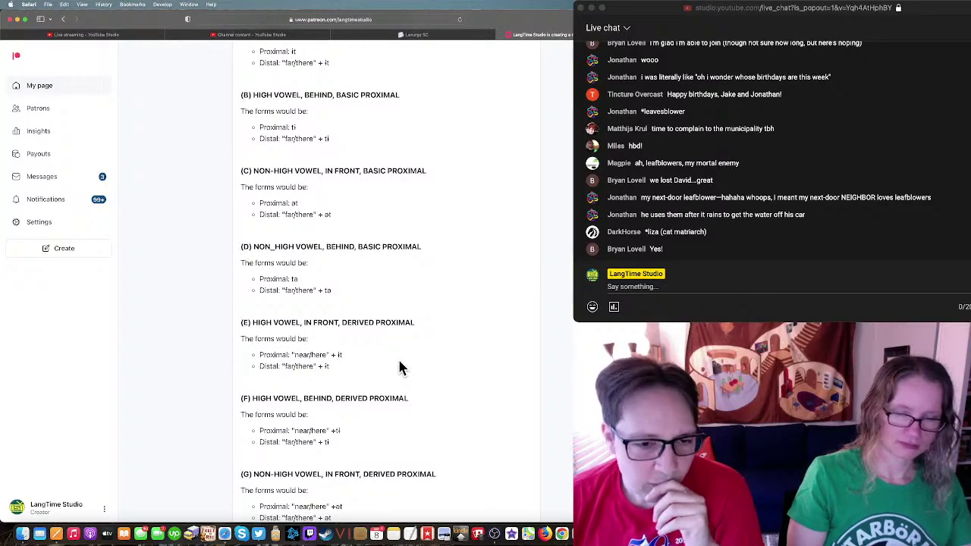
pyautogui.scroll(3, 401, 369)
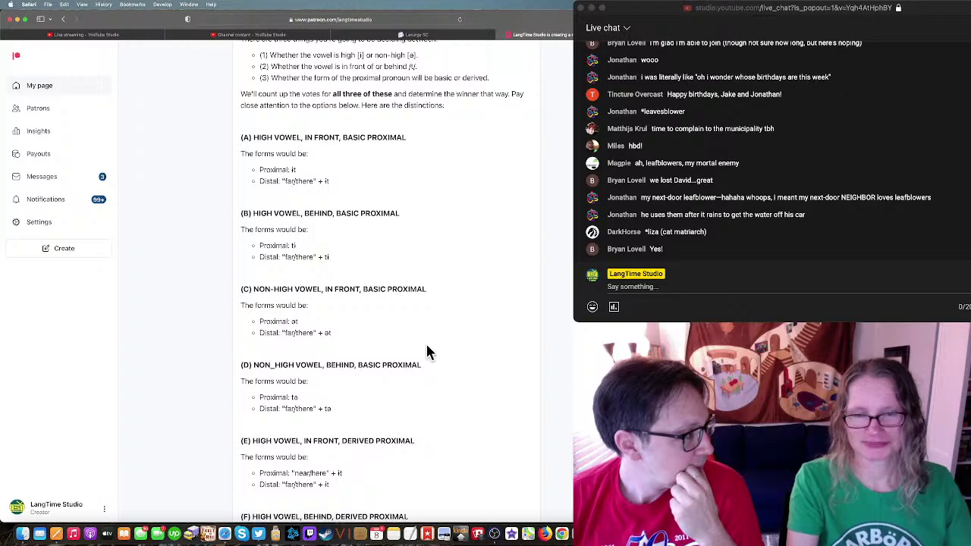
pyautogui.scroll(-10, 427, 351)
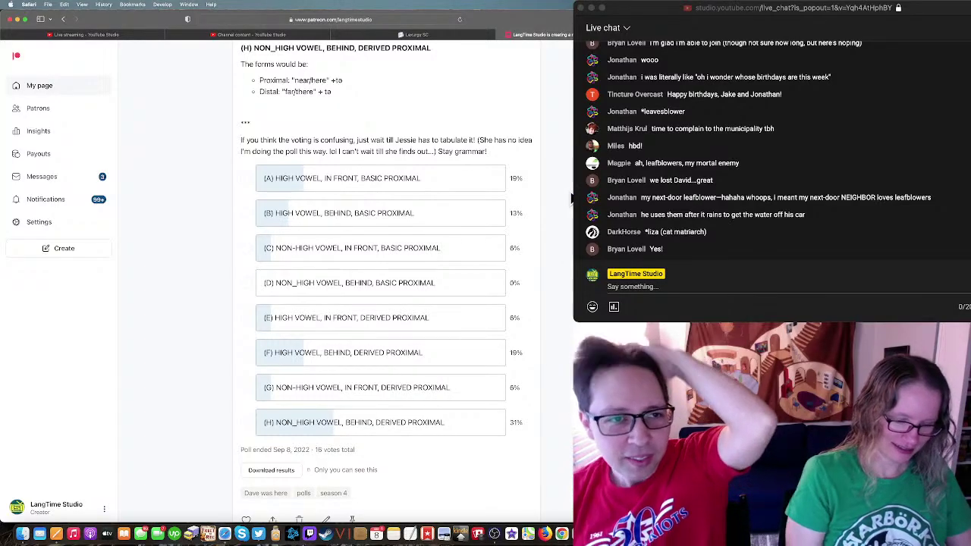
# Step: Switch to the Sarkezhe grammar document in Pages and view its Phonotactic Notes and Stress sections
pyautogui.hotkey('ctrl', 'Up')
pyautogui.hotkey('ctrl', 'Up')
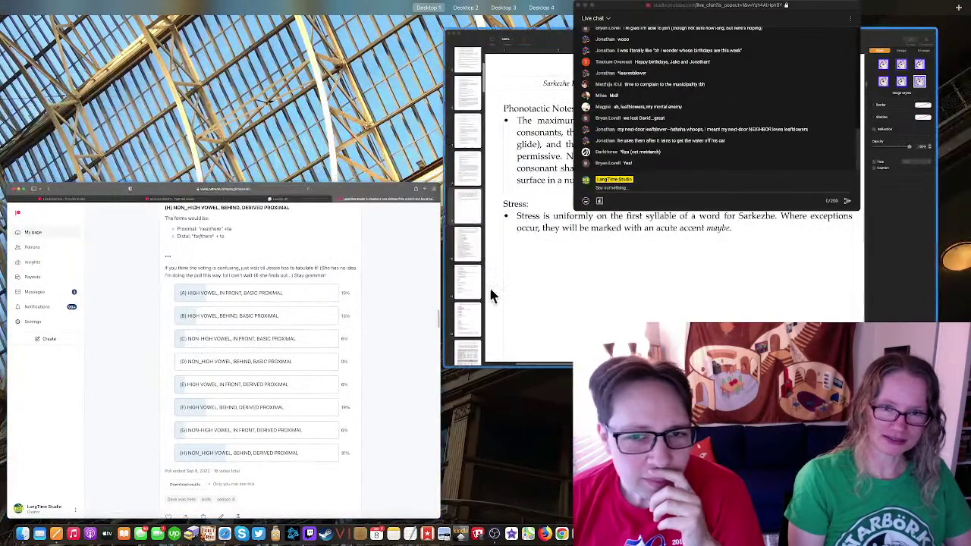
pyautogui.click(512, 269)
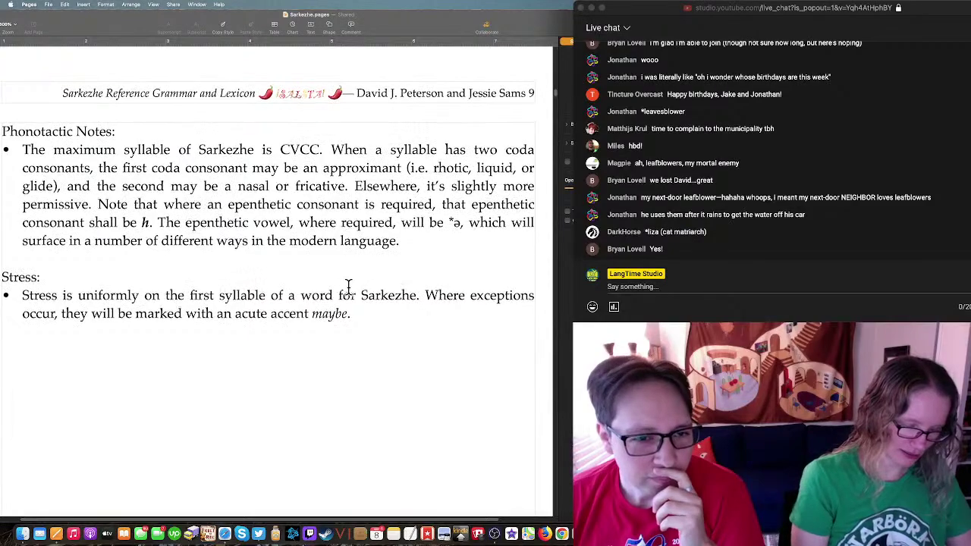
pyautogui.scroll(2, 349, 286)
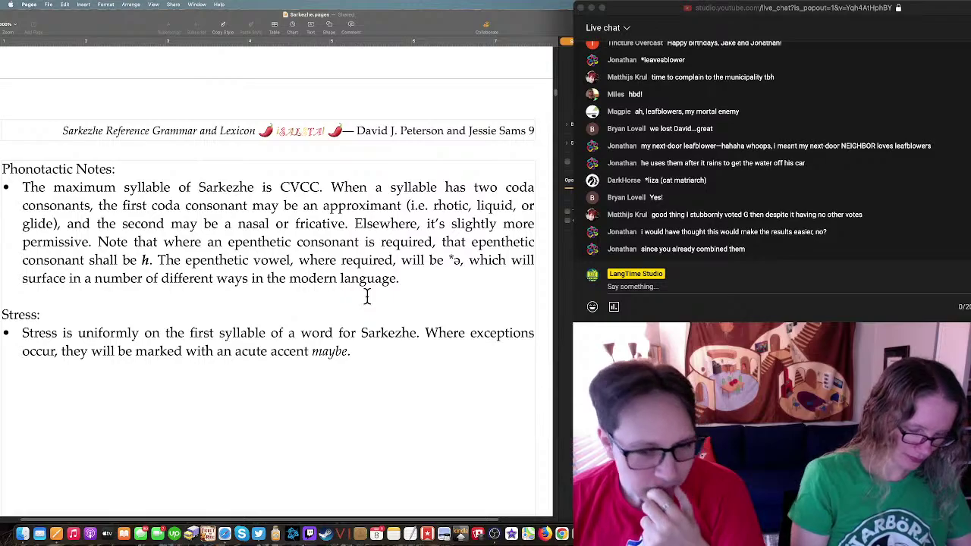
# Step: Return to the Patreon page in Safari and compare the results of the Confidant poll with the Poll 21 posts above it
pyautogui.hotkey('ctrl', 'Up')
pyautogui.click(351, 356)
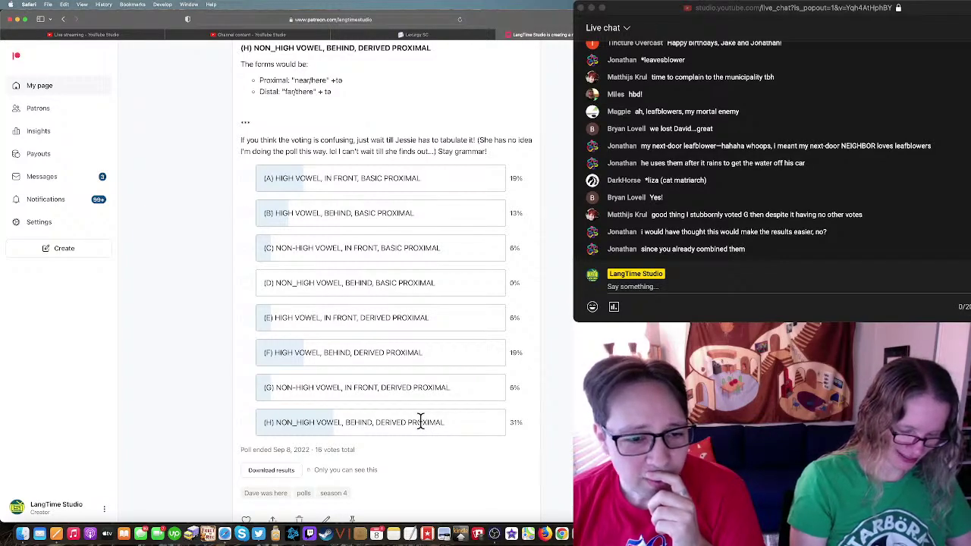
pyautogui.scroll(5, 420, 422)
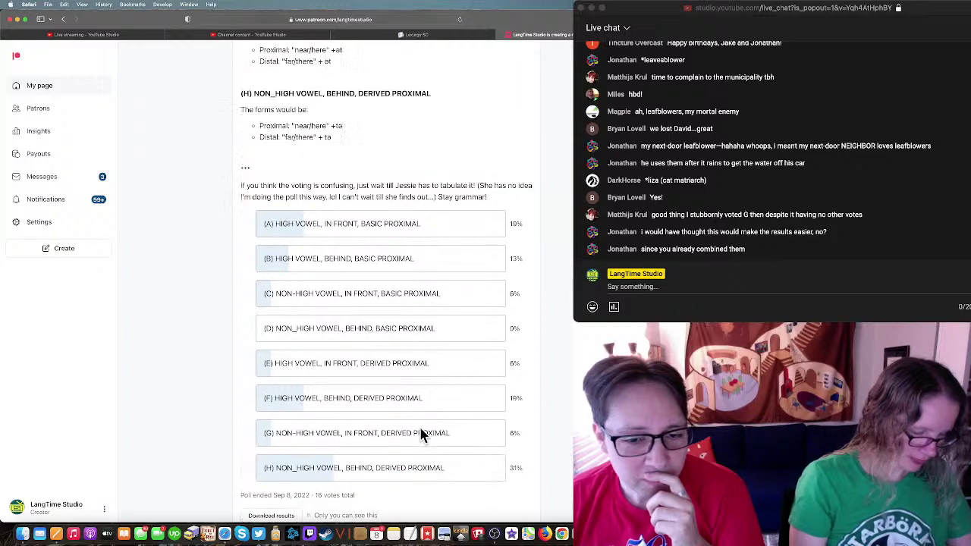
pyautogui.scroll(15, 420, 426)
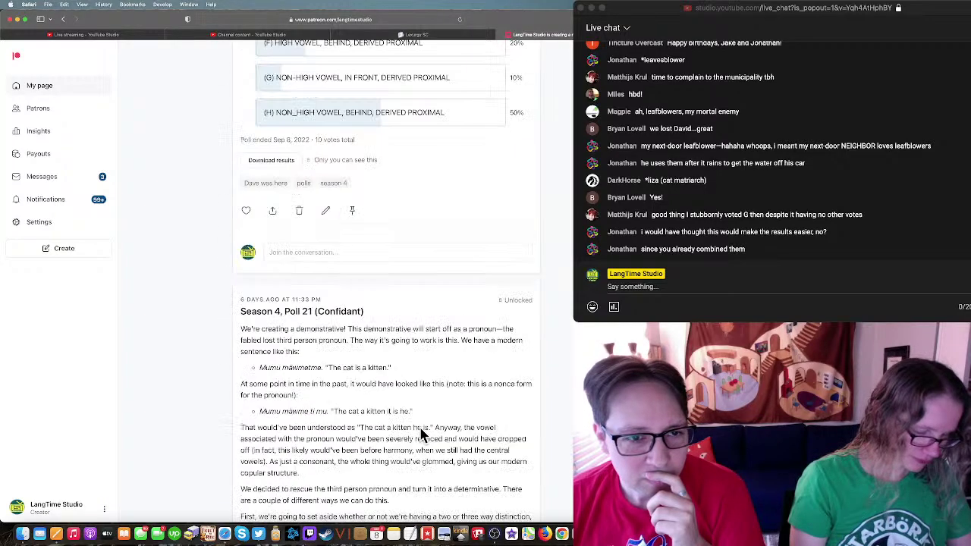
pyautogui.scroll(-4, 420, 427)
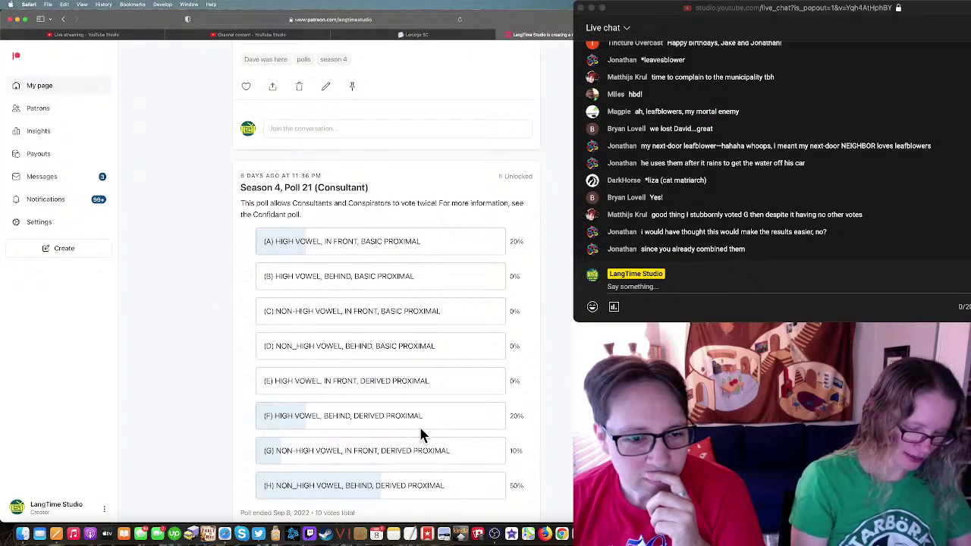
pyautogui.scroll(4, 422, 434)
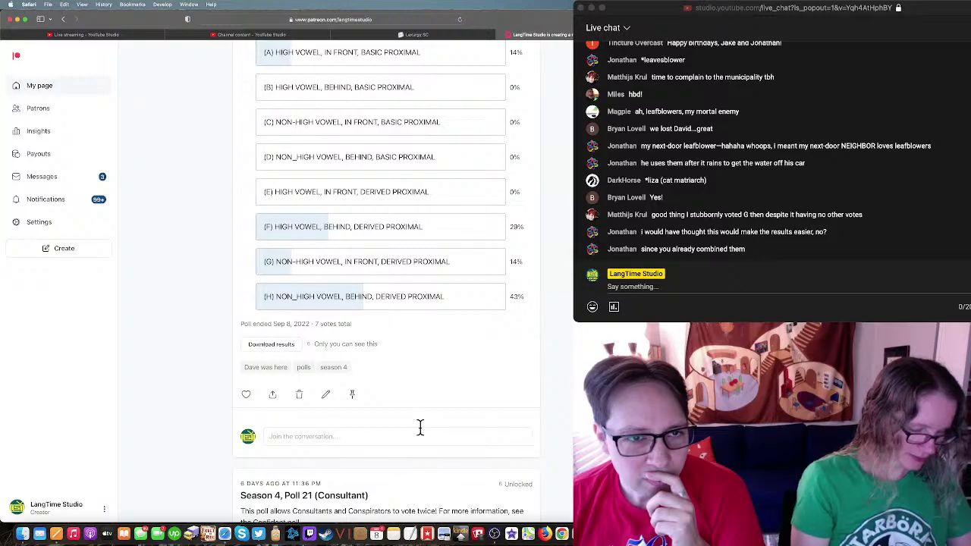
pyautogui.scroll(-6, 420, 427)
pyautogui.scroll(5, 419, 427)
pyautogui.scroll(-7, 419, 426)
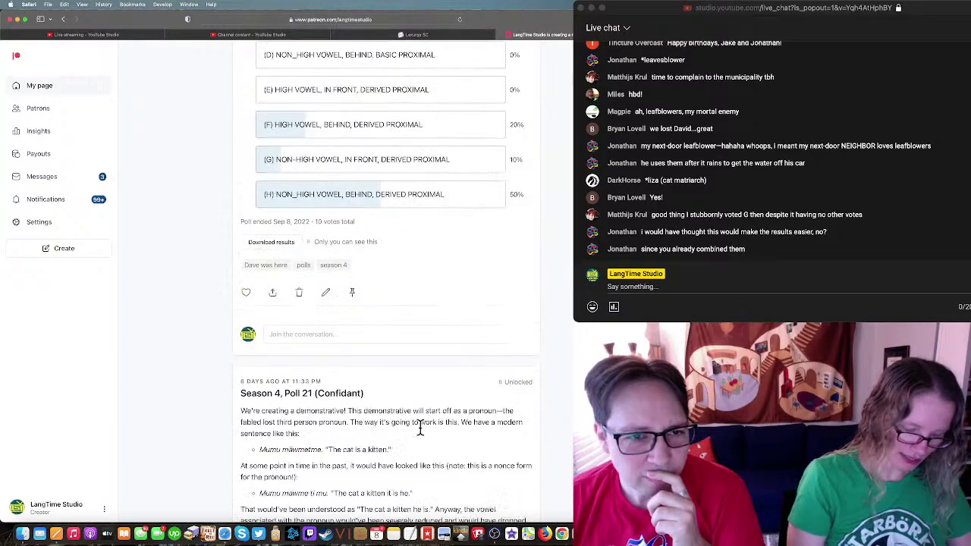
pyautogui.scroll(-15, 418, 427)
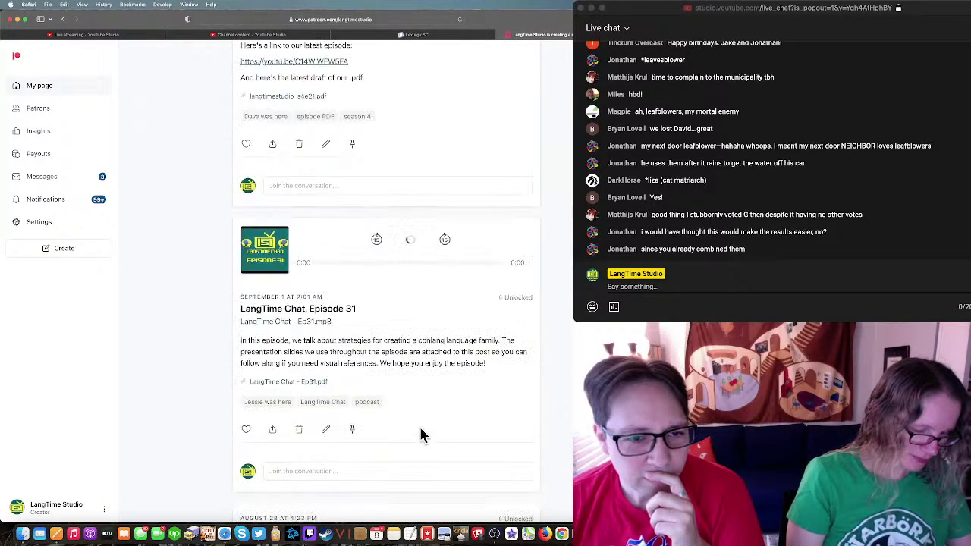
pyautogui.scroll(12, 423, 435)
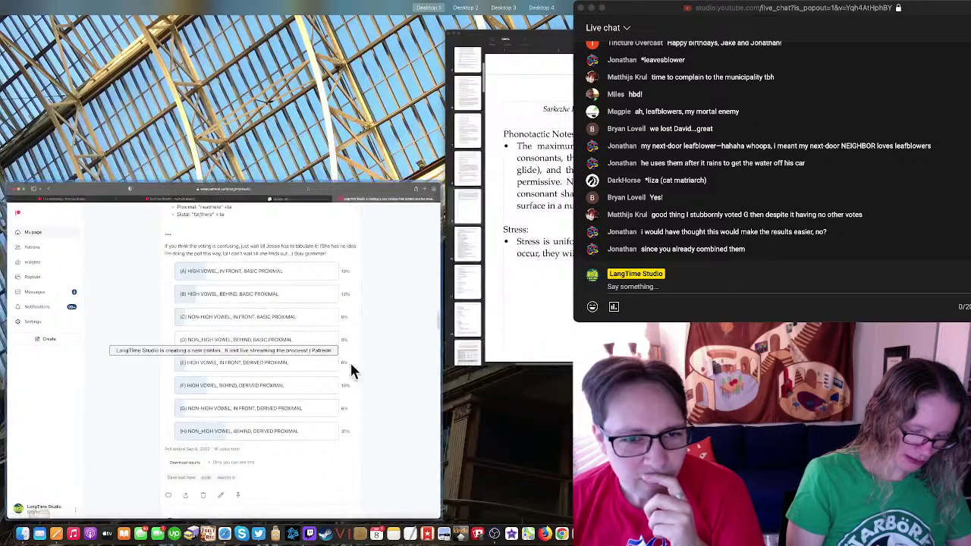
# Step: Switch to the Sarkezhe document in Pages and look through the word derivations, noun classes, genitive case and transitive verb sections
pyautogui.click(451, 310)
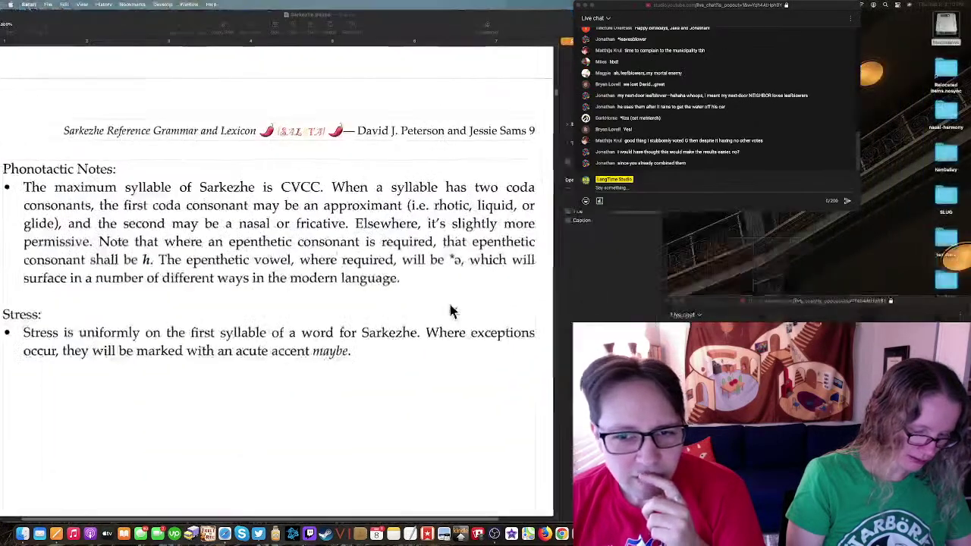
pyautogui.scroll(-20, 383, 309)
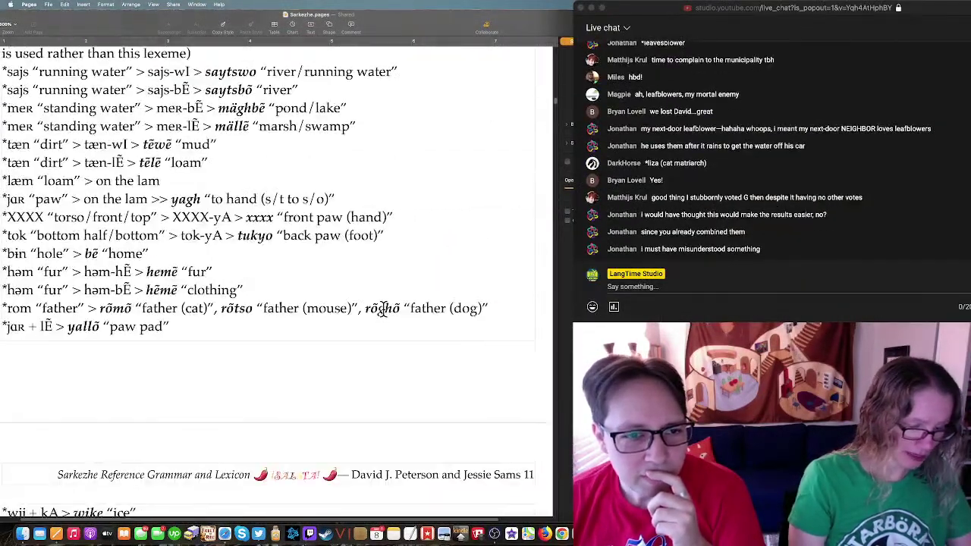
pyautogui.scroll(-10, 383, 309)
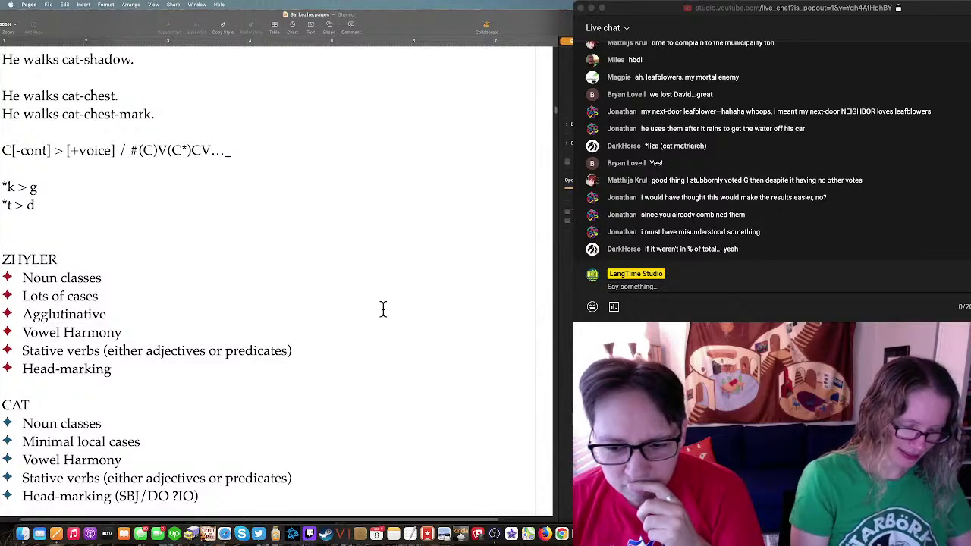
pyautogui.scroll(-10, 383, 310)
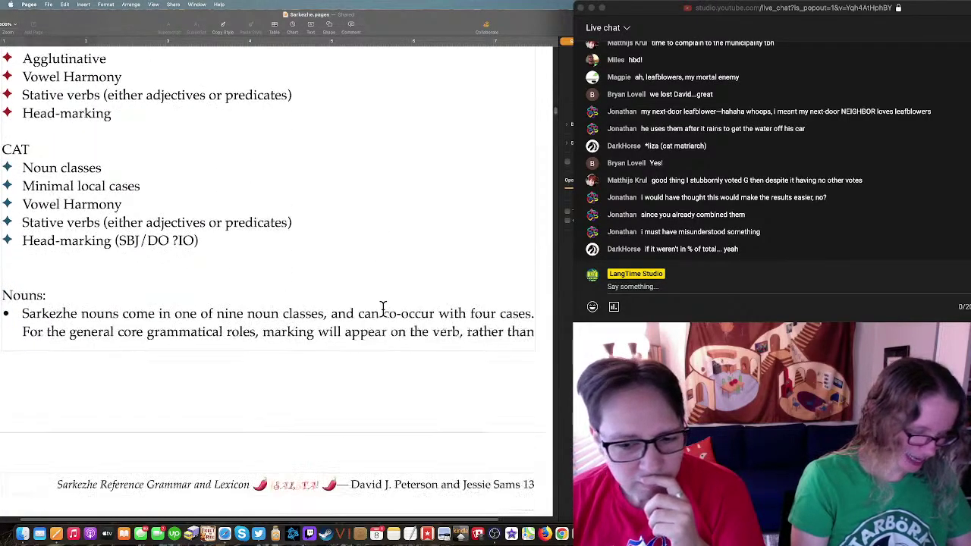
pyautogui.scroll(3, 383, 309)
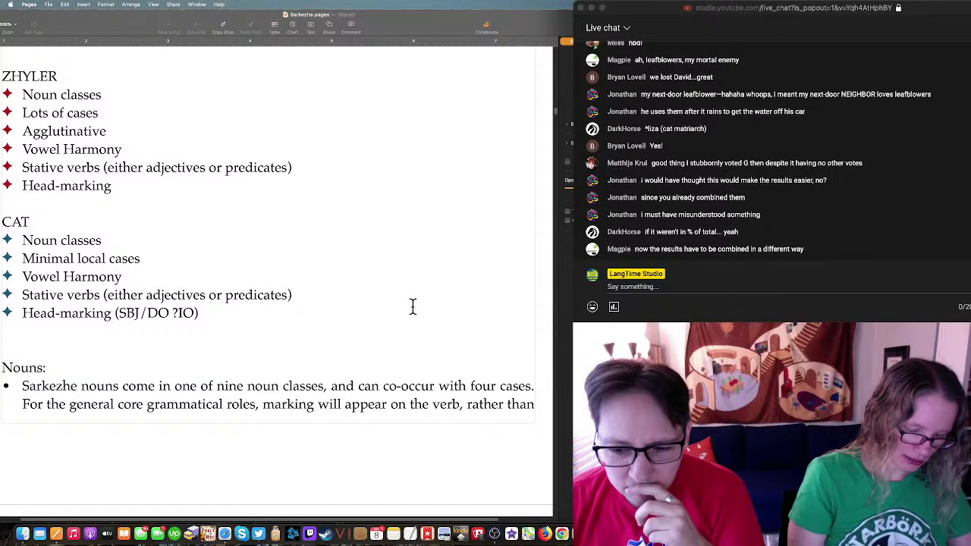
pyautogui.scroll(-1, 413, 306)
pyautogui.scroll(-10, 412, 306)
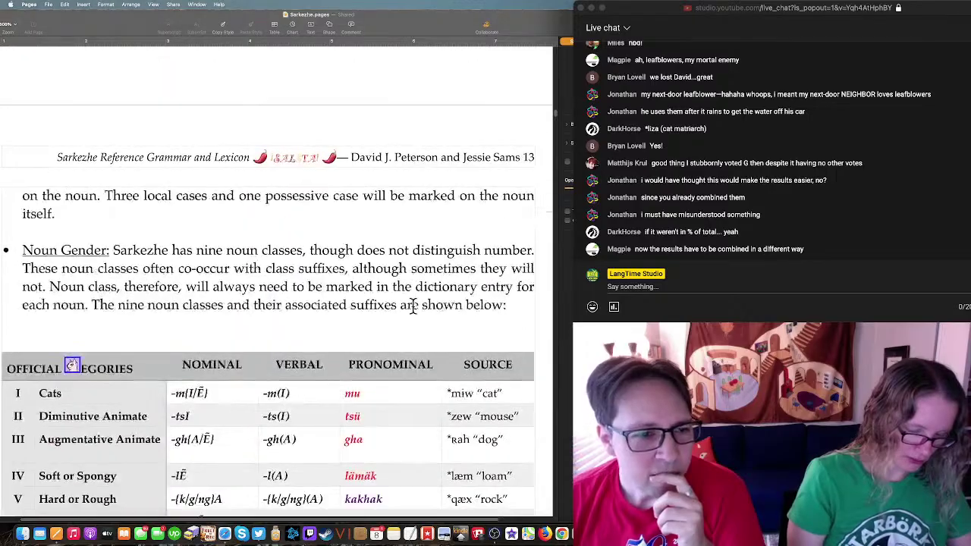
pyautogui.scroll(-12, 413, 306)
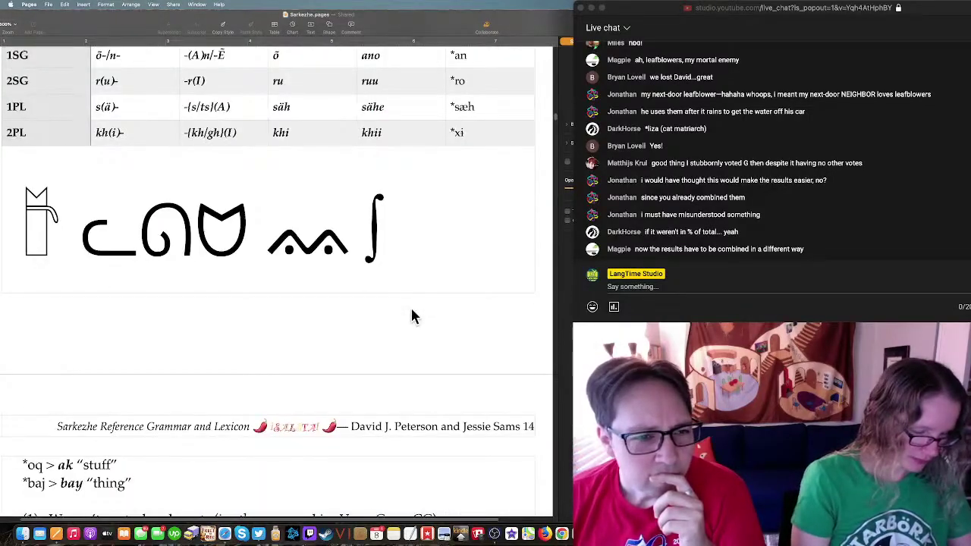
pyautogui.scroll(-15, 411, 311)
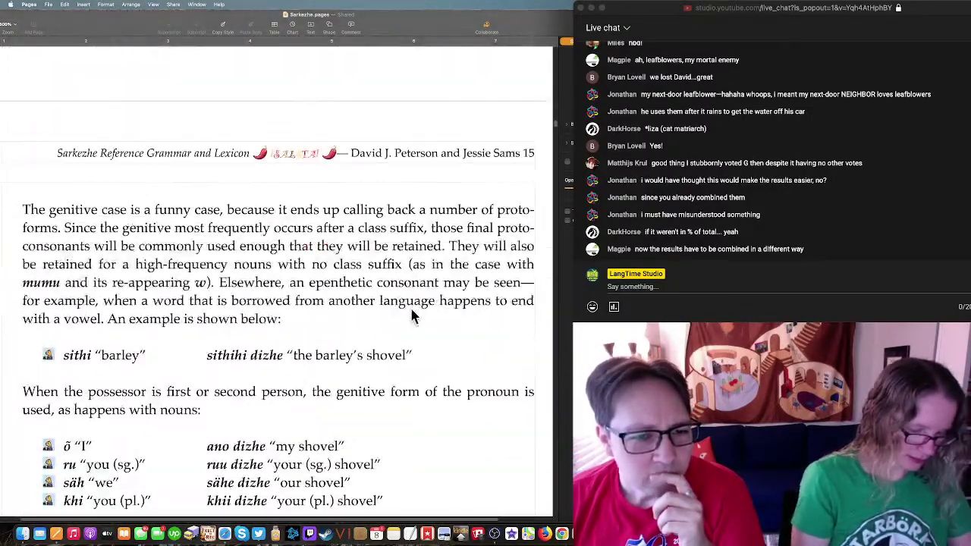
pyautogui.scroll(-15, 412, 314)
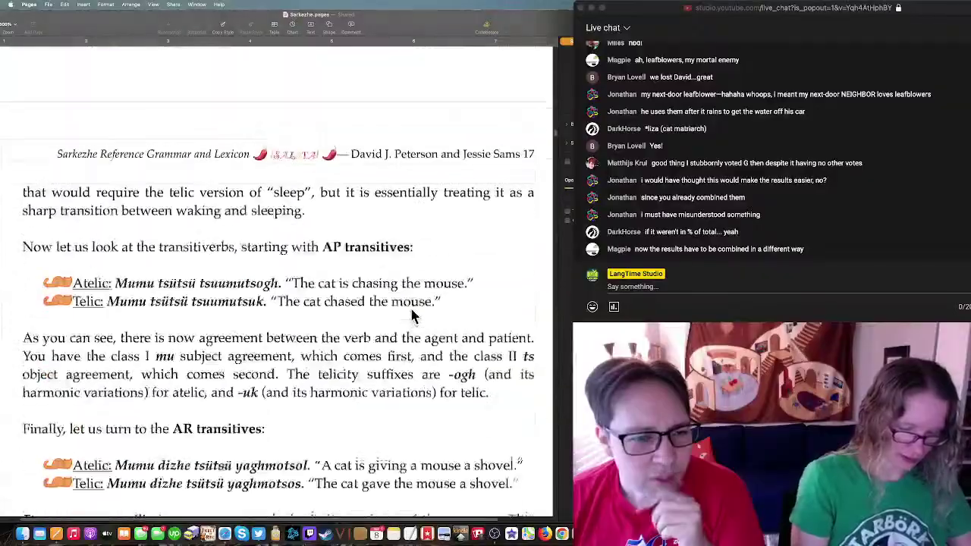
# Step: Look through the negation, relative clause, sound change and verbal suffix sections as far as the Personal Pronouns table
pyautogui.scroll(-15, 413, 314)
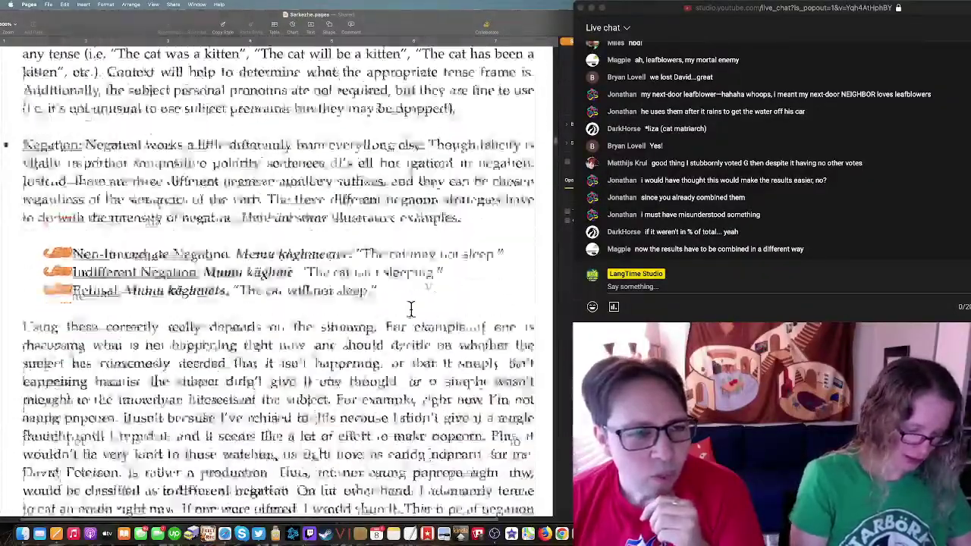
pyautogui.scroll(-15, 410, 311)
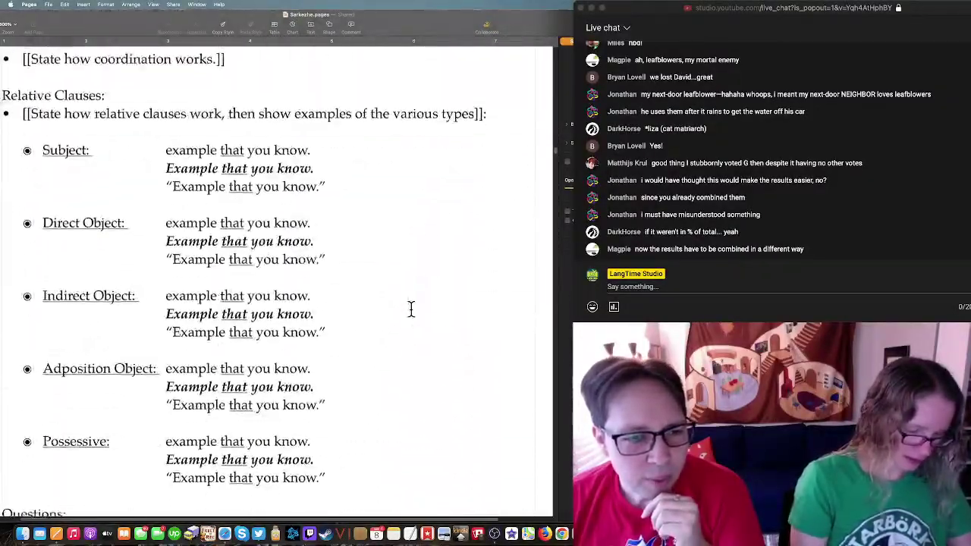
pyautogui.scroll(-15, 410, 309)
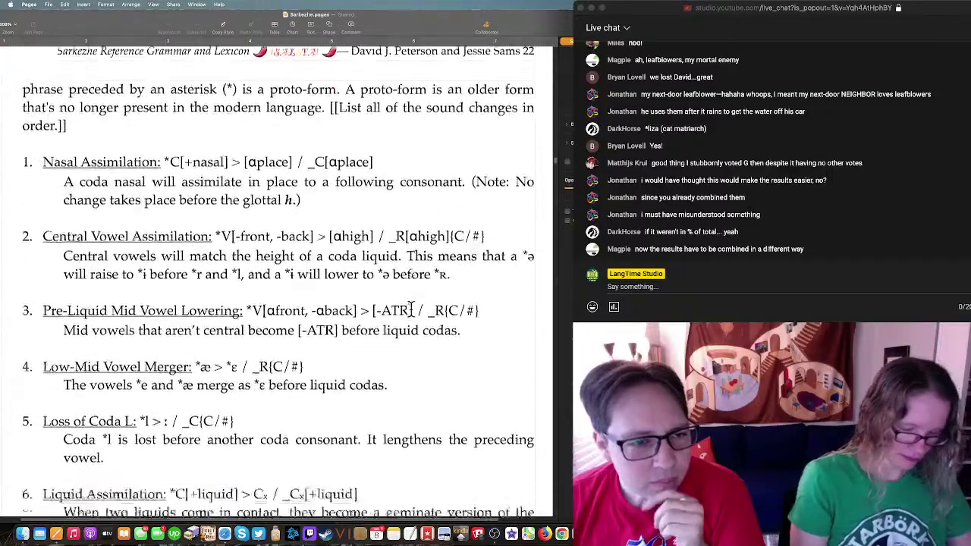
pyautogui.scroll(-15, 410, 308)
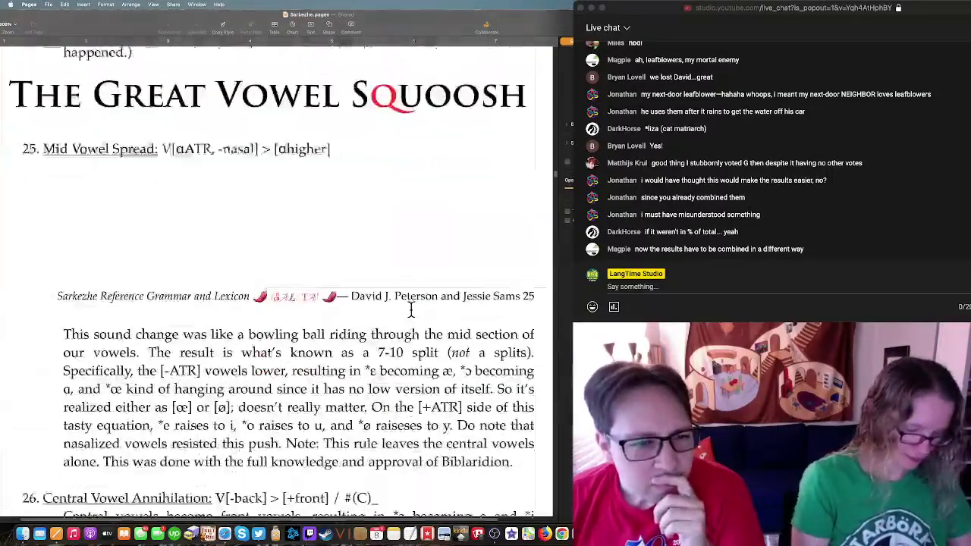
pyautogui.scroll(-10, 411, 309)
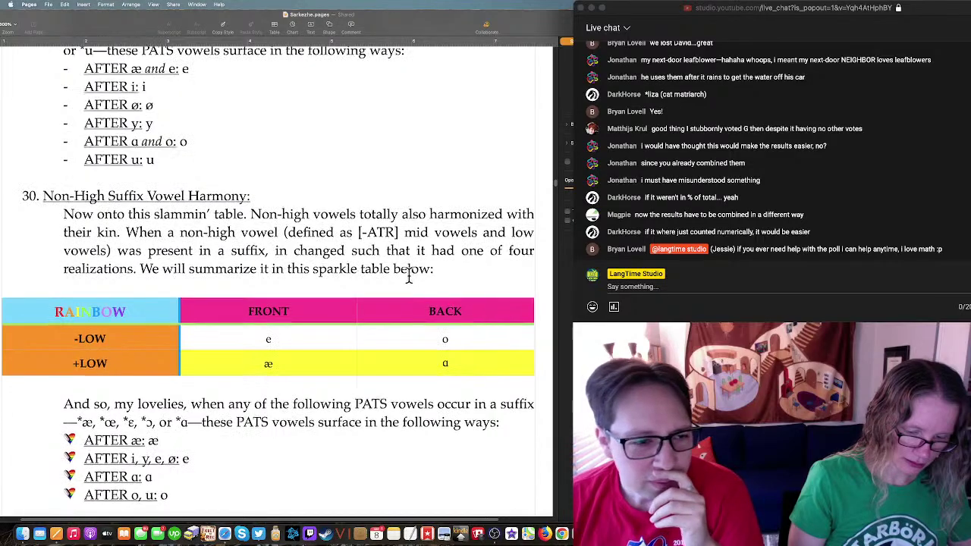
pyautogui.scroll(-10, 410, 273)
pyautogui.scroll(-5, 408, 275)
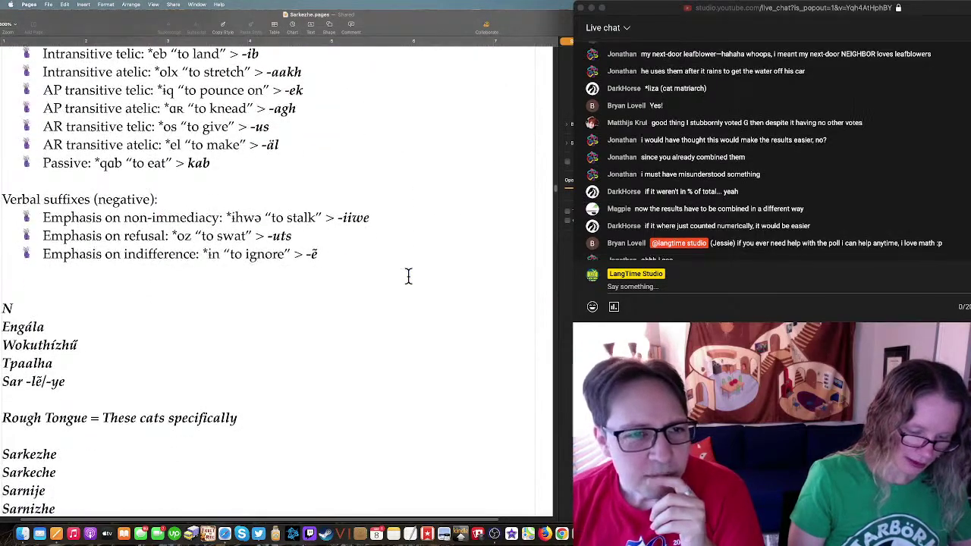
pyautogui.scroll(-8, 408, 275)
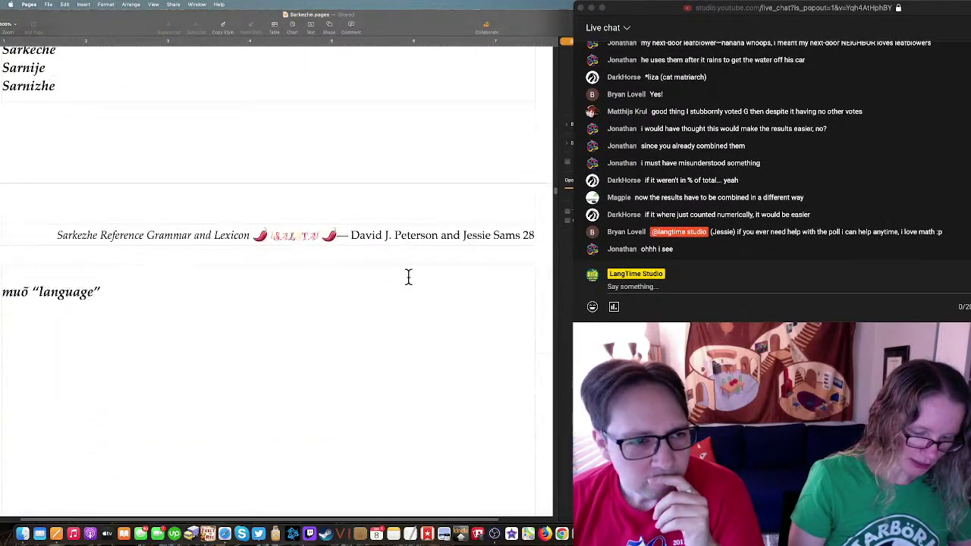
pyautogui.scroll(-10, 408, 278)
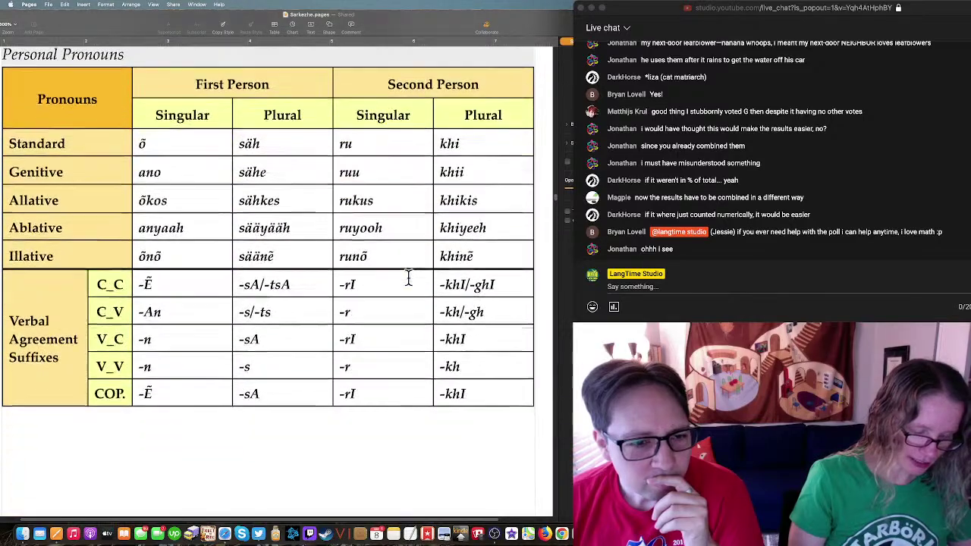
# Step: Look beyond the Personal Pronouns table through the noun classes and verb topics as far as the Verbal Derivation table
pyautogui.scroll(-12, 454, 303)
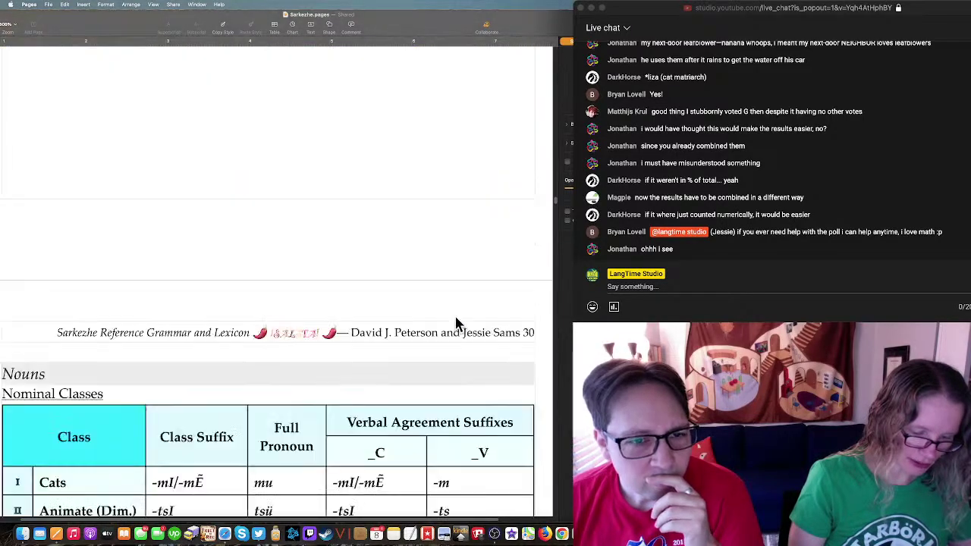
pyautogui.scroll(-20, 455, 325)
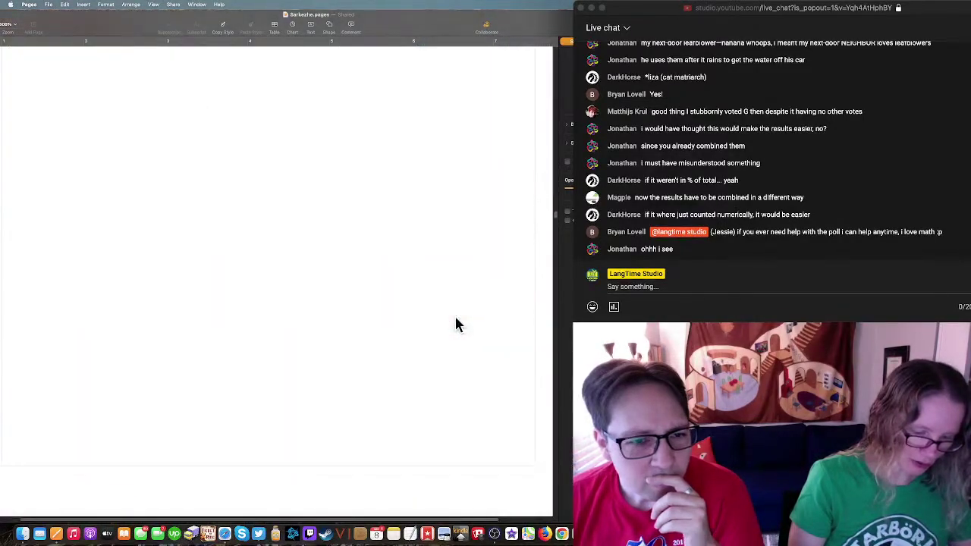
pyautogui.scroll(-20, 455, 325)
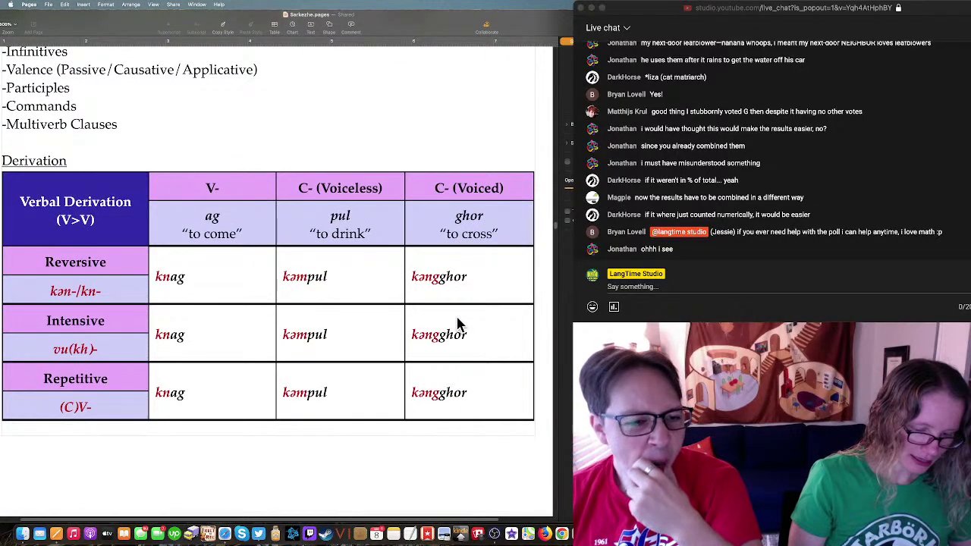
pyautogui.scroll(-4, 457, 325)
pyautogui.scroll(2, 458, 325)
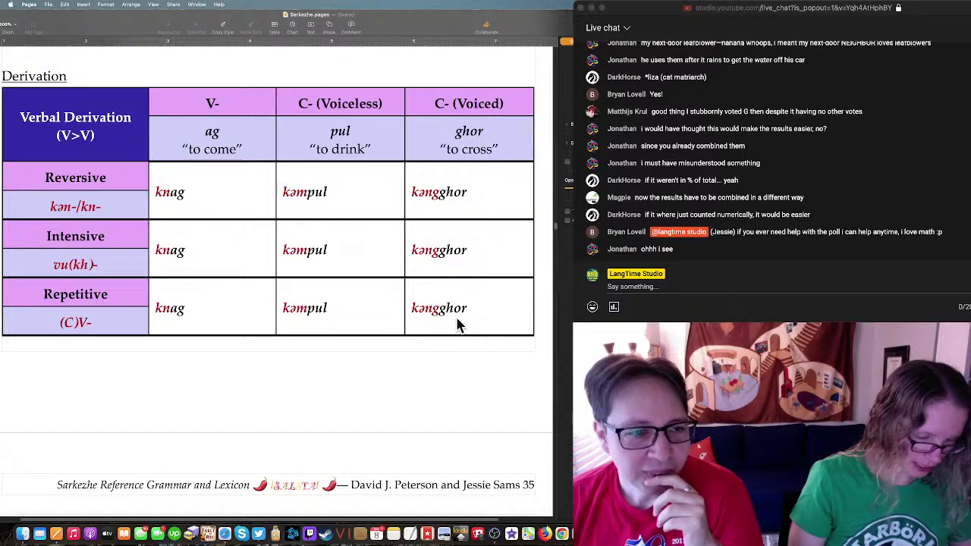
# Step: Examine the prefixed verb forms for "to come" and "to drink" in the Verbal Derivation table, especially the Reversive row
pyautogui.click(186, 212)
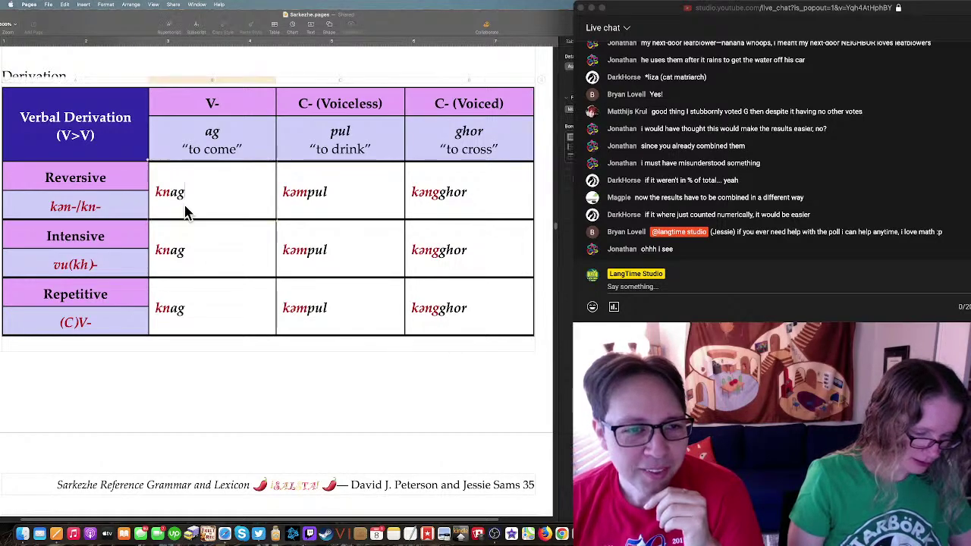
pyautogui.doubleClick(157, 191)
pyautogui.click(342, 244)
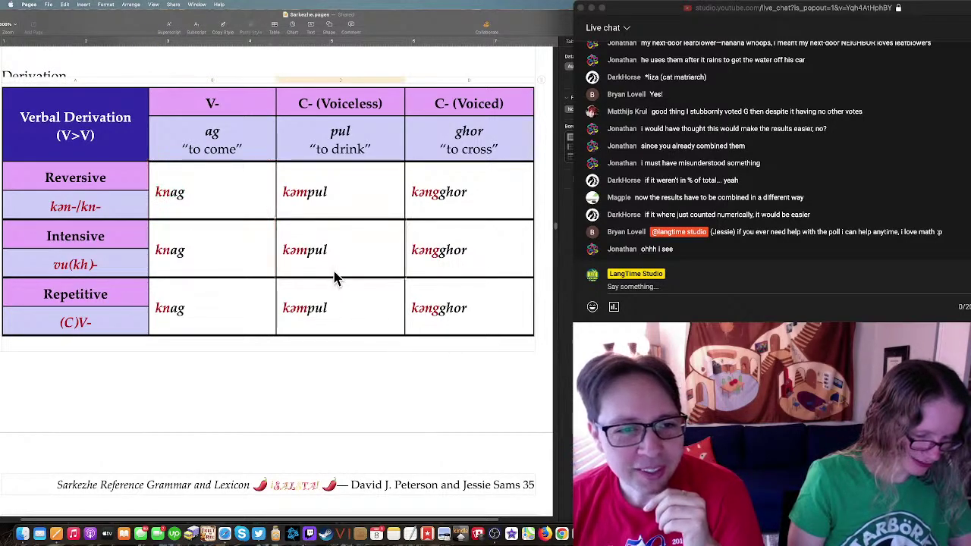
pyautogui.click(189, 197)
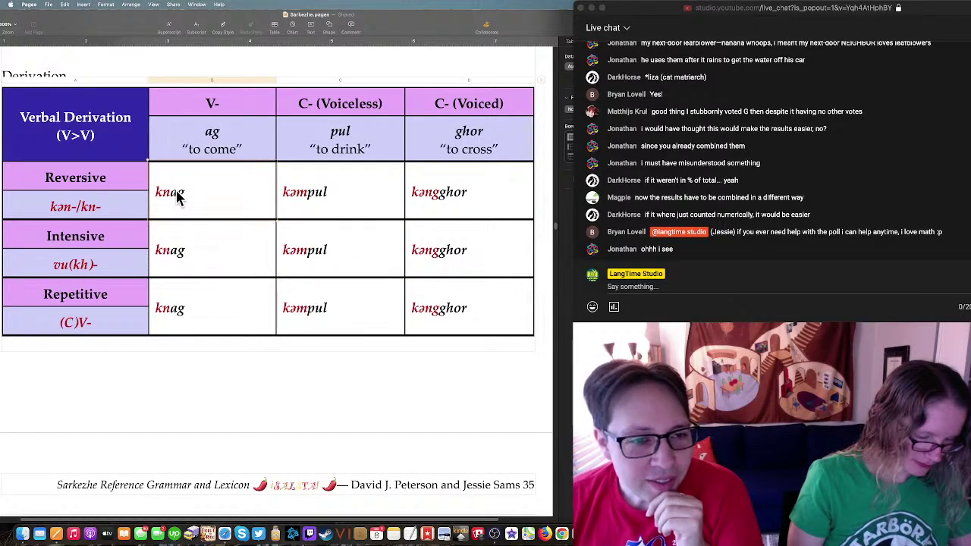
pyautogui.click(182, 192)
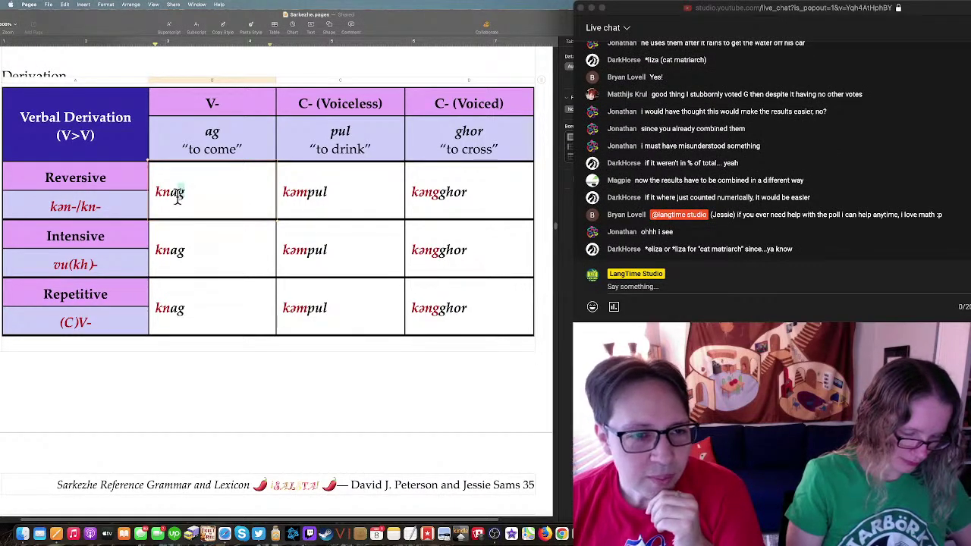
pyautogui.click(333, 185)
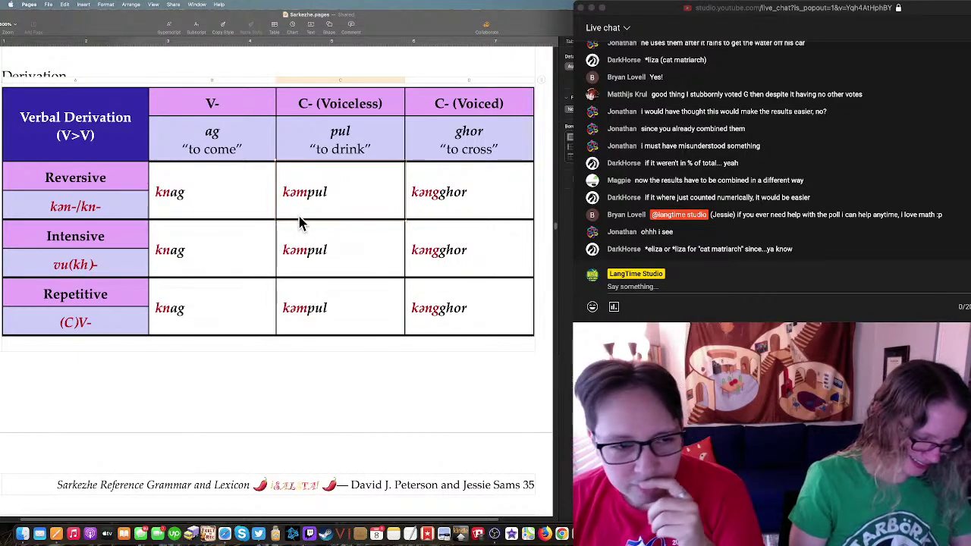
# Step: Look through the adjective comparison and derivation tables and on to the lexicon notes on word types
pyautogui.scroll(-10, 300, 222)
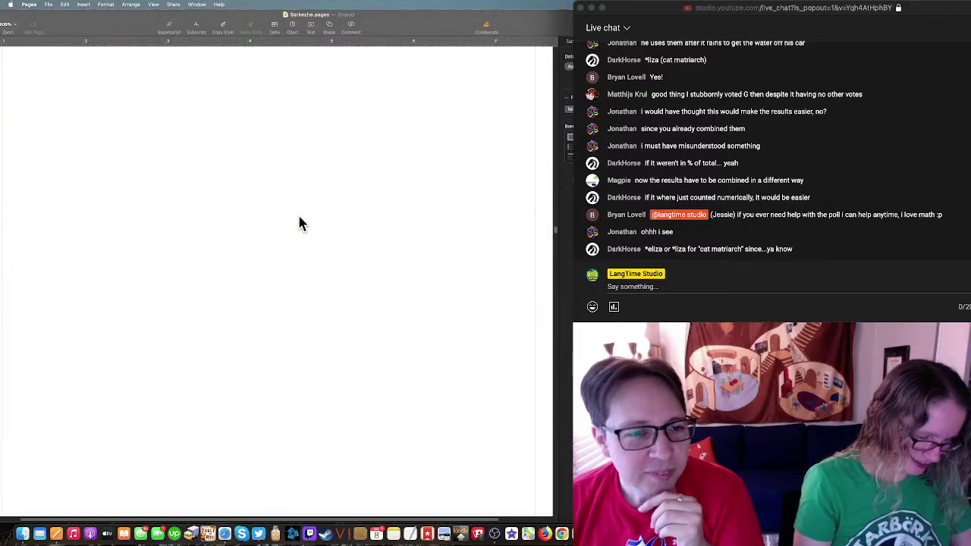
pyautogui.scroll(-5, 299, 222)
pyautogui.scroll(2, 299, 222)
pyautogui.scroll(-6, 300, 222)
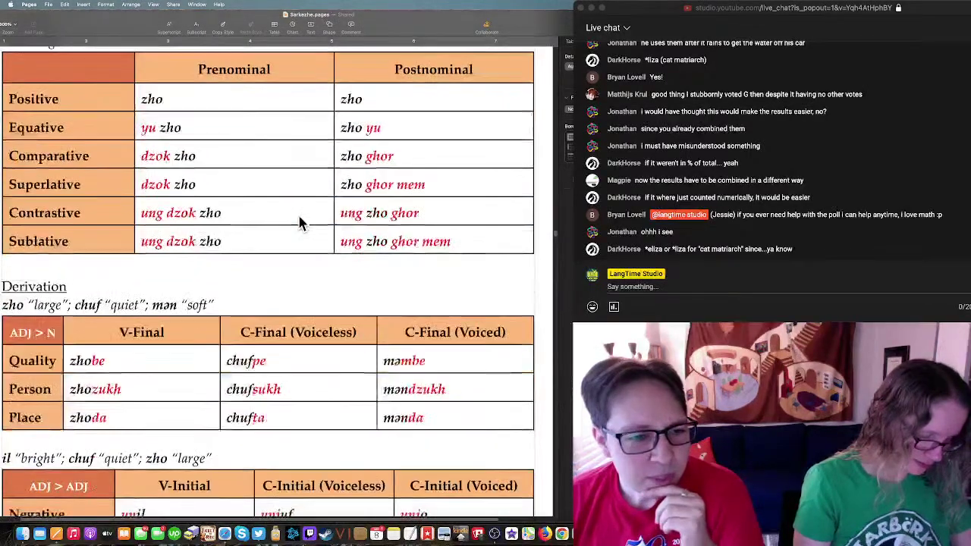
pyautogui.scroll(-20, 300, 222)
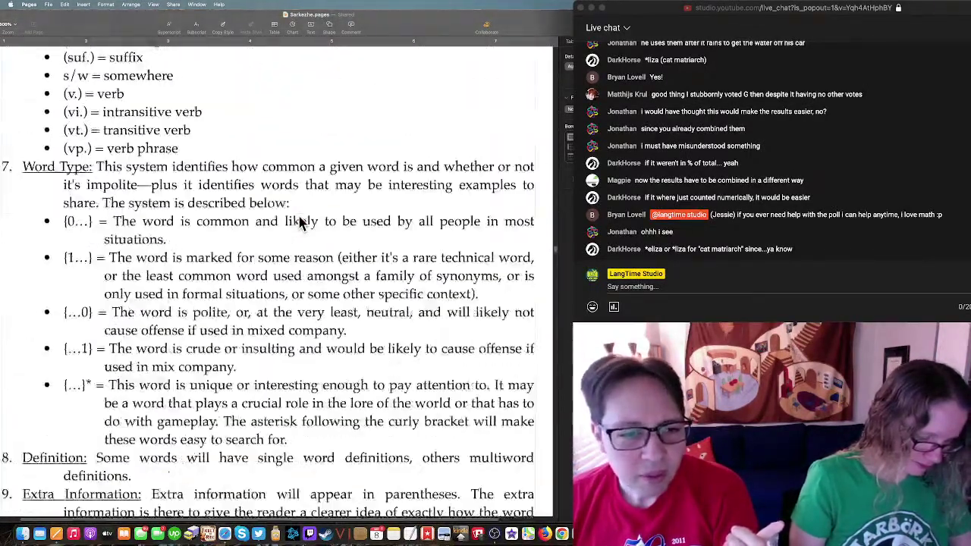
# Step: Go back through the document and find the Demonstratives section between Adjectives and Verbs
pyautogui.scroll(20, 299, 223)
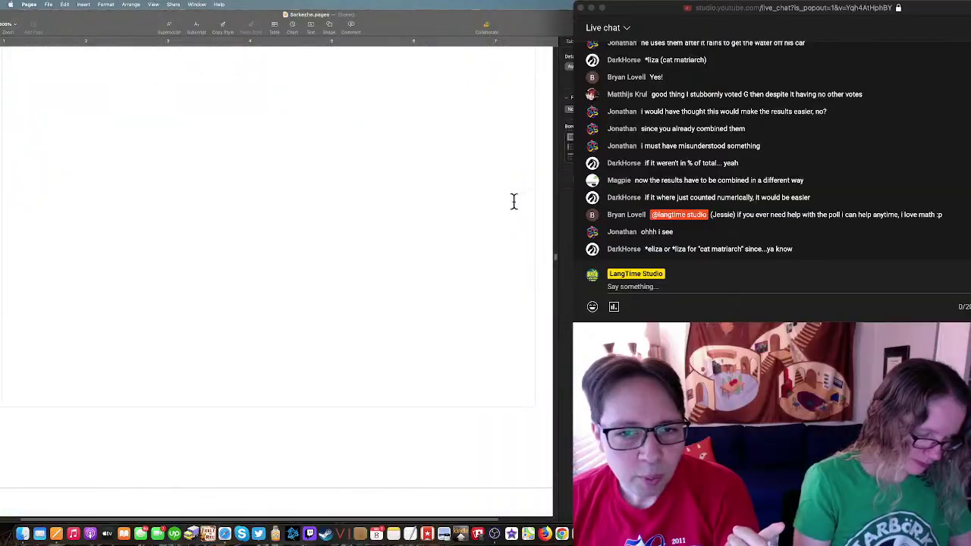
pyautogui.scroll(10, 553, 182)
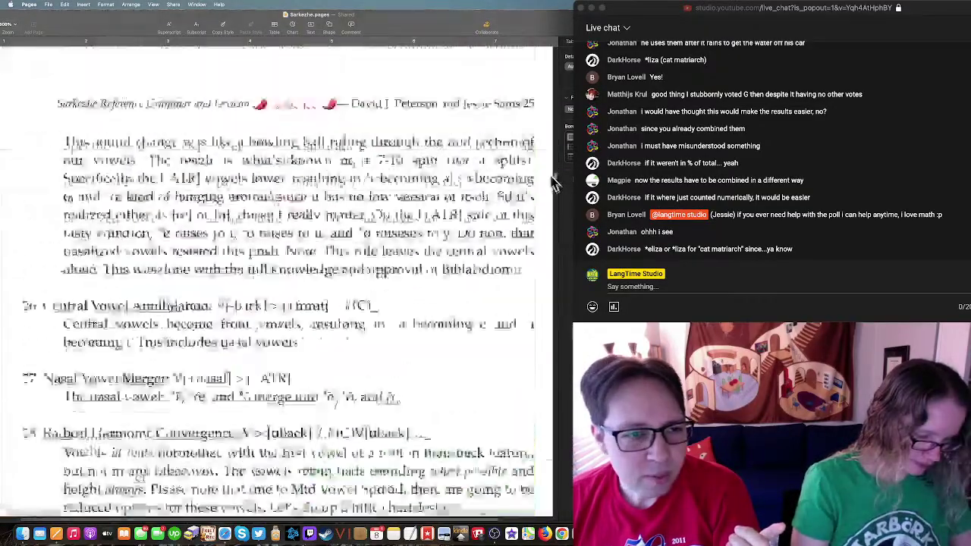
pyautogui.moveTo(554, 182); pyautogui.dragTo(522, 110)
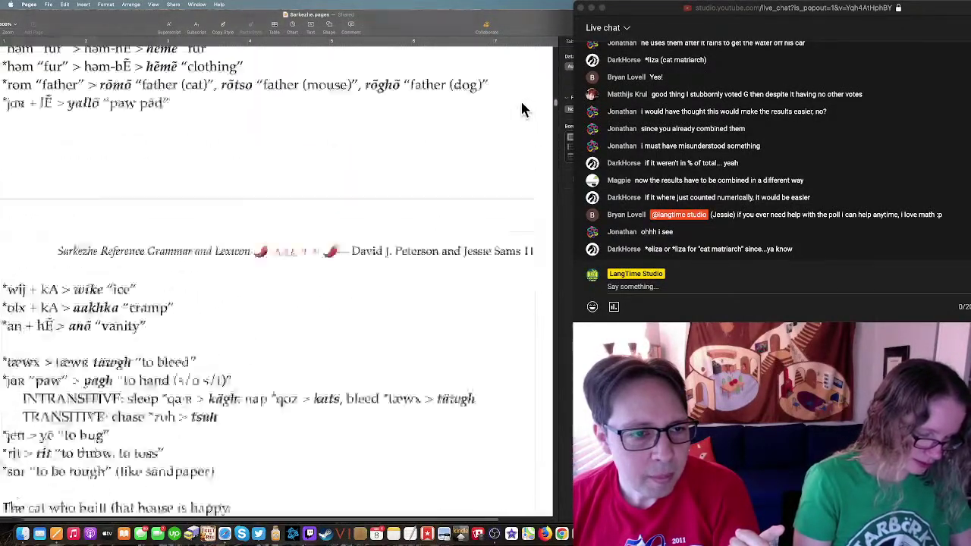
pyautogui.scroll(5, 522, 110)
pyautogui.scroll(-15, 517, 102)
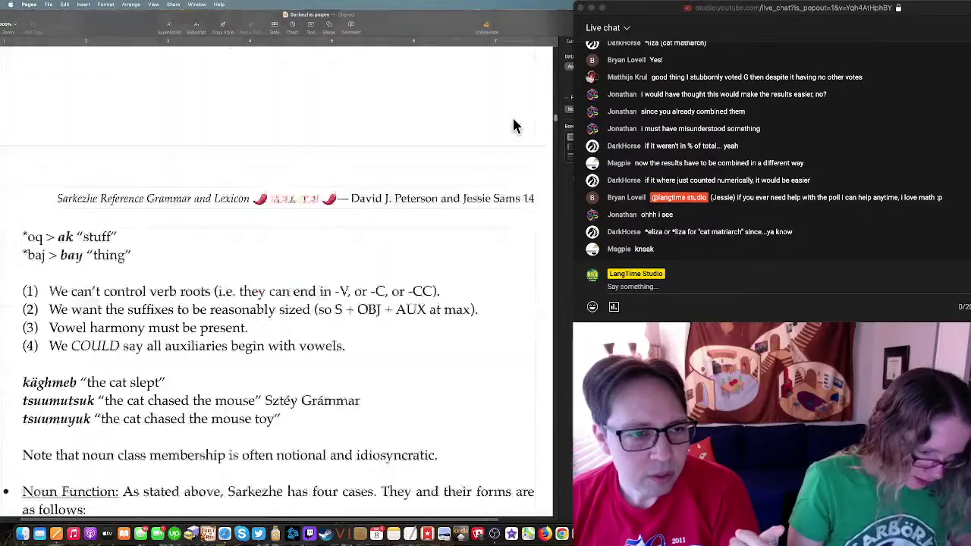
pyautogui.scroll(-20, 513, 125)
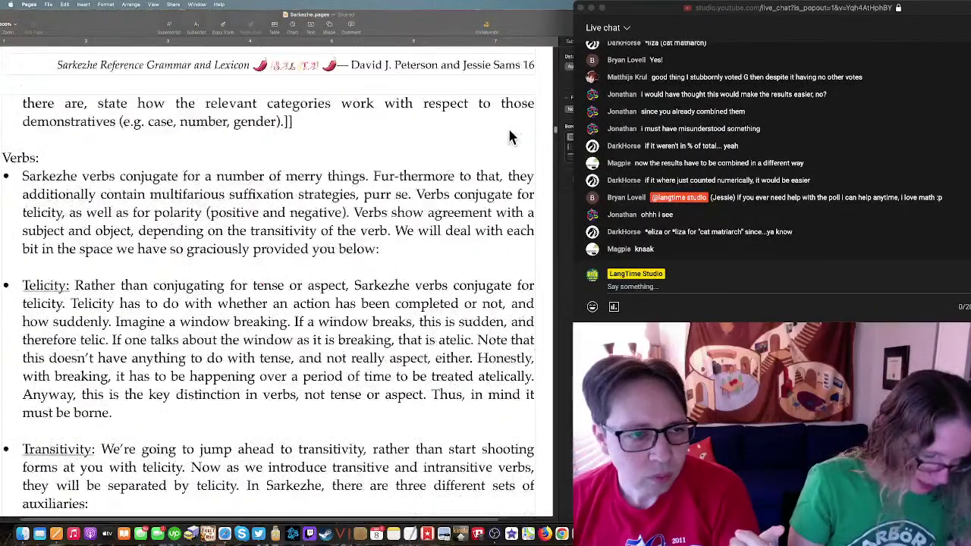
pyautogui.scroll(10, 364, 218)
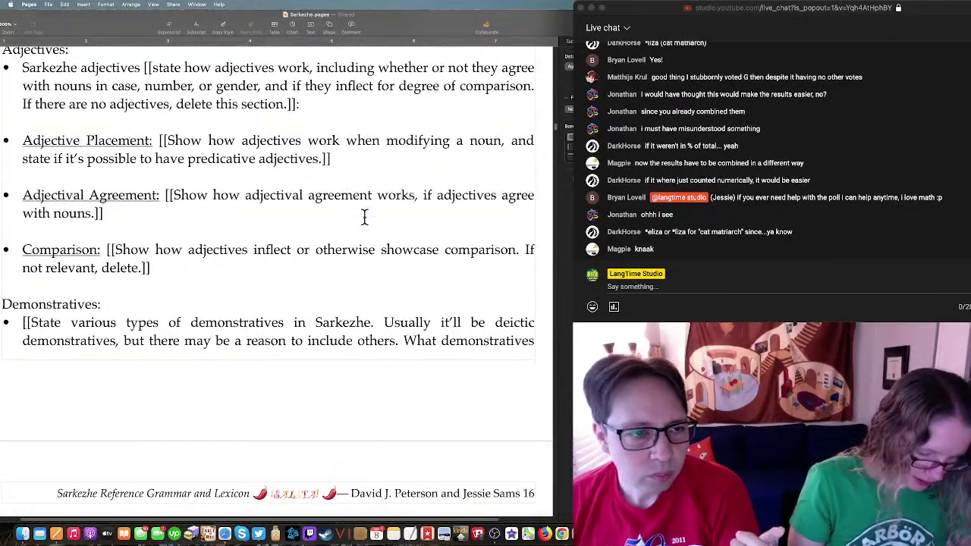
pyautogui.scroll(-5, 364, 218)
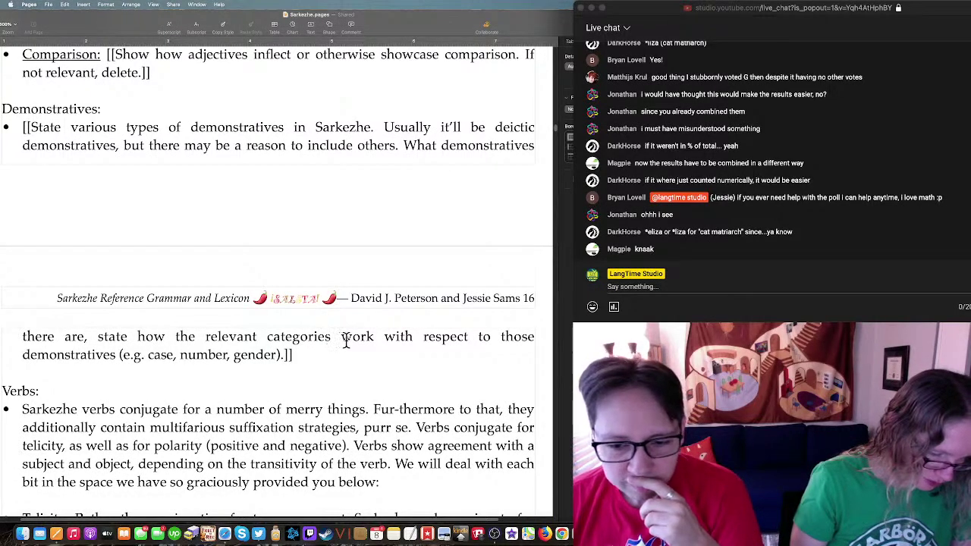
# Step: Replace the bracketed placeholder under Demonstratives with "Sarkezhe distinguishes two distances of demonstrative."
pyautogui.moveTo(292, 354); pyautogui.dragTo(256, 365)
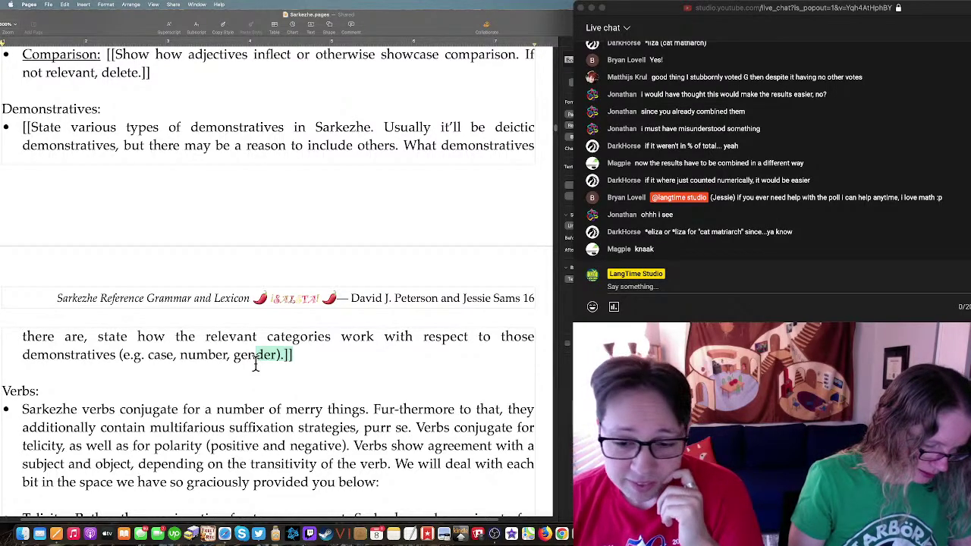
pyautogui.moveTo(255, 366); pyautogui.dragTo(15, 126)
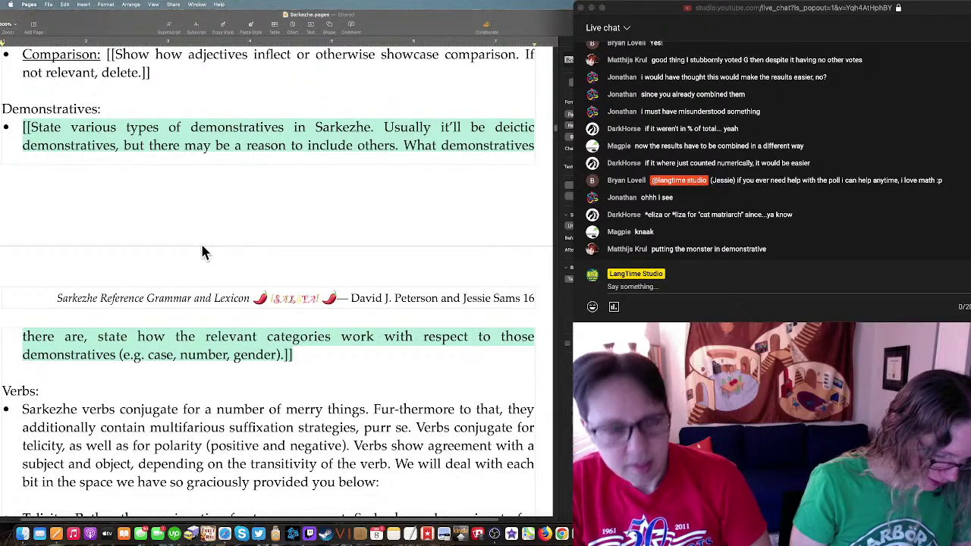
pyautogui.write('Sarkezhe ')
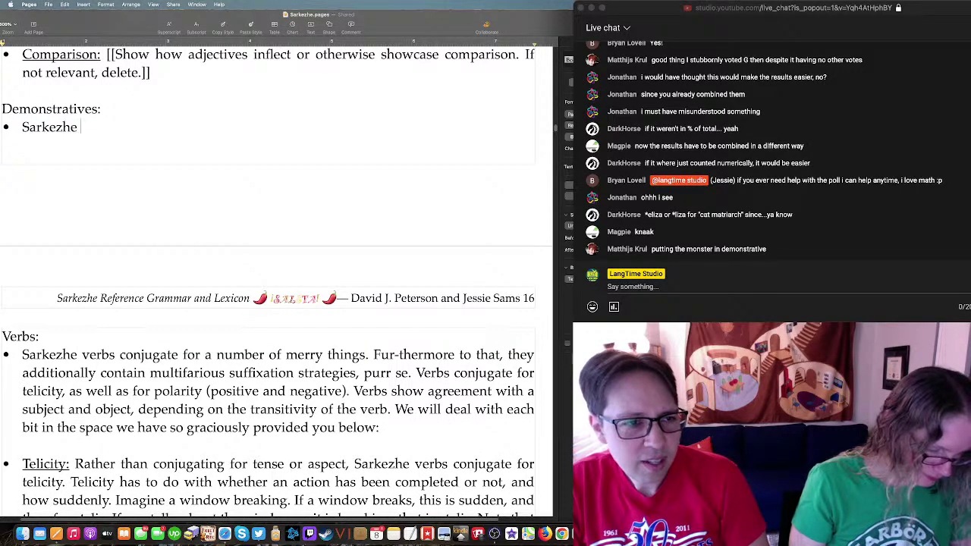
pyautogui.write('distinguishes ')
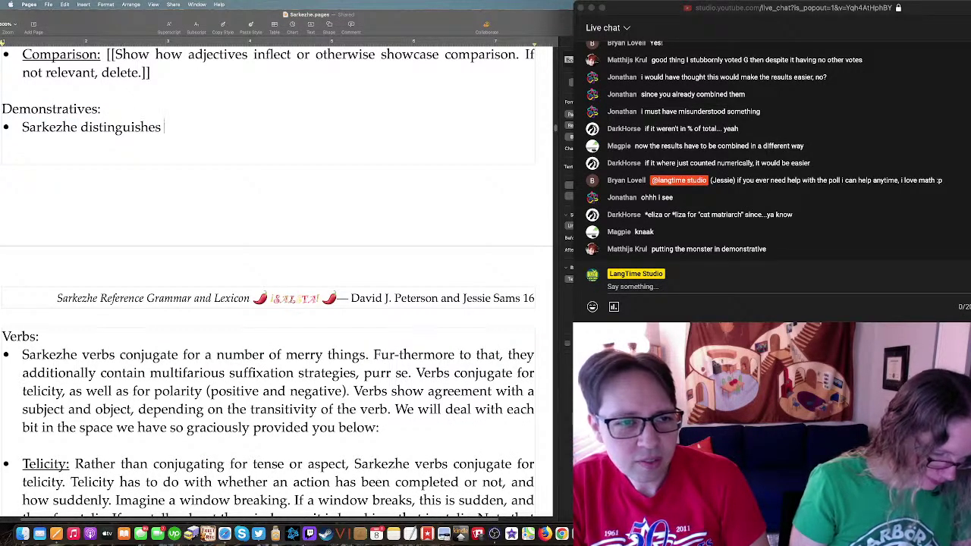
pyautogui.write('two ')
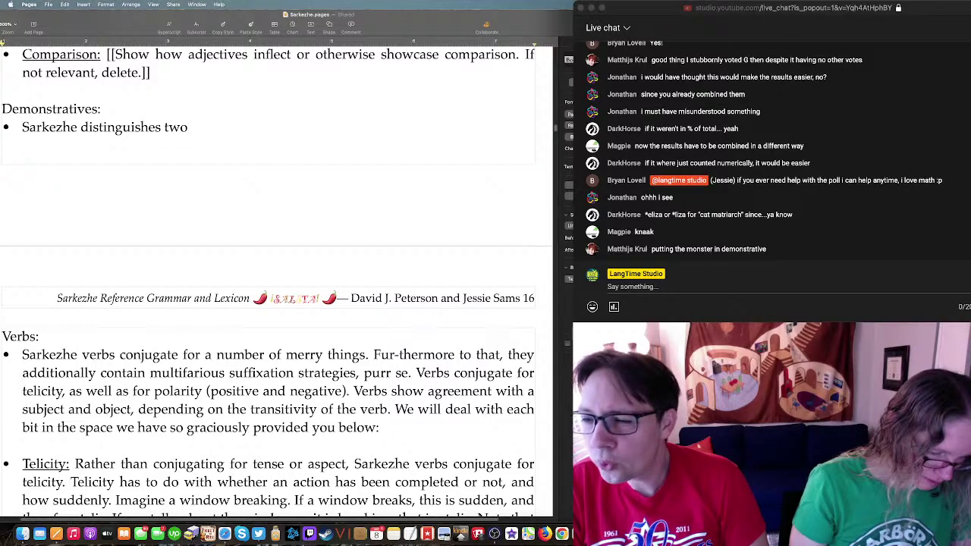
pyautogui.write('distances of demonstrative.')
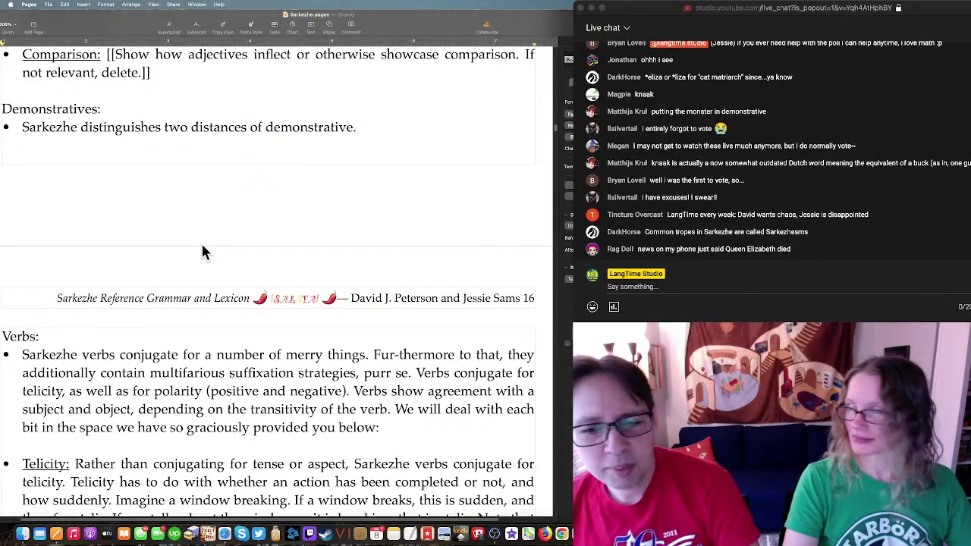
# Step: Switch to the Patreon page in Safari and review the poll results for options A to H and the option H forms
pyautogui.hotkey('ctrl', 'Up')
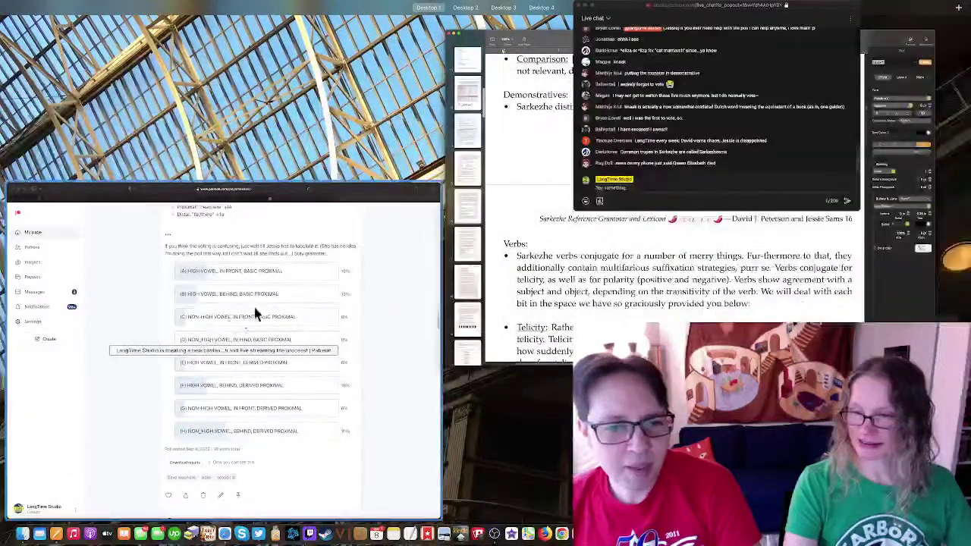
pyautogui.click(188, 317)
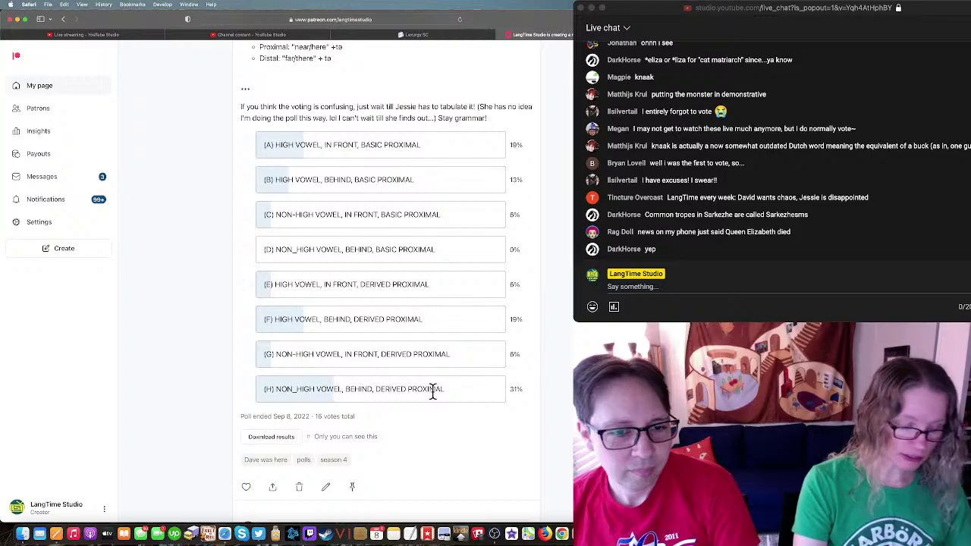
pyautogui.scroll(2, 429, 415)
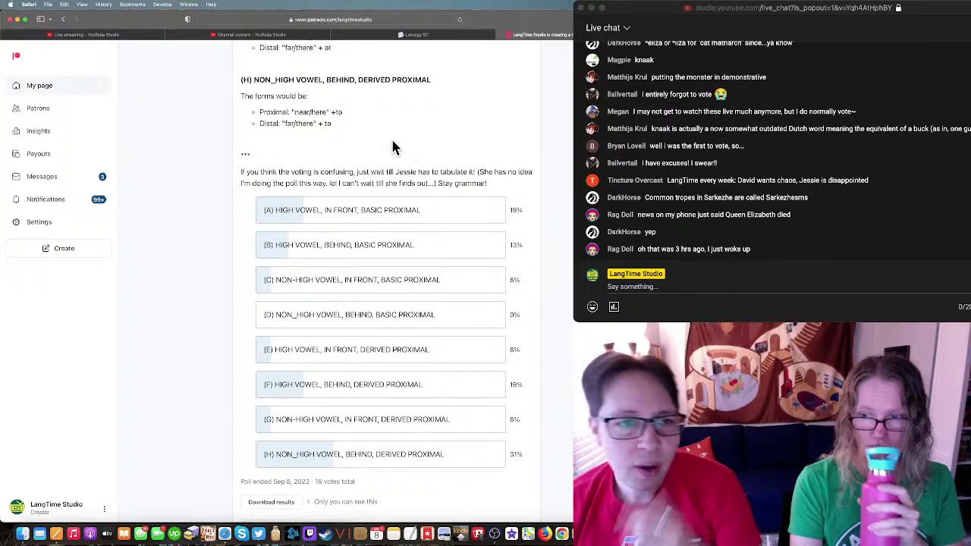
# Step: Return to the Sarkezhe document in Pages and view the consonant and vowel tables near its beginning
pyautogui.hotkey('ctrl', 'Up')
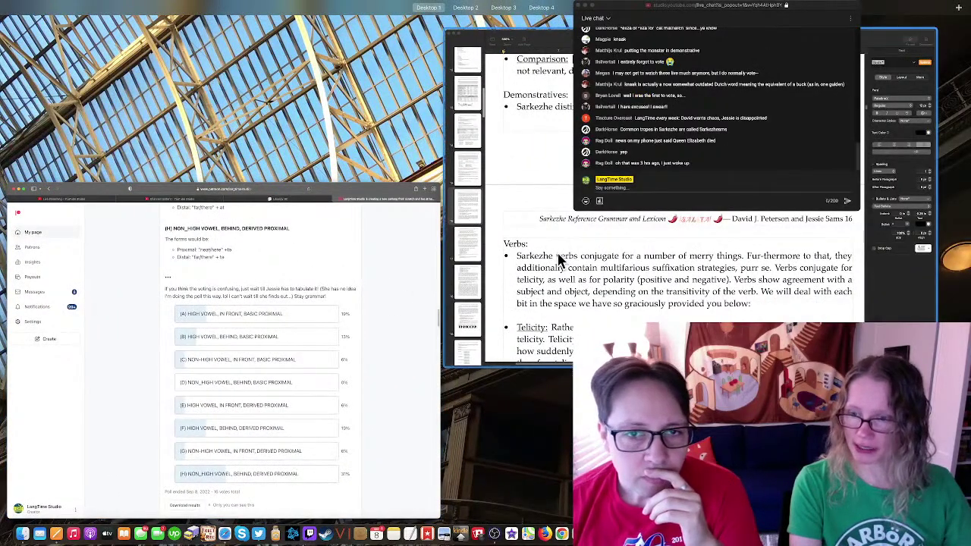
pyautogui.click(576, 266)
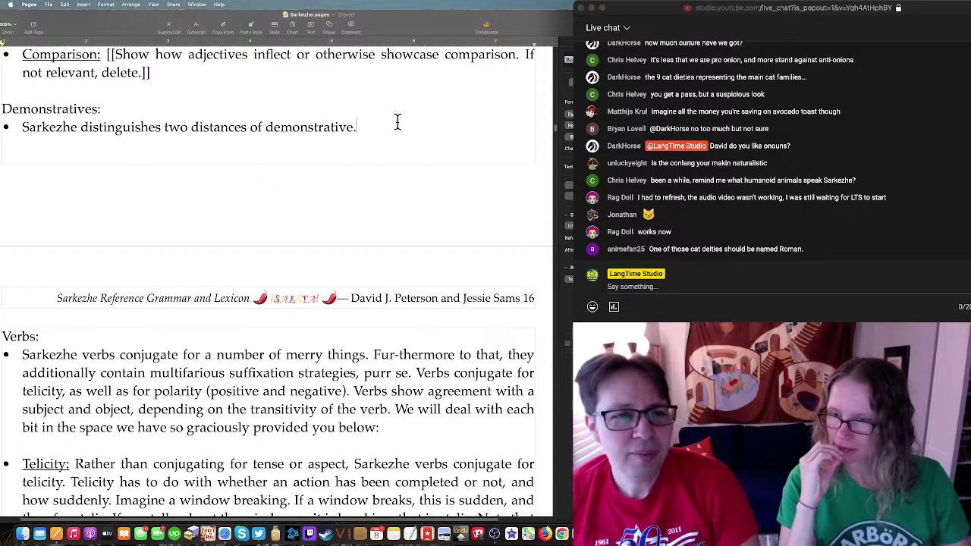
pyautogui.click(555, 123)
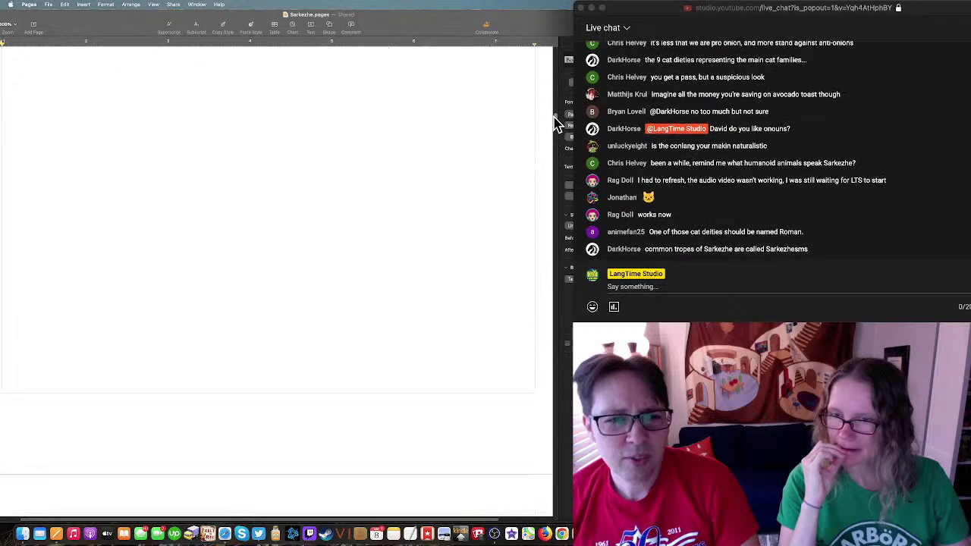
pyautogui.moveTo(554, 123); pyautogui.dragTo(539, 72)
pyautogui.scroll(-1, 540, 70)
pyautogui.scroll(4, 543, 76)
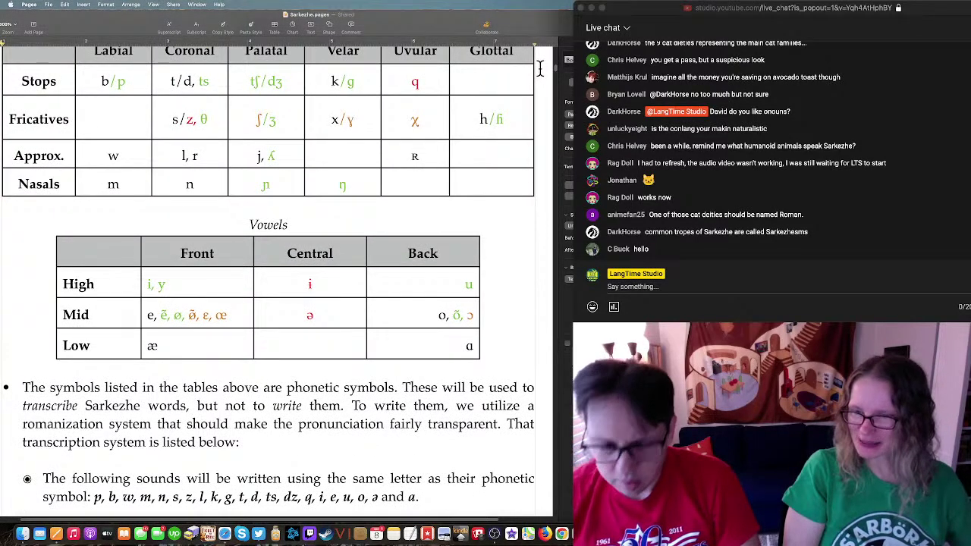
# Step: Return to the new sentence under Demonstratives and look over the possessive pronoun and Adjectives text above it
pyautogui.write('.')
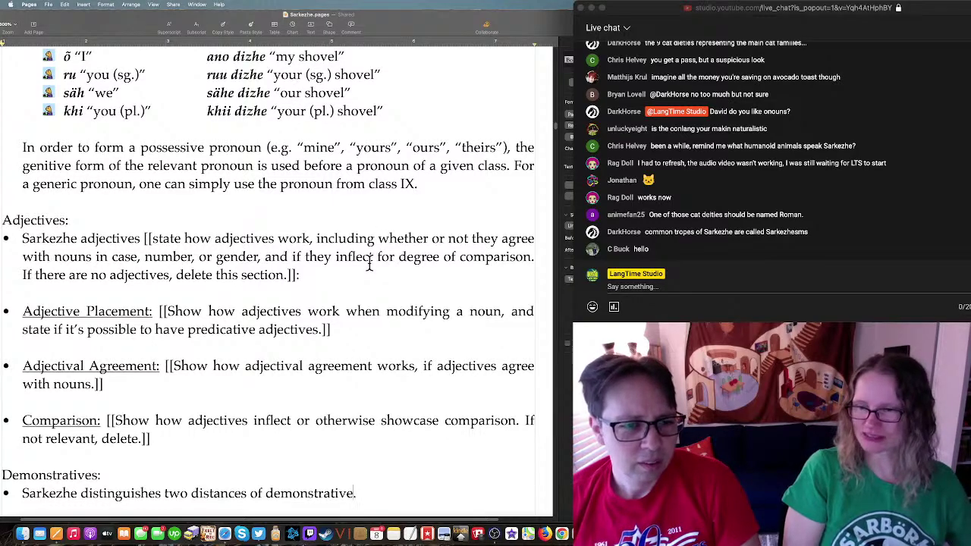
pyautogui.scroll(1, 369, 263)
pyautogui.scroll(-2, 369, 263)
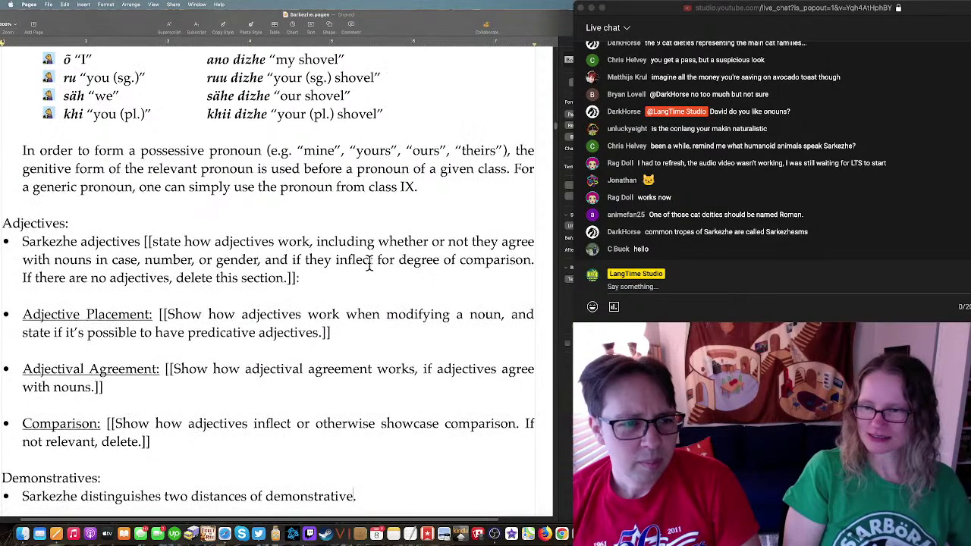
pyautogui.scroll(-10, 369, 263)
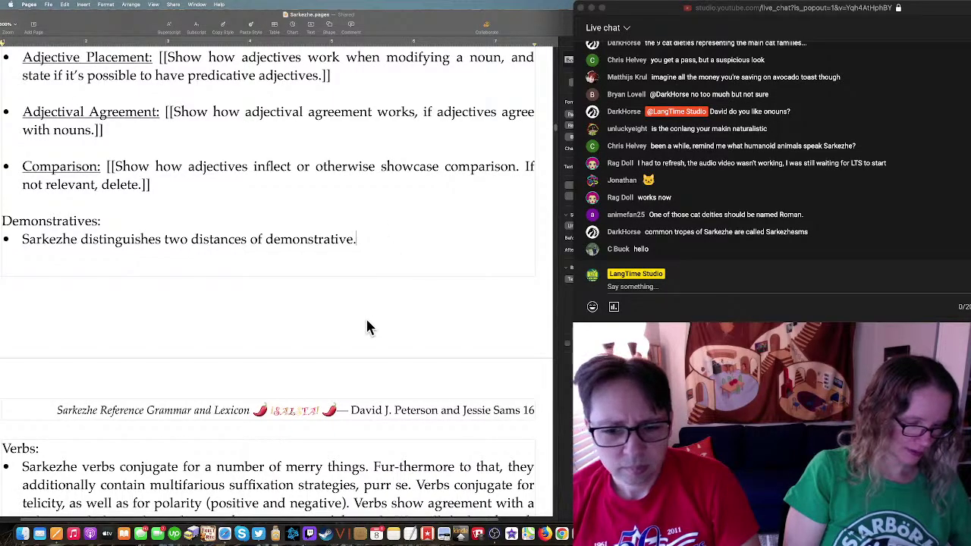
# Step: Switch to Lexurgy Sound Changer in Safari, add "roman" as the first input word and apply the Sarkezhe sound changes
pyautogui.hotkey('ctrl', 'Up')
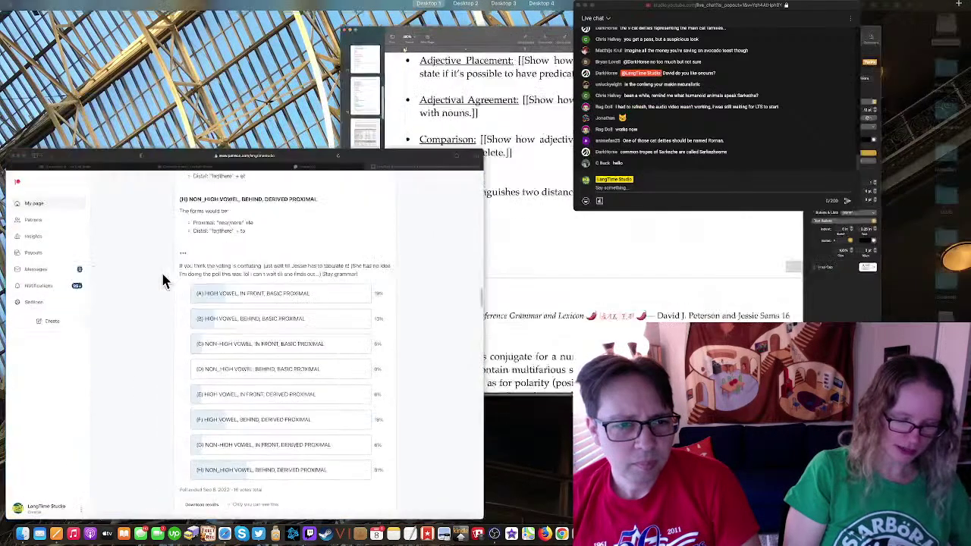
pyautogui.click(163, 281)
pyautogui.click(415, 34)
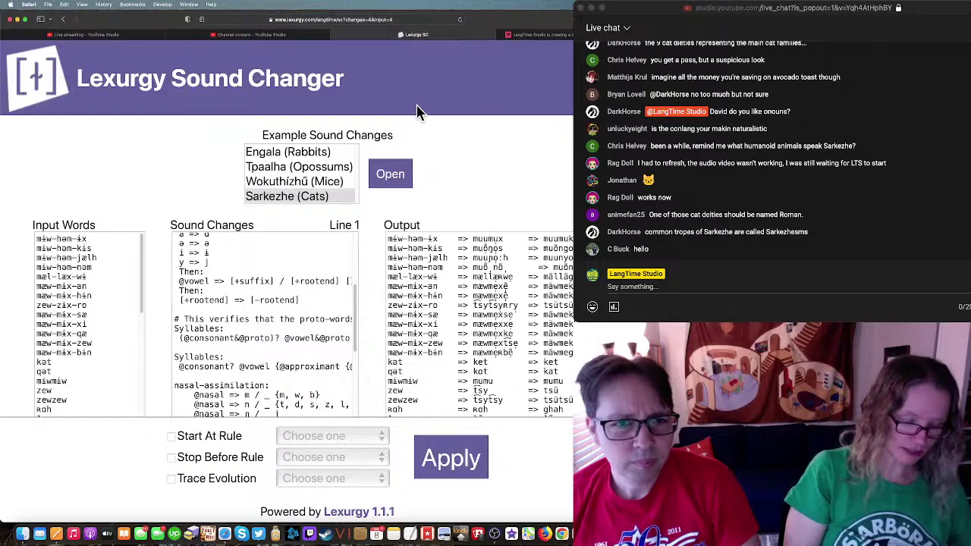
pyautogui.click(98, 236)
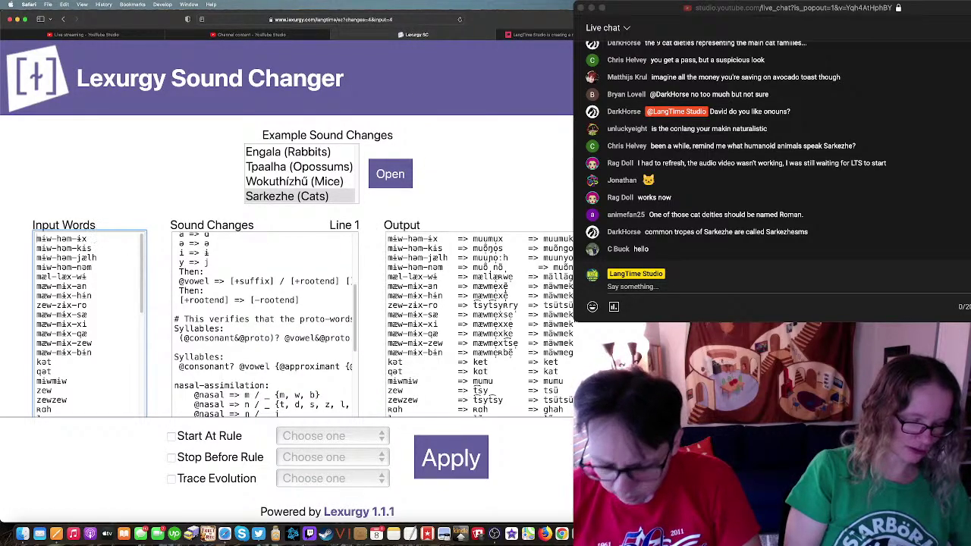
pyautogui.press('Return')
pyautogui.write('roman')
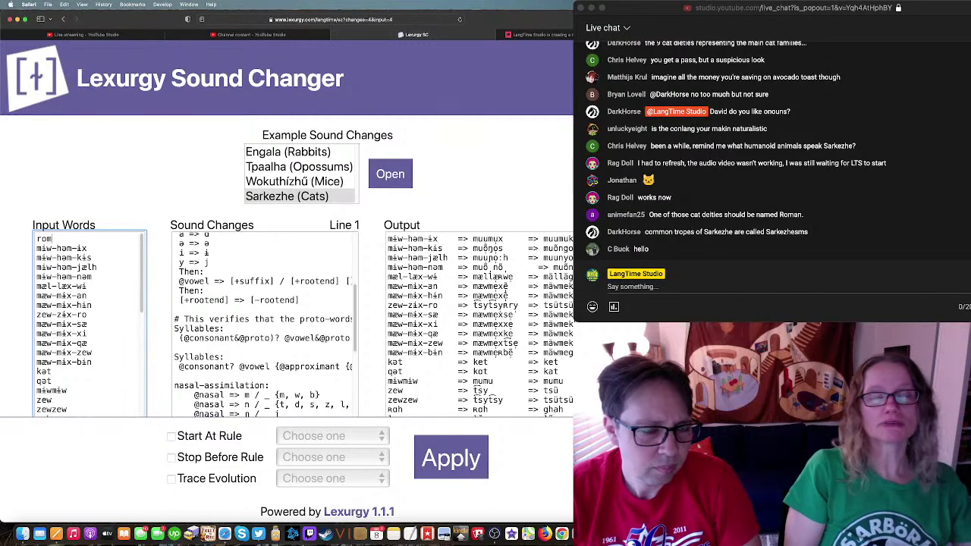
pyautogui.click(451, 471)
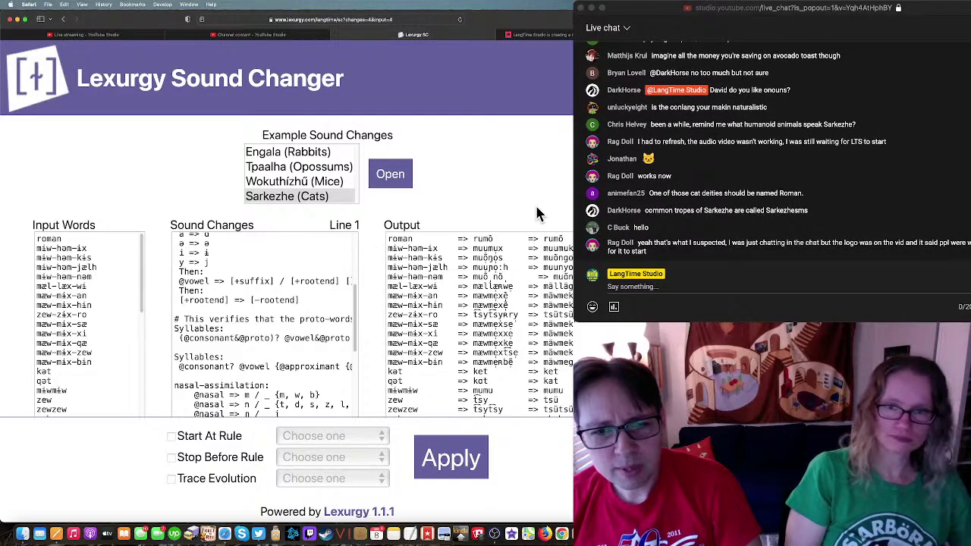
# Step: Replace the first input word with "rəmən" and apply the sound changes
pyautogui.click(64, 238)
pyautogui.doubleClick(53, 238)
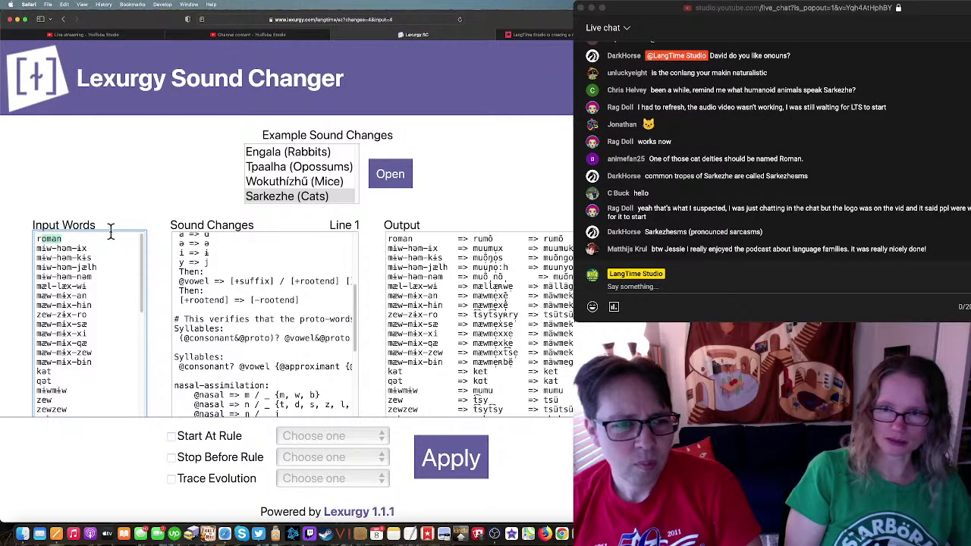
pyautogui.write('rəman')
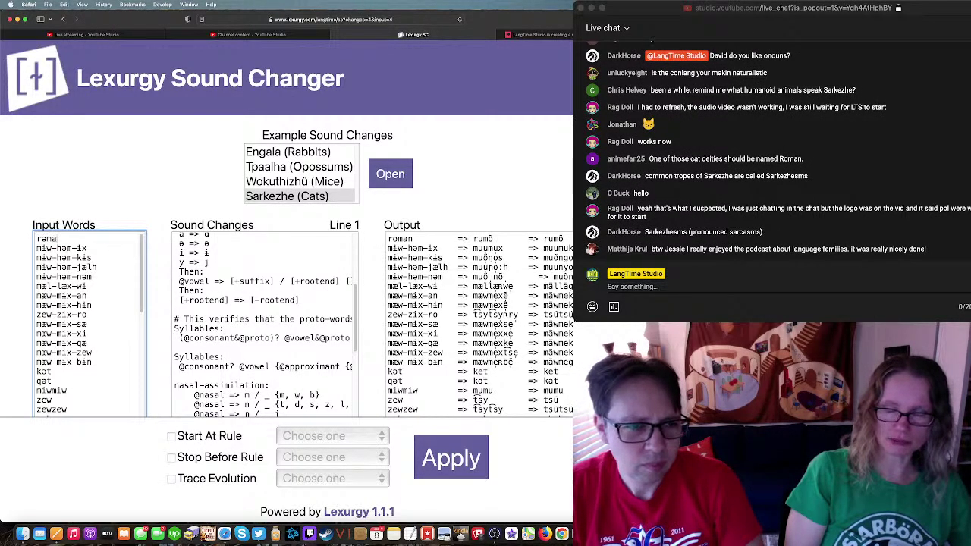
pyautogui.press('BackSpace')
pyautogui.press('BackSpace')
pyautogui.write('ʌ')
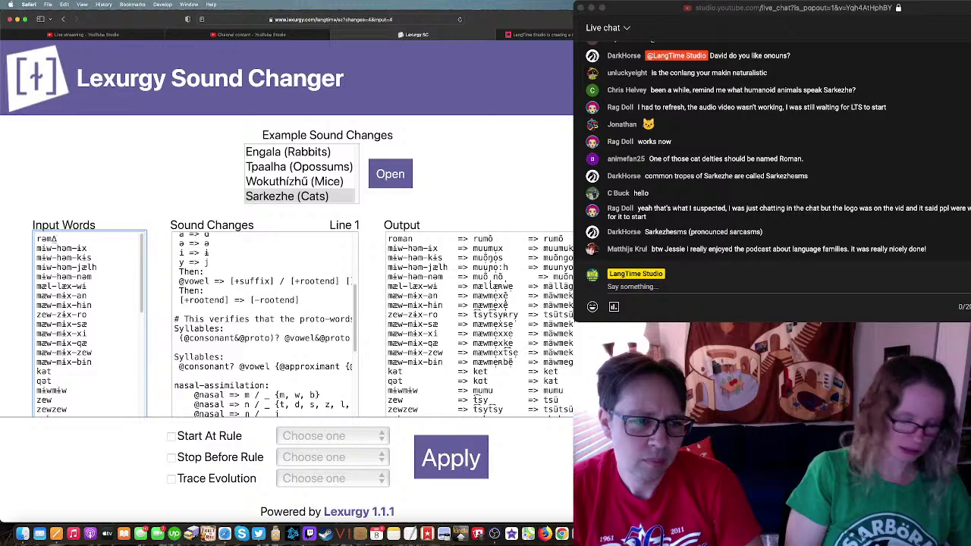
pyautogui.press('BackSpace')
pyautogui.hotkey('alt', 'e')
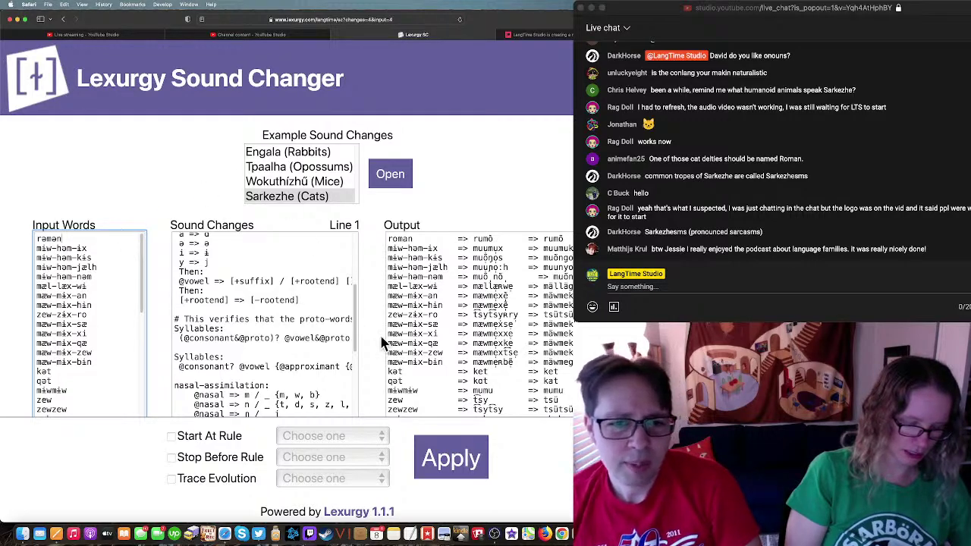
pyautogui.click(448, 466)
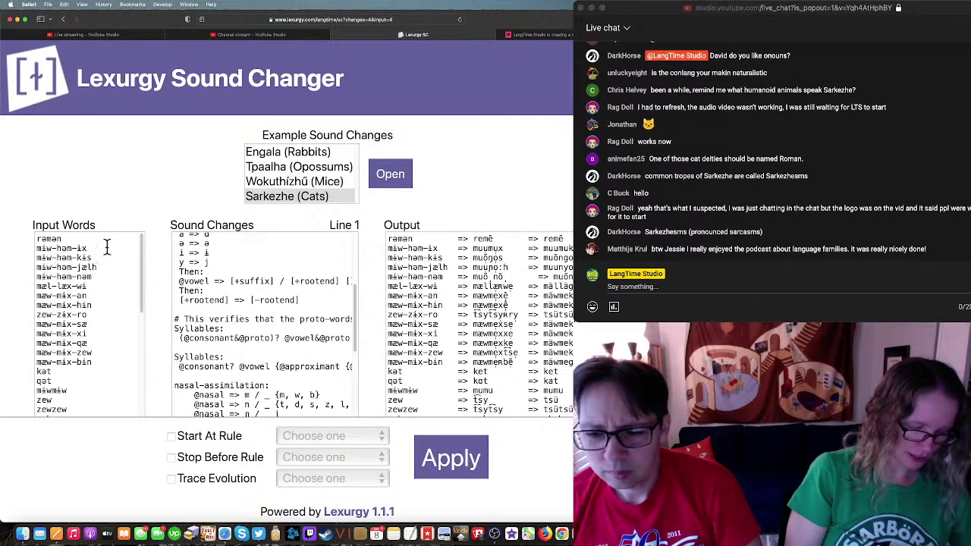
# Step: Change the first input word to "raman" and run the sound changes on it
pyautogui.moveTo(64, 239); pyautogui.dragTo(36, 240)
pyautogui.write('ra')
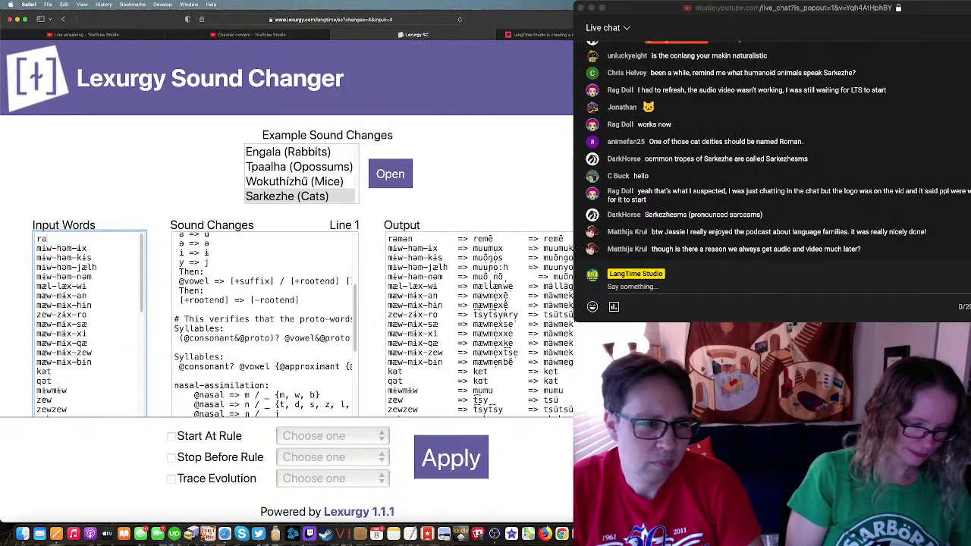
pyautogui.write('man')
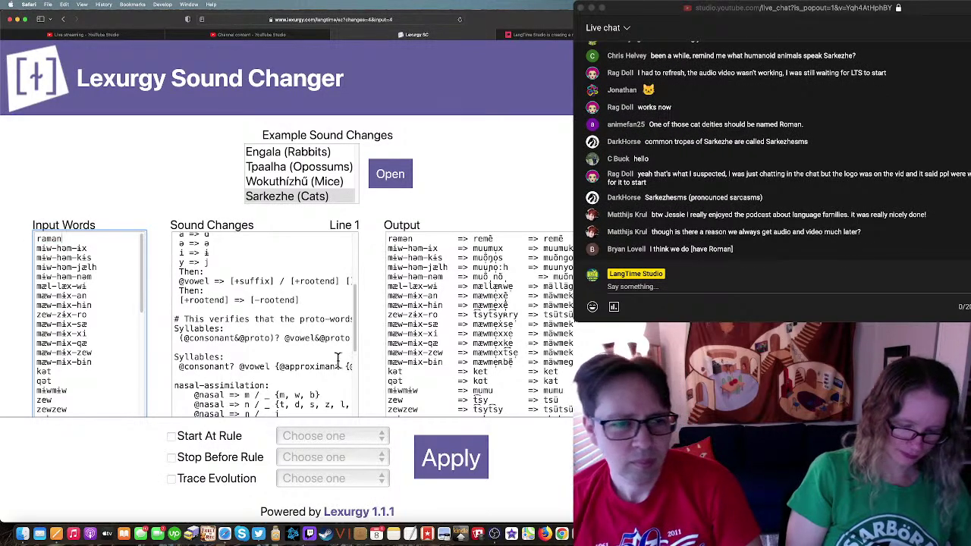
pyautogui.click(448, 458)
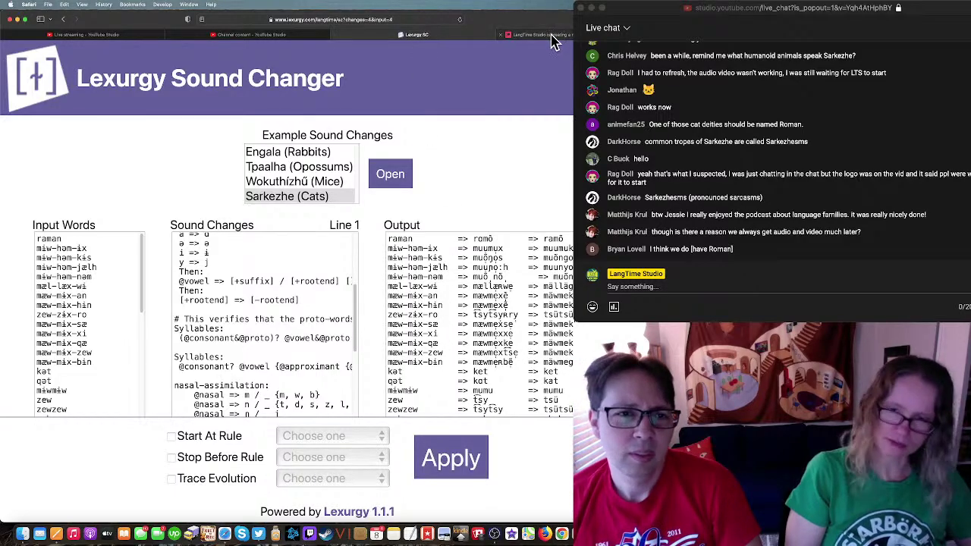
# Step: Test two further spellings of the first input word, "rawman" and "rəwman", applying the sound changes to each
pyautogui.click(104, 236)
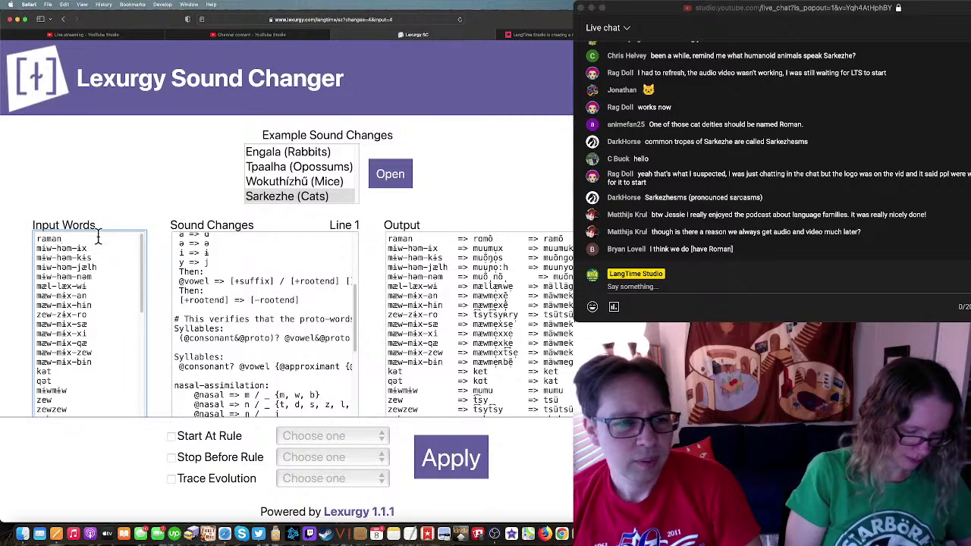
pyautogui.press('BackSpace')
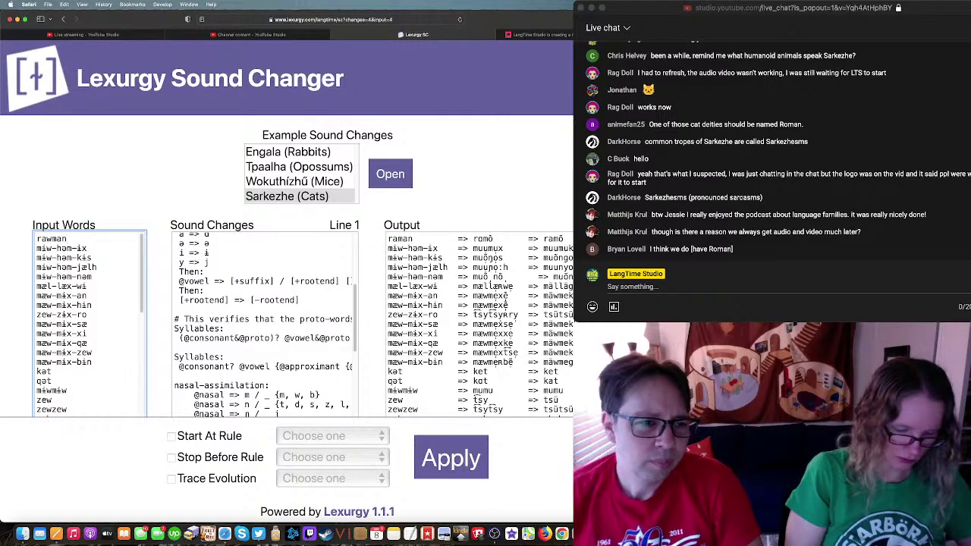
pyautogui.click(457, 455)
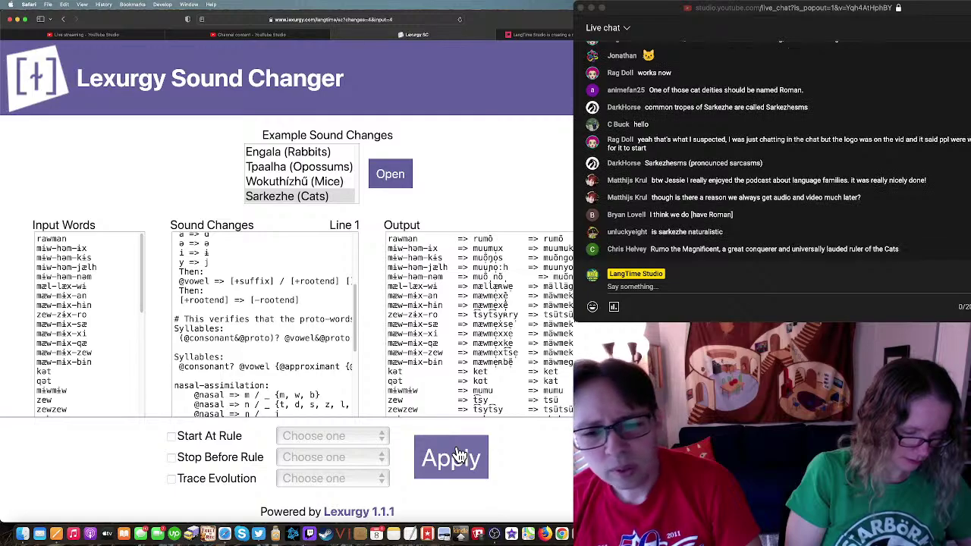
pyautogui.click(43, 240)
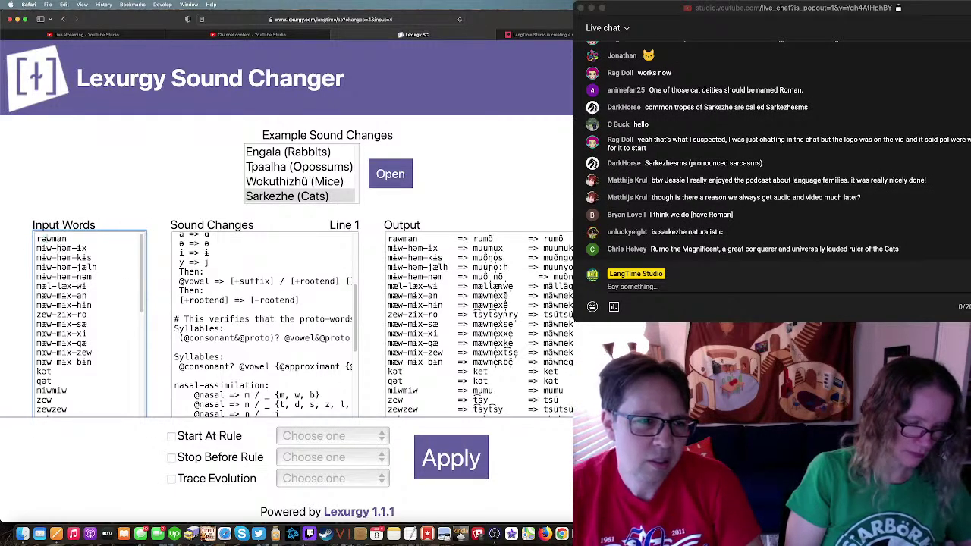
pyautogui.click(452, 458)
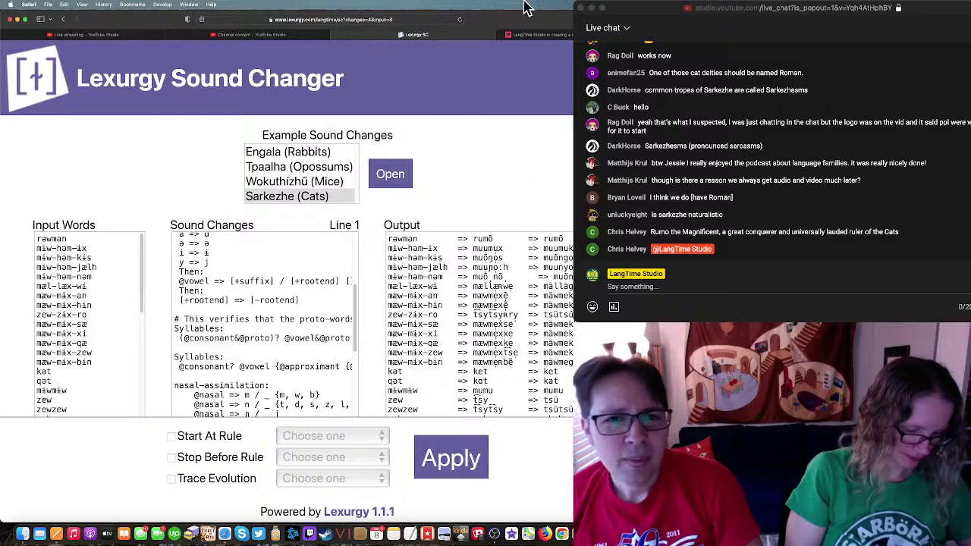
# Step: Return to the Sarkezhe document in Pages and continue the Demonstratives text with "They derive from the old third person pronoun"
pyautogui.press('super+h')
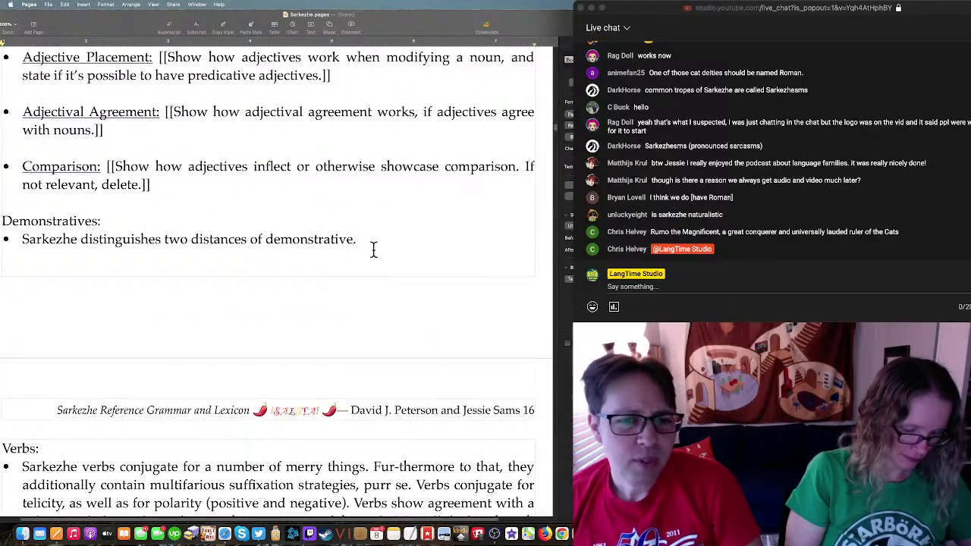
pyautogui.doubleClick(372, 249)
pyautogui.click(377, 235)
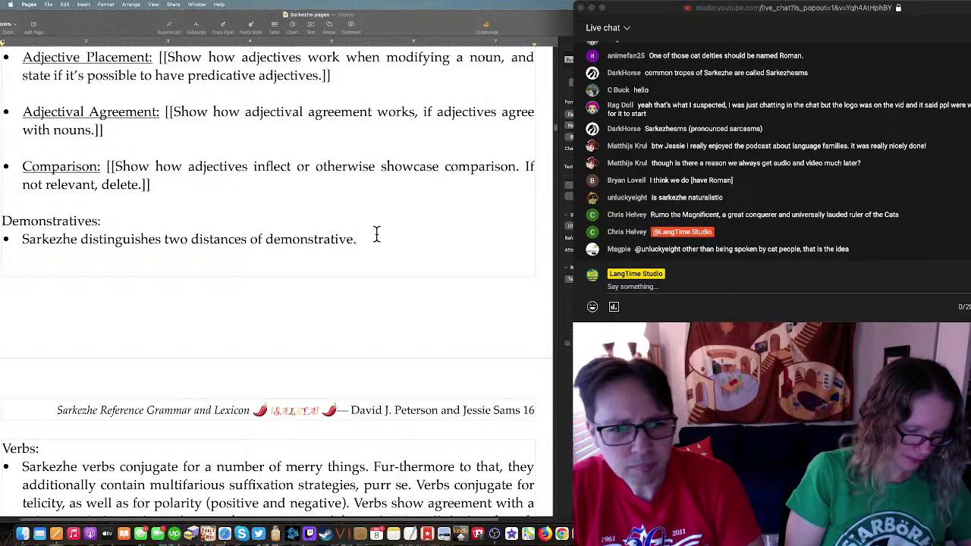
pyautogui.write('They ')
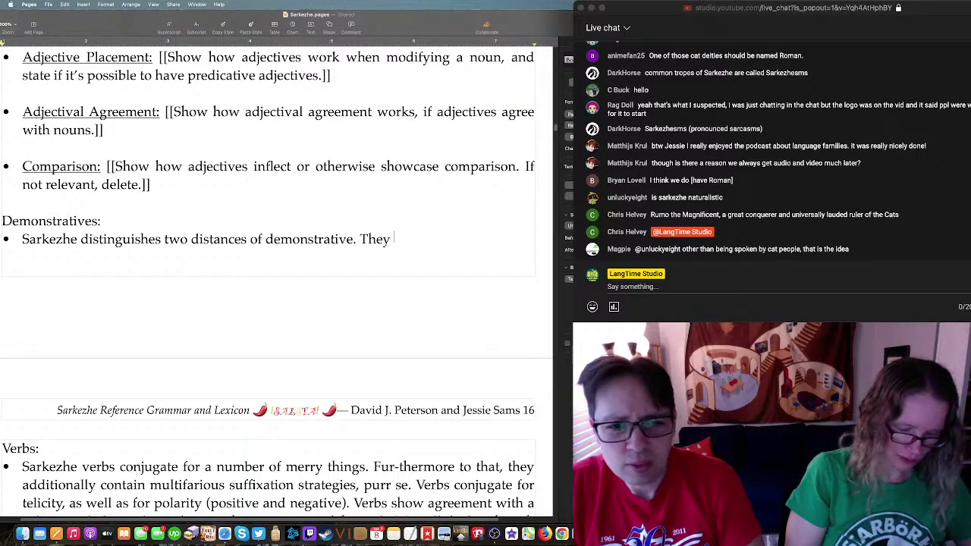
pyautogui.write('derive from ')
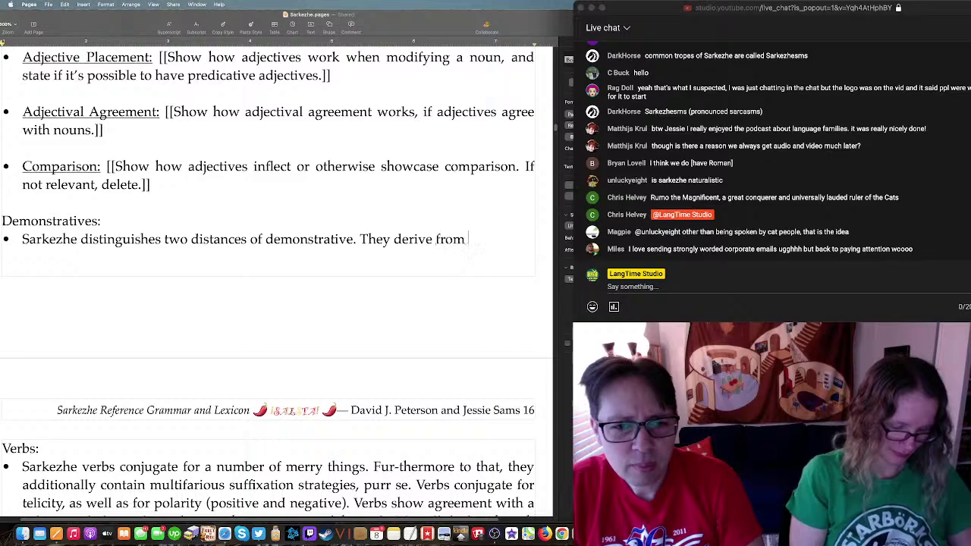
pyautogui.write('the old third person ')
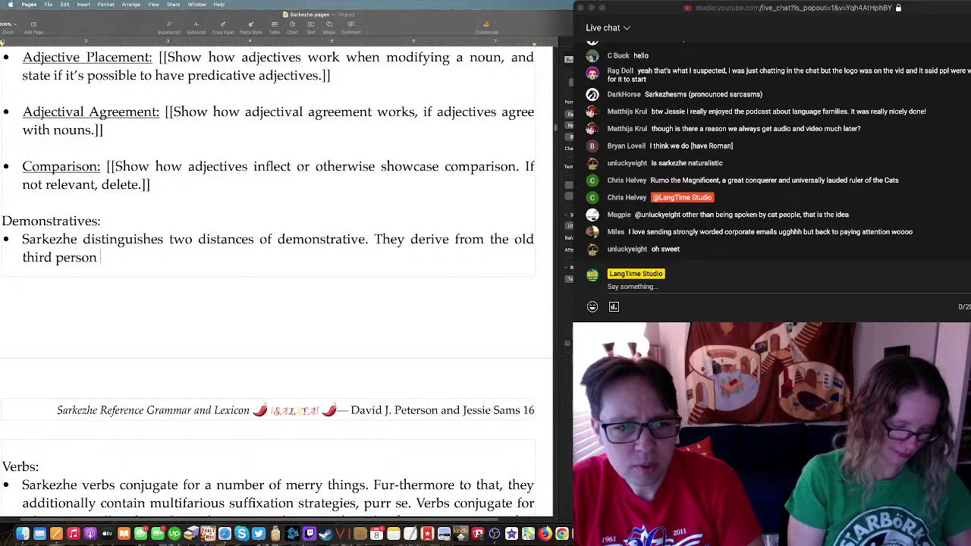
pyautogui.write('pronoun')
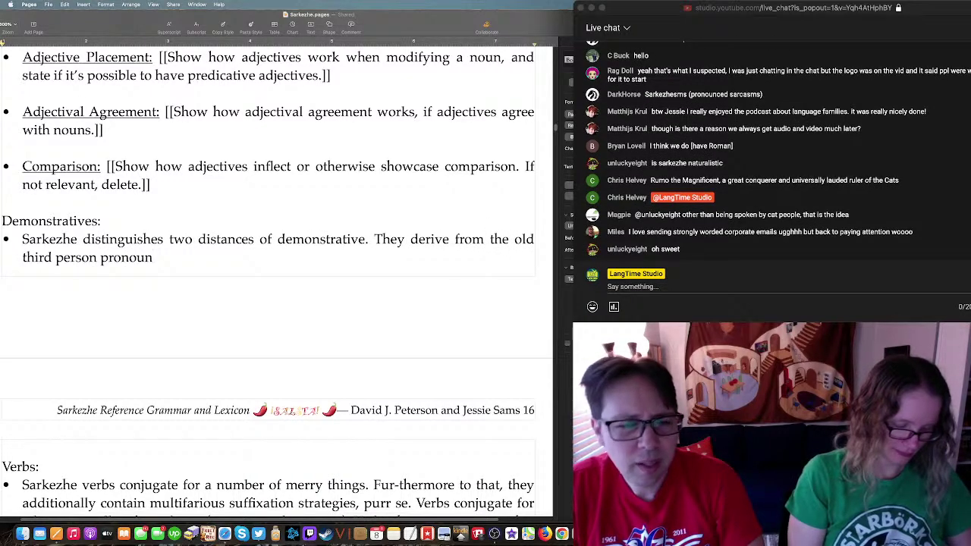
# Step: Look through the reference tables for personal pronouns, nominal classes with their full pronouns, nominal inflection and nominal derivation
pyautogui.scroll(-5, 448, 162)
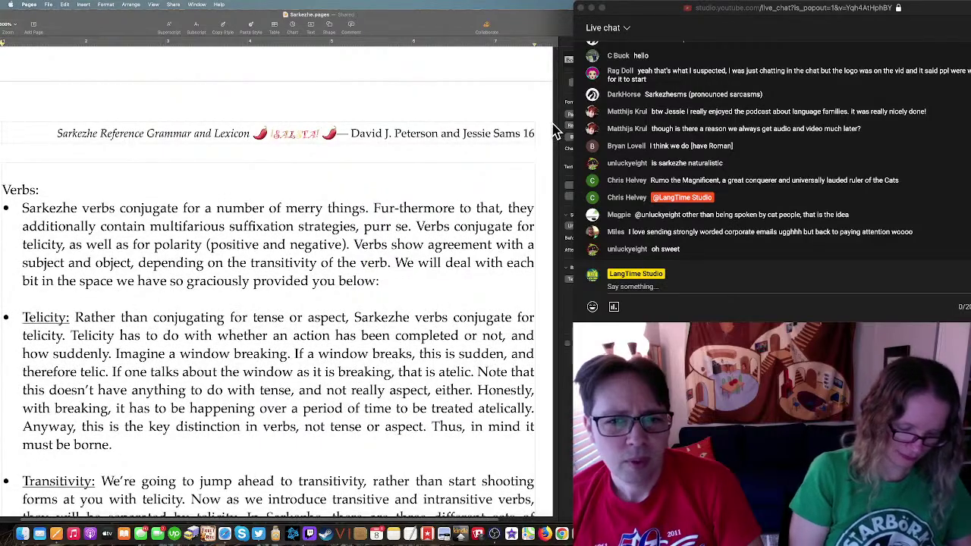
pyautogui.scroll(-15, 557, 135)
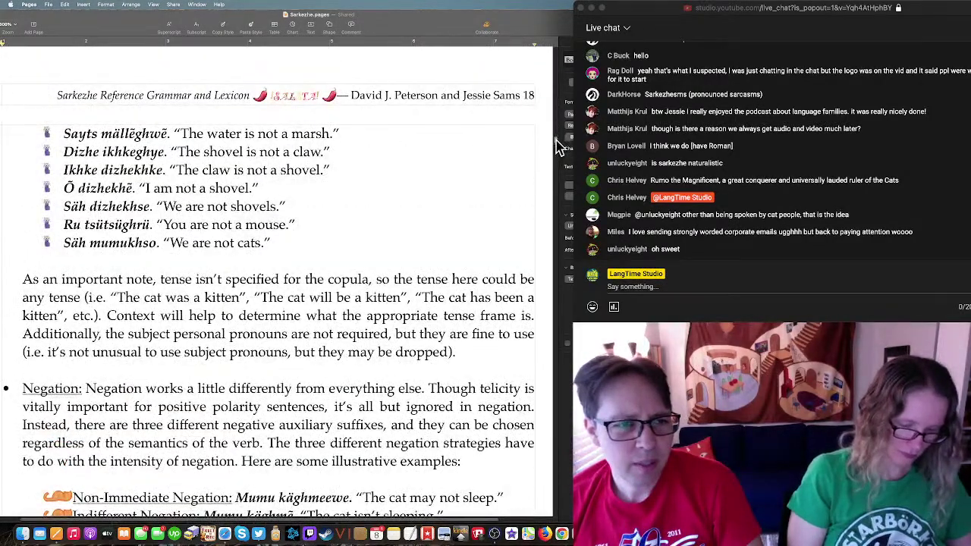
pyautogui.scroll(-20, 558, 152)
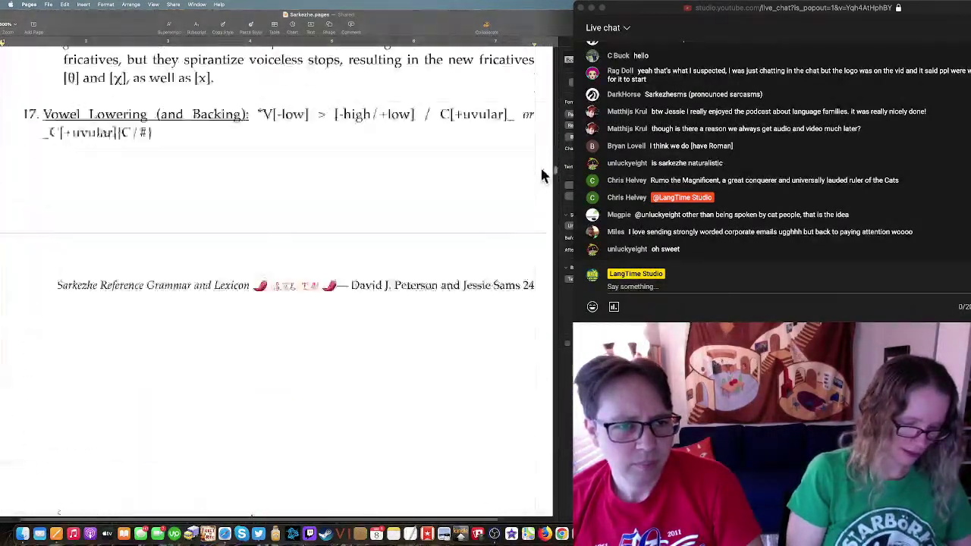
pyautogui.scroll(-20, 534, 186)
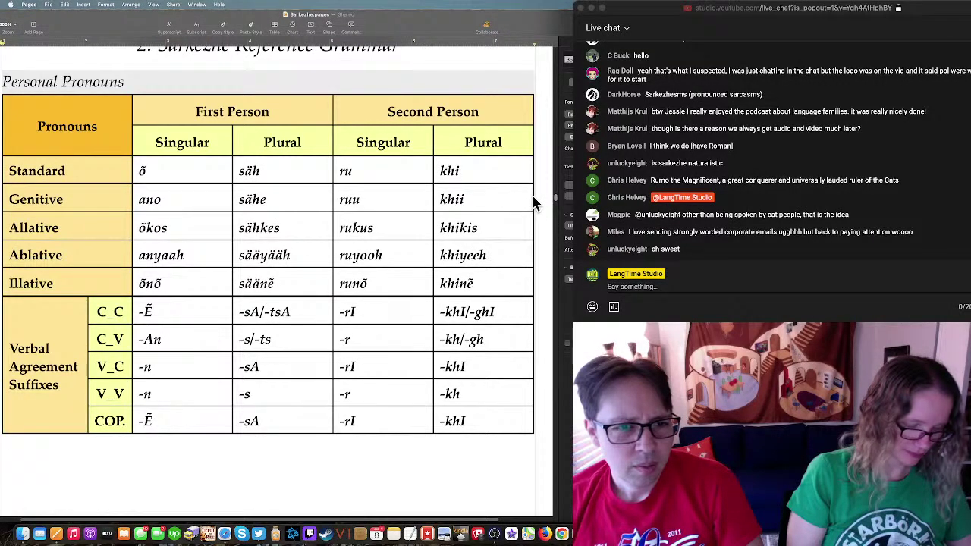
pyautogui.scroll(2, 533, 203)
pyautogui.scroll(-15, 533, 201)
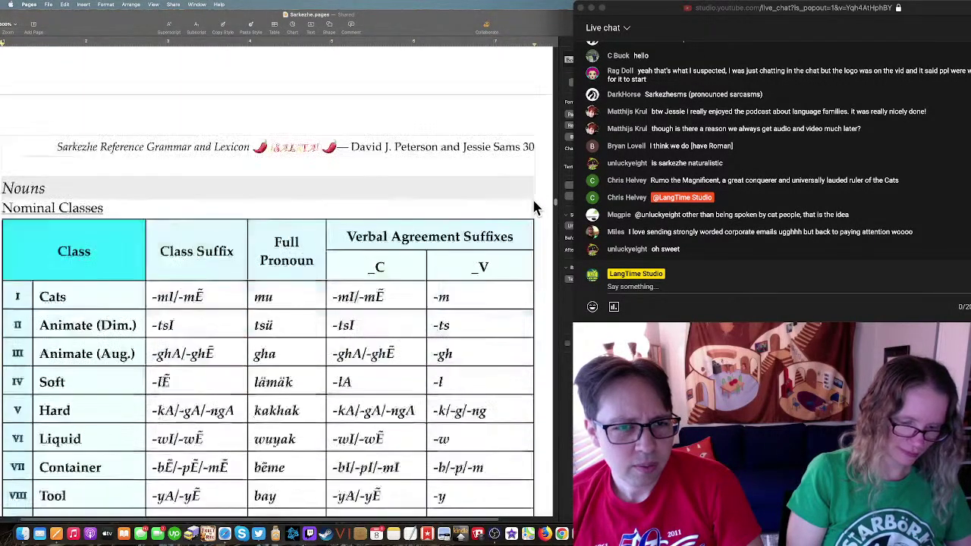
pyautogui.scroll(-15, 533, 211)
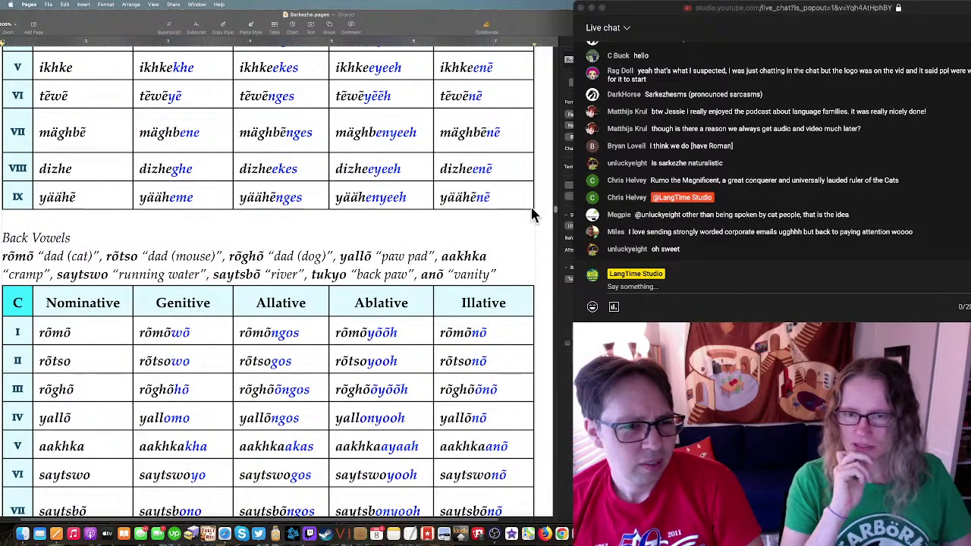
pyautogui.scroll(-15, 533, 216)
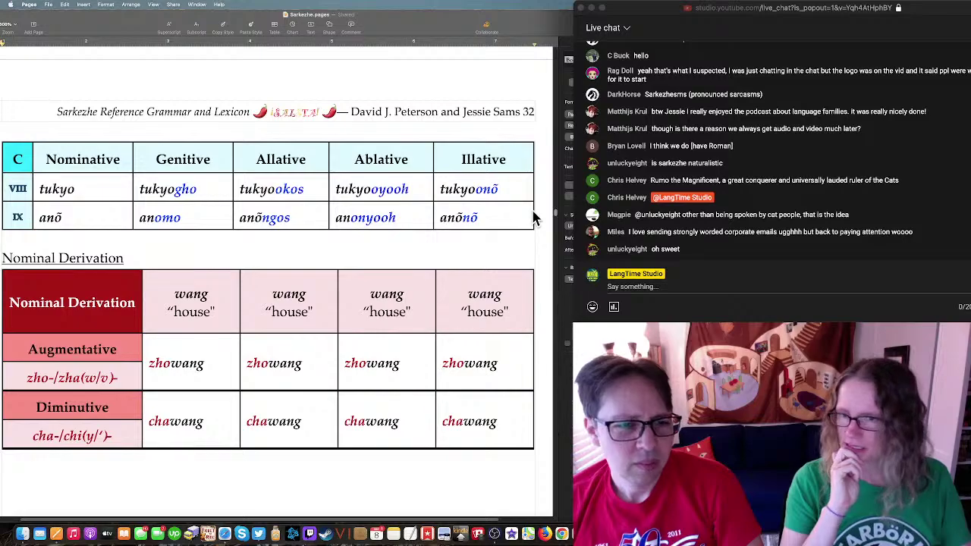
pyautogui.scroll(20, 533, 217)
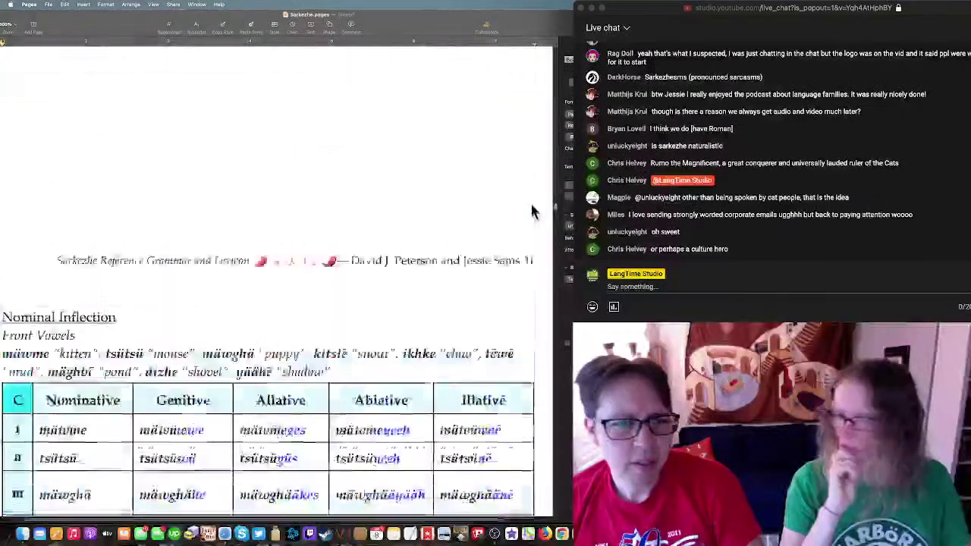
# Step: Go back to the unfinished sentence under Demonstratives and make its last word plural, "pronouns"
pyautogui.scroll(10, 531, 205)
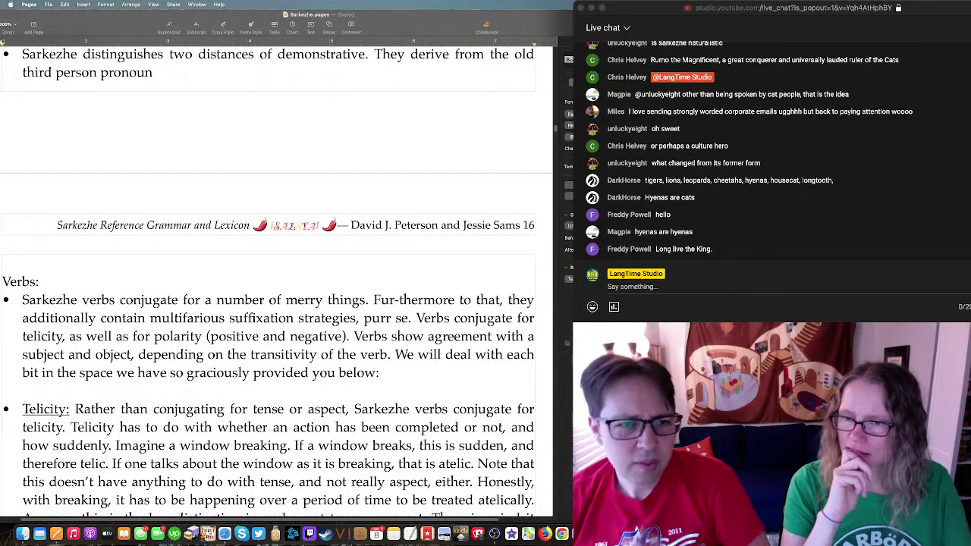
pyautogui.scroll(5, 413, 250)
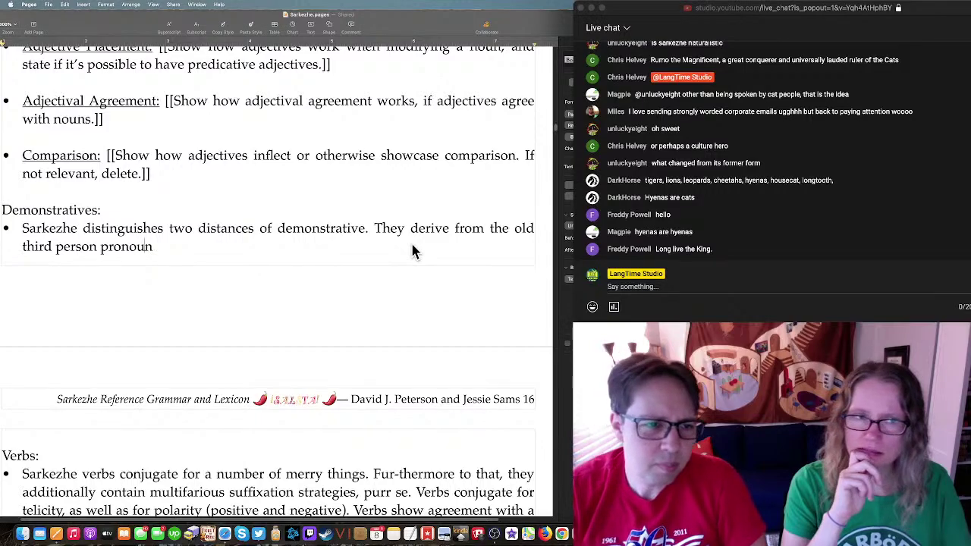
pyautogui.write('s')
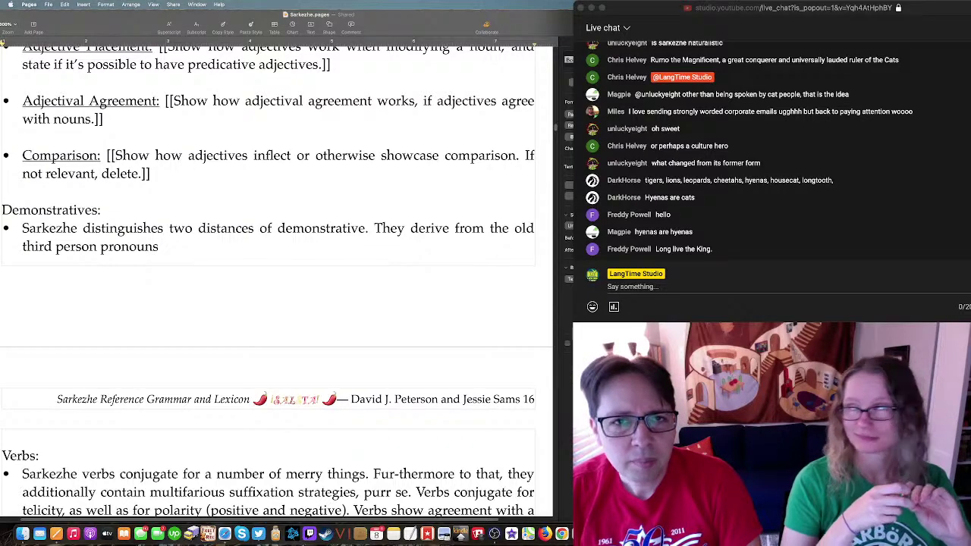
# Step: Complete the second sentence under Demonstratives with "in conjunction with locative adverbs."
pyautogui.write('in conjunc')
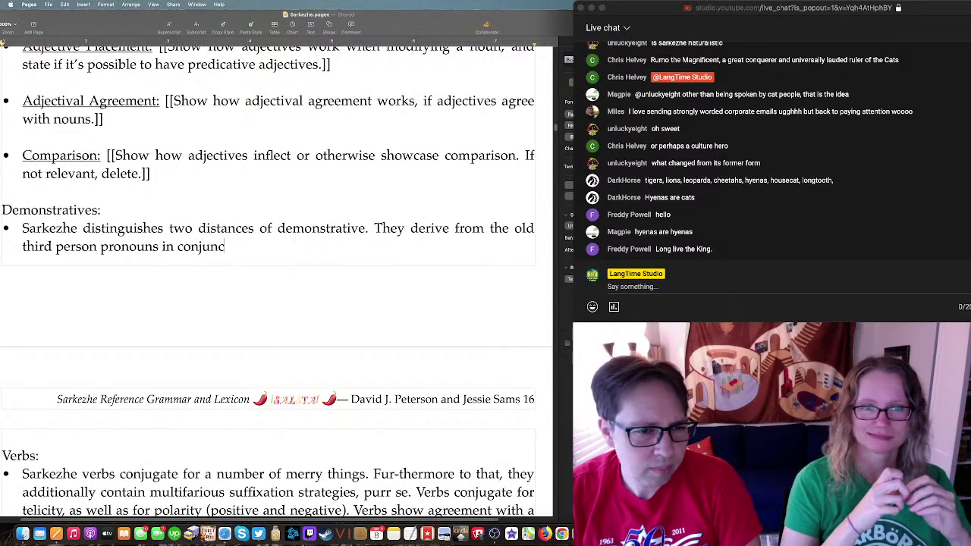
pyautogui.write('tion w')
pyautogui.press('BackSpace')
pyautogui.press('BackSpace')
pyautogui.write('n with the')
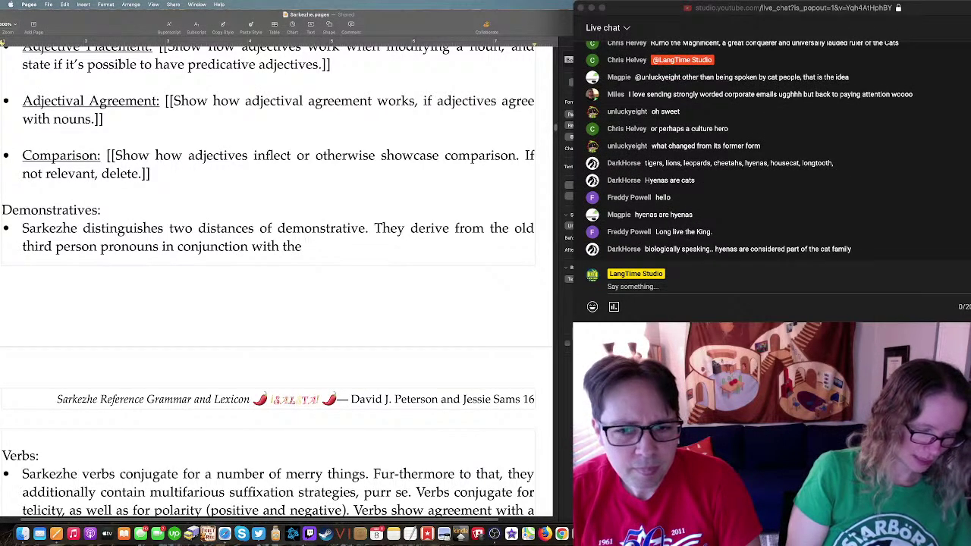
pyautogui.press('BackSpace')
pyautogui.press('BackSpace')
pyautogui.press('BackSpace')
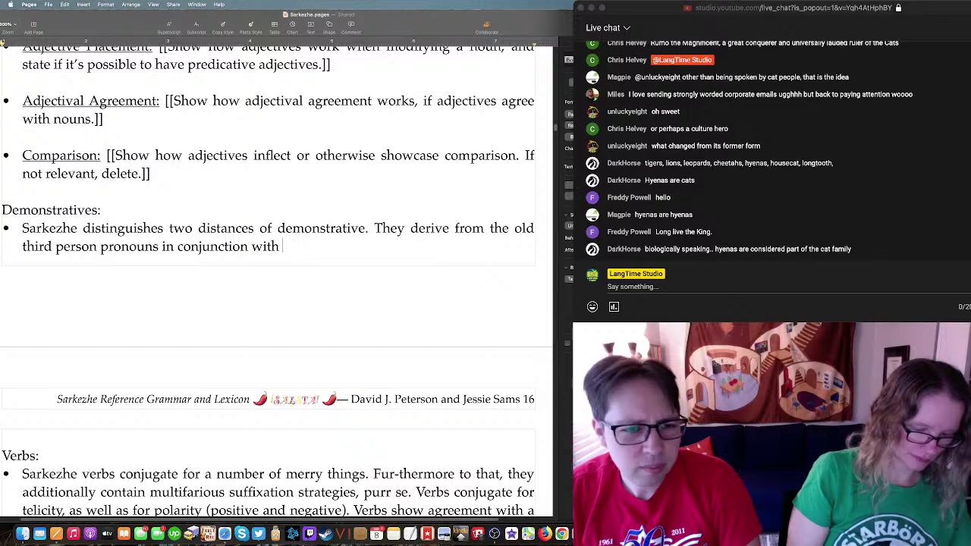
pyautogui.write('locatibve ad')
pyautogui.press('BackSpace')
pyautogui.press('BackSpace')
pyautogui.press('BackSpace')
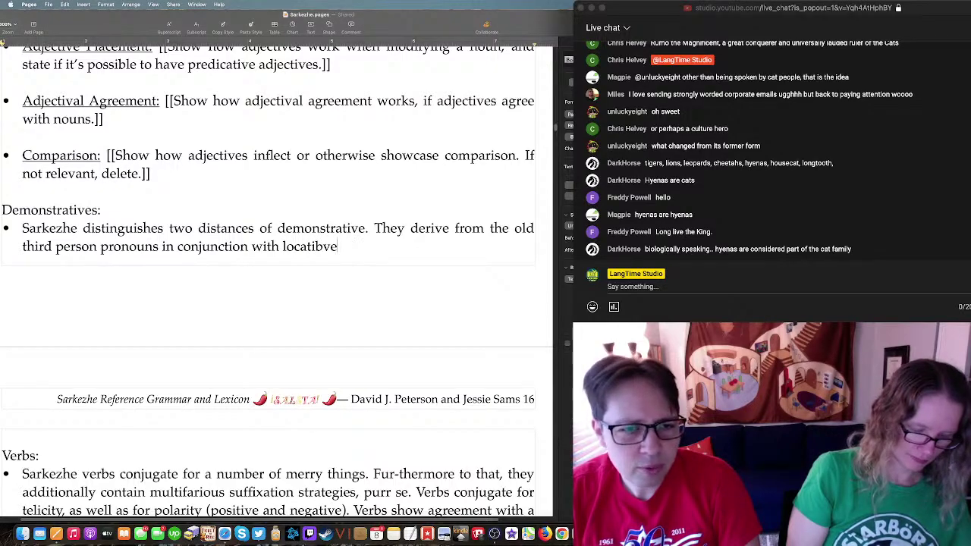
pyautogui.press('BackSpace')
pyautogui.press('BackSpace')
pyautogui.press('BackSpace')
pyautogui.write('ve adverbs')
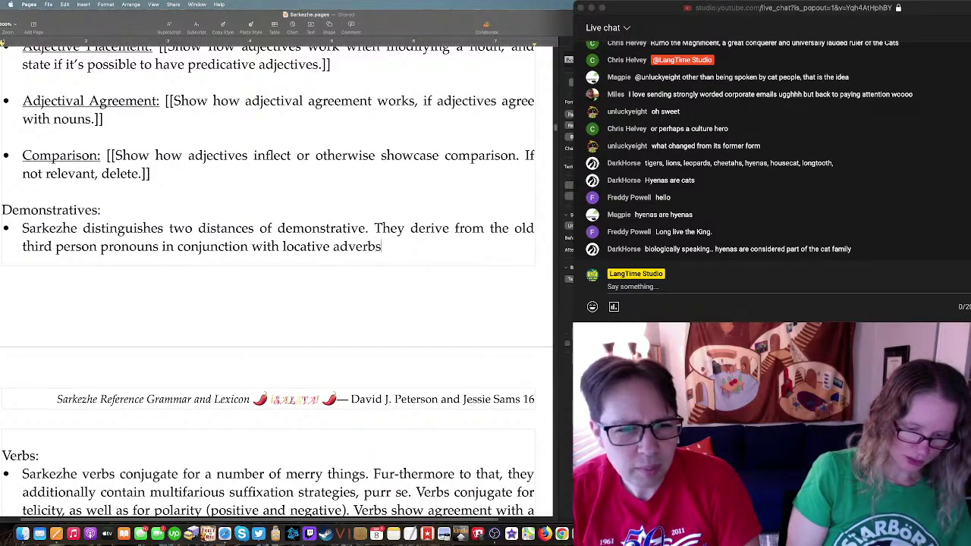
pyautogui.write('.')
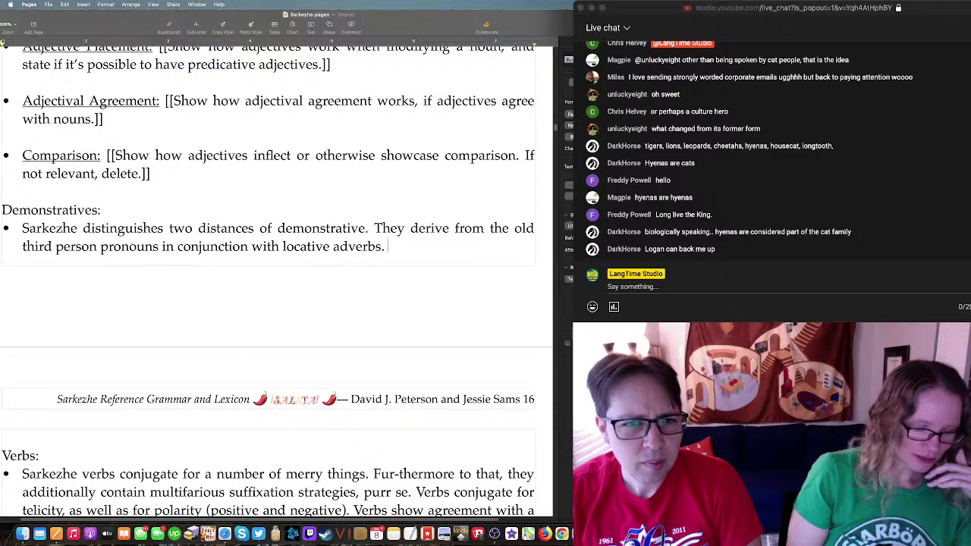
# Step: Add the sentence "They can serve as both stand-alone pronouns, and pre-nominal modifiers." to the Demonstratives bullet
pyautogui.write('They can ser')
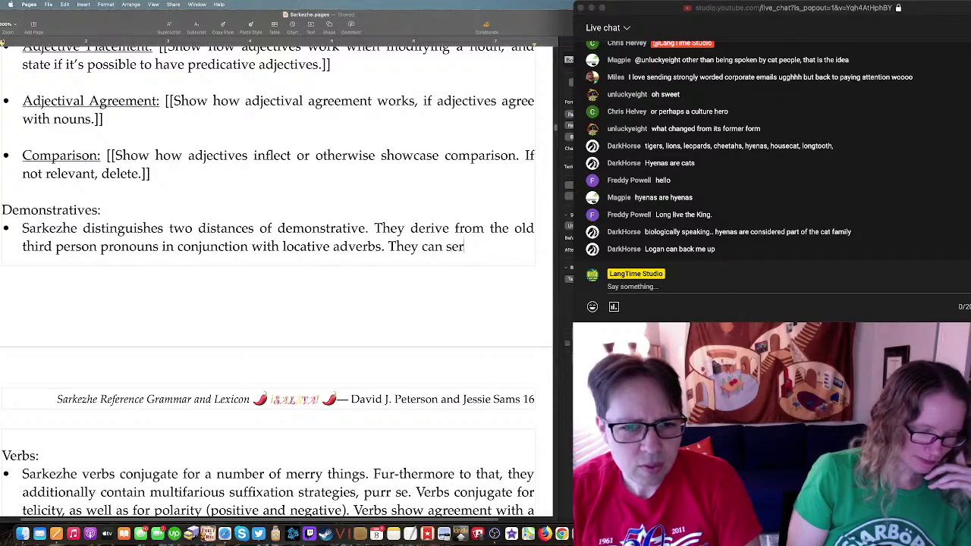
pyautogui.write('ve as both pron')
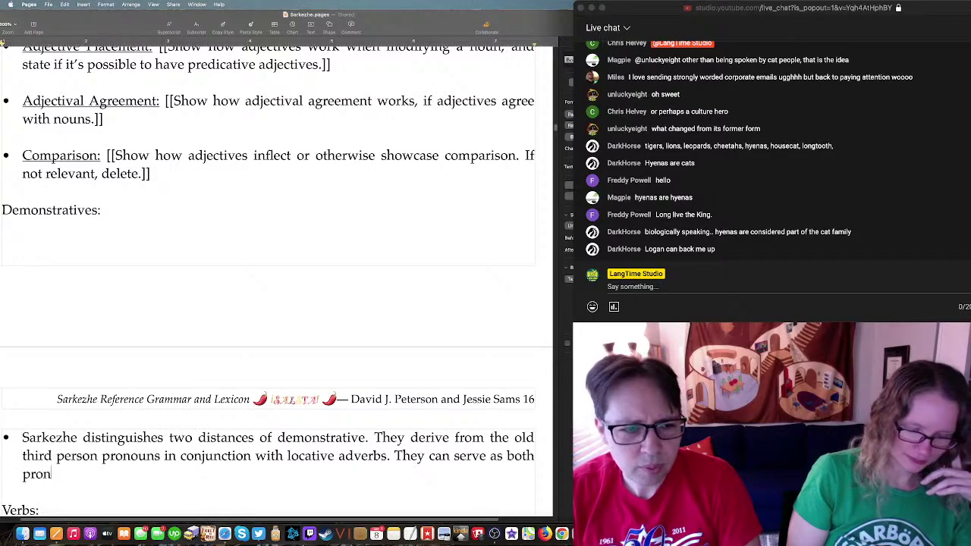
pyautogui.press('BackSpace')
pyautogui.press('BackSpace')
pyautogui.press('BackSpace')
pyautogui.press('BackSpace')
pyautogui.write('sta')
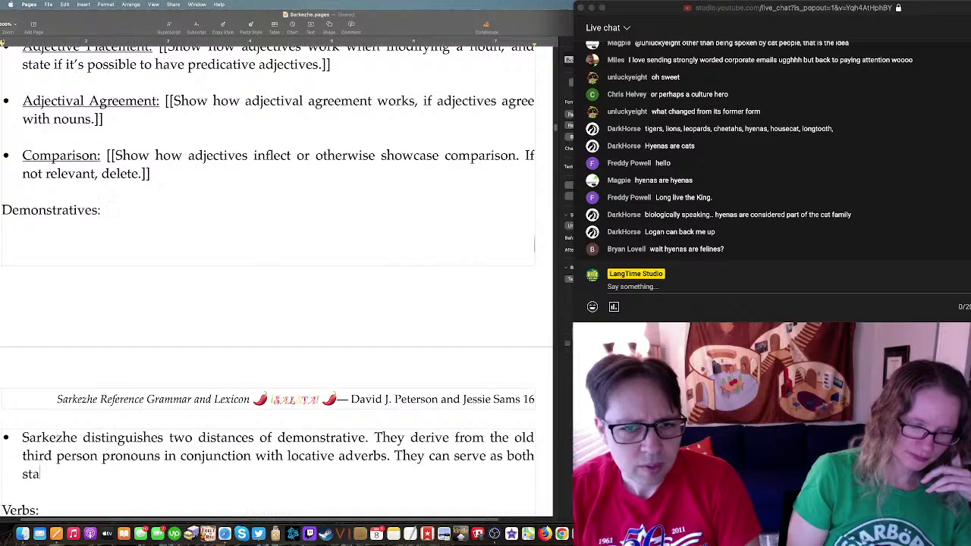
pyautogui.write('nd-alone pronouns')
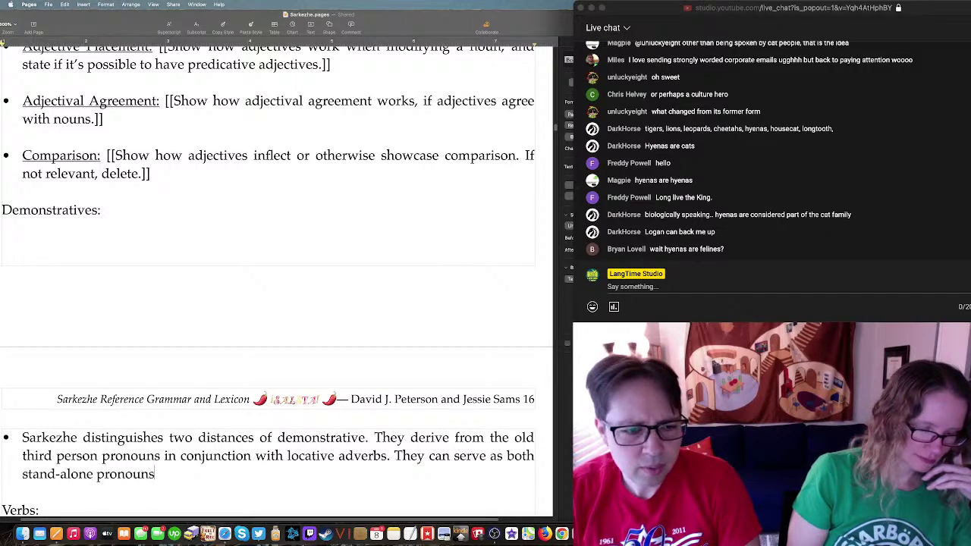
pyautogui.write(', and pre')
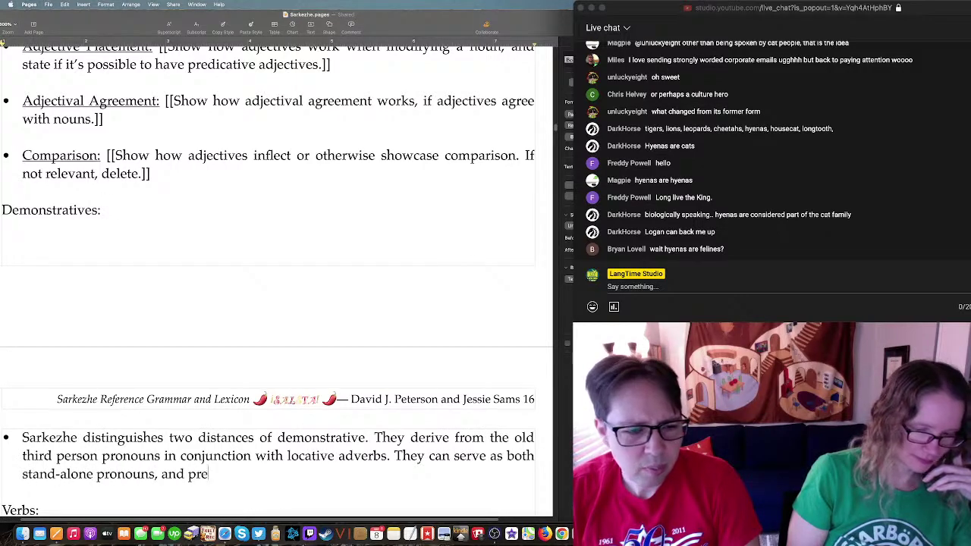
pyautogui.write('-nomiana')
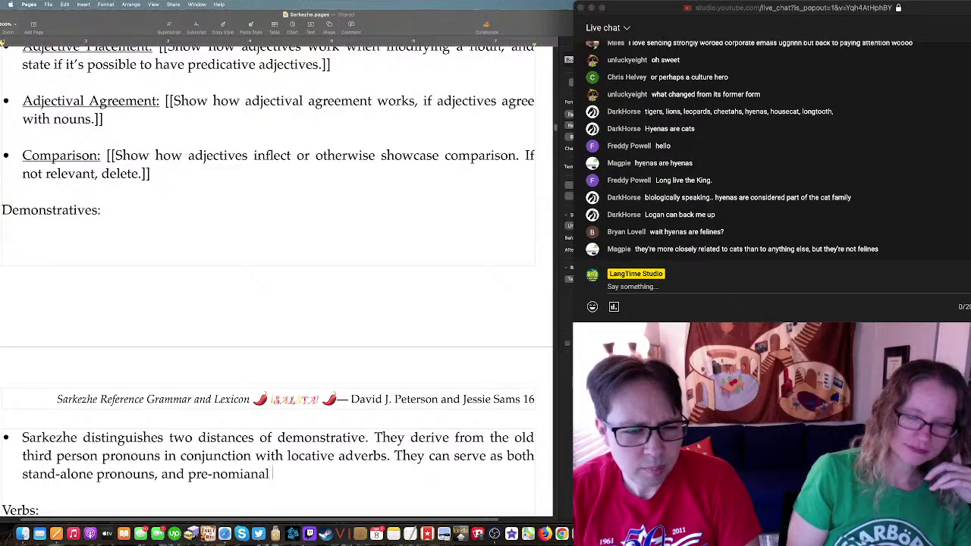
pyautogui.press('BackSpace')
pyautogui.press('BackSpace')
pyautogui.press('BackSpace')
pyautogui.write('nal modifiers.')
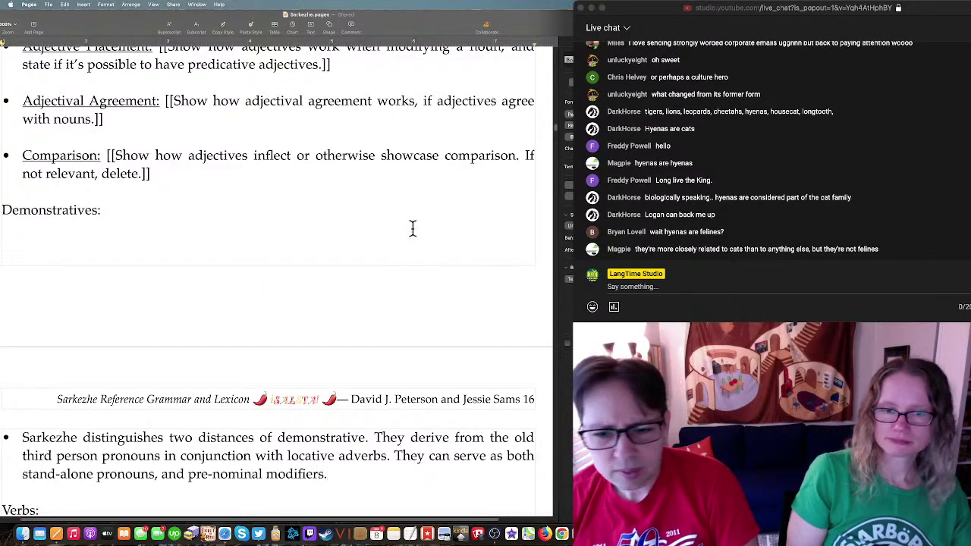
# Step: Continue the Demonstratives bullet with the lead-in "These are the pronouns:"
pyautogui.scroll(-4, 305, 269)
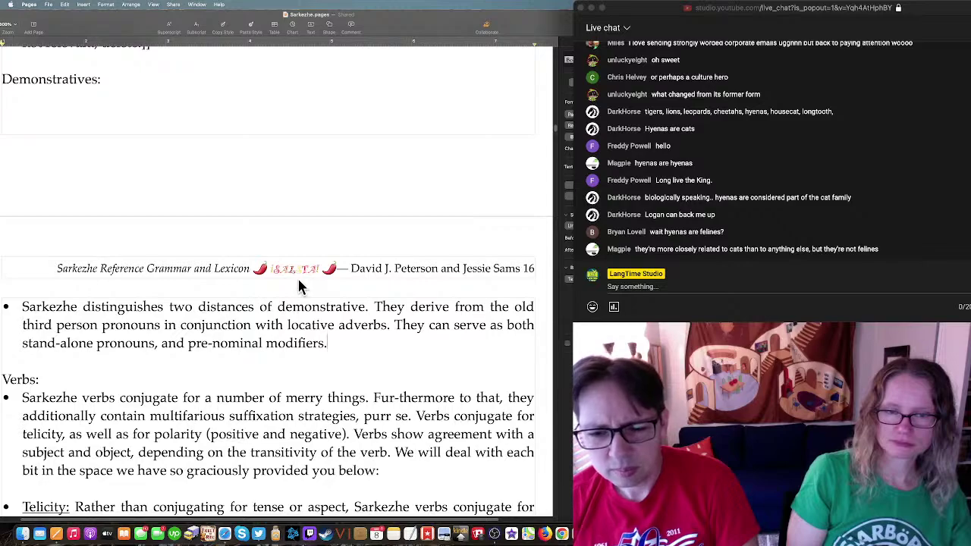
pyautogui.scroll(1, 292, 278)
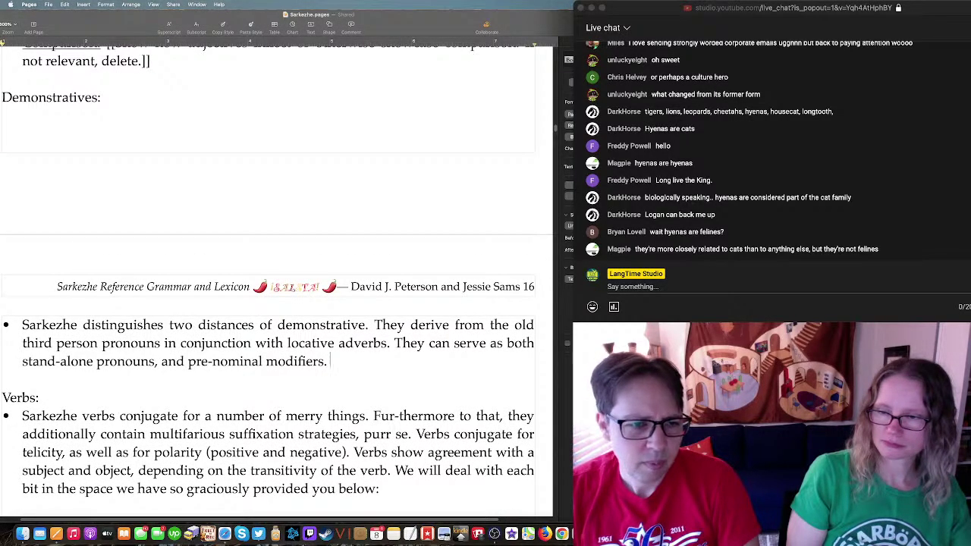
pyautogui.write('These are the pr')
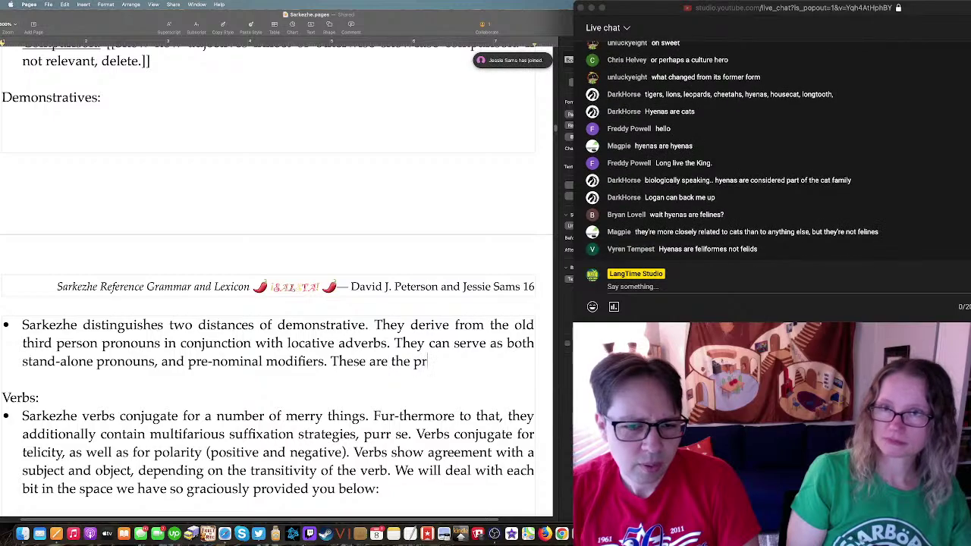
pyautogui.write('onouns:')
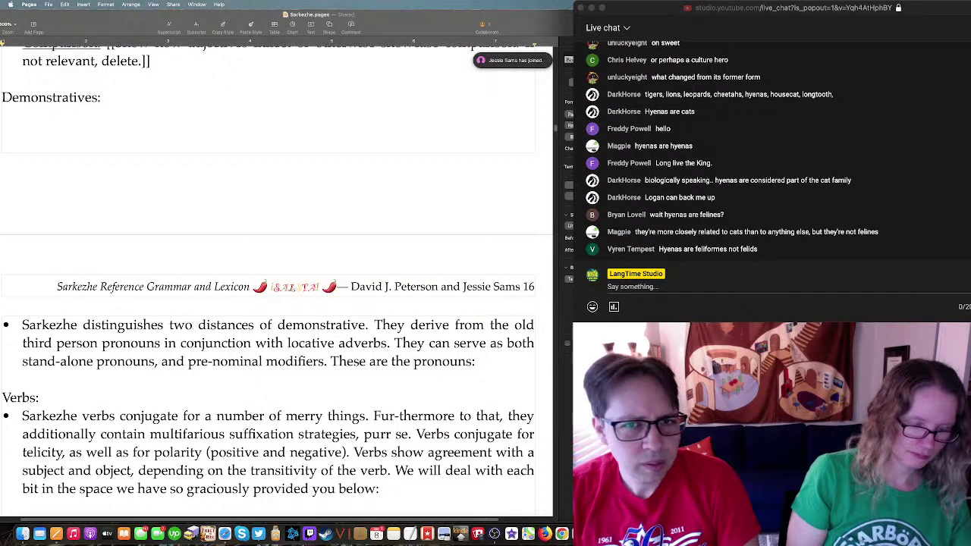
# Step: Insert a table with a header row and header column below the Demonstratives bullet and reduce it to three columns
pyautogui.press('Return')
pyautogui.press('Return')
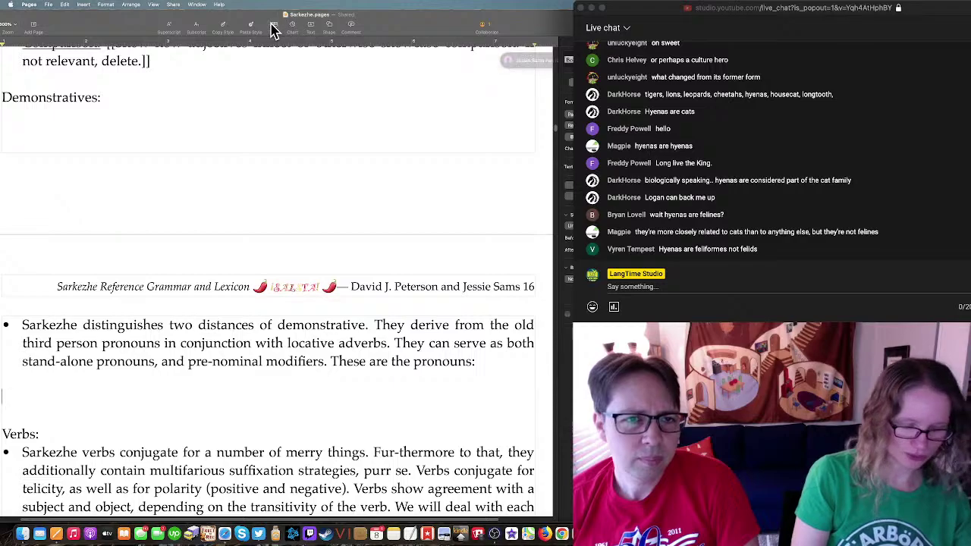
pyautogui.click(273, 29)
pyautogui.click(260, 52)
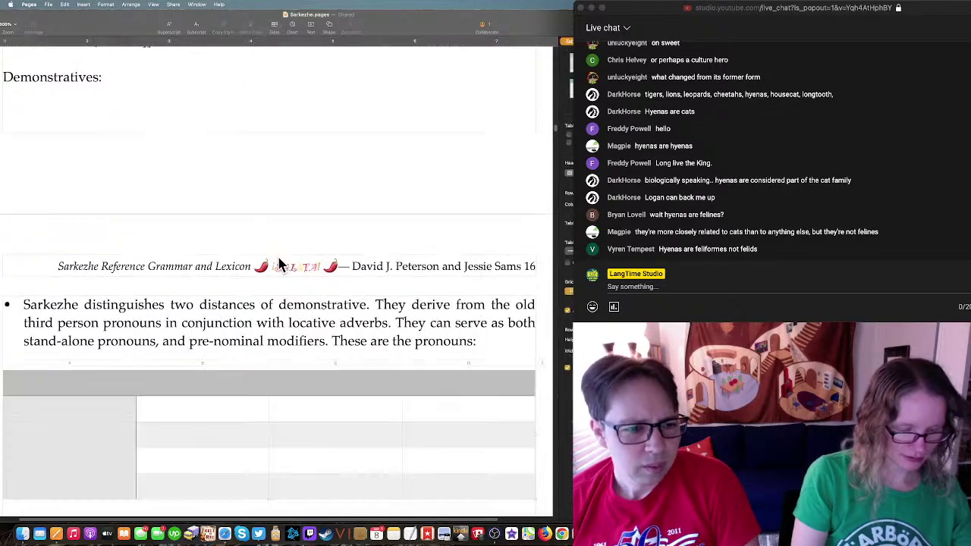
pyautogui.scroll(-3, 304, 303)
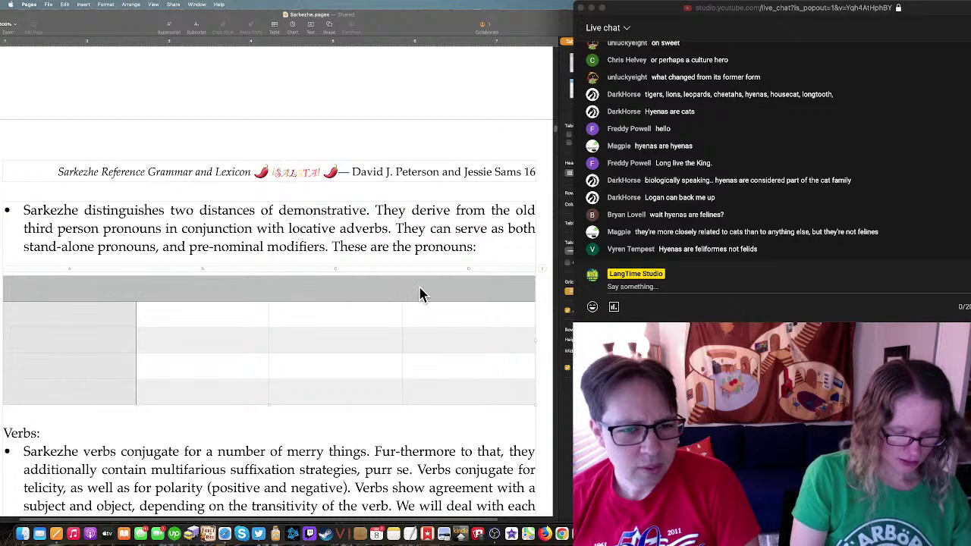
pyautogui.click(468, 300)
pyautogui.rightClick(468, 300)
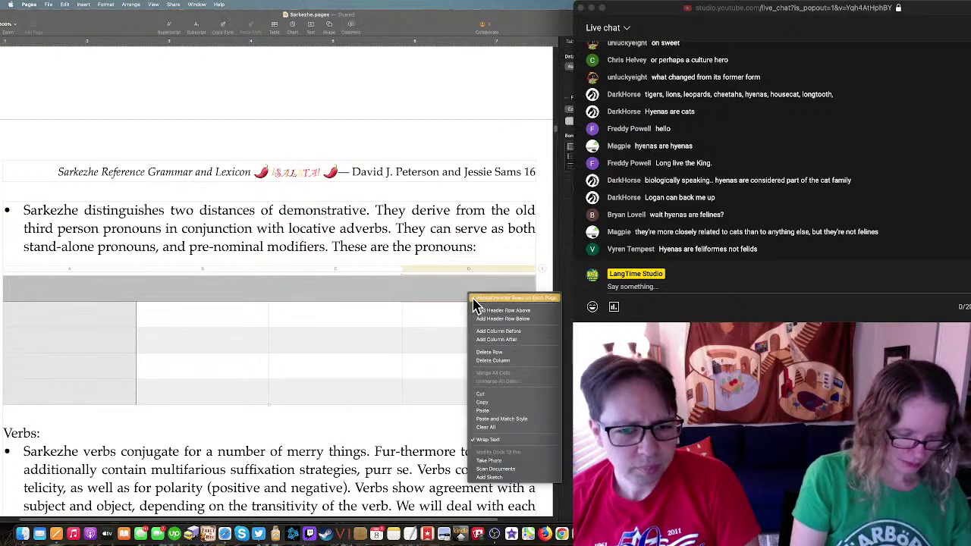
pyautogui.click(496, 365)
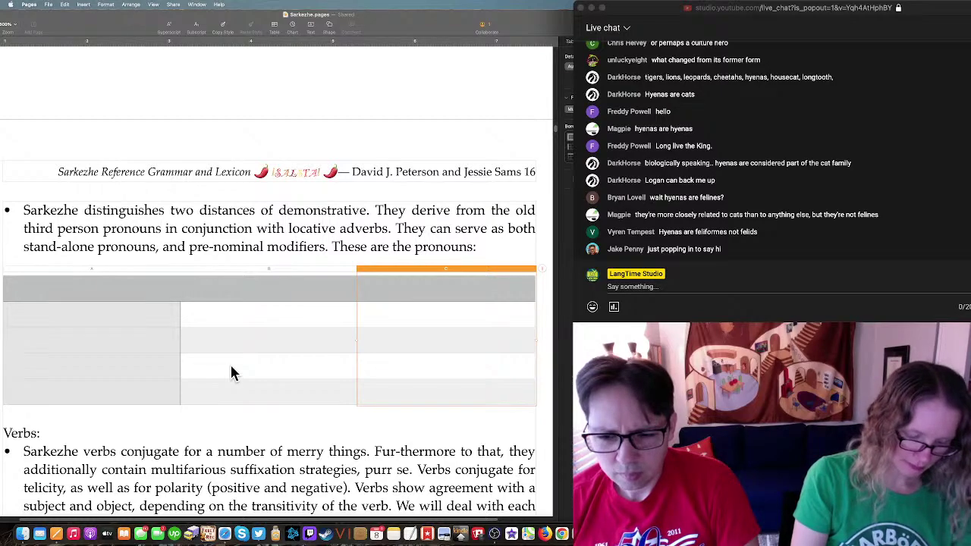
pyautogui.click(148, 406)
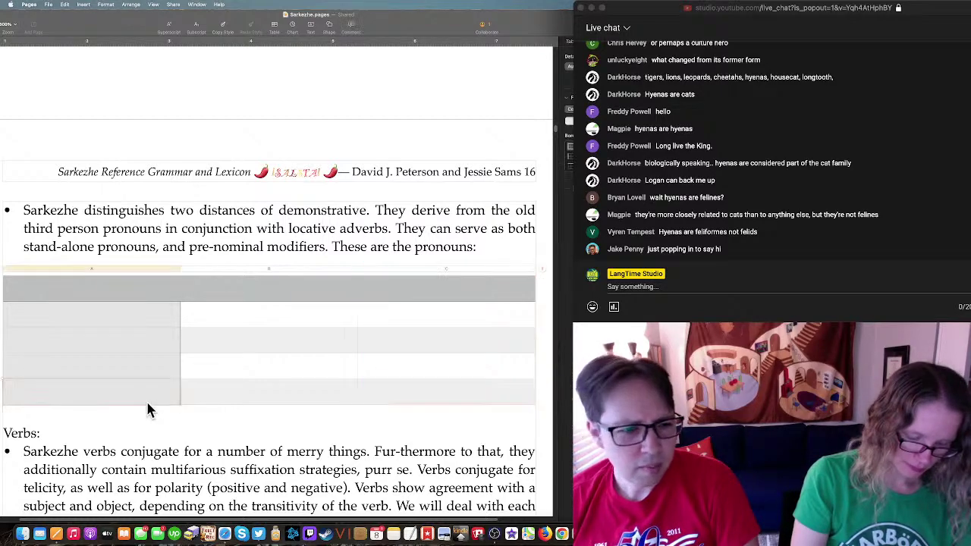
pyautogui.rightClick(151, 392)
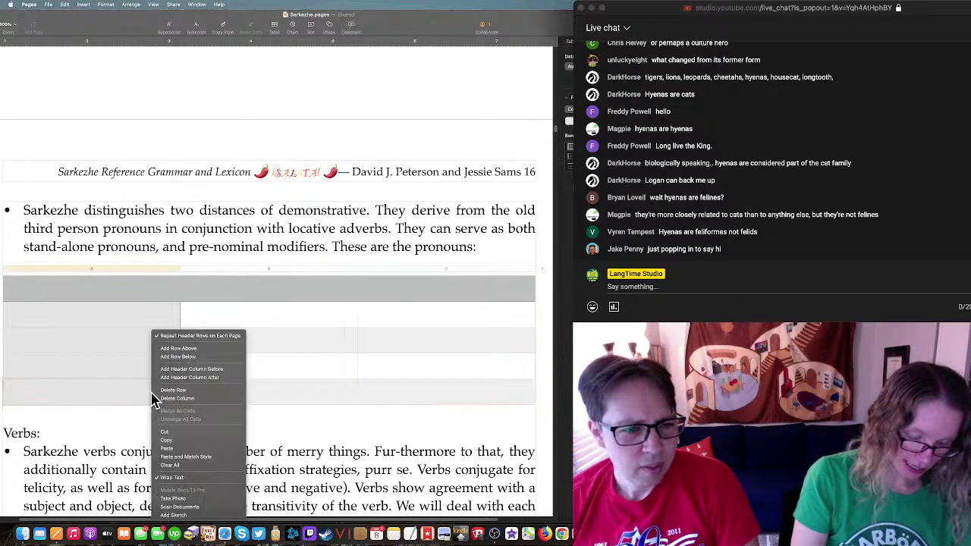
pyautogui.click(210, 356)
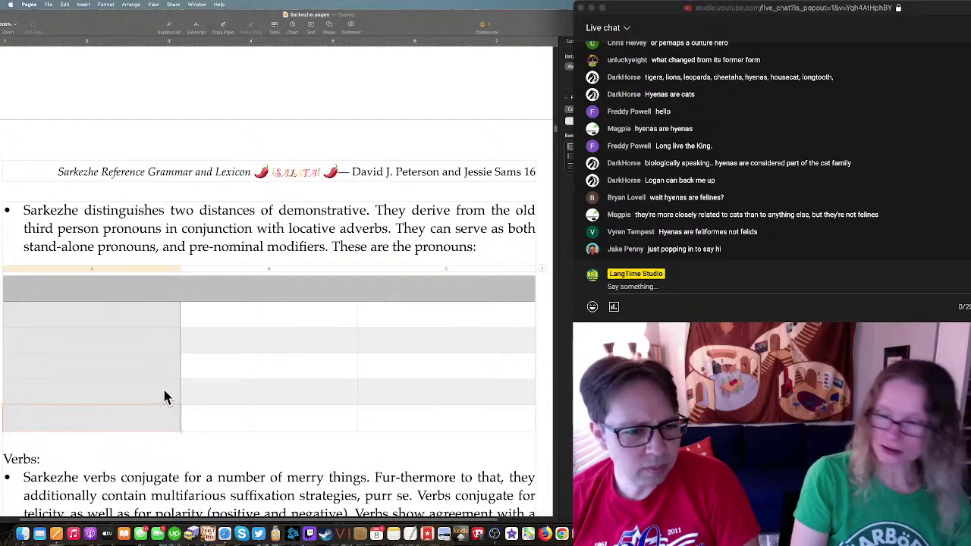
# Step: Delete the table's surplus rows so that only two body rows remain below the header row
pyautogui.rightClick(159, 372)
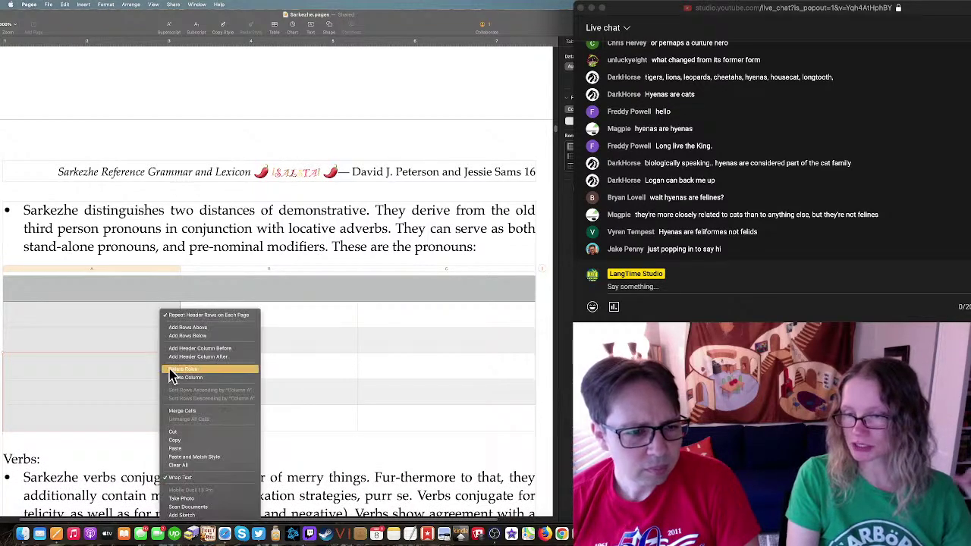
pyautogui.click(174, 369)
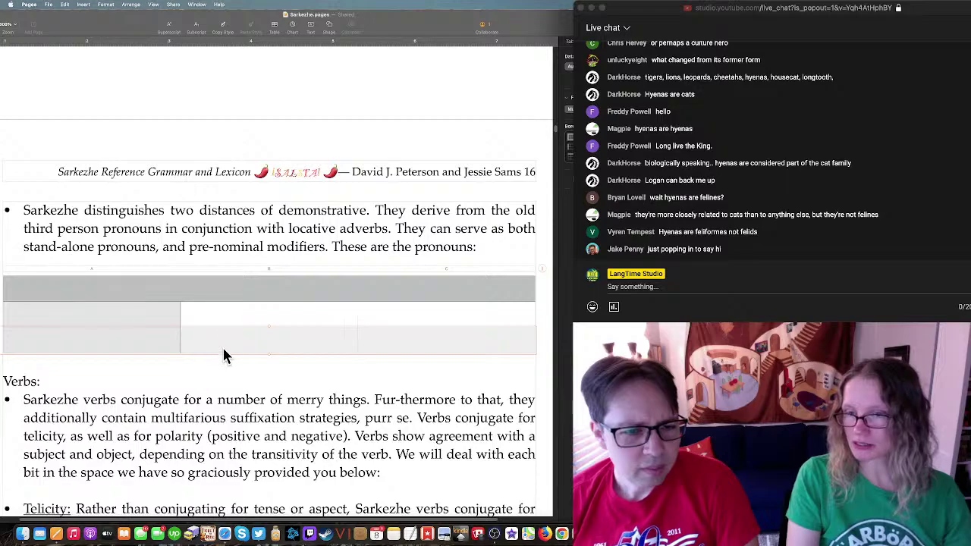
# Step: Label the two body rows of the pronoun table "Proximal" and "Distal" in the header column
pyautogui.click(167, 314)
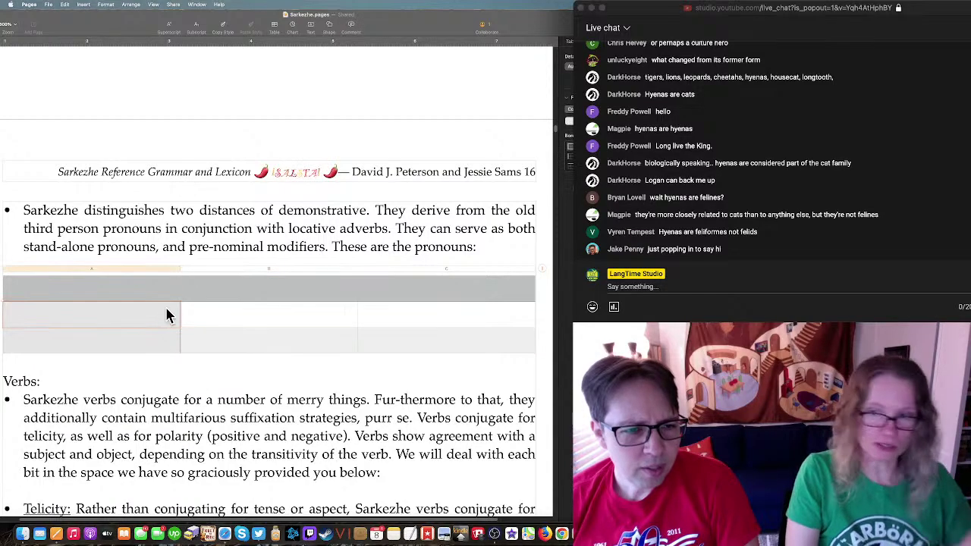
pyautogui.write('Proximal')
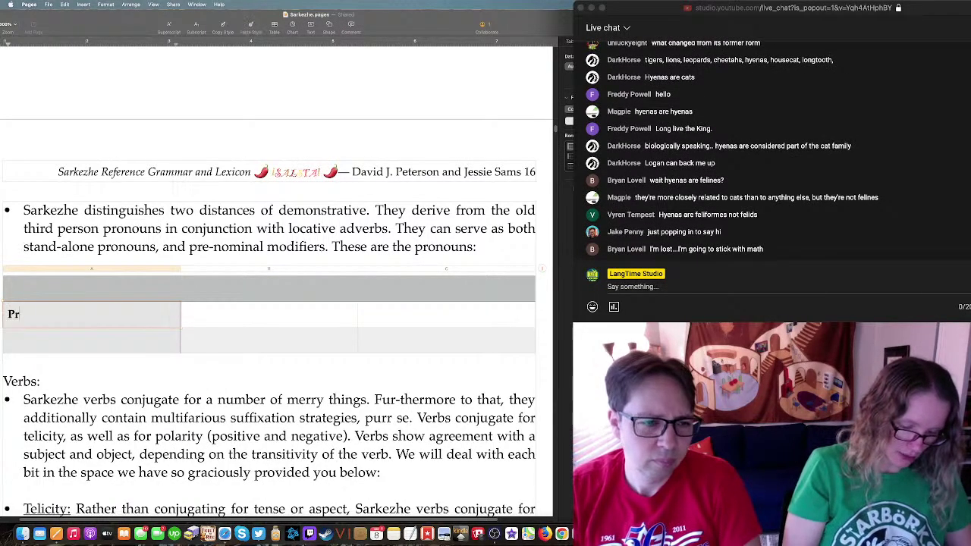
pyautogui.press('BackSpace')
pyautogui.press('BackSpace')
pyautogui.press('BackSpace')
pyautogui.press('BackSpace')
pyautogui.press('BackSpace')
pyautogui.press('BackSpace')
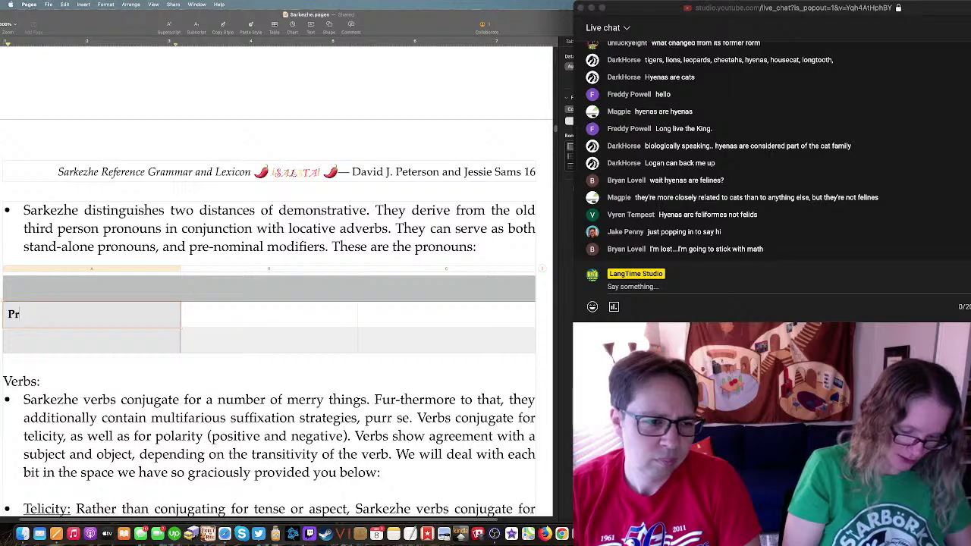
pyautogui.write('oximal')
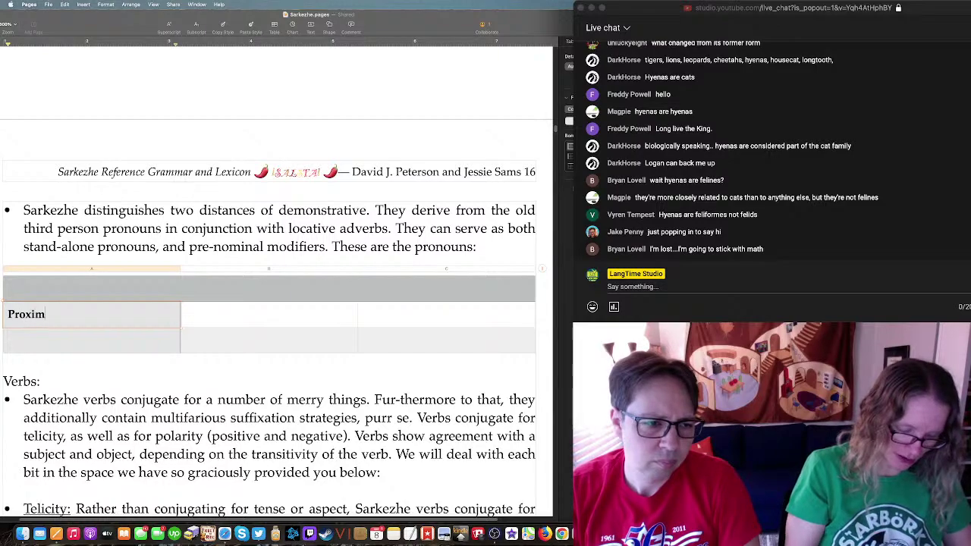
pyautogui.click(113, 341)
pyautogui.write('Distal')
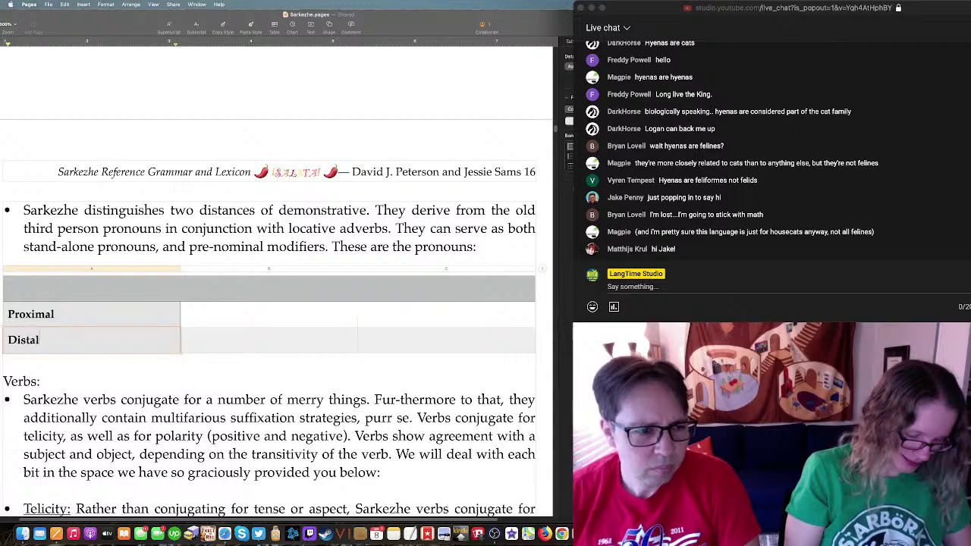
# Step: Title the second and third columns of the pronoun table "Singular" and "Plural" in the header row
pyautogui.click(336, 289)
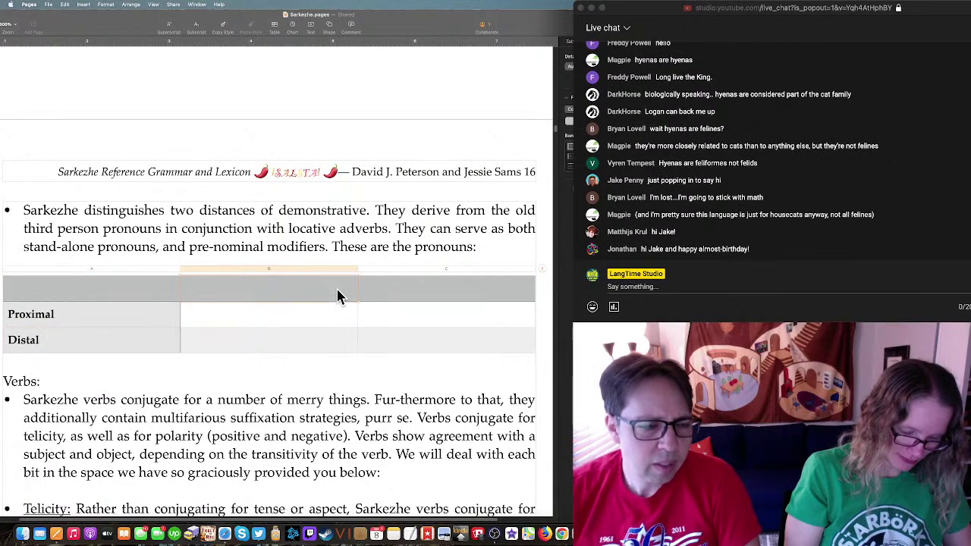
pyautogui.write('Singular')
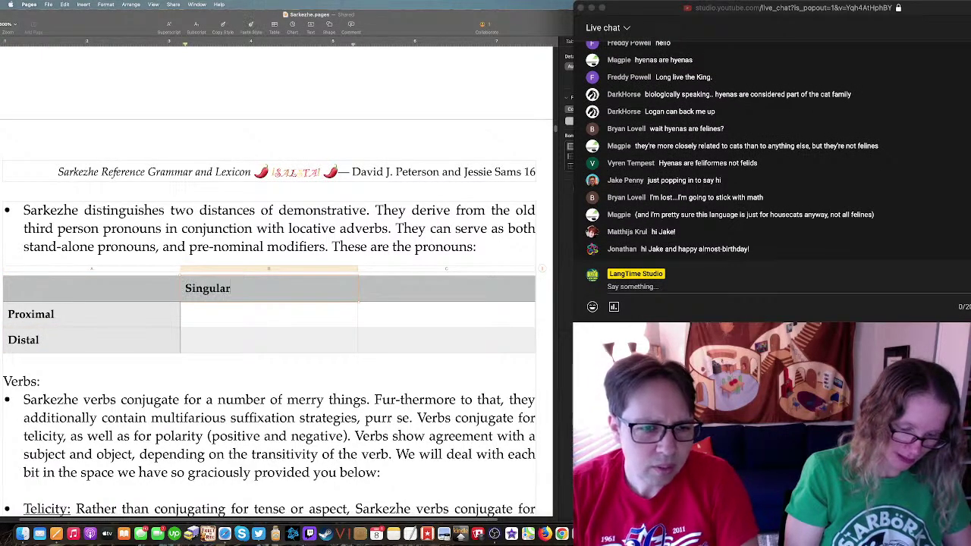
pyautogui.press('Tab')
pyautogui.write('Plural')
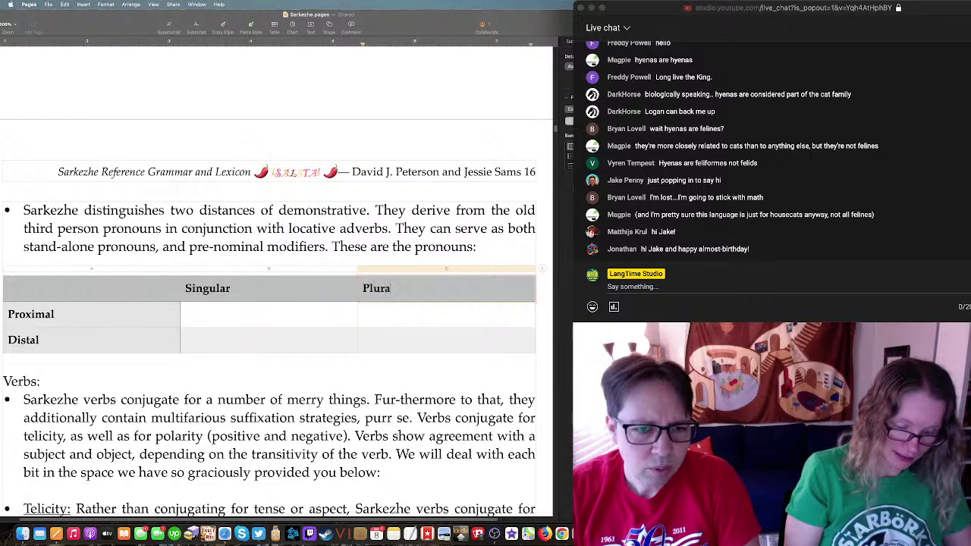
# Step: Label the empty corner header cell of the pronoun table "Demonstratives"
pyautogui.click(126, 269)
pyautogui.click(125, 286)
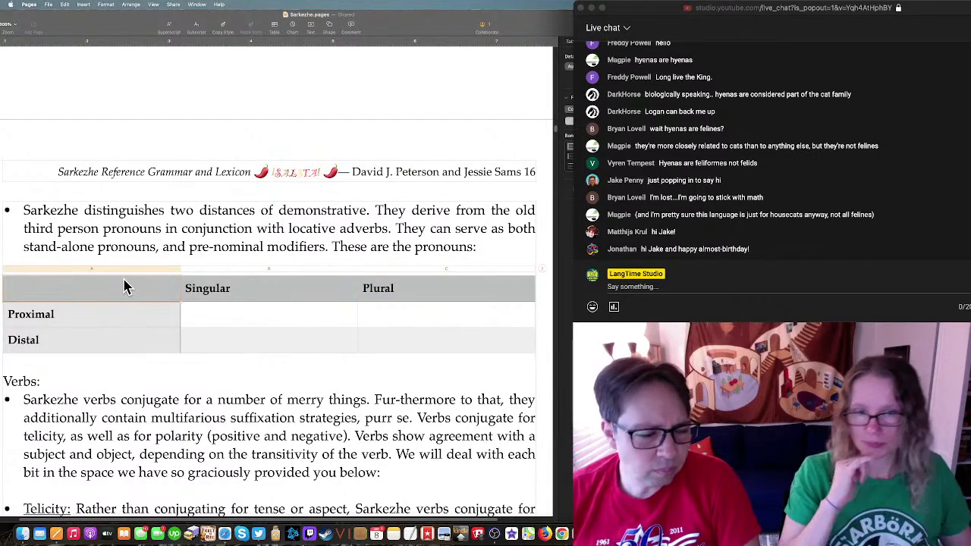
pyautogui.write('Demonstratives')
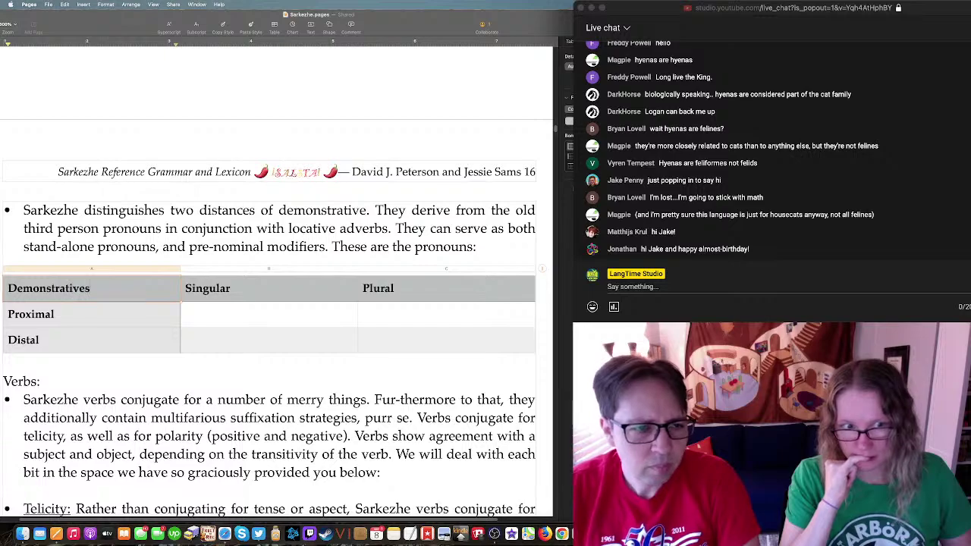
# Step: Enter "tə" in the Singular column of both the Proximal and Distal rows
pyautogui.click(257, 321)
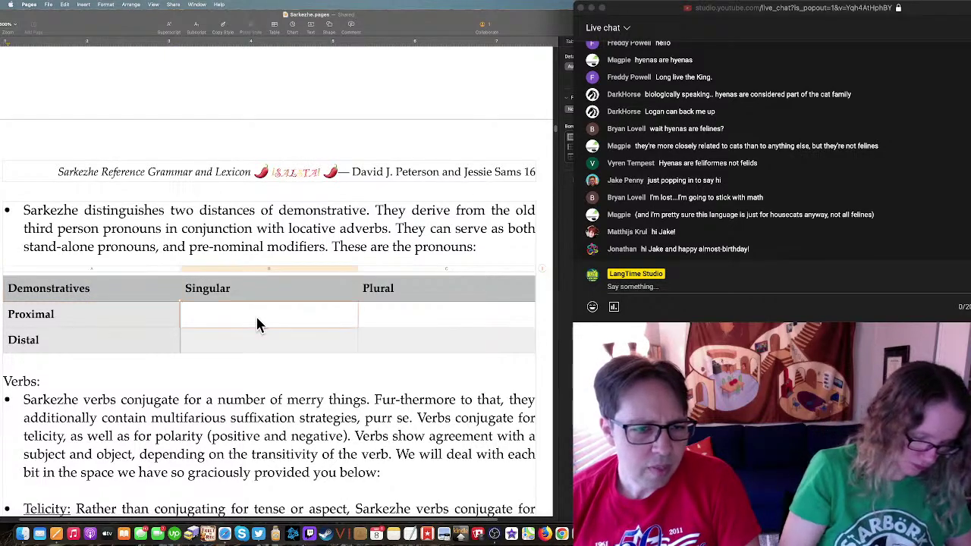
pyautogui.write('t')
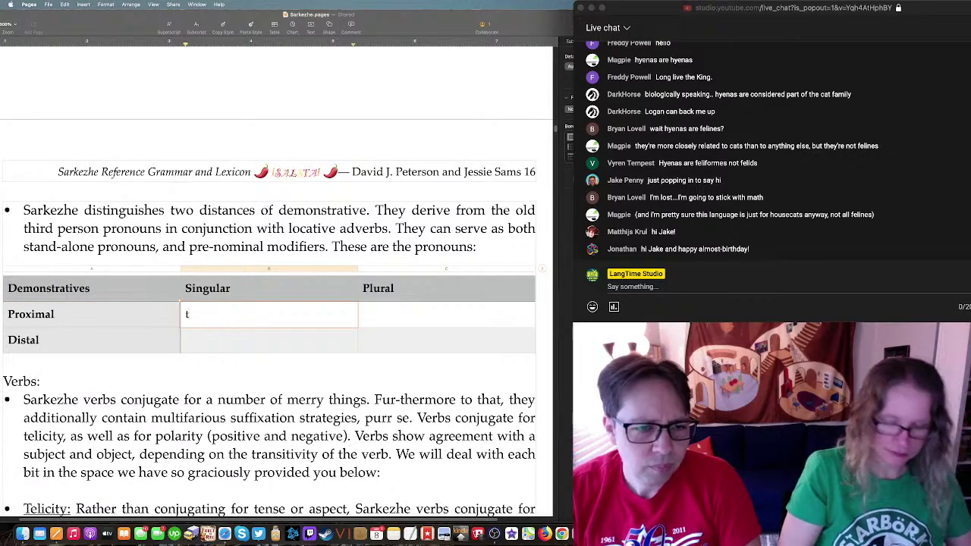
pyautogui.write('ə')
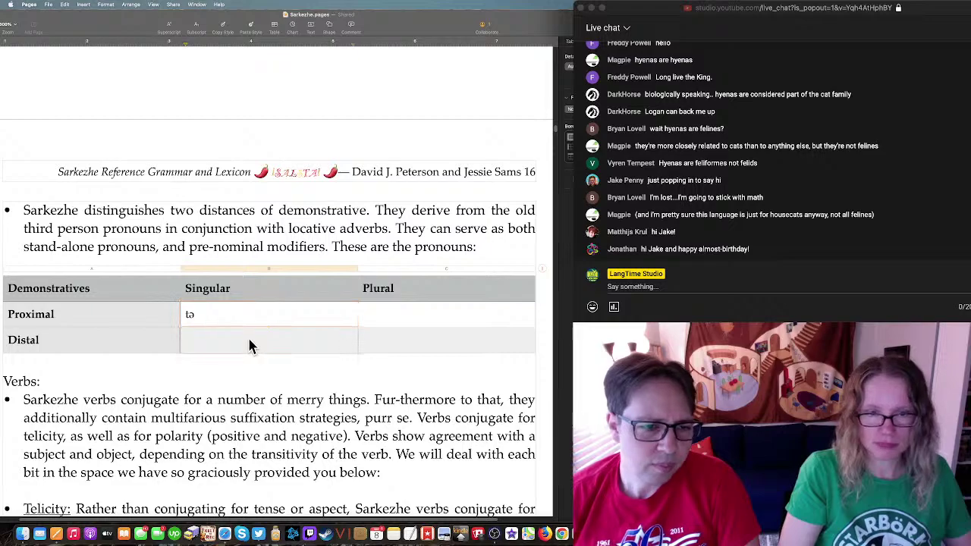
pyautogui.click(248, 338)
pyautogui.write('tə')
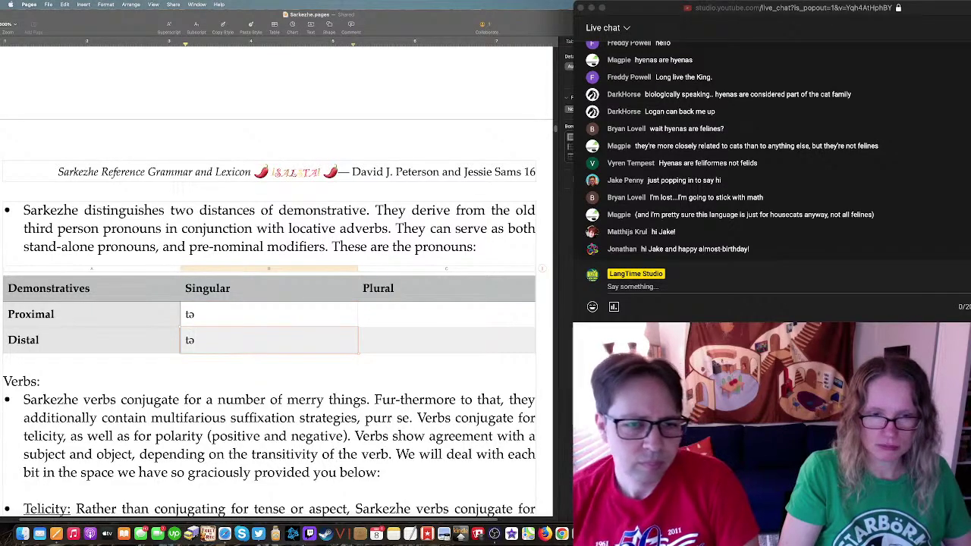
pyautogui.click(284, 290)
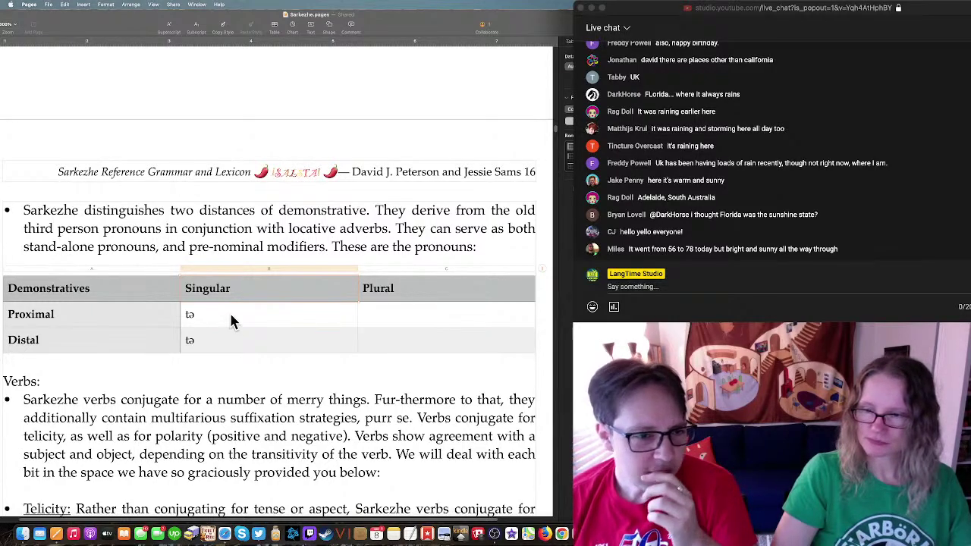
pyautogui.click(265, 319)
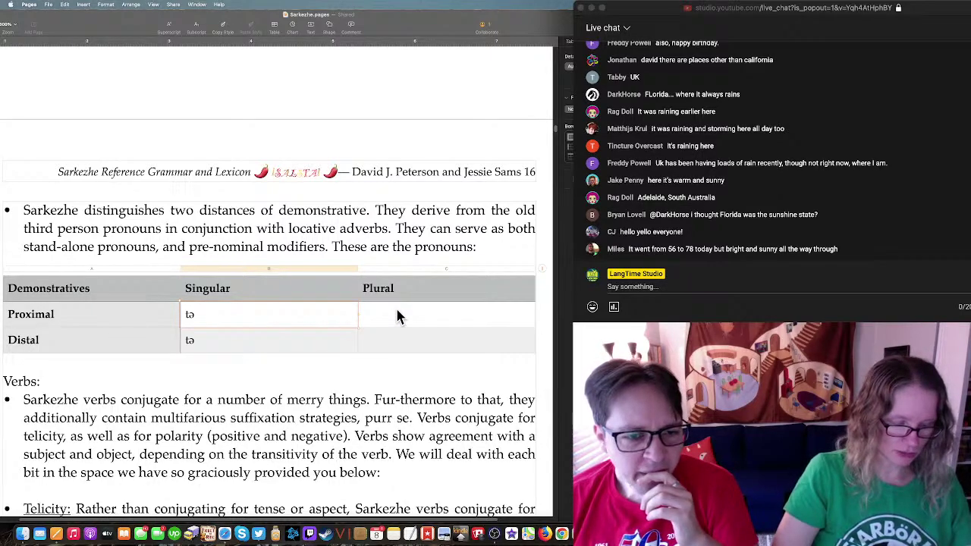
# Step: Switch to the Lexurgy Sound Changer in Safari, replace the first input word with "qi" and apply the sound changes
pyautogui.press('super+Tab')
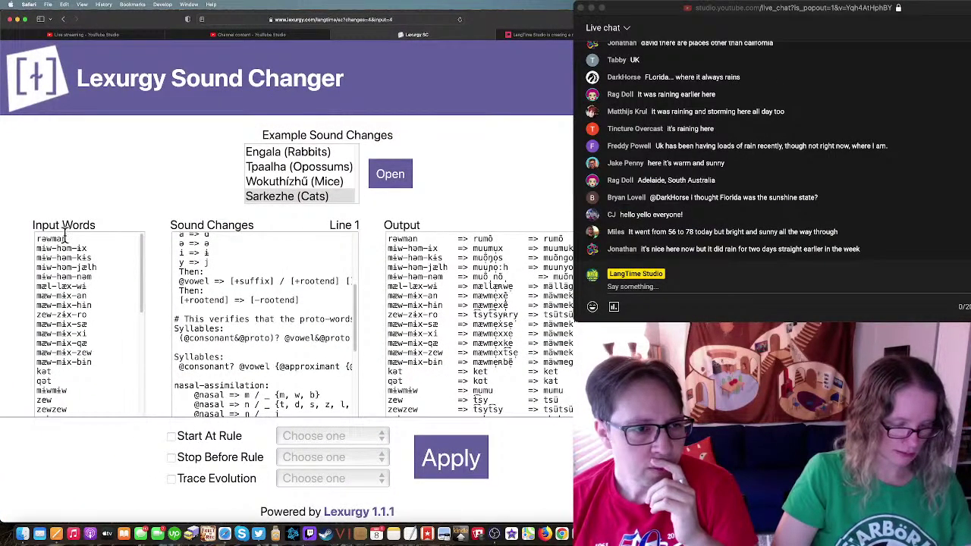
pyautogui.click(40, 244)
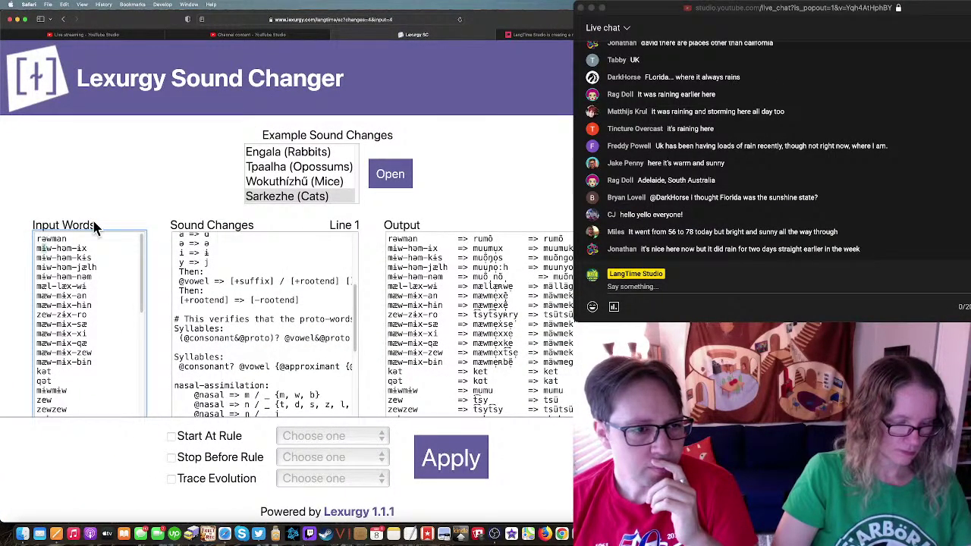
pyautogui.doubleClick(65, 238)
pyautogui.write('qi')
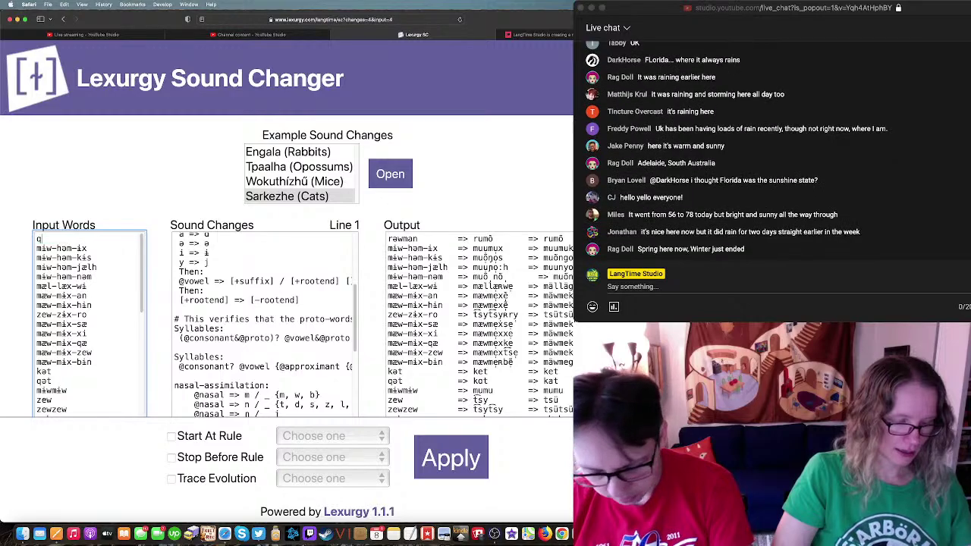
pyautogui.click(451, 460)
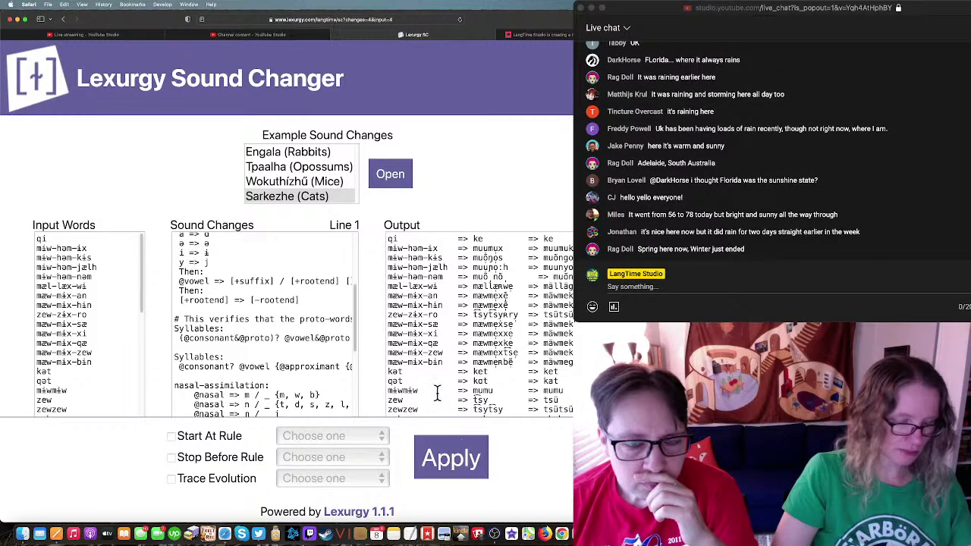
# Step: Return to the Pages document and enter "qɨ" in the Plural column of both the Proximal and Distal rows
pyautogui.hotkey('ctrl', 'Right')
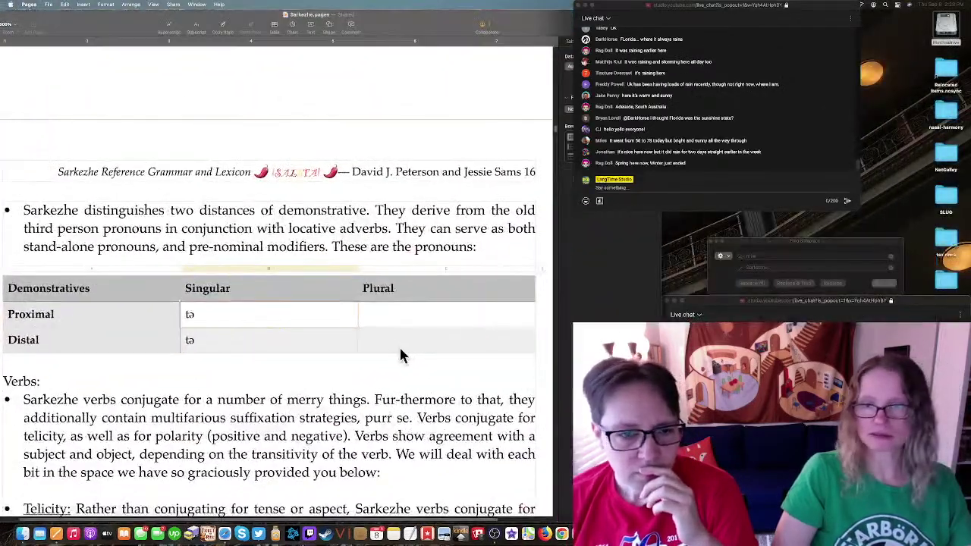
pyautogui.click(388, 321)
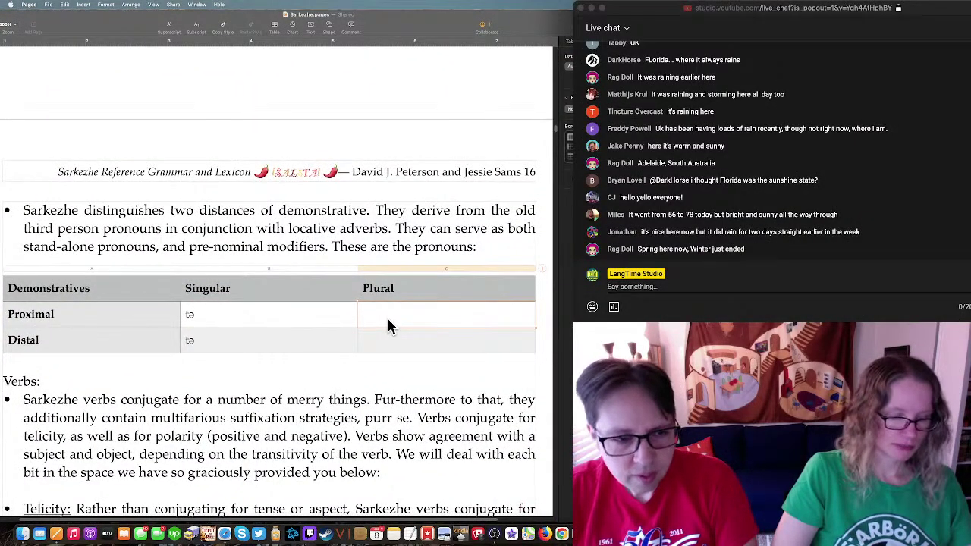
pyautogui.write('k')
pyautogui.press('BackSpace')
pyautogui.write('q')
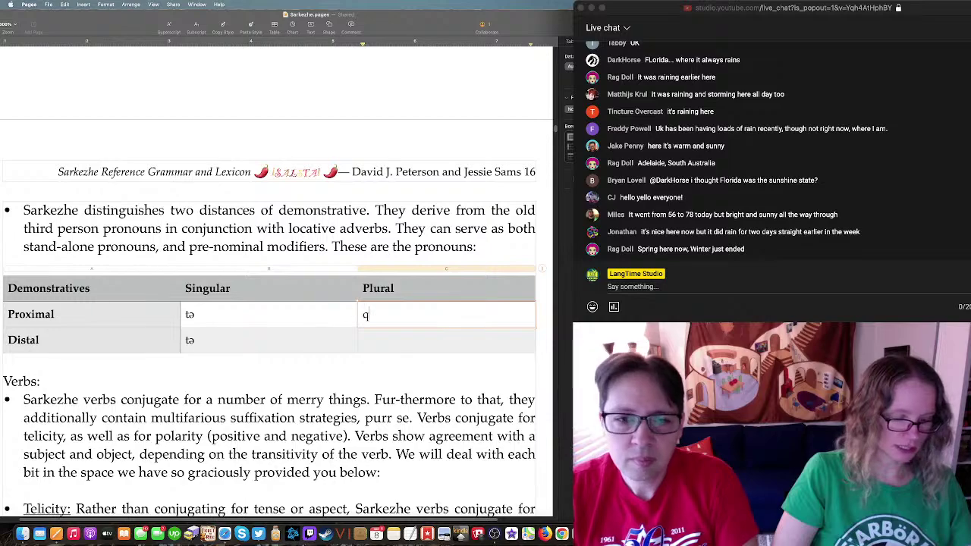
pyautogui.write('i')
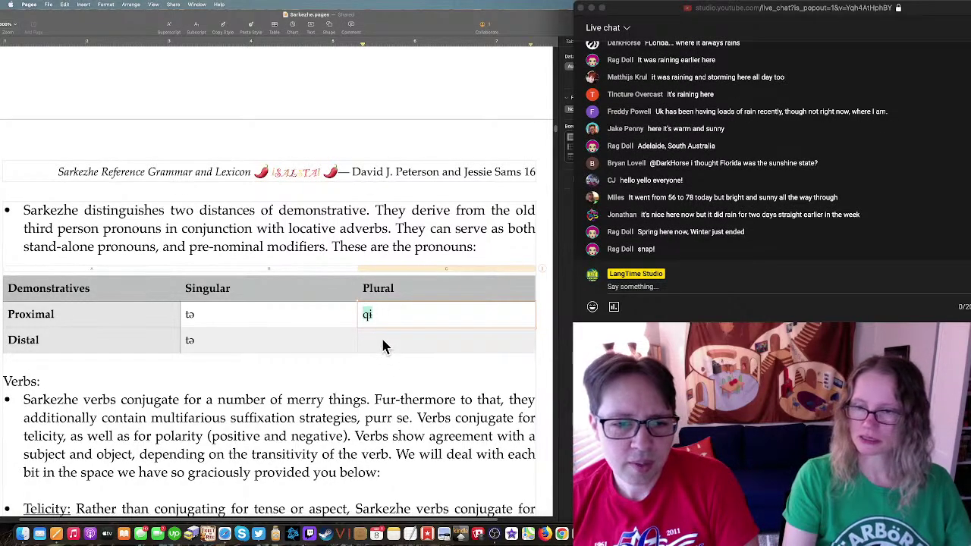
pyautogui.click(381, 343)
pyautogui.write('qi')
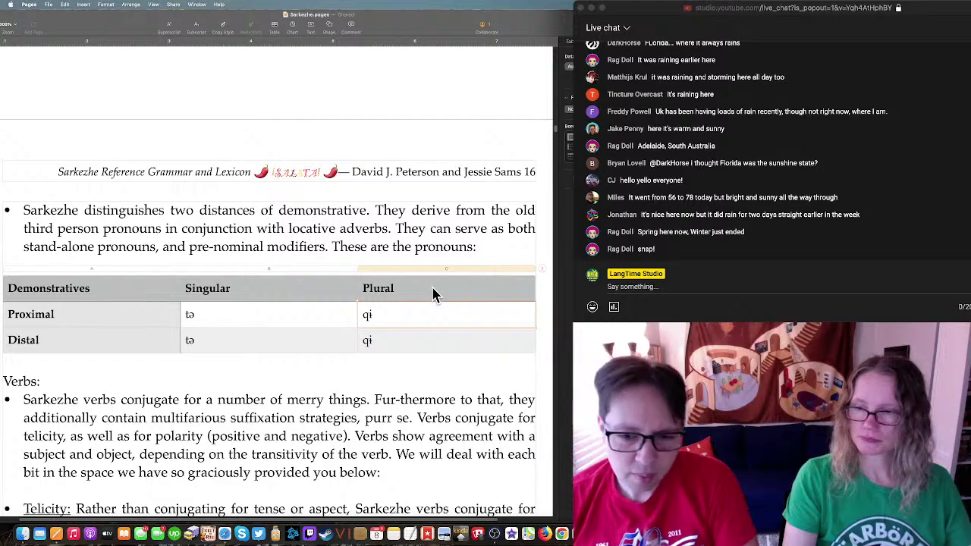
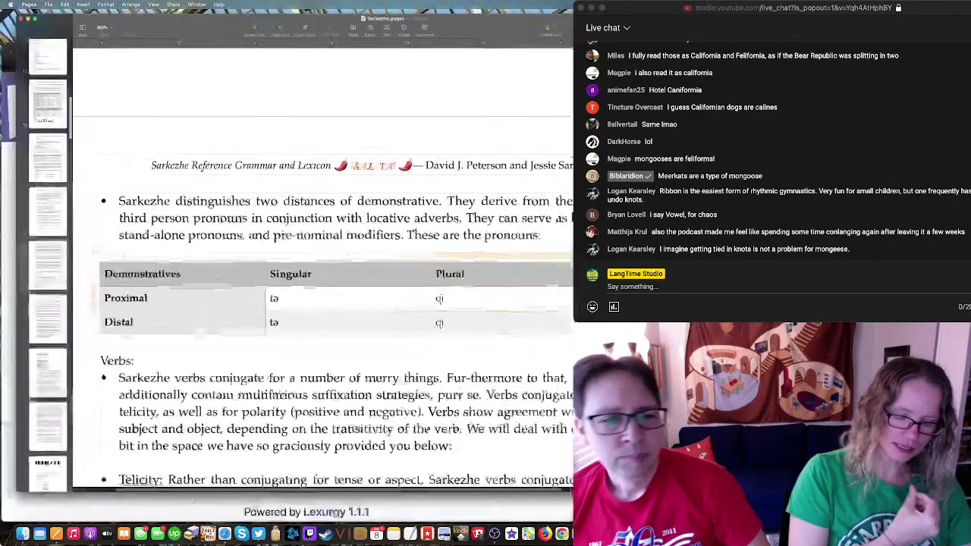
# Step: Switch to the Lexurgy Sound Changer, replace the first input word with "təe" and apply the sound changes
pyautogui.hotkey('ctrl', 'Up')
pyautogui.click(106, 324)
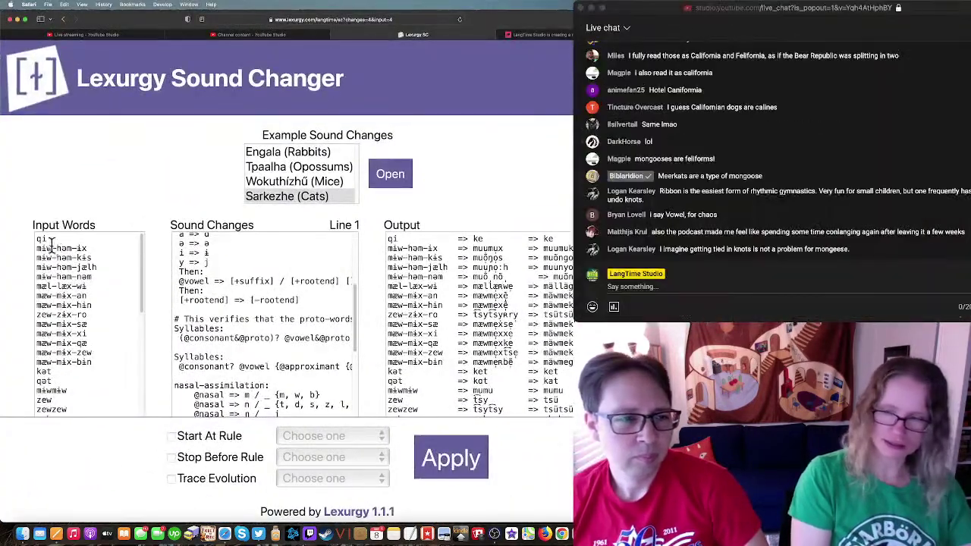
pyautogui.click(39, 238)
pyautogui.write('t')
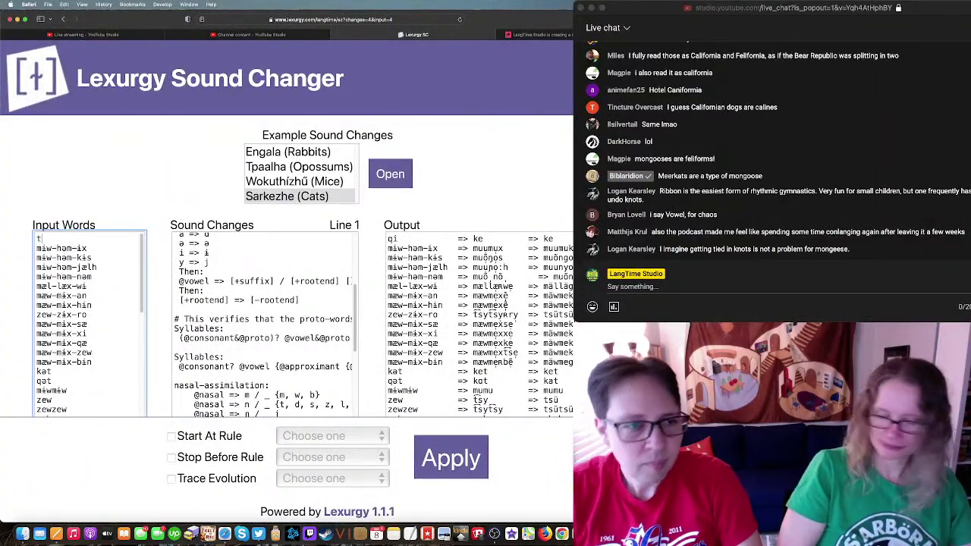
pyautogui.write('æe')
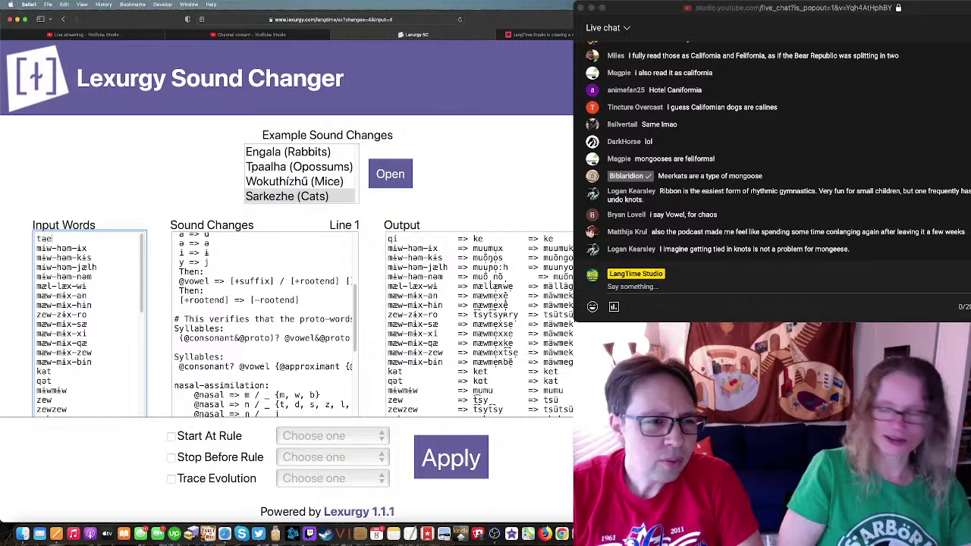
pyautogui.click(453, 464)
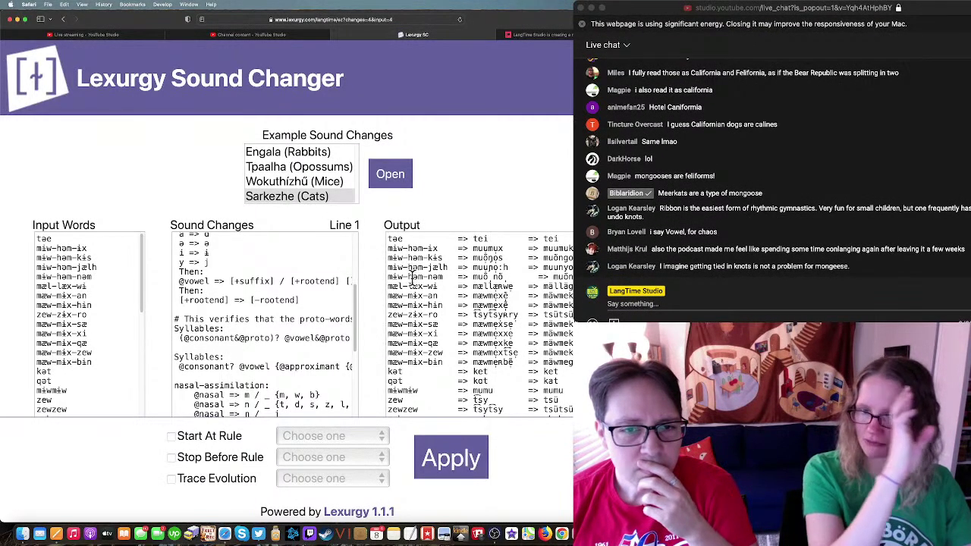
# Step: Add "taɨ" as a second input word below "təe" and apply the sound changes
pyautogui.click(115, 241)
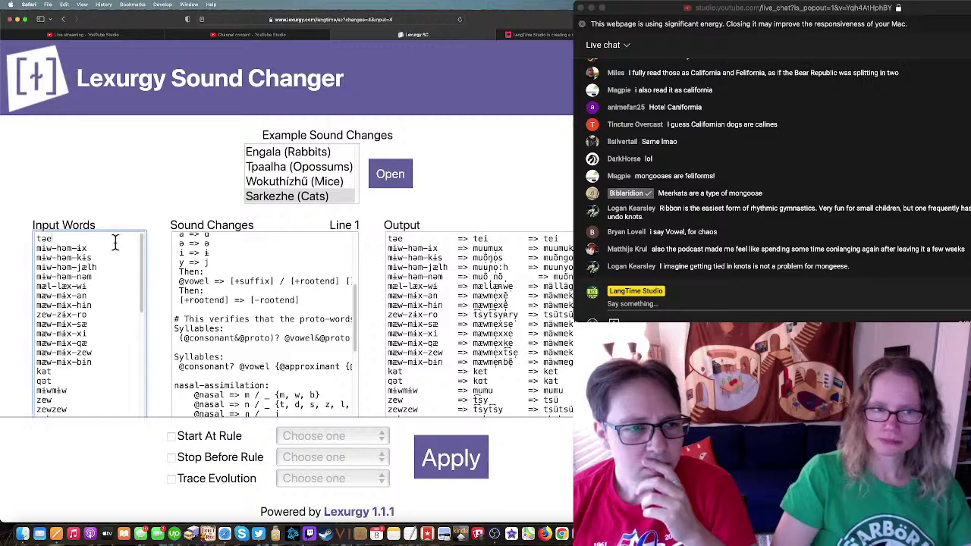
pyautogui.press('Return')
pyautogui.write('ta')
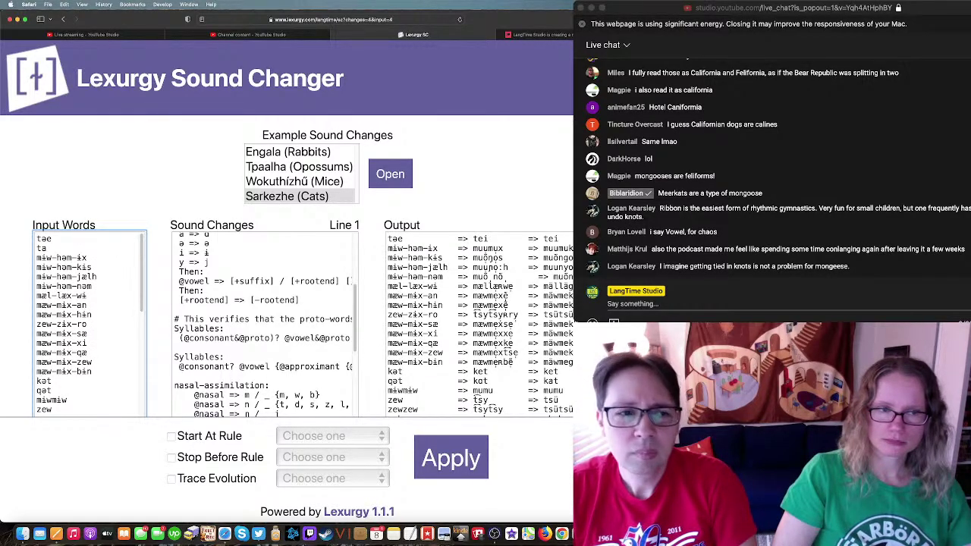
pyautogui.write('i')
pyautogui.click(466, 458)
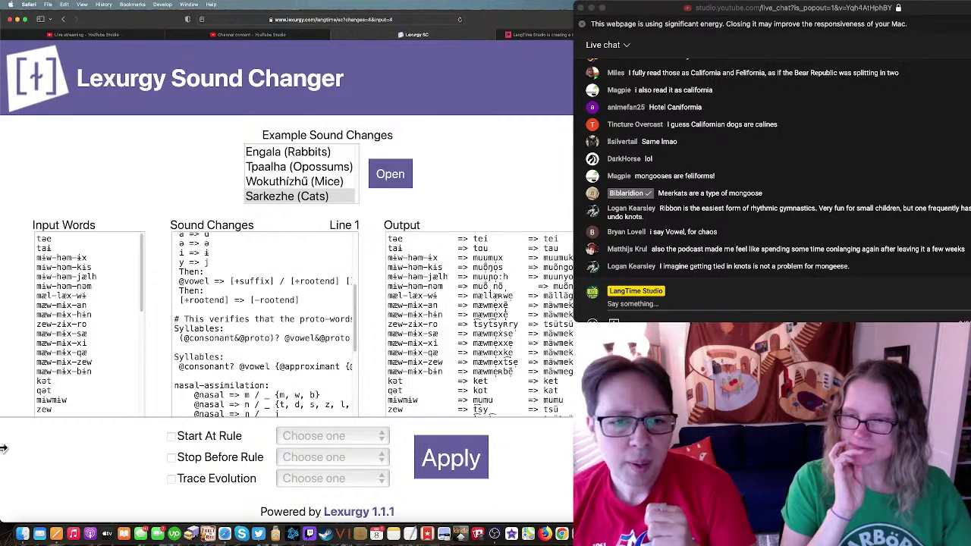
# Step: Check the pronoun table in Pages, return to Lexurgy, replace the second input word with "qia" and apply the sound changes
pyautogui.press('super+Tab')
pyautogui.click(302, 307)
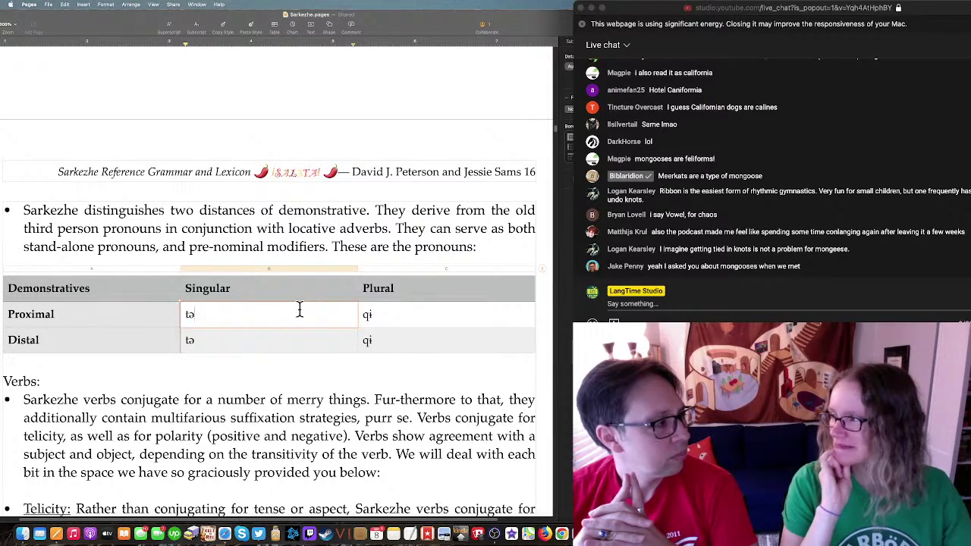
pyautogui.click(96, 401)
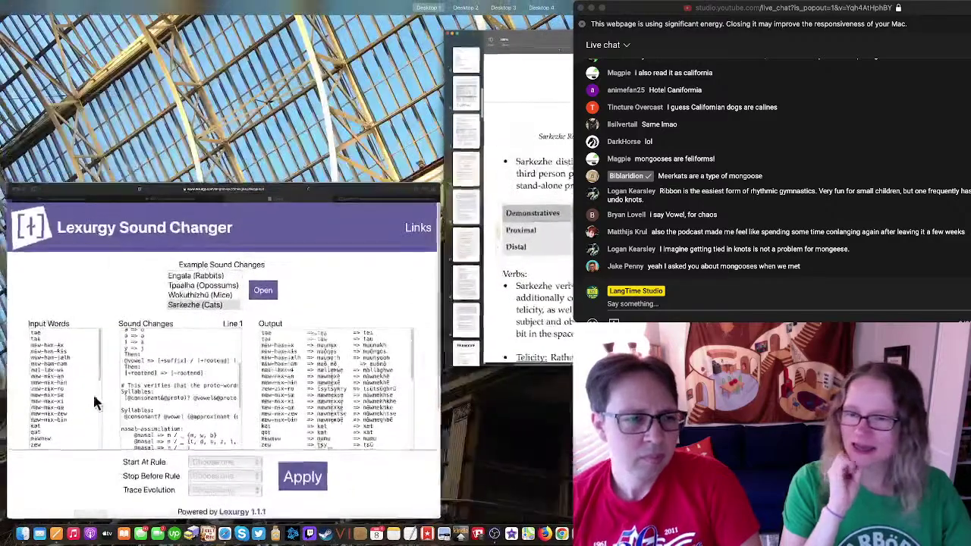
pyautogui.doubleClick(44, 249)
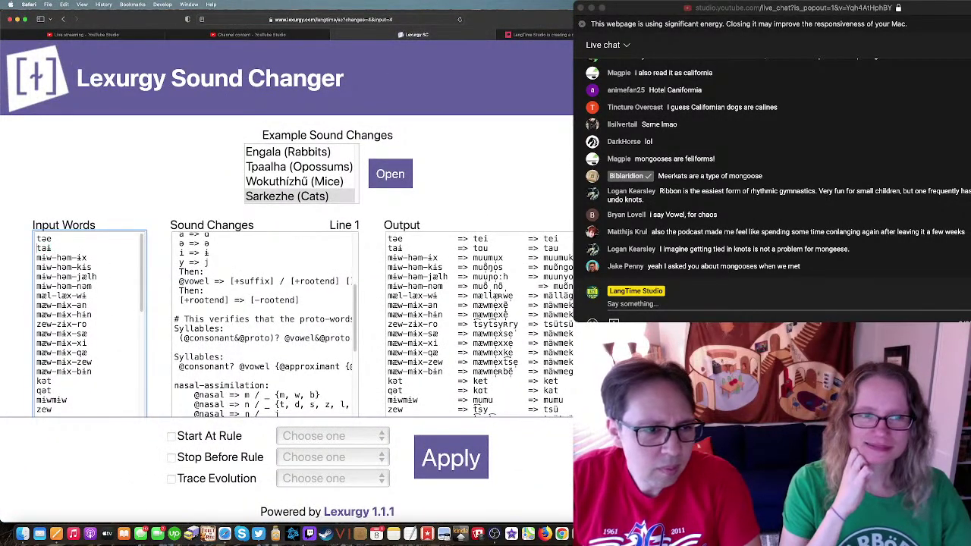
pyautogui.write('qia')
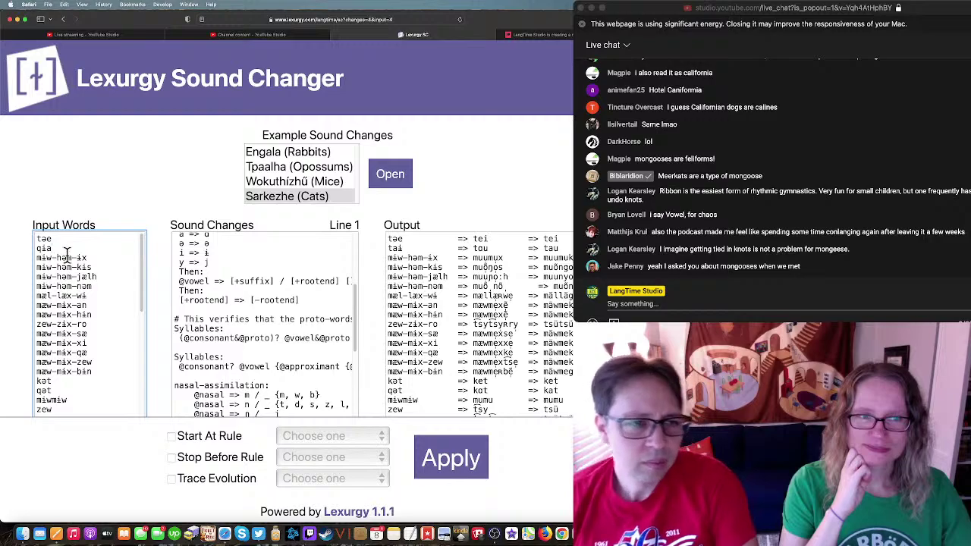
pyautogui.click(480, 453)
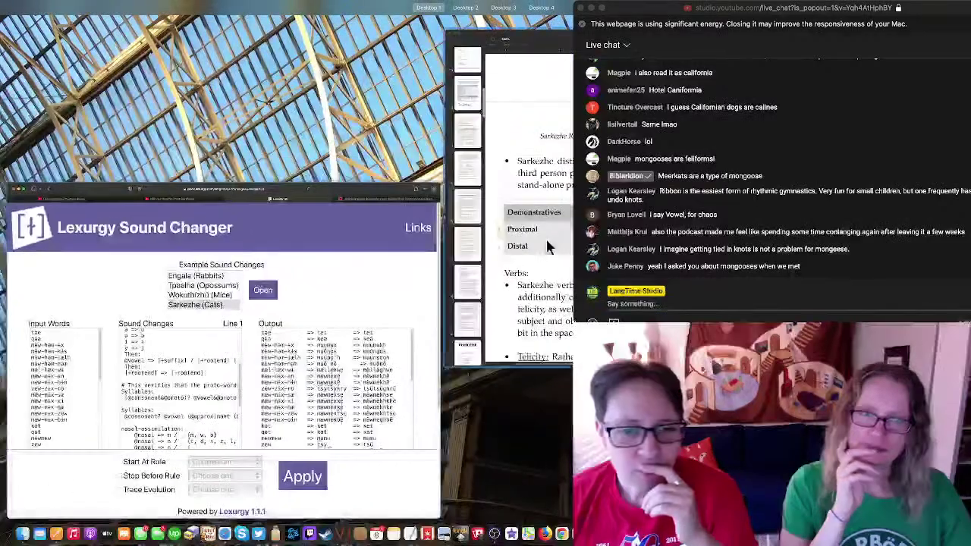
# Step: Revisit the pronoun table in Pages, return to Lexurgy, extend the second input word to "qialh" and apply the sound changes
pyautogui.click(548, 243)
pyautogui.click(236, 316)
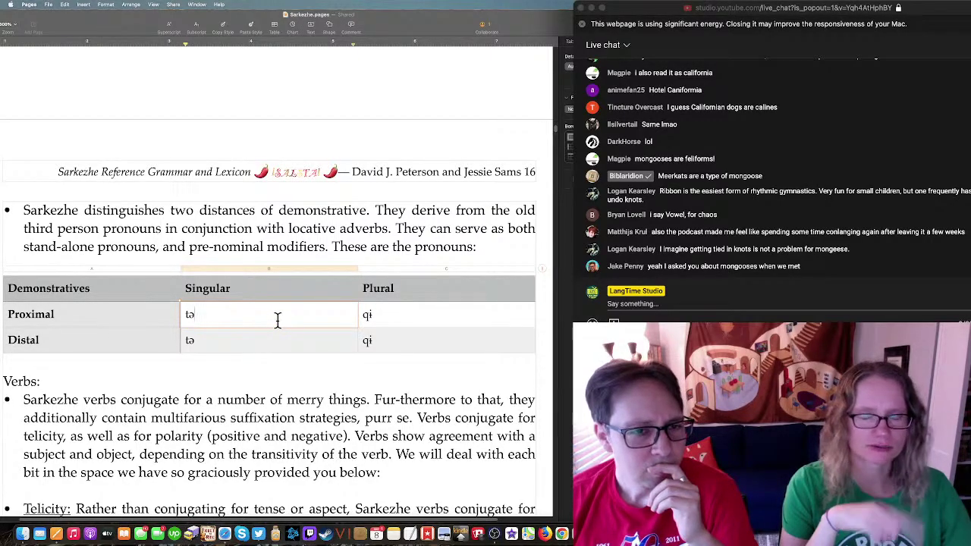
pyautogui.press('super+Tab')
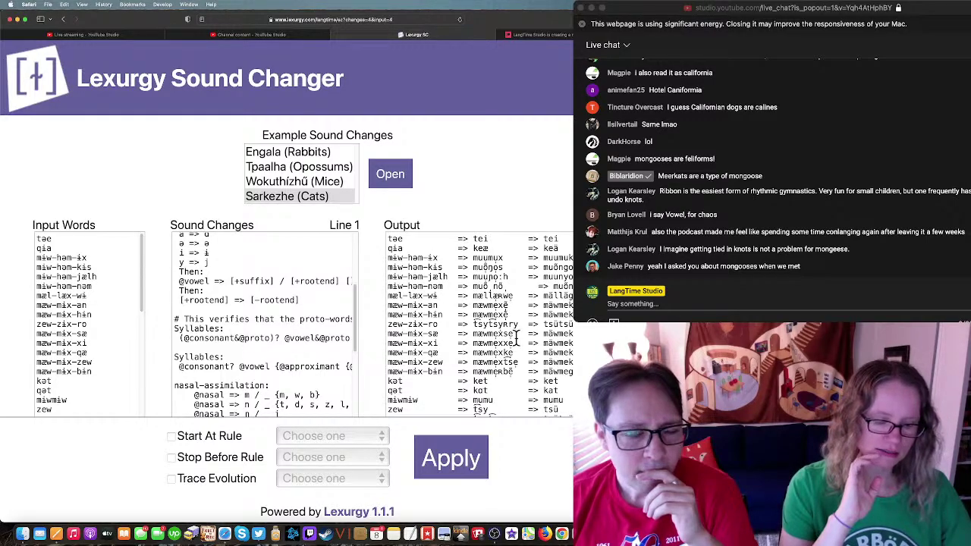
pyautogui.click(61, 243)
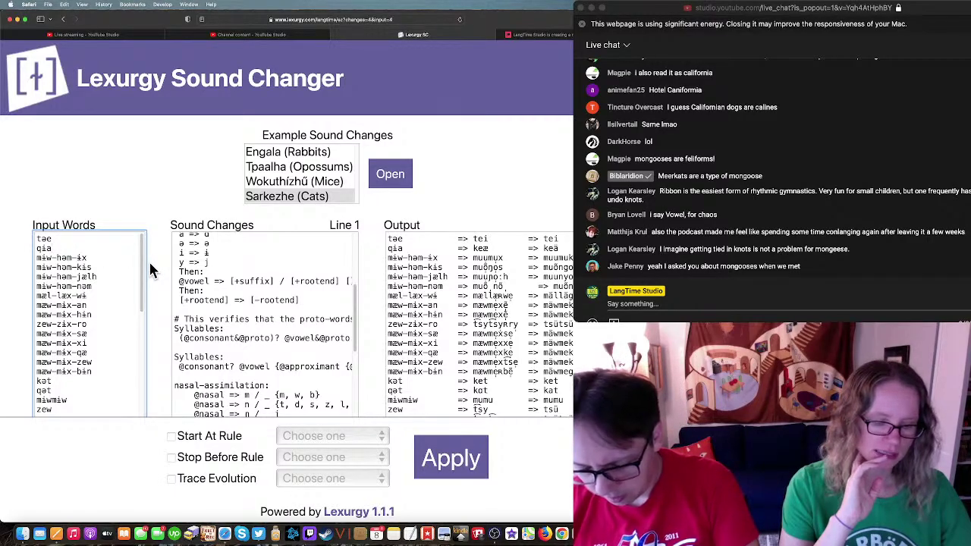
pyautogui.write('lh')
pyautogui.click(476, 466)
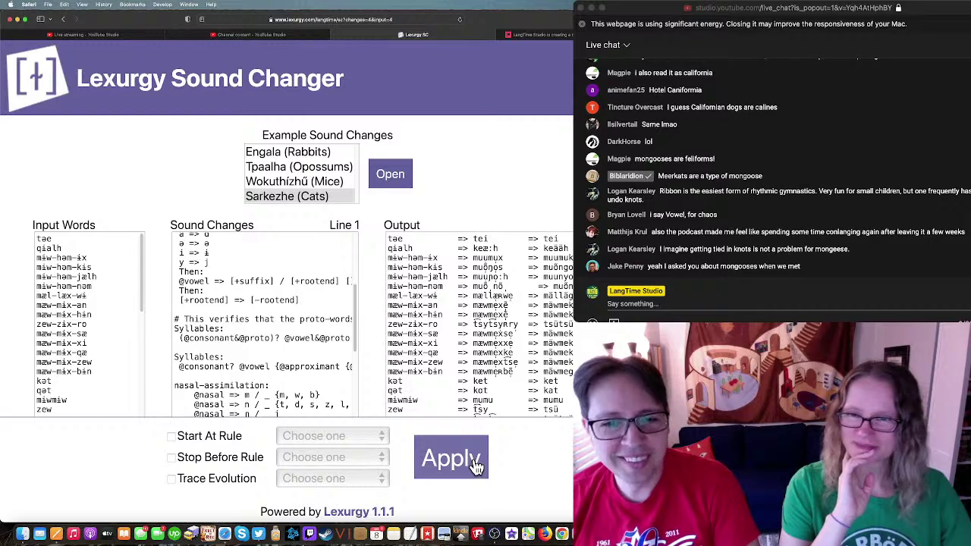
# Step: Change the second input word to "qɨal" and finally to "qɨah", applying the sound changes after each edit
pyautogui.click(95, 246)
pyautogui.press('BackSpace')
pyautogui.press('BackSpace')
pyautogui.press('BackSpace')
pyautogui.write('l')
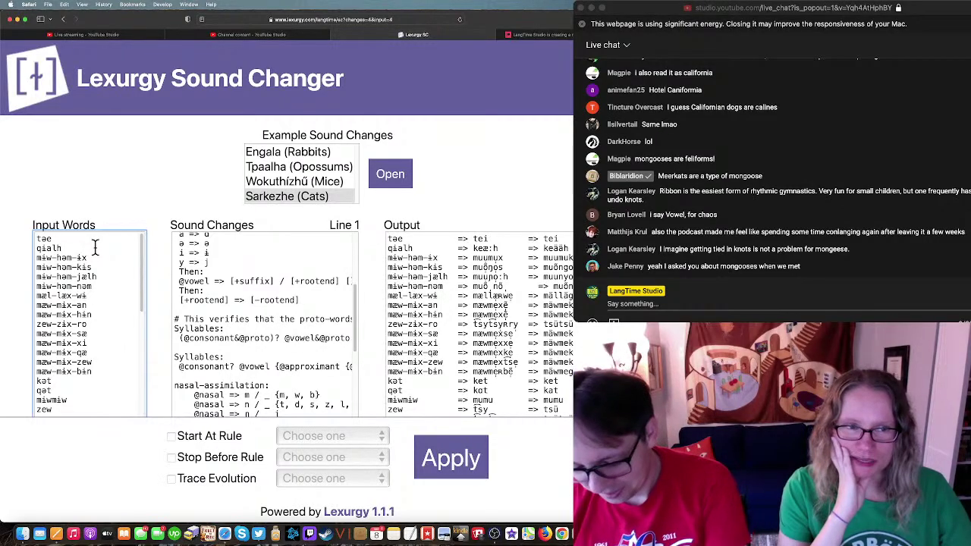
pyautogui.click(453, 464)
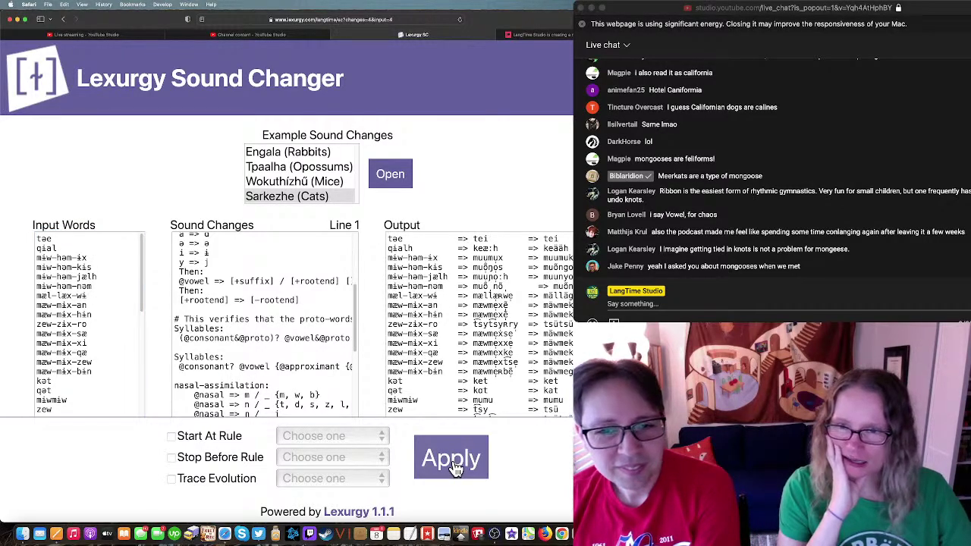
pyautogui.click(57, 247)
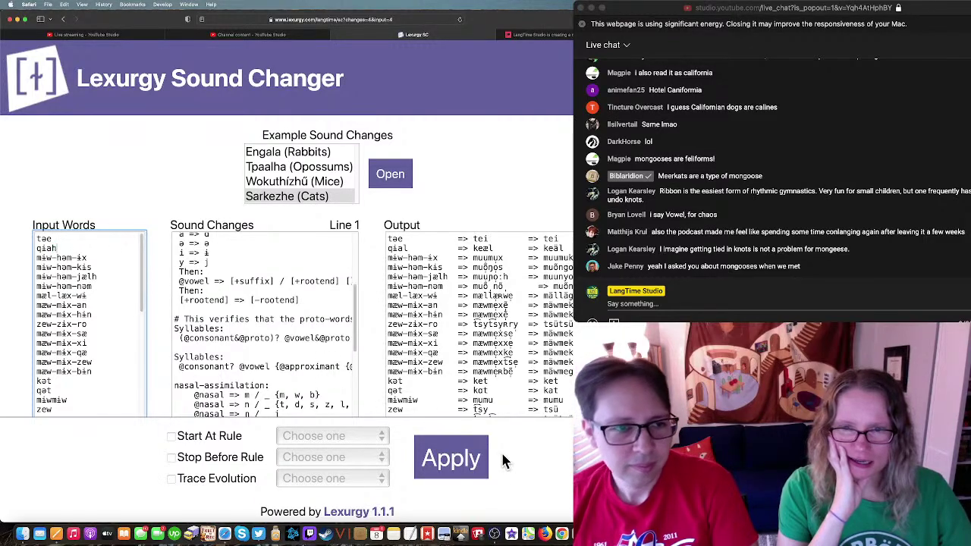
pyautogui.click(482, 467)
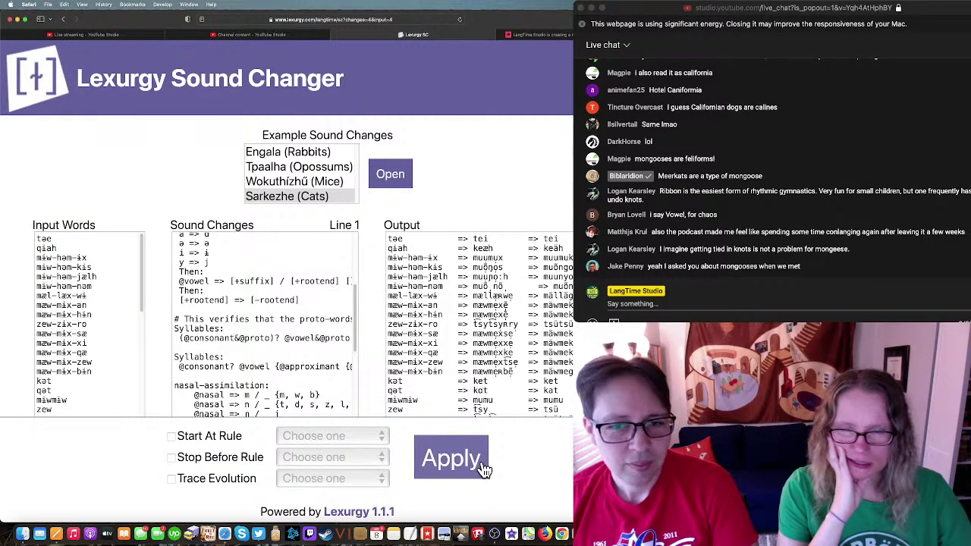
# Step: Insert "təah" as a new input word directly below "təe" and apply the sound changes
pyautogui.click(61, 239)
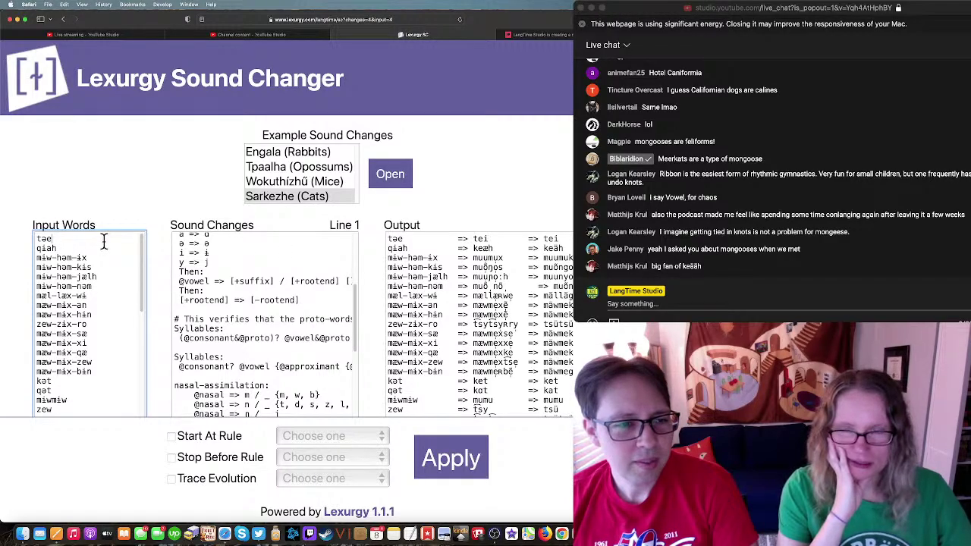
pyautogui.press('Return')
pyautogui.write('t')
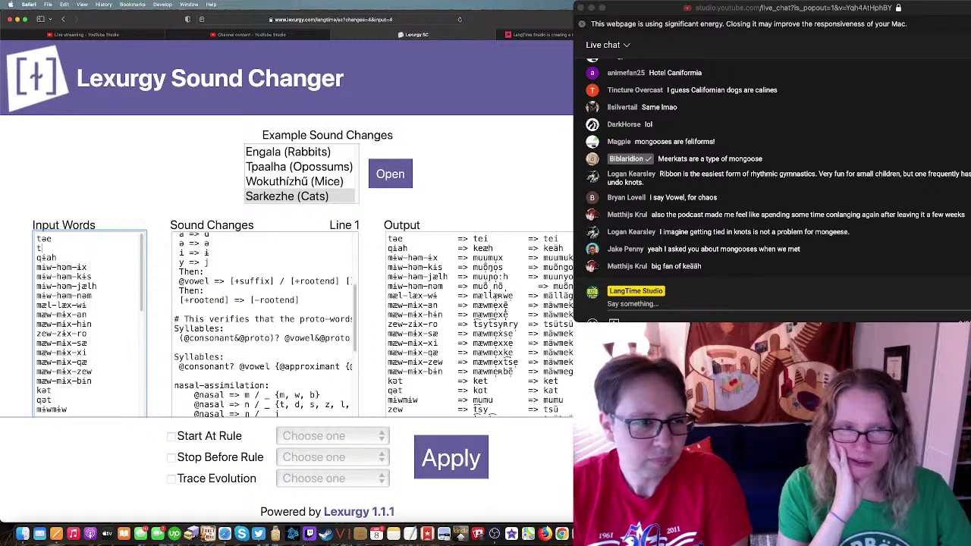
pyautogui.write('əah')
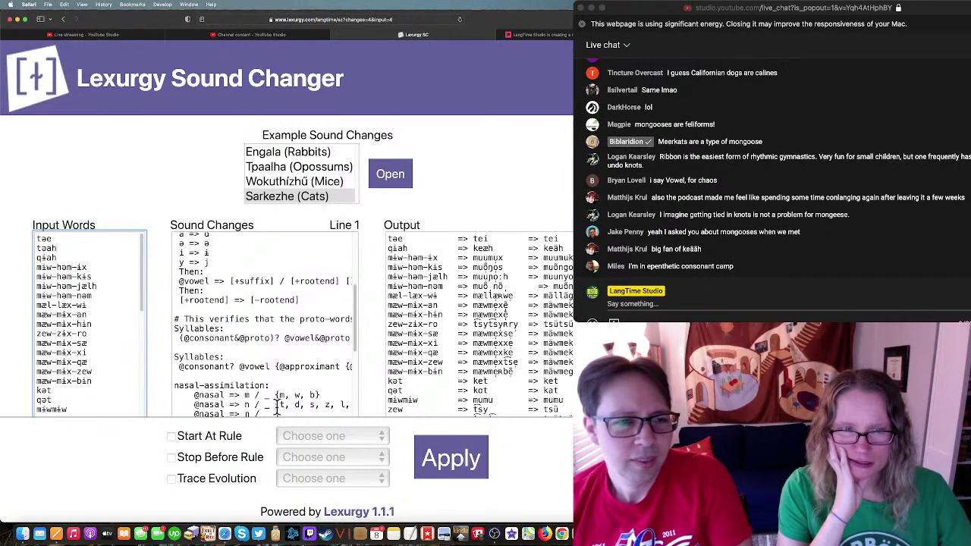
pyautogui.click(473, 460)
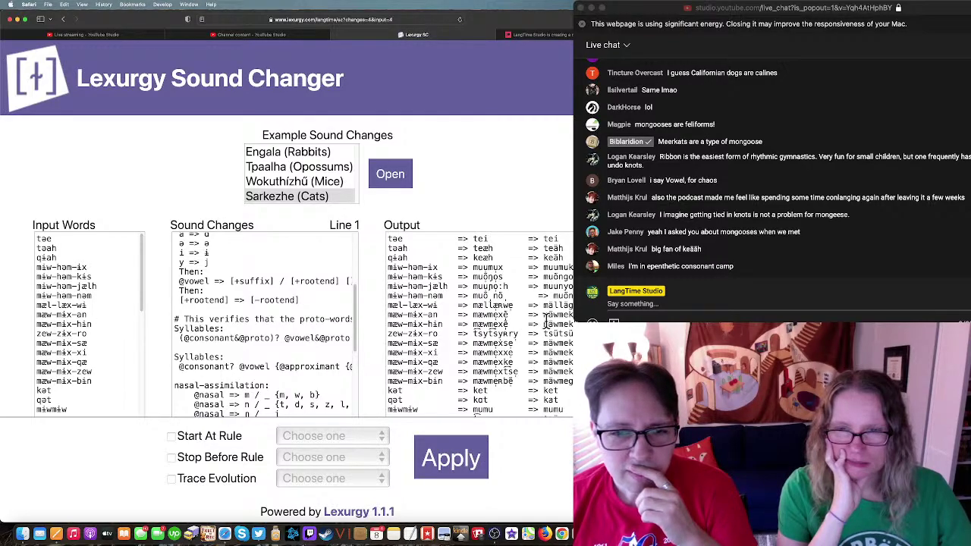
# Step: Add "qɨe" as a new input word below "qɨah" and apply the sound changes
pyautogui.click(88, 254)
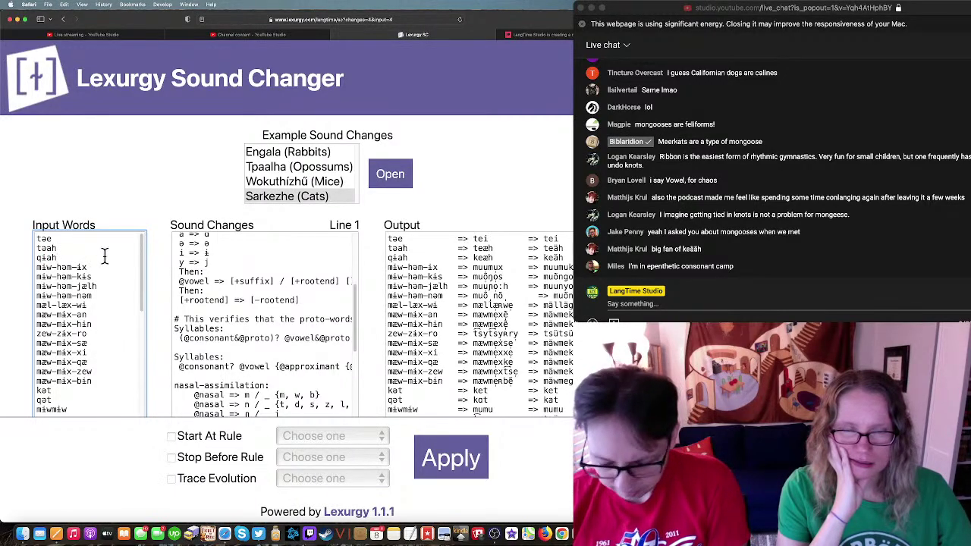
pyautogui.press('Return')
pyautogui.write('qie')
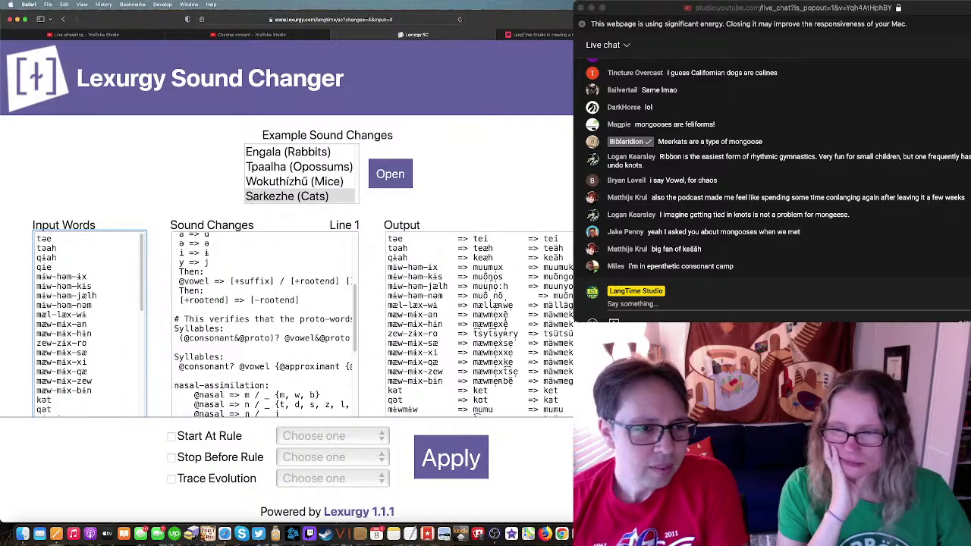
pyautogui.click(467, 442)
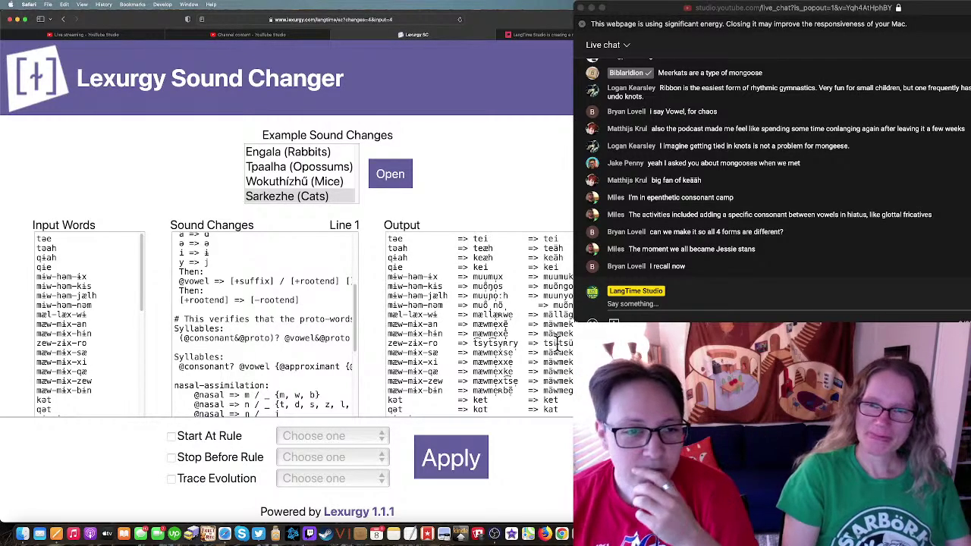
# Step: Reorder the input words so that "qɨe" stands above "qɨah", and apply the sound changes
pyautogui.scroll(10, 343, 282)
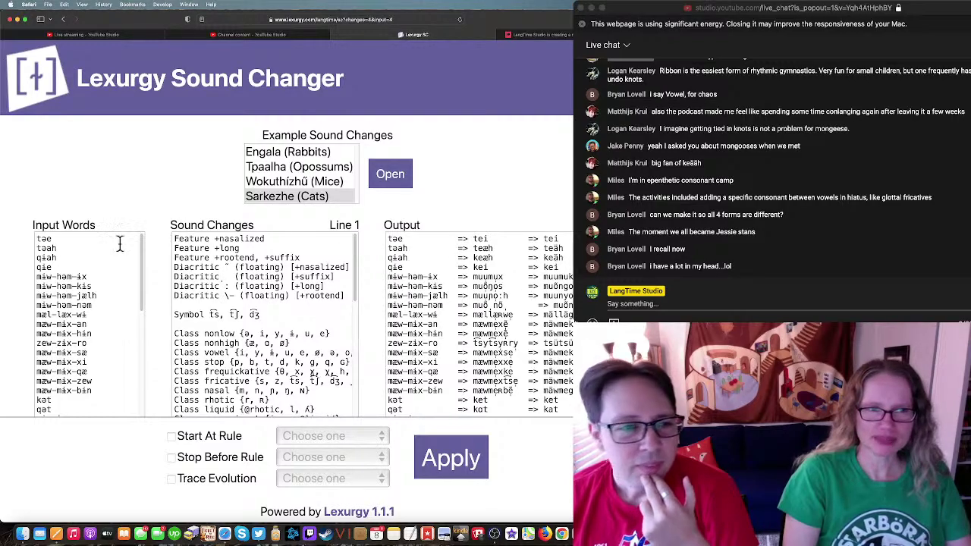
pyautogui.click(67, 262)
pyautogui.moveTo(67, 262); pyautogui.dragTo(63, 256)
pyautogui.press('super+c')
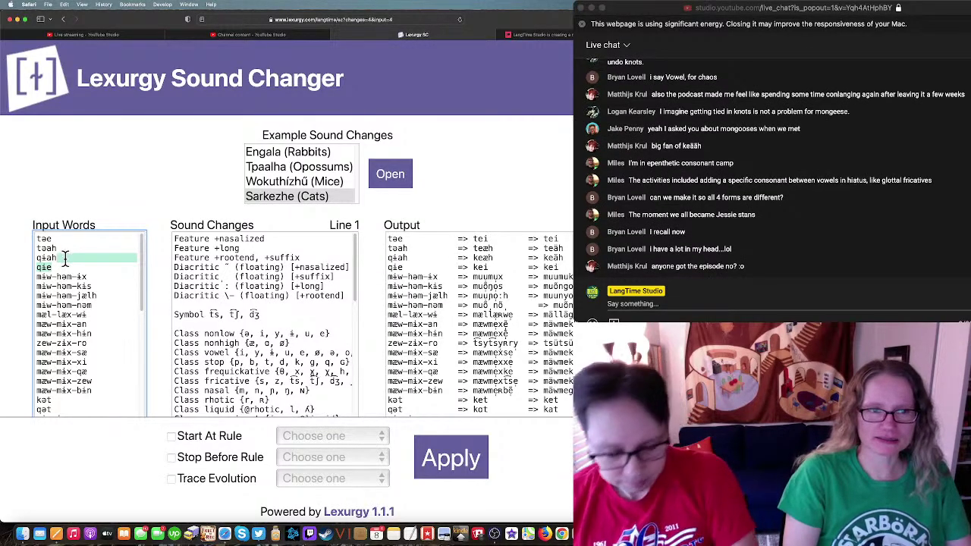
pyautogui.press('BackSpace')
pyautogui.press('super+v')
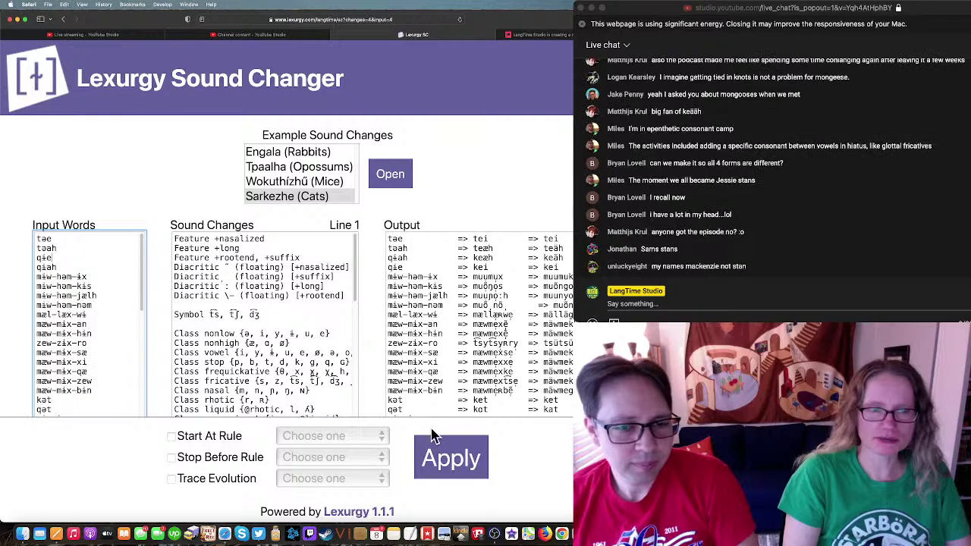
pyautogui.click(440, 455)
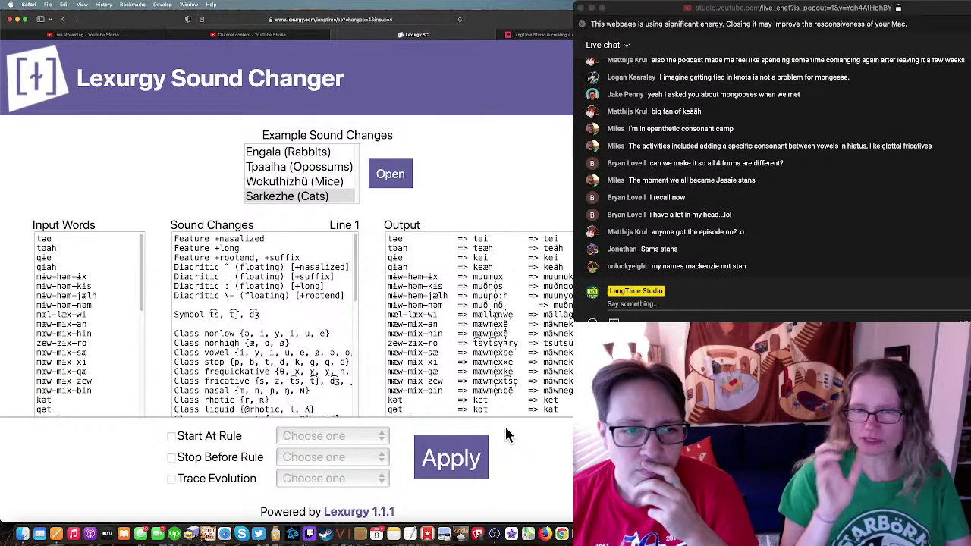
# Step: Try an inserted "n" in the second and fourth input words, making "tənah" and "qɨnah", and apply the sound changes
pyautogui.click(46, 241)
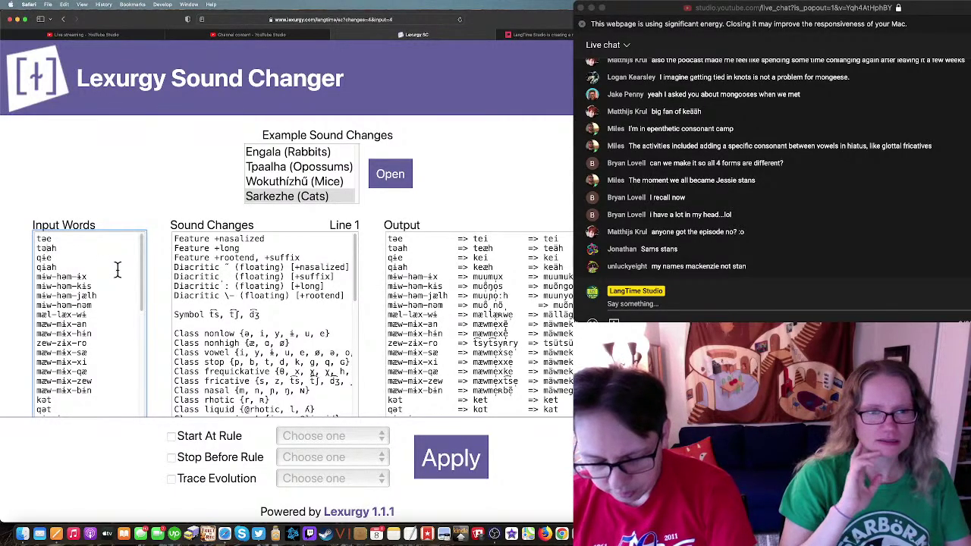
pyautogui.write('n')
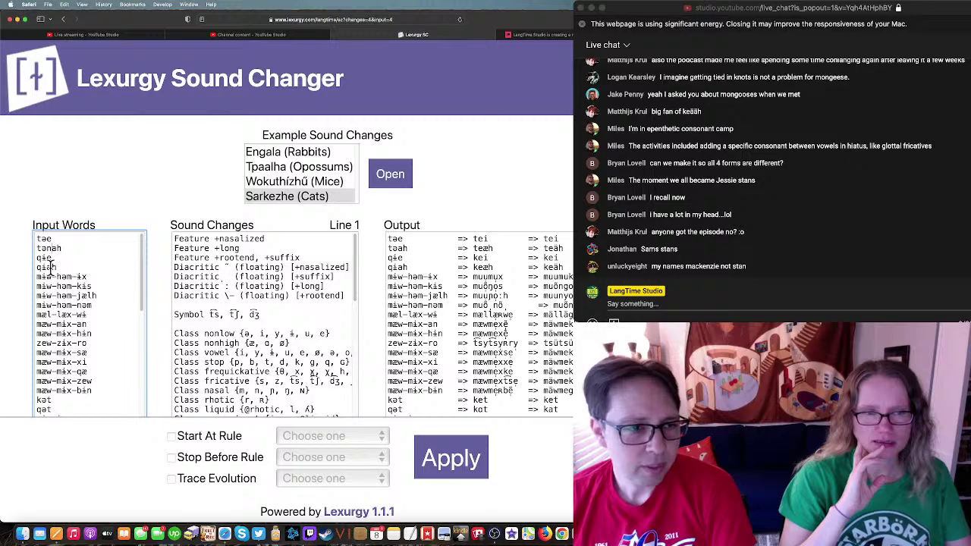
pyautogui.click(45, 267)
pyautogui.write('n')
pyautogui.click(434, 456)
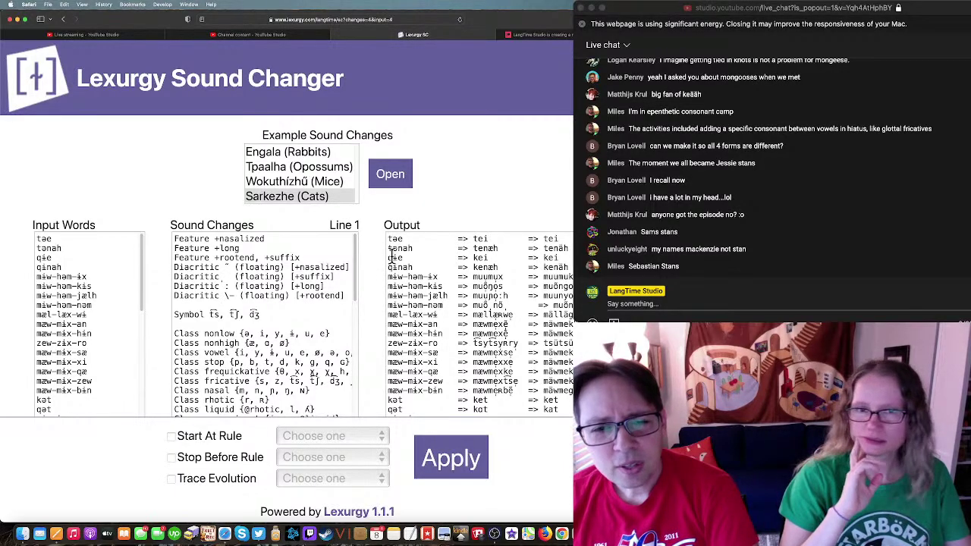
# Step: Try an initial "k" in place of "q" in the third and fourth input words, giving "kɨe" and "kɨnah", and apply the sound changes
pyautogui.click(42, 256)
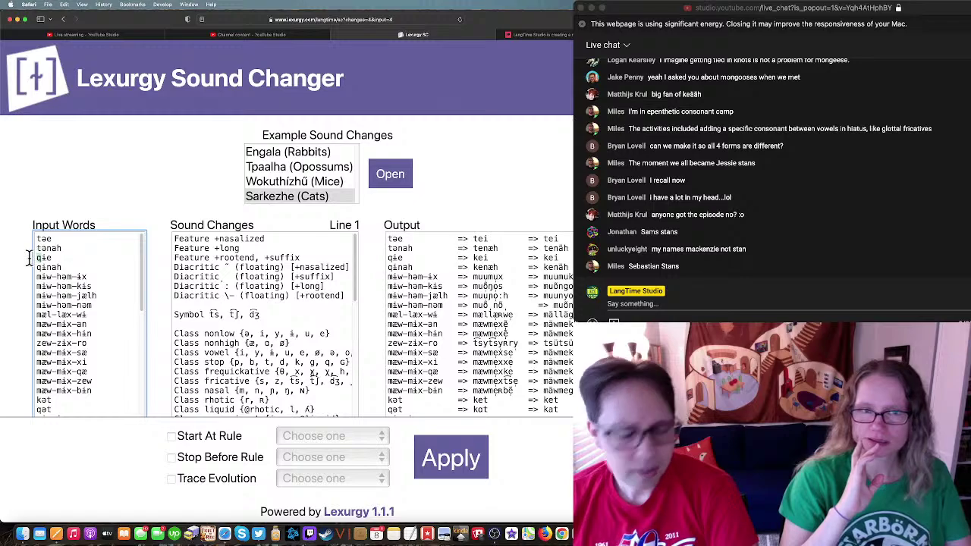
pyautogui.press('BackSpace')
pyautogui.write('k')
pyautogui.press('Down')
pyautogui.press('BackSpace')
pyautogui.write('k')
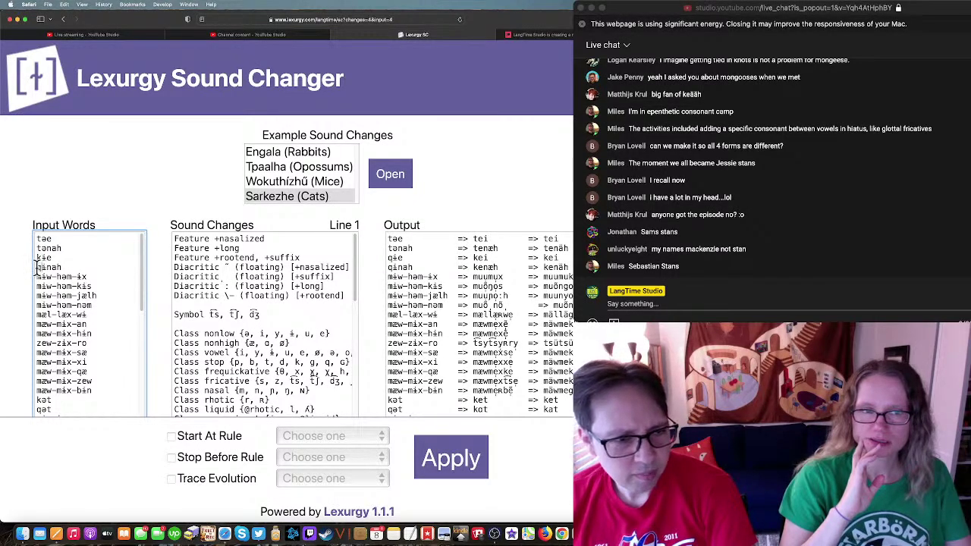
pyautogui.click(427, 460)
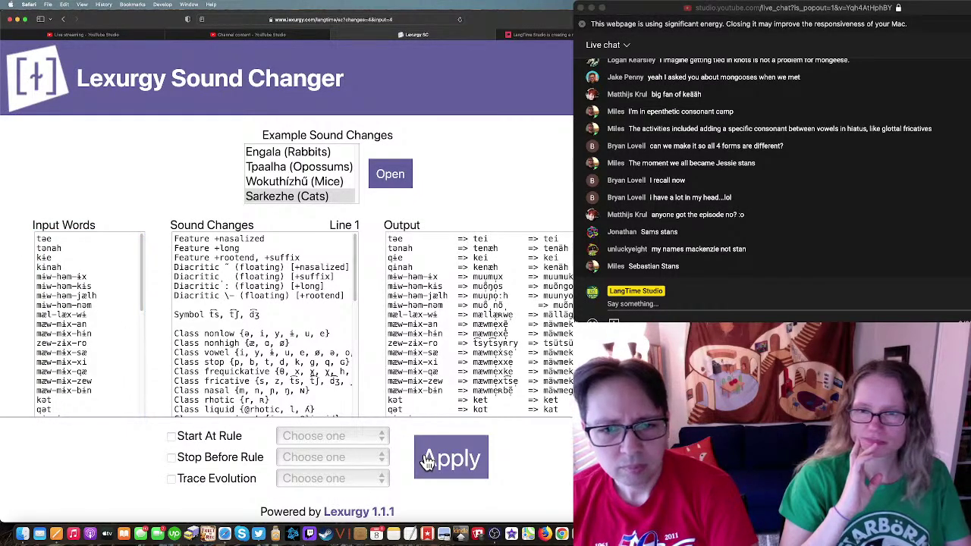
pyautogui.click(427, 460)
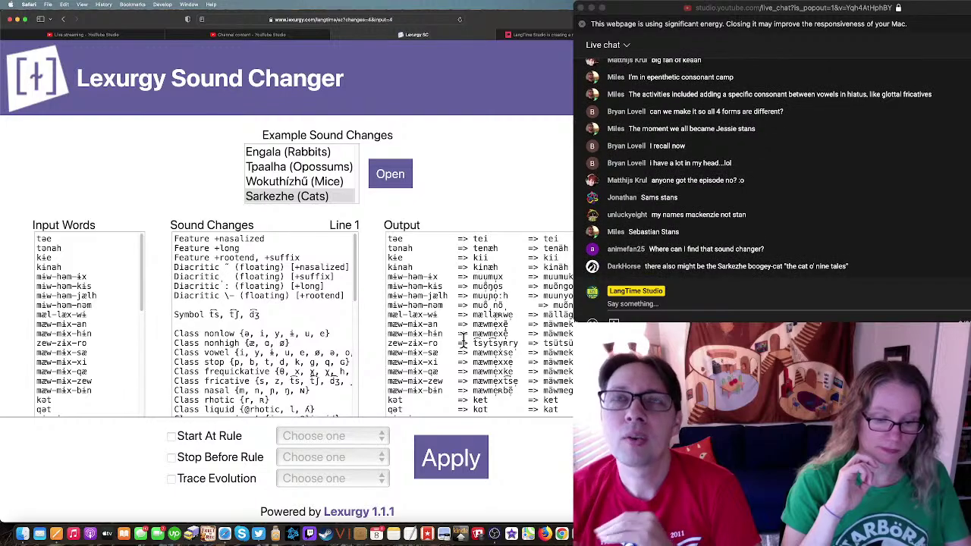
# Step: Replace the initial consonant of the third and fourth input words with "s", giving "sɨe" and "sɨnah", and apply the sound changes
pyautogui.click(41, 247)
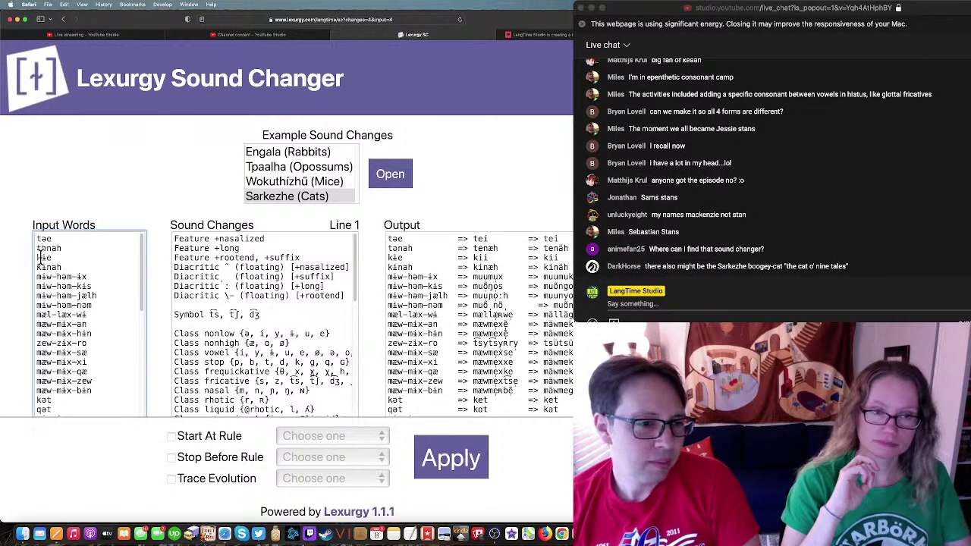
pyautogui.click(41, 258)
pyautogui.press('BackSpace')
pyautogui.write('s')
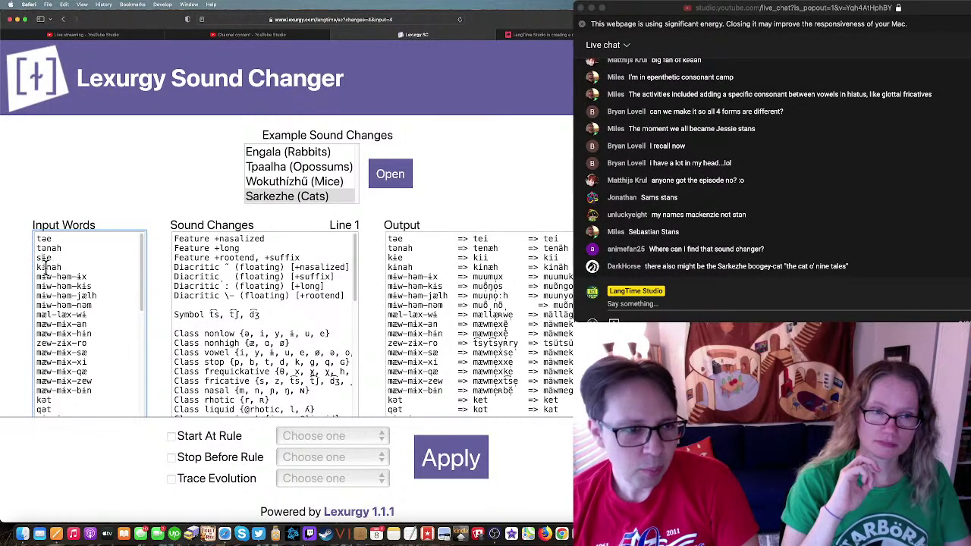
pyautogui.click(41, 268)
pyautogui.press('BackSpace')
pyautogui.write('s')
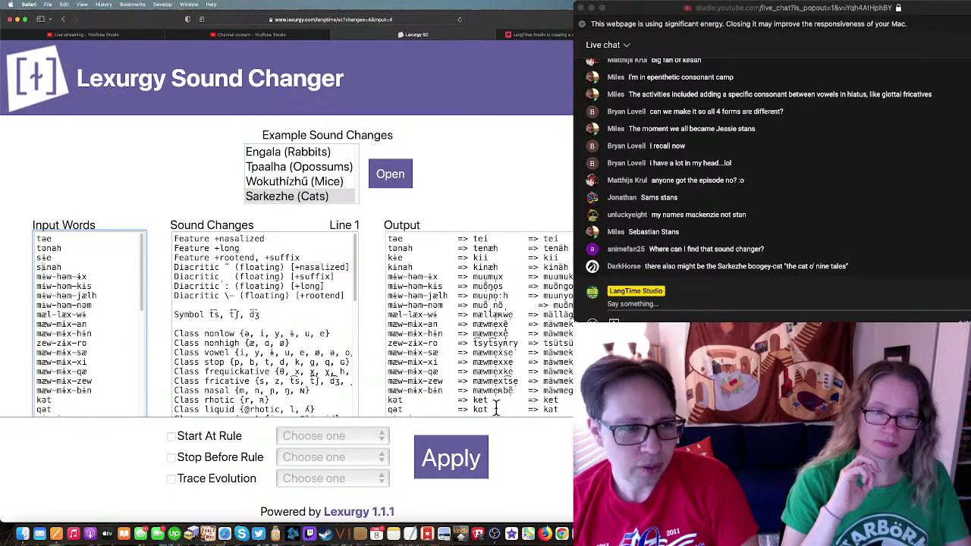
pyautogui.click(453, 473)
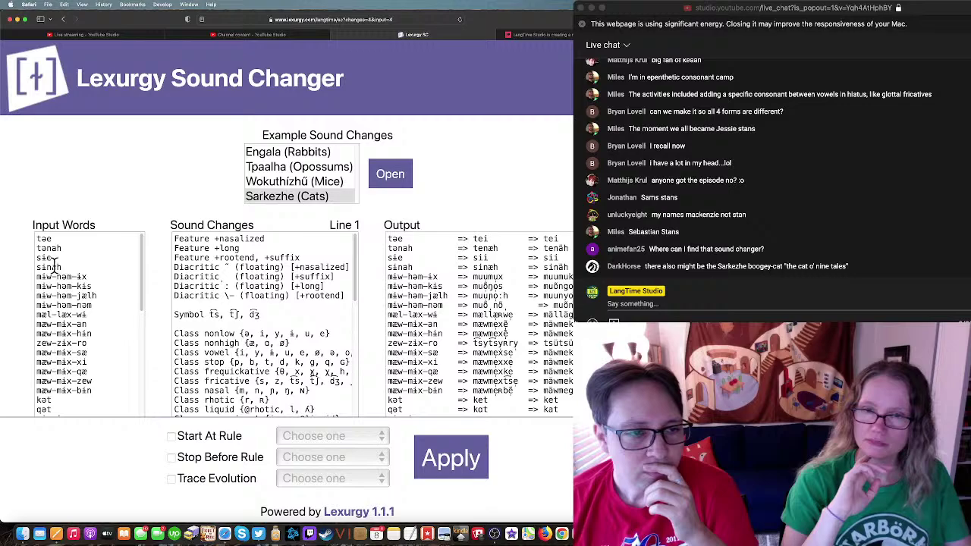
# Step: Remove the "n" from the fourth and second input words, leaving "sɨah" and "təah", and apply the sound changes
pyautogui.click(95, 296)
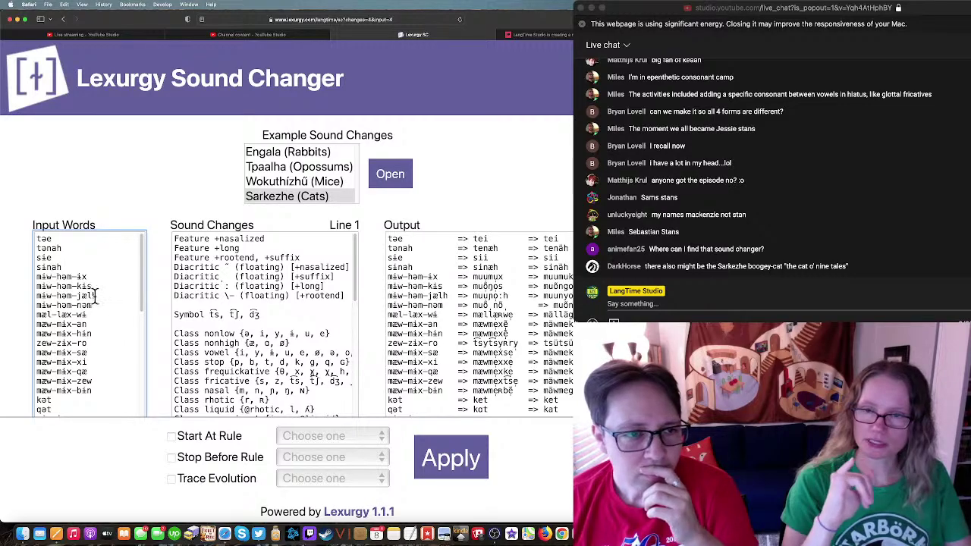
pyautogui.click(480, 459)
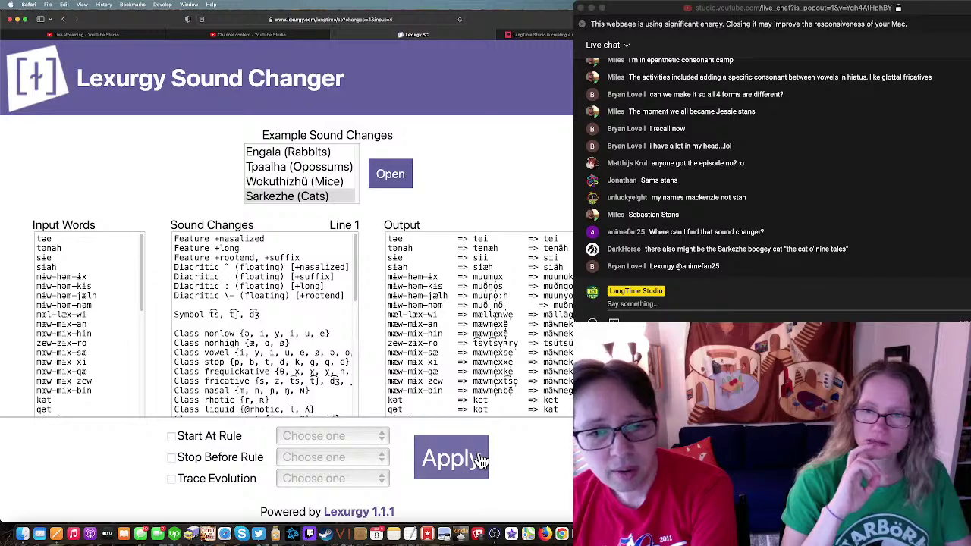
pyautogui.click(49, 248)
pyautogui.press('BackSpace')
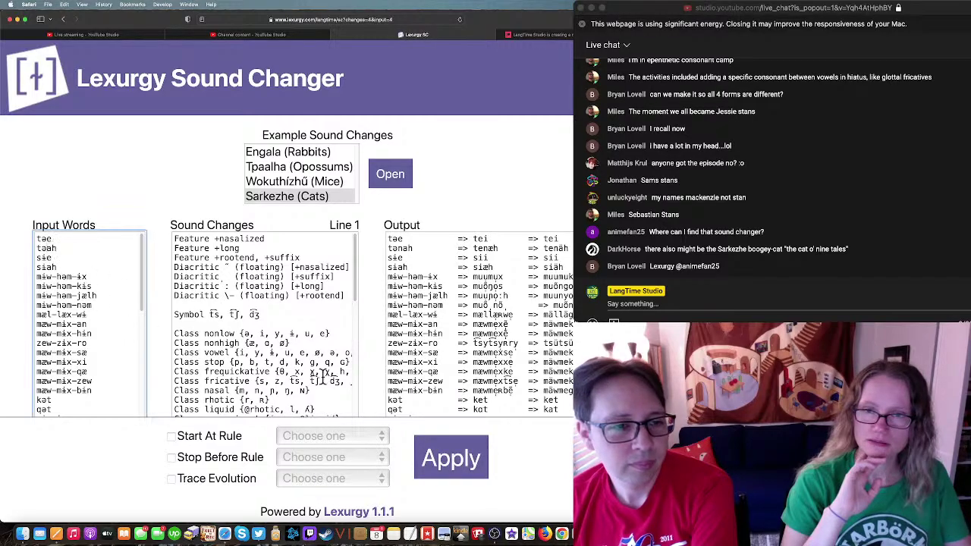
pyautogui.click(470, 458)
pyautogui.click(473, 458)
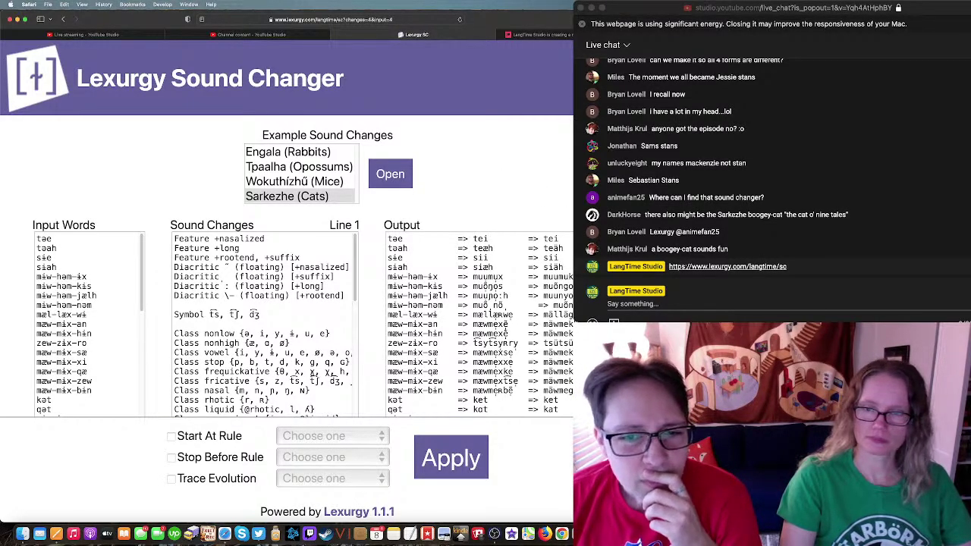
# Step: Check the evolved output forms of "təe" and "sɨe", and switch to the Demonstratives table in Pages
pyautogui.click(65, 250)
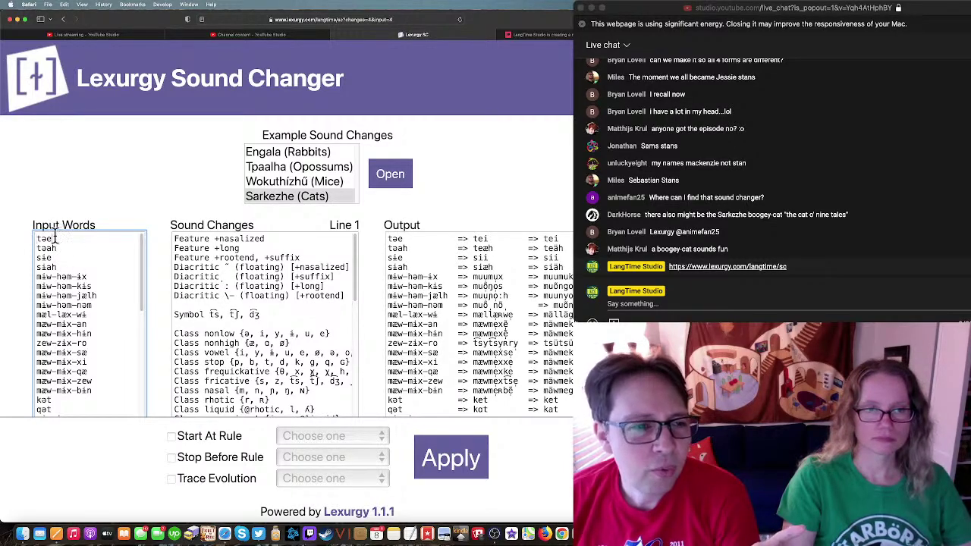
pyautogui.moveTo(55, 238); pyautogui.dragTo(34, 238)
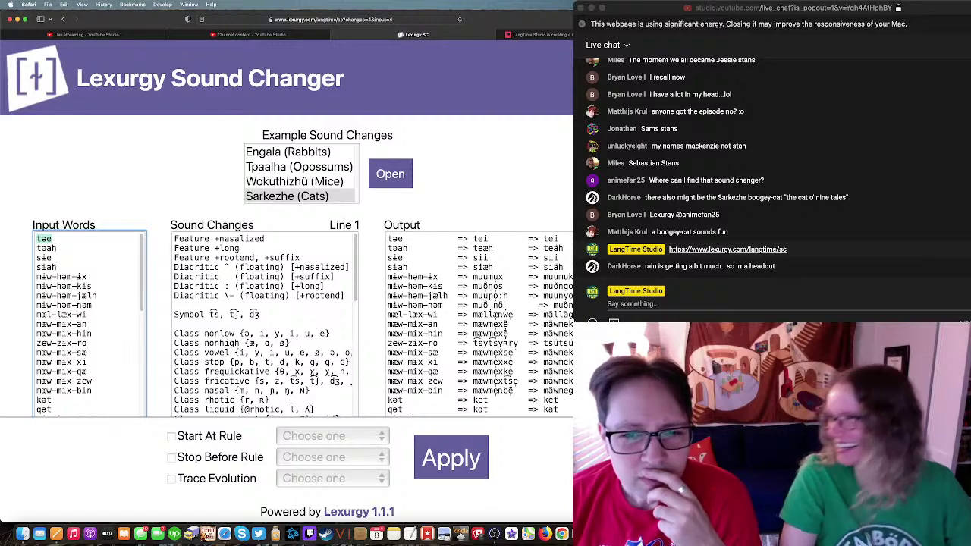
pyautogui.click(550, 239)
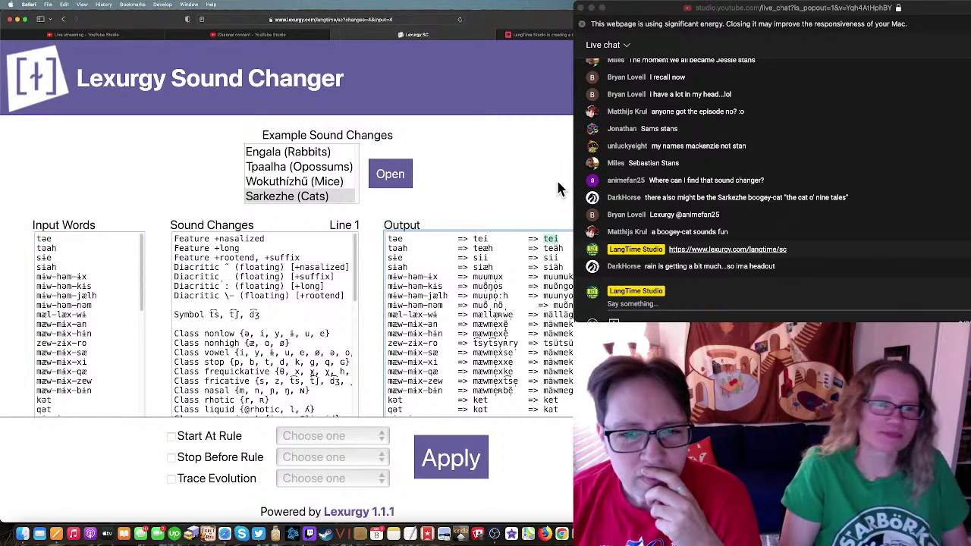
pyautogui.click(552, 258)
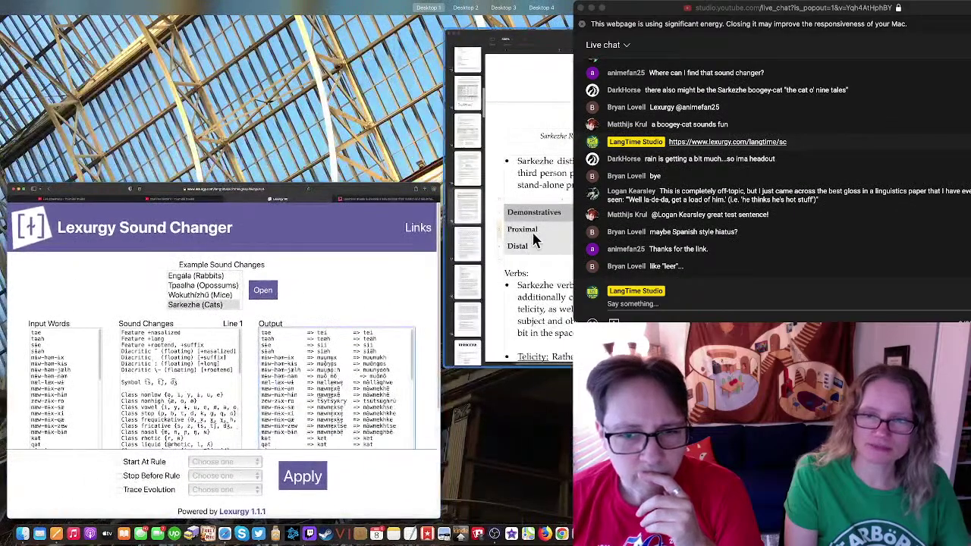
pyautogui.click(532, 232)
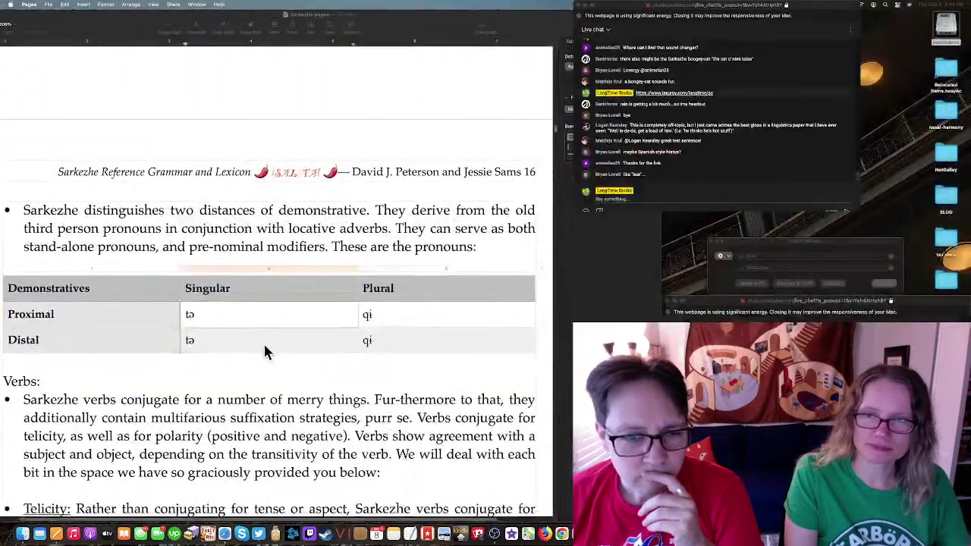
# Step: Rewrite the Proximal Singular entry as the bracketed etymology "(*tə + *e)"
pyautogui.doubleClick(189, 314)
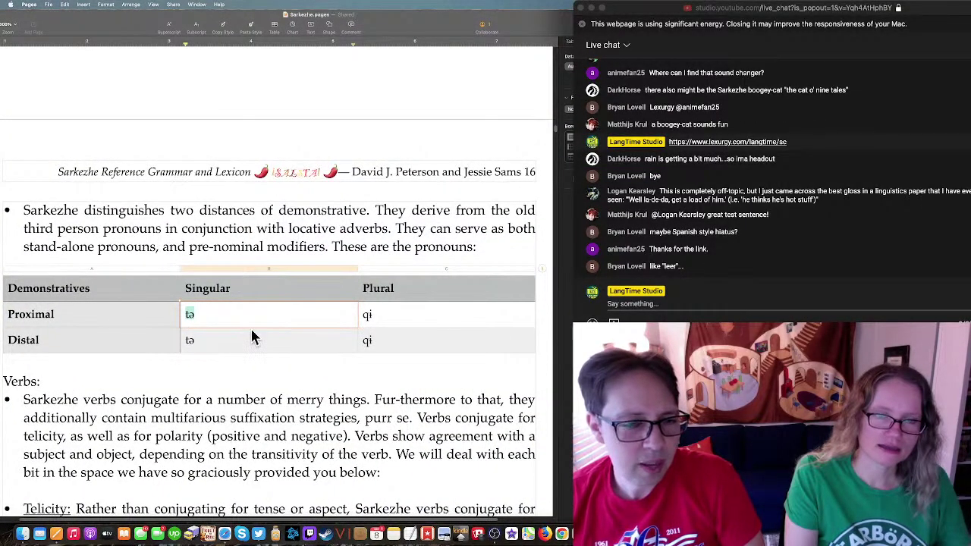
pyautogui.click(210, 320)
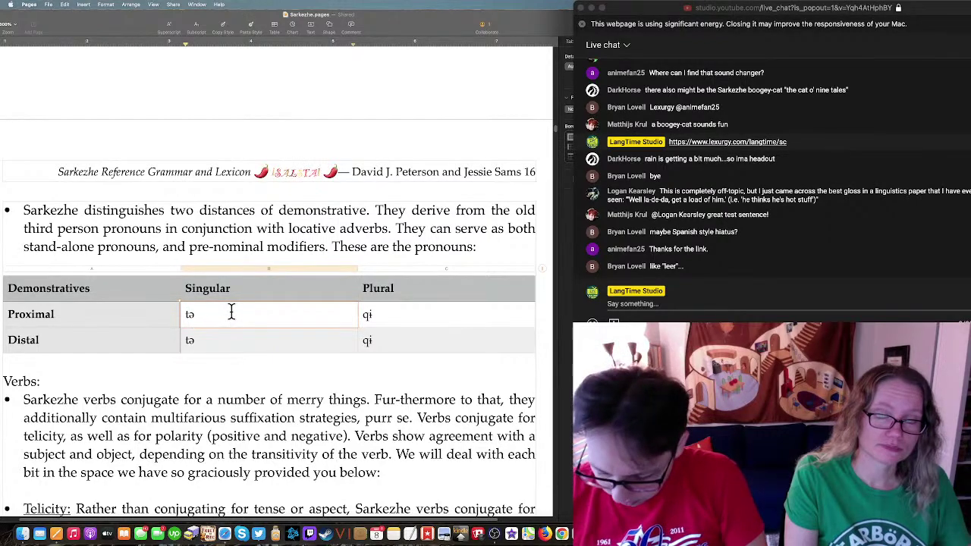
pyautogui.write(')')
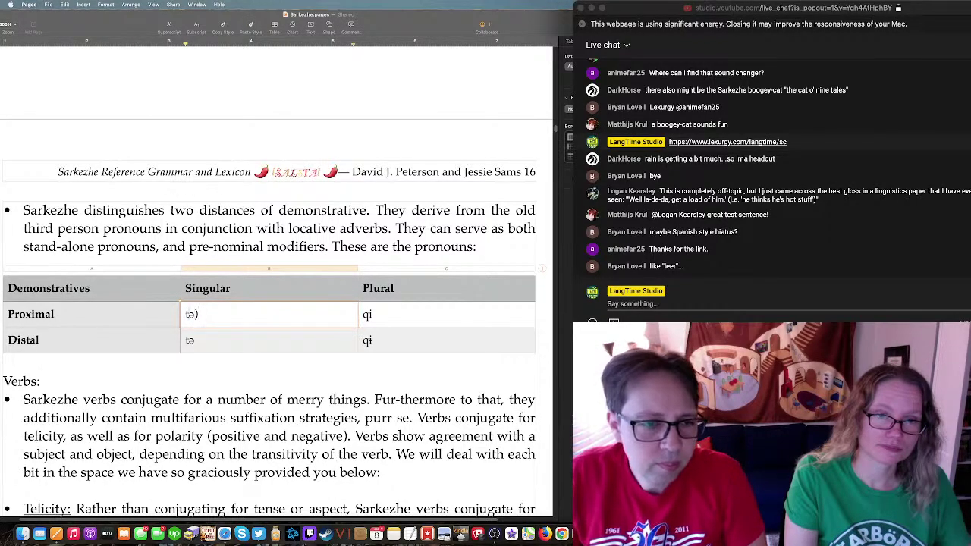
pyautogui.write('(')
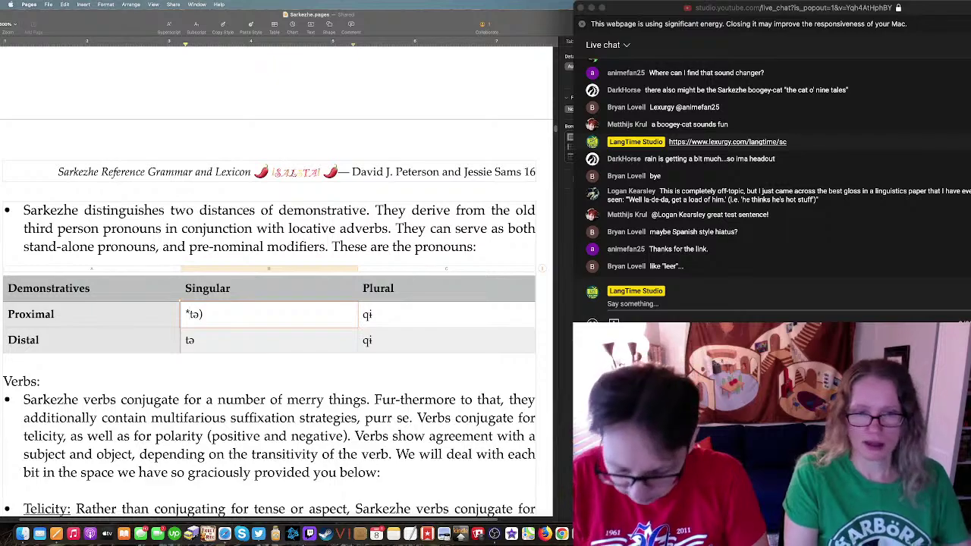
pyautogui.write('(')
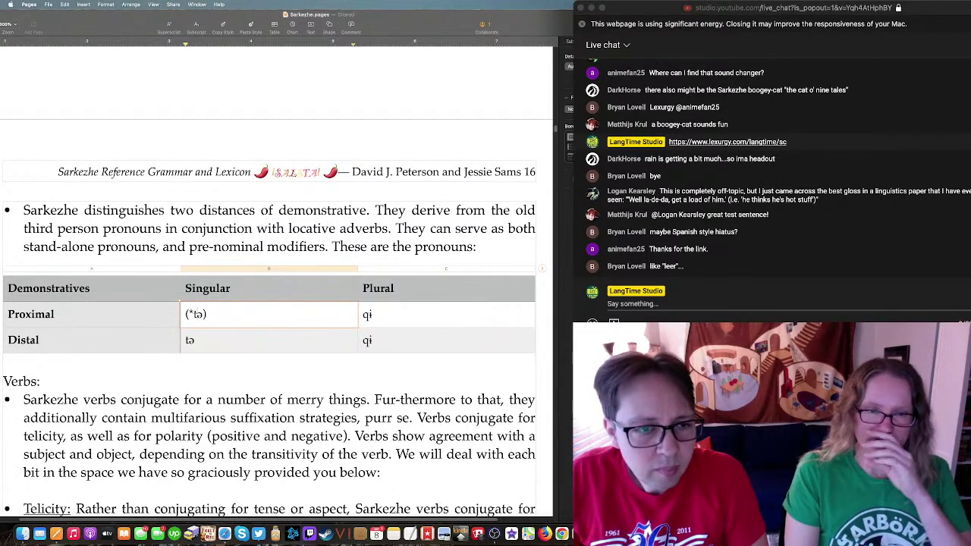
pyautogui.write(' + *e')
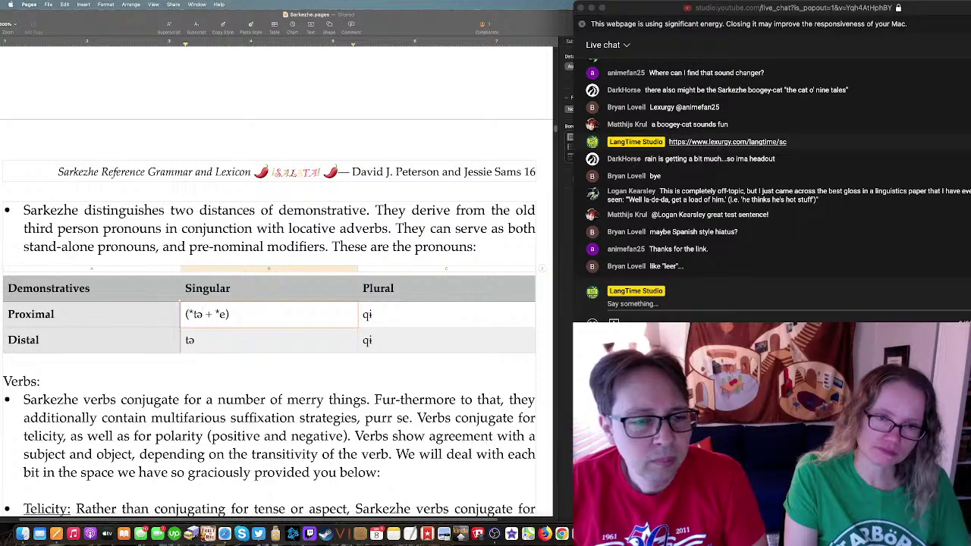
# Step: Insert the evolved form "tei" before the etymology in the Proximal Singular cell and set it in bold italic
pyautogui.click(186, 314)
pyautogui.write('tei')
pyautogui.press('Left')
pyautogui.hotkey('shift', 'Left')
pyautogui.hotkey('shift', 'Left')
pyautogui.hotkey('shift', 'Left')
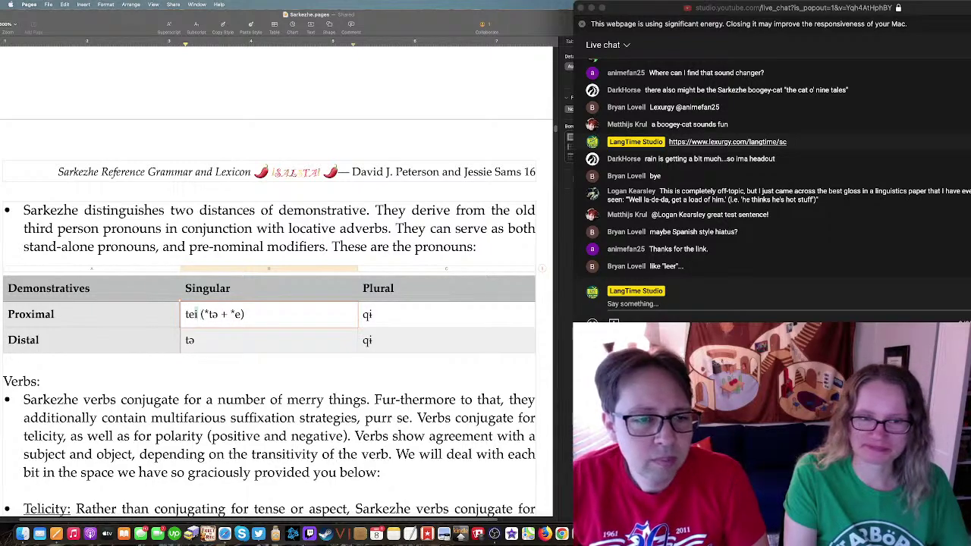
pyautogui.press('super+i')
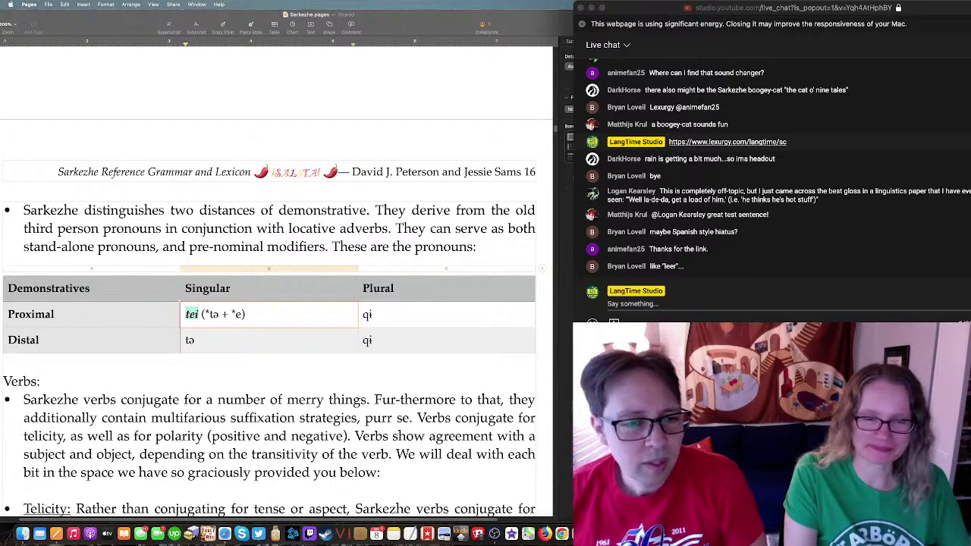
# Step: Copy the Proximal Singular entry into the Proximal Plural cell and change its evolved form to "sii"
pyautogui.click(243, 319)
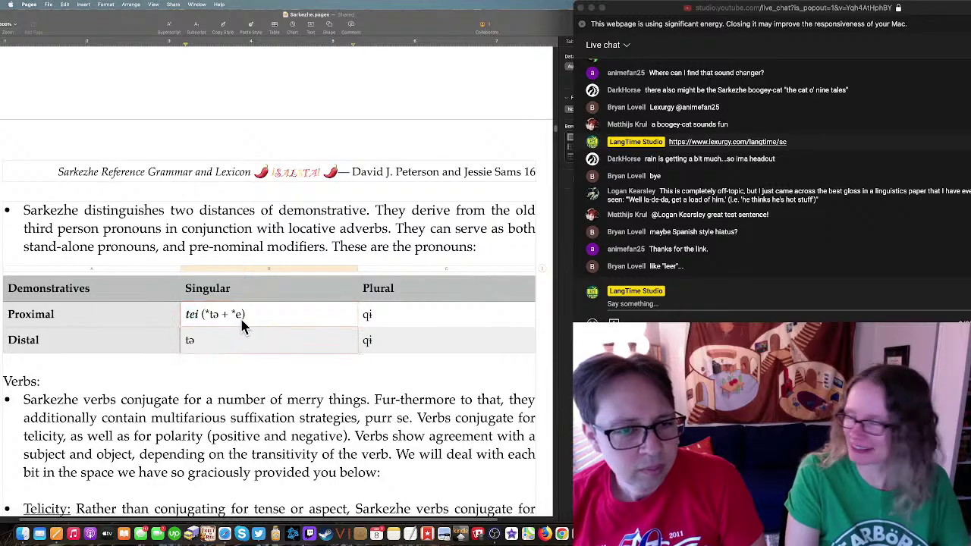
pyautogui.click(426, 322)
pyautogui.write('tei (*tə + *e)')
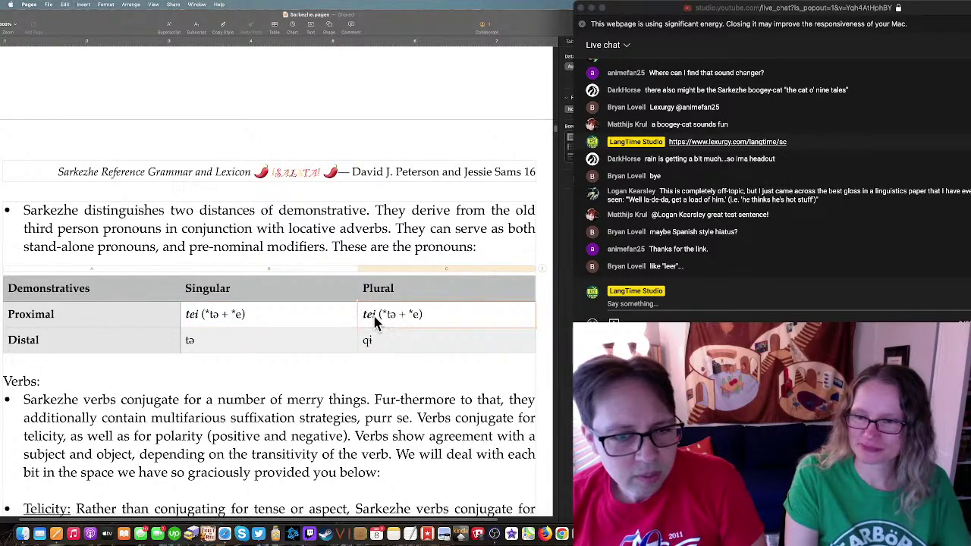
pyautogui.moveTo(378, 314); pyautogui.dragTo(363, 314)
pyautogui.write('sii')
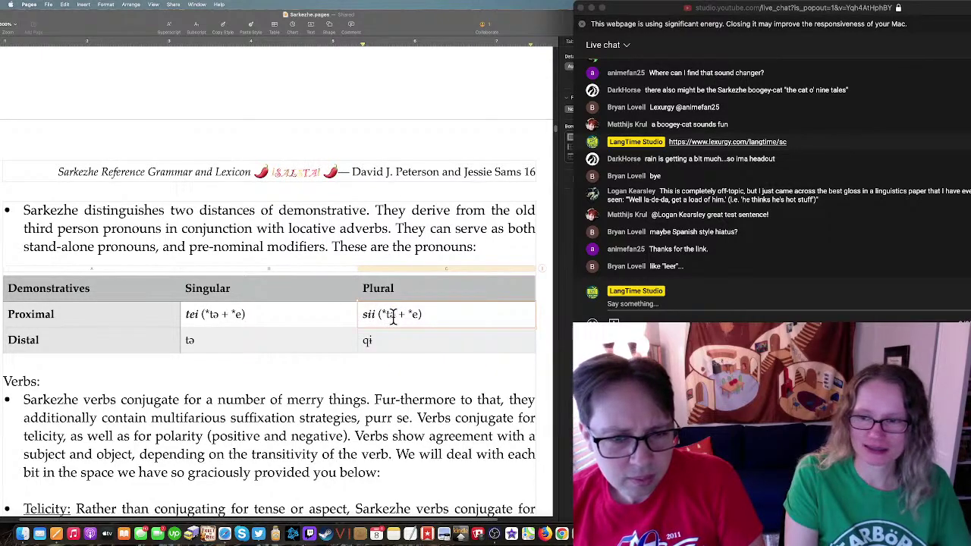
# Step: Change the first root in the Proximal Plural etymology to "*sɨ", reusing the "ɨ" from the Distal Plural cell
pyautogui.moveTo(392, 317); pyautogui.dragTo(386, 317)
pyautogui.write('s')
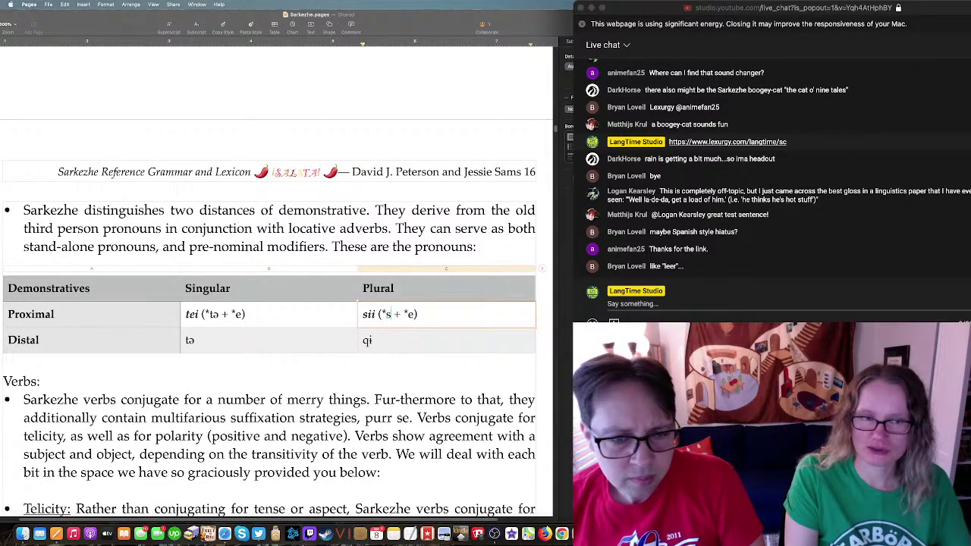
pyautogui.doubleClick(369, 341)
pyautogui.write('q')
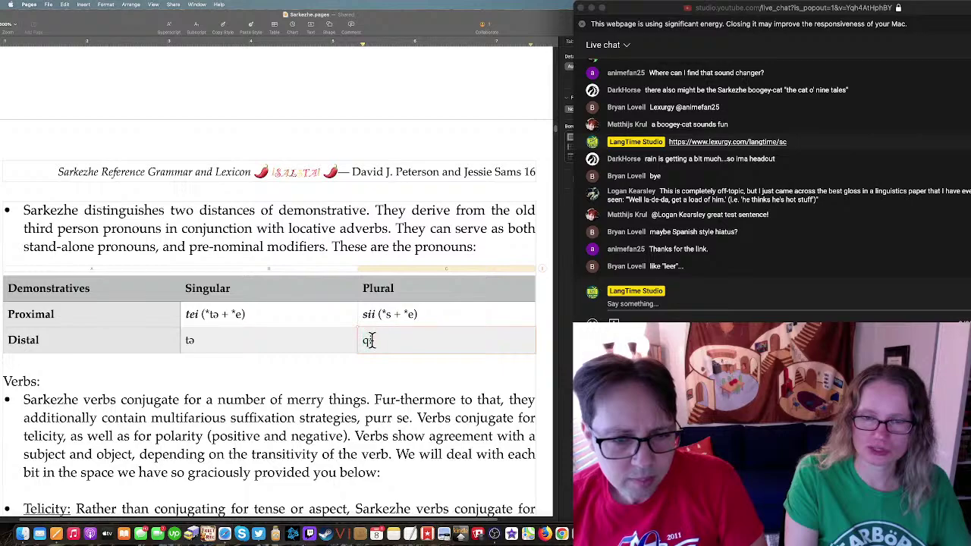
pyautogui.write('i')
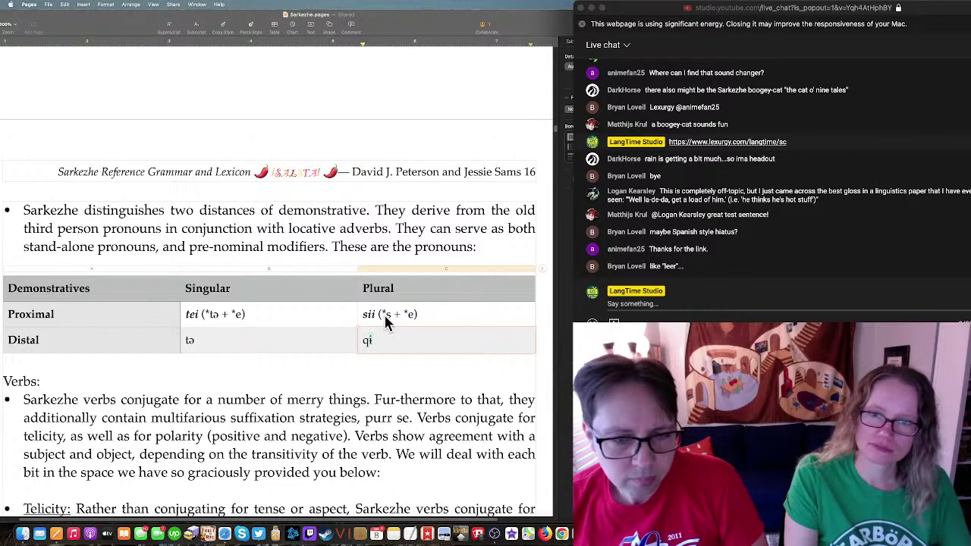
pyautogui.click(389, 315)
pyautogui.write('i')
pyautogui.click(392, 343)
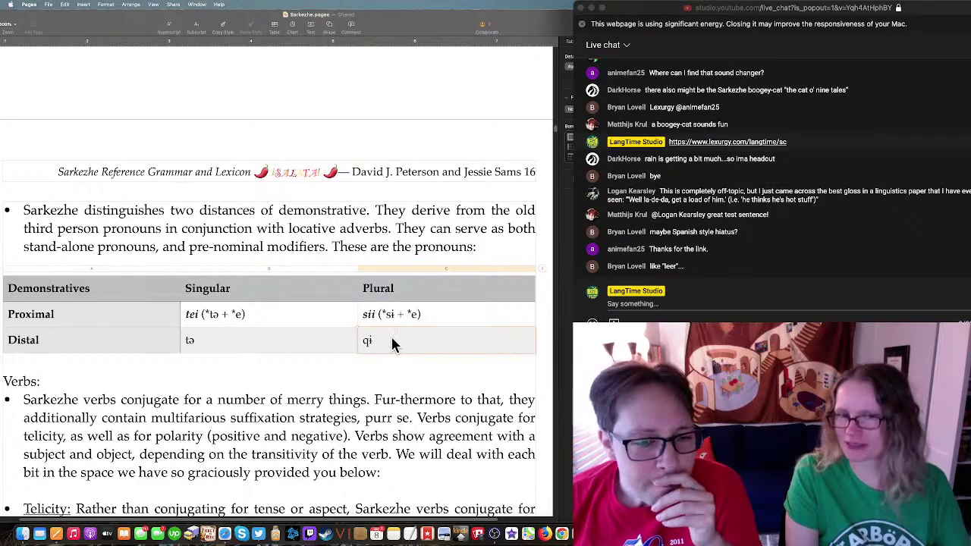
# Step: Switch to Lexurgy, try a final "p" in the second and fourth input words, giving "təap" and "sɨap", and apply the sound changes
pyautogui.click(313, 322)
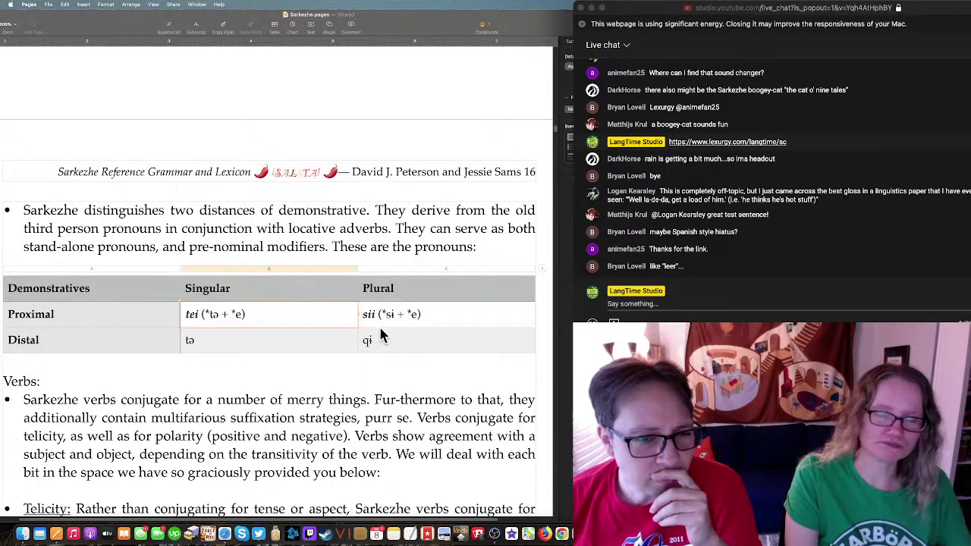
pyautogui.press('super+Tab')
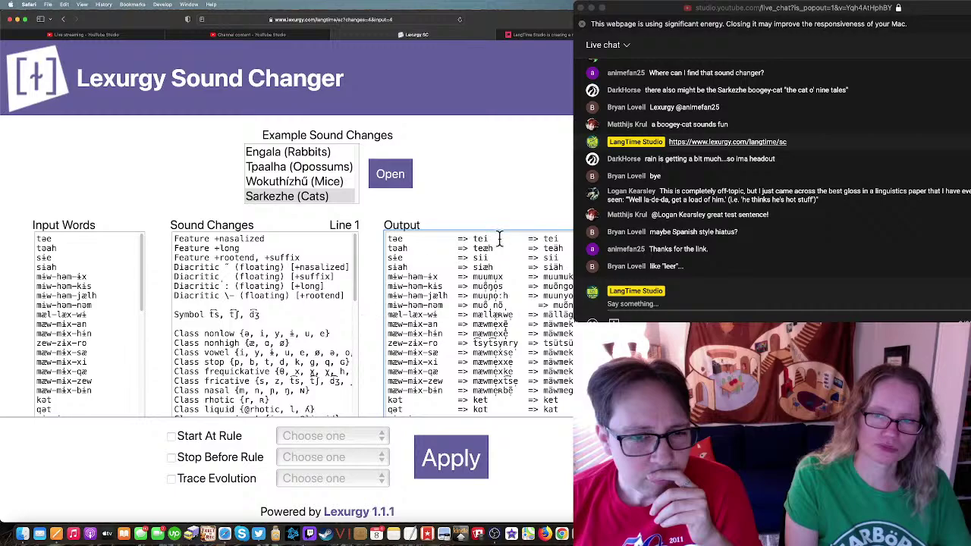
pyautogui.click(65, 255)
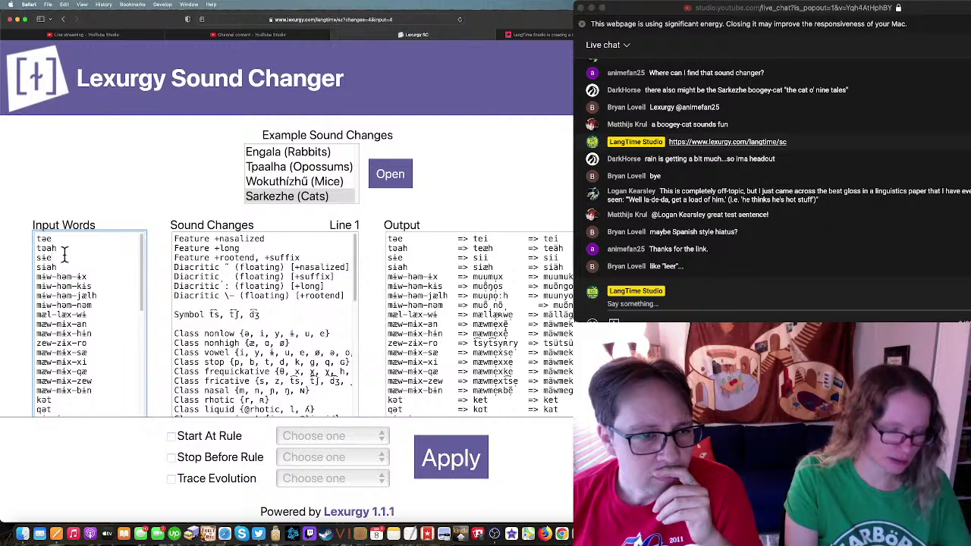
pyautogui.click(65, 247)
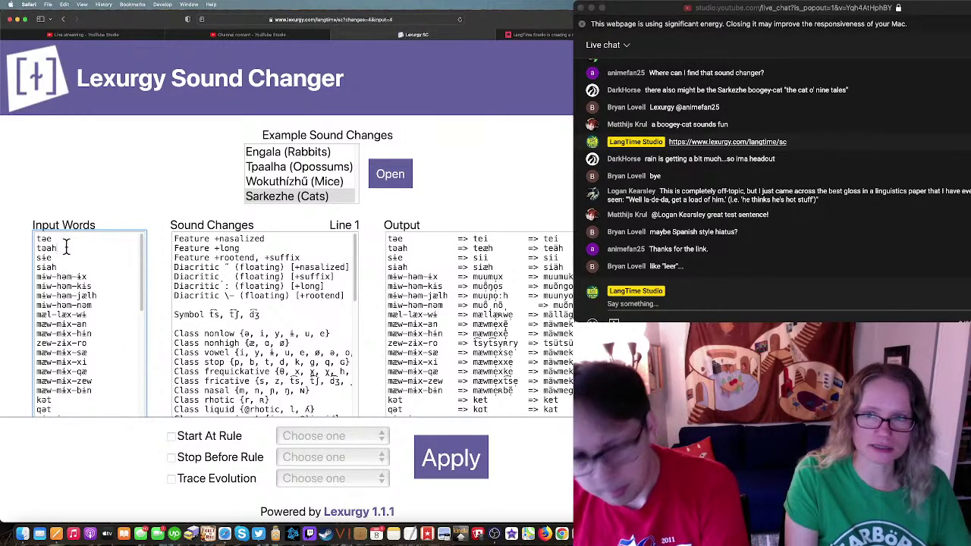
pyautogui.press('BackSpace')
pyautogui.click(72, 266)
pyautogui.press('BackSpace')
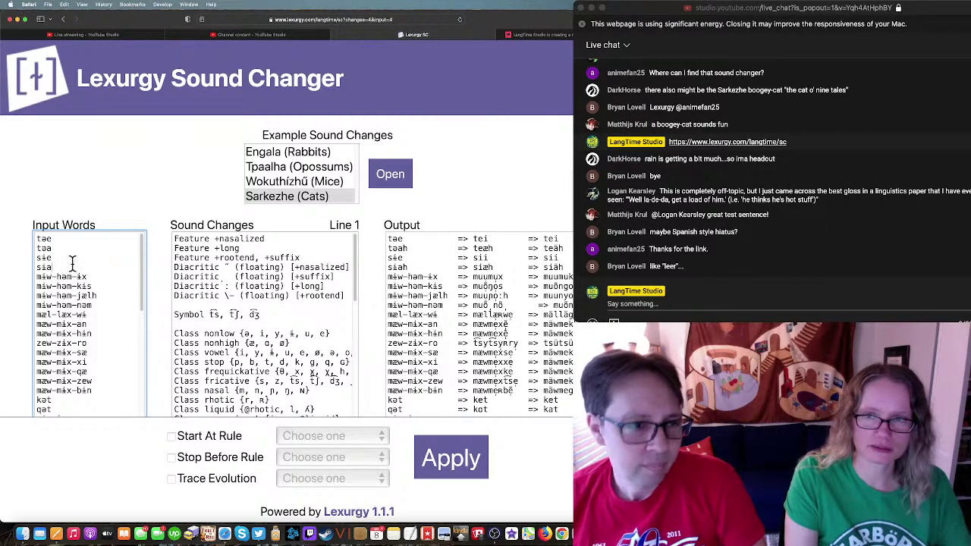
pyautogui.write('p')
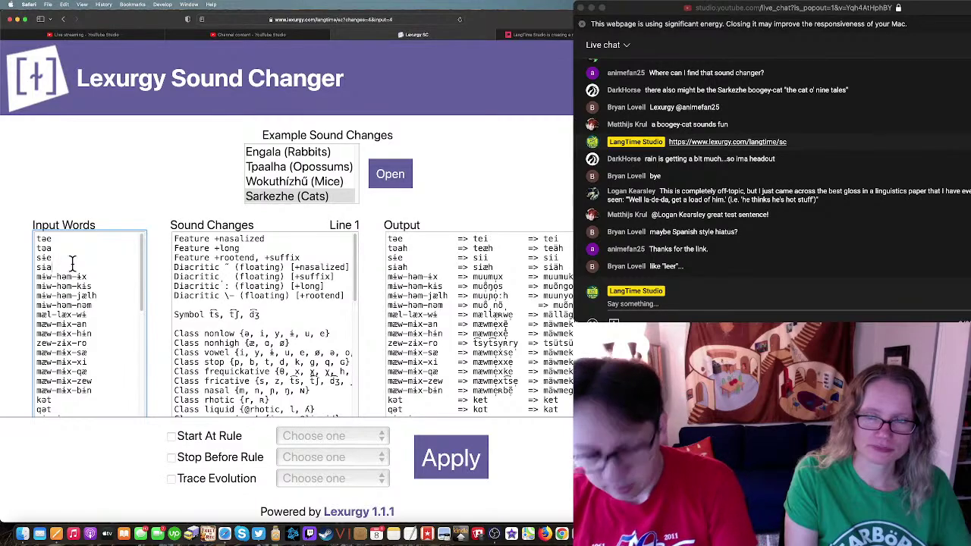
pyautogui.click(69, 247)
pyautogui.write('p')
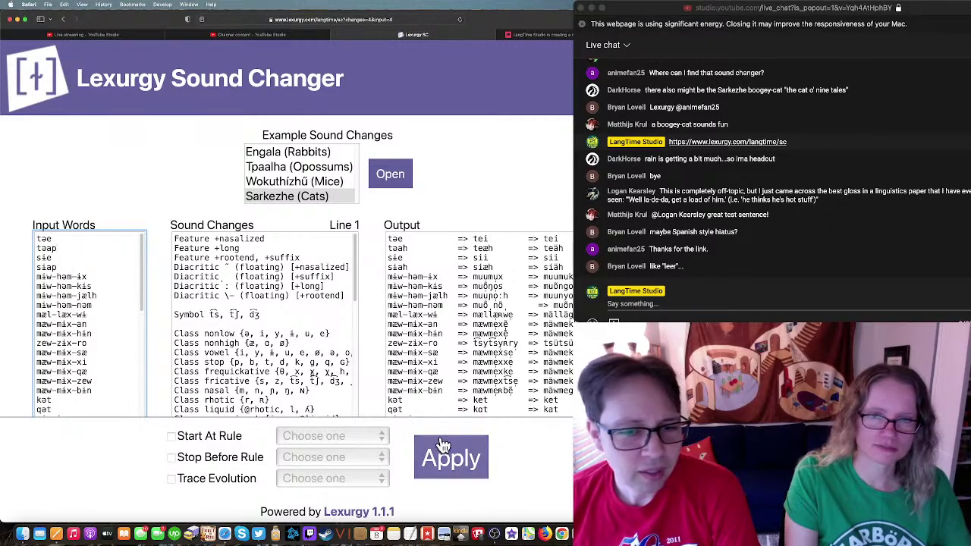
pyautogui.click(452, 452)
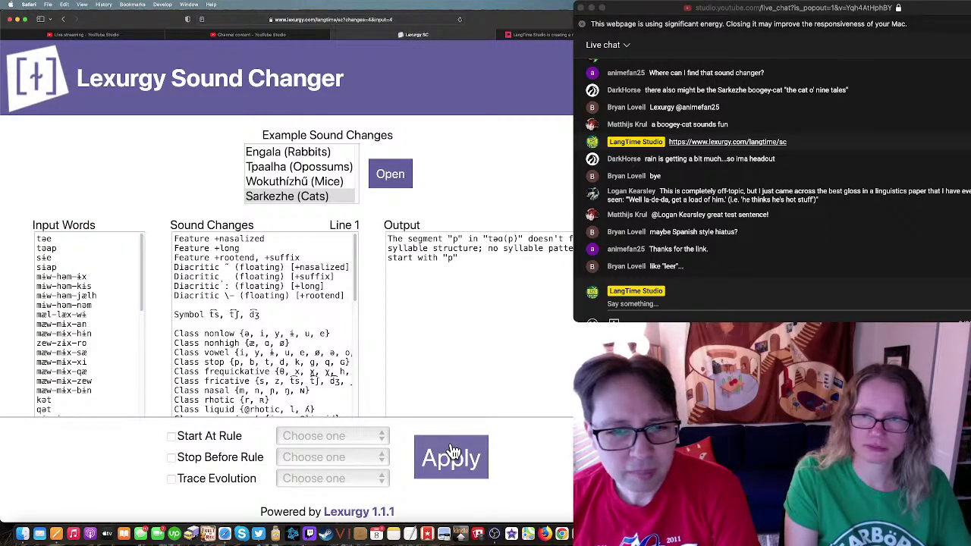
# Step: Try a final "k" in the second and fourth input words, giving "təak" and "sɨak", and apply the sound changes
pyautogui.click(57, 241)
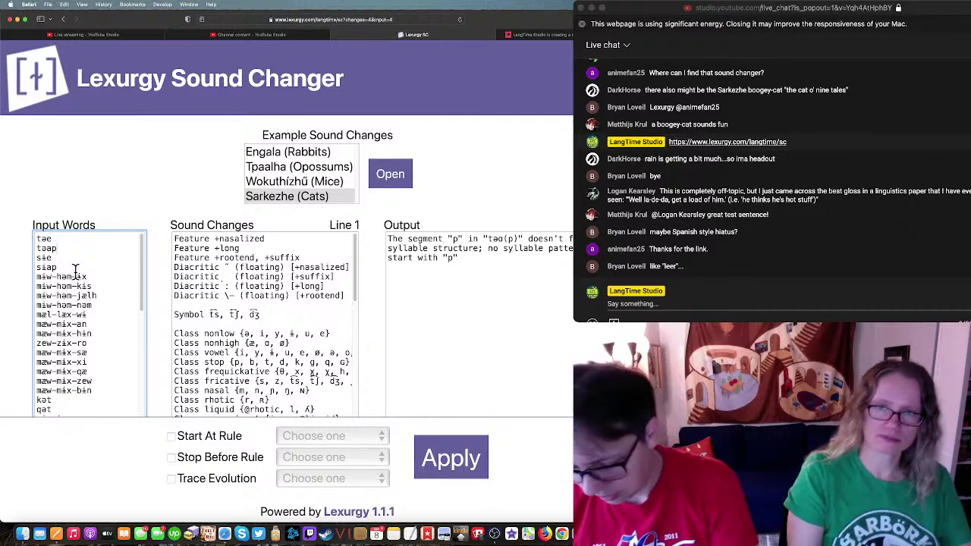
pyautogui.press('Down')
pyautogui.press('BackSpace')
pyautogui.write('k')
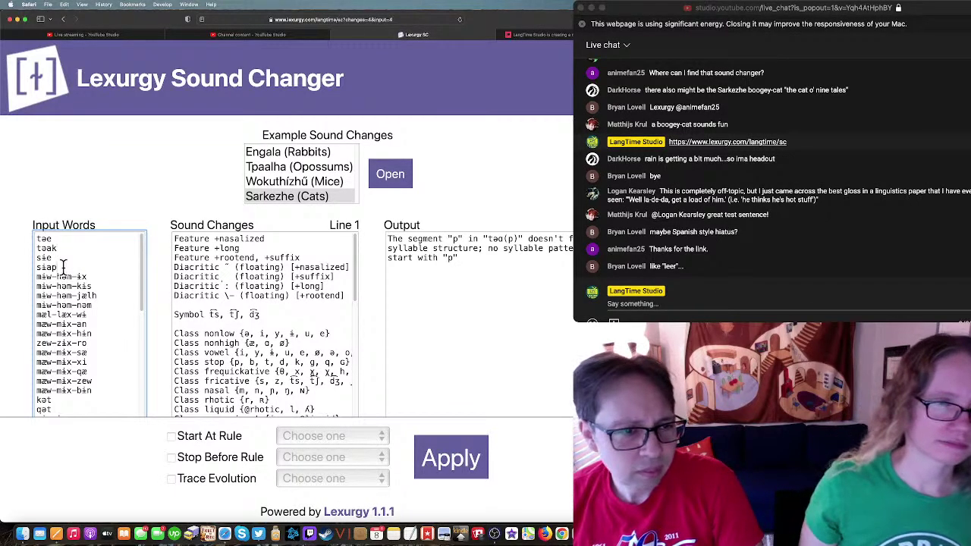
pyautogui.click(63, 267)
pyautogui.press('BackSpace')
pyautogui.write('k')
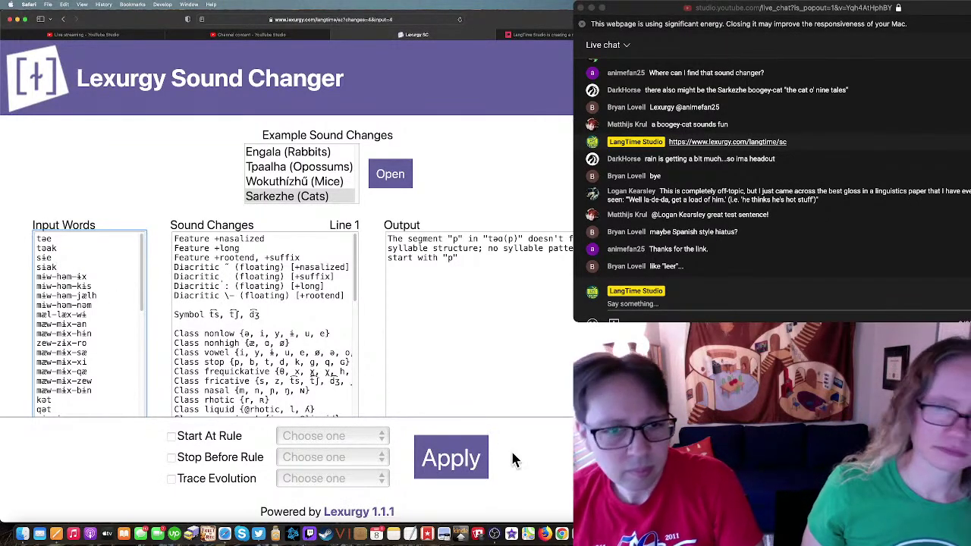
pyautogui.click(482, 464)
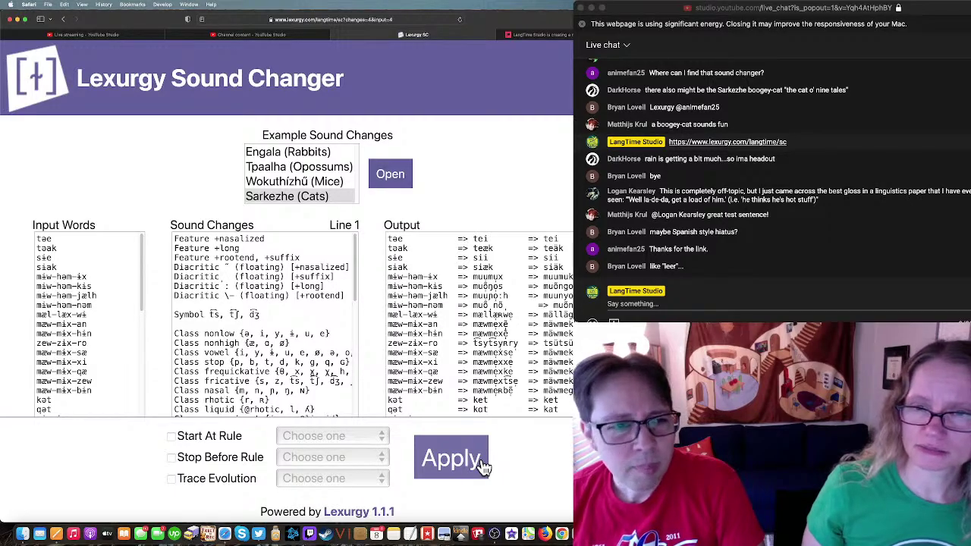
# Step: Change the final consonant of the second and fourth input words to "b", giving "təab" and "sɨab", and apply the sound changes
pyautogui.click(66, 250)
pyautogui.press('BackSpace')
pyautogui.write('b')
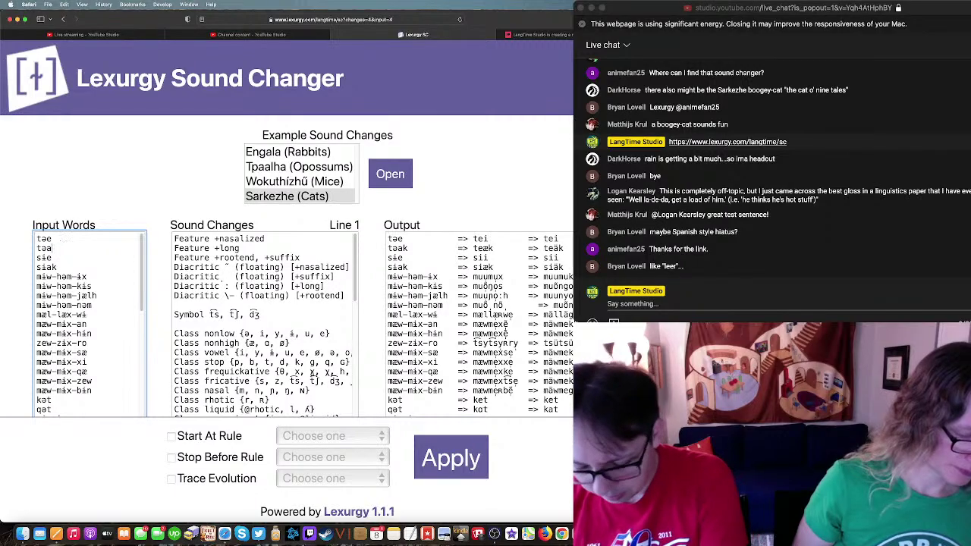
pyautogui.click(465, 468)
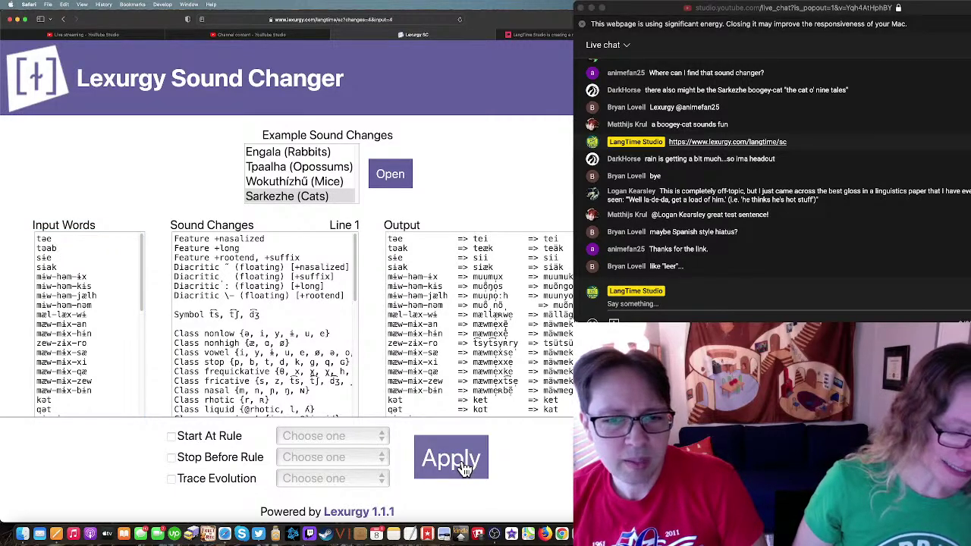
pyautogui.click(59, 268)
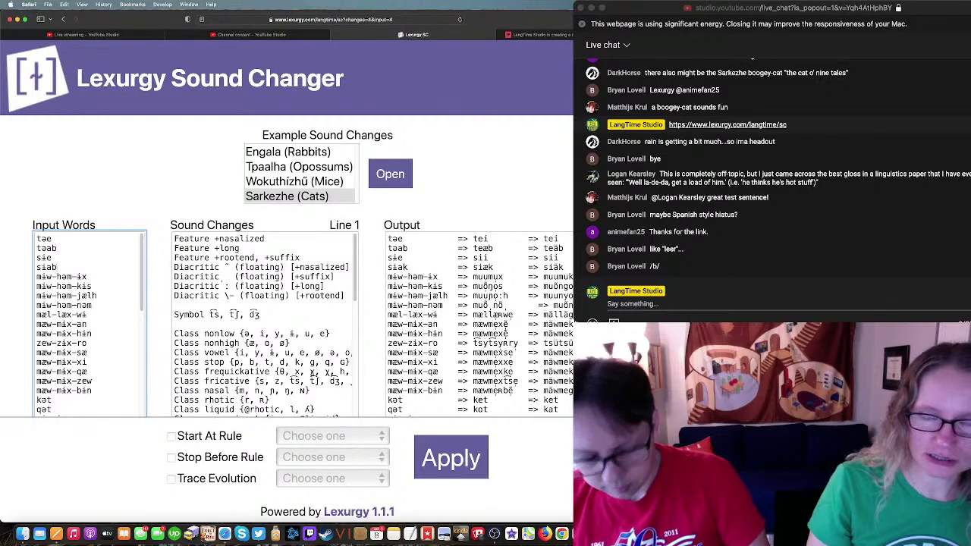
pyautogui.click(471, 458)
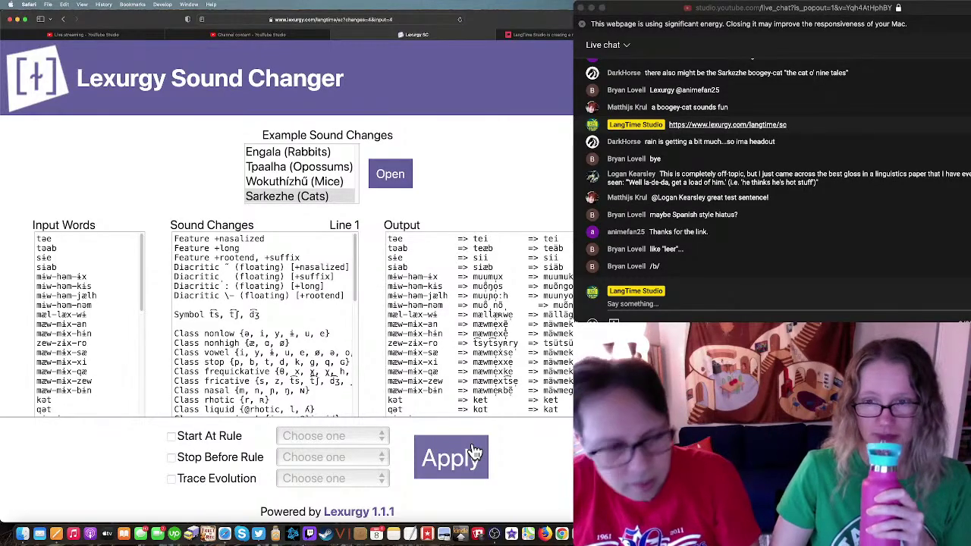
# Step: Try a final "g" in the second input word, giving "təag", and apply the sound changes
pyautogui.click(76, 236)
pyautogui.press('BackSpace')
pyautogui.write('g')
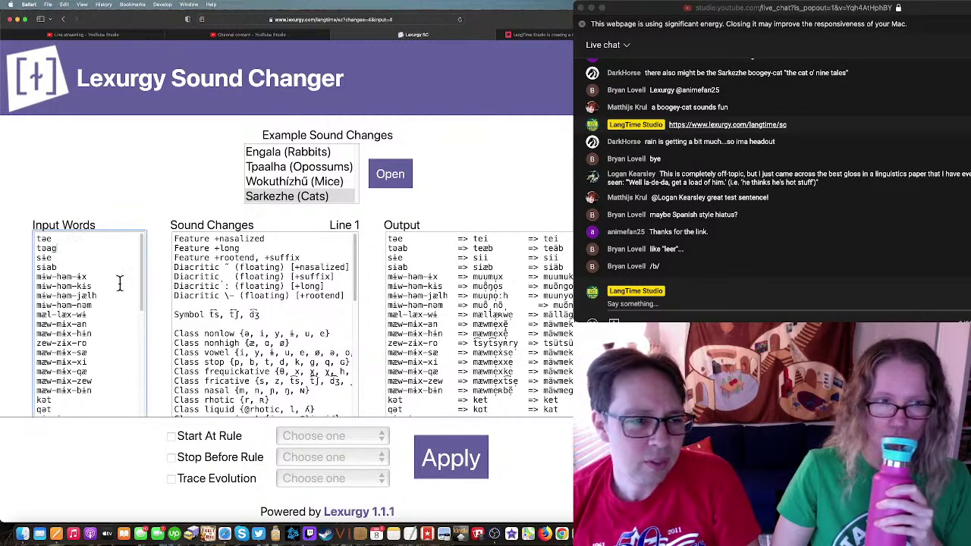
pyautogui.click(459, 457)
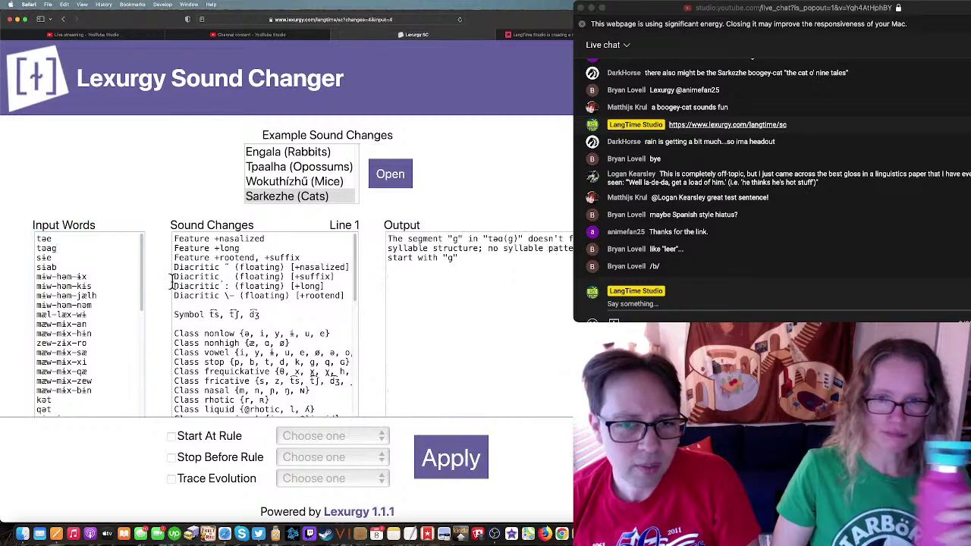
# Step: Apply the sound changes with the second input word ending in "d" as "təad", and return to the Demonstratives table in Pages
pyautogui.click(57, 248)
pyautogui.press('BackSpace')
pyautogui.write('d')
pyautogui.click(481, 449)
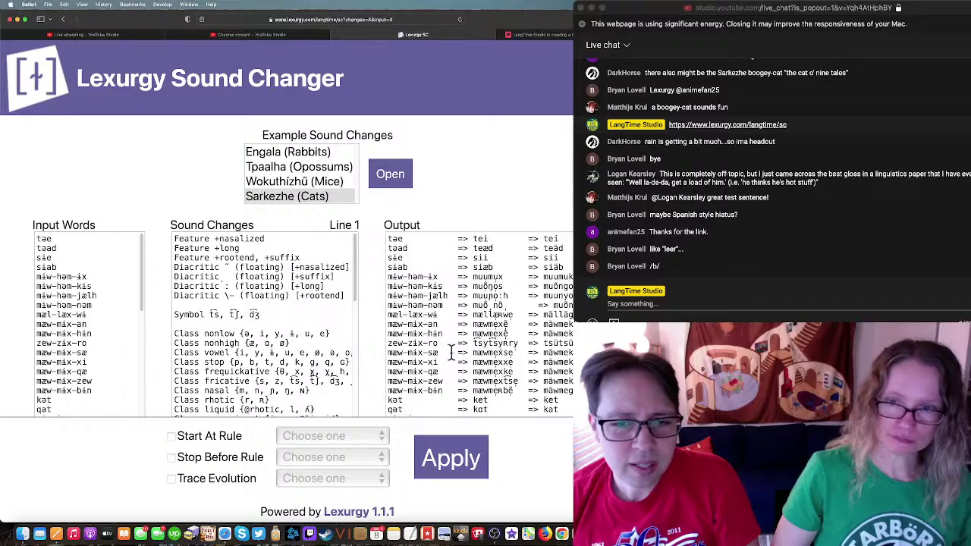
pyautogui.hotkey('ctrl', 'Up')
pyautogui.click(508, 295)
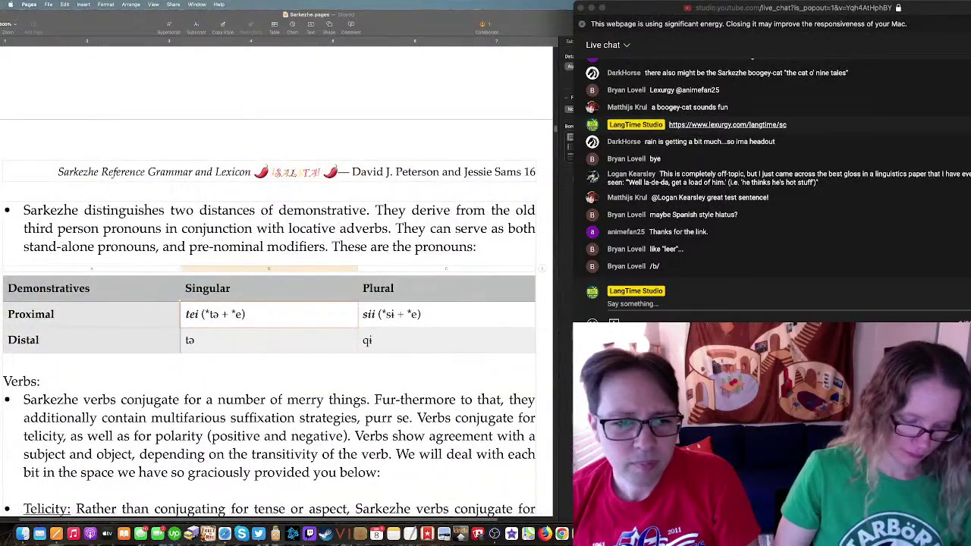
# Step: Check the consonant and vowel inventory tables in the Phonology section, and return to the Demonstratives heading
pyautogui.scroll(-20, 555, 135)
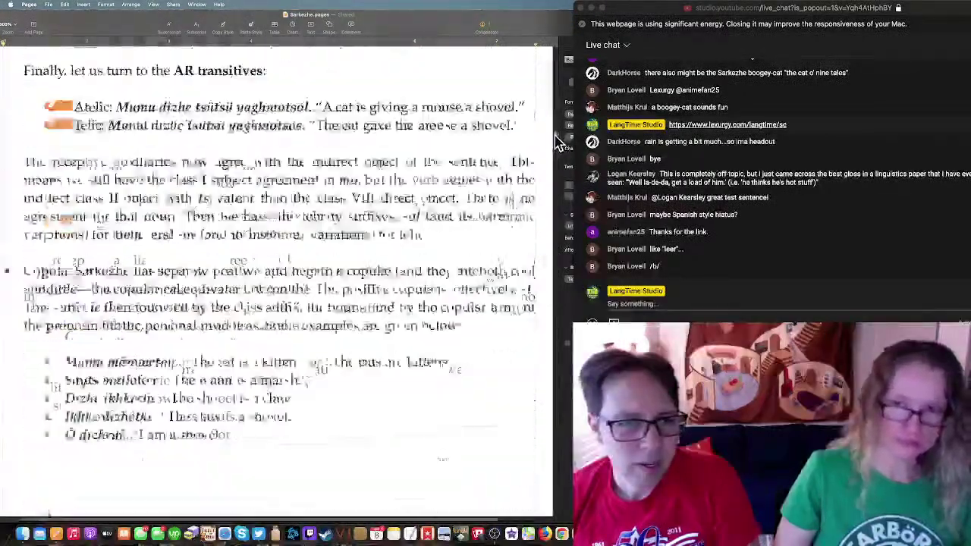
pyautogui.scroll(-20, 553, 159)
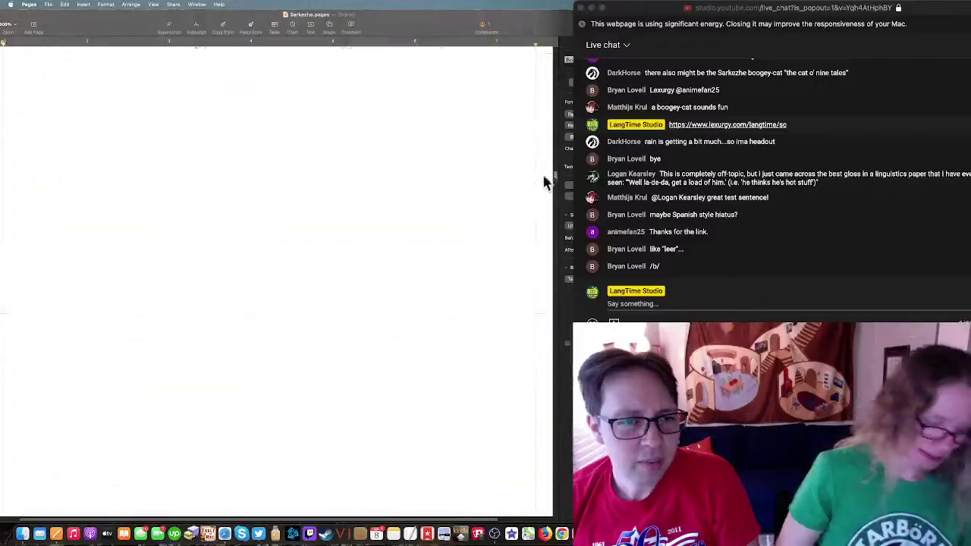
pyautogui.scroll(20, 529, 121)
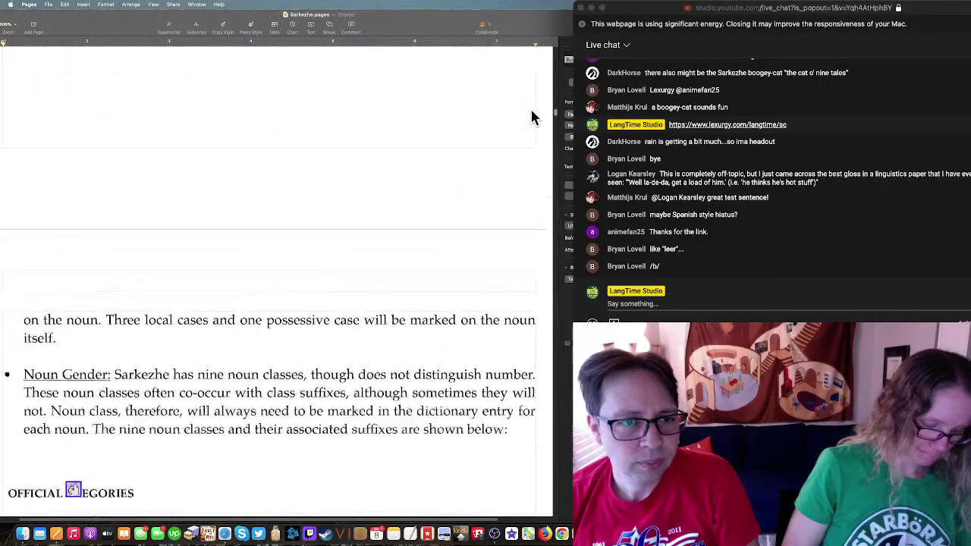
pyautogui.scroll(20, 529, 104)
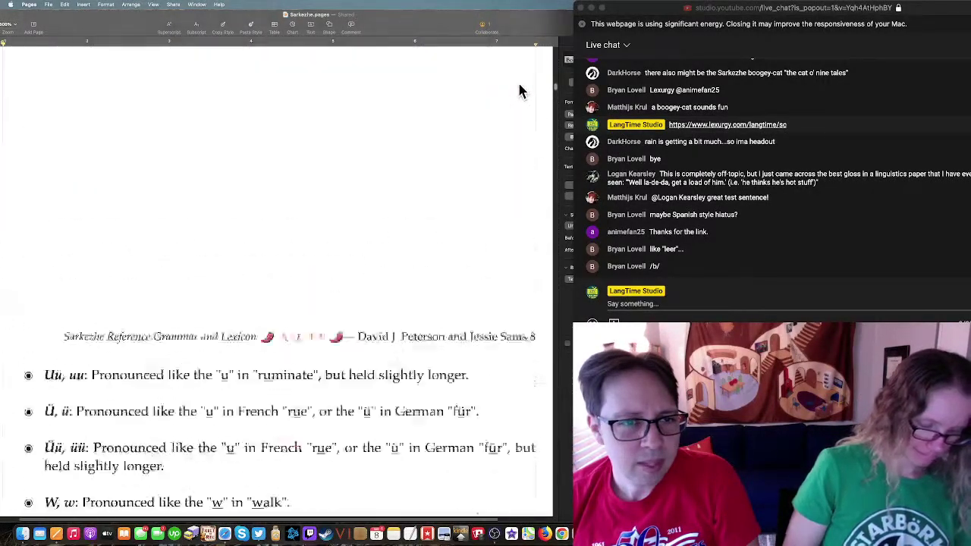
pyautogui.scroll(20, 515, 76)
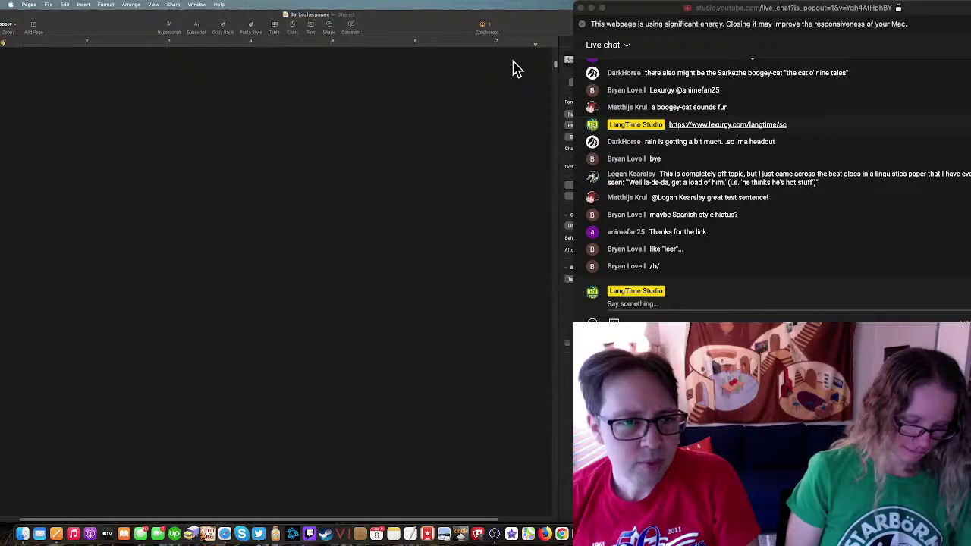
pyautogui.scroll(-5, 512, 71)
pyautogui.scroll(-5, 512, 71)
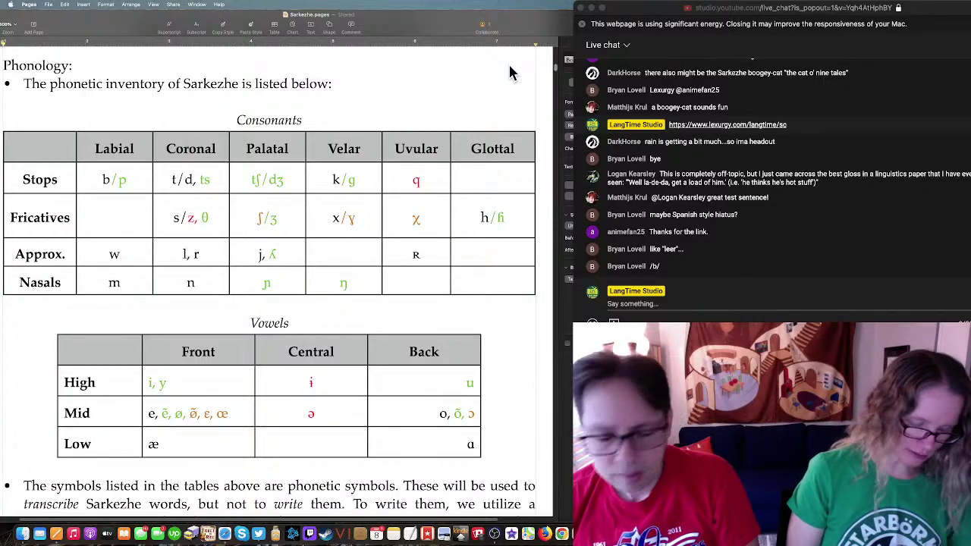
pyautogui.scroll(-15, 490, 219)
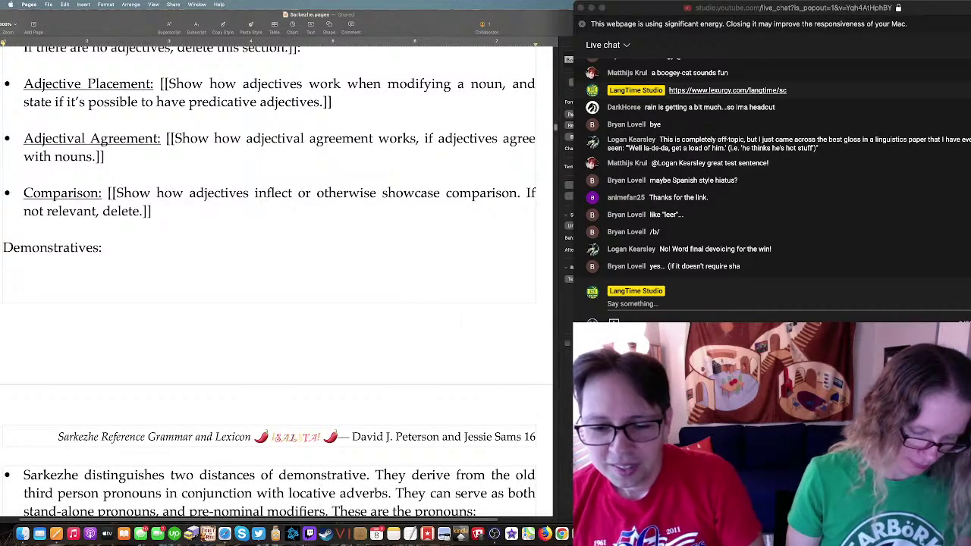
# Step: Switch to the YouTube live chat and post the message "No word final devoicing! For the win!"
pyautogui.press('super+Tab')
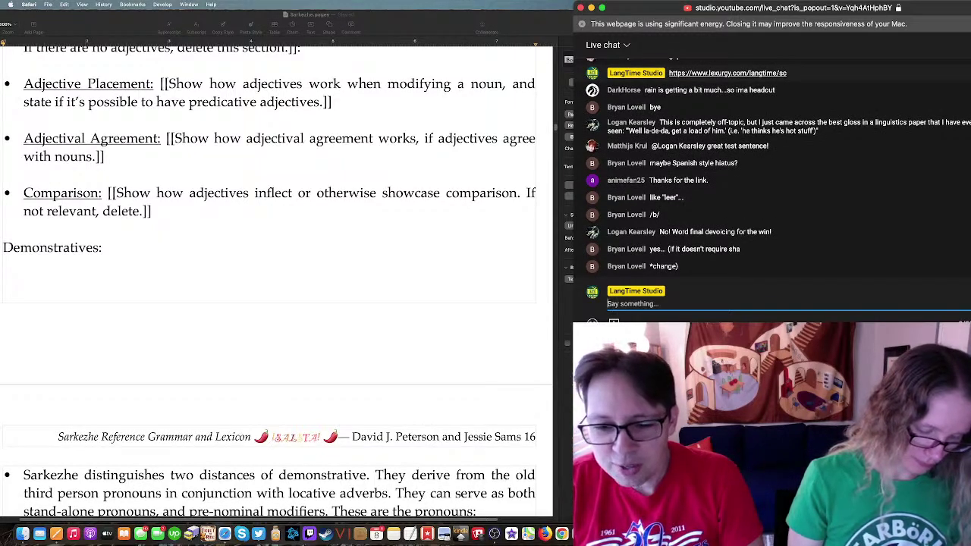
pyautogui.write('No')
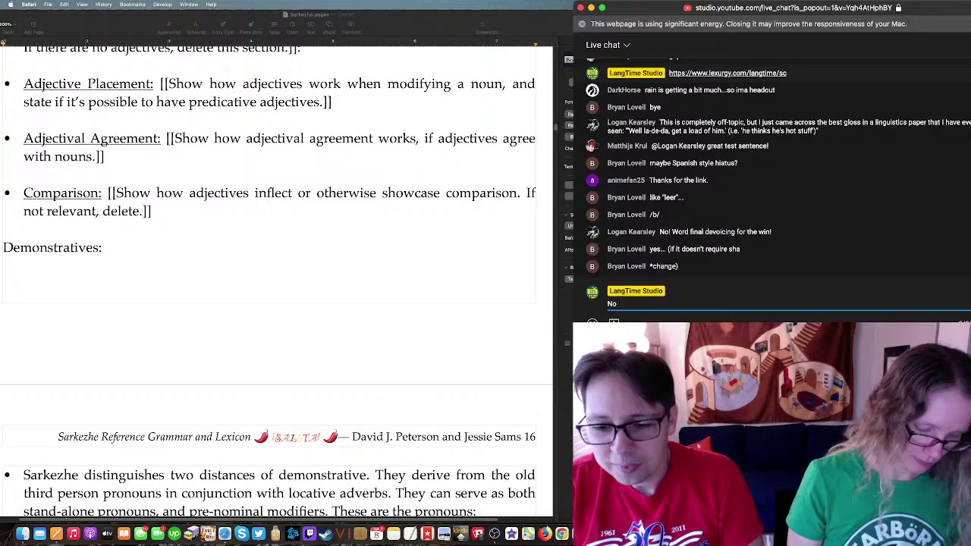
pyautogui.write(' word final ')
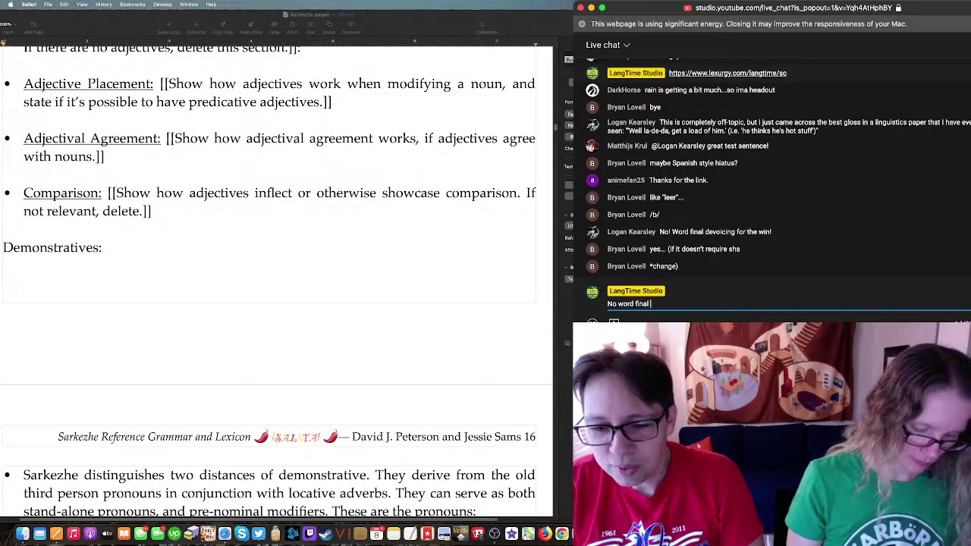
pyautogui.write('d')
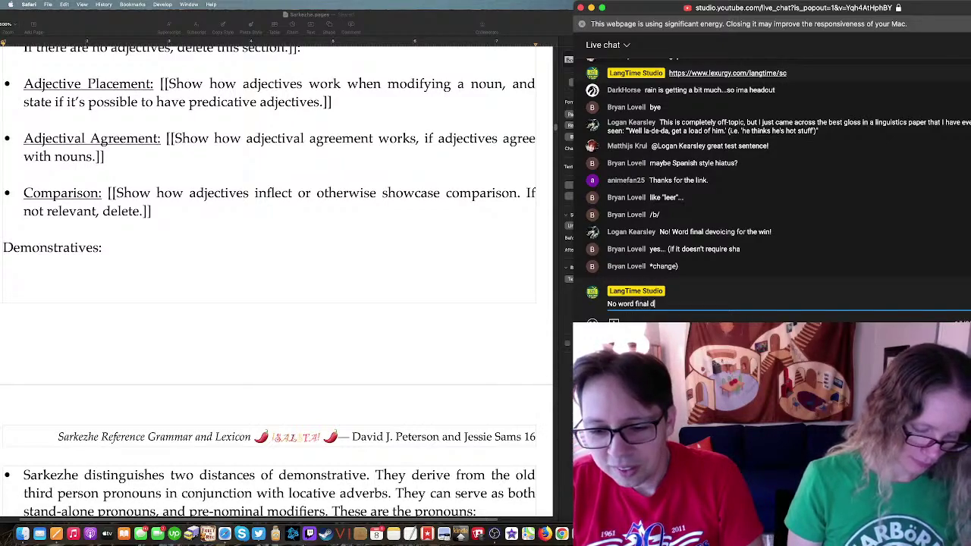
pyautogui.write('evoicing! ')
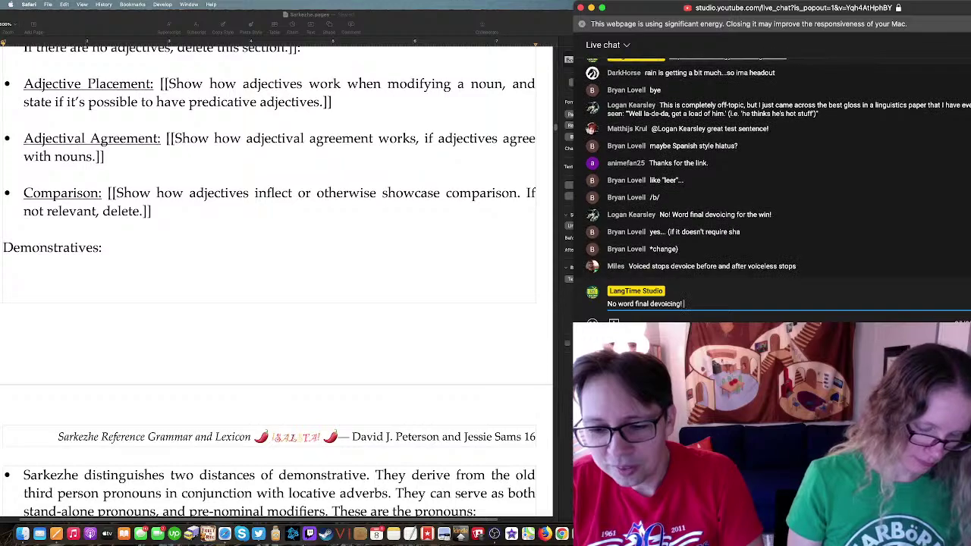
pyautogui.write('For the win!')
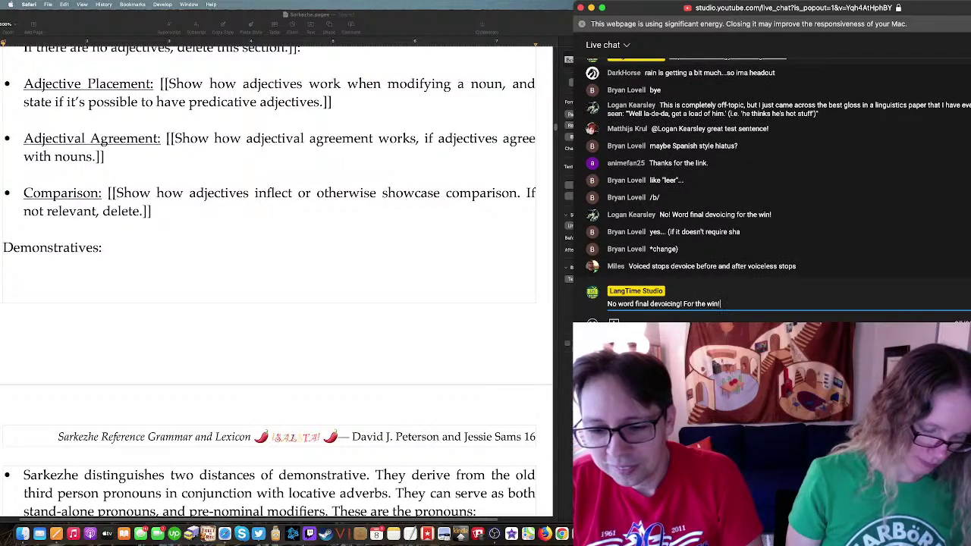
pyautogui.press('Return')
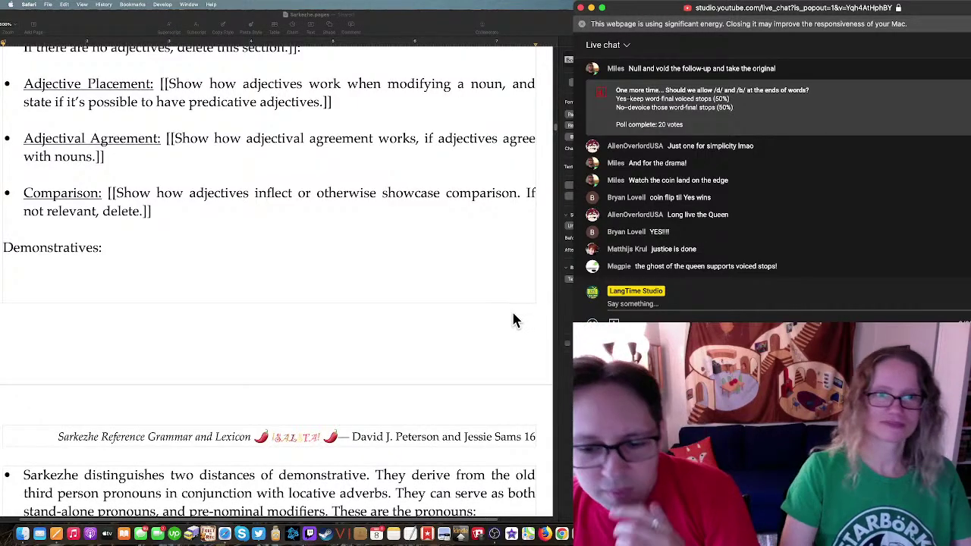
# Step: In Lexurgy, change the second and fourth input words to "təla" and "sɨla" and apply the sound changes
pyautogui.press('super+Tab')
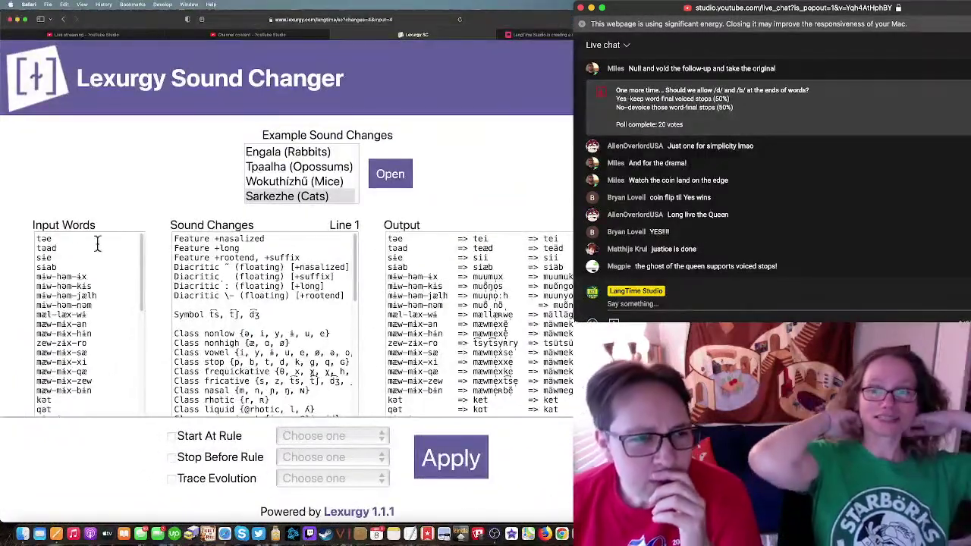
pyautogui.click(72, 252)
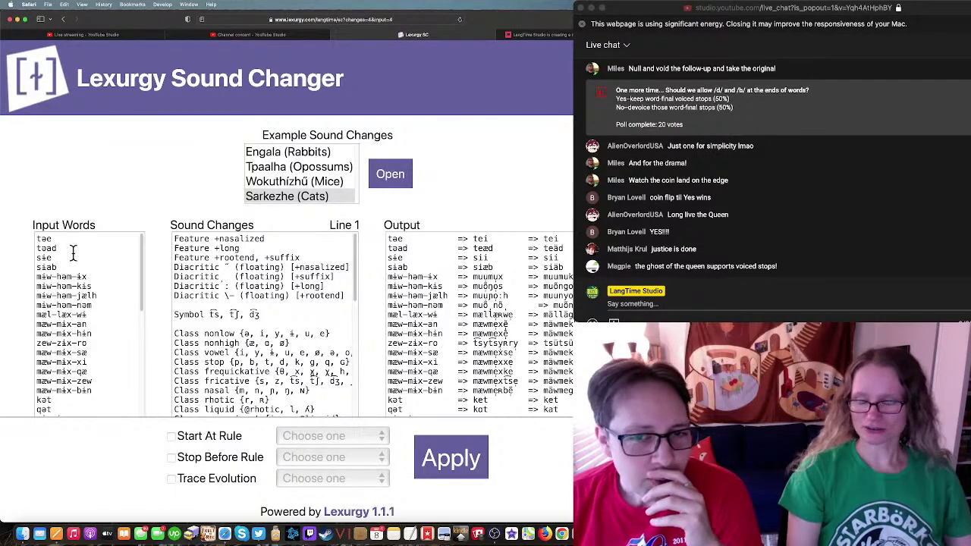
pyautogui.click(72, 246)
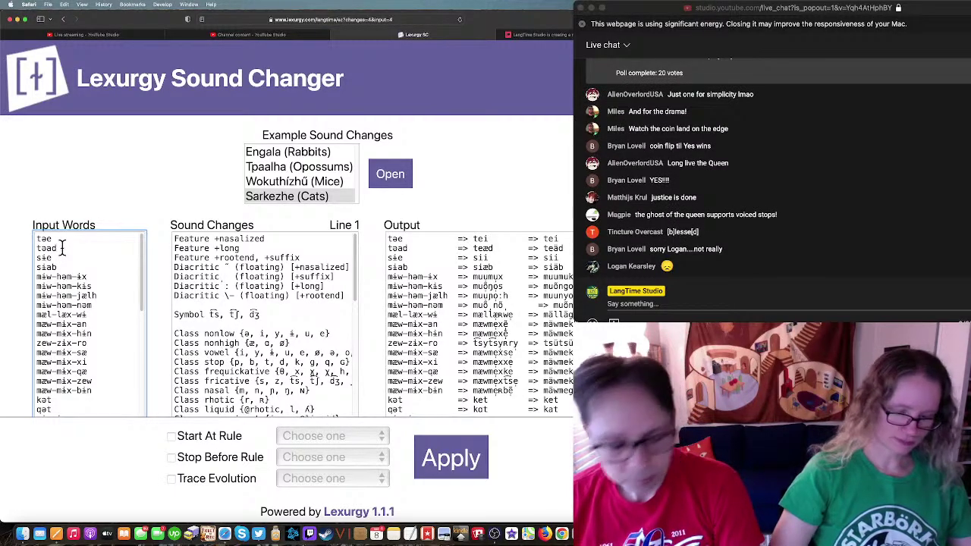
pyautogui.click(63, 247)
pyautogui.press('BackSpace')
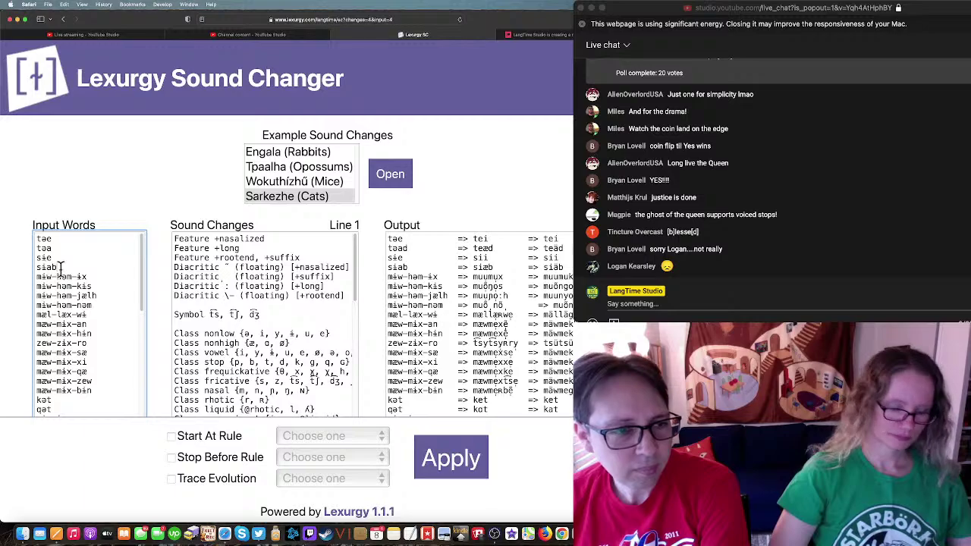
pyautogui.click(60, 267)
pyautogui.press('BackSpace')
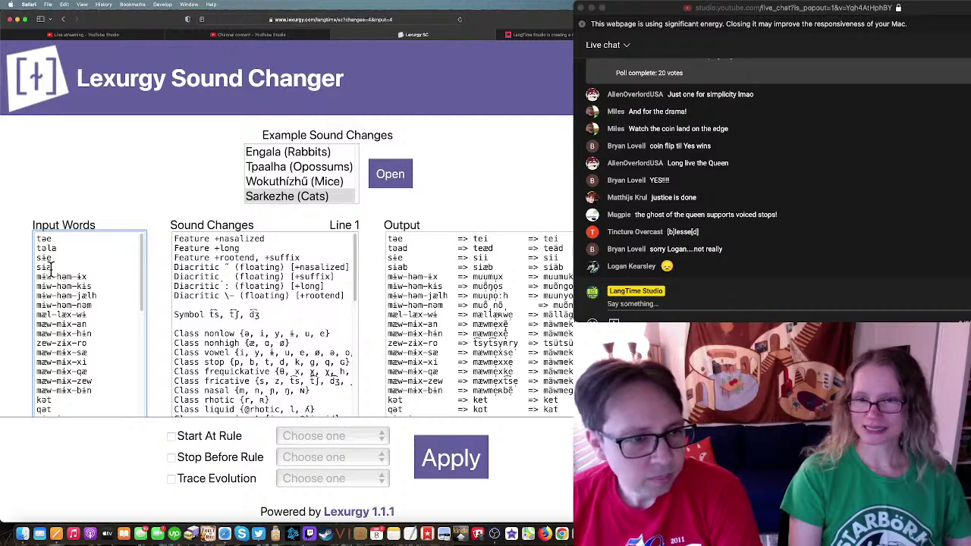
pyautogui.click(459, 464)
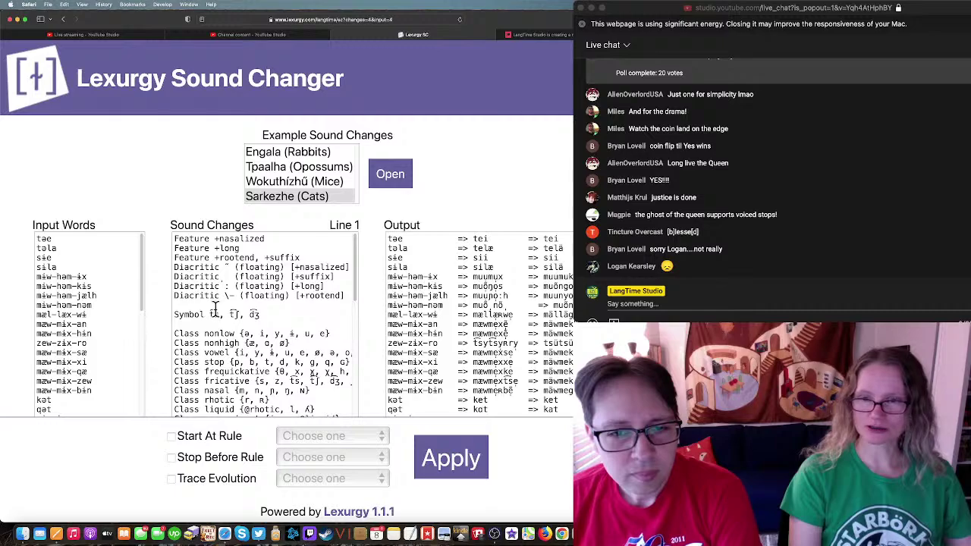
# Step: Change the first and third input words to "təal" and "sɨal" and apply the sound changes
pyautogui.click(50, 239)
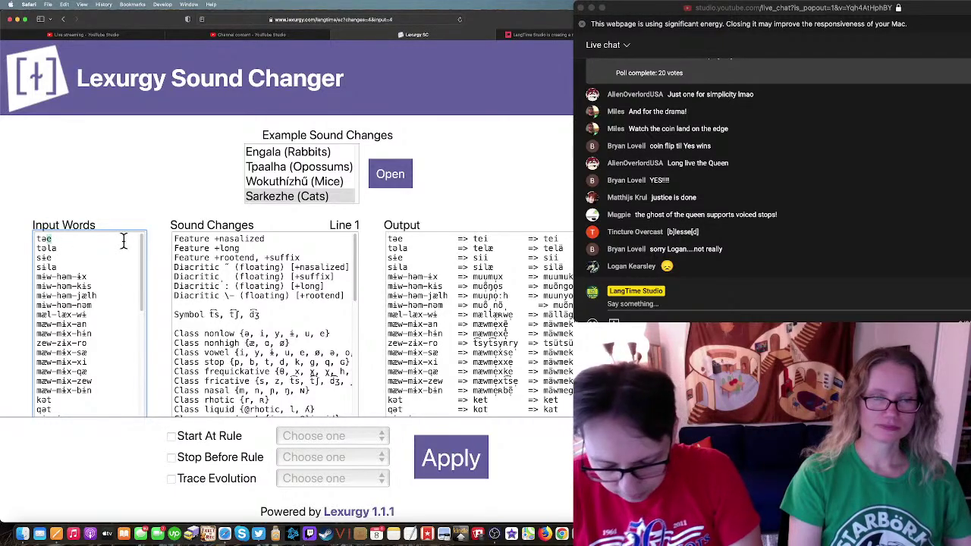
pyautogui.press('BackSpace')
pyautogui.write('al')
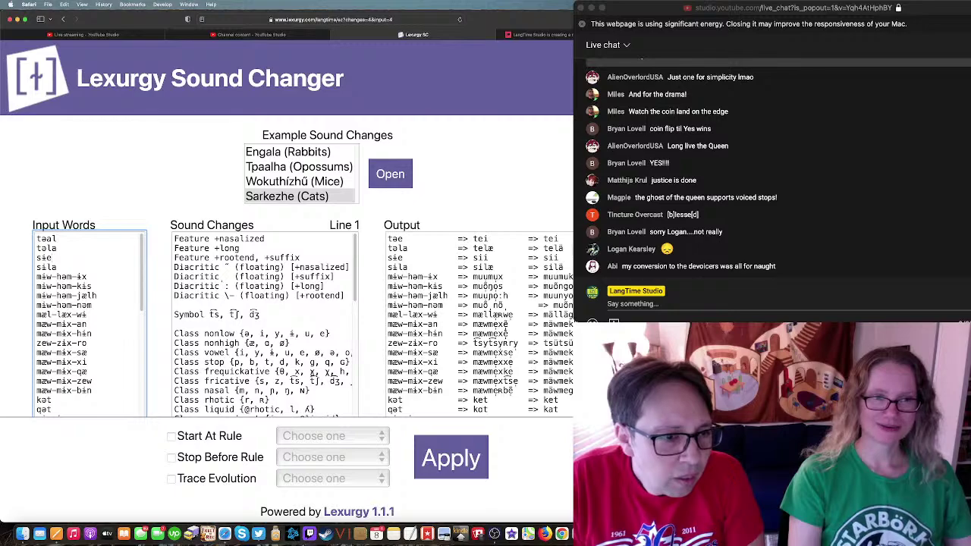
pyautogui.press('BackSpace')
pyautogui.write('al')
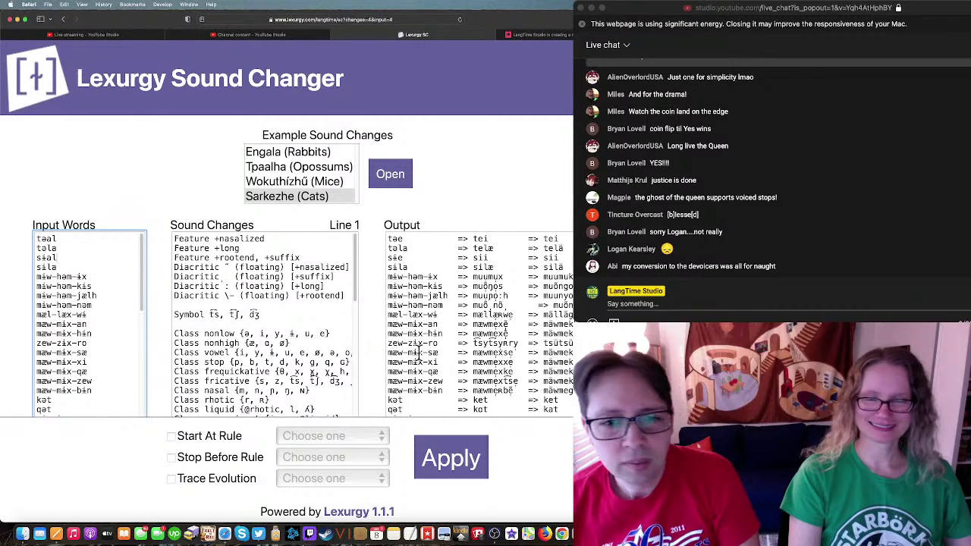
pyautogui.click(496, 453)
pyautogui.click(442, 475)
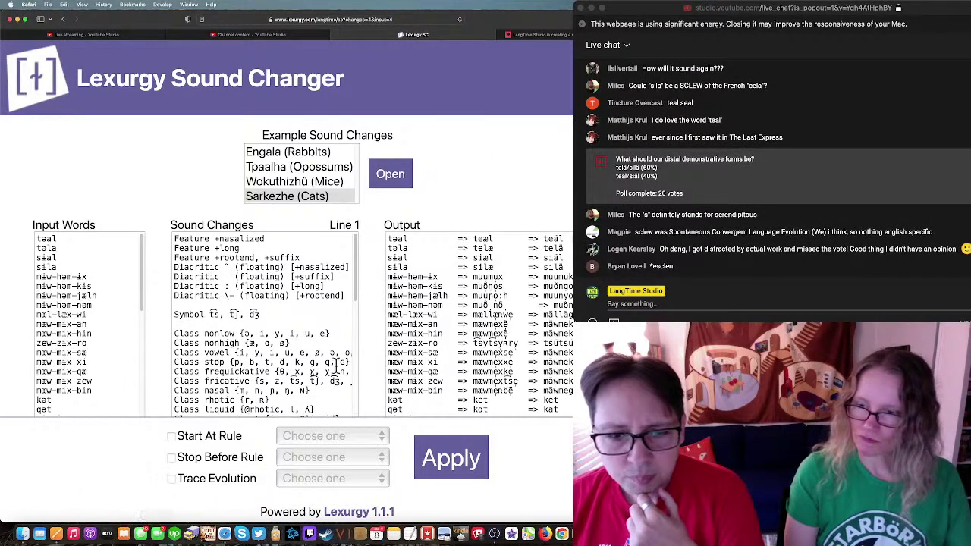
# Step: Return to the Demonstratives table in Pages and copy the proximal singular and plural entries into the distal row
pyautogui.hotkey('ctrl', 'Up')
pyautogui.click(520, 326)
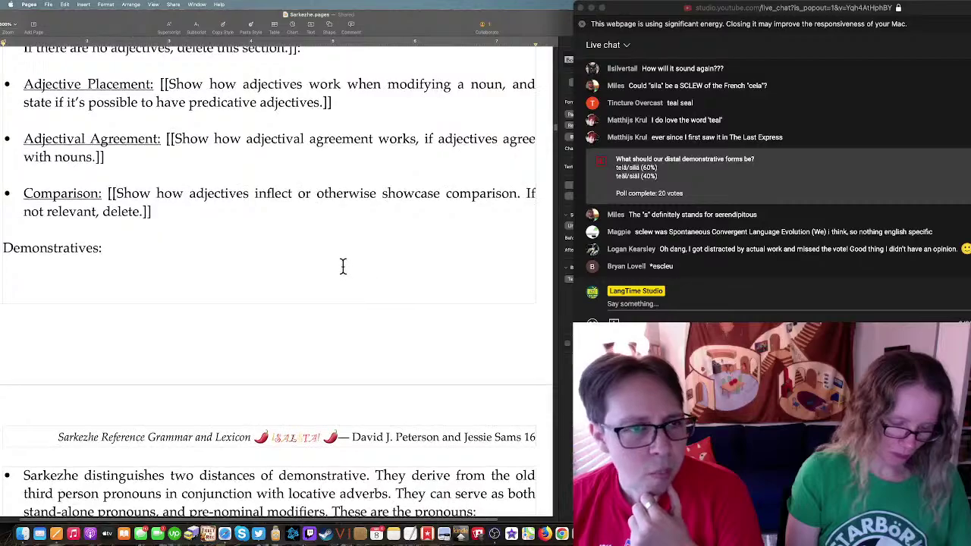
pyautogui.scroll(3, 342, 265)
pyautogui.scroll(-10, 342, 265)
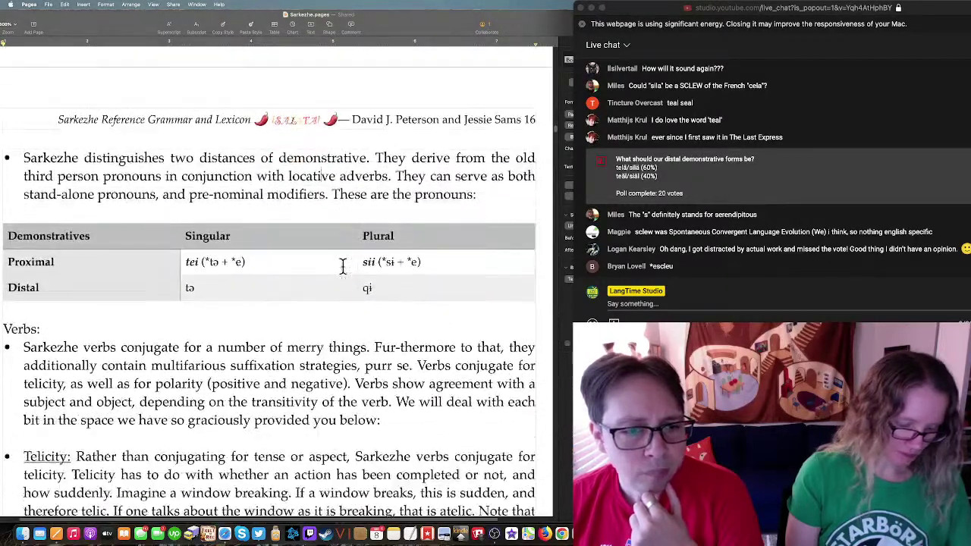
pyautogui.click(246, 237)
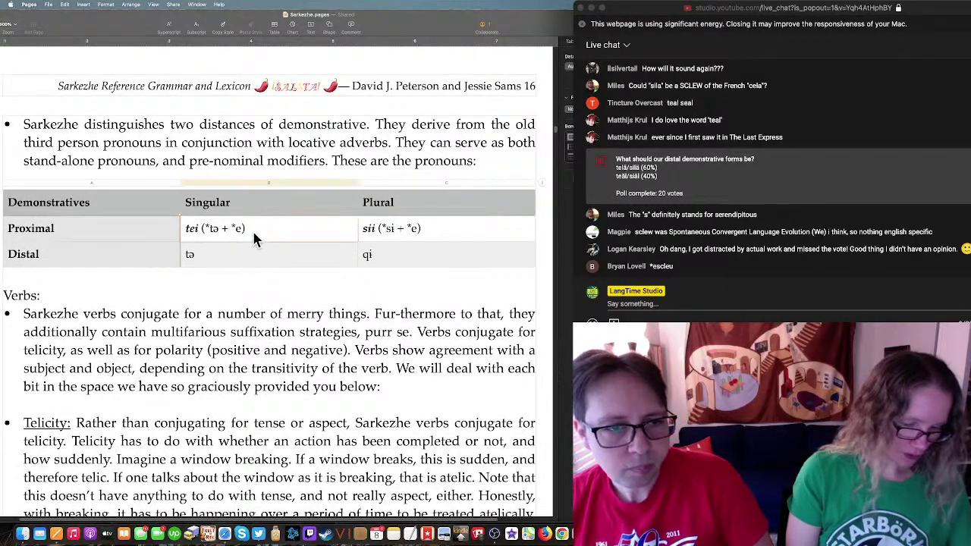
pyautogui.click(409, 242)
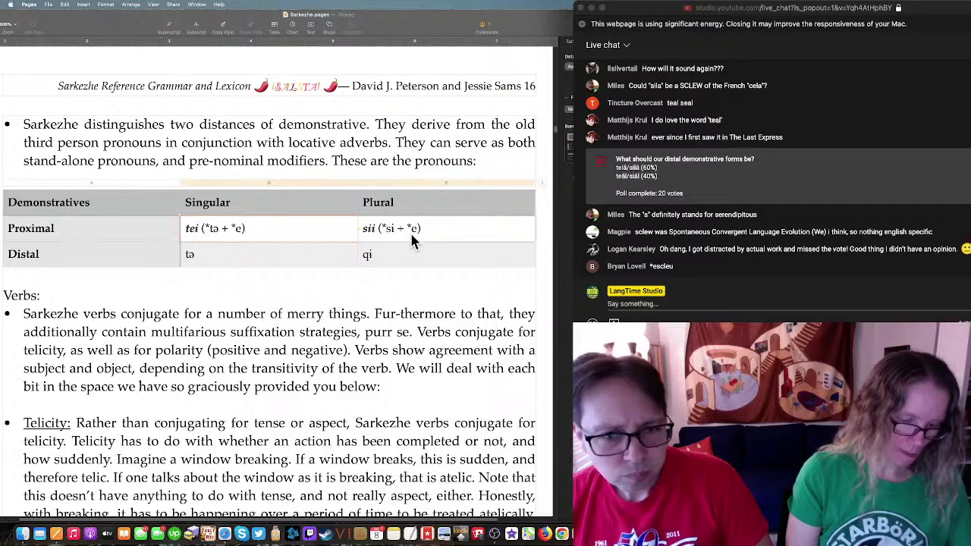
pyautogui.click(288, 247)
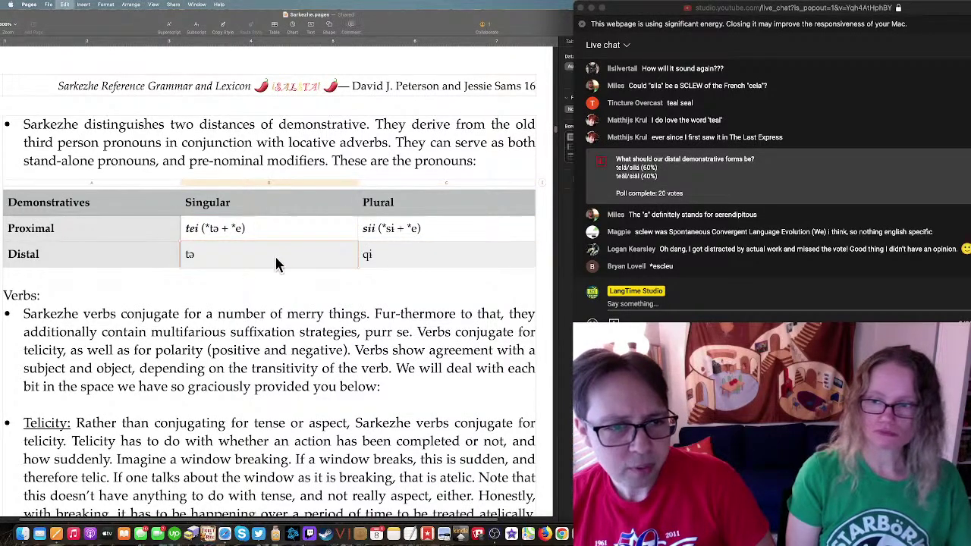
pyautogui.write('tei (*tə + *e)\tsii (*si + *e)')
# Step: Edit the distal singular entry to read "telä (*tə + *la)"
pyautogui.click(196, 255)
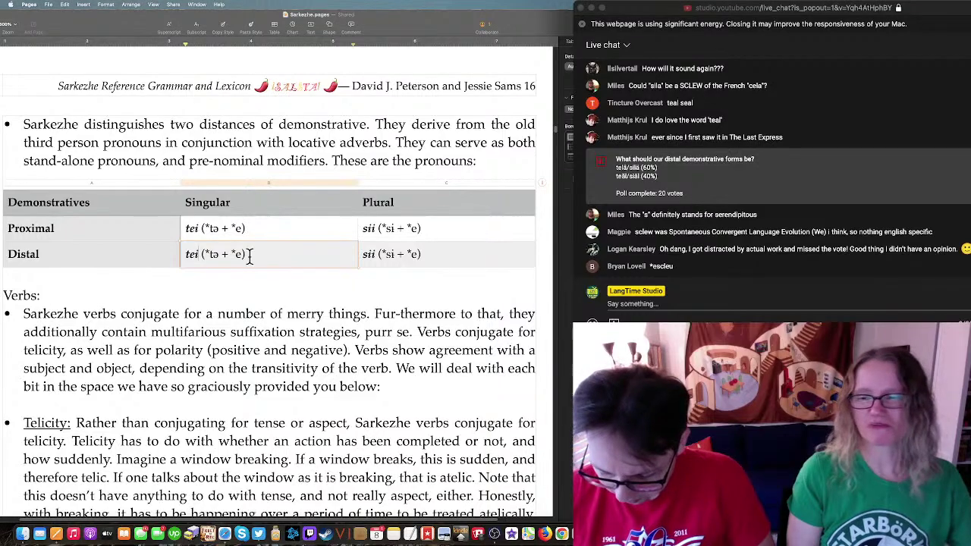
pyautogui.press('BackSpace')
pyautogui.write('lä')
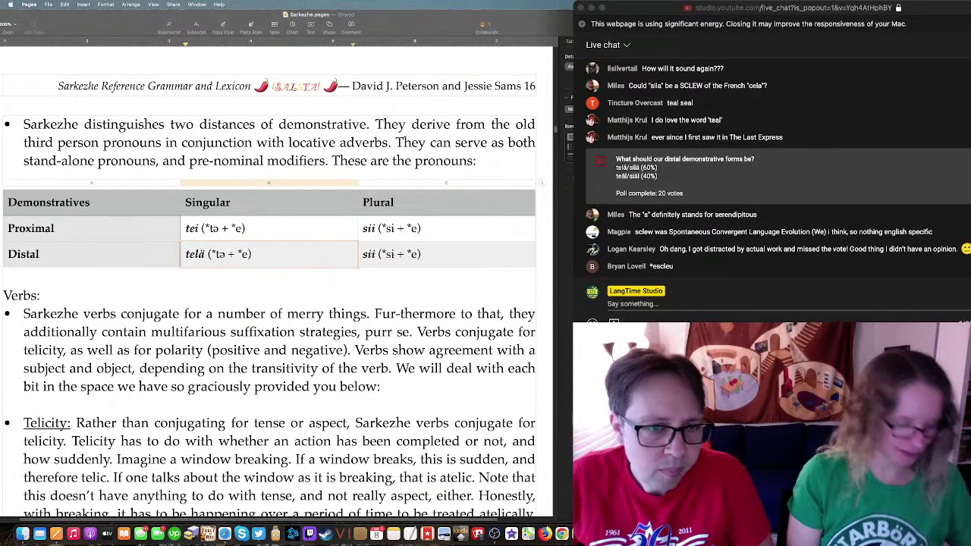
pyautogui.click(246, 254)
pyautogui.press('BackSpace')
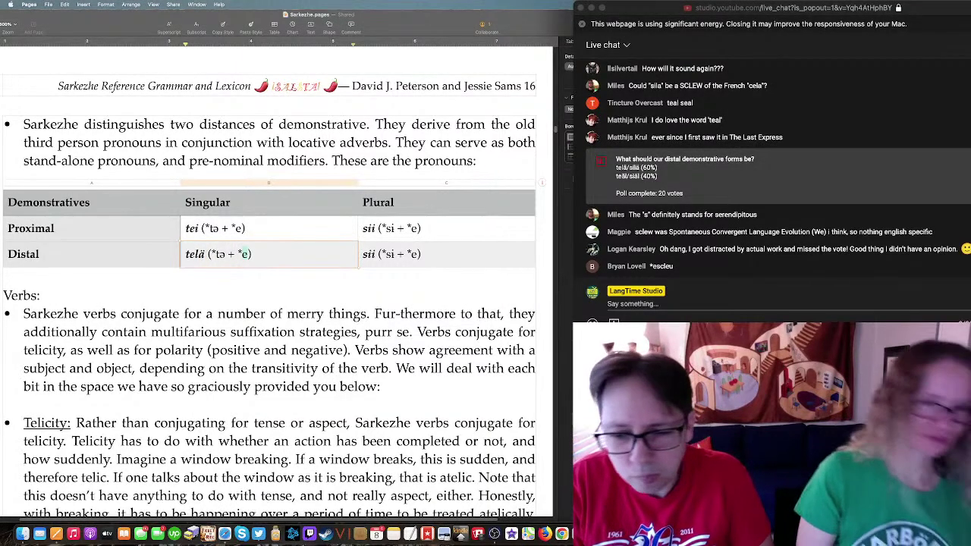
pyautogui.write('la')
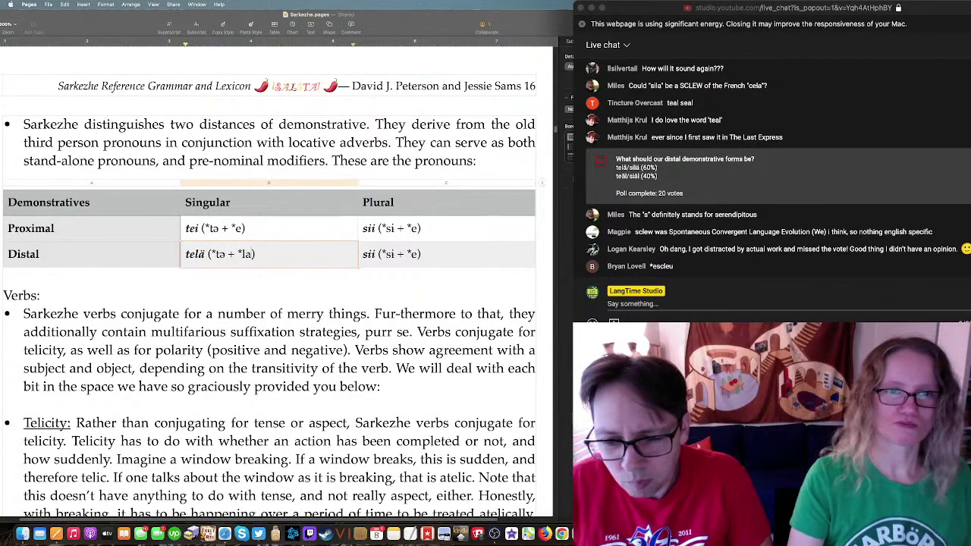
# Step: Edit the distal plural entry of the Demonstratives table to read "silä (*sɨ + *la)" and leave the table
pyautogui.click(383, 255)
pyautogui.click(399, 259)
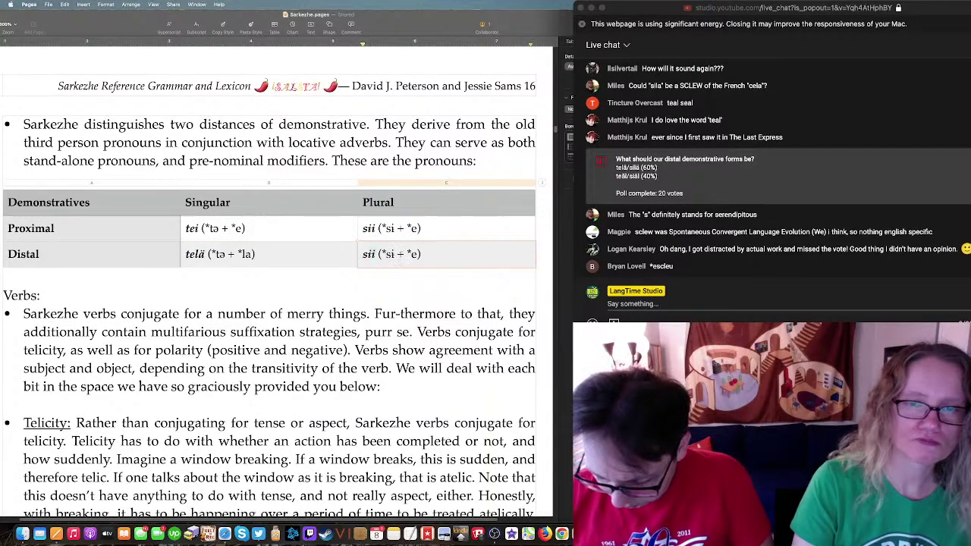
pyautogui.press('BackSpace')
pyautogui.write('lä')
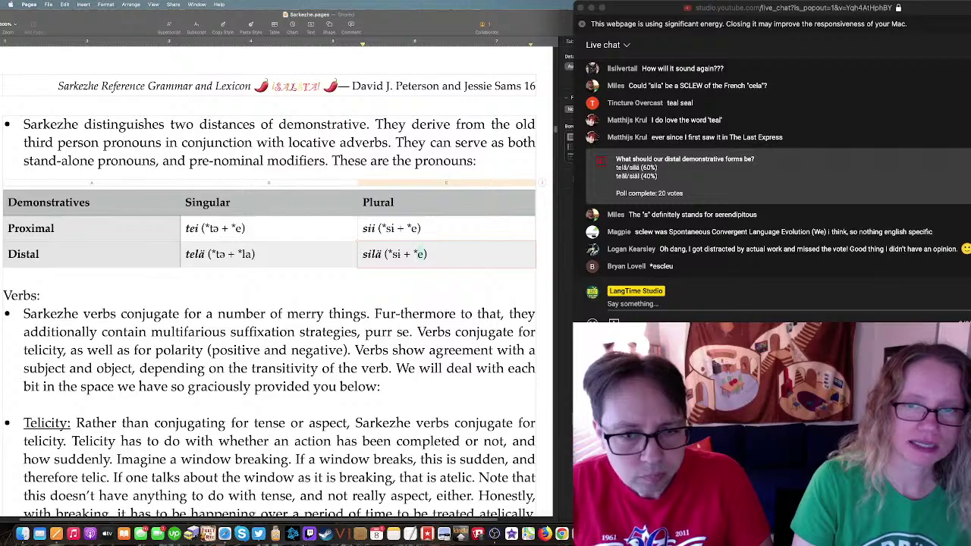
pyautogui.press('BackSpace')
pyautogui.write('la')
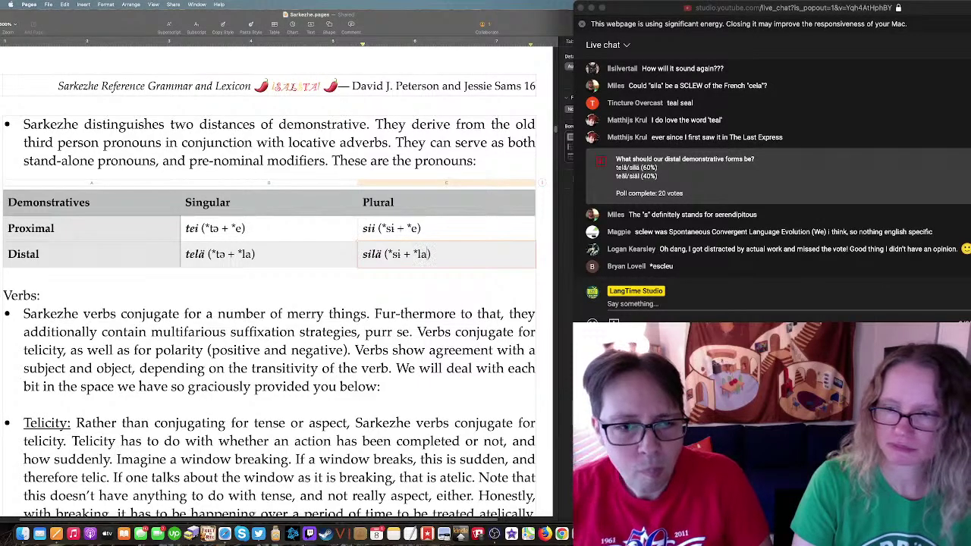
pyautogui.click(360, 238)
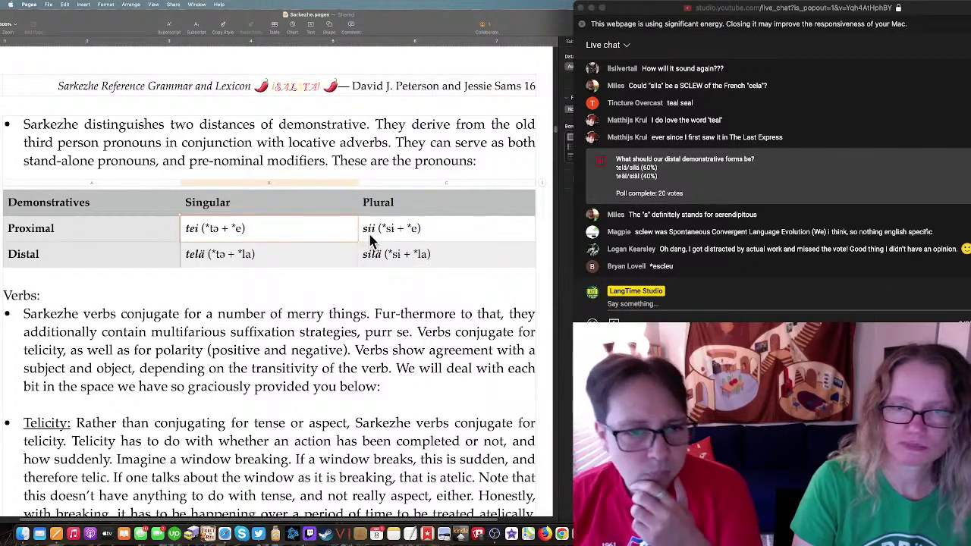
pyautogui.click(387, 303)
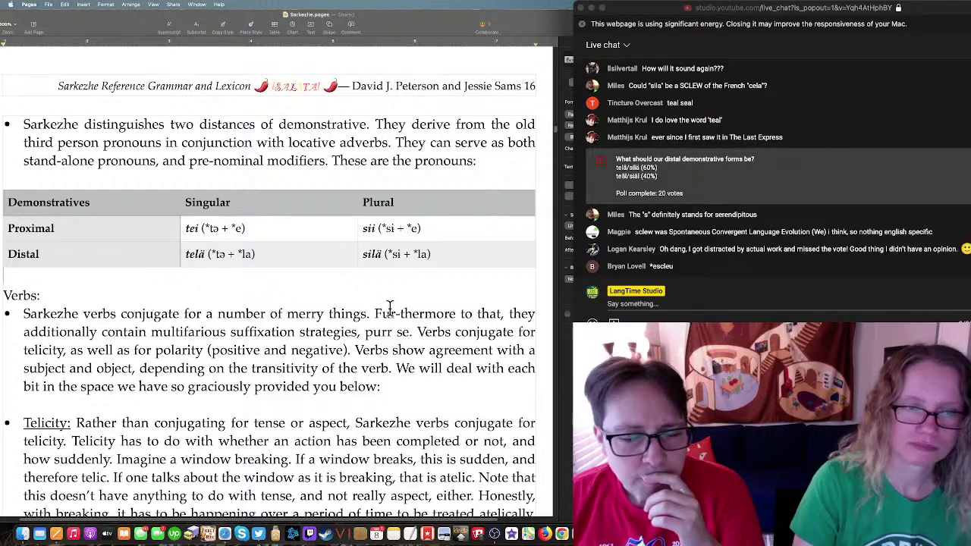
# Step: Replace the word "pronouns" with "they" in the sentence introducing the Demonstratives table, making it "These are they:"
pyautogui.scroll(1, 351, 301)
pyautogui.scroll(3, 350, 302)
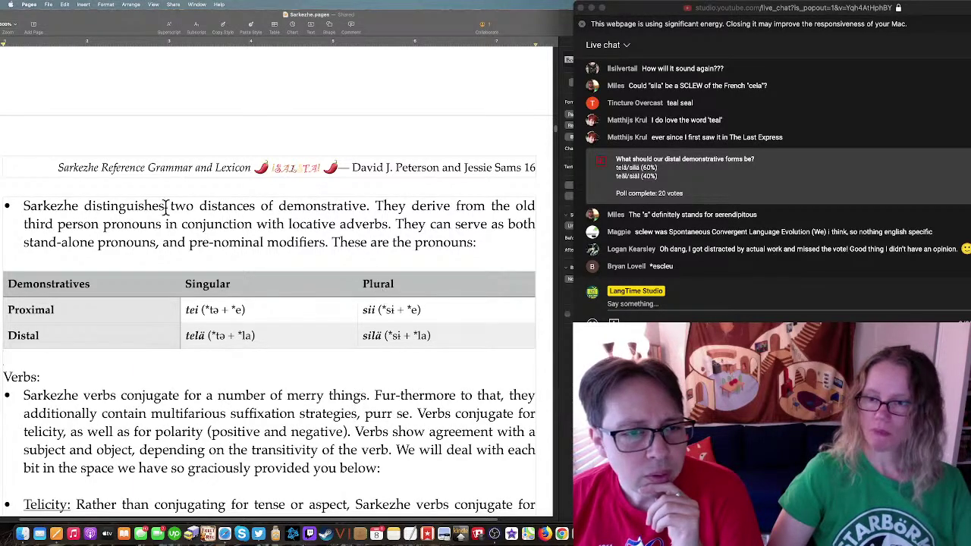
pyautogui.doubleClick(436, 241)
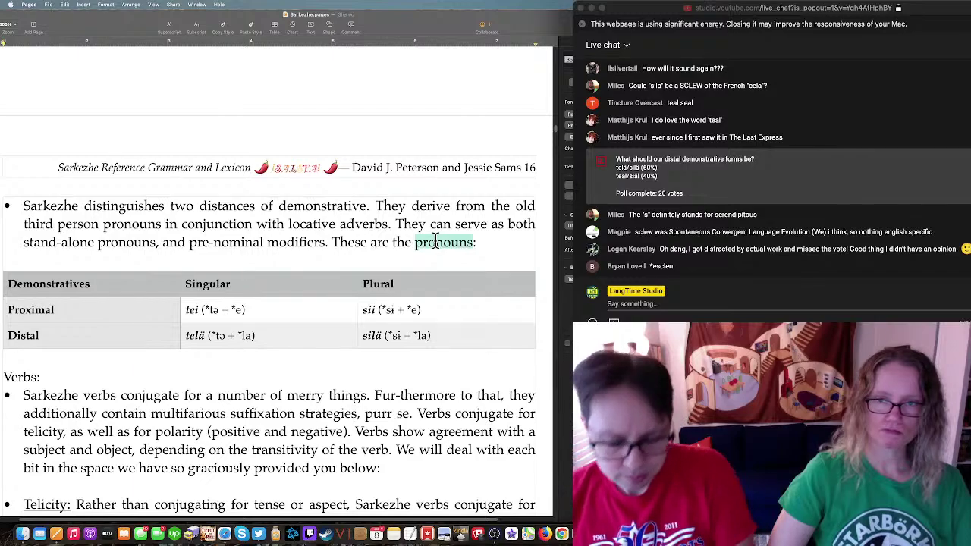
pyautogui.write('they')
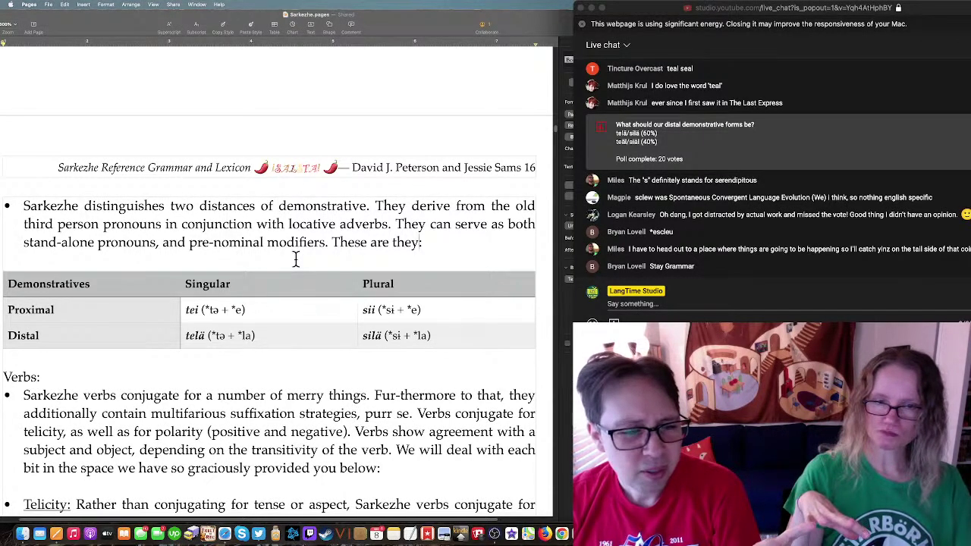
# Step: Look through the grammar from the Demonstratives section past Verbs, Adverbs, Questions and the sound changes to the reference tables
pyautogui.scroll(3, 295, 259)
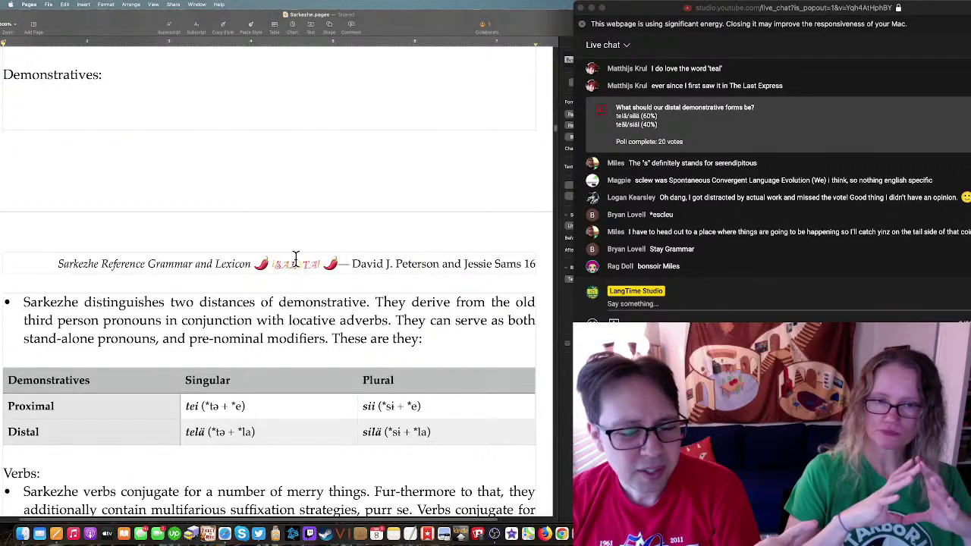
pyautogui.scroll(-10, 296, 258)
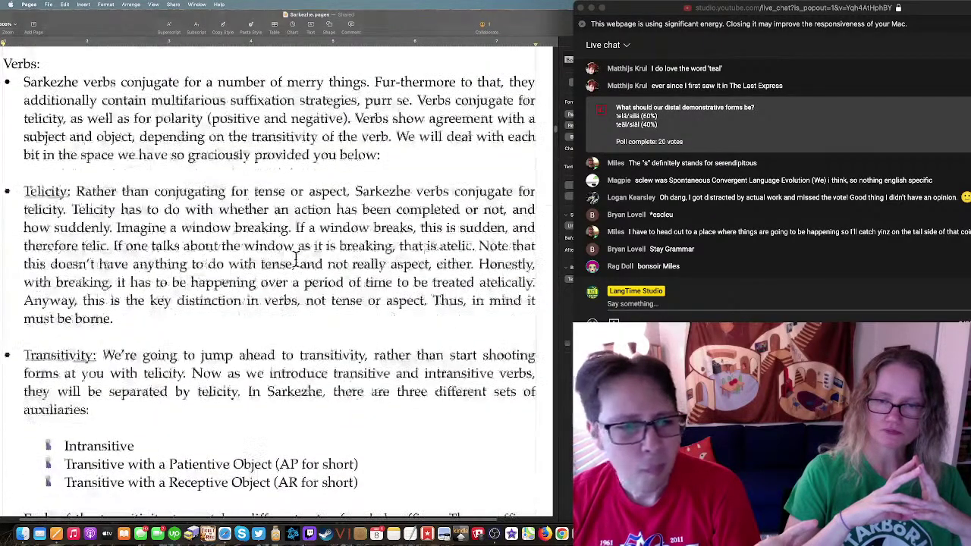
pyautogui.scroll(-20, 296, 260)
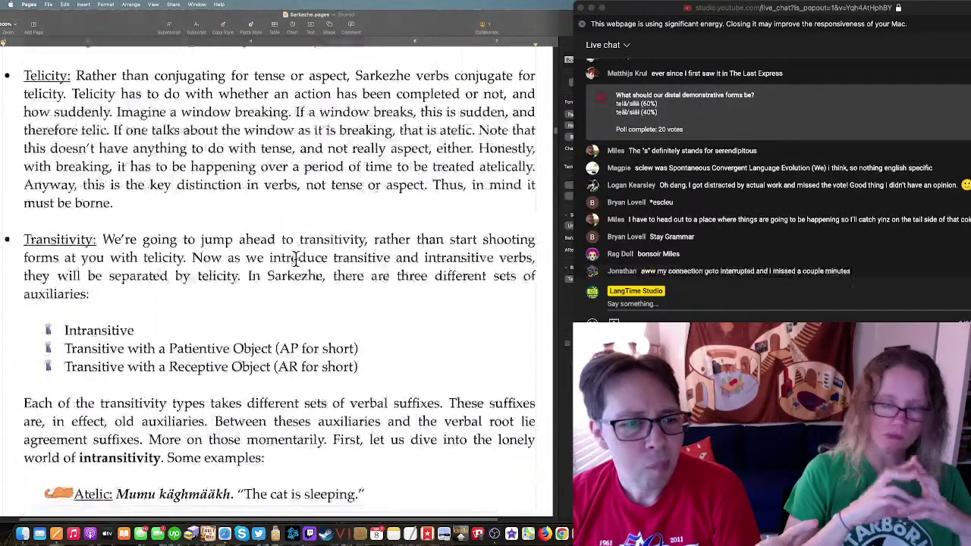
pyautogui.scroll(-20, 295, 259)
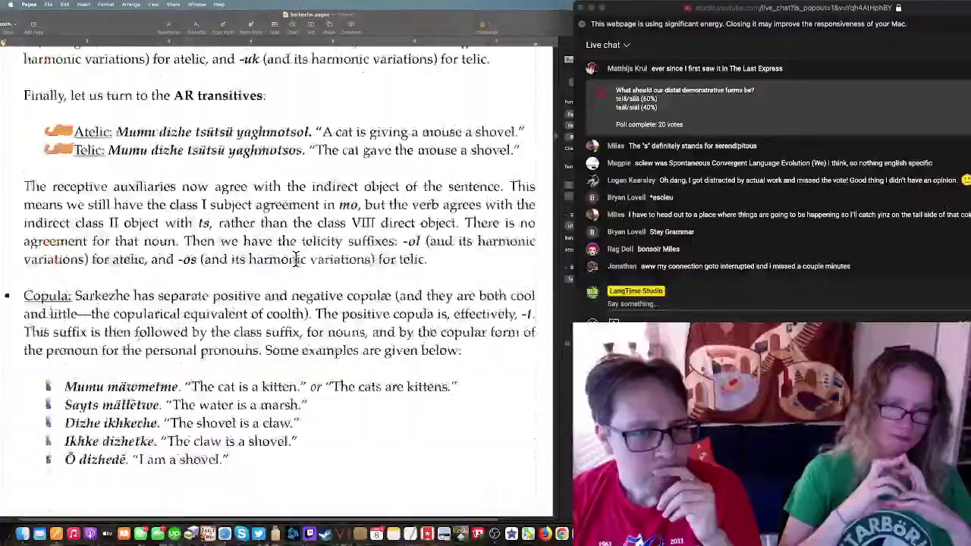
pyautogui.scroll(-20, 295, 258)
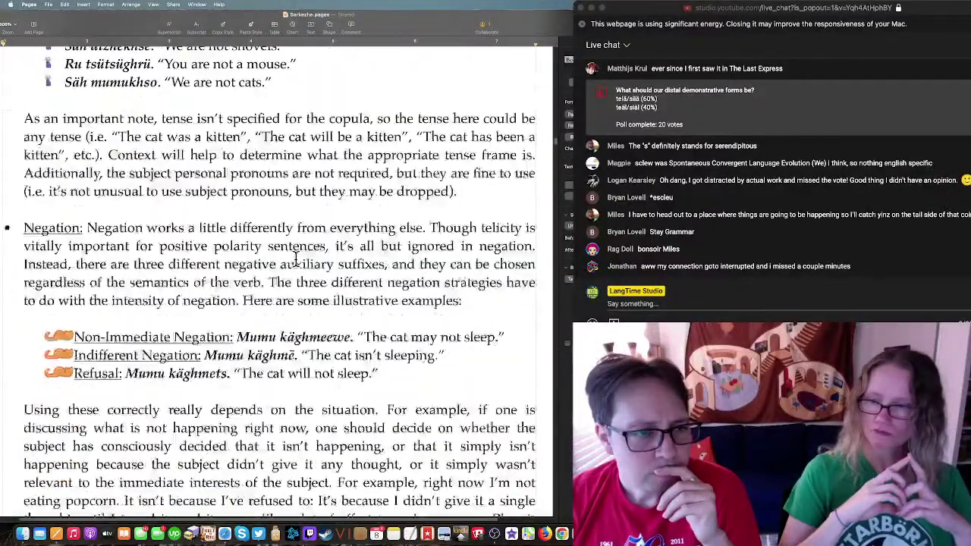
pyautogui.scroll(-20, 296, 259)
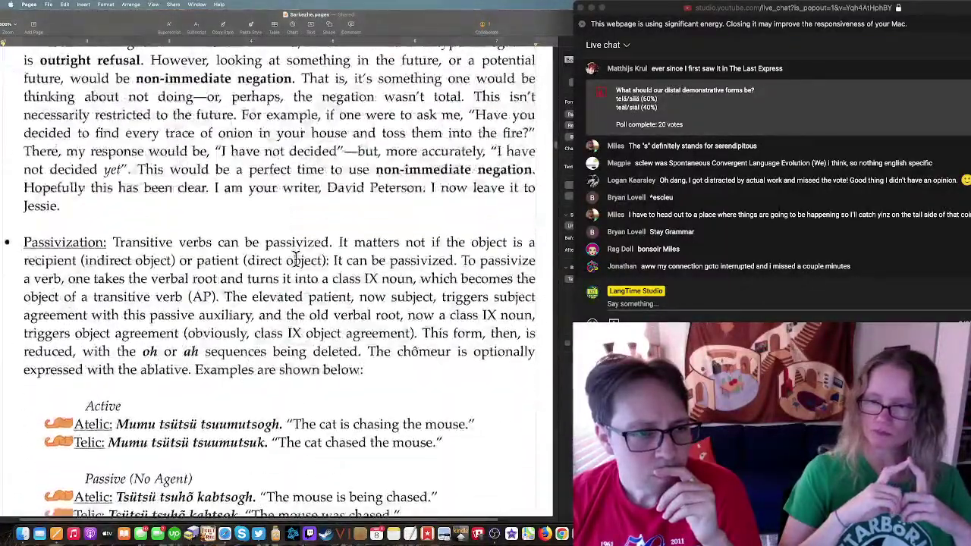
pyautogui.scroll(7, 296, 259)
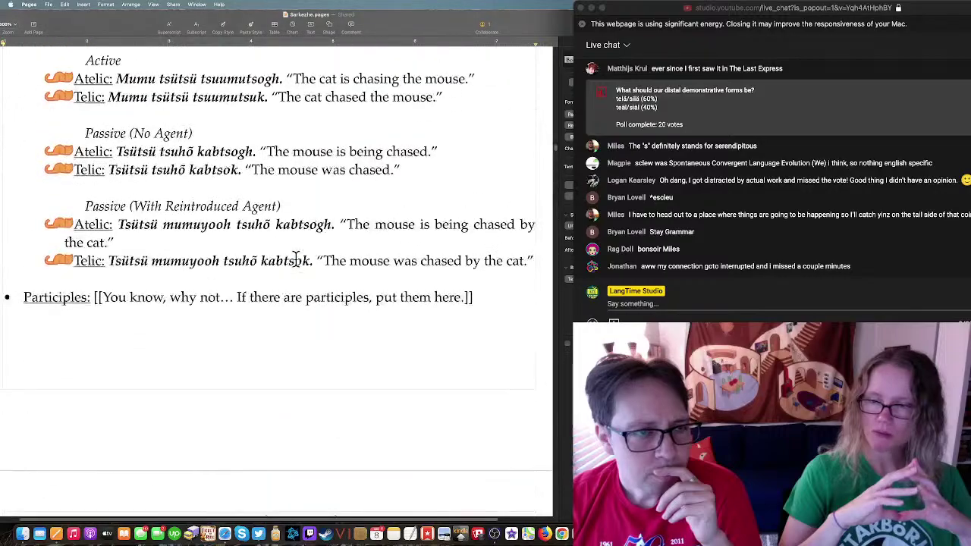
pyautogui.scroll(-7, 295, 259)
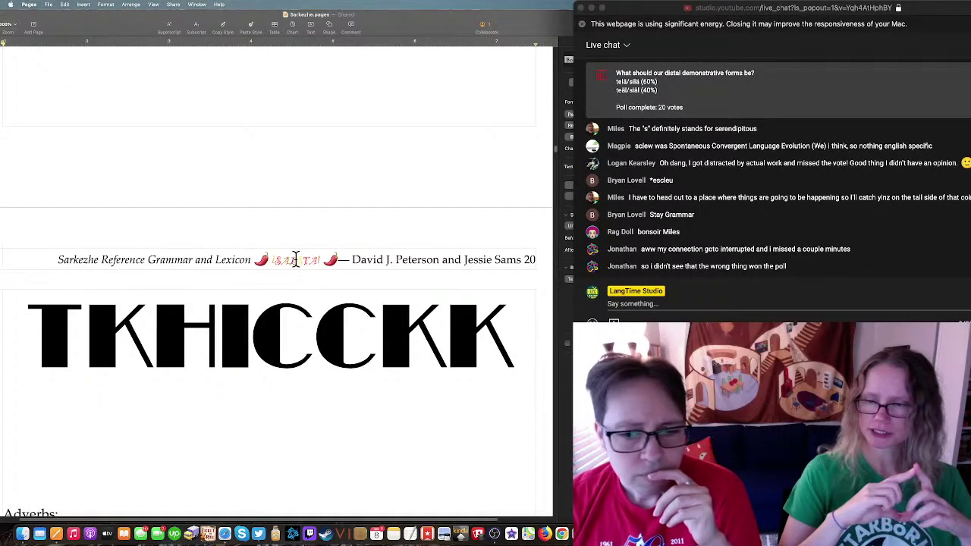
pyautogui.scroll(-3, 295, 259)
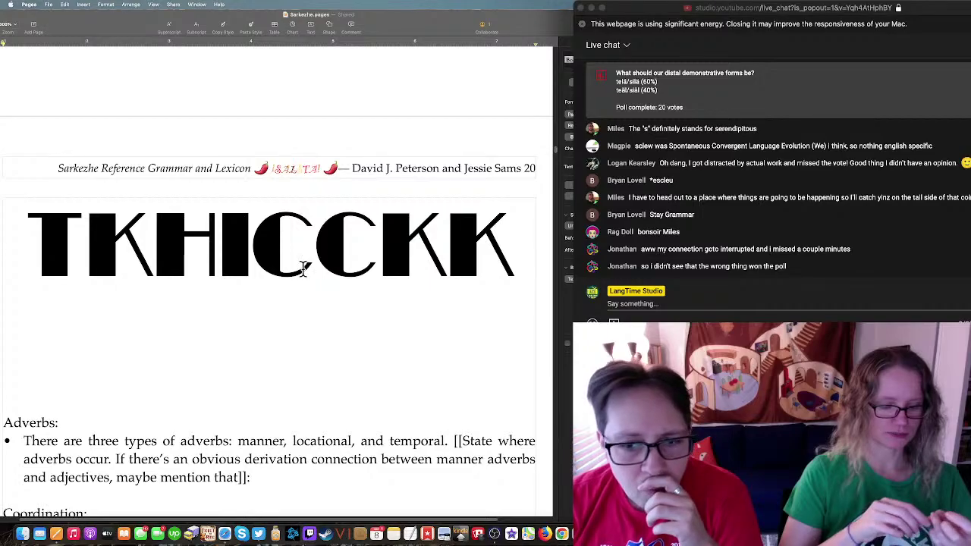
pyautogui.scroll(-20, 345, 269)
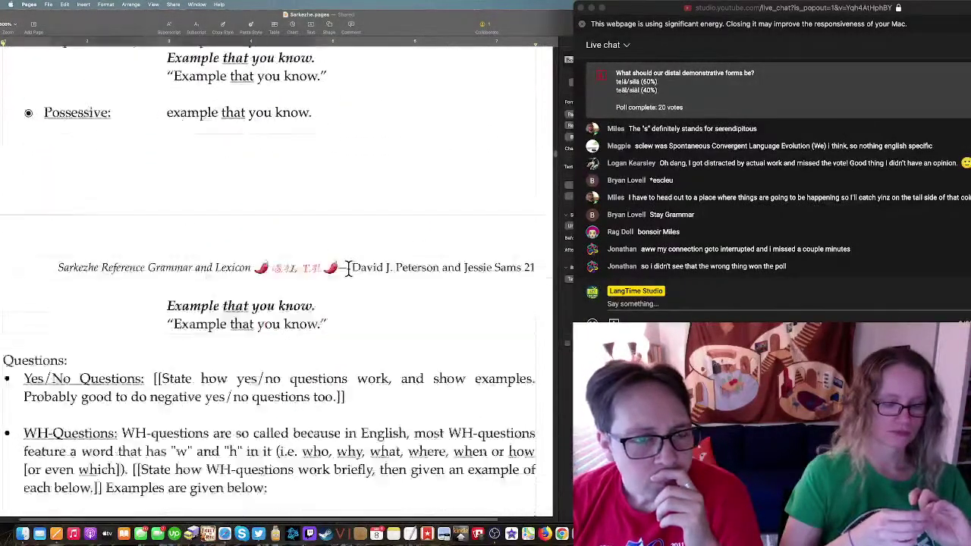
pyautogui.scroll(-20, 348, 269)
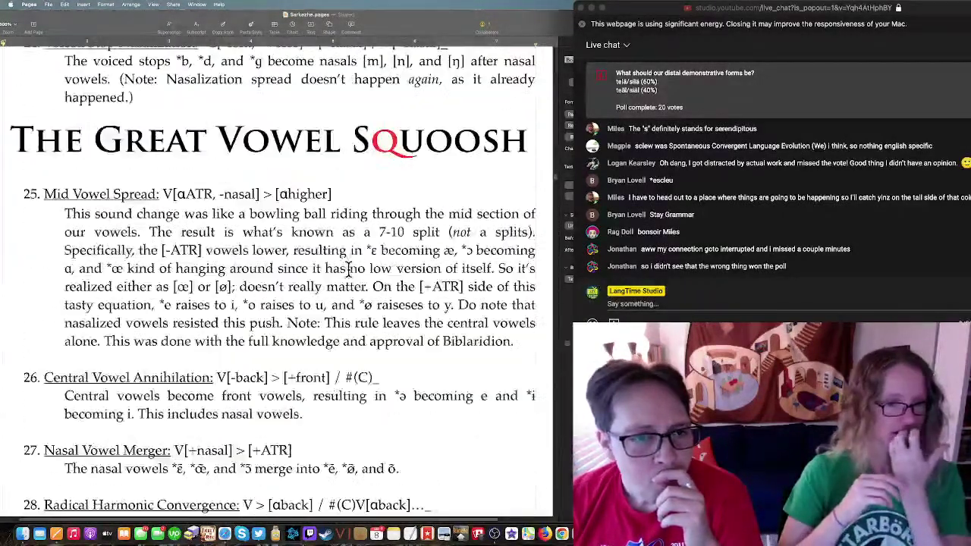
pyautogui.scroll(-20, 348, 269)
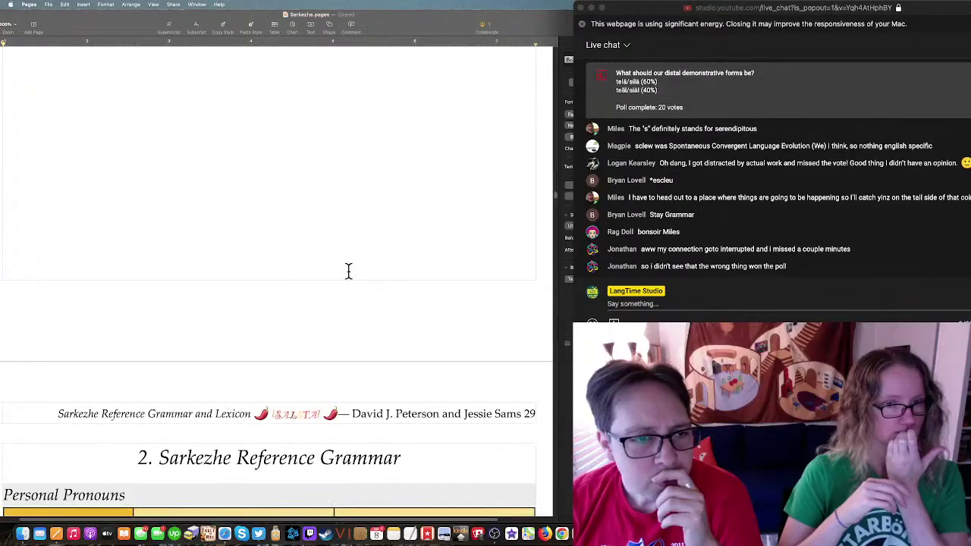
pyautogui.scroll(-20, 348, 271)
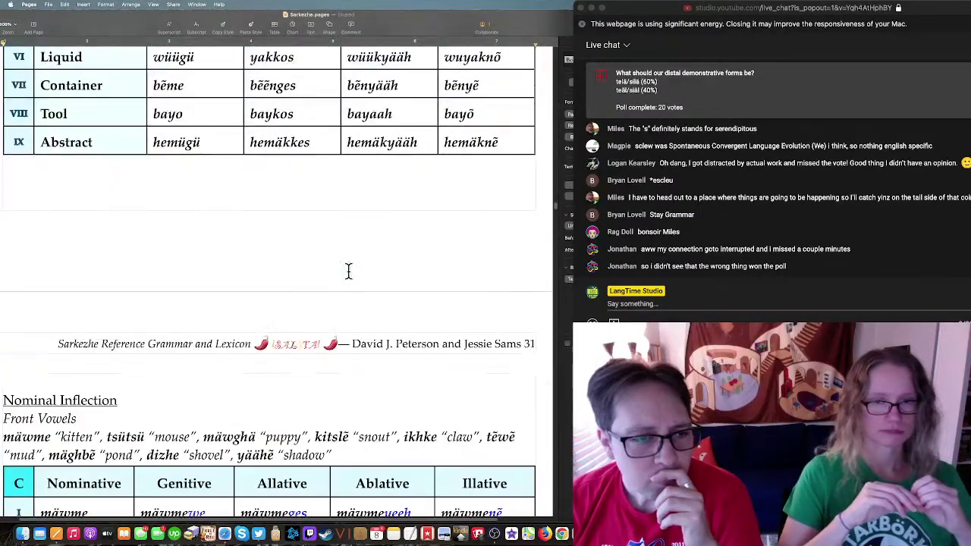
# Step: Examine the front-vowel and back-vowel Nominal Inflection tables and the Nominal Derivation table
pyautogui.scroll(5, 348, 272)
pyautogui.scroll(-10, 348, 271)
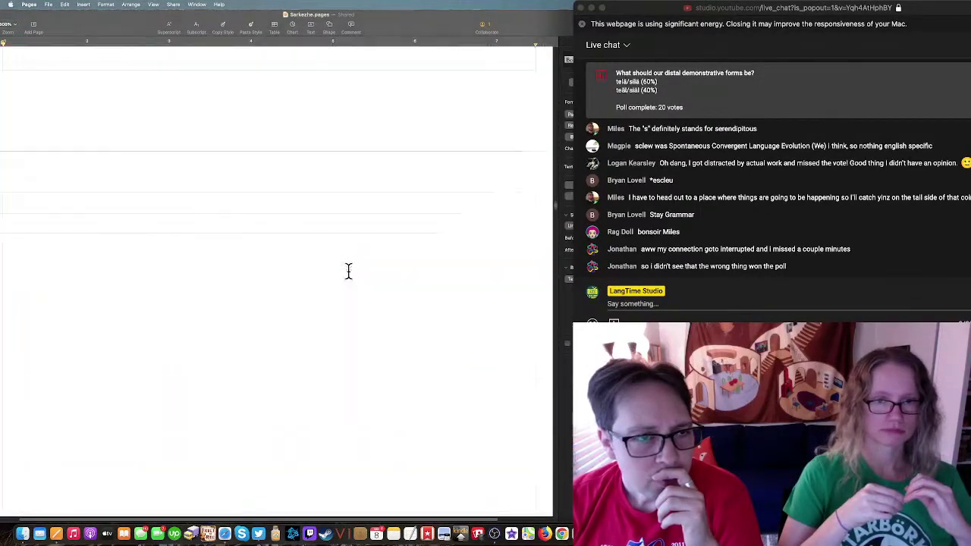
pyautogui.scroll(-5, 348, 272)
pyautogui.scroll(5, 348, 271)
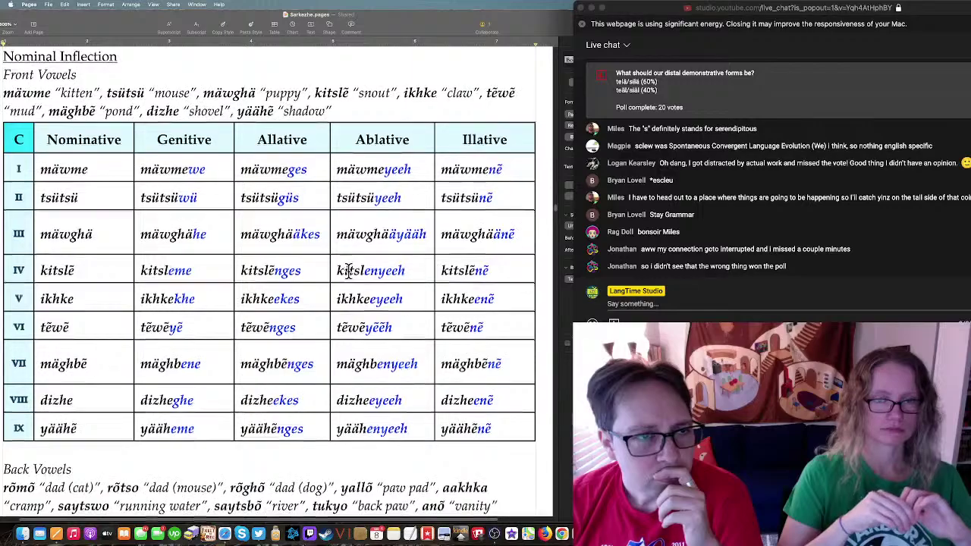
pyautogui.scroll(-4, 348, 272)
pyautogui.scroll(-15, 348, 271)
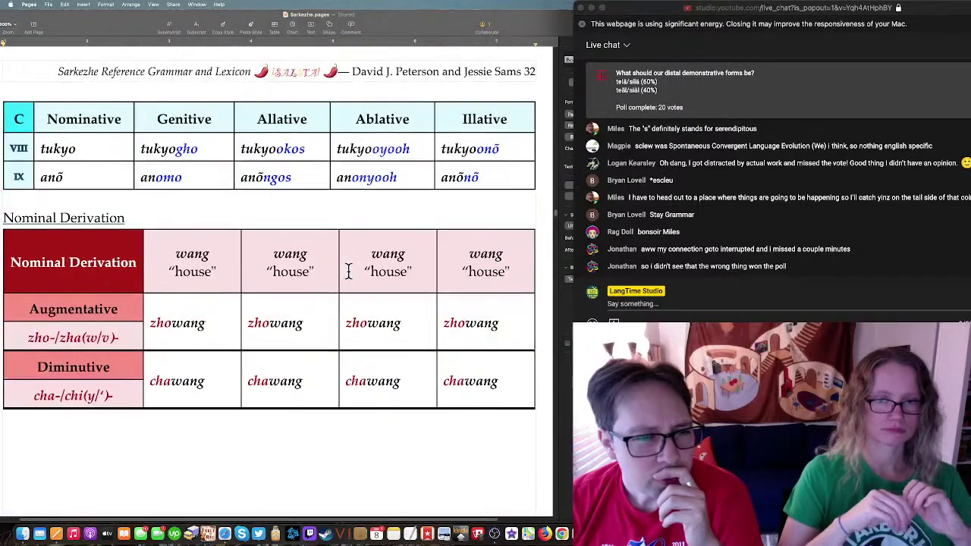
pyautogui.scroll(2, 348, 272)
pyautogui.scroll(3, 348, 272)
pyautogui.scroll(1, 348, 271)
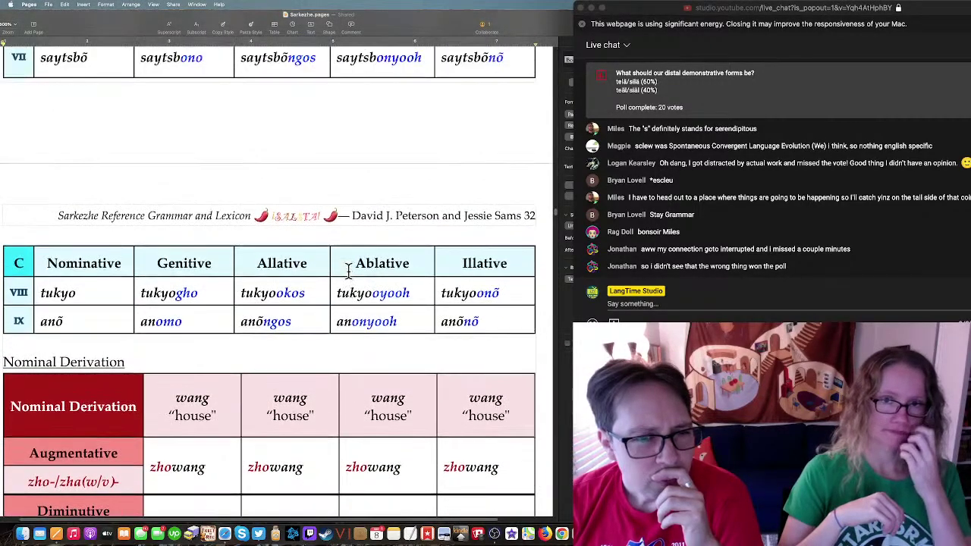
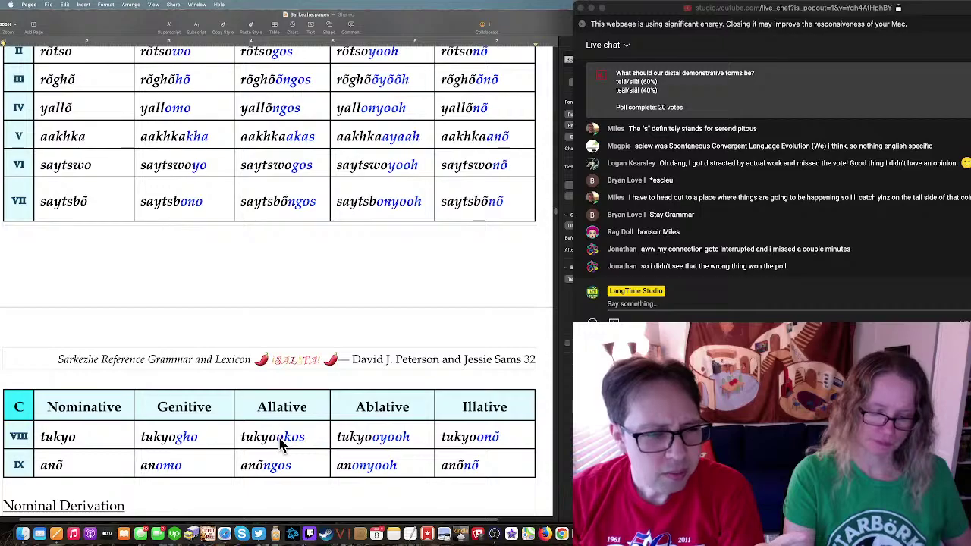
# Step: Compare the case forms of the class VIII noun "tukyo" with the other classes in the back-vowel inflection table
pyautogui.scroll(5, 334, 296)
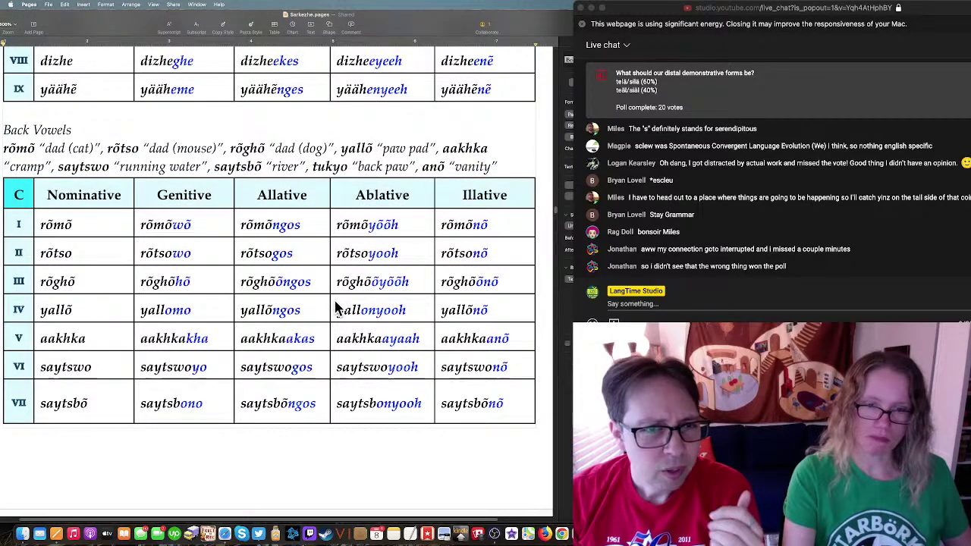
pyautogui.scroll(-8, 336, 310)
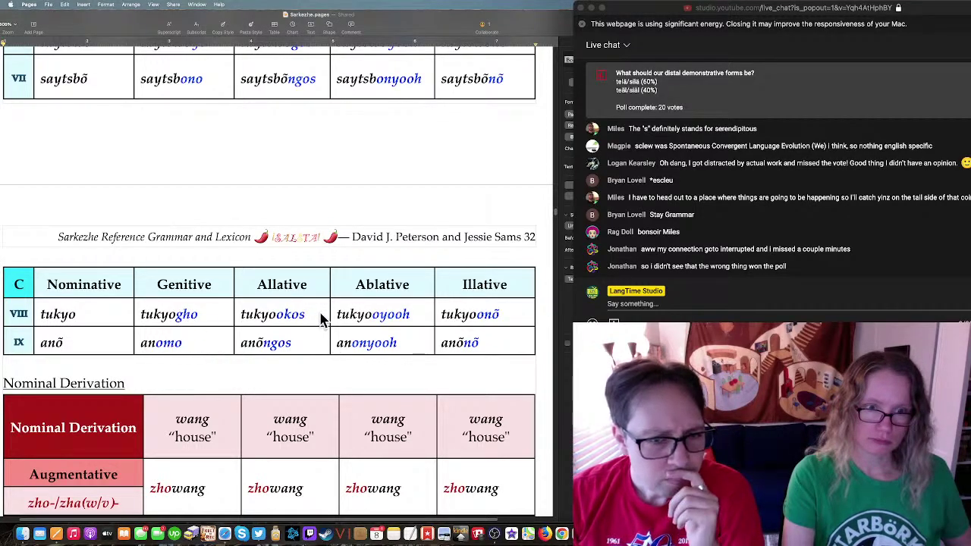
pyautogui.click(295, 317)
pyautogui.moveTo(283, 317); pyautogui.dragTo(270, 318)
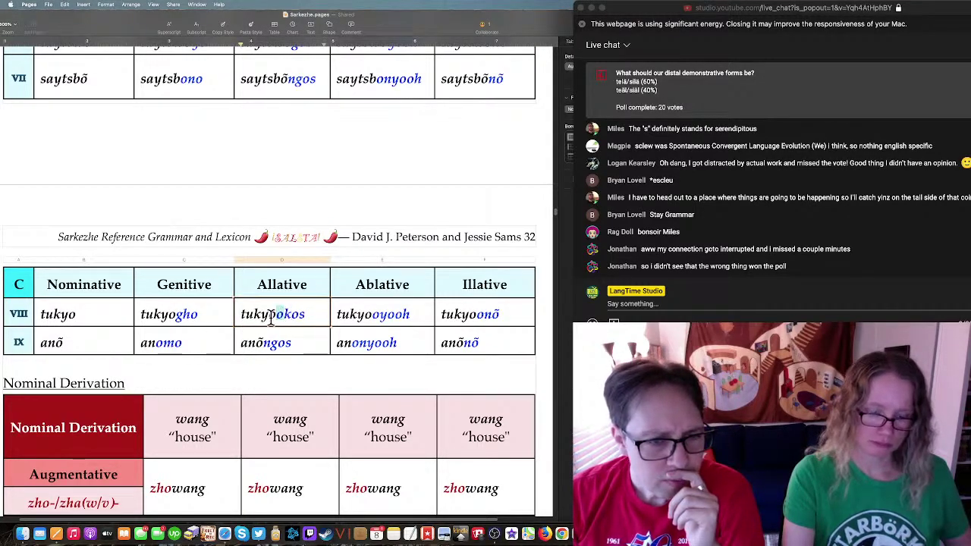
pyautogui.click(337, 327)
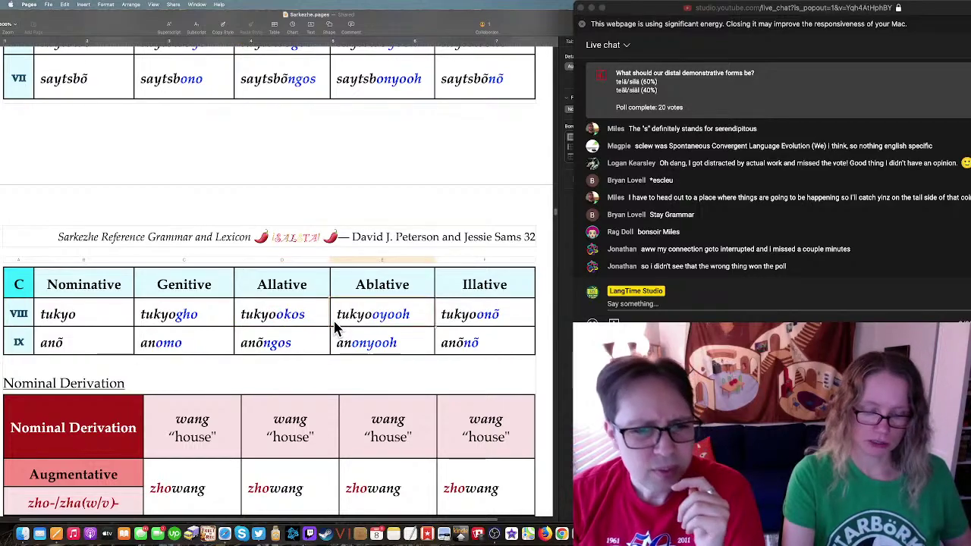
pyautogui.click(337, 318)
pyautogui.scroll(5, 336, 318)
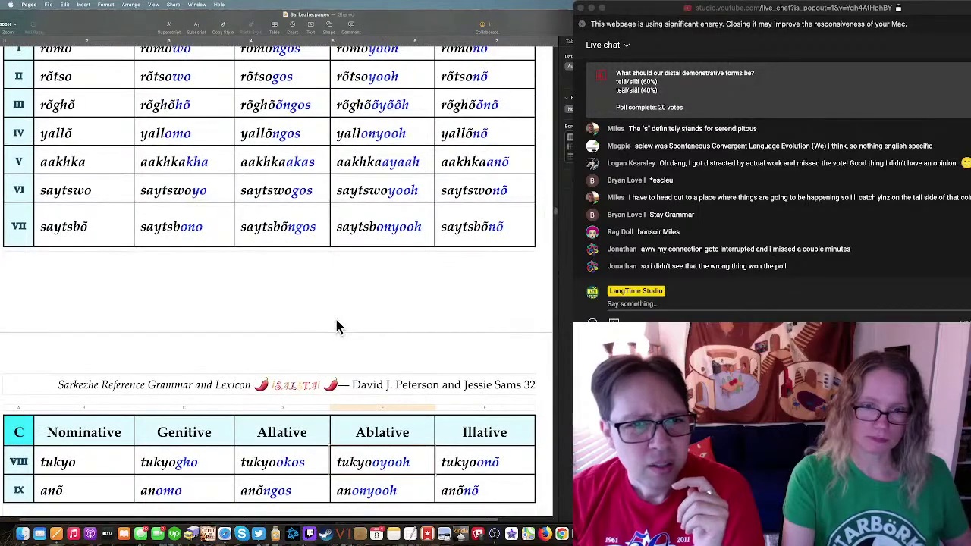
pyautogui.click(96, 458)
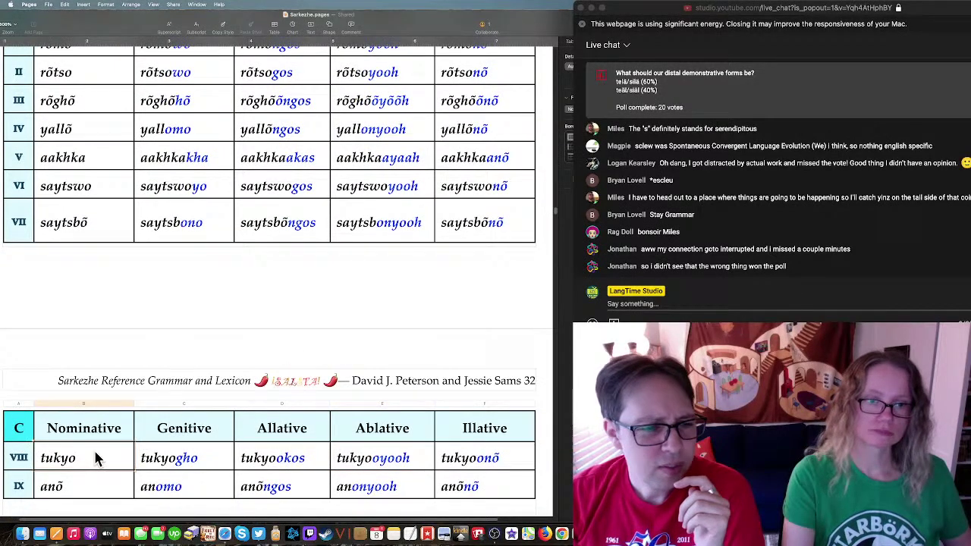
pyautogui.hotkey('shift', 'Left')
pyautogui.hotkey('shift', 'Left')
pyautogui.click(172, 445)
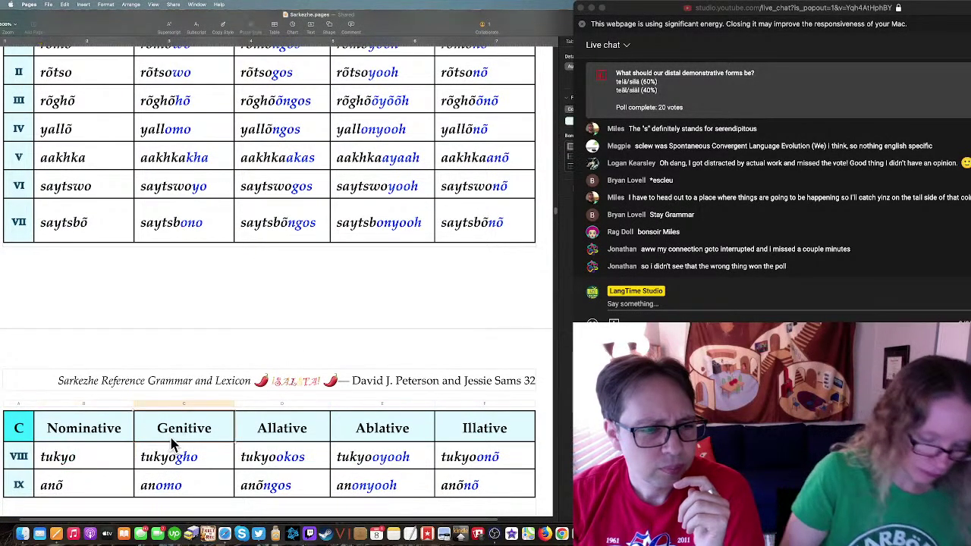
# Step: Check the front-vowel inflection table and search the document for "paw" to reach the word's etymology entries
pyautogui.scroll(15, 173, 444)
pyautogui.scroll(-2, 171, 446)
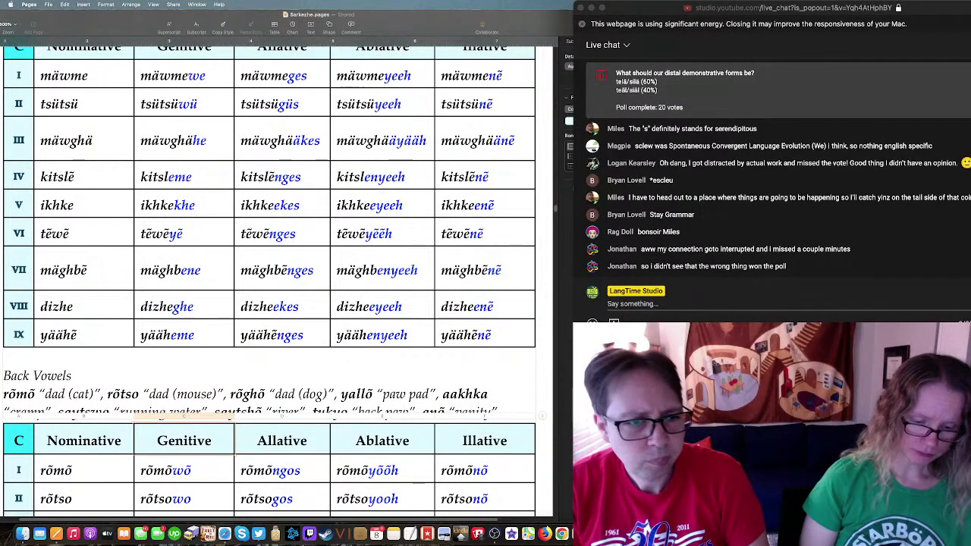
pyautogui.press('super+g')
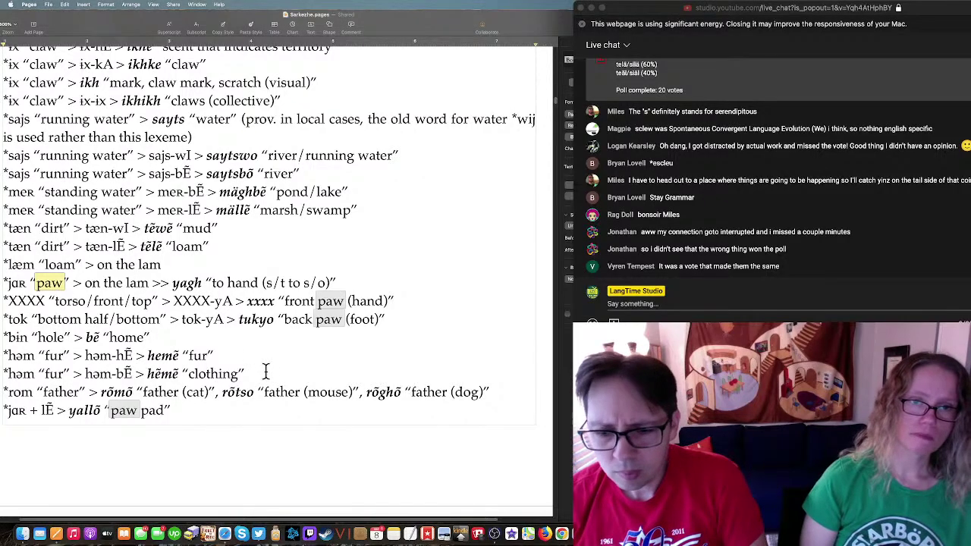
# Step: Return to the Sarkezhe grammar's etymology list and copy the root "jɑʀ" from the "paw" entry
pyautogui.press('super+Tab')
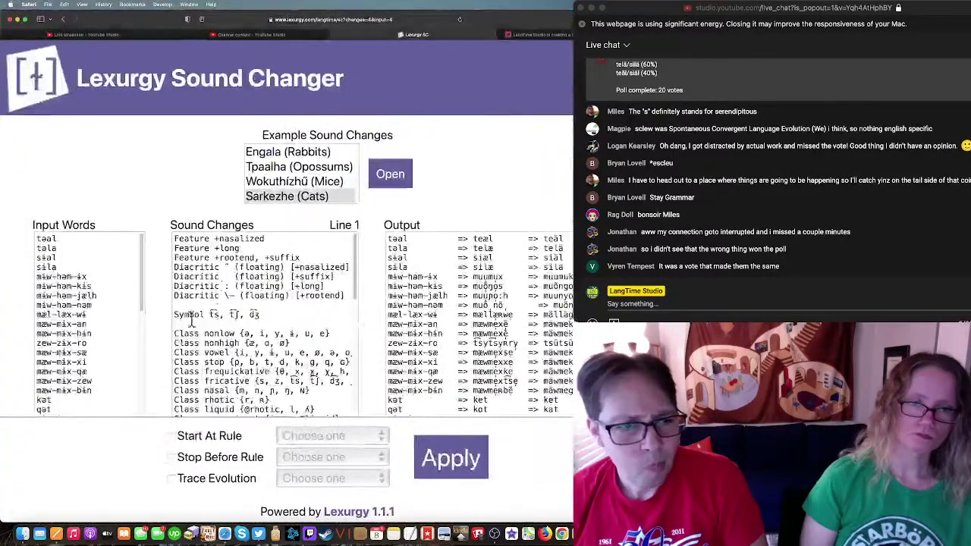
pyautogui.hotkey('ctrl', 'Up')
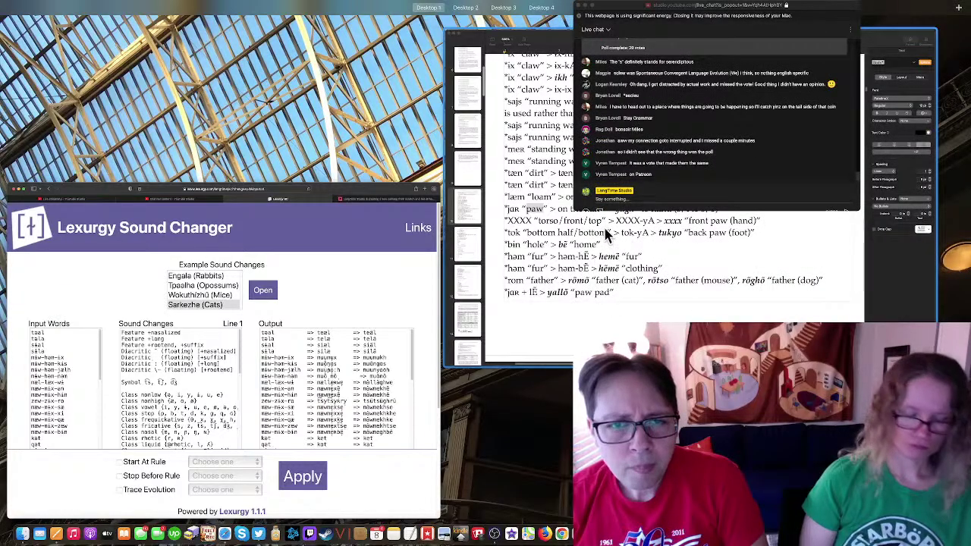
pyautogui.click(606, 234)
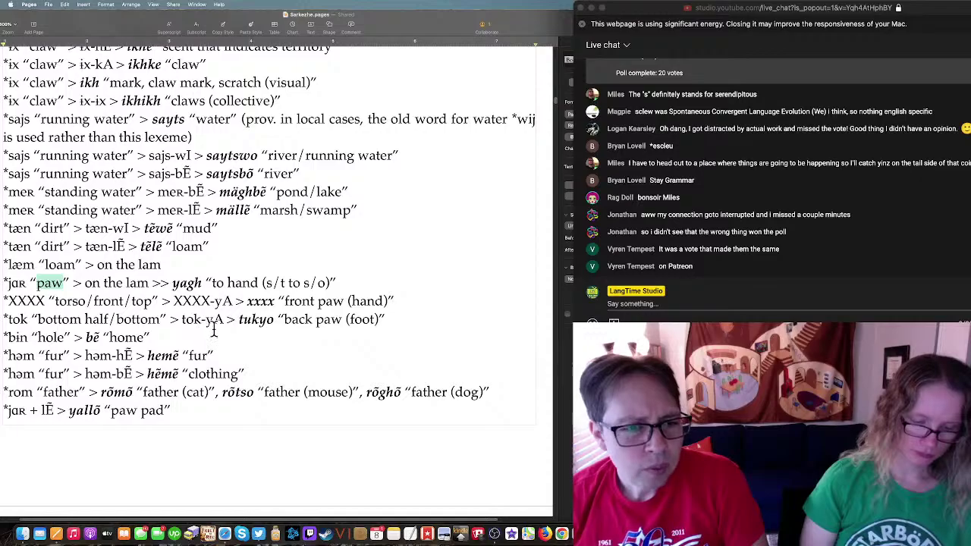
pyautogui.click(25, 283)
pyautogui.doubleClick(25, 283)
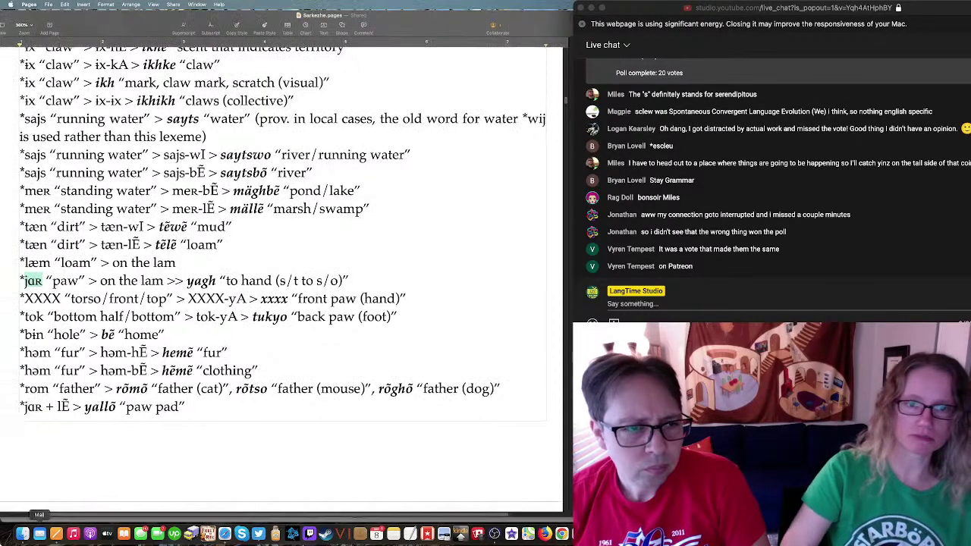
# Step: Switch to Lexurgy Sound Changer, replace the first input word with "tok-jɑʀ-kɨs", and apply the sound changes to check its output
pyautogui.hotkey('ctrl', 'Up')
pyautogui.click(82, 225)
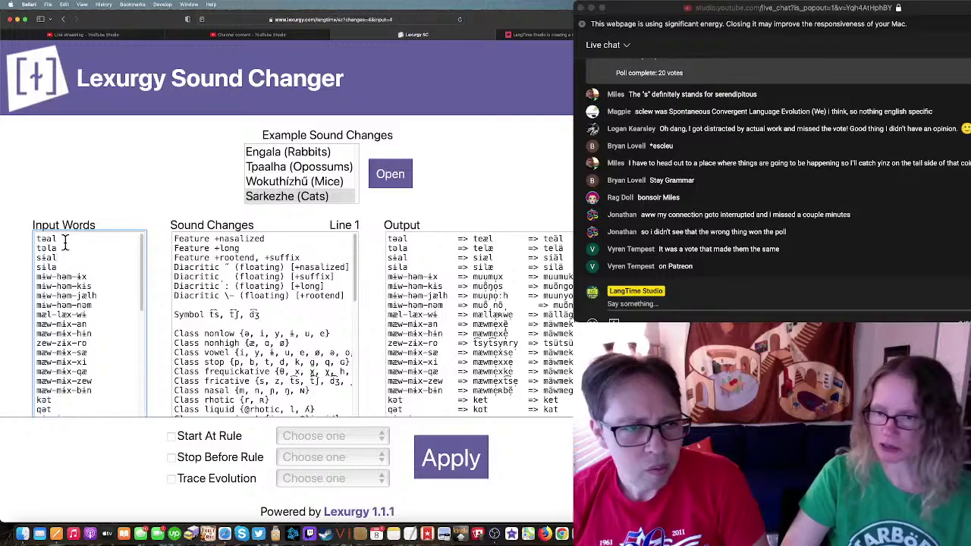
pyautogui.doubleClick(65, 239)
pyautogui.write('tok-')
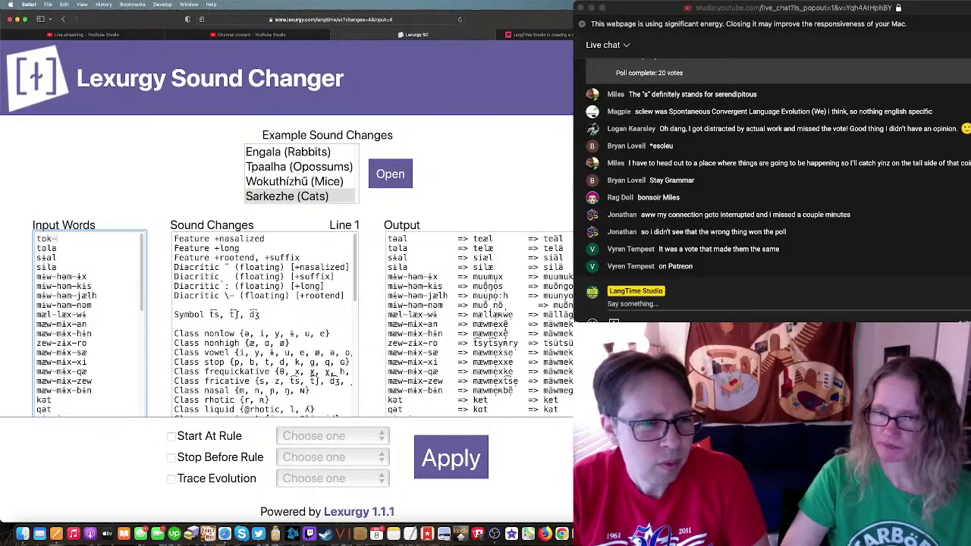
pyautogui.write('jɑʀ')
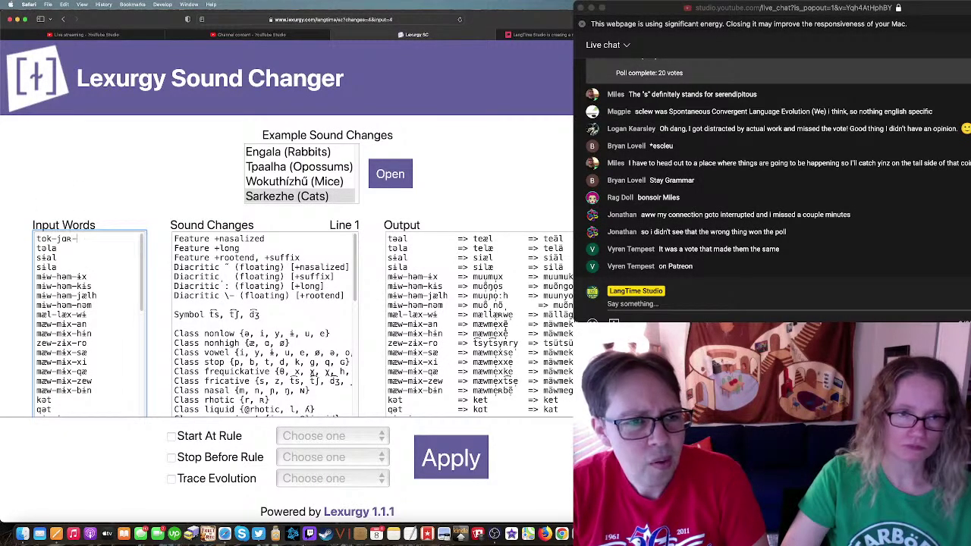
pyautogui.write('-k')
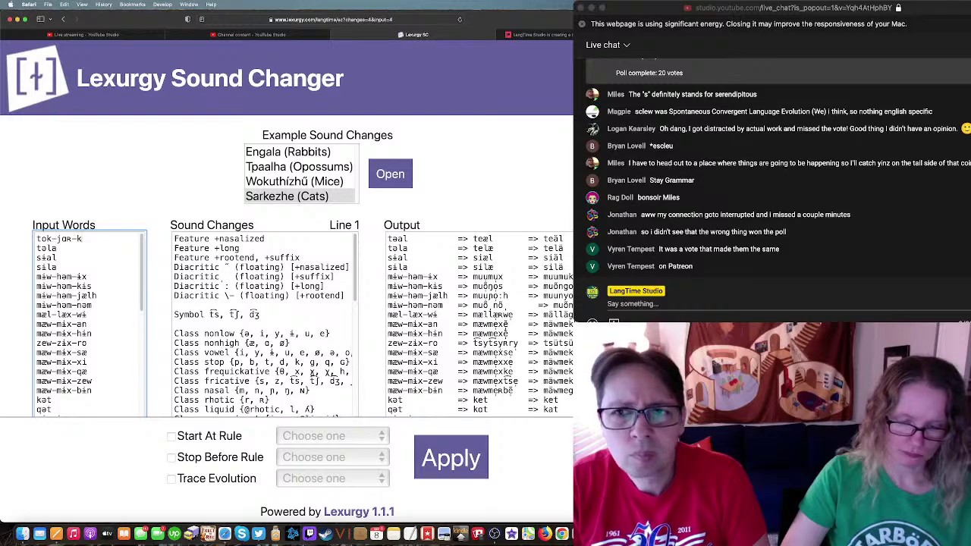
pyautogui.write('ɨs')
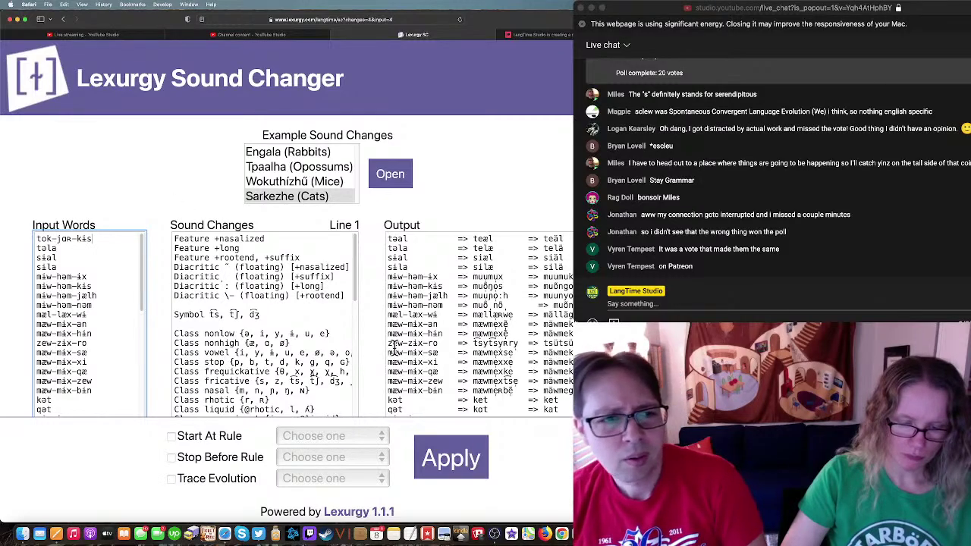
pyautogui.click(447, 457)
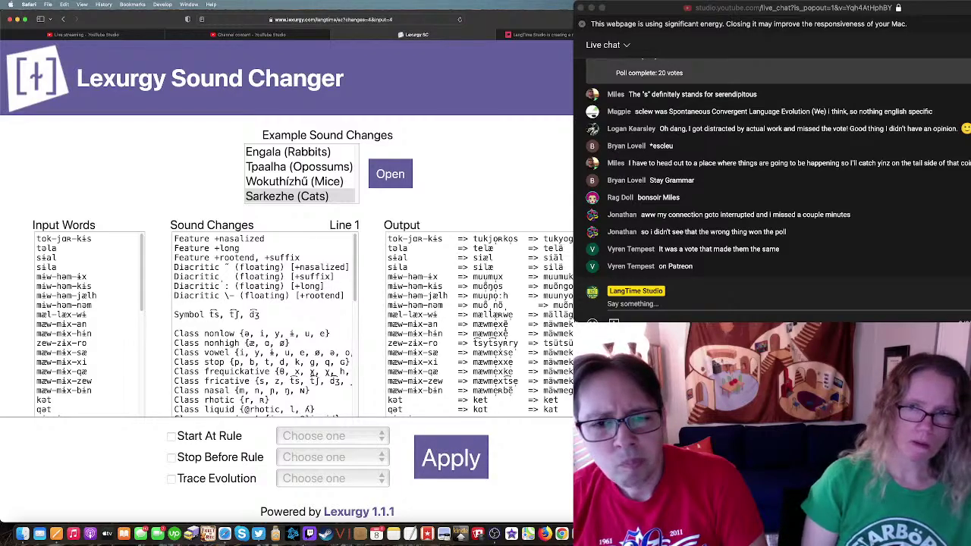
pyautogui.click(570, 237)
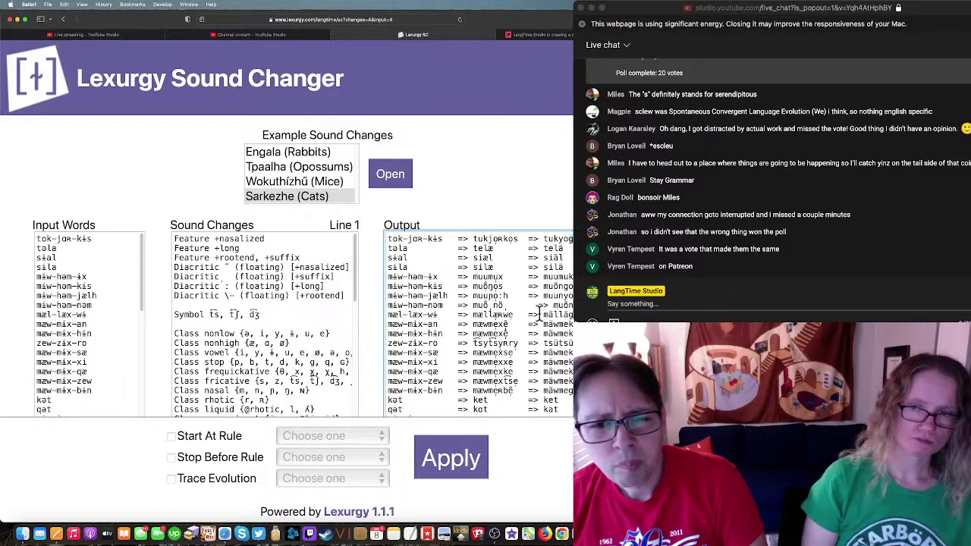
# Step: Back in the Pages grammar, compare the allative form of class VIII "tukyo" with those of classes I to VII in the back-vowel table
pyautogui.hotkey('ctrl', 'Up')
pyautogui.click(495, 204)
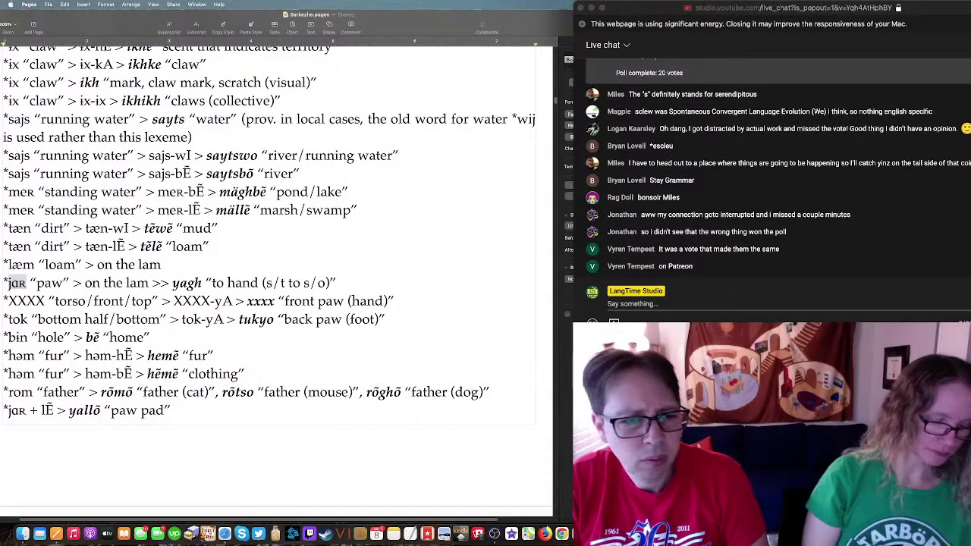
pyautogui.press('super+g')
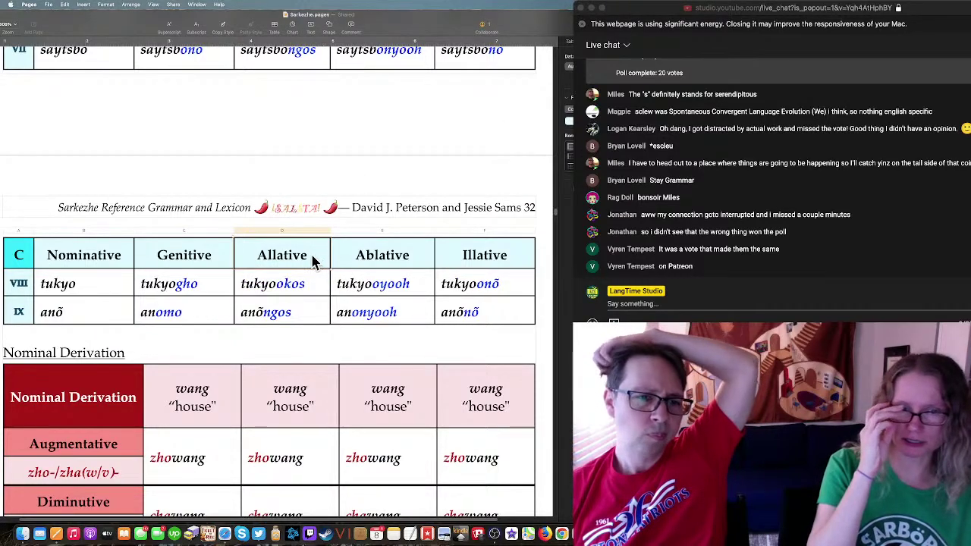
pyautogui.scroll(4, 311, 269)
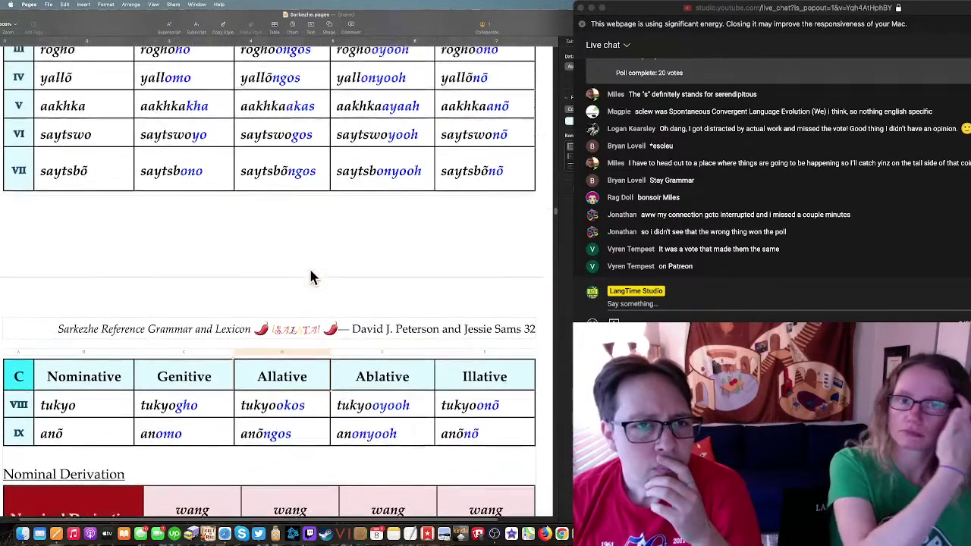
pyautogui.scroll(4, 311, 275)
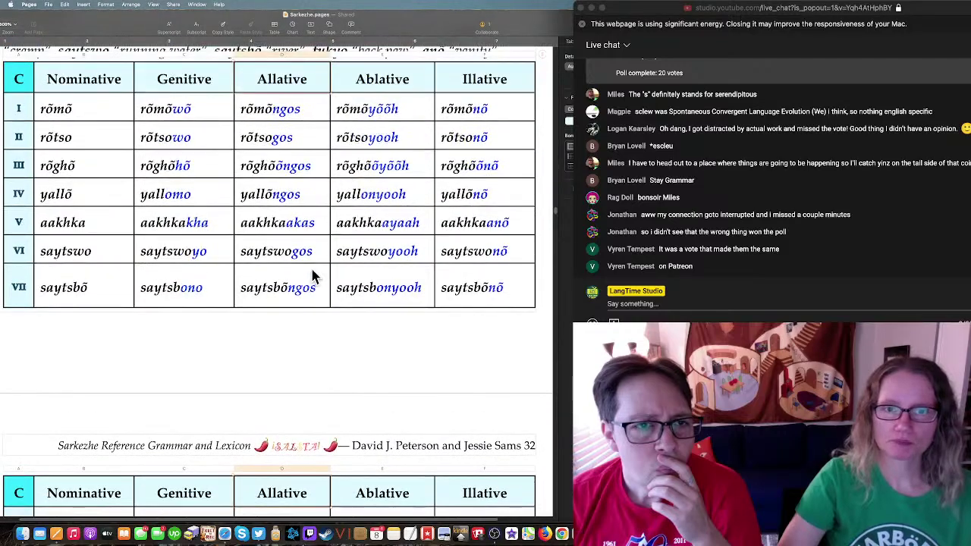
pyautogui.doubleClick(288, 167)
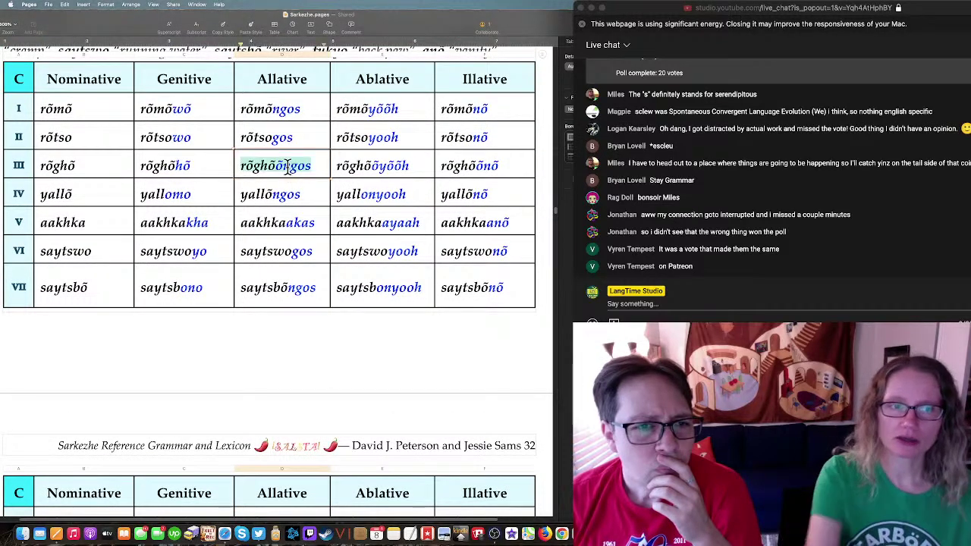
pyautogui.click(295, 226)
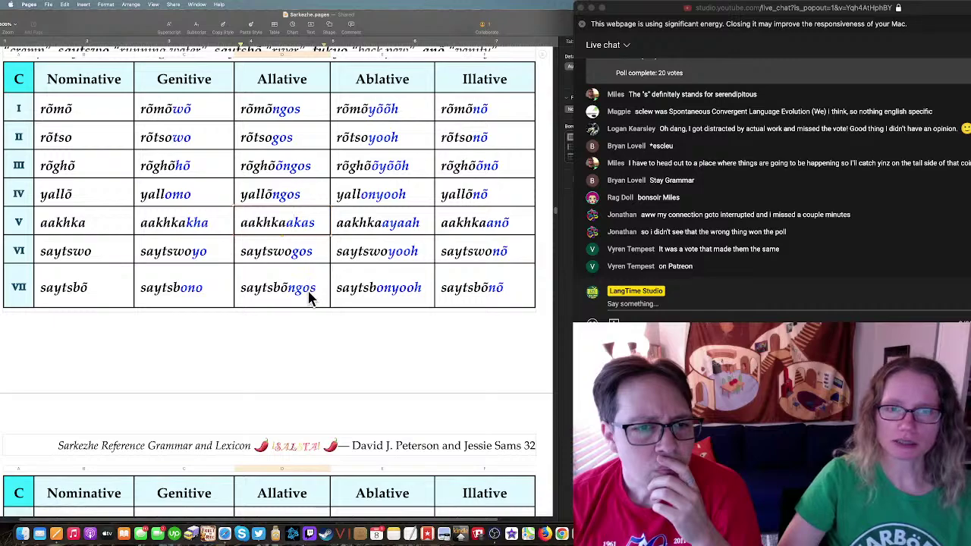
pyautogui.scroll(-1, 309, 286)
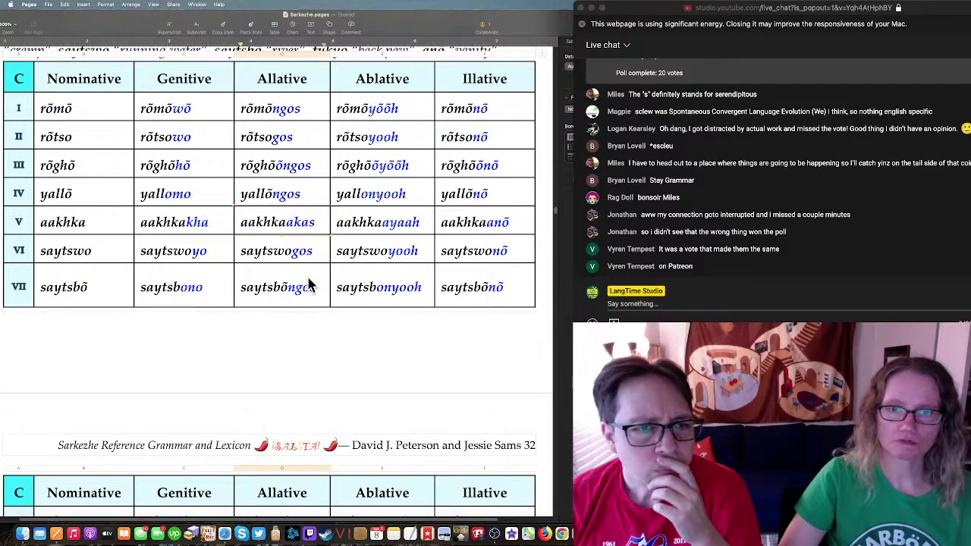
pyautogui.scroll(-4, 308, 286)
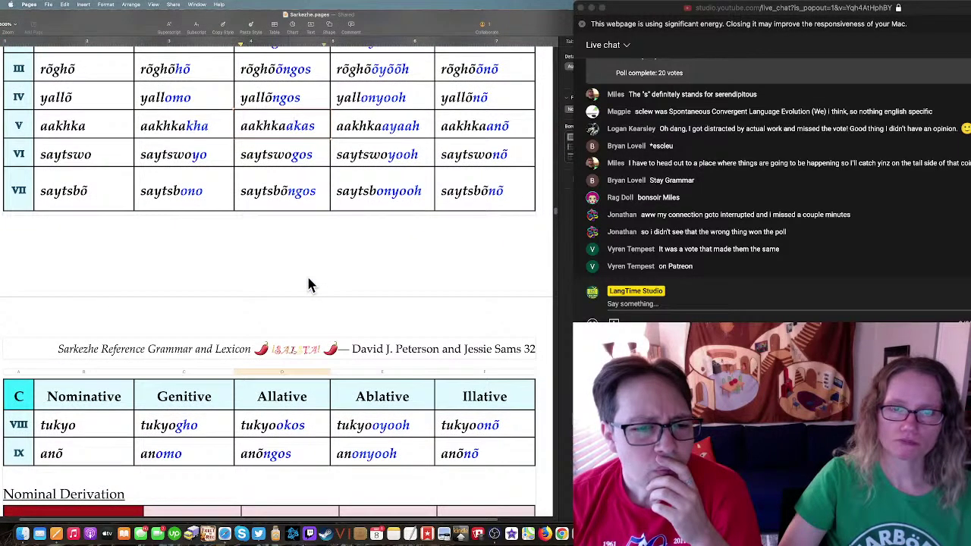
pyautogui.scroll(2, 309, 285)
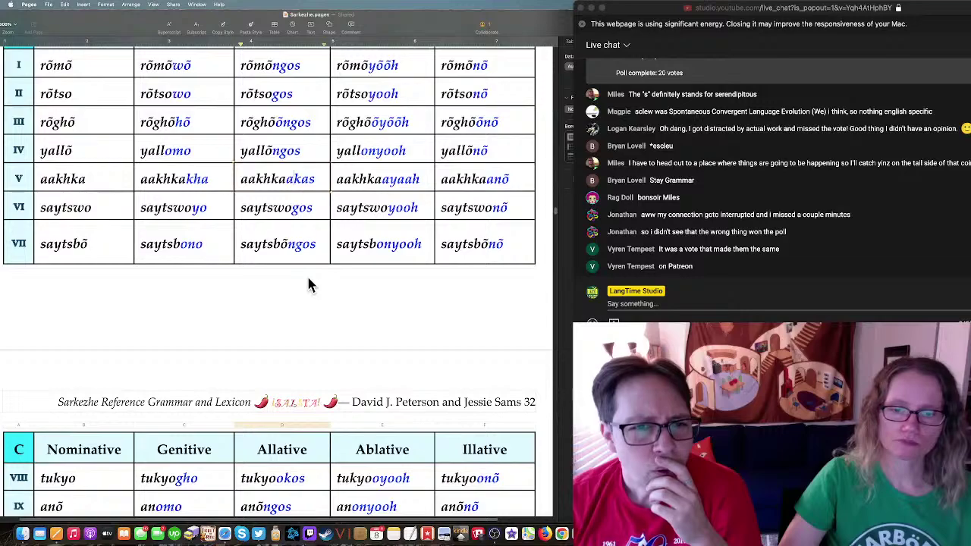
pyautogui.scroll(1, 309, 285)
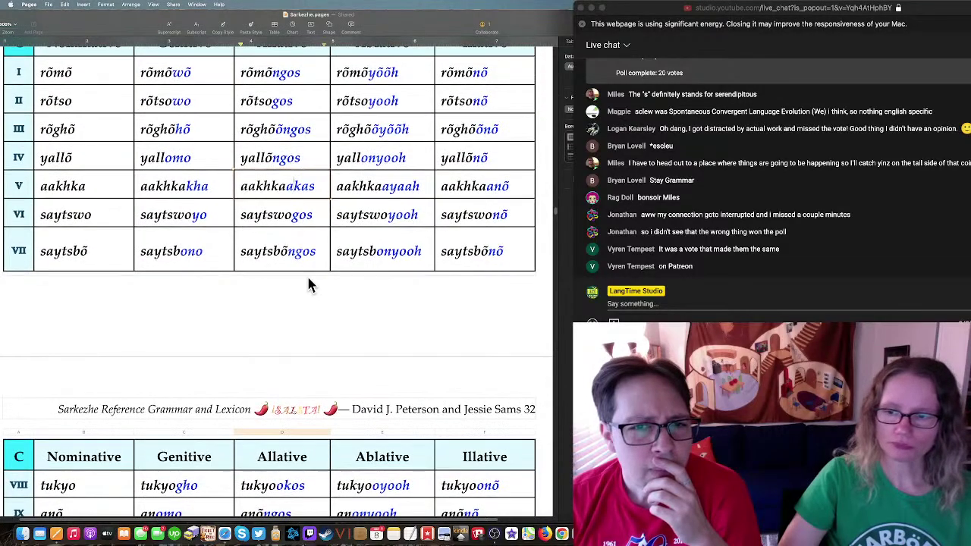
pyautogui.scroll(-2, 309, 285)
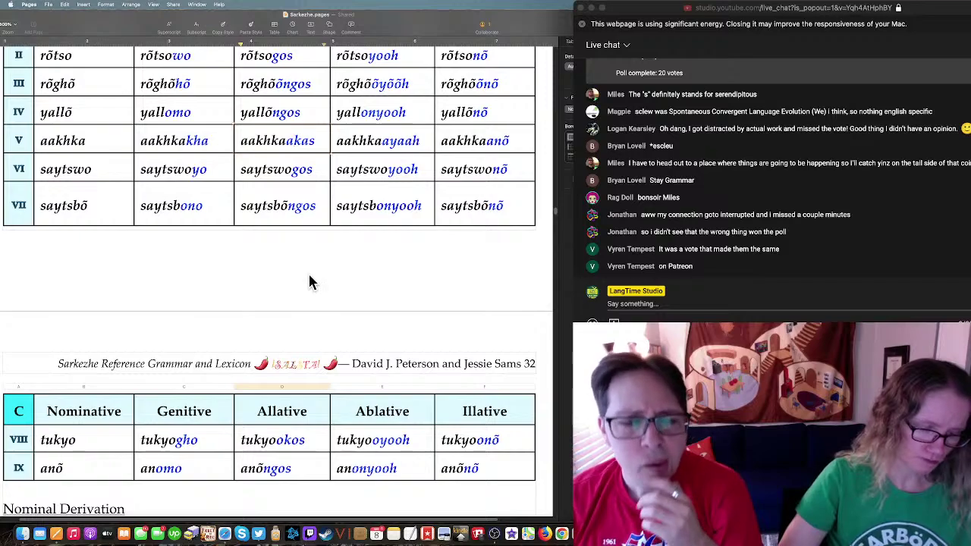
pyautogui.scroll(2, 316, 275)
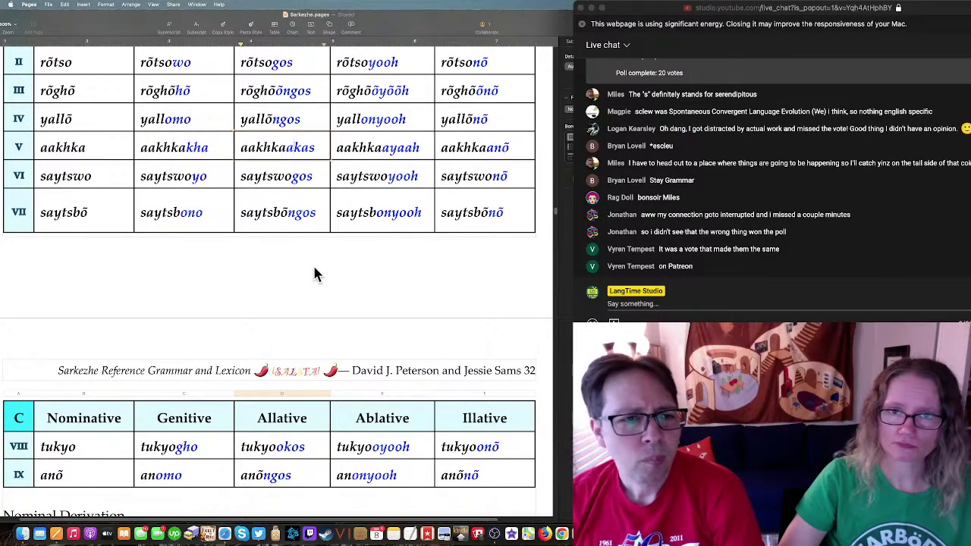
pyautogui.scroll(6, 317, 274)
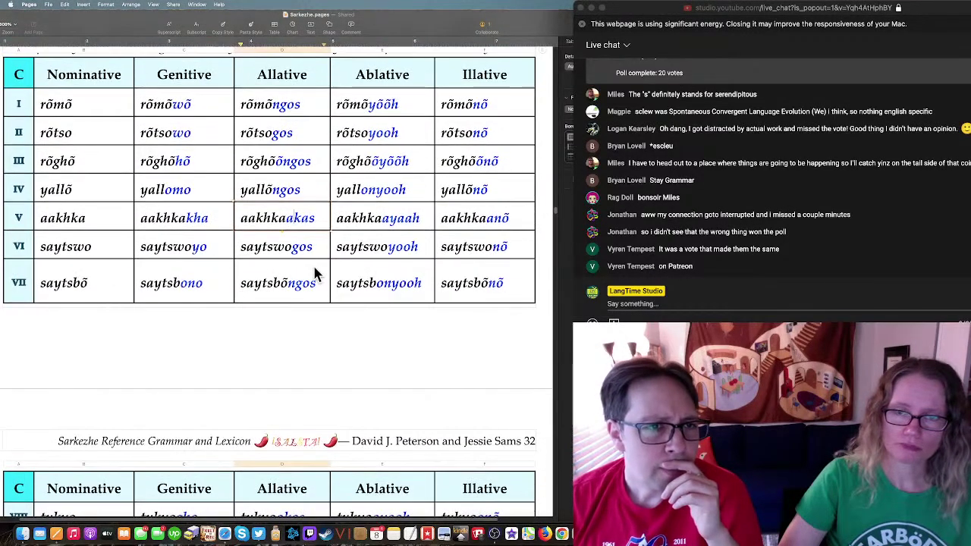
pyautogui.scroll(-9, 315, 269)
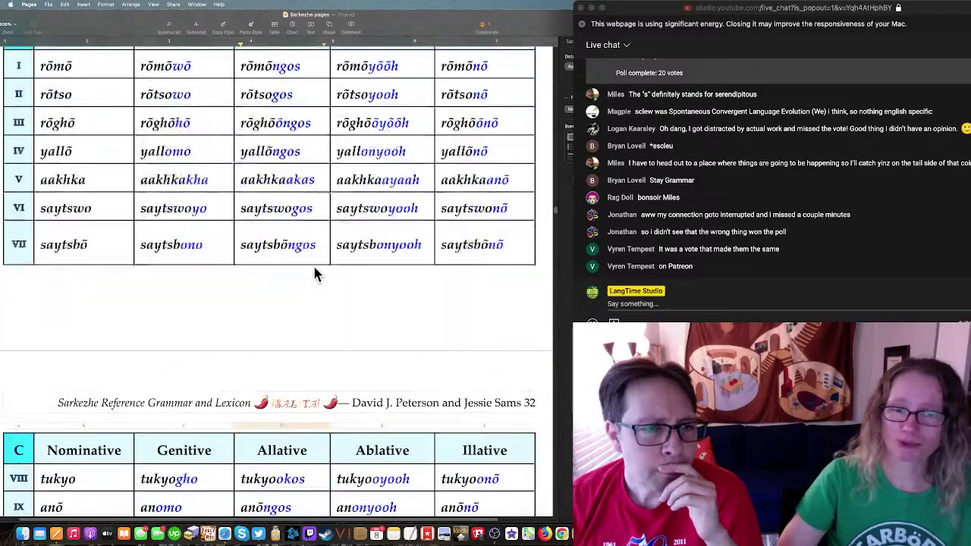
pyautogui.scroll(2, 315, 269)
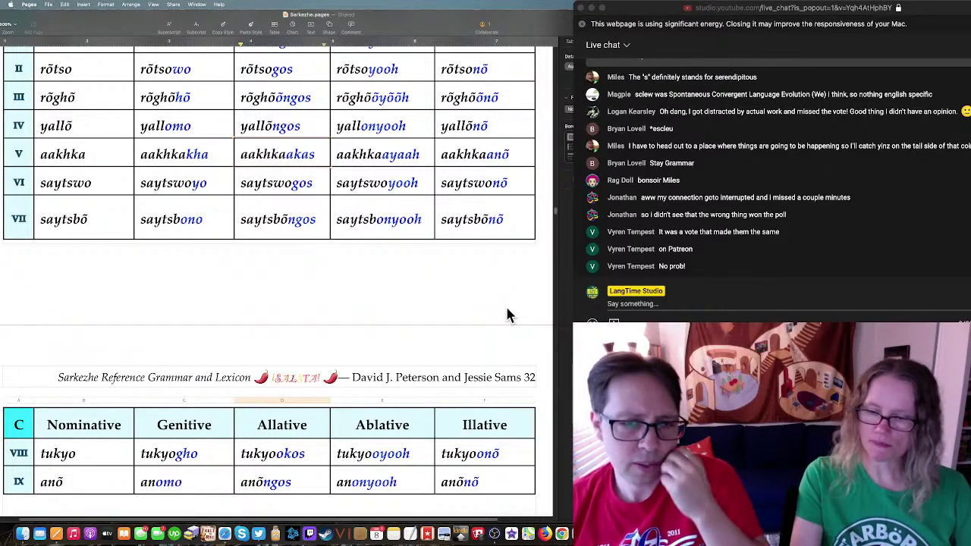
# Step: Review the Demonstratives section and its proximal and distal table, continuing down to the copula examples under Verbs
pyautogui.scroll(15, 506, 305)
pyautogui.scroll(20, 508, 316)
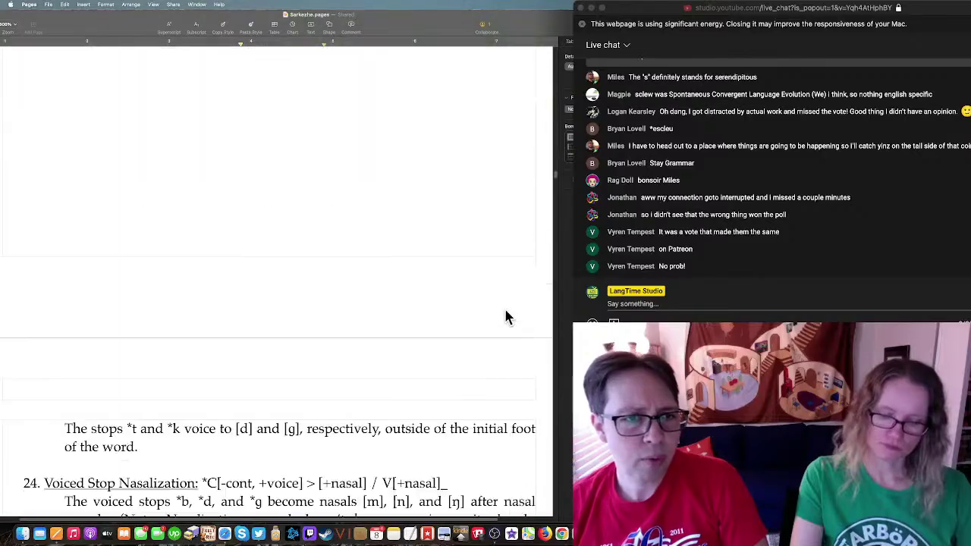
pyautogui.scroll(20, 498, 313)
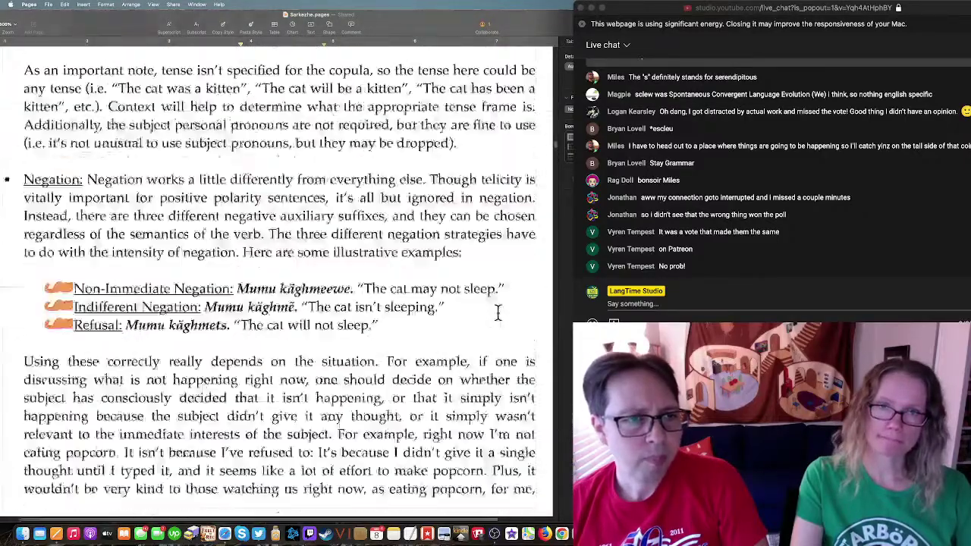
pyautogui.scroll(10, 498, 313)
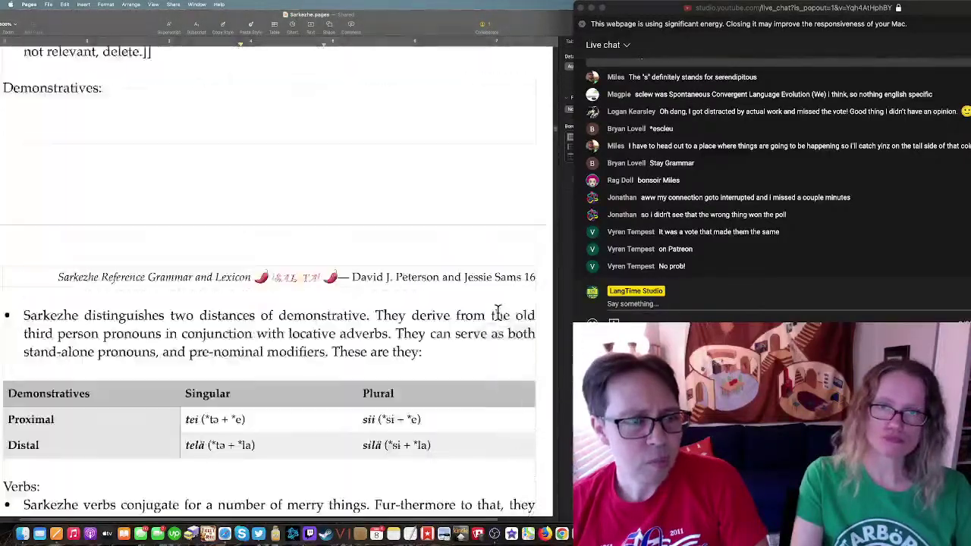
pyautogui.scroll(-8, 497, 313)
pyautogui.scroll(1, 497, 312)
pyautogui.scroll(2, 498, 312)
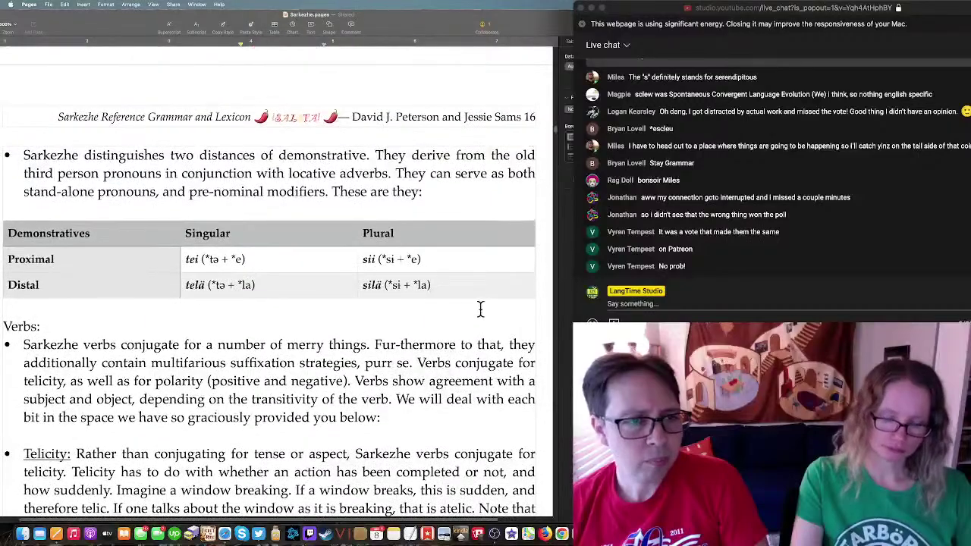
pyautogui.scroll(3, 394, 334)
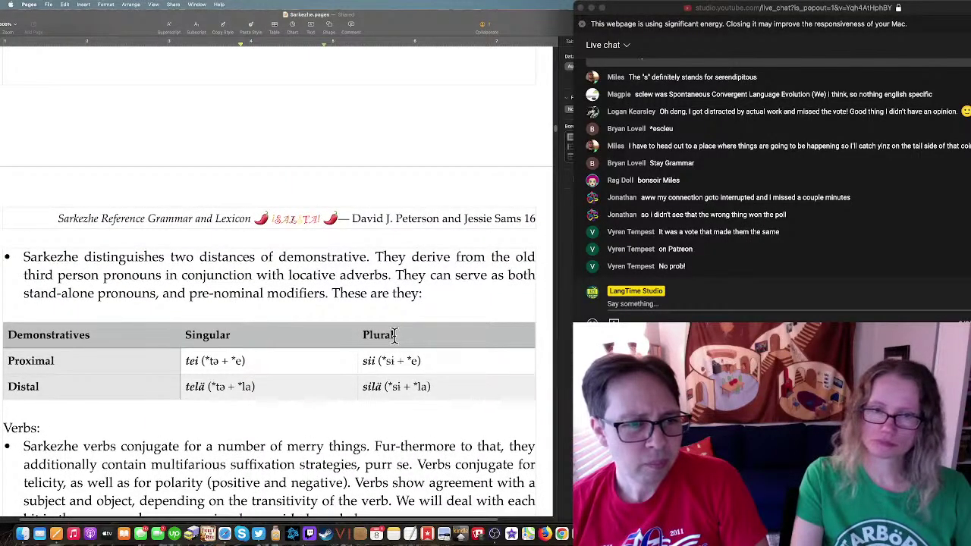
pyautogui.scroll(3, 345, 370)
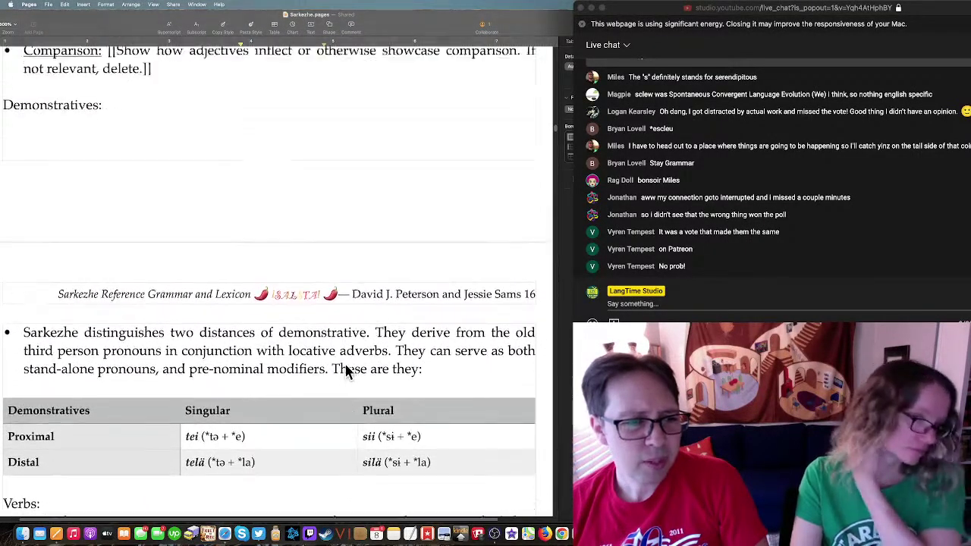
pyautogui.scroll(-6, 345, 367)
pyautogui.scroll(5, 345, 368)
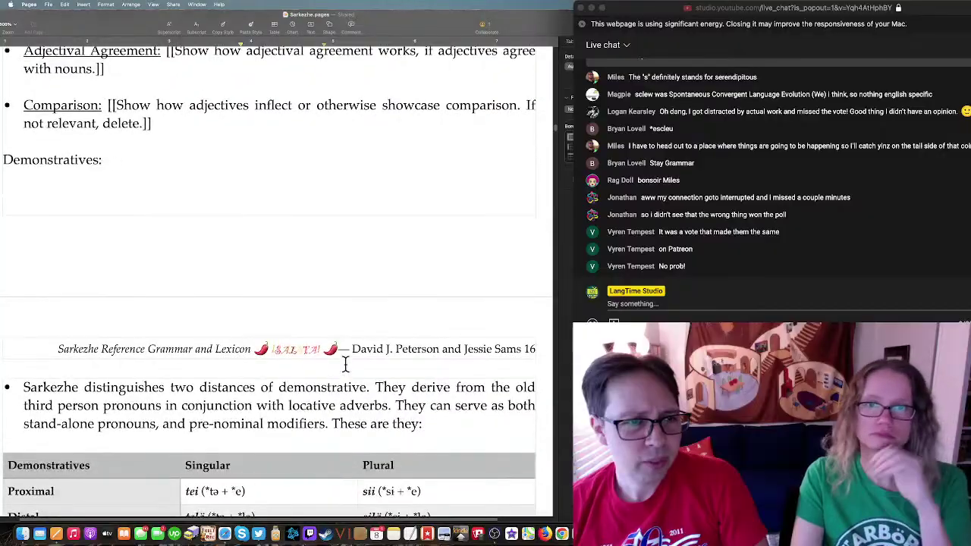
pyautogui.scroll(-15, 345, 365)
pyautogui.scroll(-20, 345, 364)
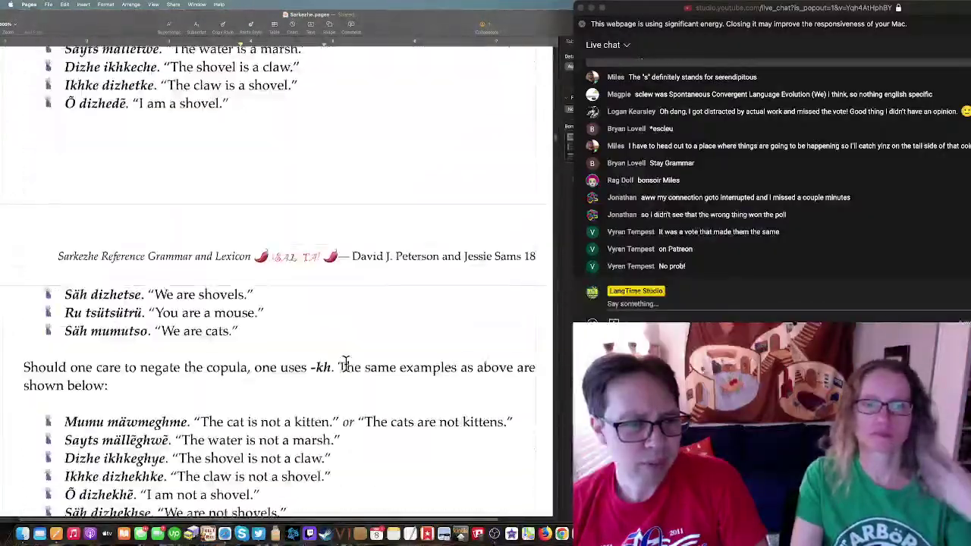
# Step: Replace the bracketed placeholder in the Adverbs section with "Manner adverbs are done in a fashion that is grand and delightful."
pyautogui.scroll(-20, 345, 363)
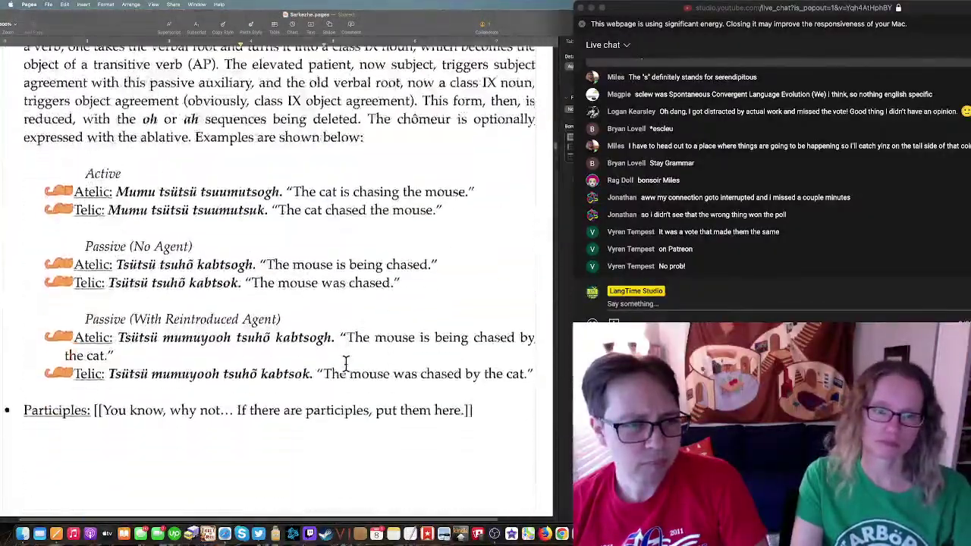
pyautogui.scroll(7, 345, 364)
pyautogui.scroll(-20, 345, 364)
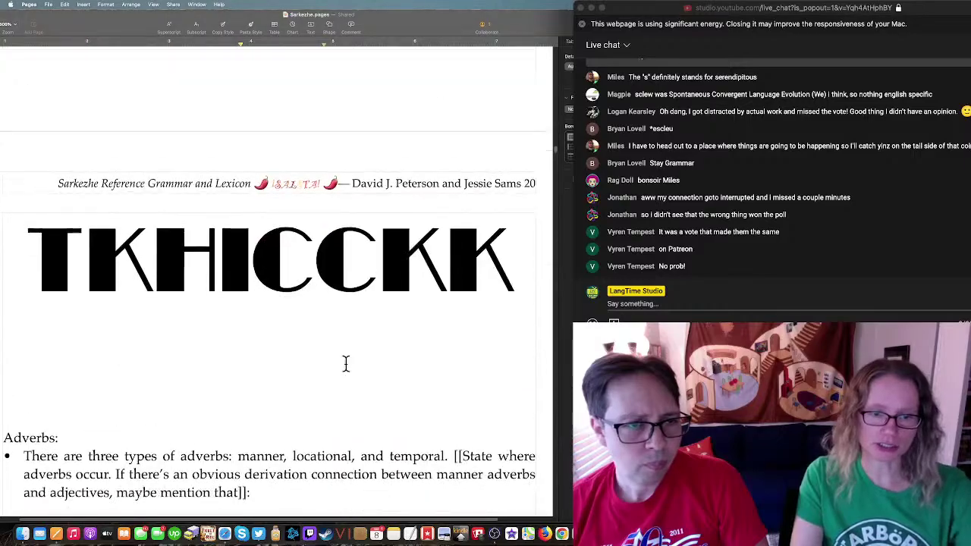
pyautogui.scroll(6, 345, 364)
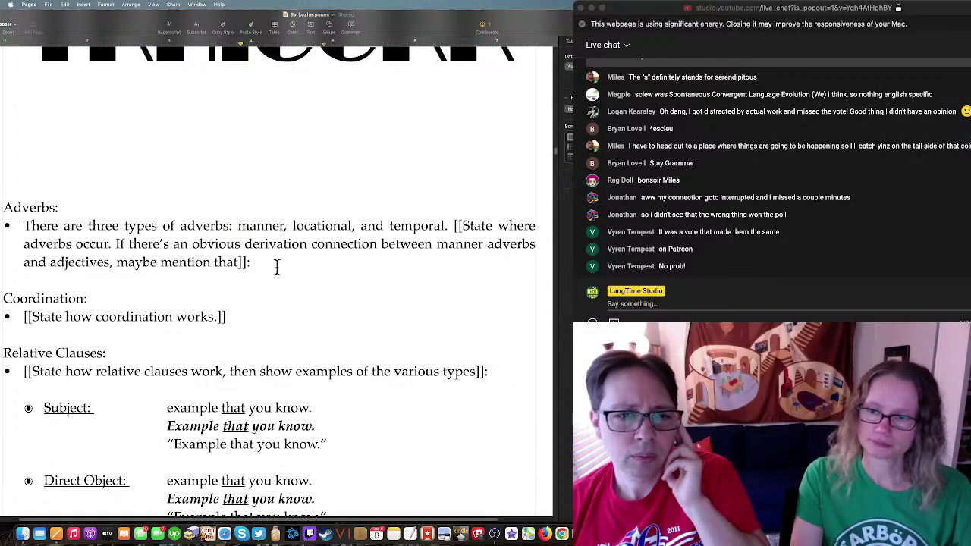
pyautogui.click(453, 225)
pyautogui.hotkey('alt', 'shift', 'Down')
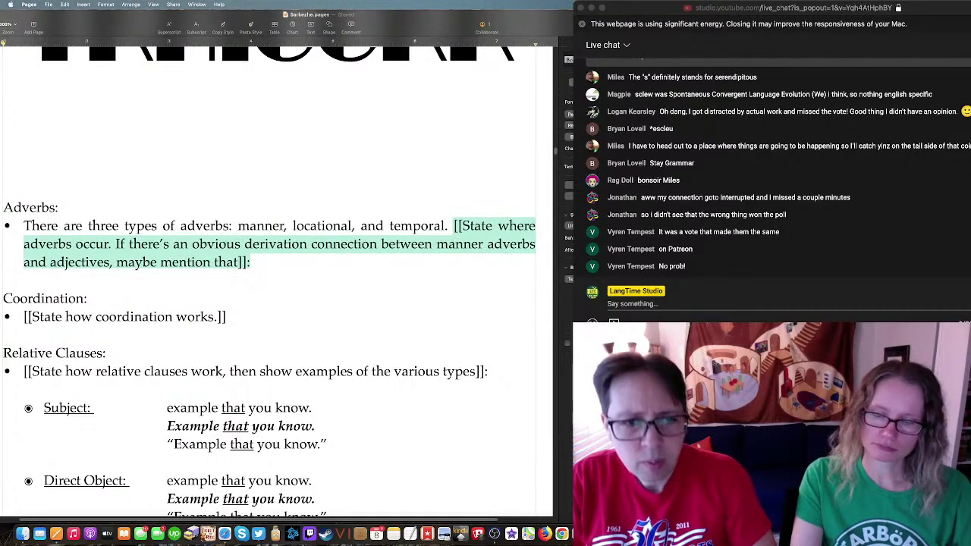
pyautogui.write('Manner adverbs are')
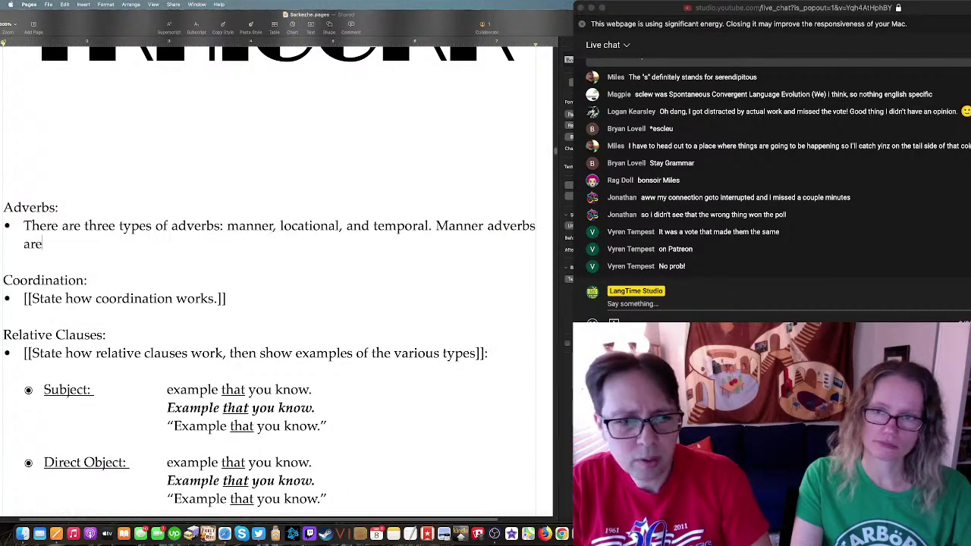
pyautogui.write(' done in a fashion ')
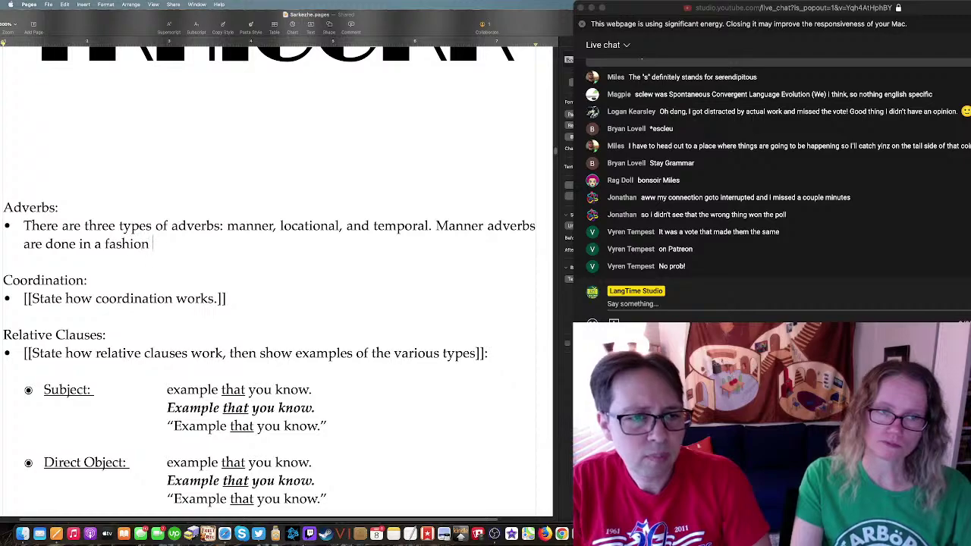
pyautogui.write('that is grand and delightful.')
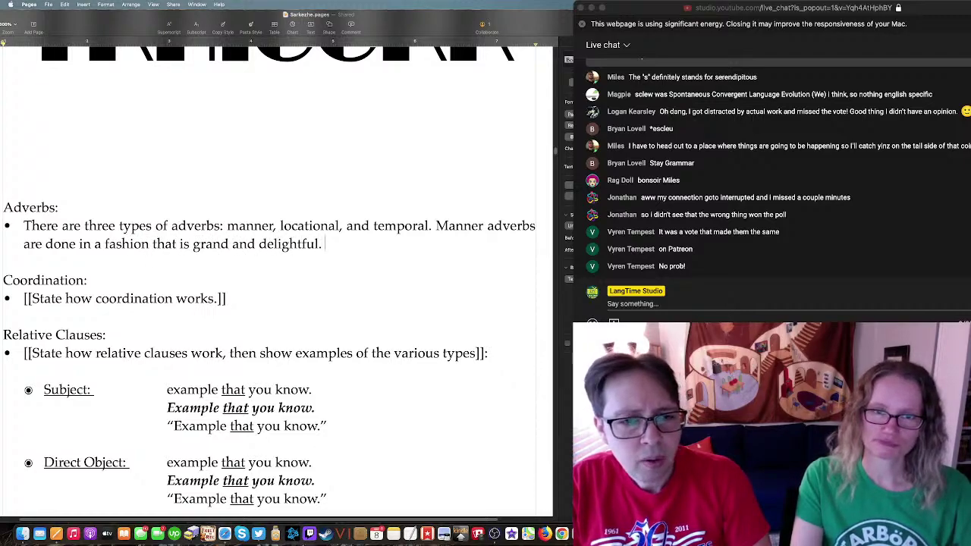
pyautogui.write(' Loca')
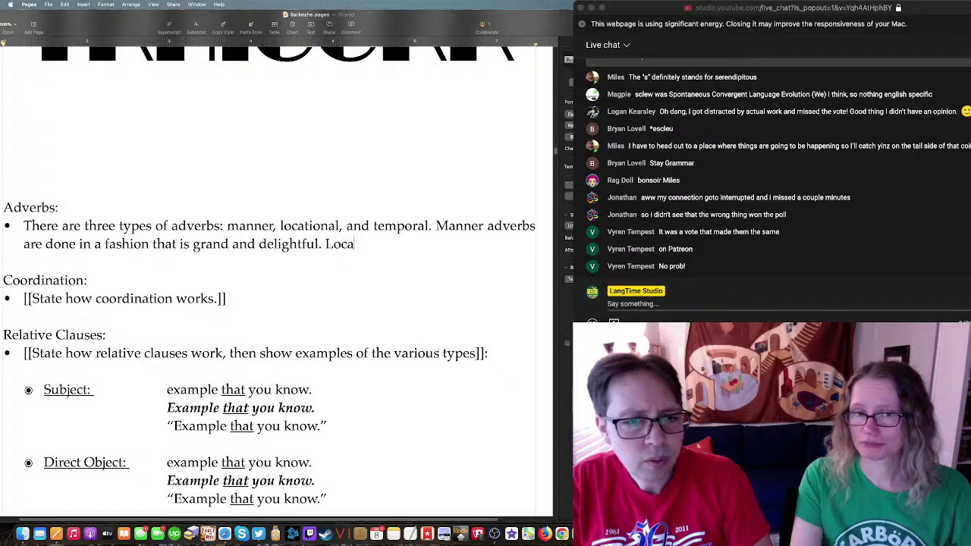
pyautogui.write('tional adverbs')
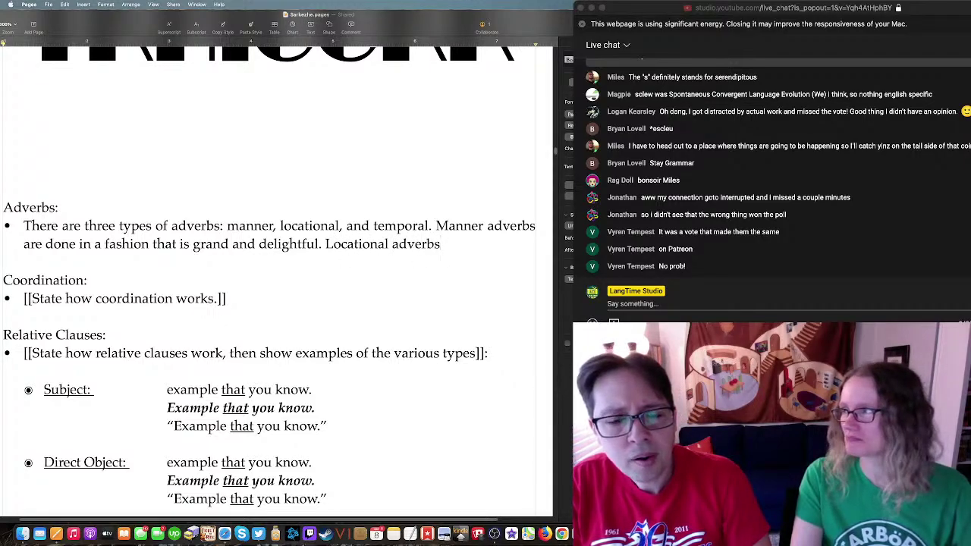
pyautogui.press('BackSpace')
pyautogui.press('BackSpace')
pyautogui.press('BackSpace')
pyautogui.press('BackSpace')
pyautogui.press('BackSpace')
pyautogui.press('BackSpace')
pyautogui.press('BackSpace')
pyautogui.press('BackSpace')
pyautogui.press('BackSpace')
pyautogui.press('BackSpace')
pyautogui.press('BackSpace')
pyautogui.press('BackSpace')
pyautogui.press('BackSpace')
pyautogui.press('BackSpace')
pyautogui.press('BackSpace')
pyautogui.press('BackSpace')
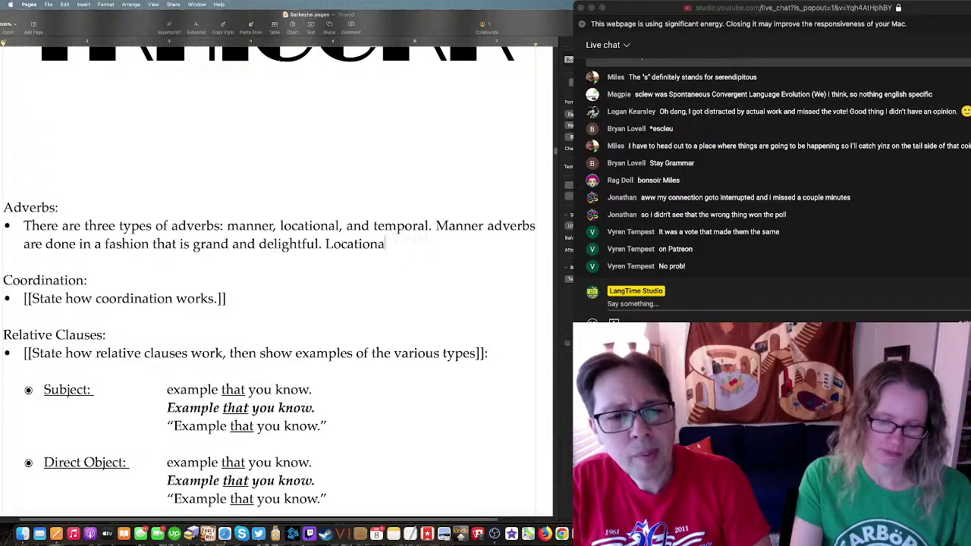
# Step: Continue the Adverbs paragraph with "Many place nouns can be turned into locational adverbs by means of locative cases."
pyautogui.write('Many p')
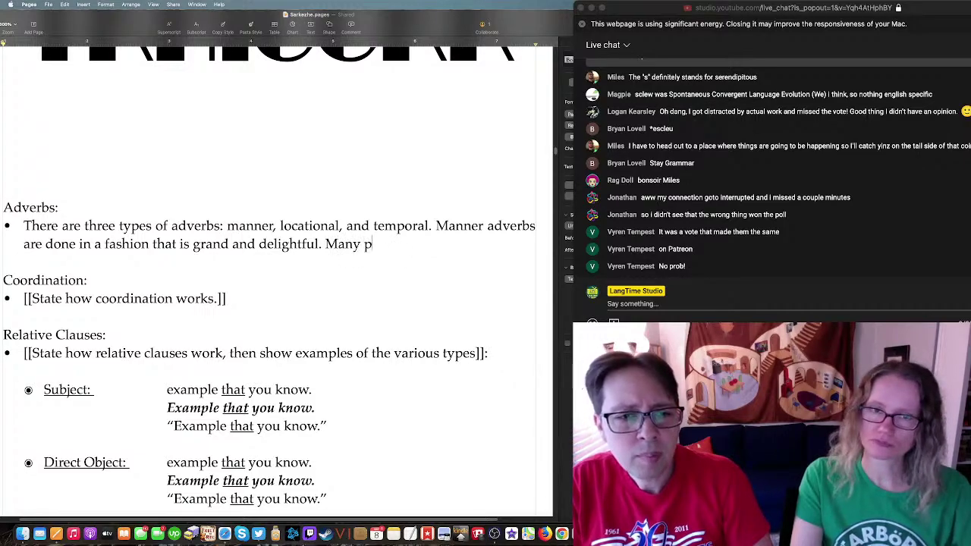
pyautogui.write('lace nouns can be turned int')
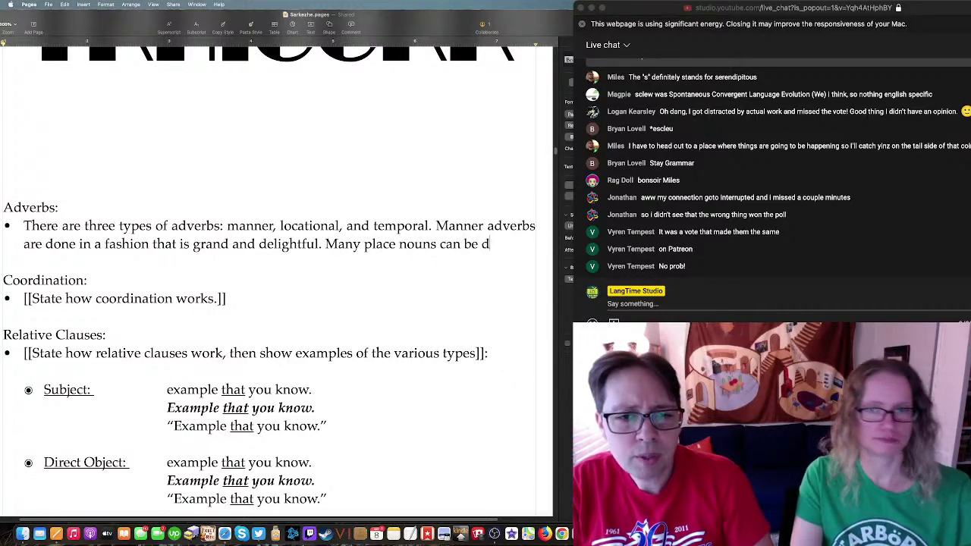
pyautogui.write('o l')
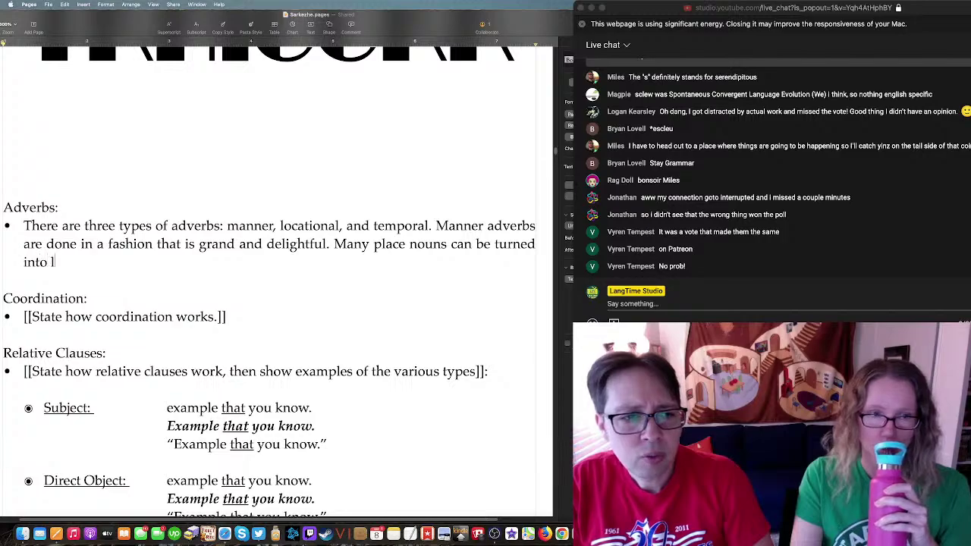
pyautogui.write('ocational adverbs ')
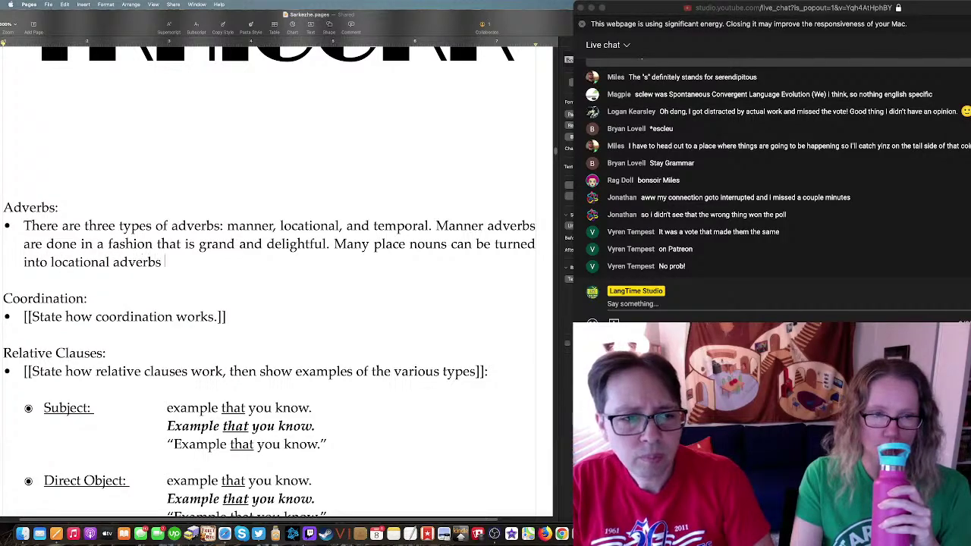
pyautogui.write('by means of lo')
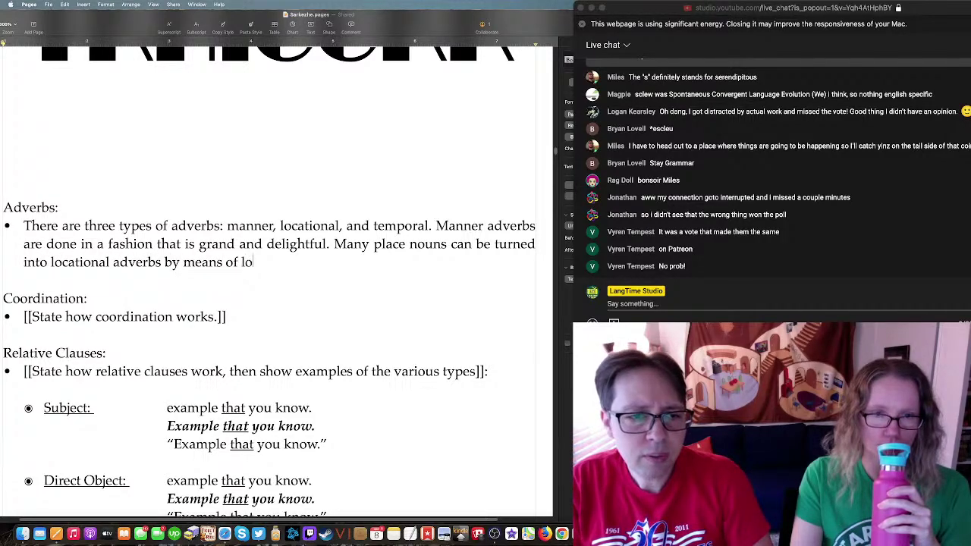
pyautogui.write('cative cases.')
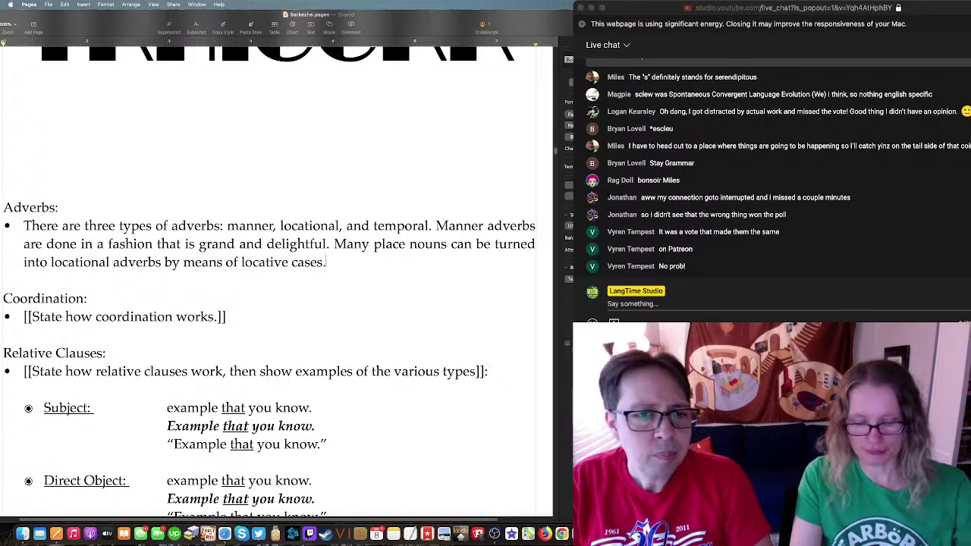
# Step: Add the sentence "There are two basic locational adverbs that have special forms." to the Adverbs paragraph
pyautogui.write('There are two ')
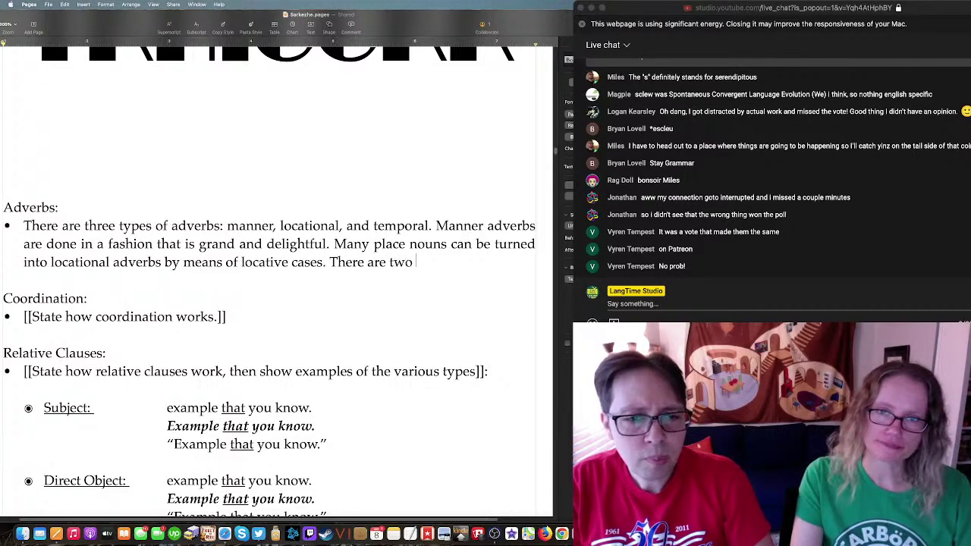
pyautogui.write('basic locationa')
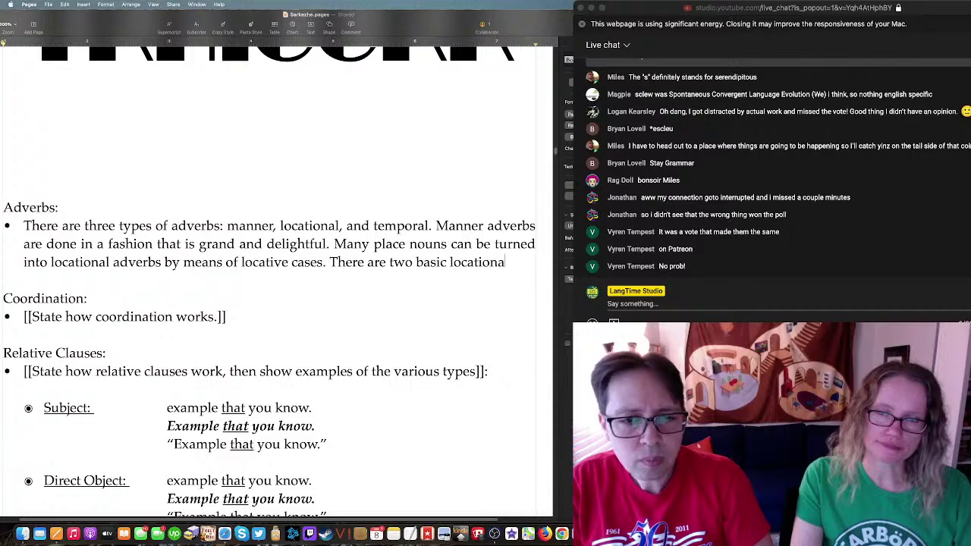
pyautogui.write('l adverbs tha')
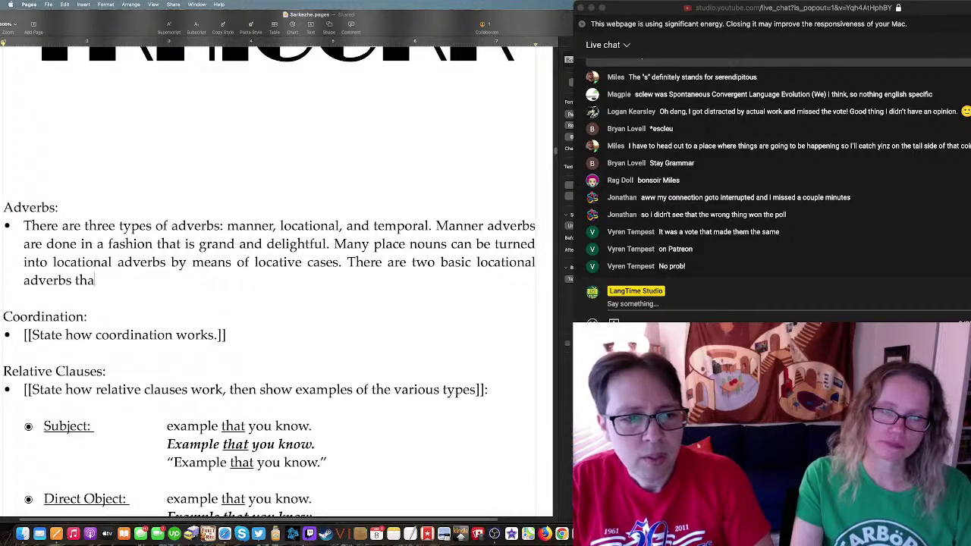
pyautogui.write('t hav e')
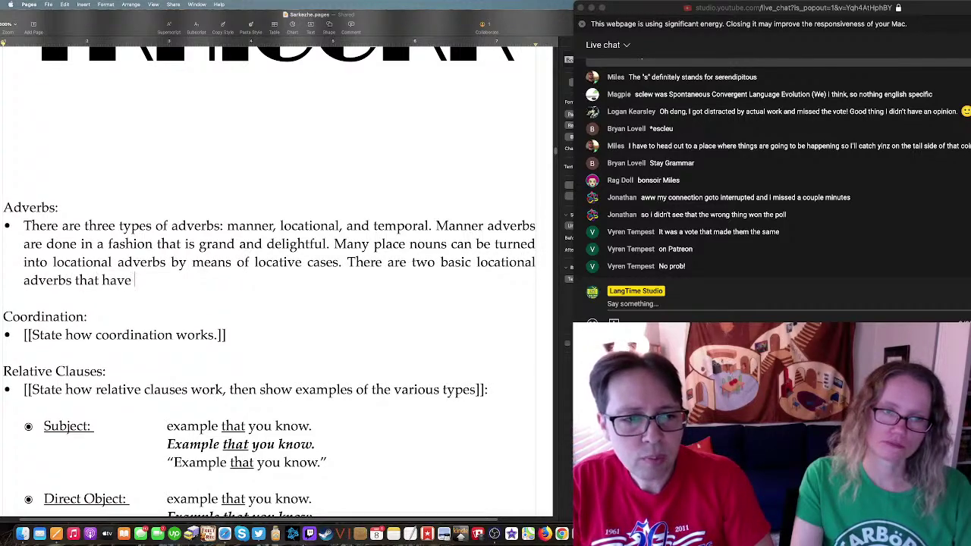
pyautogui.write('special forms.')
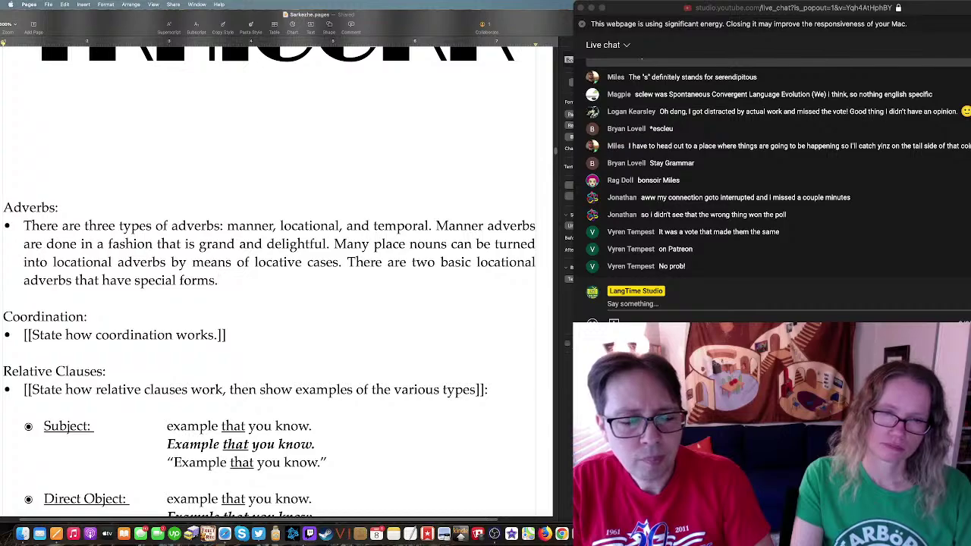
# Step: Append "They are e “here” and la “there”" to the Adverbs paragraph, with e and la in bold italics
pyautogui.write(' Th')
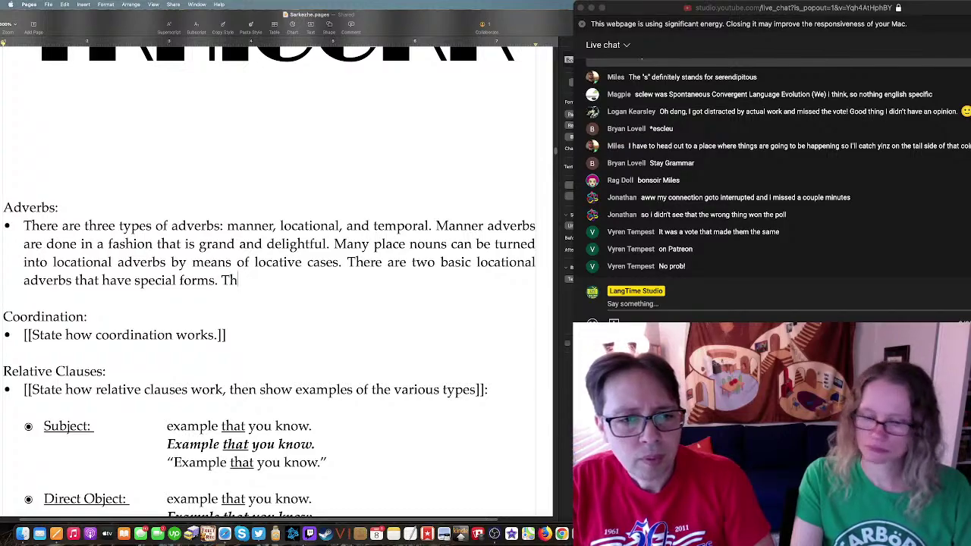
pyautogui.write('ey are e')
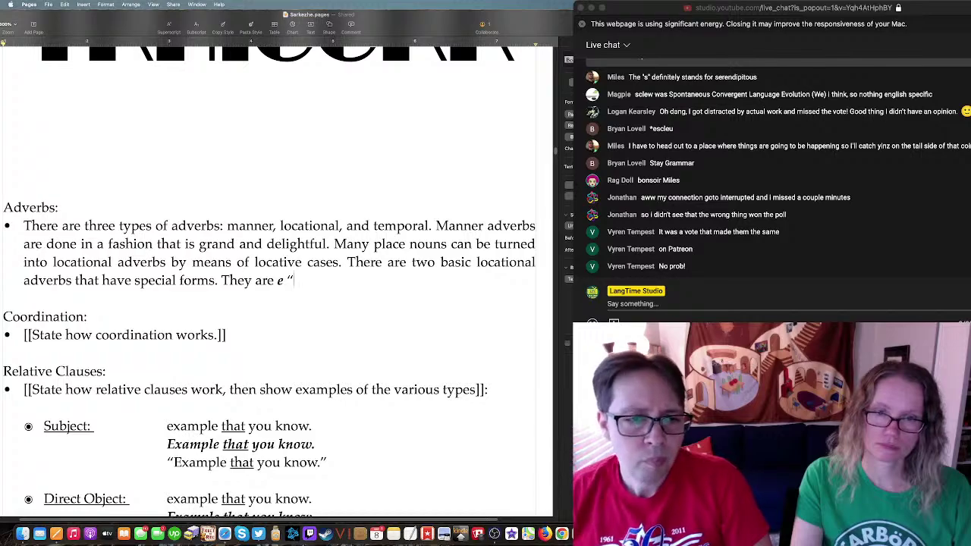
pyautogui.write(' “here” and')
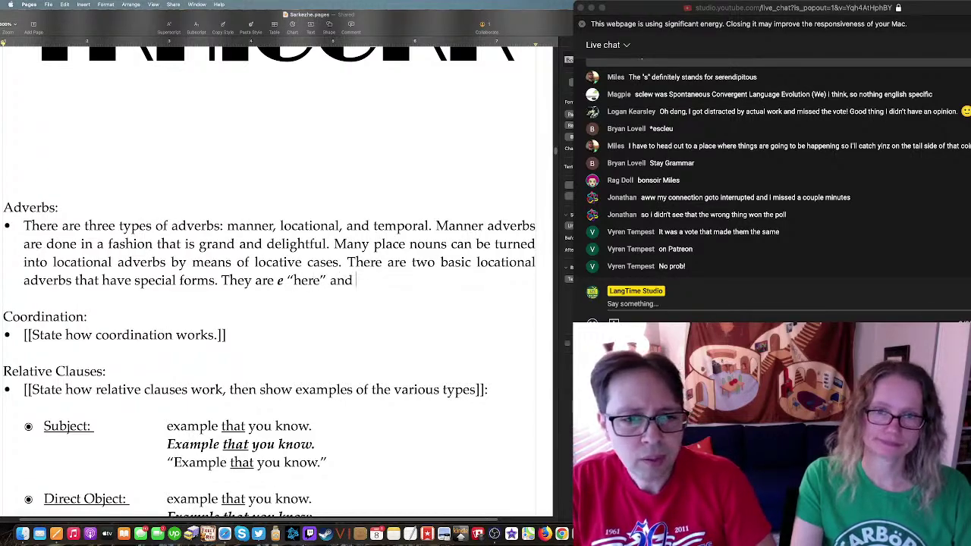
pyautogui.press('super+i')
pyautogui.write('la')
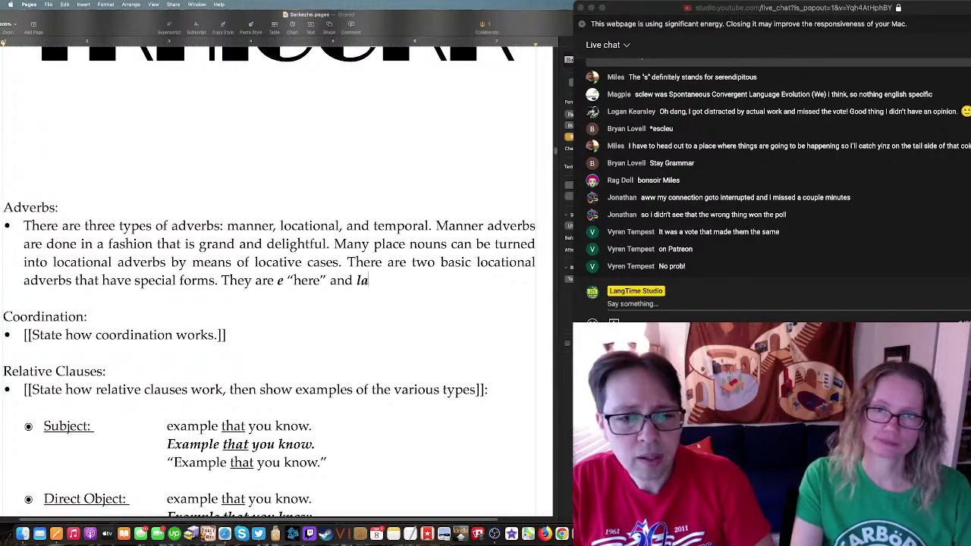
pyautogui.press('super+i')
pyautogui.write('wh')
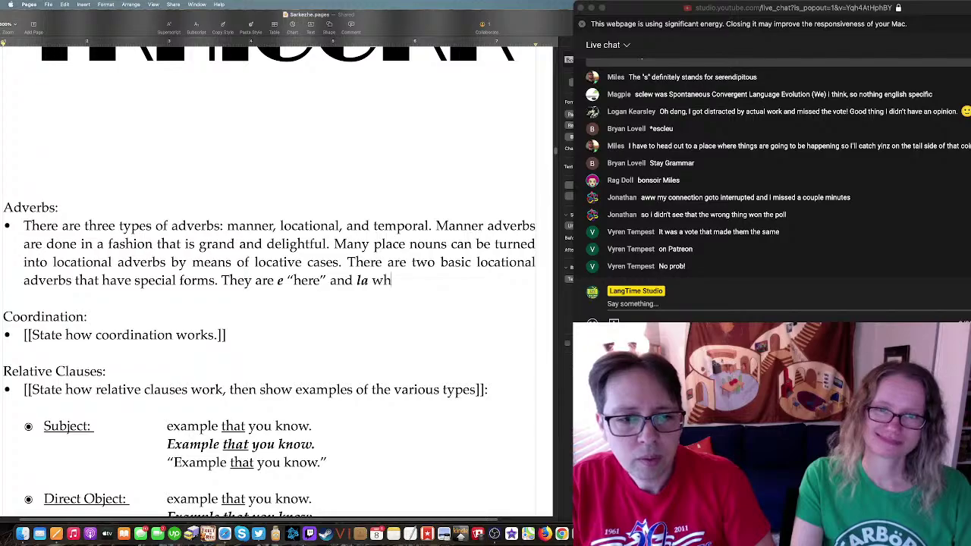
pyautogui.press('BackSpace')
pyautogui.press('BackSpace')
pyautogui.write('“there”')
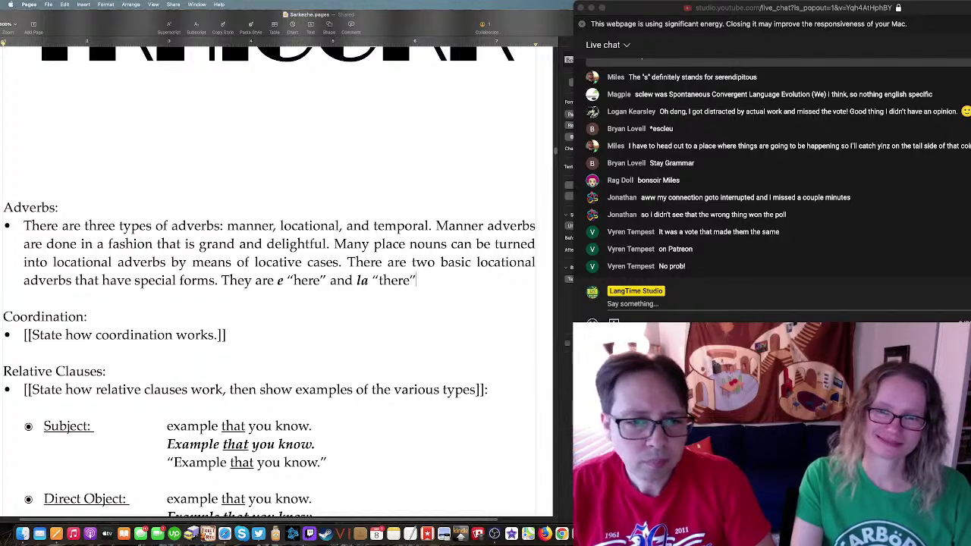
# Step: Switch to Lexurgy Sound Changer in Safari, replace the first input word with "la" and apply the Sarkezhe sound changes
pyautogui.press('super+Tab')
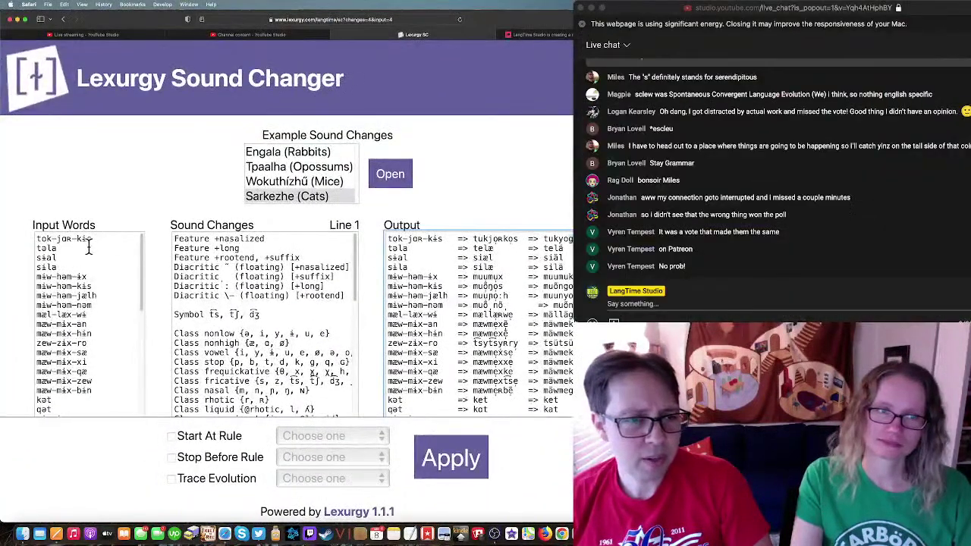
pyautogui.moveTo(98, 237); pyautogui.dragTo(86, 171)
pyautogui.write('la')
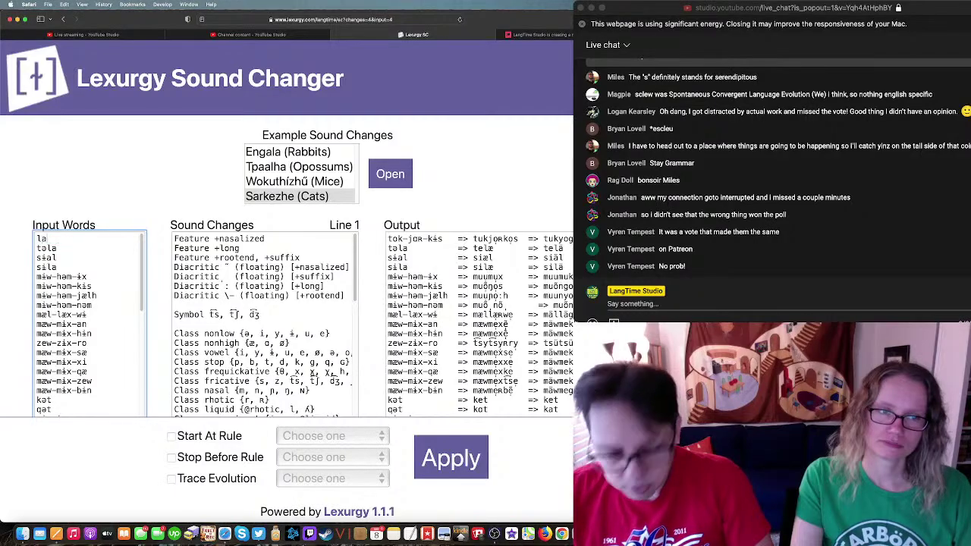
pyautogui.click(445, 452)
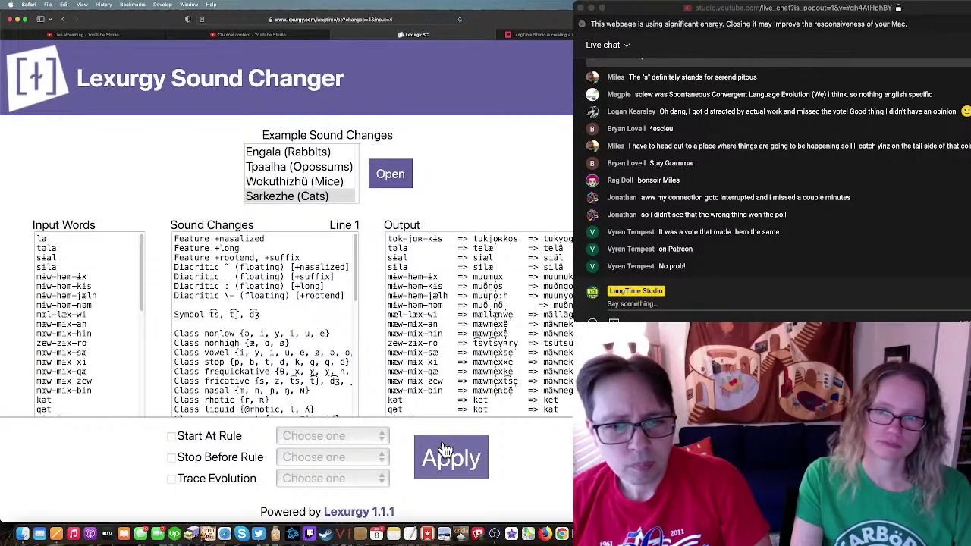
# Step: Switch back to Pages and end the Adverbs sentence with a period, adding "These can appear in the allative, ablative, and illative cases."
pyautogui.press('super+Tab')
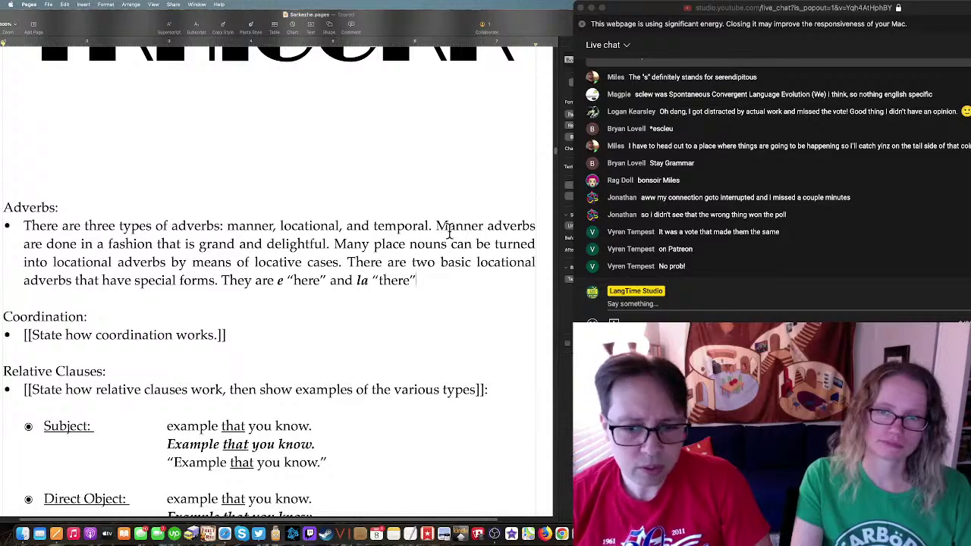
pyautogui.write('.')
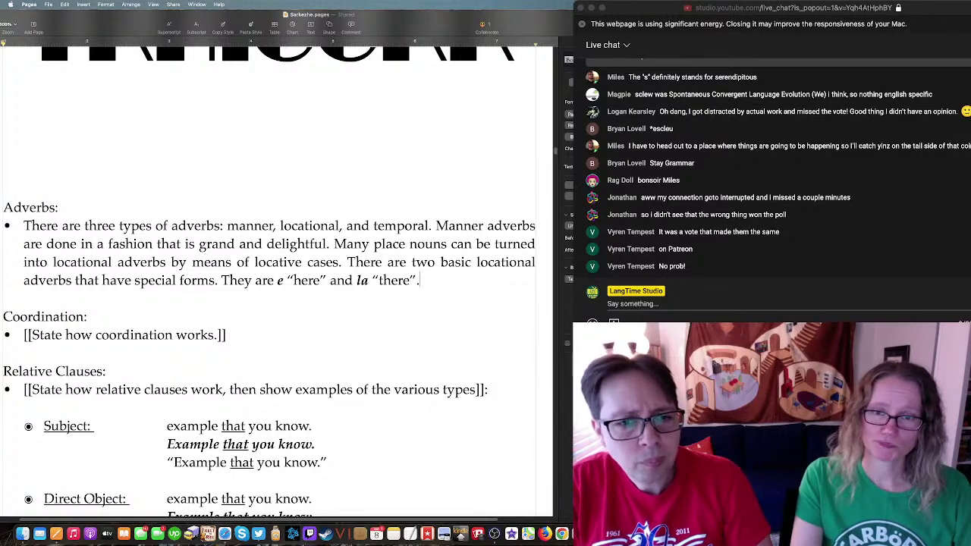
pyautogui.write(' T')
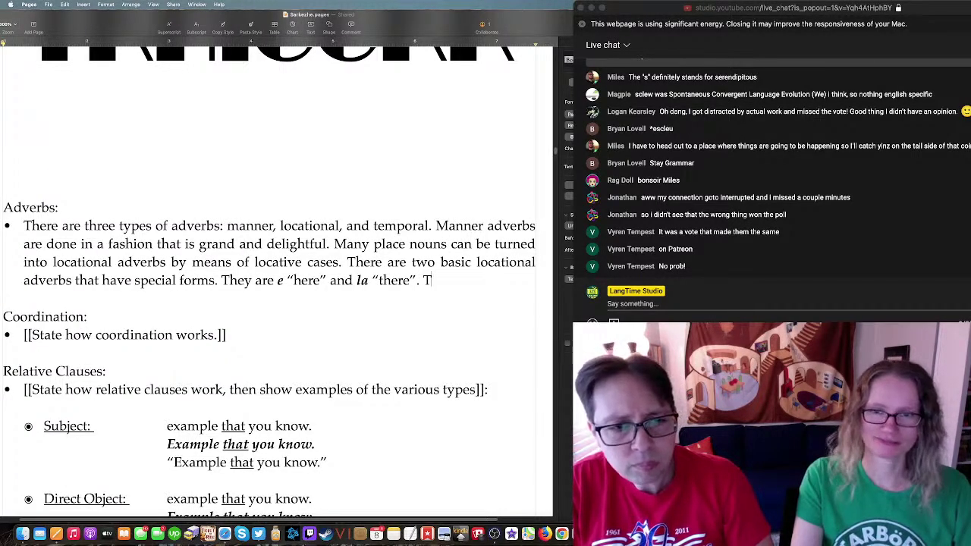
pyautogui.write('hese can ap')
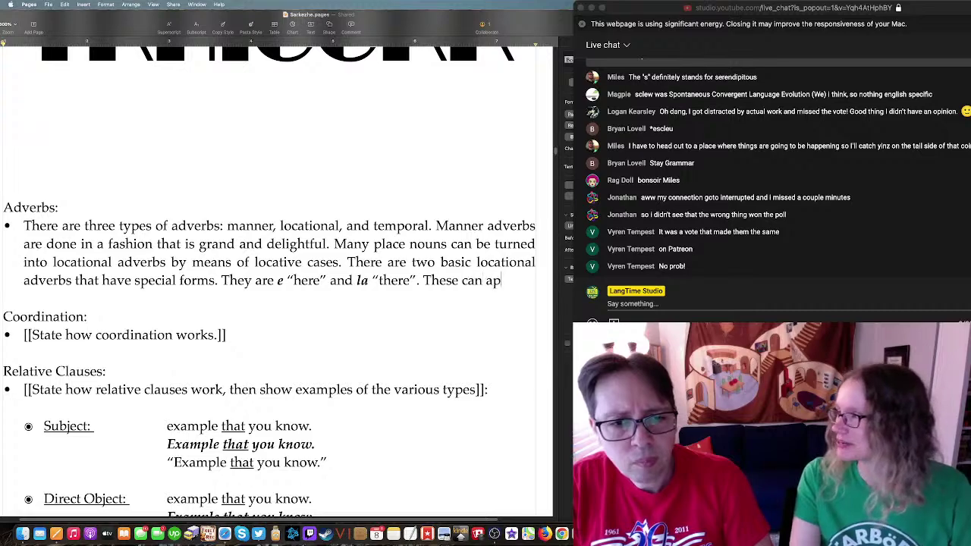
pyautogui.write('pear in the allative, illative')
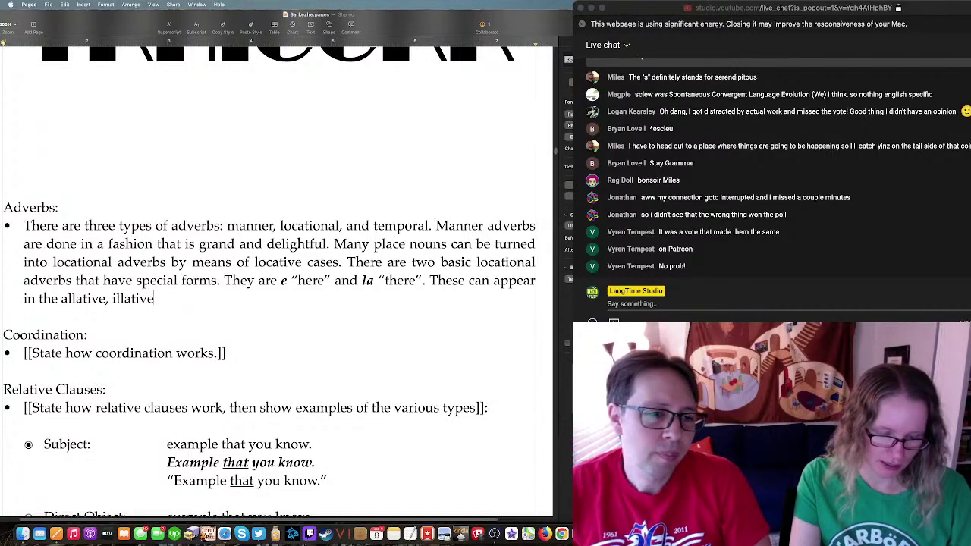
pyautogui.write('ases.')
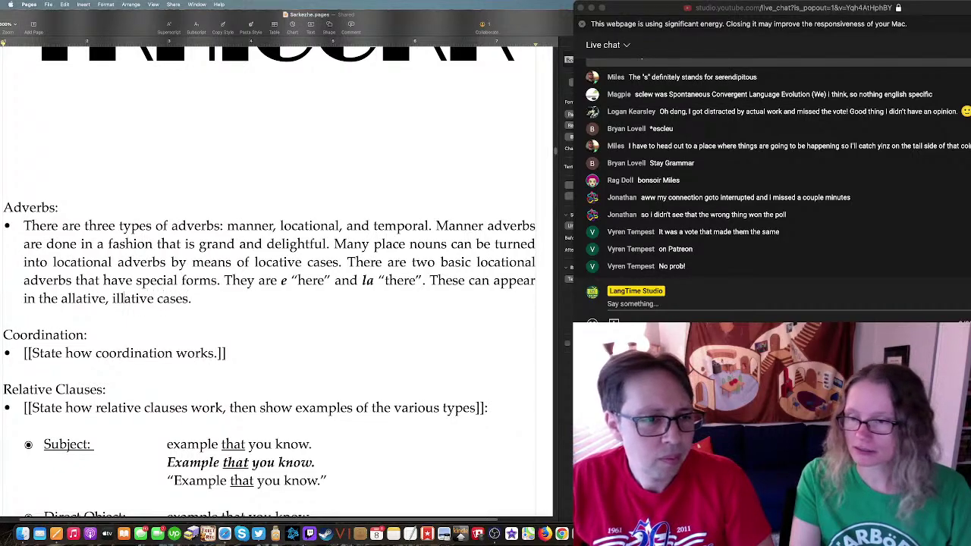
pyautogui.write('ablative, and')
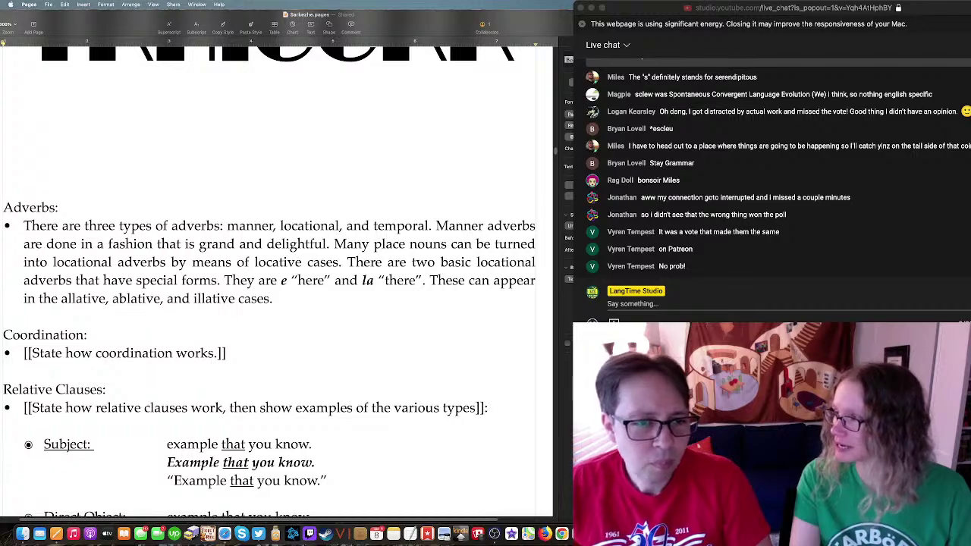
# Step: Append the sentence "Their forms are shown below:" to the end of the Adverbs paragraph
pyautogui.click(272, 298)
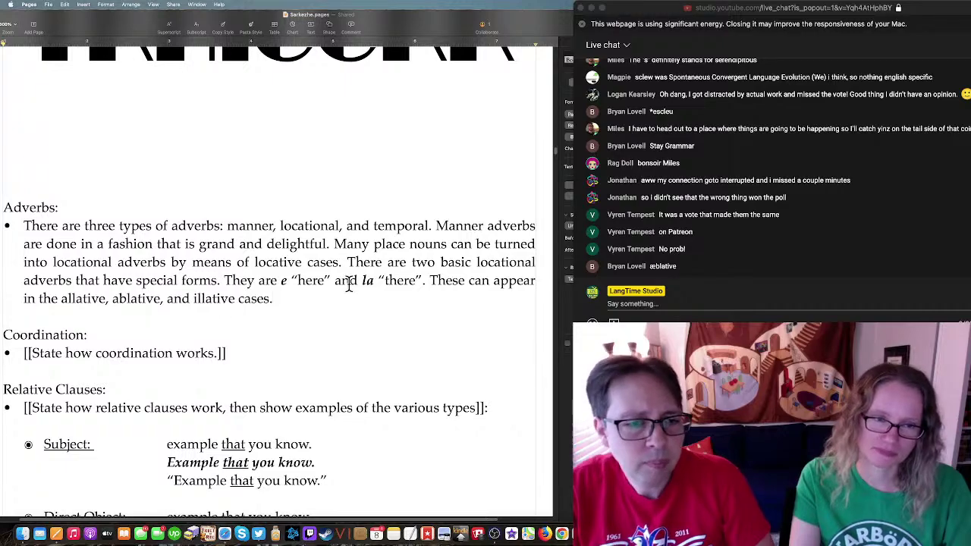
pyautogui.write('There')
pyautogui.press('BackSpace')
pyautogui.write('i')
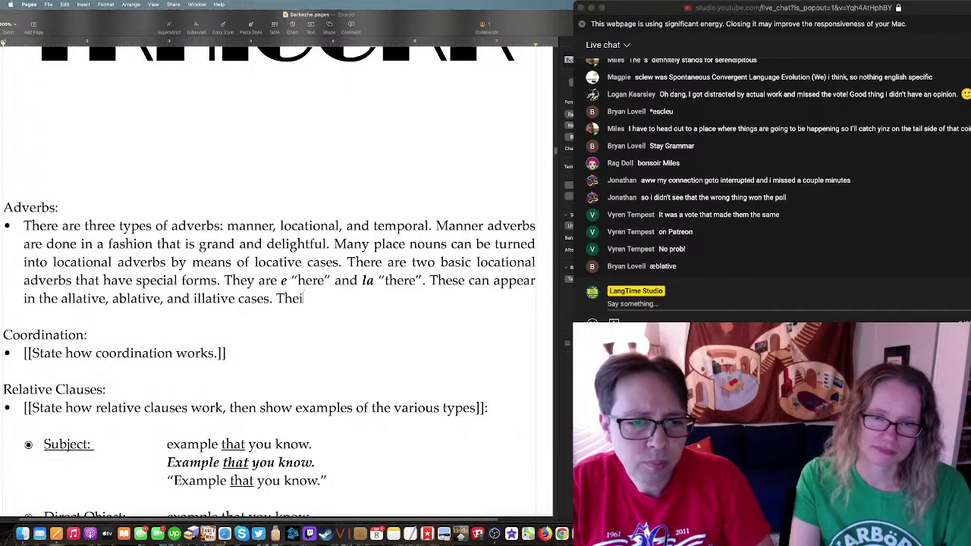
pyautogui.write('r forms are shown ')
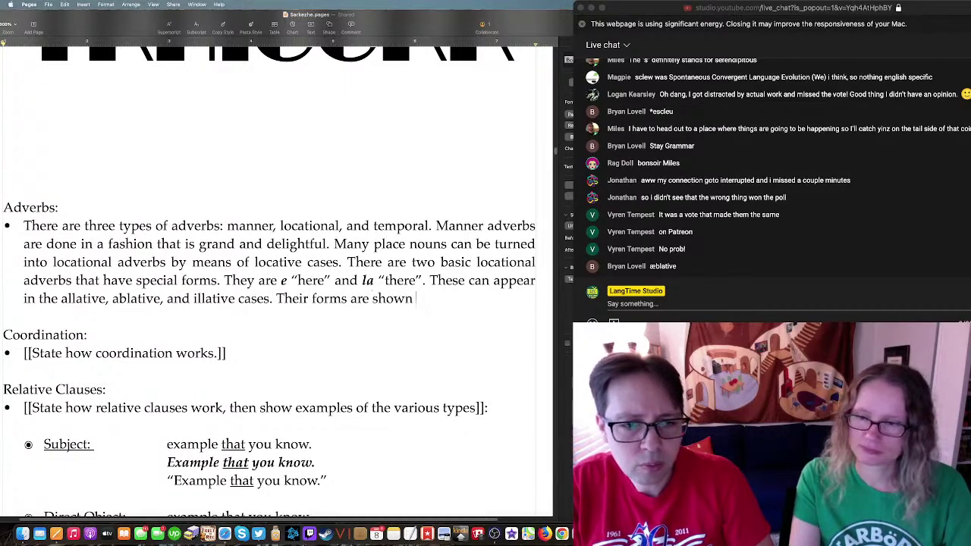
pyautogui.write('below:')
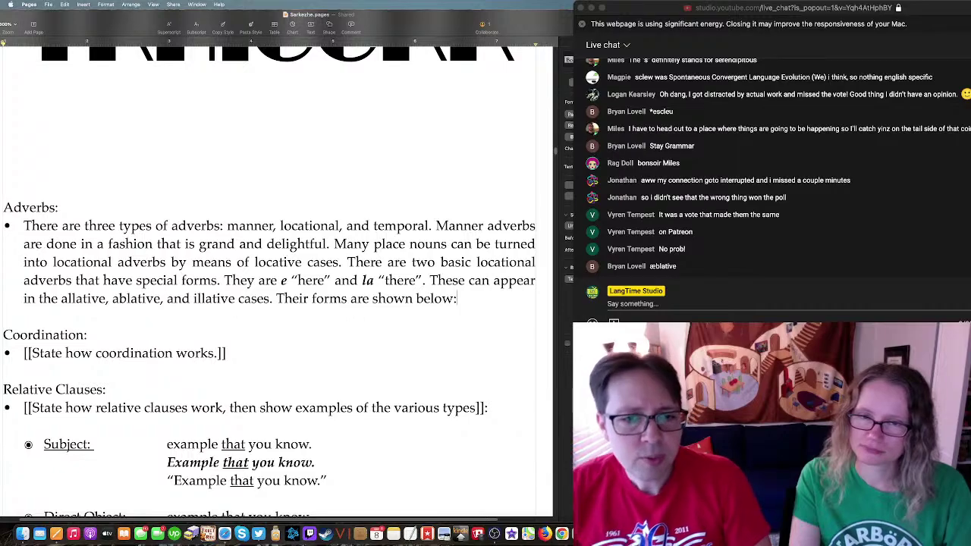
# Step: Insert a table with a header row and header column below the Adverbs paragraph, and extend it to five columns
pyautogui.press('Return')
pyautogui.press('Return')
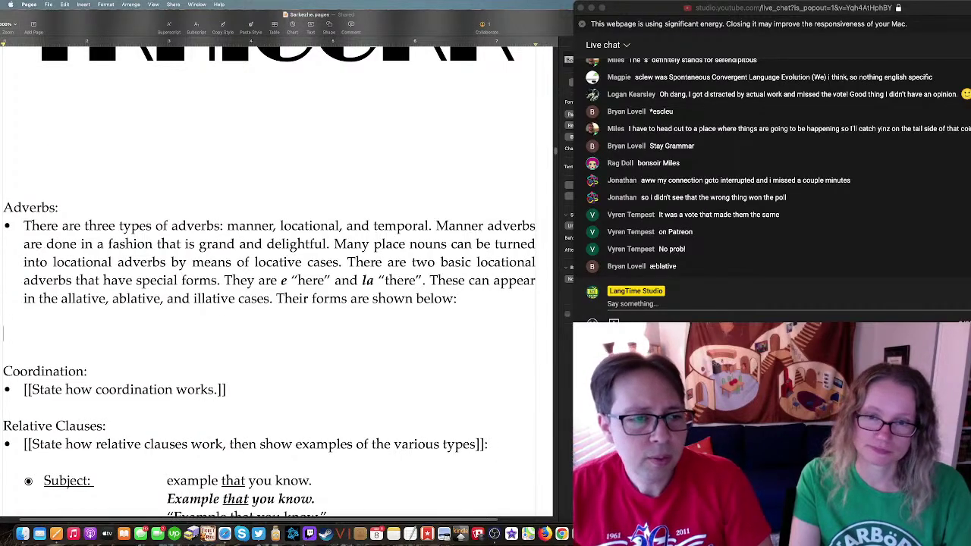
pyautogui.click(275, 28)
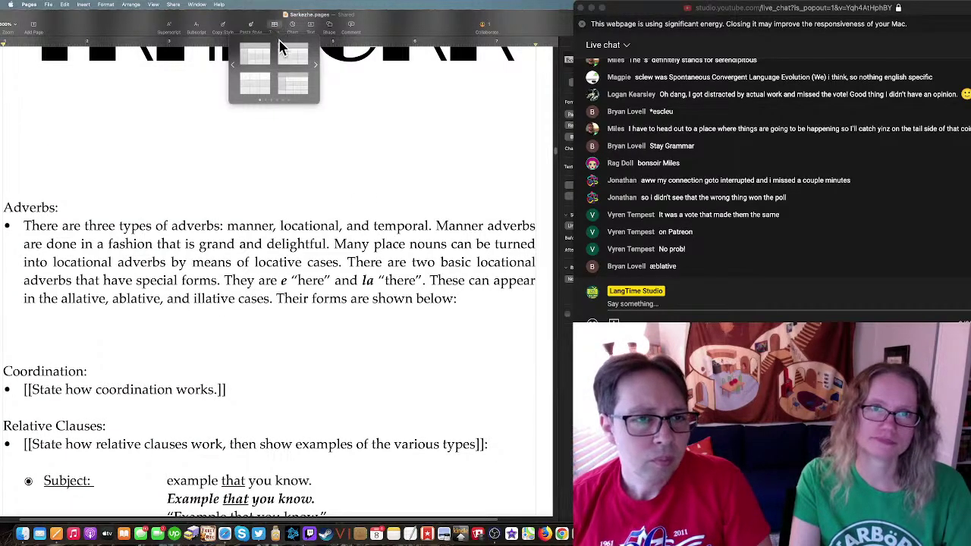
pyautogui.click(270, 57)
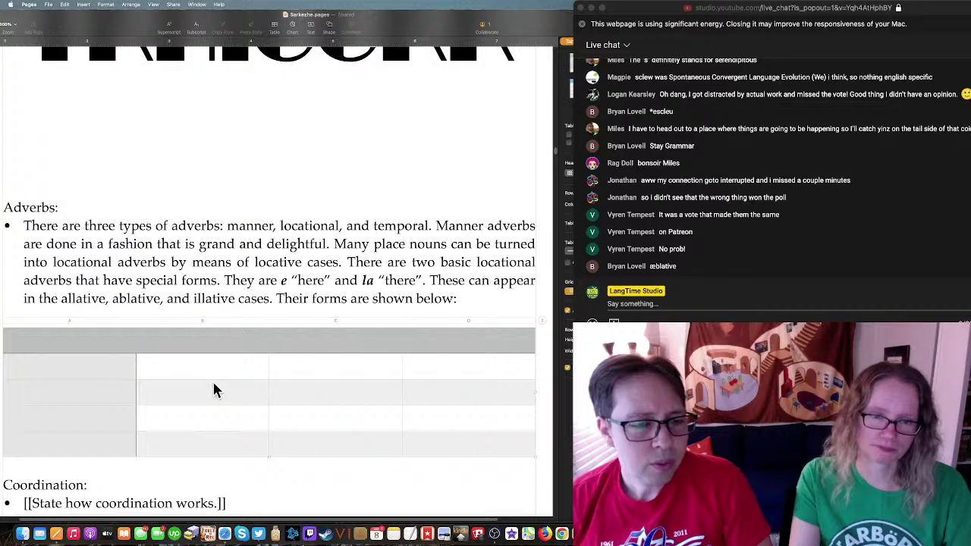
pyautogui.click(227, 346)
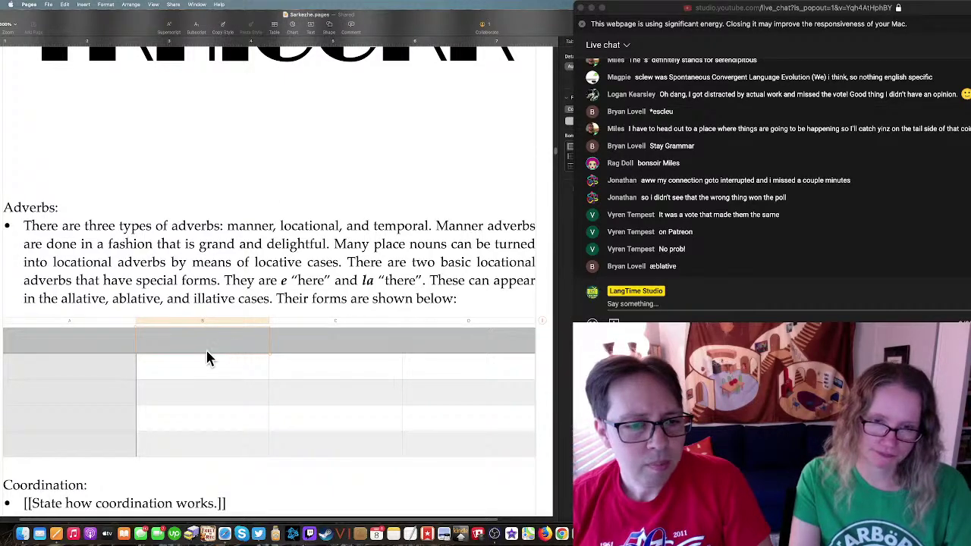
pyautogui.rightClick(345, 349)
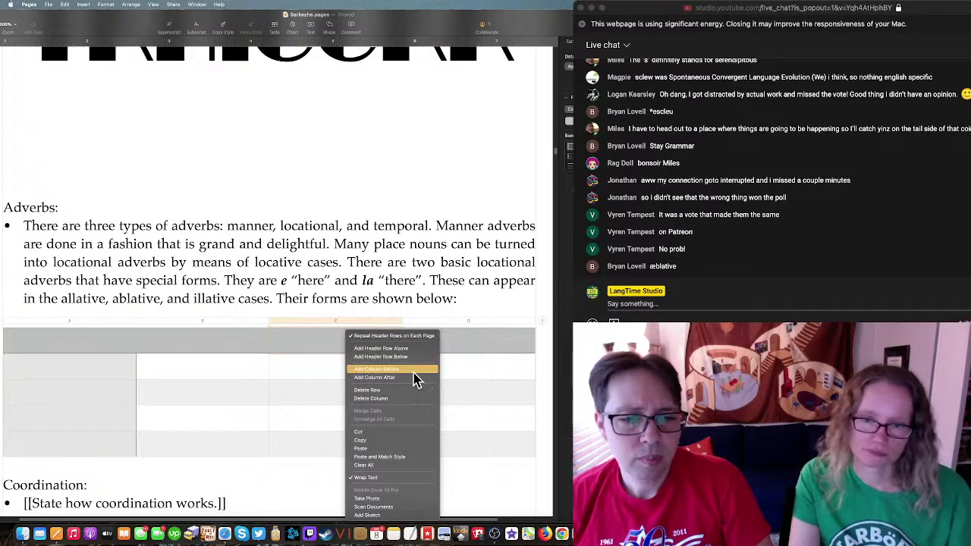
pyautogui.press('Escape')
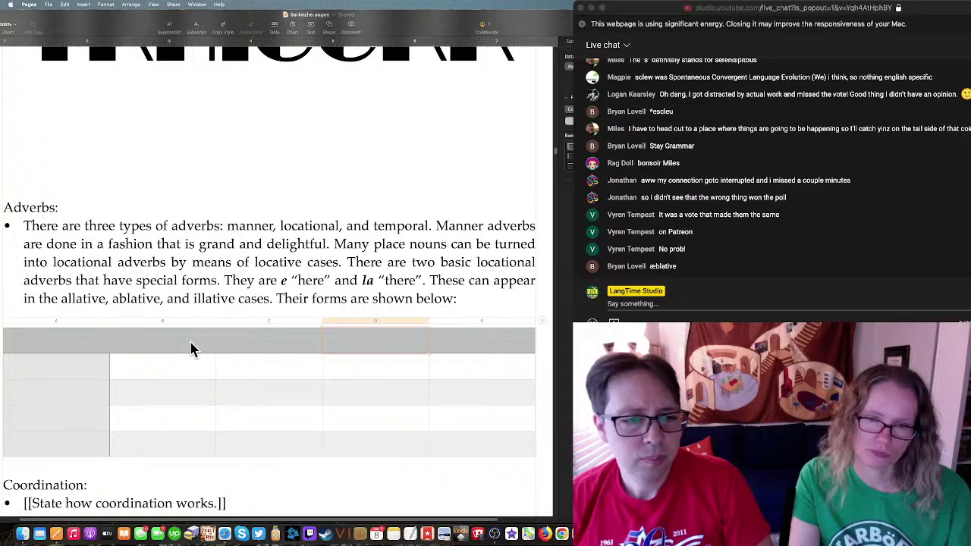
# Step: Fill the table's header row from the second column on with Nominative, Allative, Ablative and Illative
pyautogui.click(194, 348)
pyautogui.write('Nom')
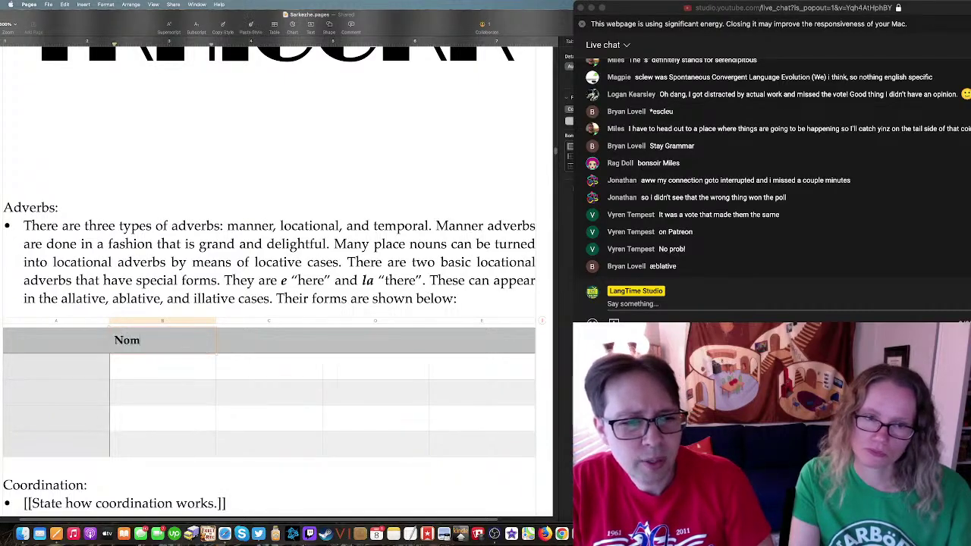
pyautogui.write('inative')
pyautogui.press('Tab')
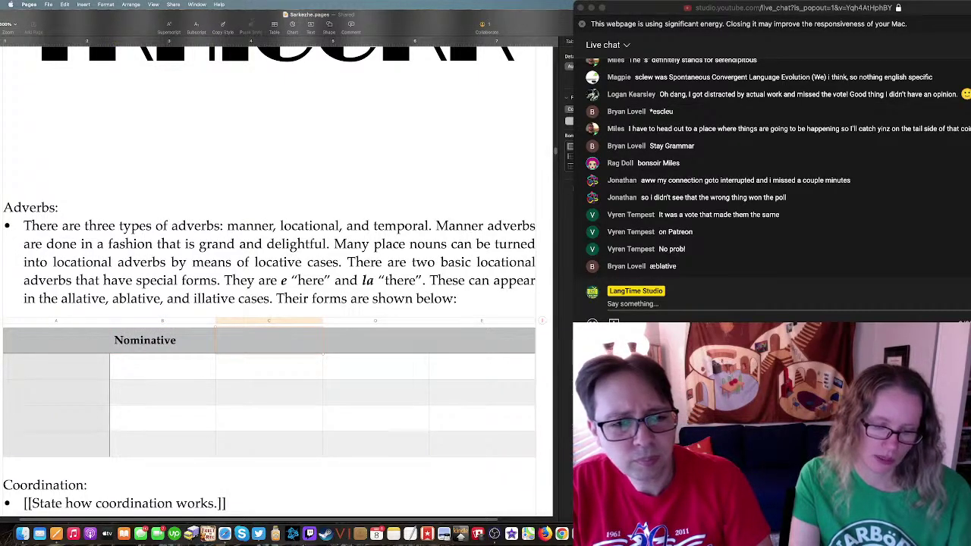
pyautogui.write('Al')
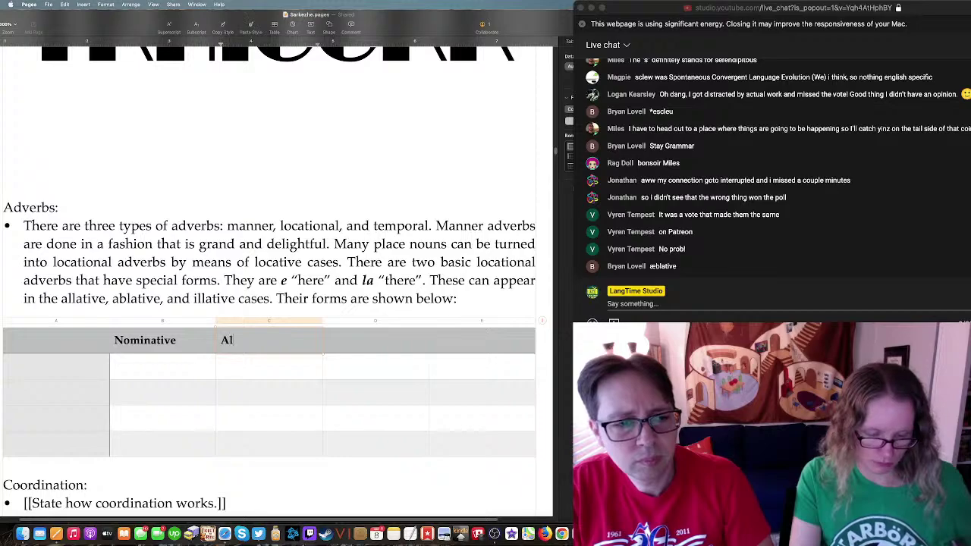
pyautogui.write('lative')
pyautogui.press('Tab')
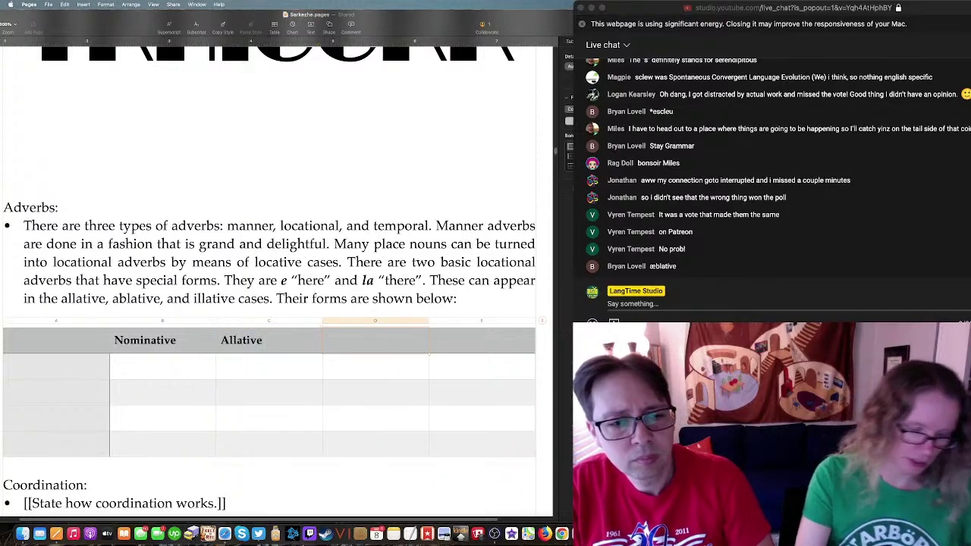
pyautogui.write('Ablative')
pyautogui.press('Tab')
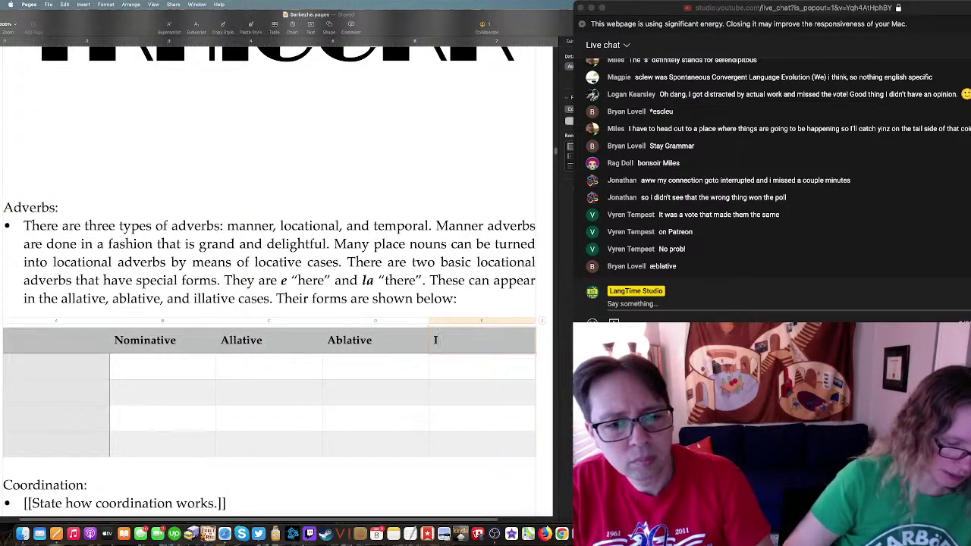
pyautogui.write('Illative')
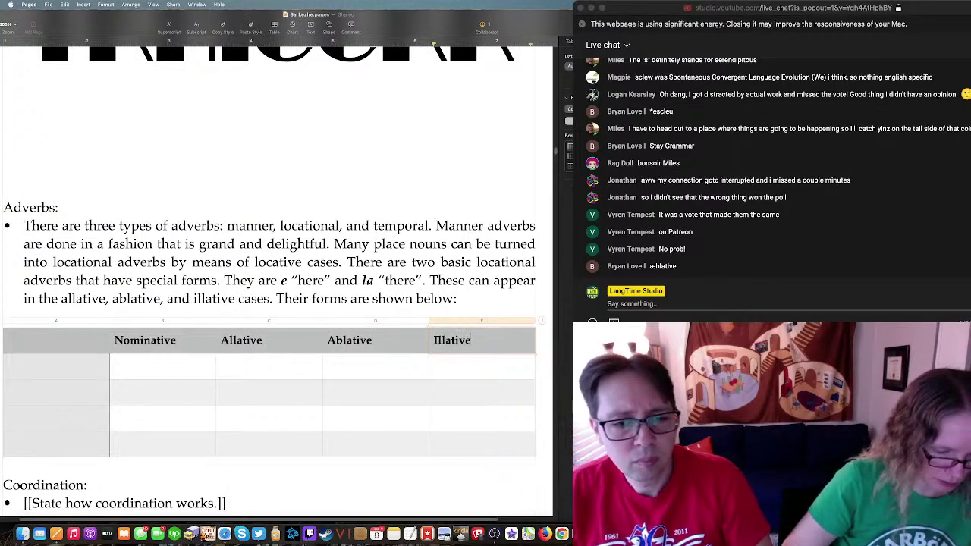
# Step: Delete the last two empty rows of the adverb table
pyautogui.click(200, 429)
pyautogui.rightClick(195, 442)
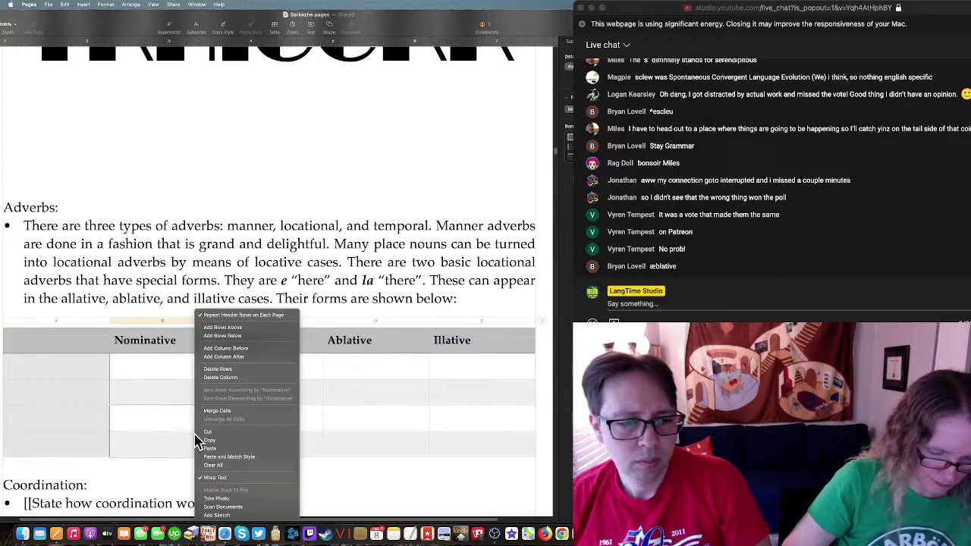
pyautogui.click(228, 370)
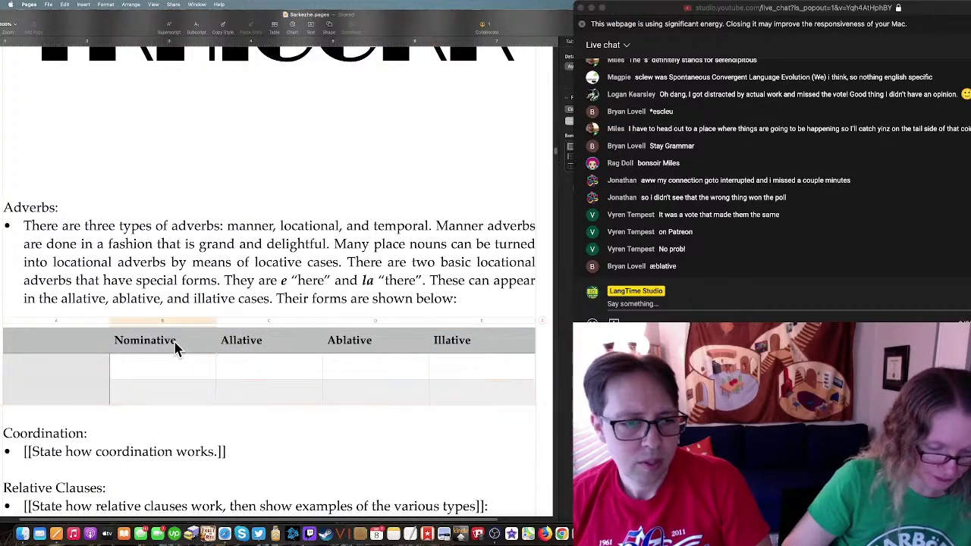
# Step: Replace the Nominative column header with "Standard"
pyautogui.click(175, 348)
pyautogui.write('Standa')
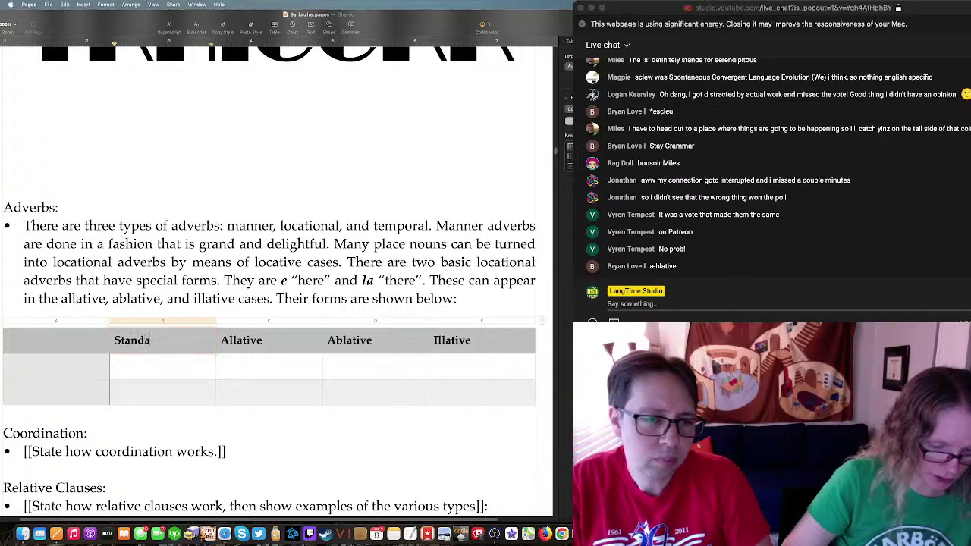
pyautogui.write('rd')
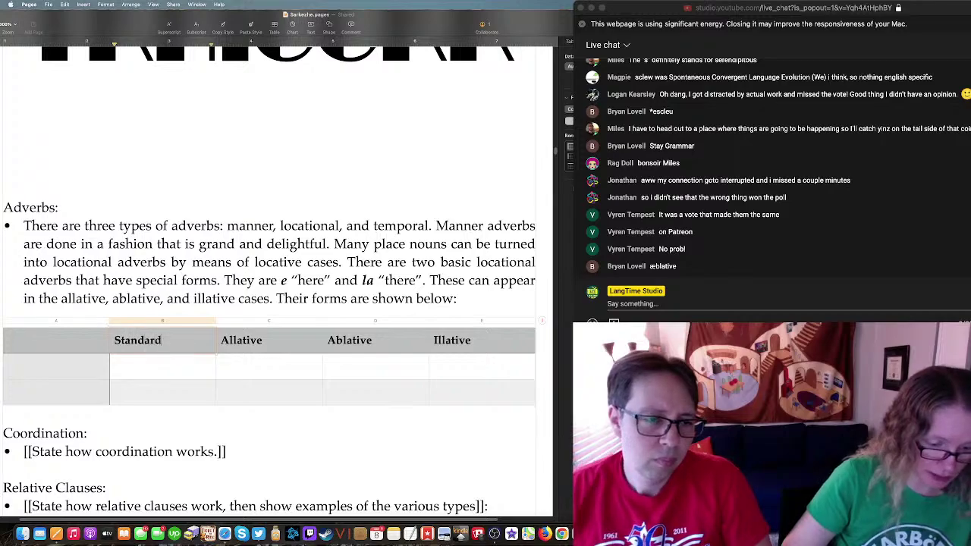
# Step: Label the table's two body rows "Proximal" and "Distal" in the header column
pyautogui.click(54, 366)
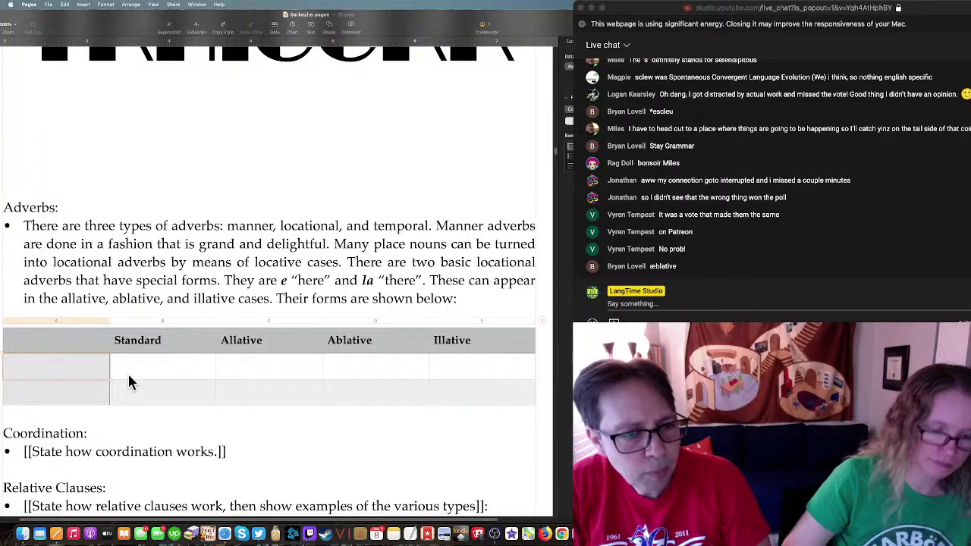
pyautogui.write('Proximal')
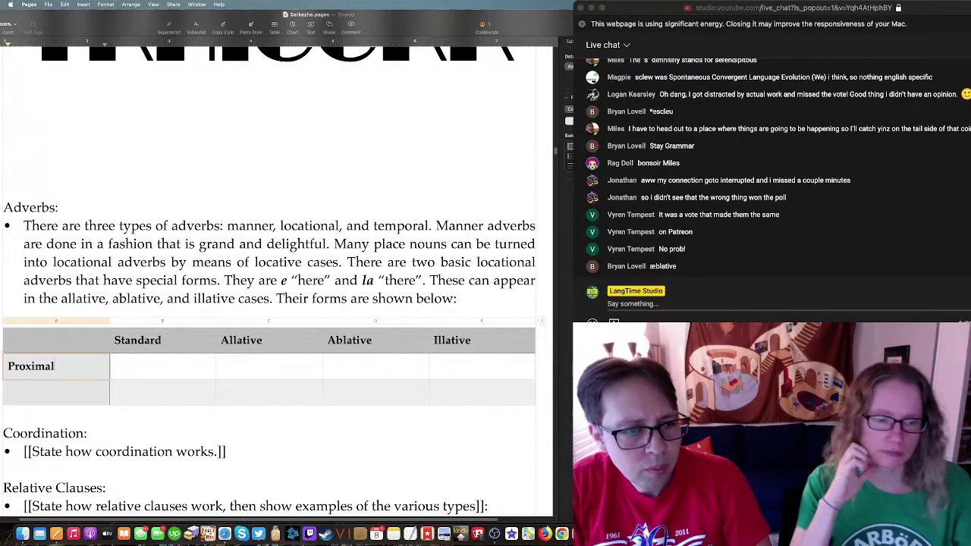
pyautogui.click(65, 395)
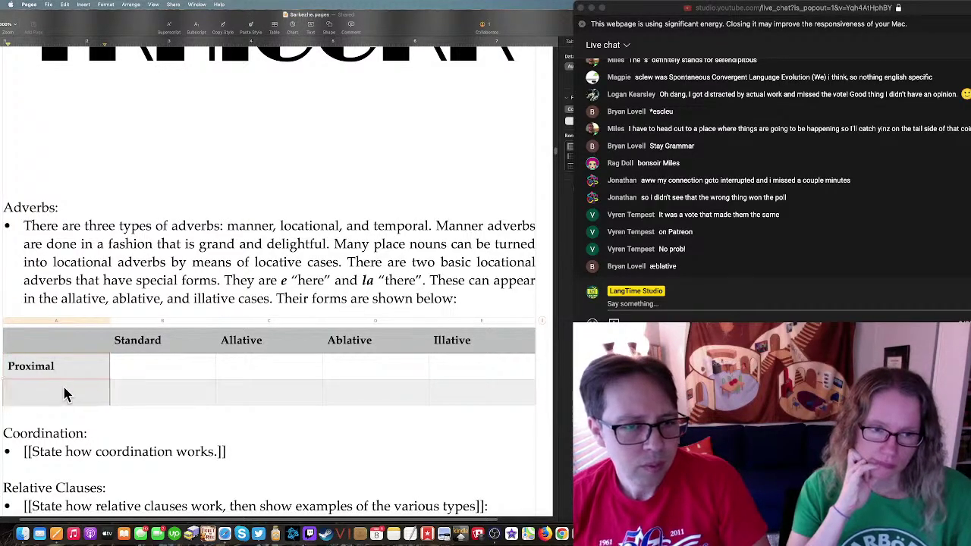
pyautogui.write('Distal')
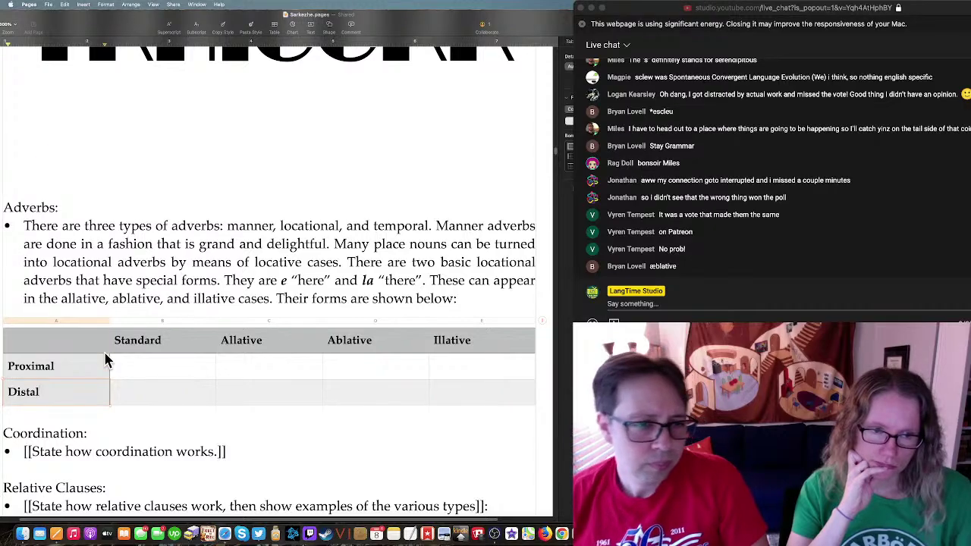
# Step: Enter "e" as the Proximal form and "la" as the Distal form in the Standard column
pyautogui.click(144, 369)
pyautogui.write('e')
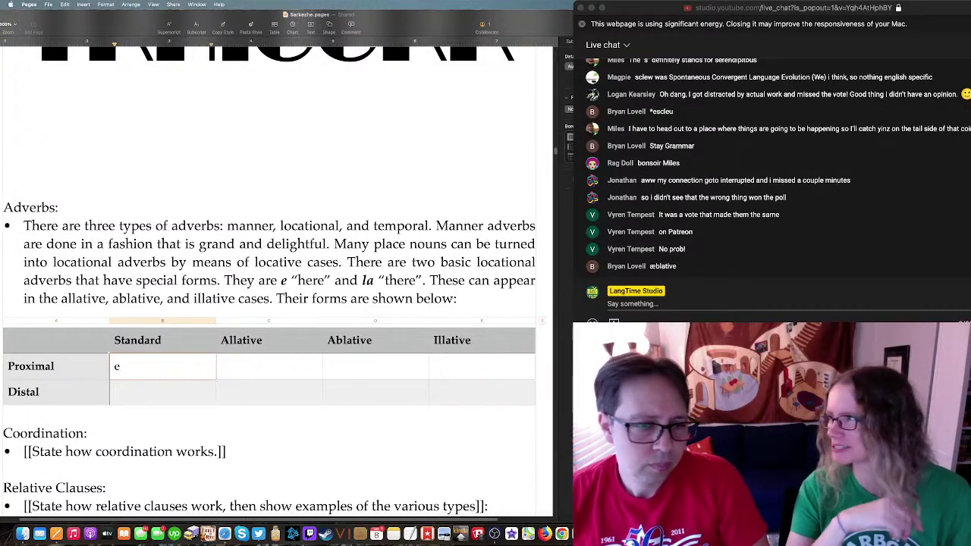
pyautogui.click(150, 394)
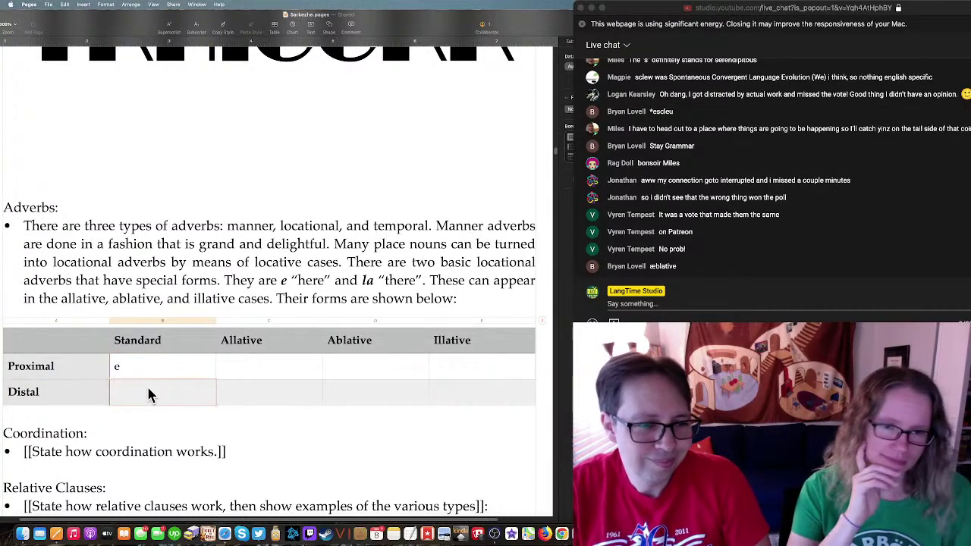
pyautogui.write('la')
# Step: Italicize all body cells from Standard through Illative in the Proximal and Distal rows, and select the Proximal Allative cell
pyautogui.moveTo(148, 372); pyautogui.dragTo(469, 384)
pyautogui.press('super+c')
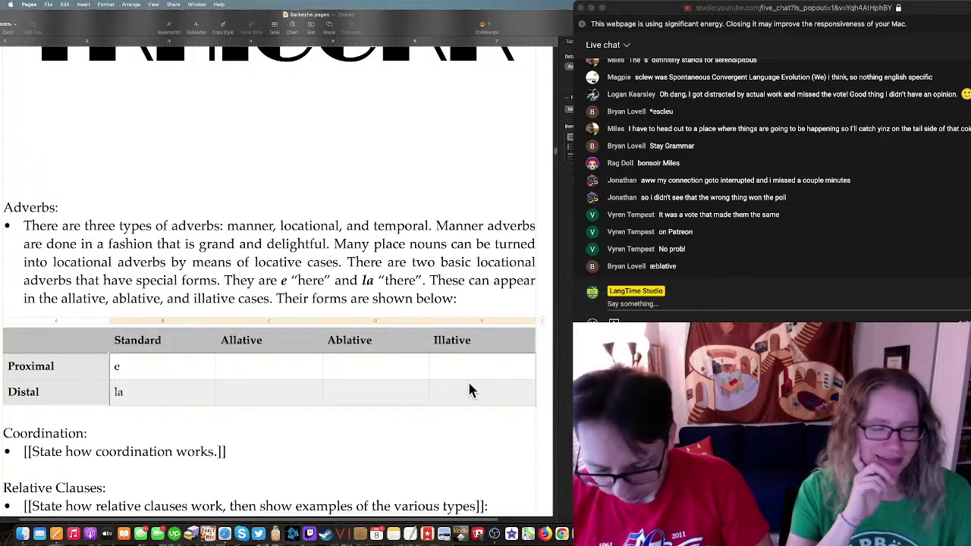
pyautogui.press('super+i')
pyautogui.click(256, 377)
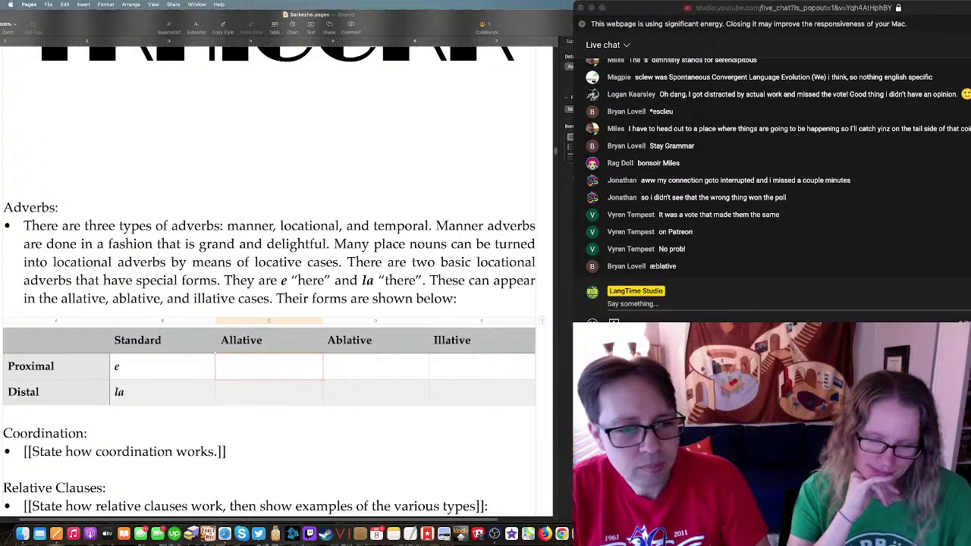
# Step: Fill the Allative, Ablative and Illative columns with the base form "e" in the Proximal row and "la" in the Distal row
pyautogui.write('e')
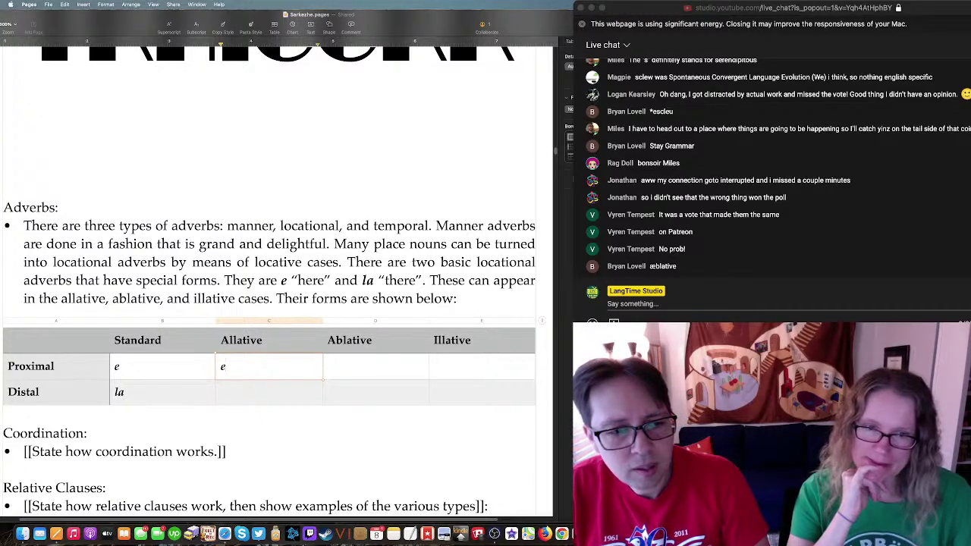
pyautogui.click(179, 383)
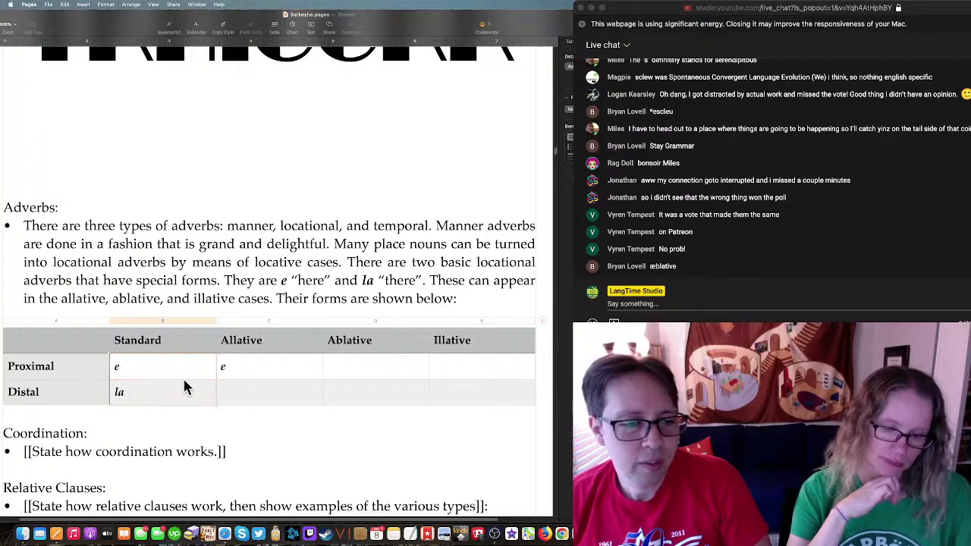
pyautogui.press('Tab')
pyautogui.write('la')
pyautogui.click(383, 366)
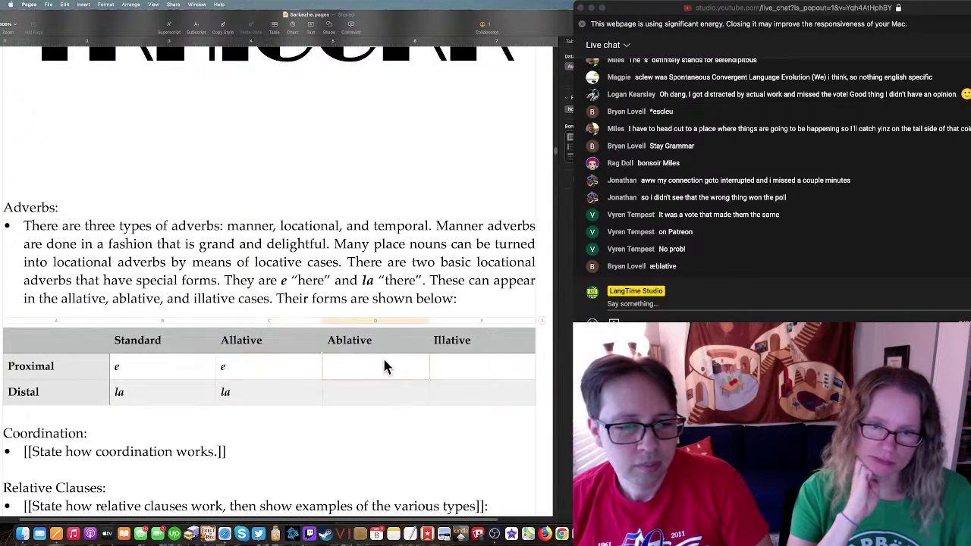
pyautogui.press('super+v')
pyautogui.click(458, 366)
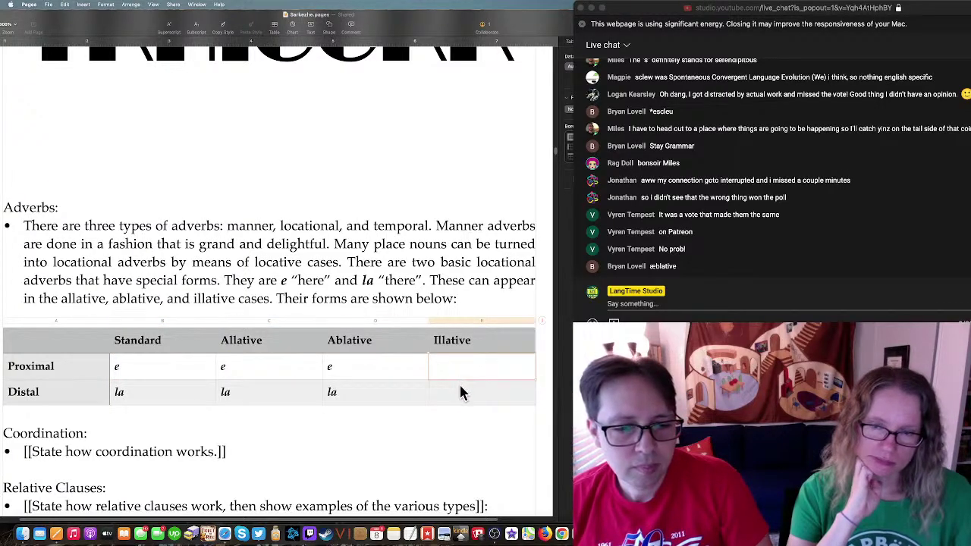
pyautogui.press('super+v')
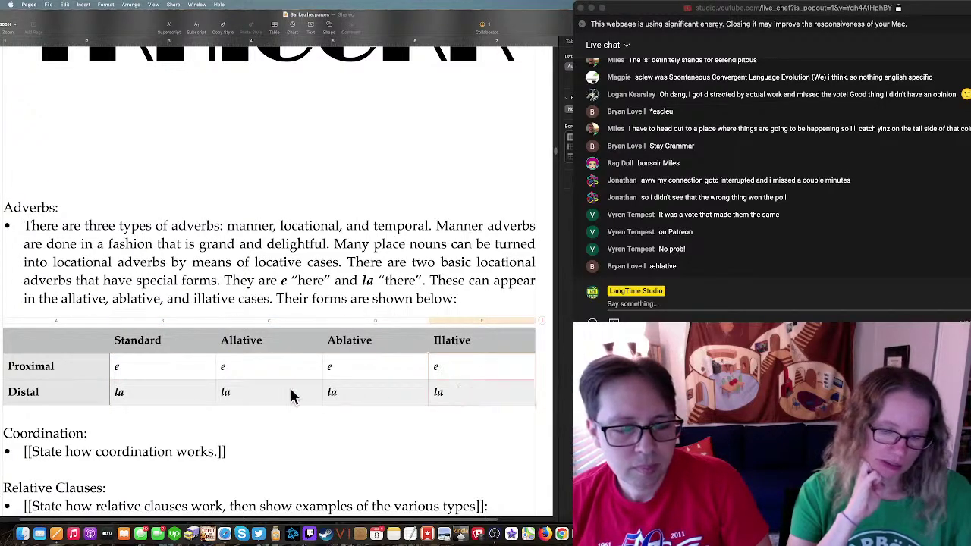
# Step: Change the Proximal Allative form to "tekese"
pyautogui.click(224, 372)
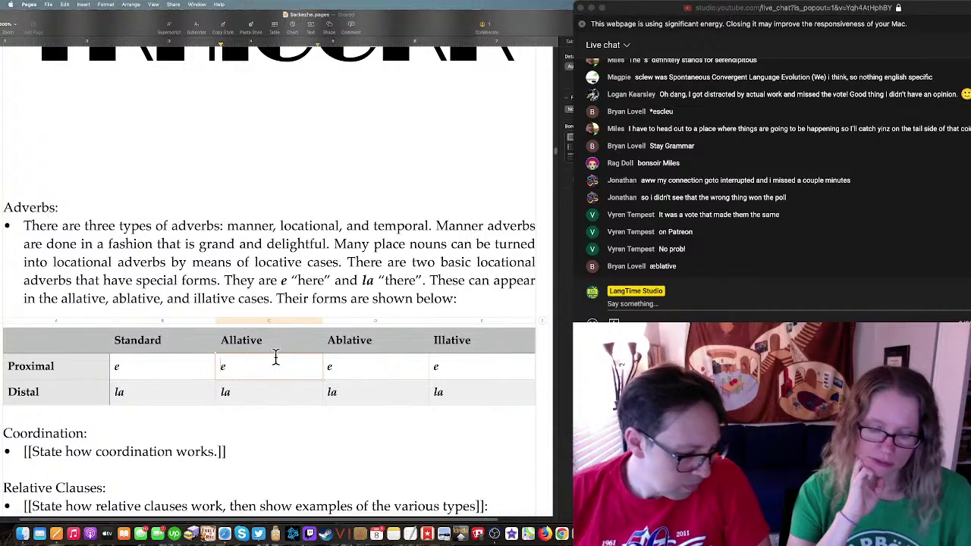
pyautogui.write('tae')
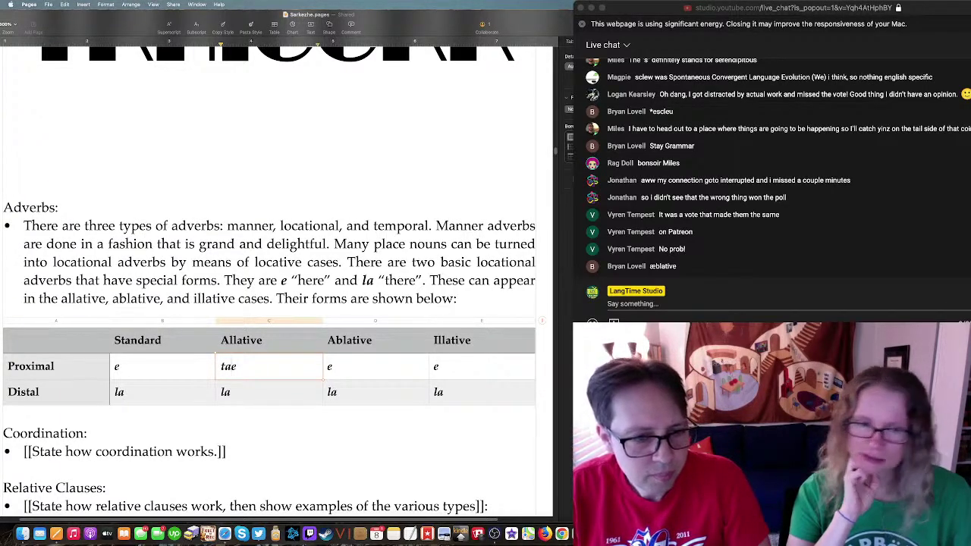
pyautogui.press('BackSpace')
pyautogui.press('BackSpace')
pyautogui.write('ee')
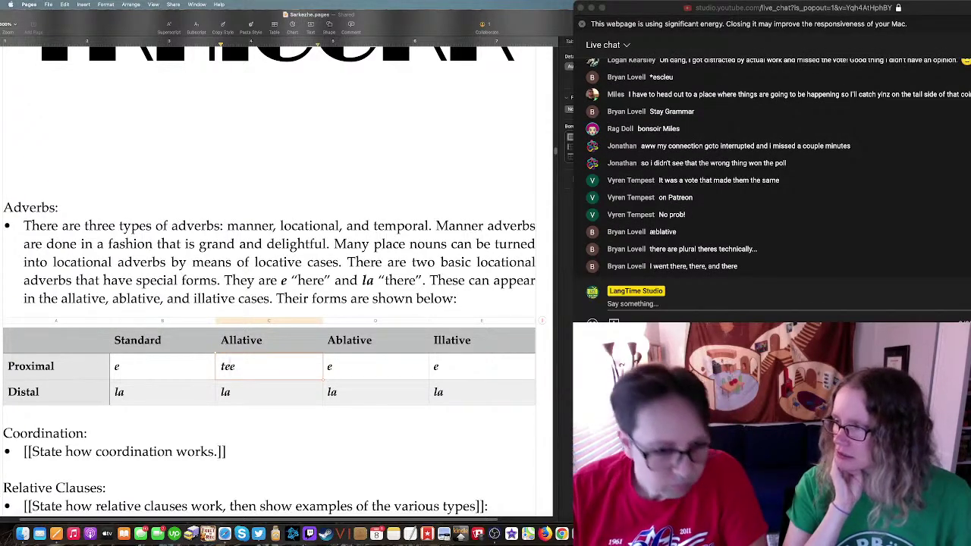
pyautogui.write('kes')
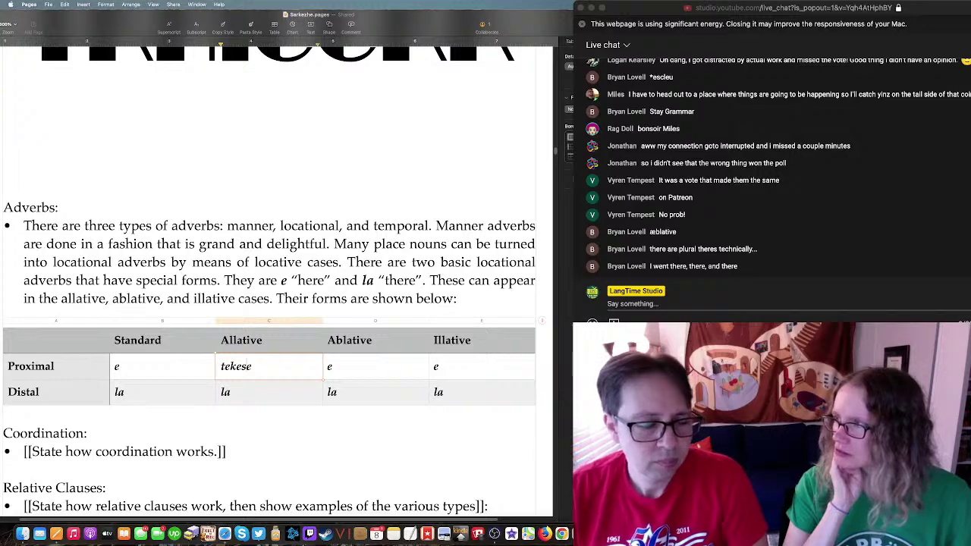
pyautogui.click(189, 371)
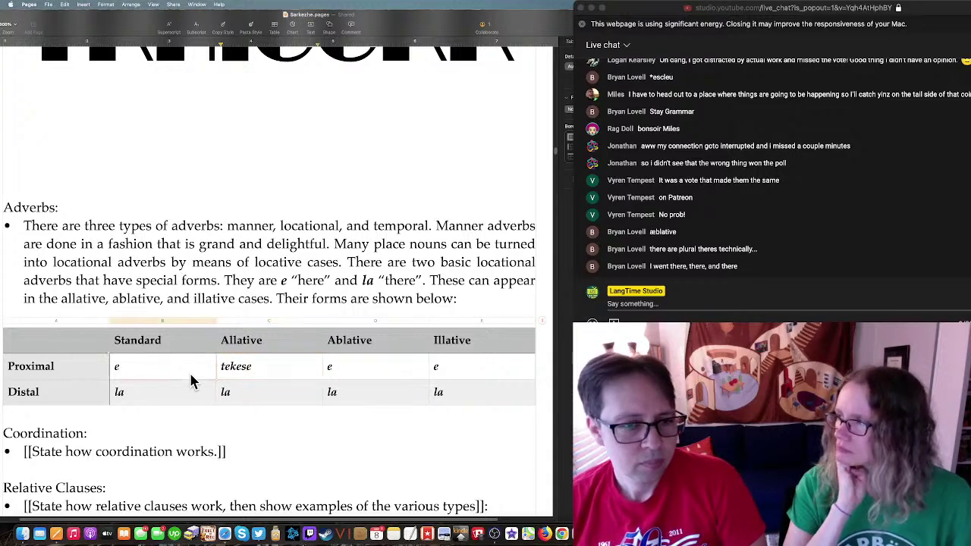
pyautogui.click(251, 368)
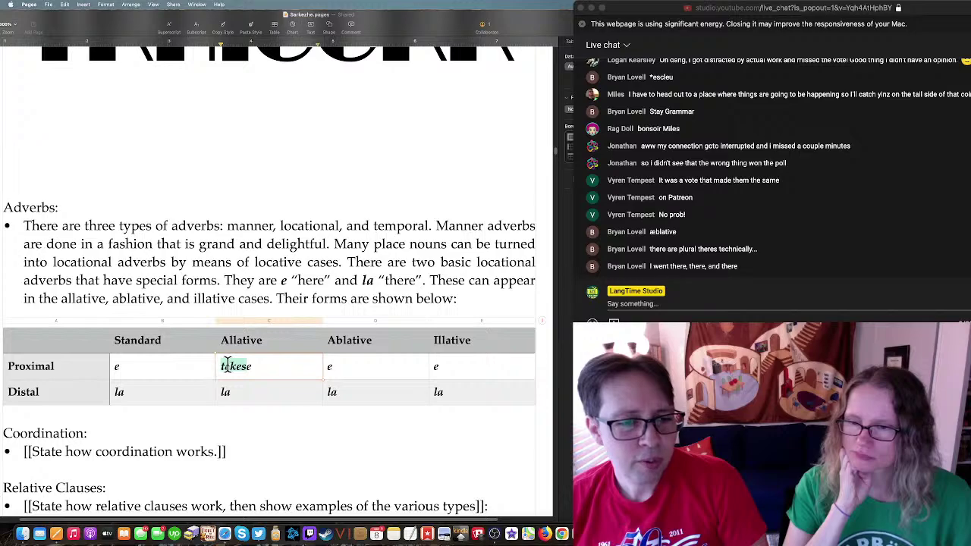
pyautogui.moveTo(250, 365); pyautogui.dragTo(187, 362)
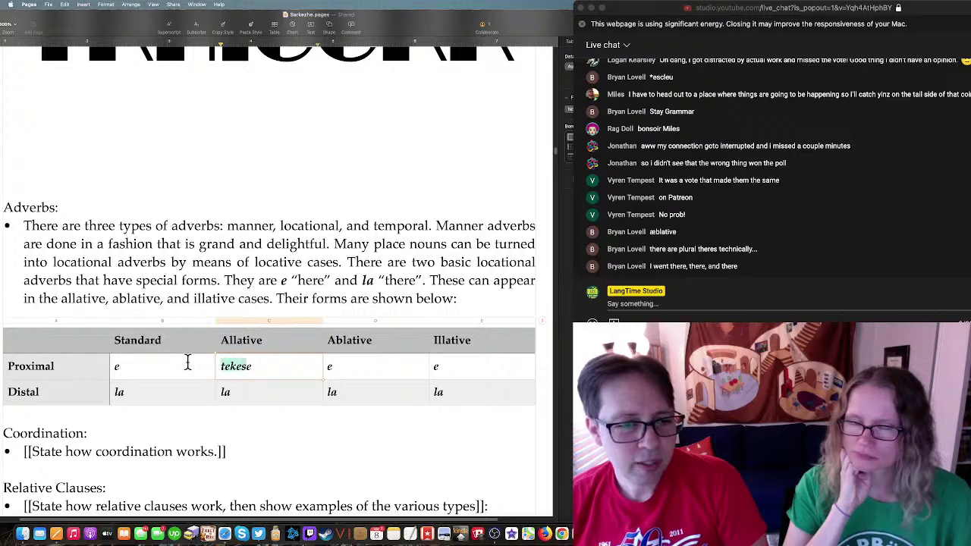
pyautogui.click(245, 368)
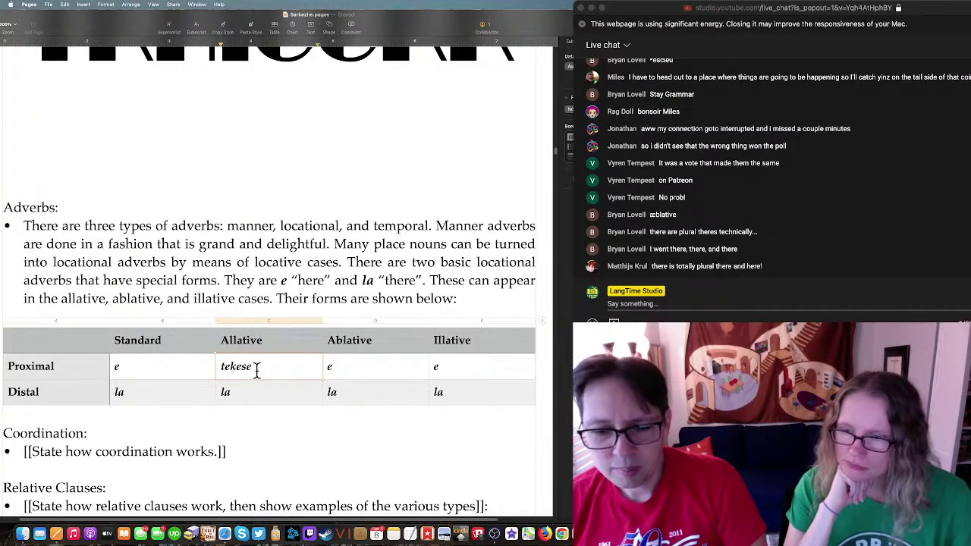
# Step: Switch to Lexurgy Sound Changer, change the second input word to "tə-kis-e" and apply the sound changes
pyautogui.press('super+Tab')
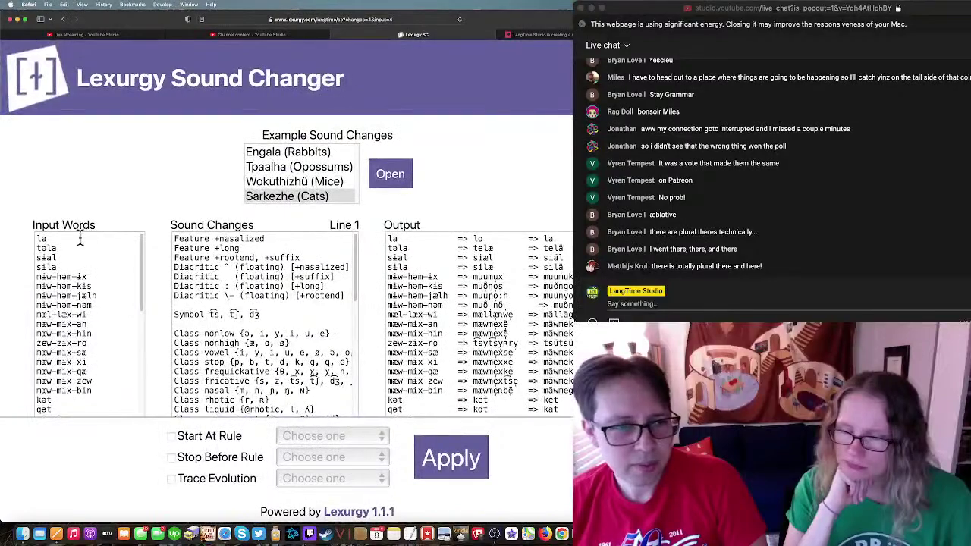
pyautogui.click(80, 240)
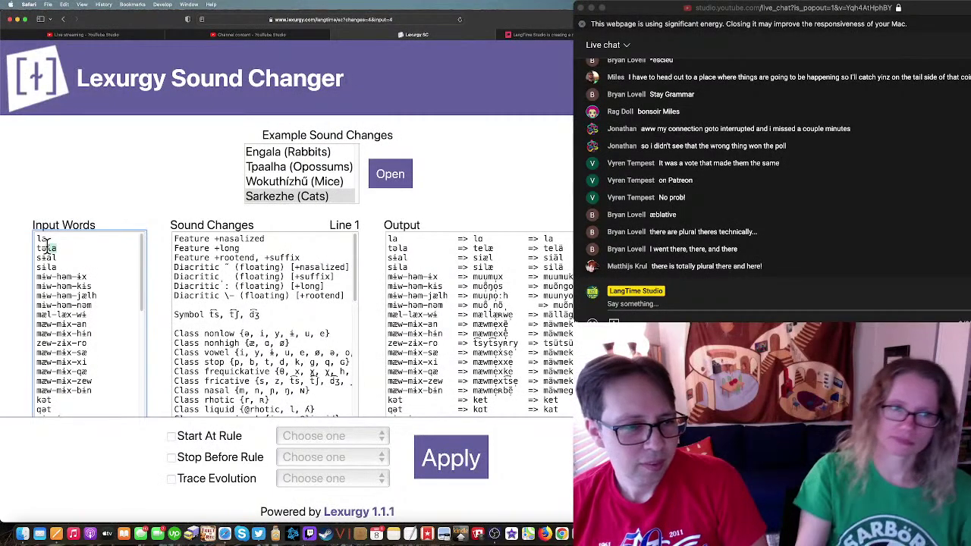
pyautogui.write('ki')
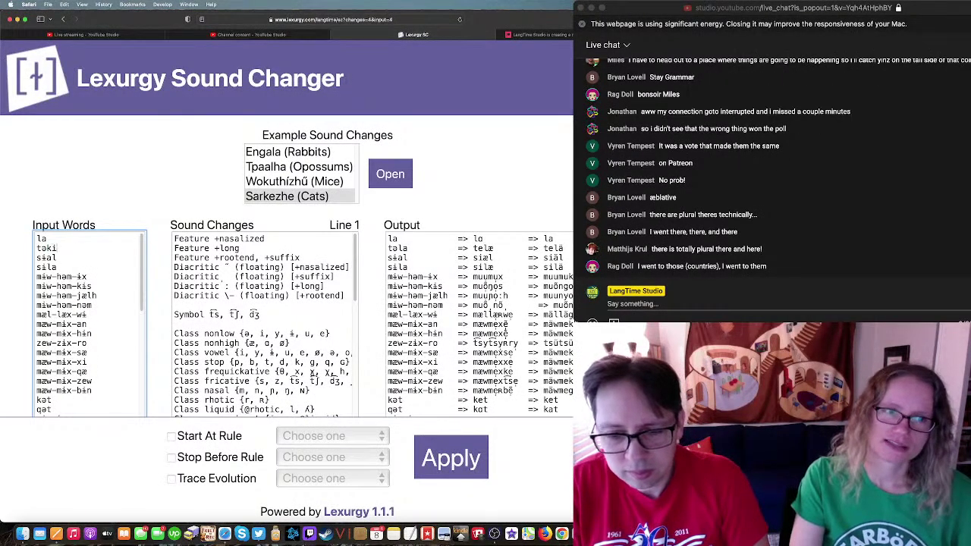
pyautogui.press('BackSpace')
pyautogui.press('BackSpace')
pyautogui.write('-kis')
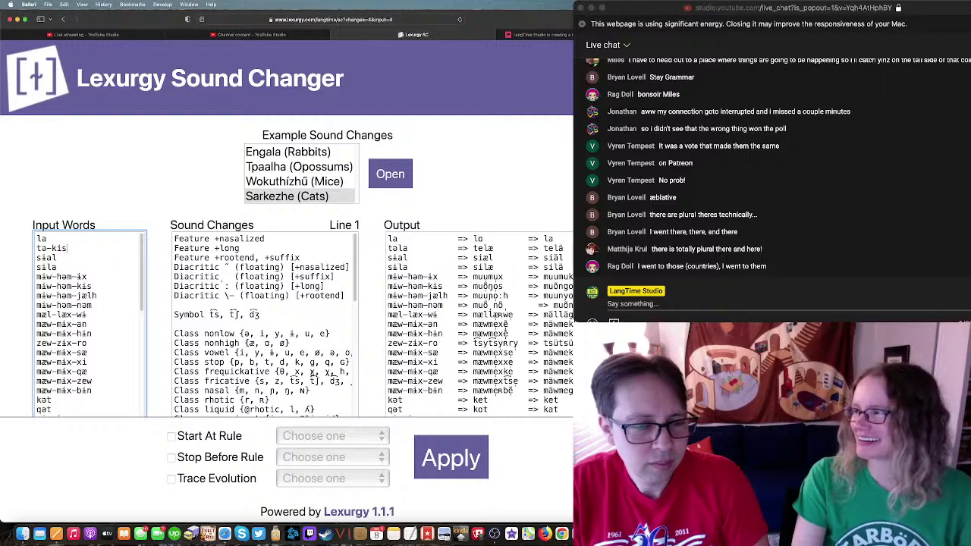
pyautogui.write('-e')
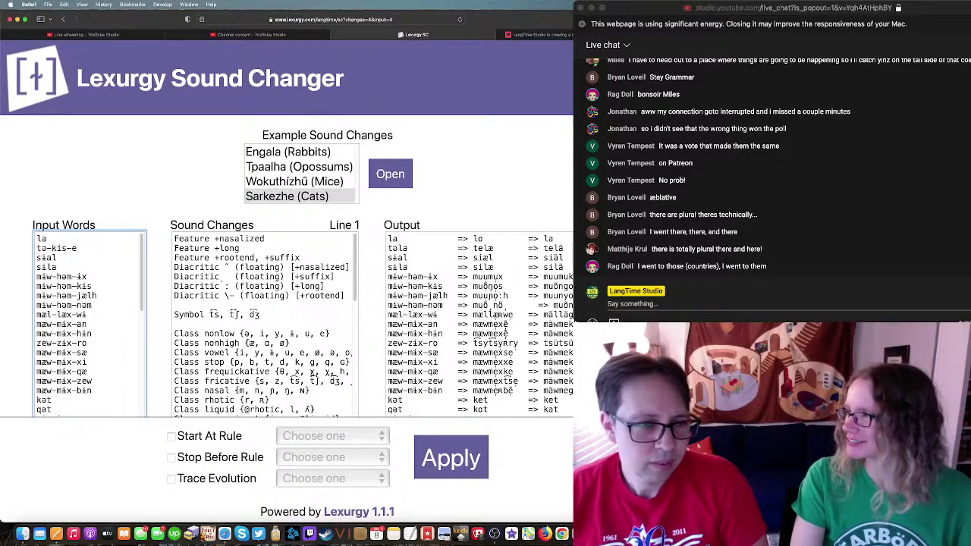
pyautogui.click(446, 467)
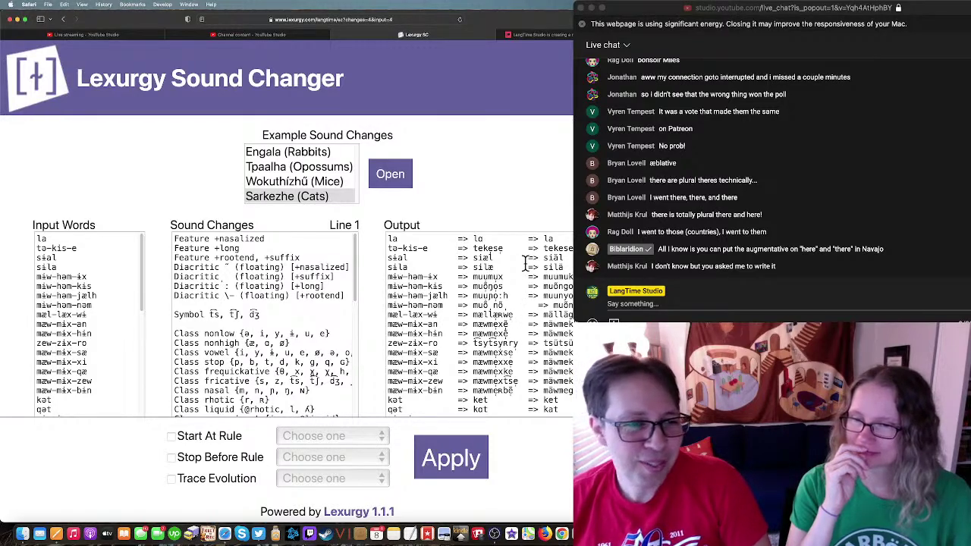
# Step: Change the third input word to "sɨ-kis-e" and apply the sound changes
pyautogui.click(44, 248)
pyautogui.moveTo(79, 249); pyautogui.dragTo(47, 258)
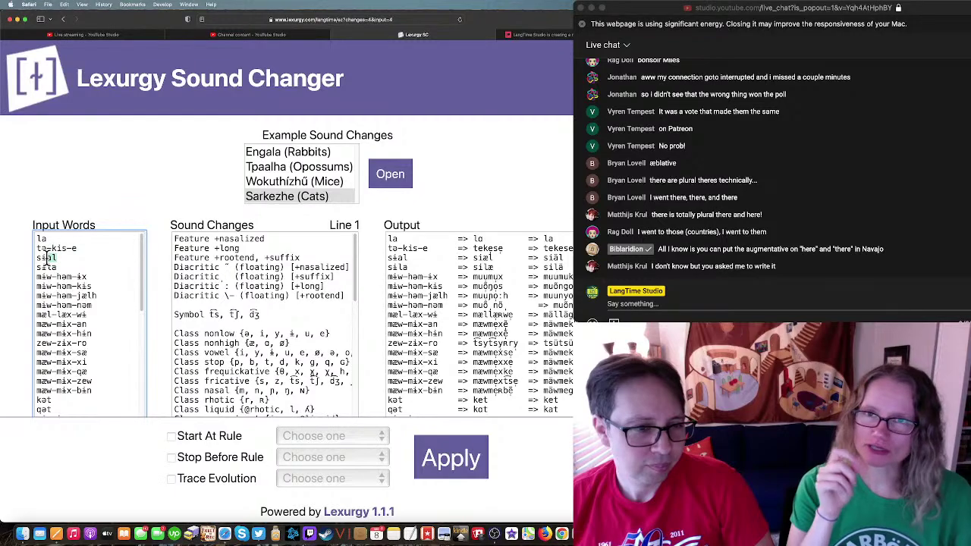
pyautogui.write('-kis-e')
pyautogui.click(450, 455)
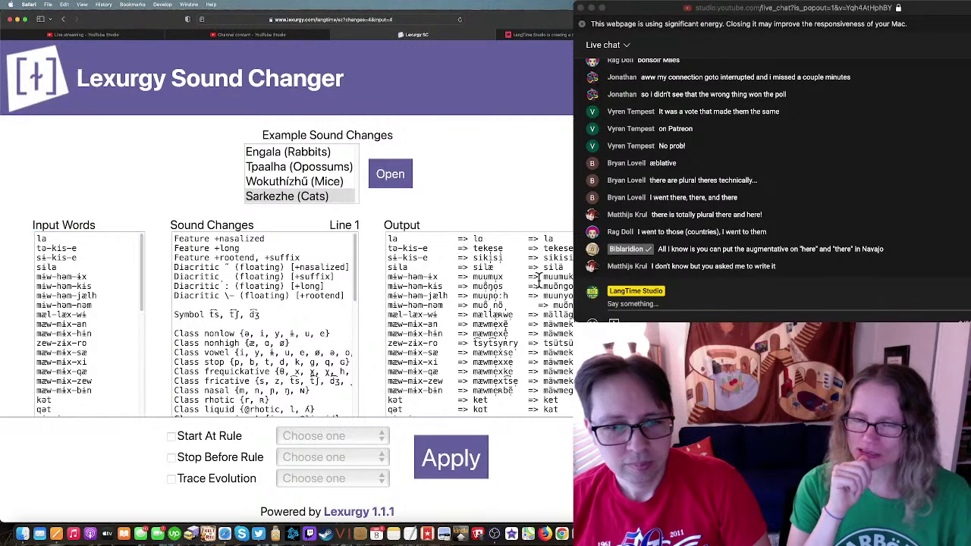
pyautogui.click(57, 533)
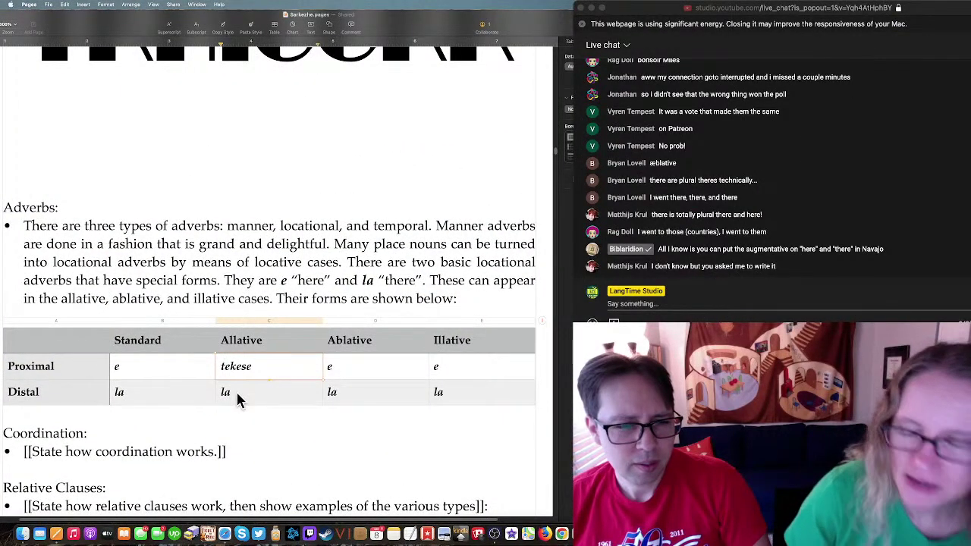
pyautogui.hotkey('ctrl', 'Up')
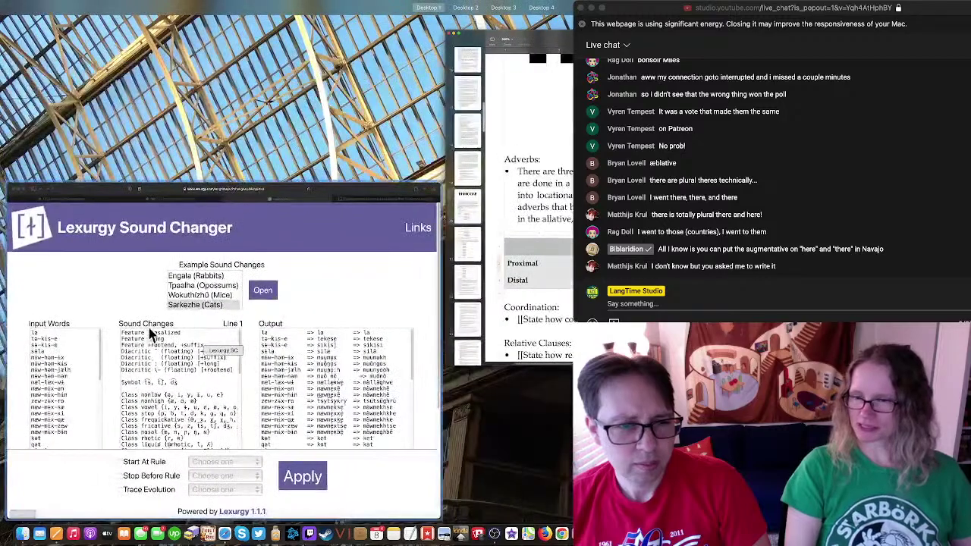
pyautogui.click(83, 351)
# Step: Replace the third input word with "tə-kis-la", based on a copy of the second word, and apply the sound changes
pyautogui.click(81, 255)
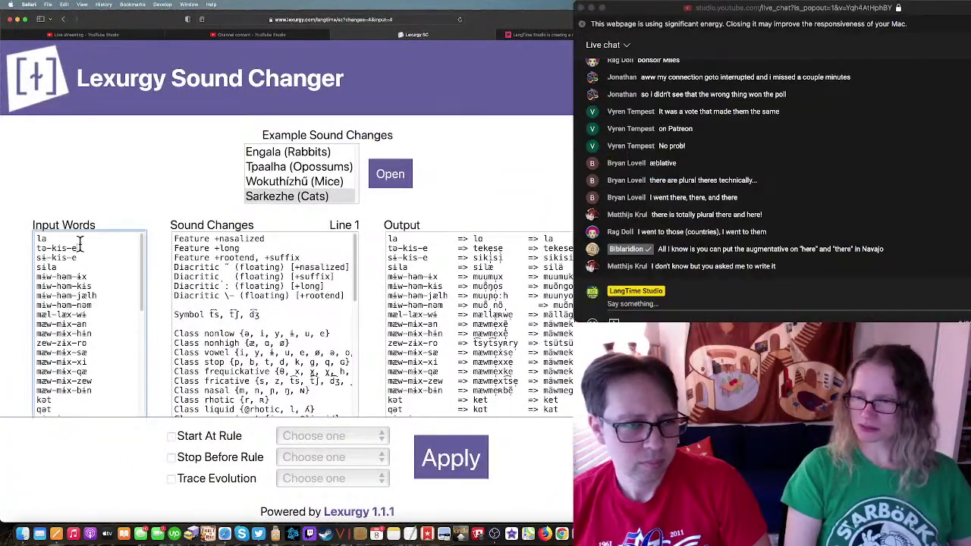
pyautogui.tripleClick(80, 249)
pyautogui.hotkey('ctrl', 'c')
pyautogui.moveTo(79, 257); pyautogui.dragTo(32, 262)
pyautogui.hotkey('ctrl', 'v')
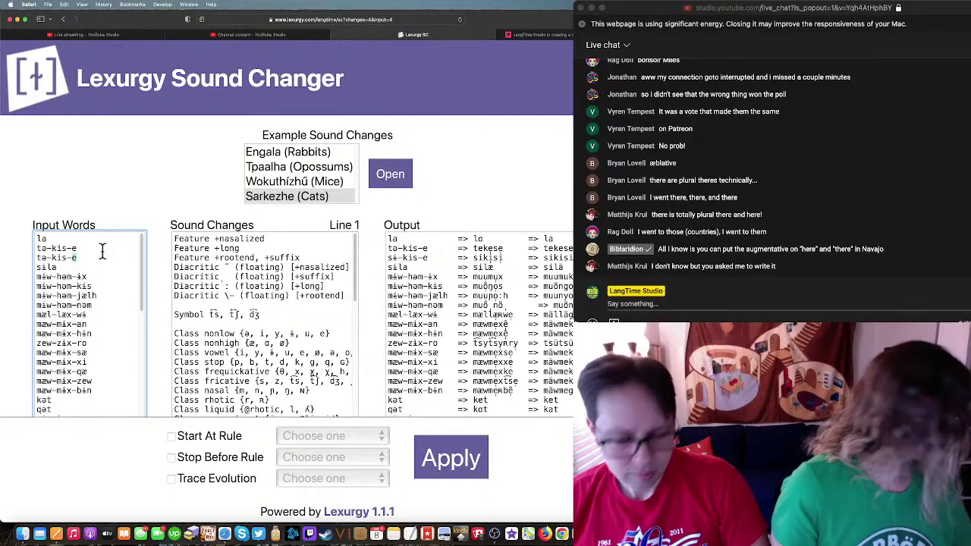
pyautogui.press('BackSpace')
pyautogui.write('la')
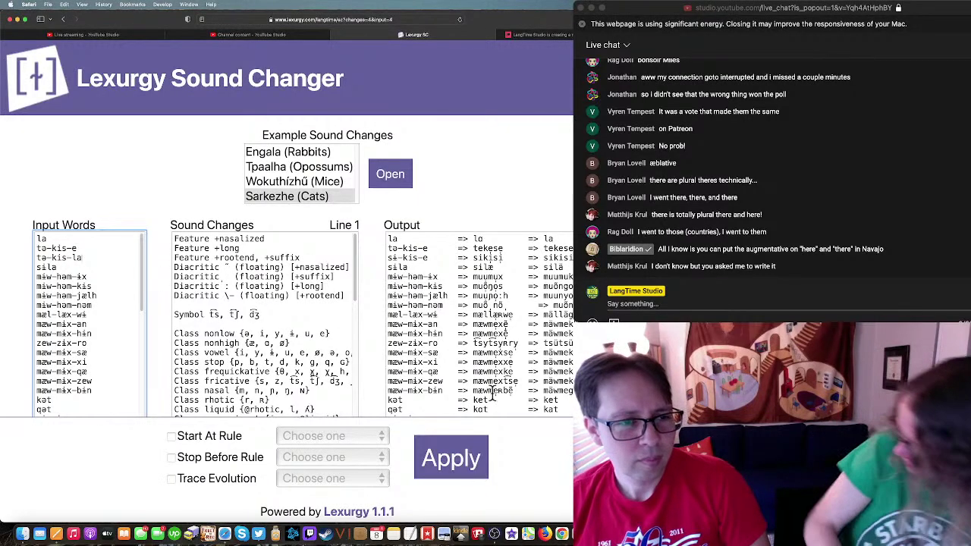
pyautogui.click(465, 453)
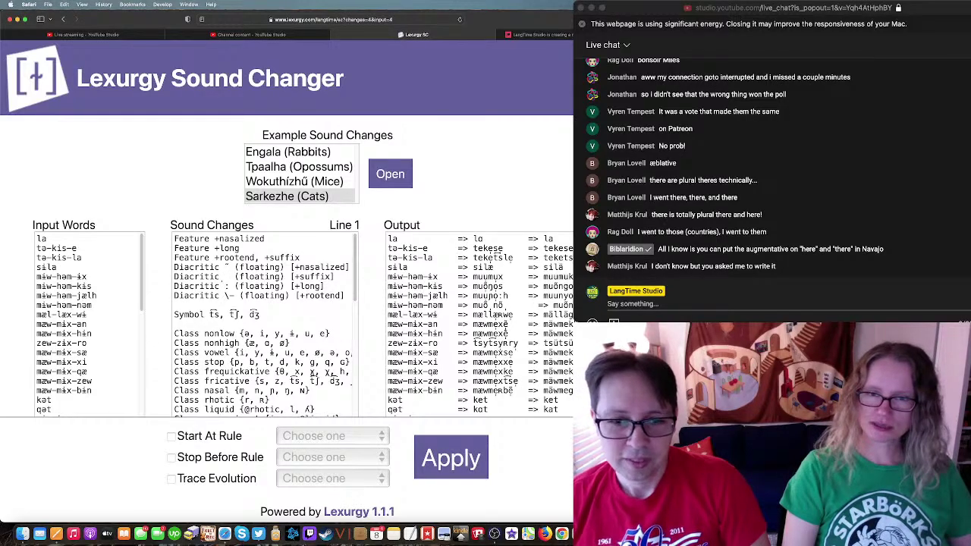
# Step: Switch back to the Pages document and set the Distal Allative form to "teketsle"
pyautogui.press('super+Tab')
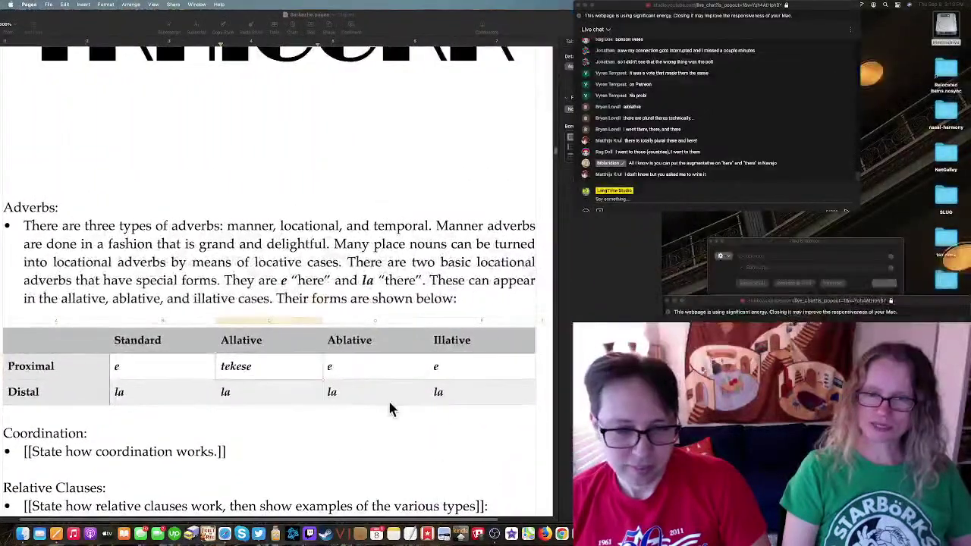
pyautogui.click(277, 388)
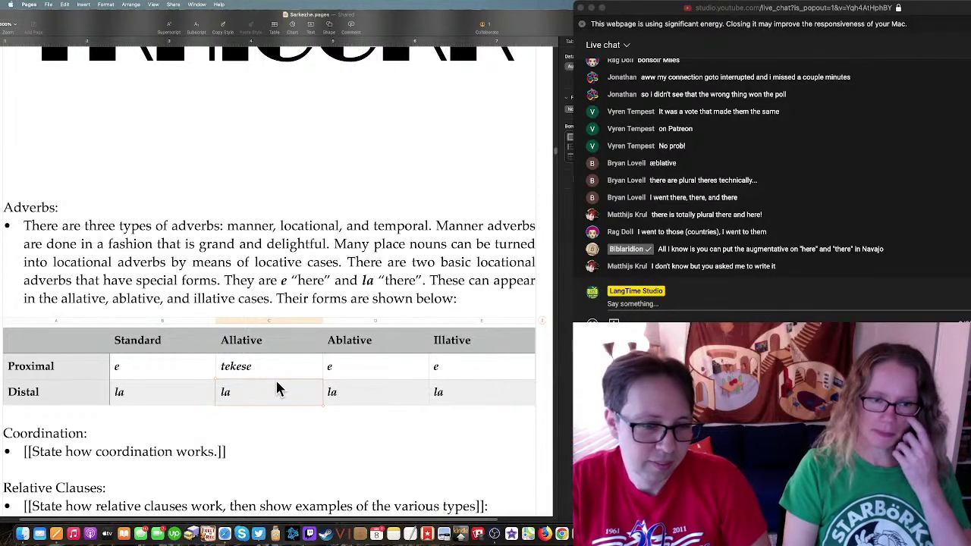
pyautogui.write('teketsle')
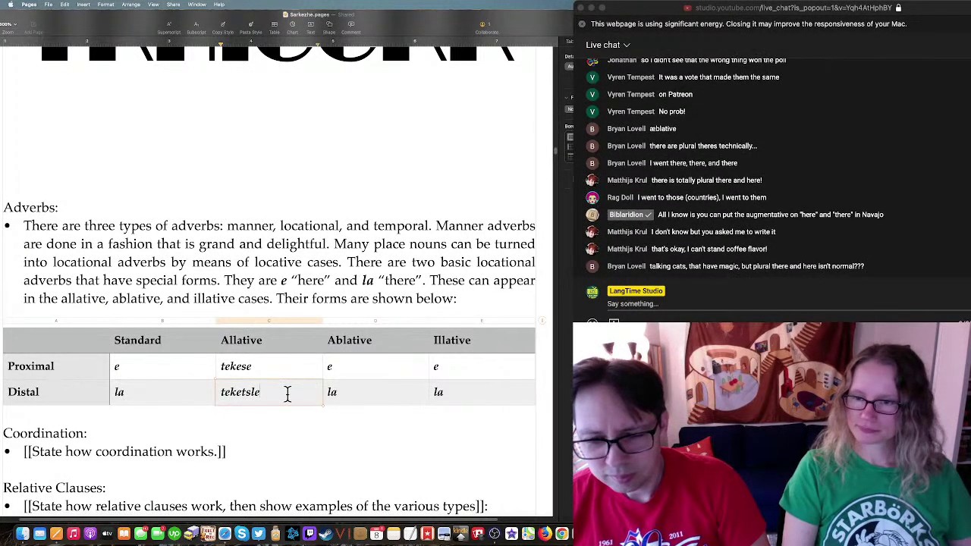
# Step: Switch to Lexurgy Sound Changer and change the second input word to "tə-jælh-e" for the Proximal Ablative form
pyautogui.click(343, 380)
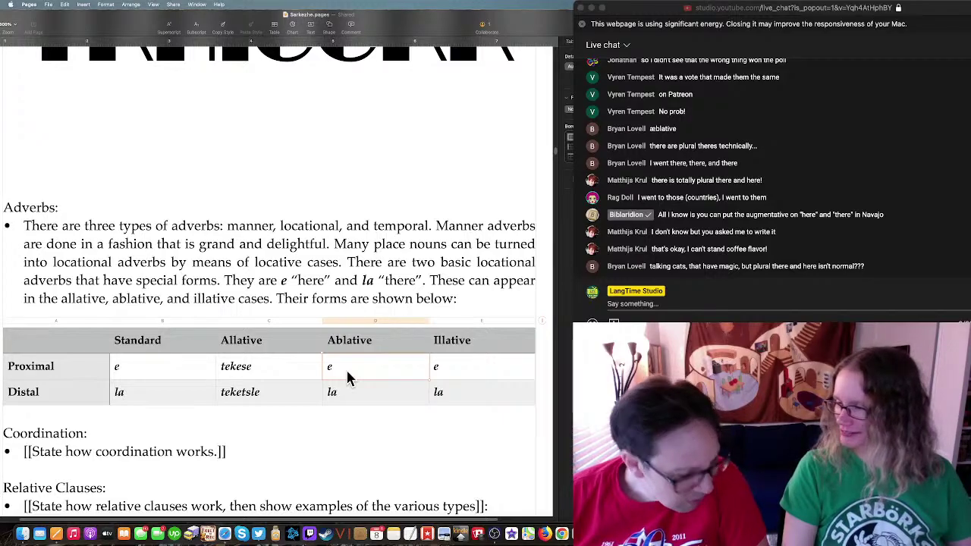
pyautogui.press('super+Tab')
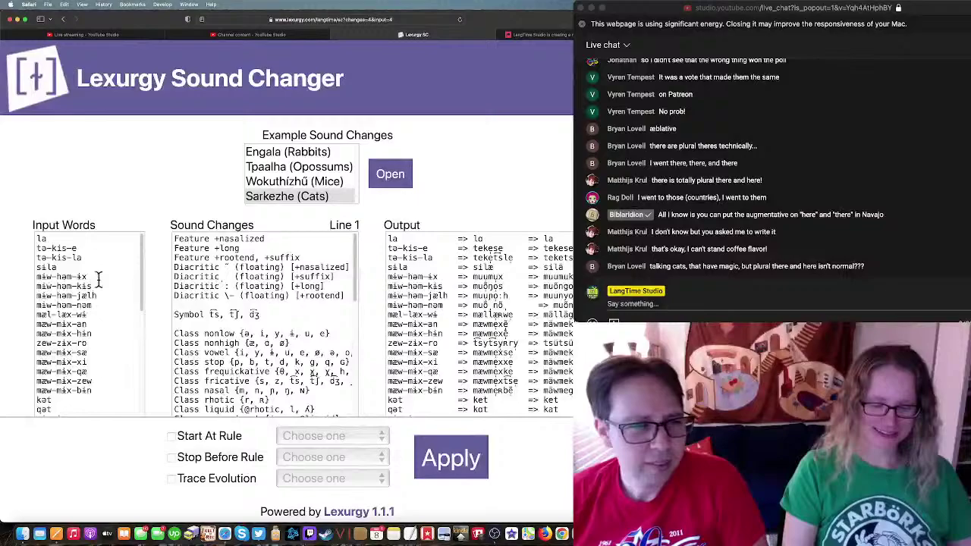
pyautogui.click(86, 249)
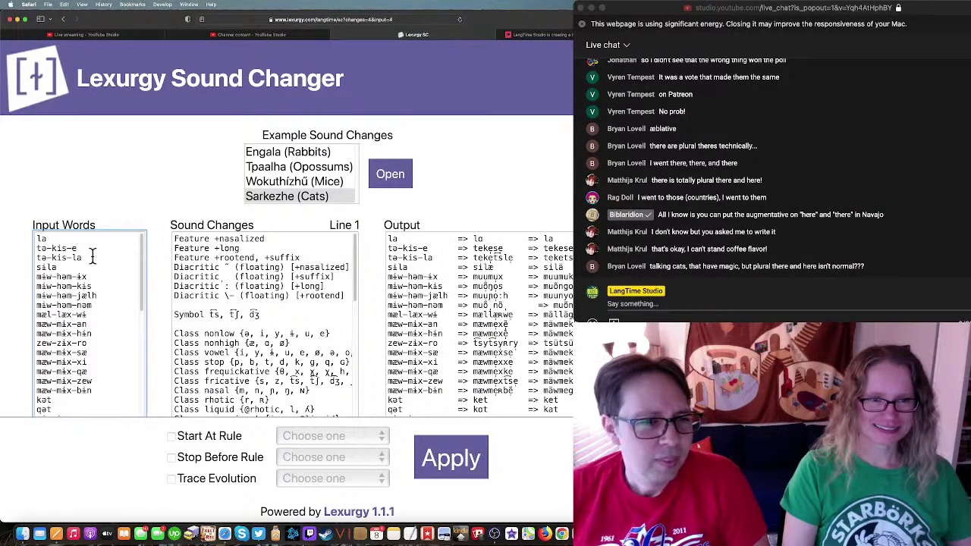
pyautogui.press('Left')
pyautogui.hotkey('shift', 'Left')
pyautogui.hotkey('shift', 'Left')
pyautogui.hotkey('shift', 'Left')
pyautogui.hotkey('shift', 'Left')
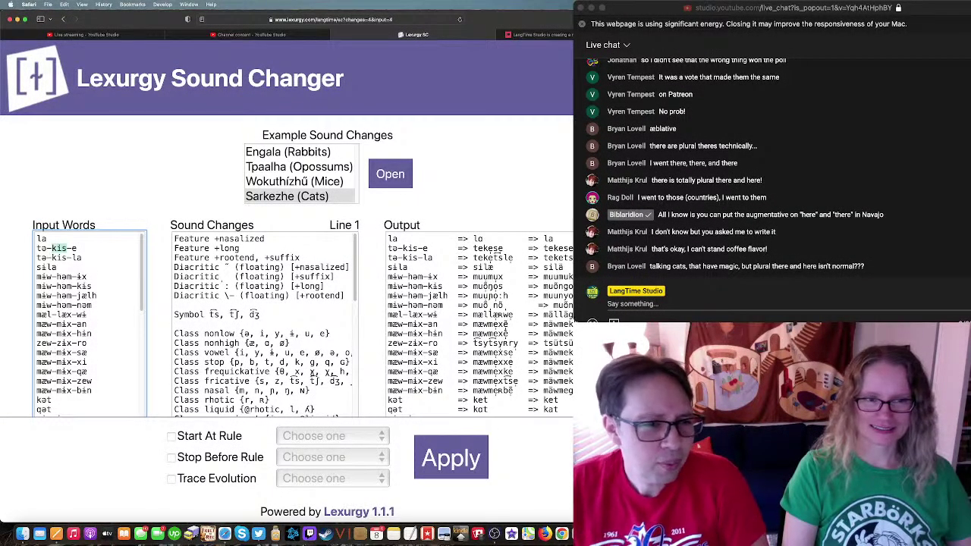
pyautogui.write('jəlh')
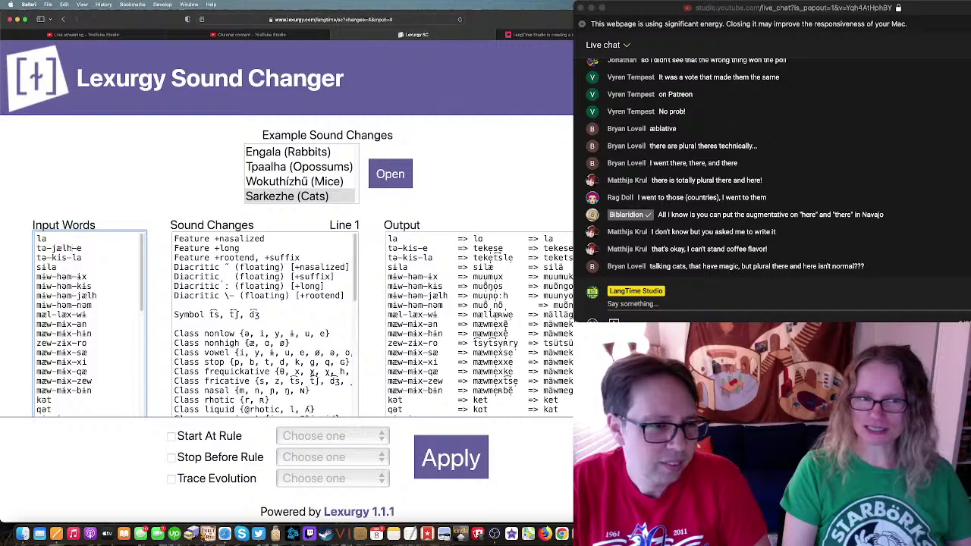
# Step: Change the third input word to "tə-jælh-la" by reusing "jælh" from the second word, and apply the sound changes
pyautogui.hotkey('shift', 'Left')
pyautogui.hotkey('shift', 'Left')
pyautogui.hotkey('shift', 'Left')
pyautogui.hotkey('shift', 'Left')
pyautogui.press('Down')
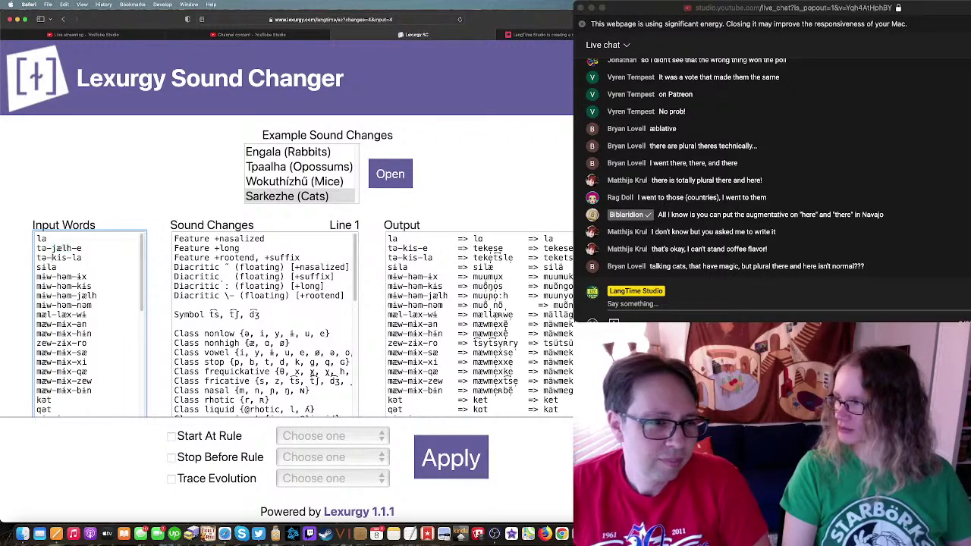
pyautogui.hotkey('shift', 'Right')
pyautogui.hotkey('shift', 'Right')
pyautogui.hotkey('shift', 'Right')
pyautogui.press('super+v')
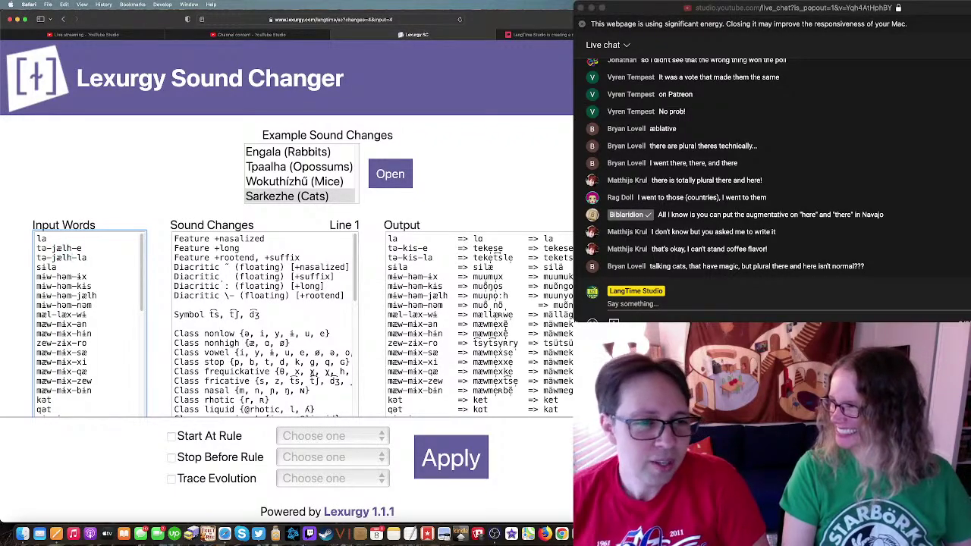
pyautogui.click(470, 468)
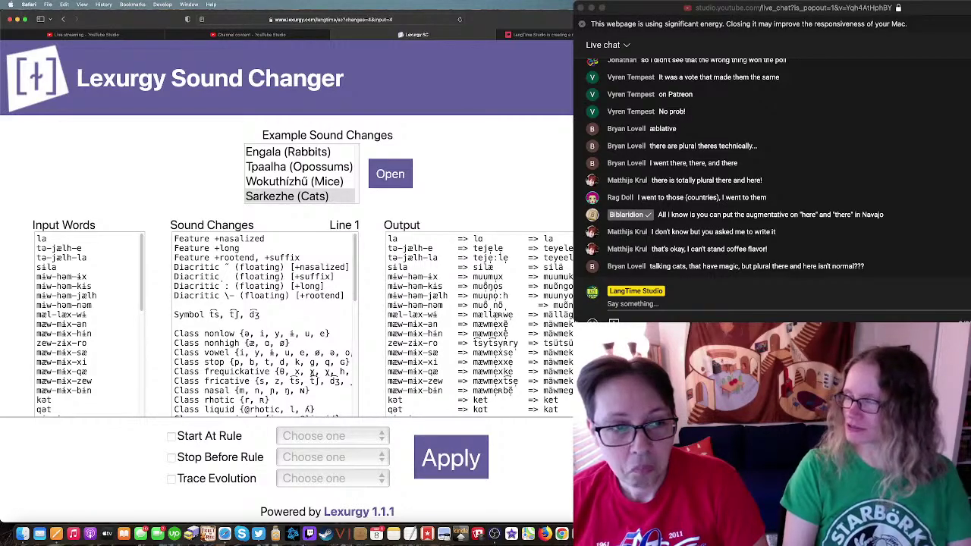
# Step: Switch back to the Pages document and set the Ablative forms to "teyele" for Proximal and "teyeele" for Distal
pyautogui.press('super+Tab')
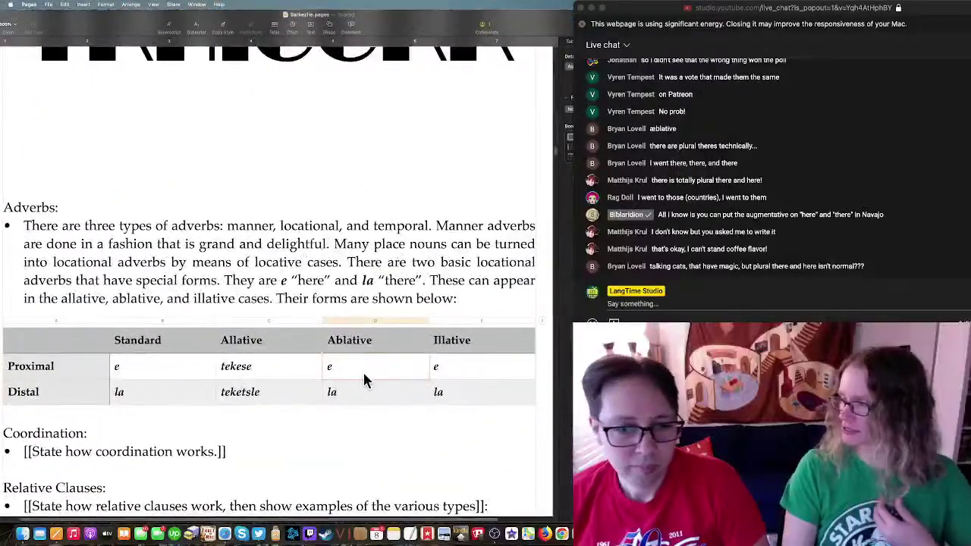
pyautogui.write('teyele')
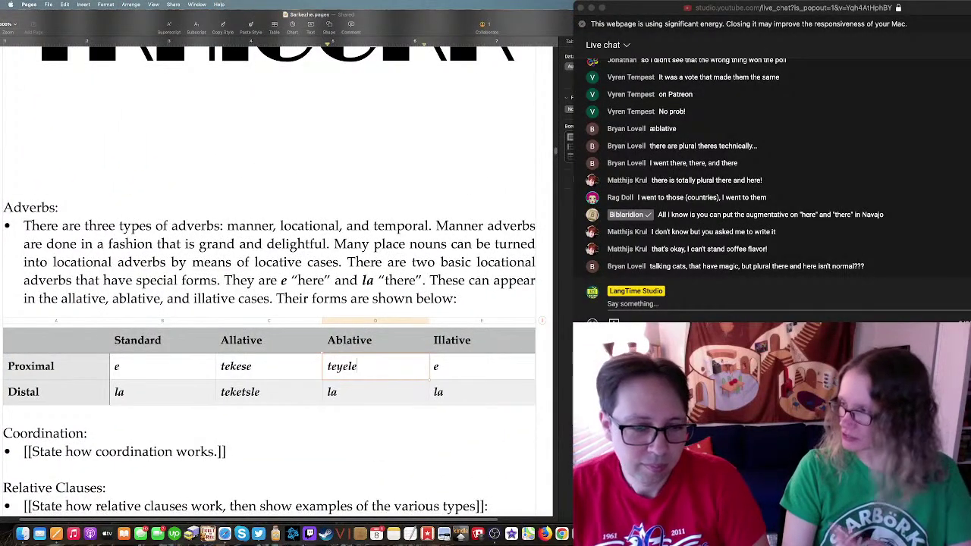
pyautogui.click(359, 403)
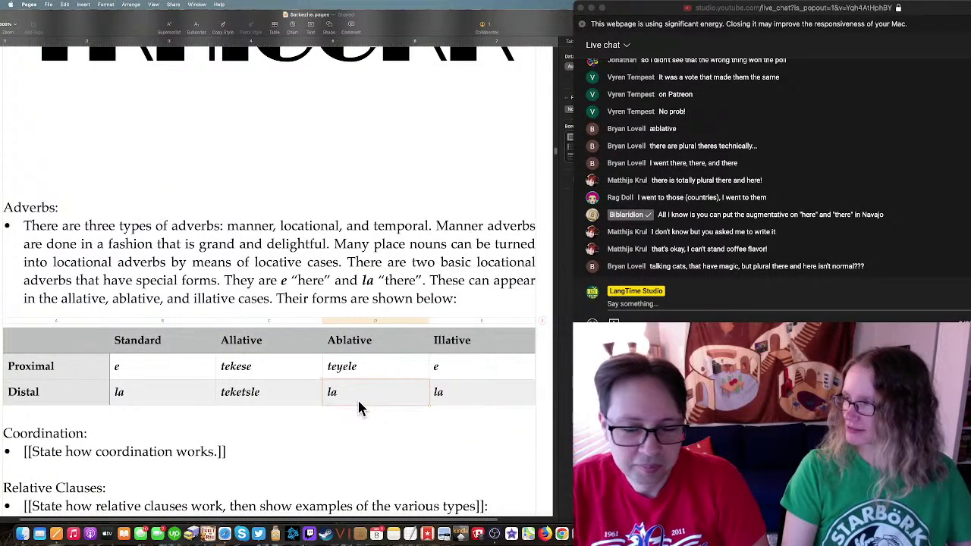
pyautogui.write('teyeele')
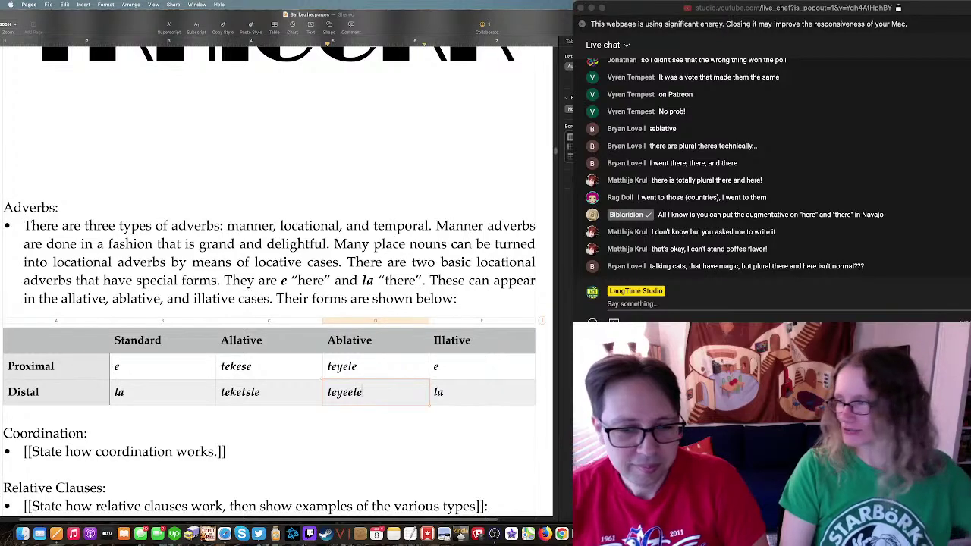
pyautogui.click(280, 383)
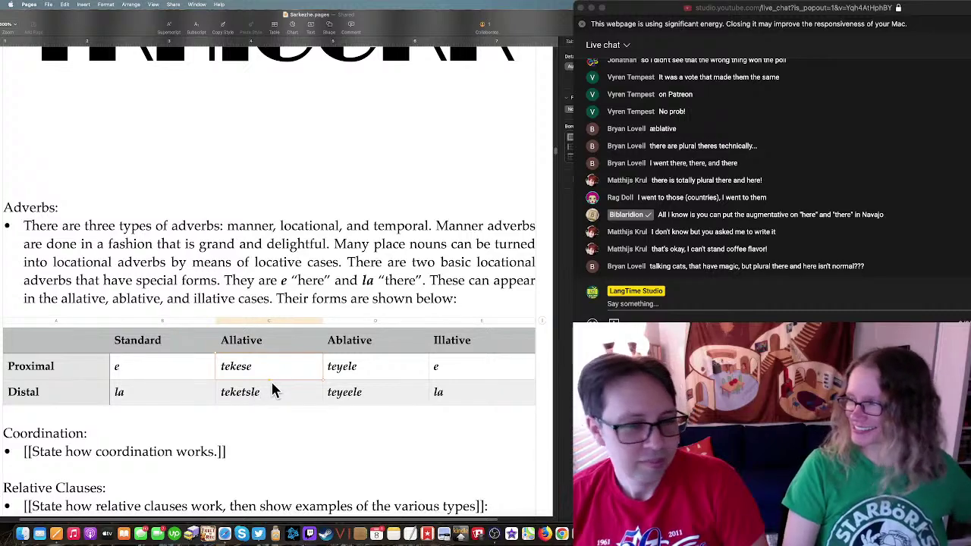
pyautogui.click(374, 369)
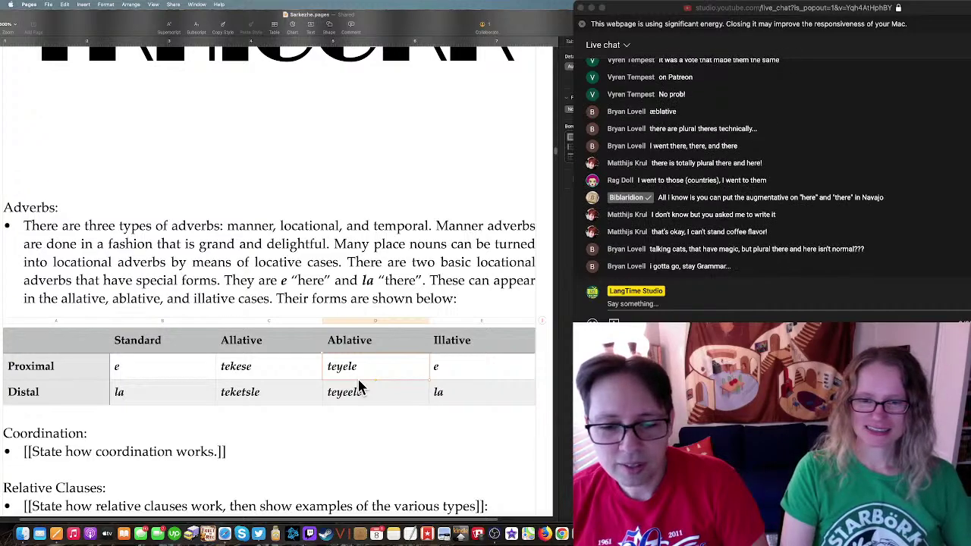
pyautogui.click(276, 371)
pyautogui.click(362, 372)
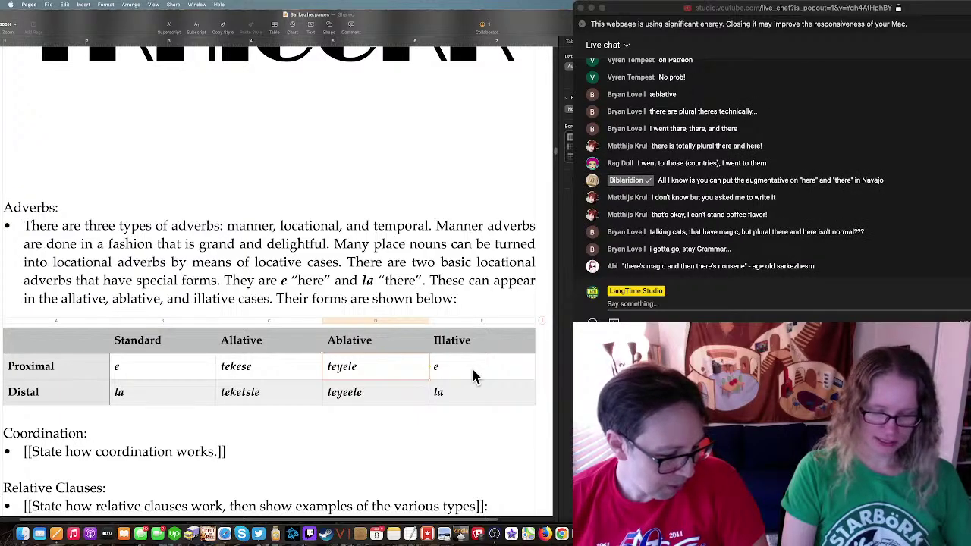
# Step: Switch to Lexurgy Sound Changer, change the second and third input words to "tə-nəm-e" and "tə-nəm-la", and apply the sound changes
pyautogui.press('super+Tab')
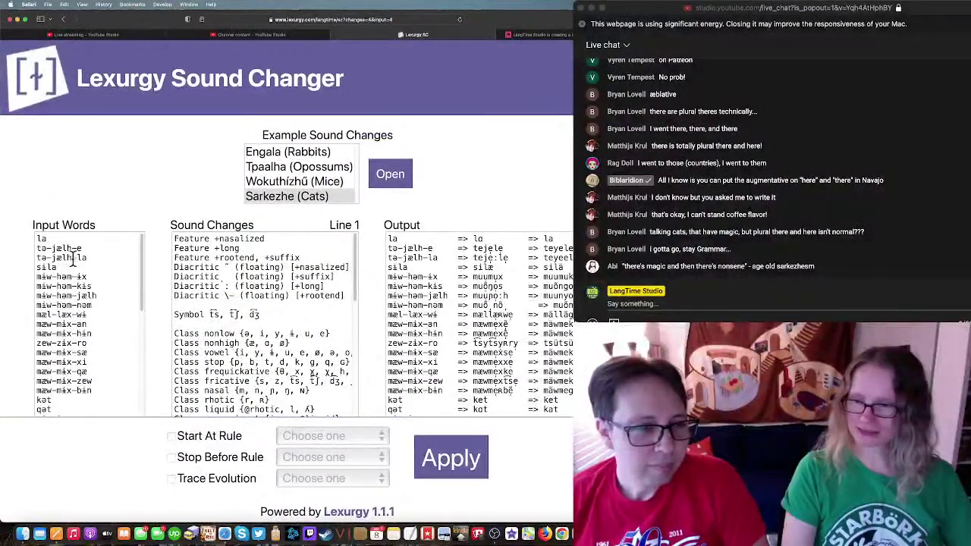
pyautogui.click(73, 258)
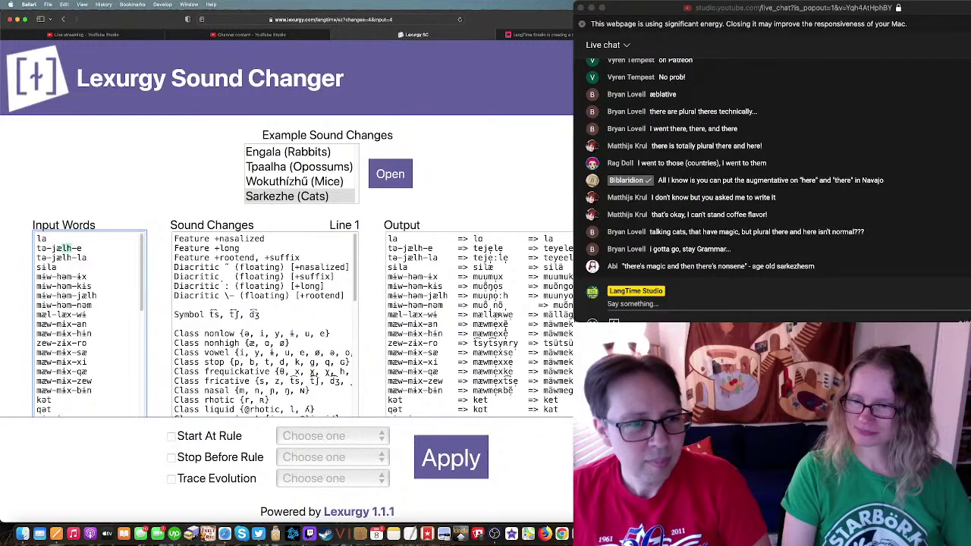
pyautogui.moveTo(52, 248); pyautogui.dragTo(61, 248)
pyautogui.write('mə')
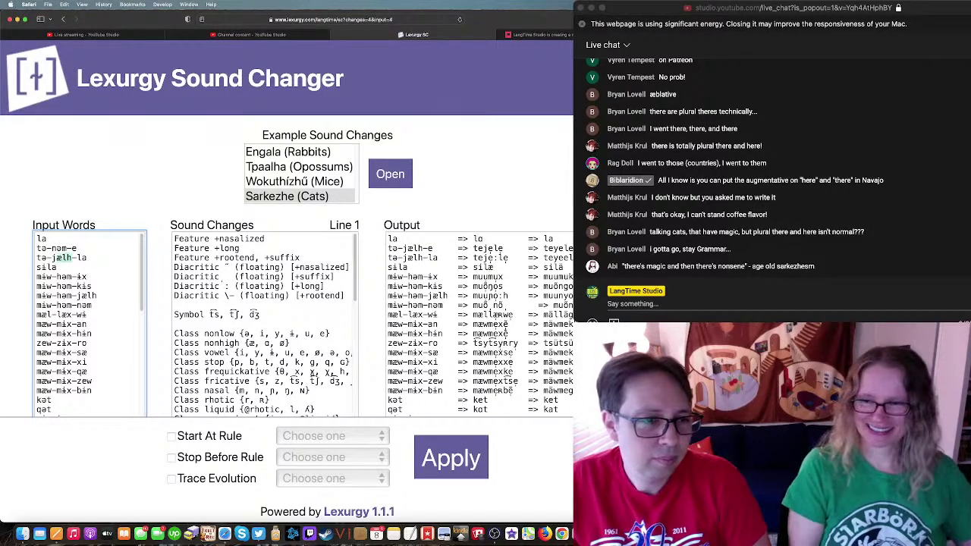
pyautogui.moveTo(52, 258); pyautogui.dragTo(66, 258)
pyautogui.write('nəm')
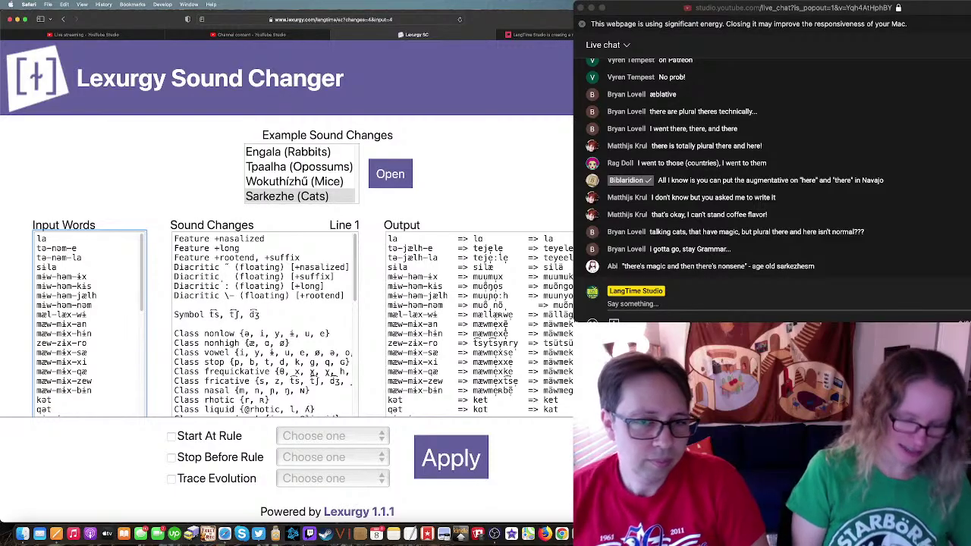
pyautogui.click(459, 459)
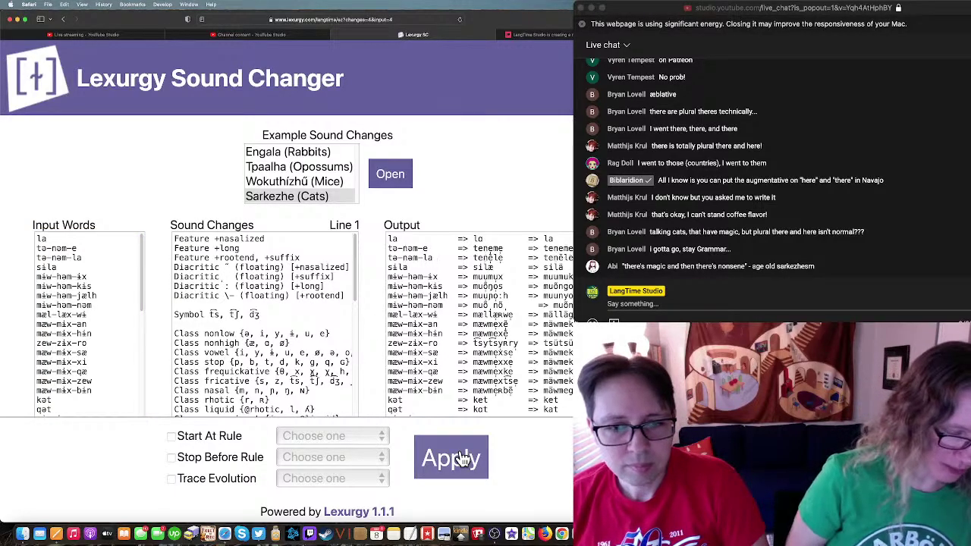
# Step: Switch back to the Pages document and set the Proximal Illative form to "teneme"
pyautogui.click(277, 525)
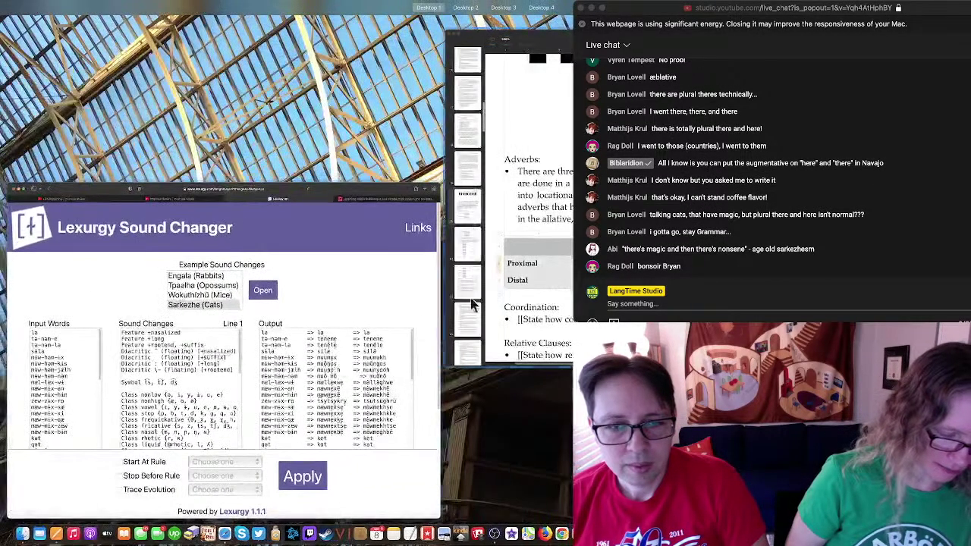
pyautogui.click(440, 375)
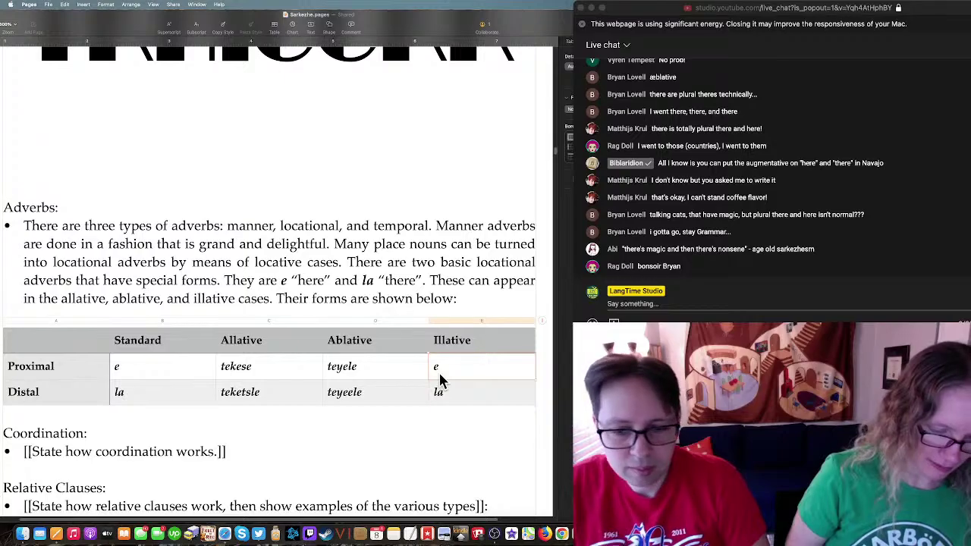
pyautogui.write('teneme')
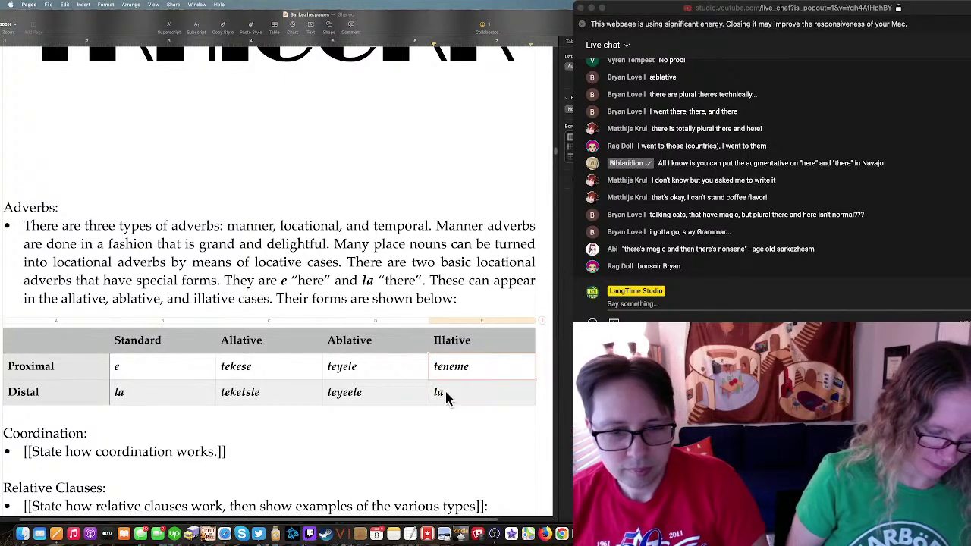
# Step: Check the Lexurgy output for "tə-nəm-la" and set the Distal Illative form in the Pages table to "tenẽle"
pyautogui.press('super+Tab')
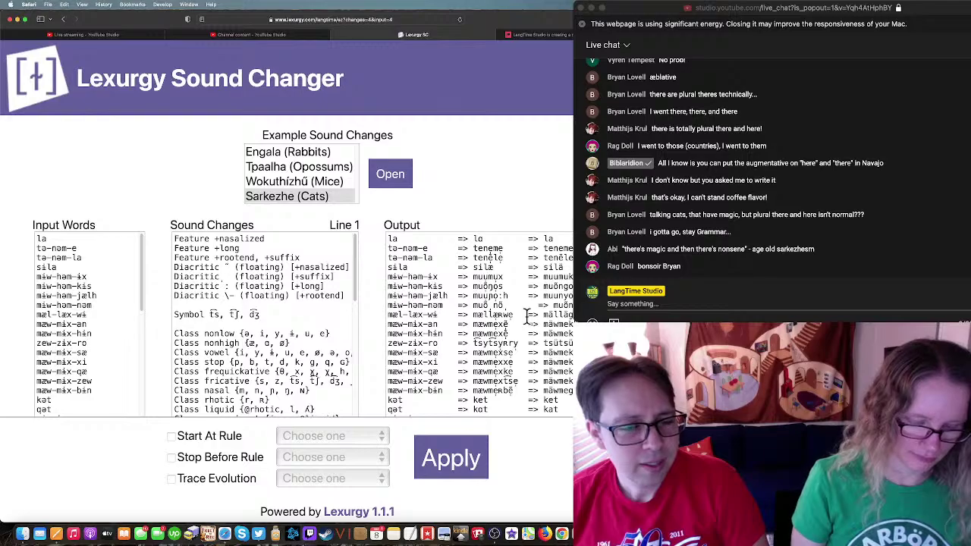
pyautogui.hotkey('ctrl', 'Up')
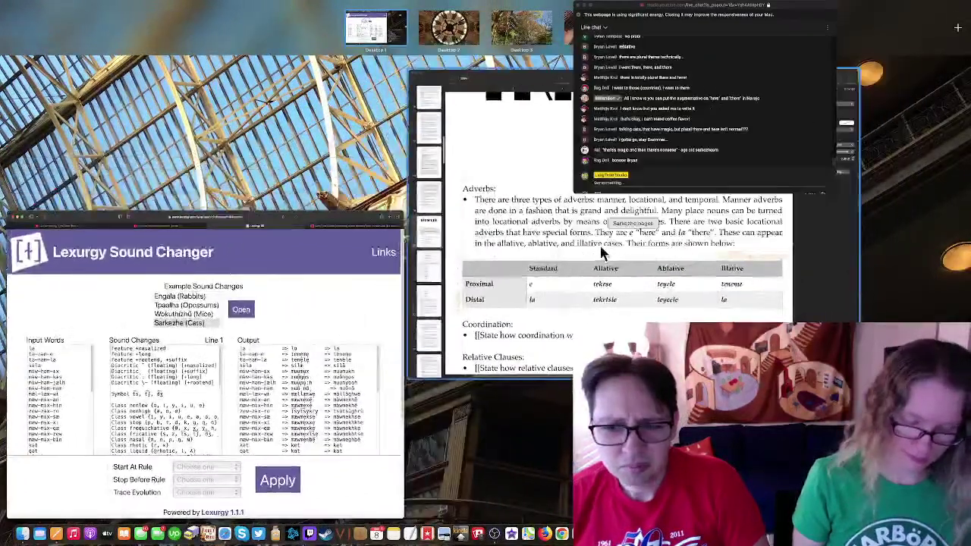
pyautogui.click(563, 382)
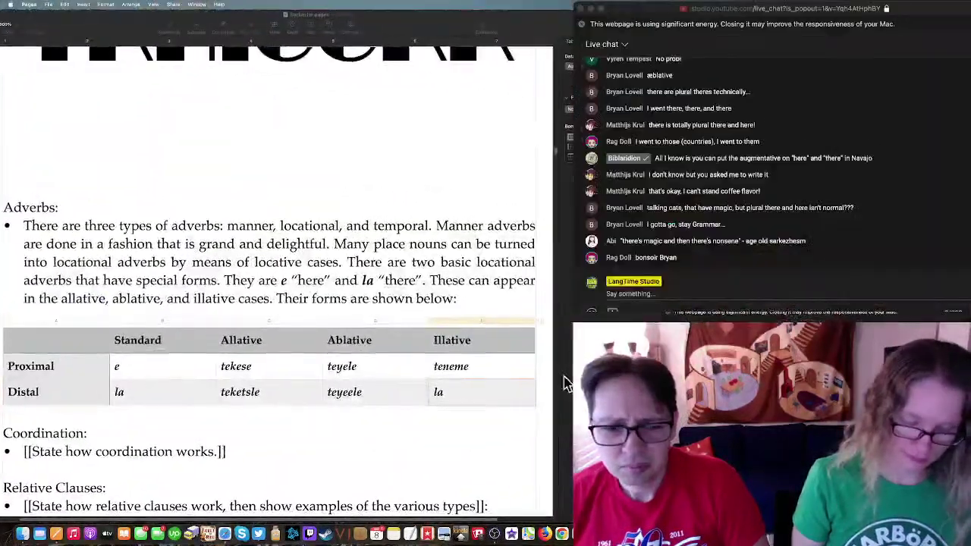
pyautogui.click(448, 392)
pyautogui.write('ten')
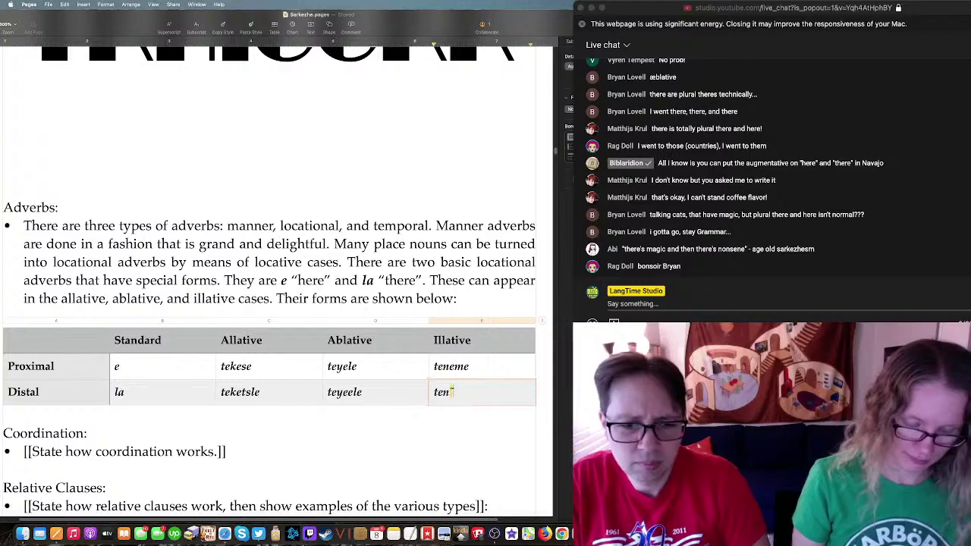
pyautogui.write('ēle')
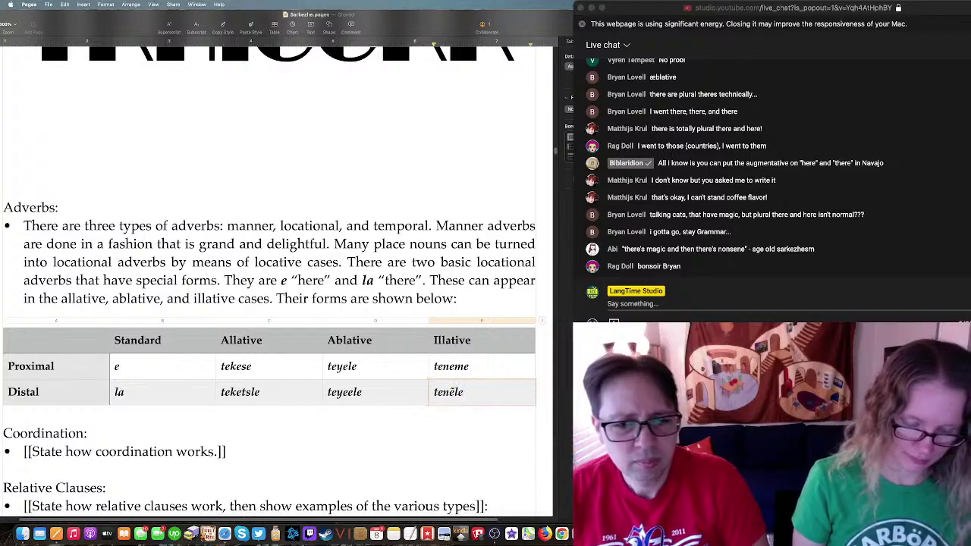
# Step: Switch to Lexurgy Sound Changer, replace the first input word with "omnomʀomlo", and apply the sound changes
pyautogui.click(402, 352)
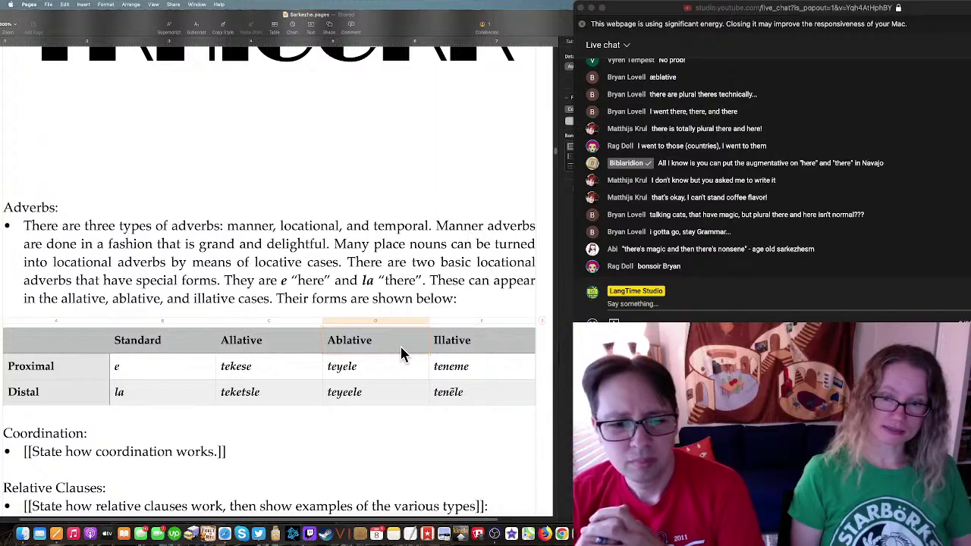
pyautogui.press('super+Tab')
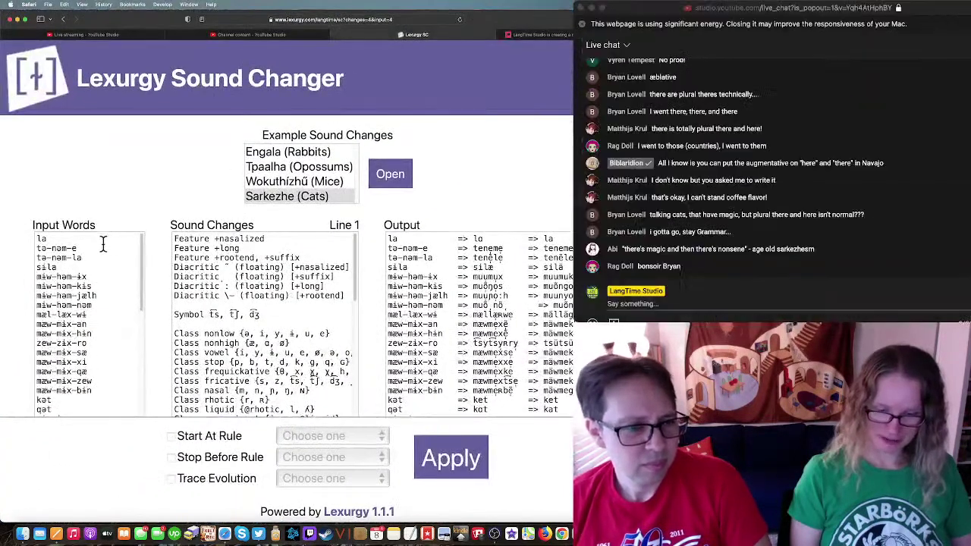
pyautogui.click(103, 244)
pyautogui.doubleClick(60, 236)
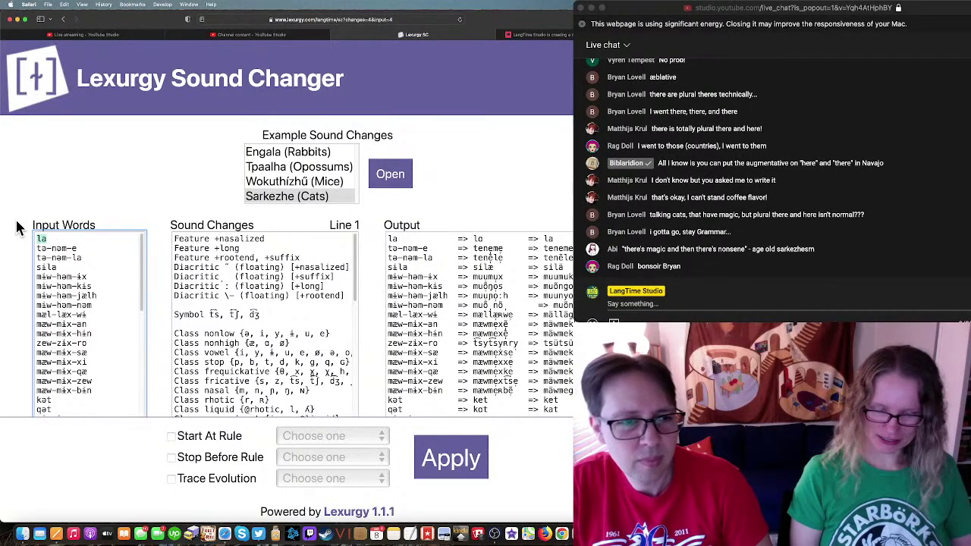
pyautogui.write('omnom')
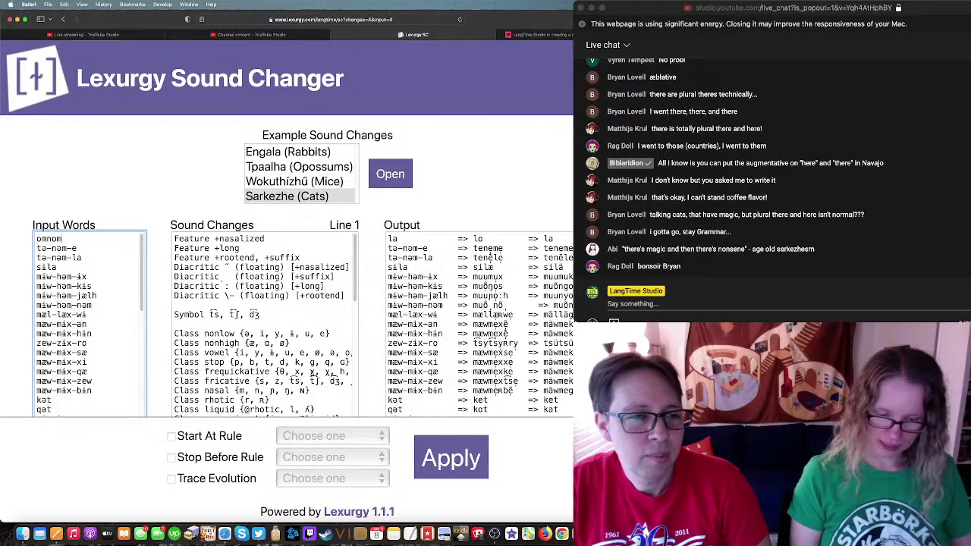
pyautogui.write('nomrom')
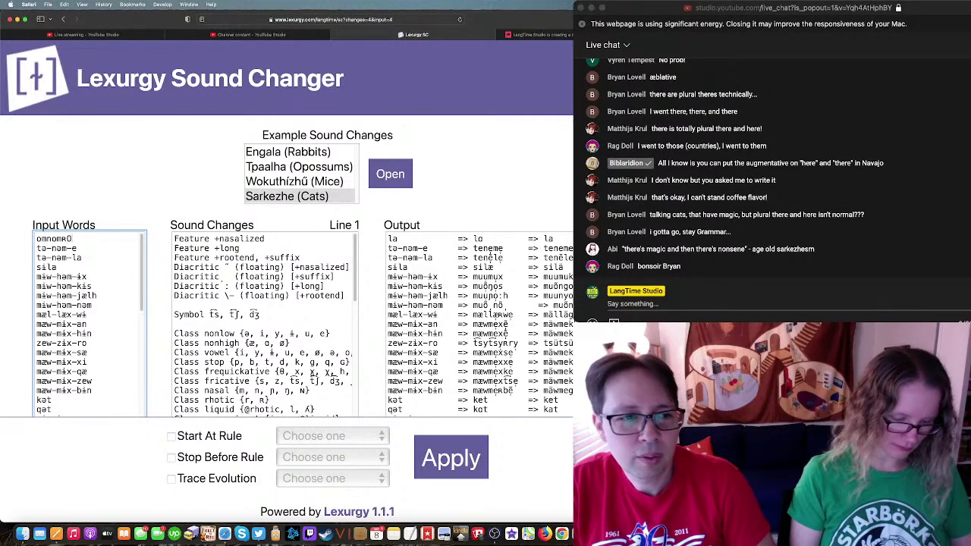
pyautogui.write('l')
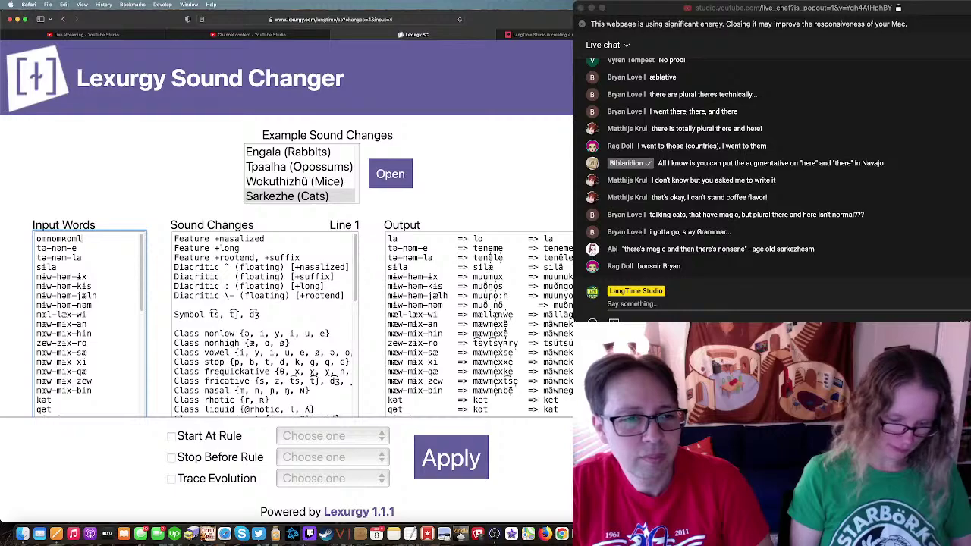
pyautogui.write('o')
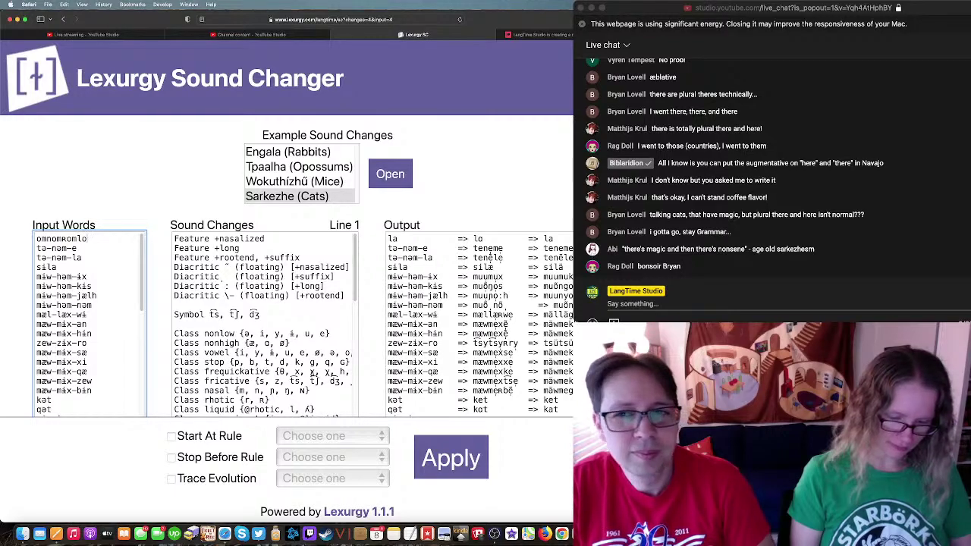
pyautogui.click(446, 471)
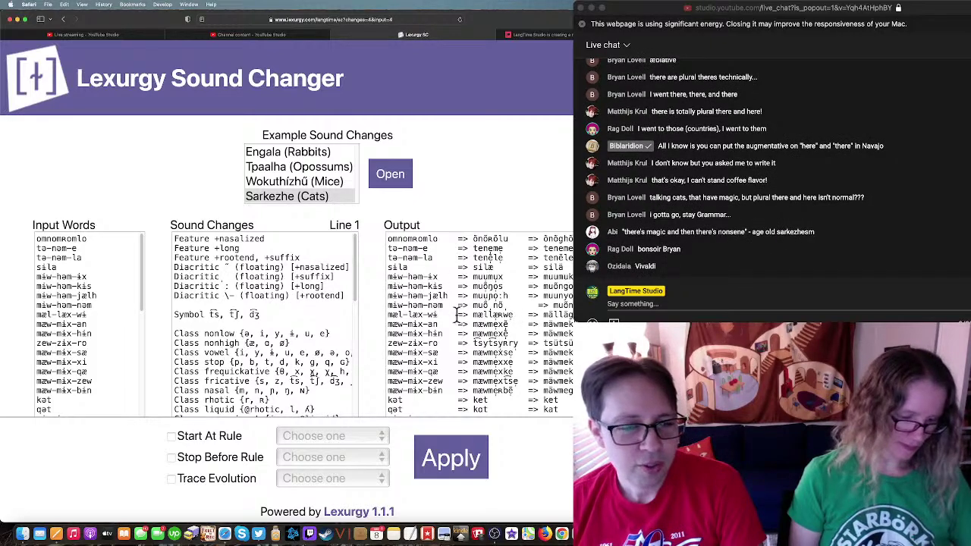
# Step: Examine the test word "omnomʀomlo" by highlighting it in the input words and in the output
pyautogui.doubleClick(79, 238)
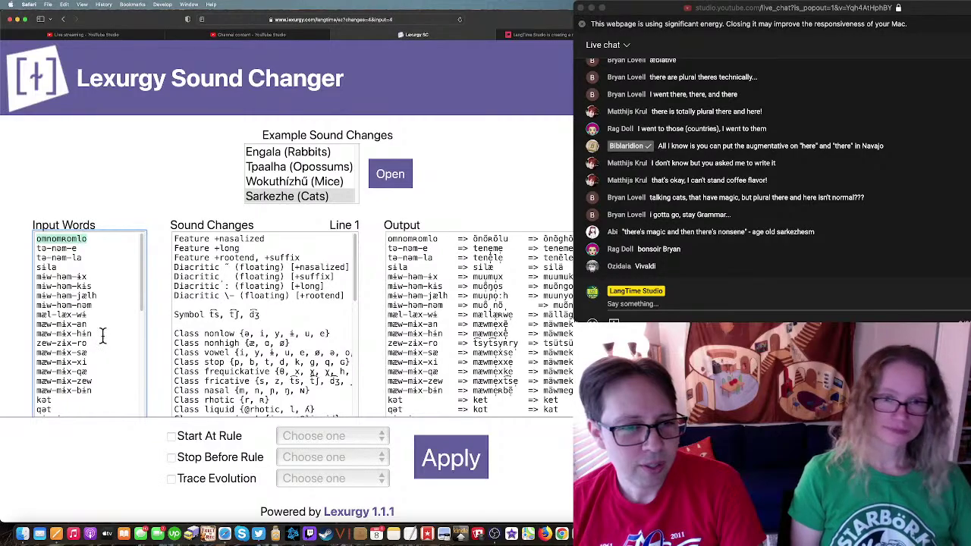
pyautogui.click(521, 221)
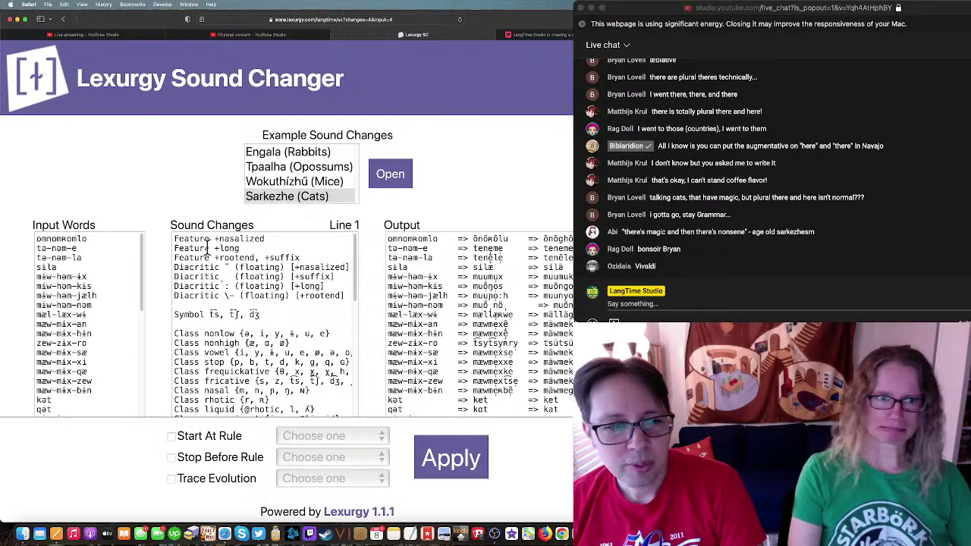
pyautogui.click(416, 240)
pyautogui.doubleClick(417, 239)
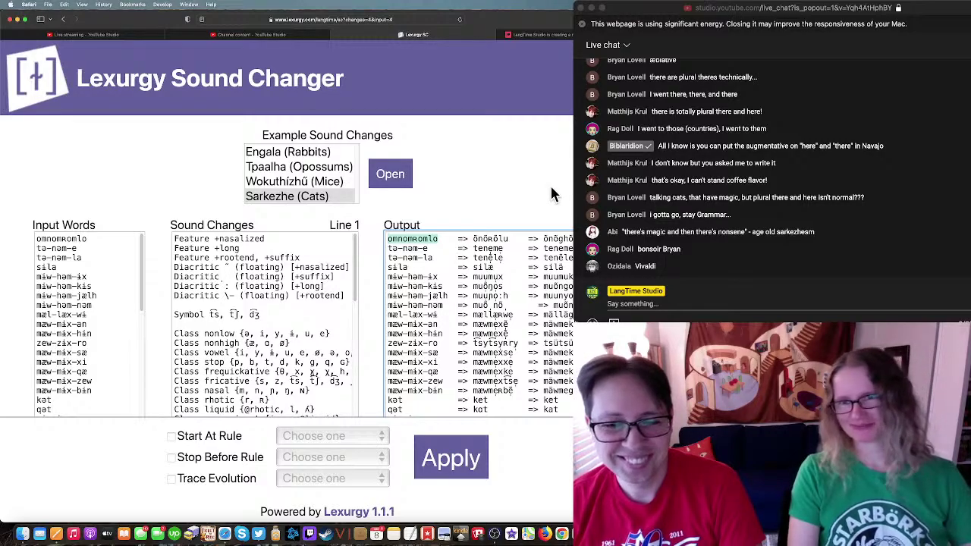
# Step: Switch back to the Pages document, look through the sound-change rules, and jump to the collaborator's editing position
pyautogui.hotkey('ctrl', 'Up')
pyautogui.click(509, 321)
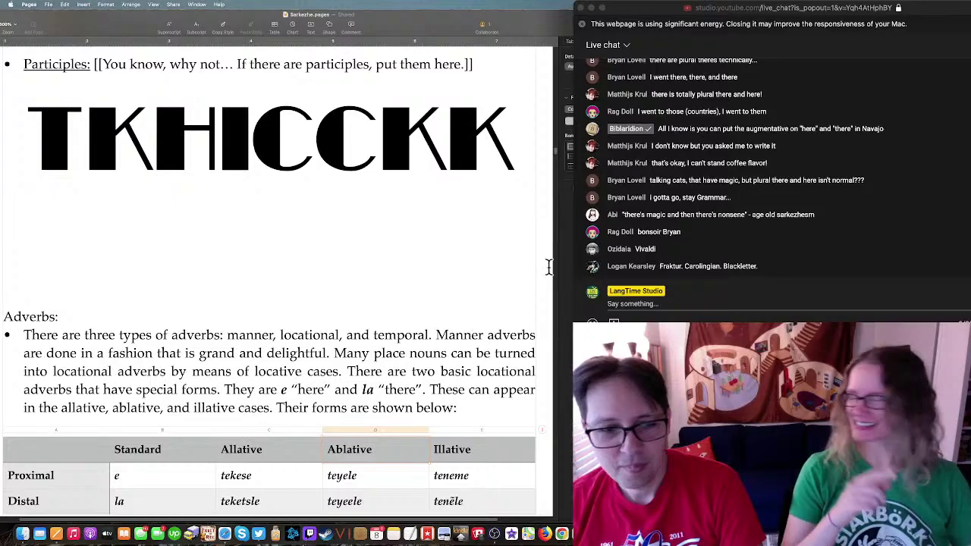
pyautogui.scroll(-2, 458, 265)
pyautogui.scroll(-15, 458, 266)
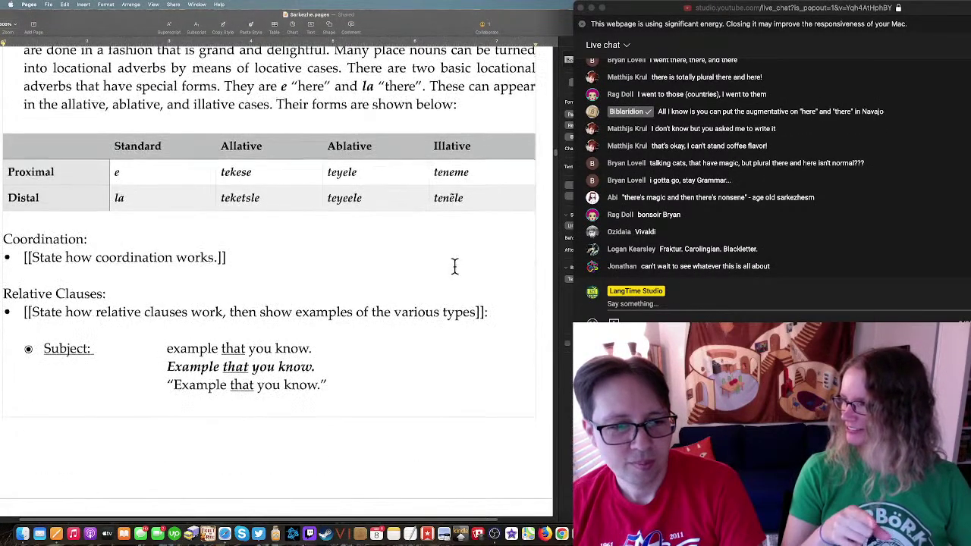
pyautogui.scroll(-20, 454, 266)
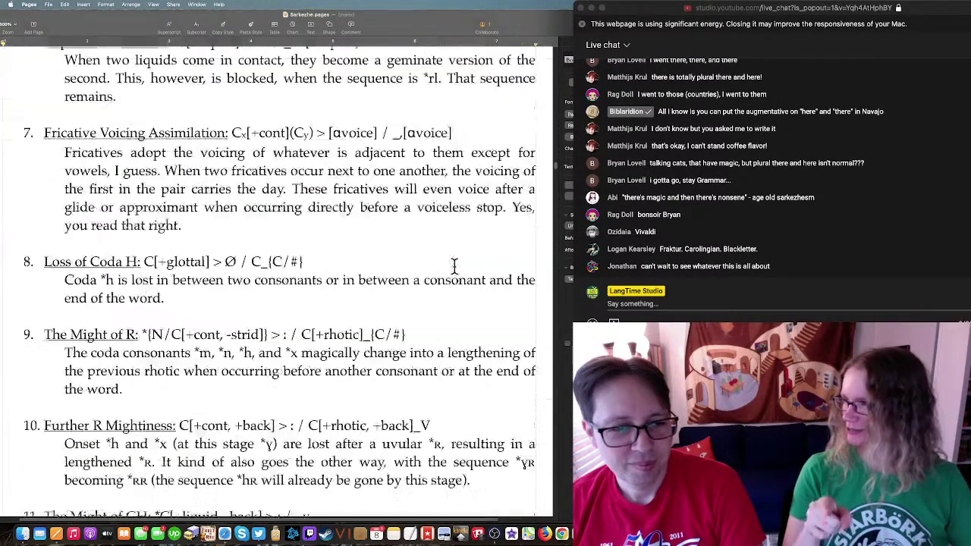
pyautogui.scroll(-20, 454, 266)
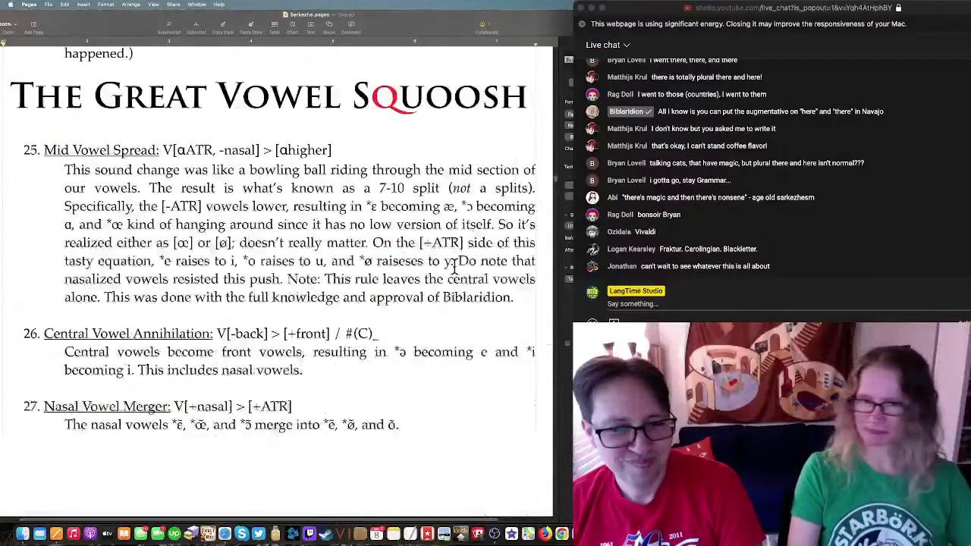
pyautogui.scroll(-20, 455, 266)
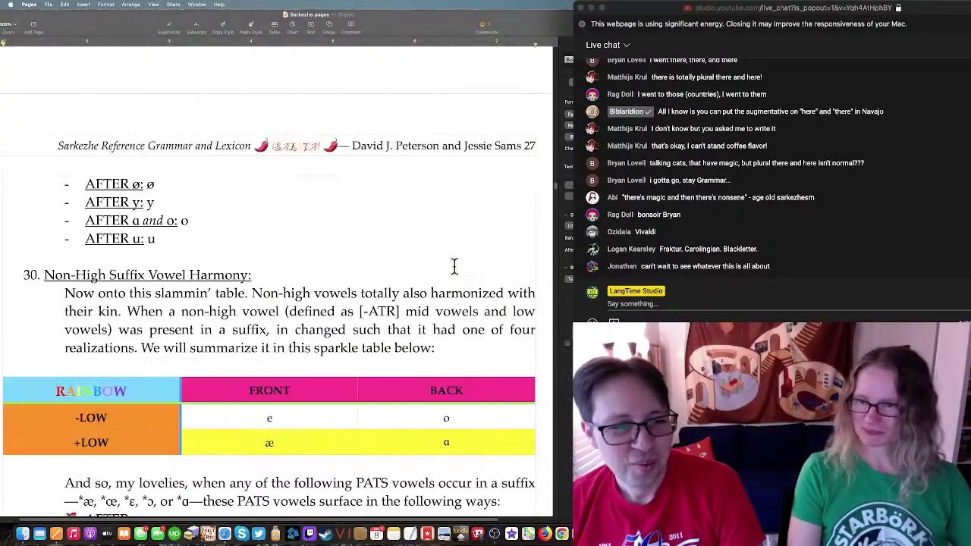
pyautogui.scroll(-15, 454, 265)
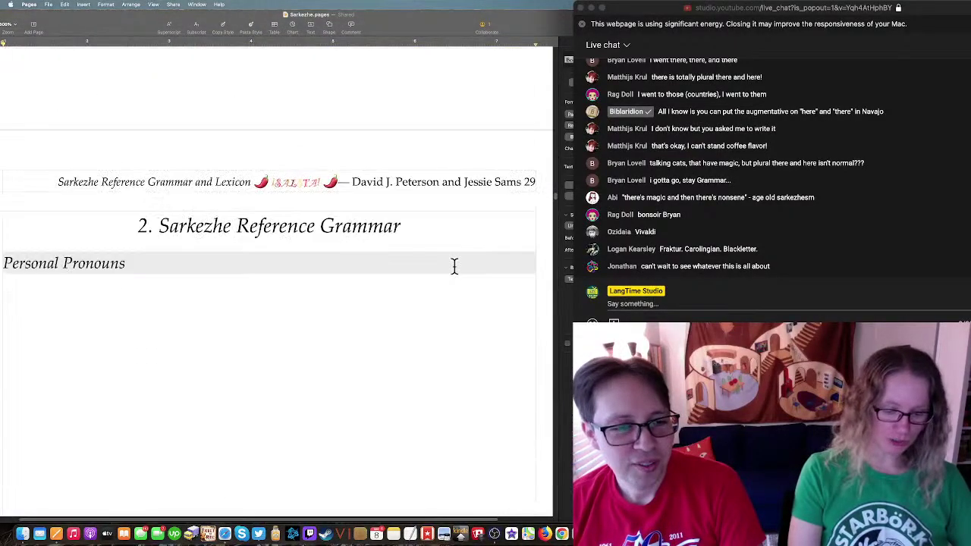
pyautogui.click(486, 26)
pyautogui.click(493, 89)
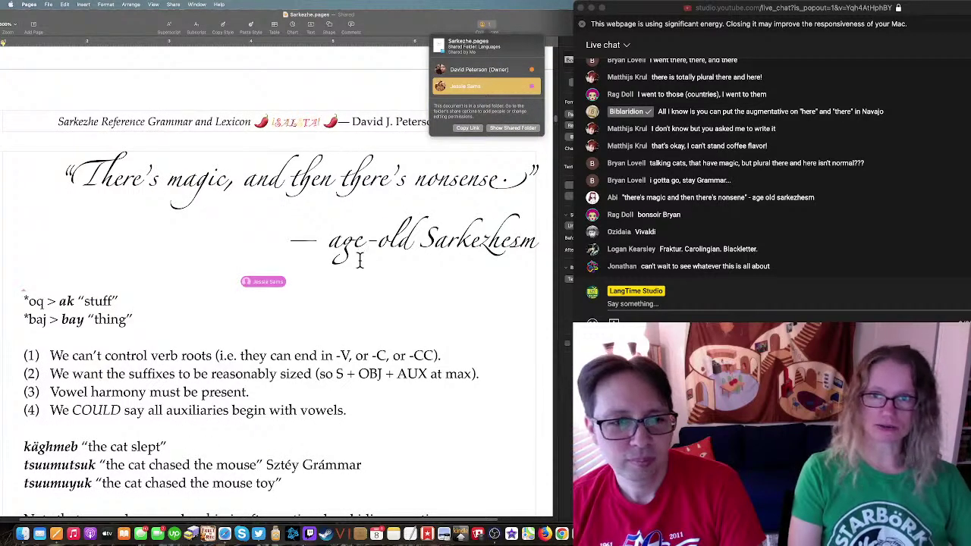
pyautogui.click(345, 325)
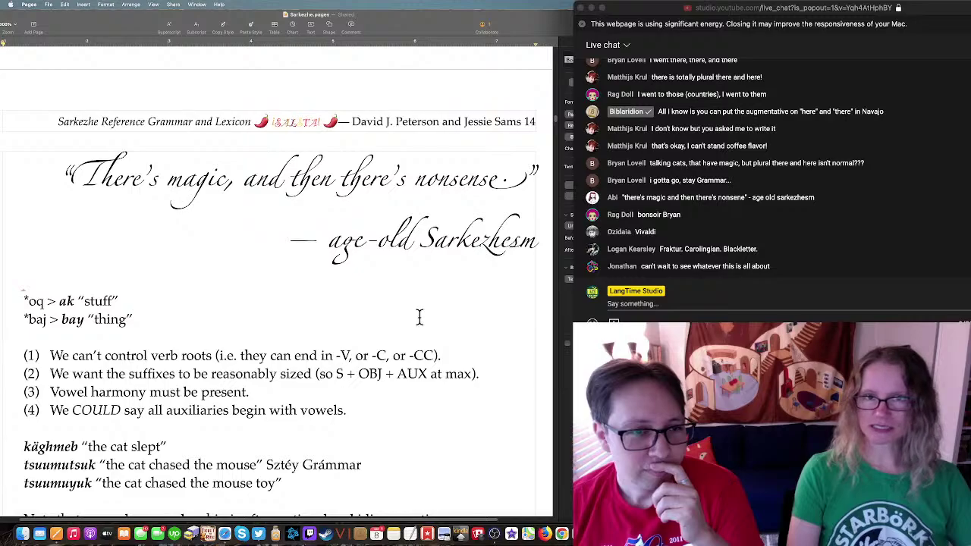
# Step: Look through the lexicon notes, noun possession, demonstratives and verb sections, ending at the locational adverb table
pyautogui.scroll(15, 418, 317)
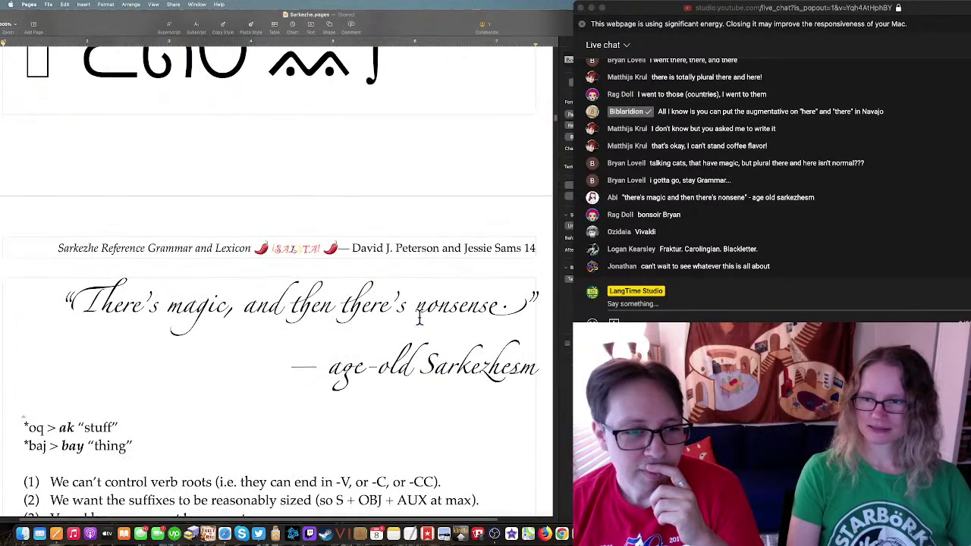
pyautogui.scroll(20, 422, 324)
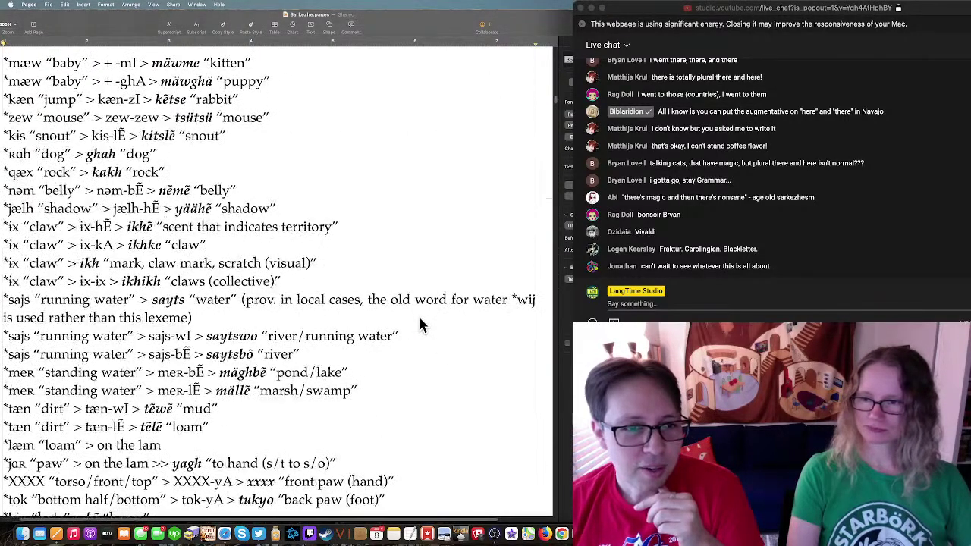
pyautogui.scroll(20, 421, 323)
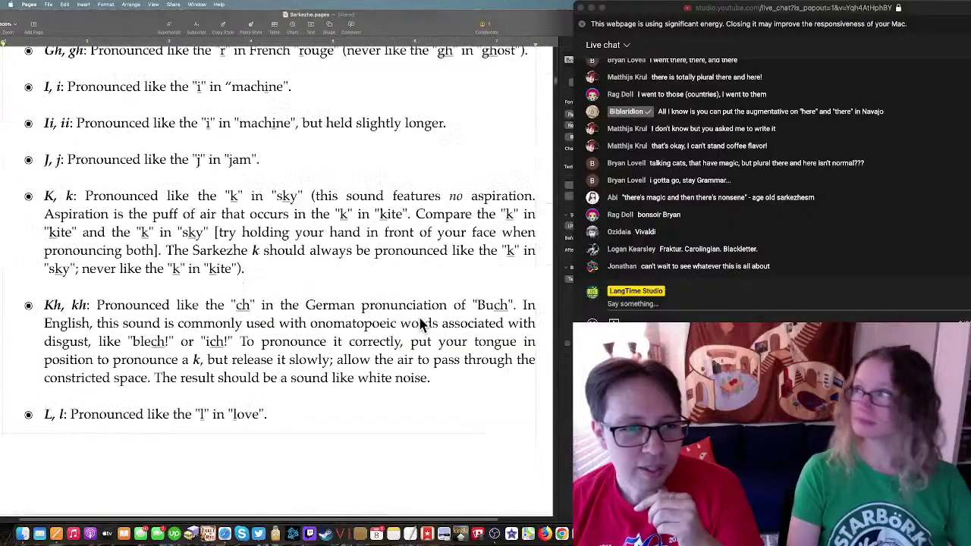
pyautogui.scroll(-20, 421, 287)
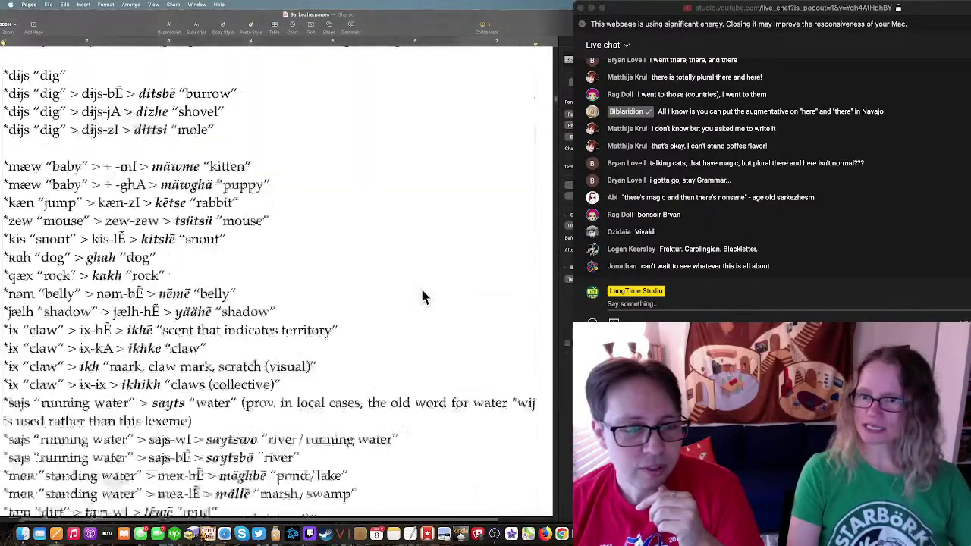
pyautogui.scroll(-20, 421, 288)
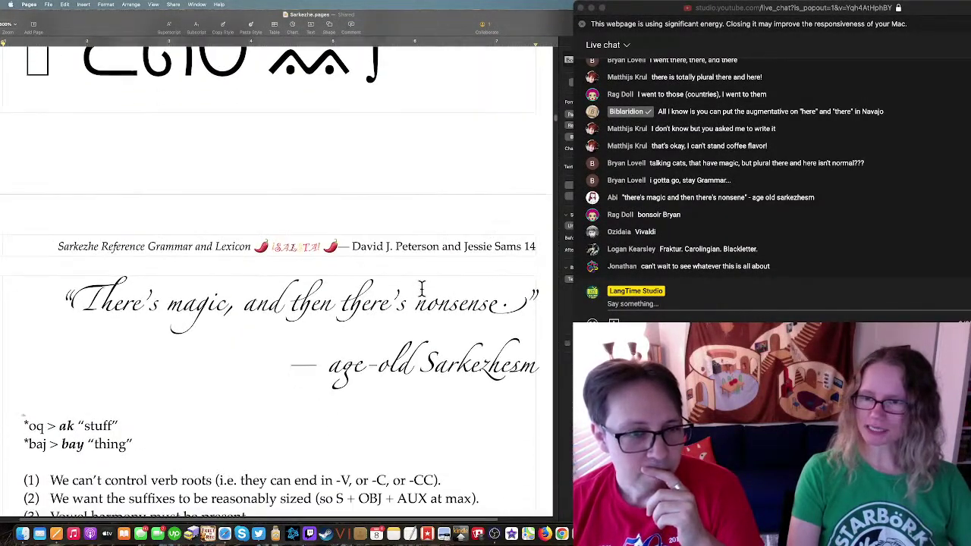
pyautogui.scroll(-15, 422, 288)
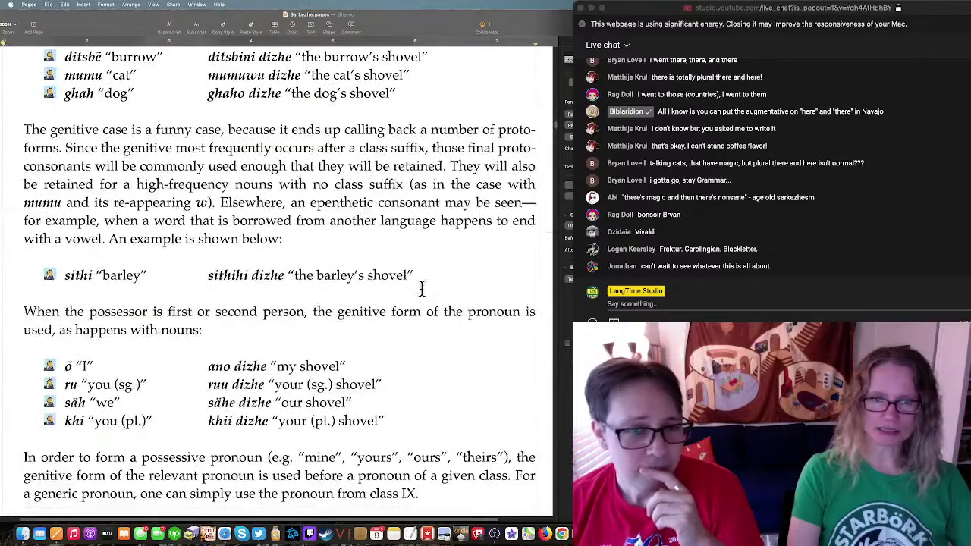
pyautogui.scroll(15, 422, 288)
pyautogui.scroll(-20, 422, 287)
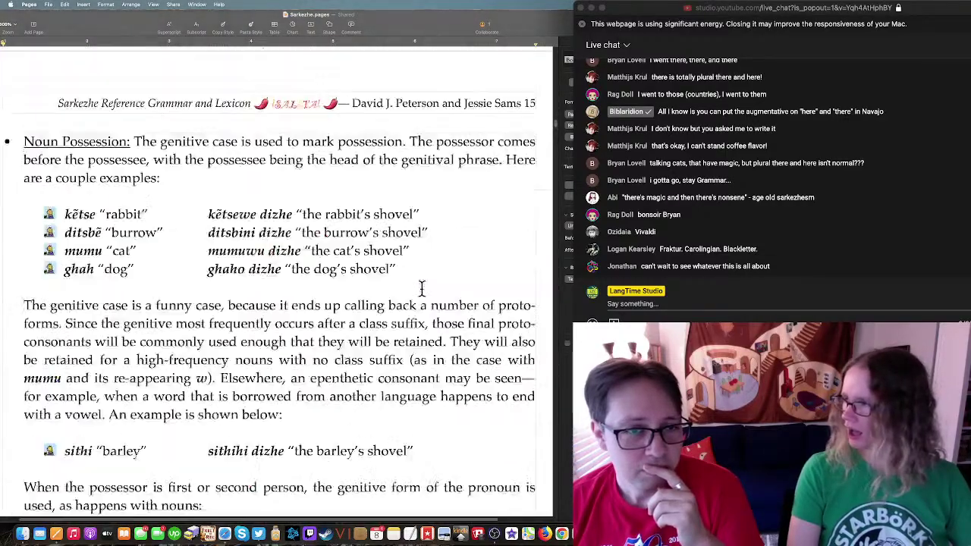
pyautogui.scroll(-10, 421, 287)
pyautogui.scroll(10, 422, 286)
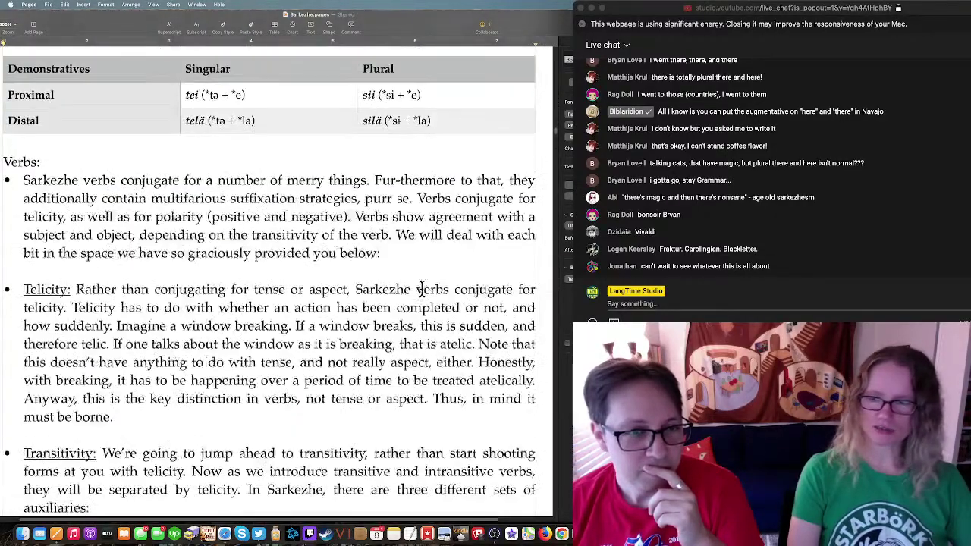
pyautogui.scroll(-10, 422, 287)
pyautogui.scroll(-20, 421, 288)
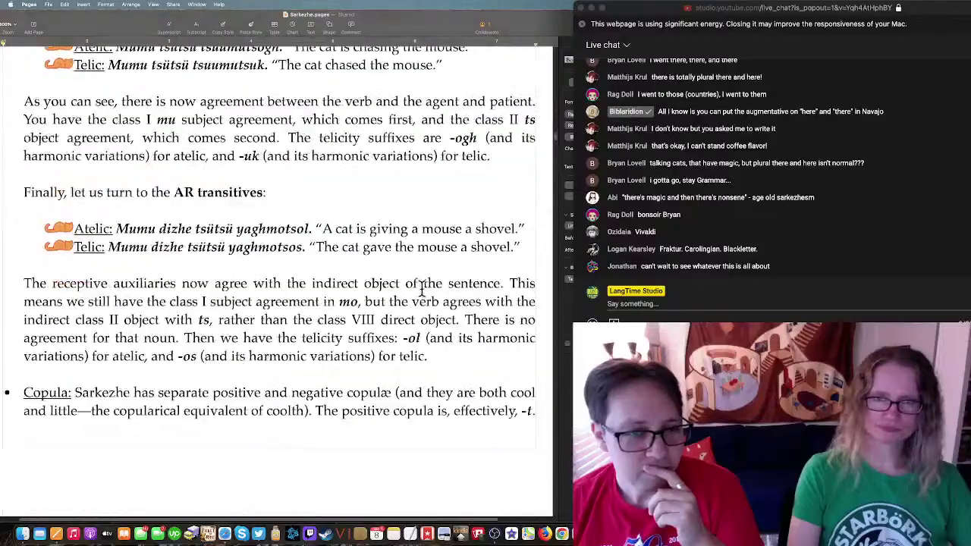
pyautogui.scroll(-20, 421, 288)
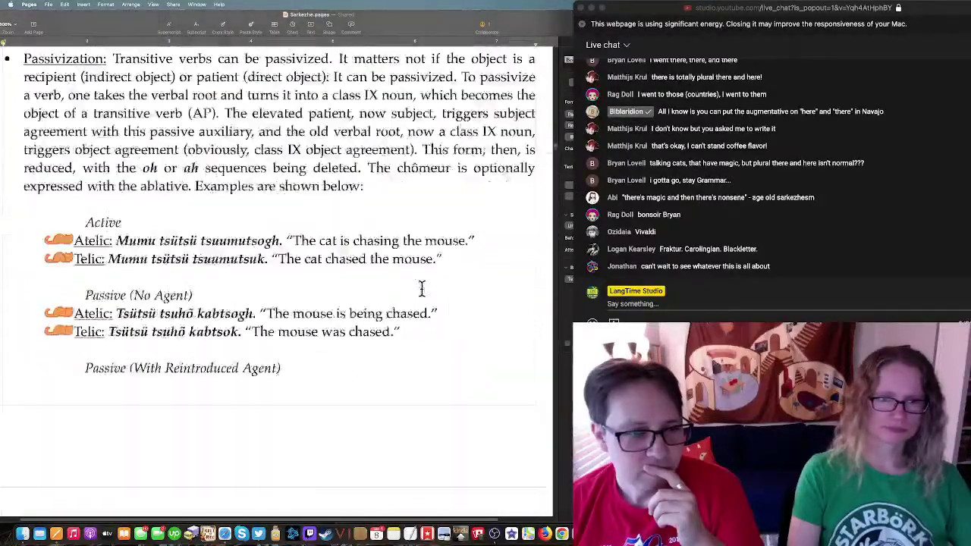
pyautogui.scroll(-10, 422, 288)
pyautogui.scroll(9, 420, 288)
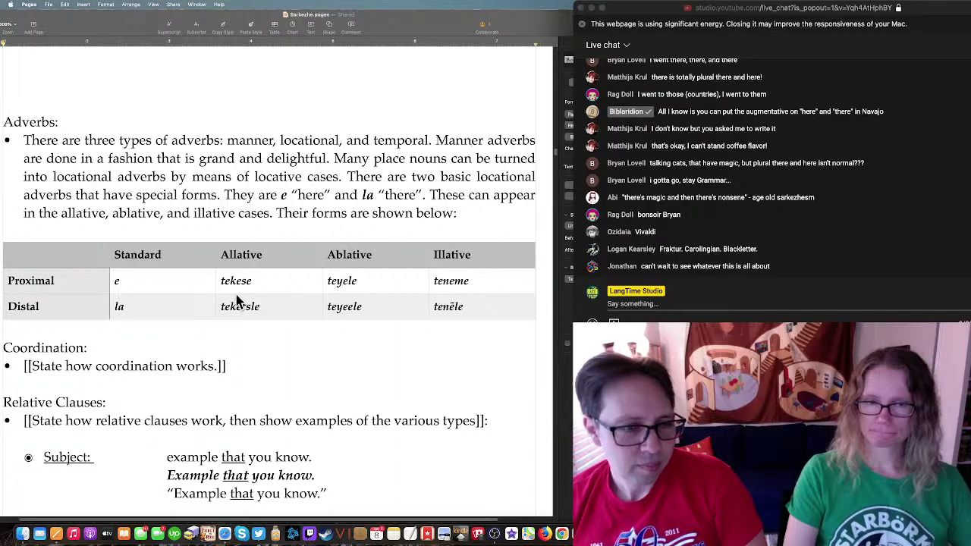
# Step: Copy the line breaks and first letters after the Negation examples and paste them below the locational adverb table
pyautogui.scroll(5, 235, 301)
pyautogui.scroll(12, 236, 301)
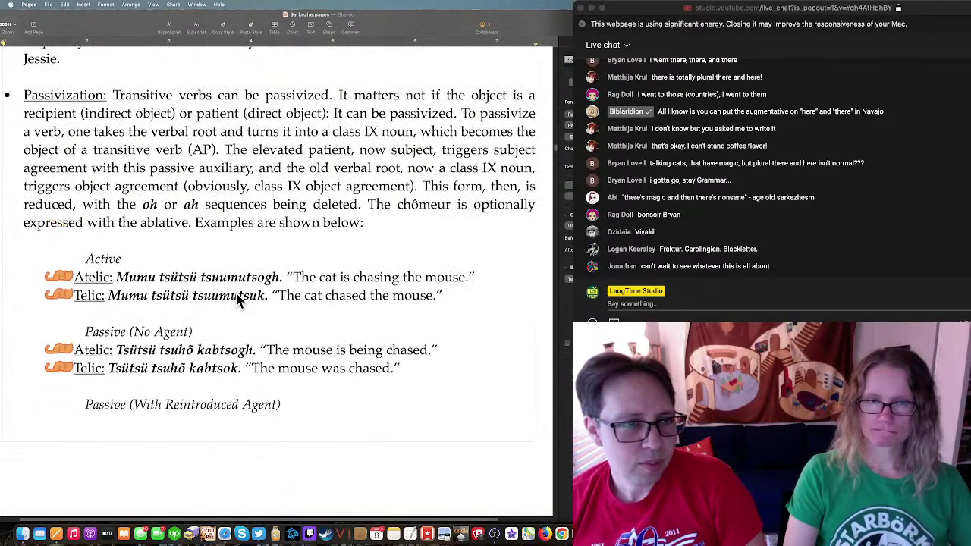
pyautogui.scroll(6, 235, 293)
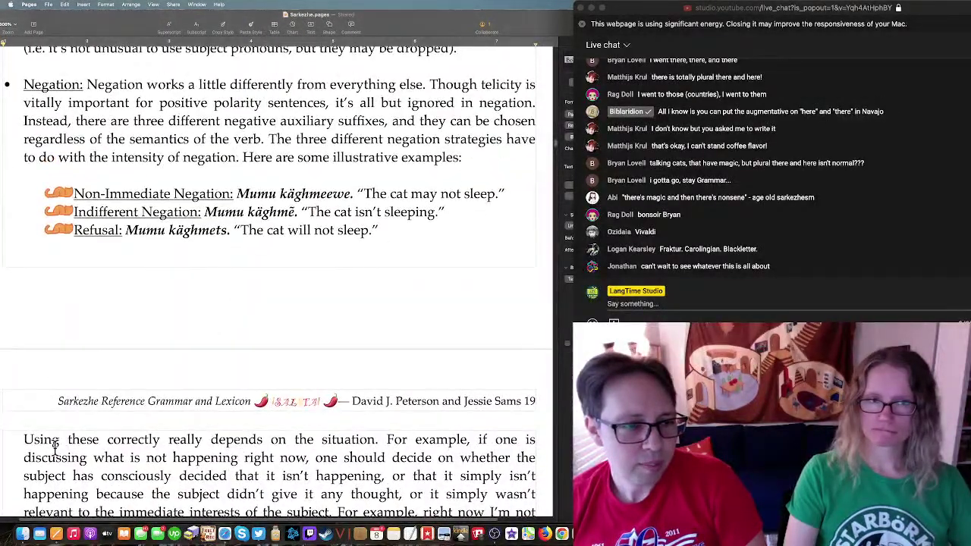
pyautogui.moveTo(385, 238); pyautogui.dragTo(381, 230)
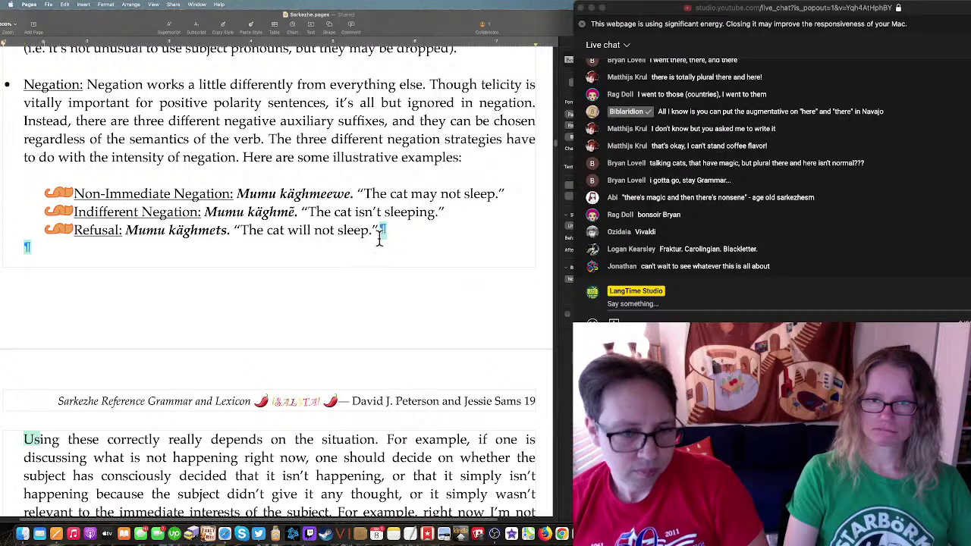
pyautogui.scroll(-15, 381, 236)
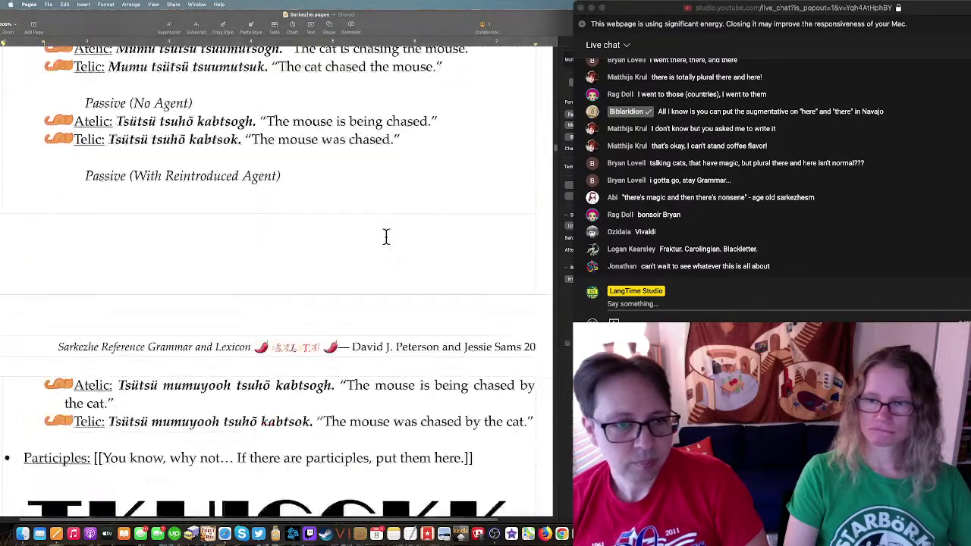
pyautogui.scroll(-7, 385, 237)
pyautogui.scroll(4, 379, 238)
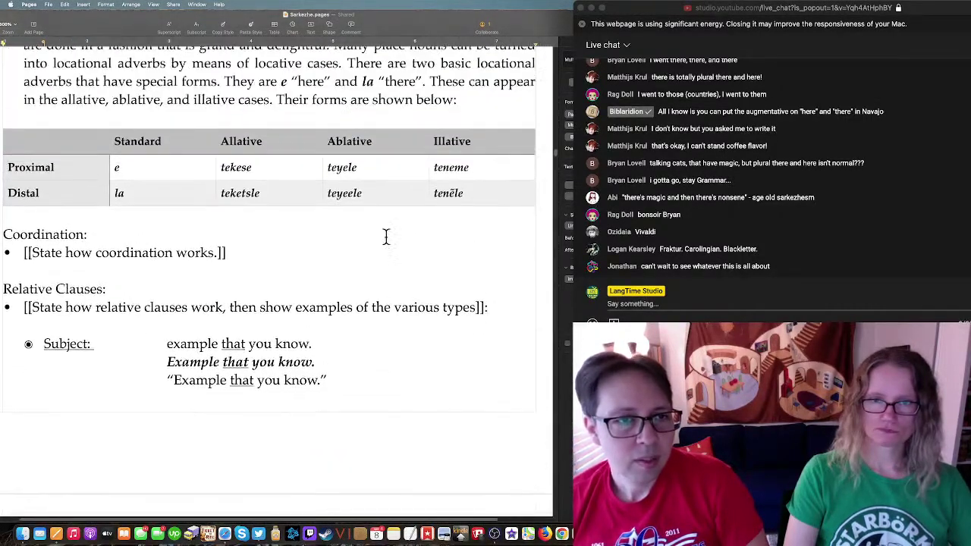
pyautogui.click(298, 219)
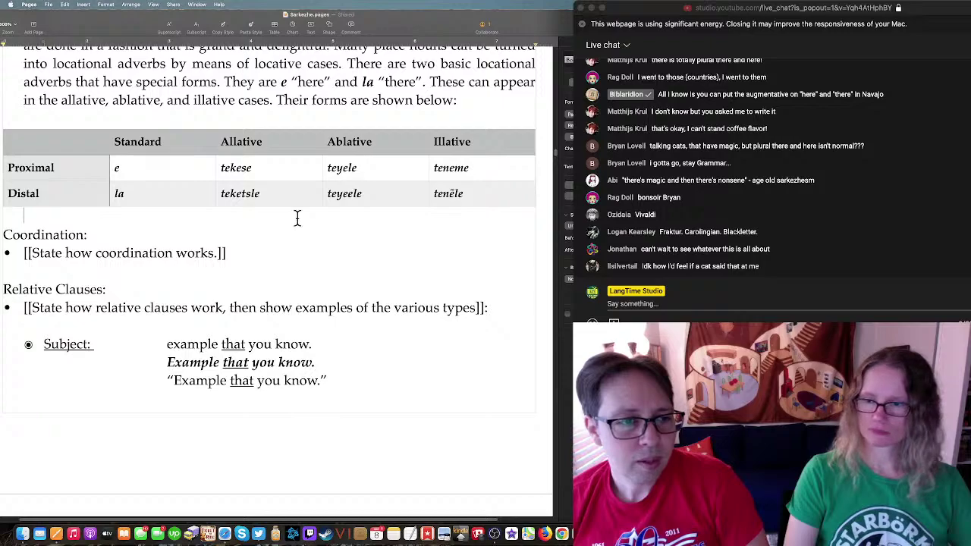
pyautogui.press('super+v')
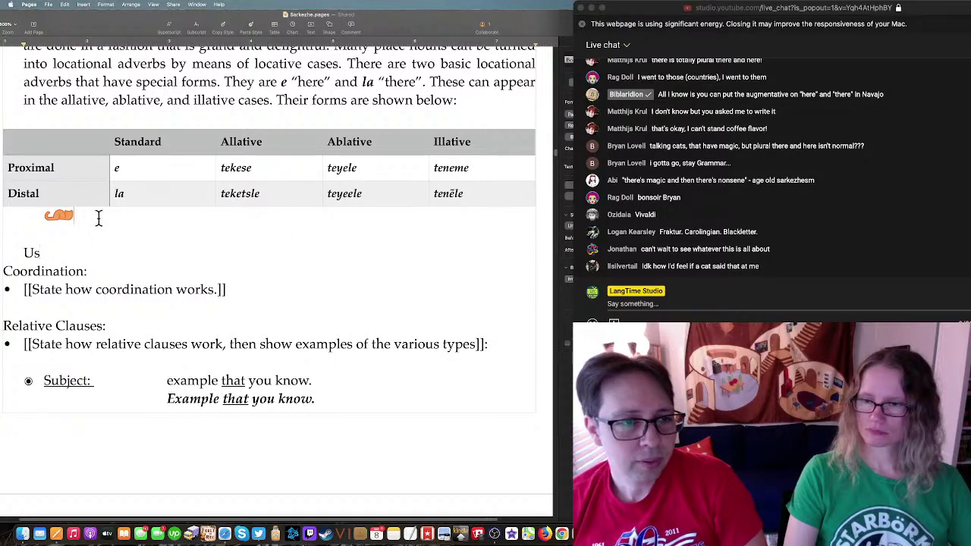
# Step: Remove the cat bullet and its extra line from the pasted text, and add a blank line before the Coordination heading
pyautogui.press('BackSpace')
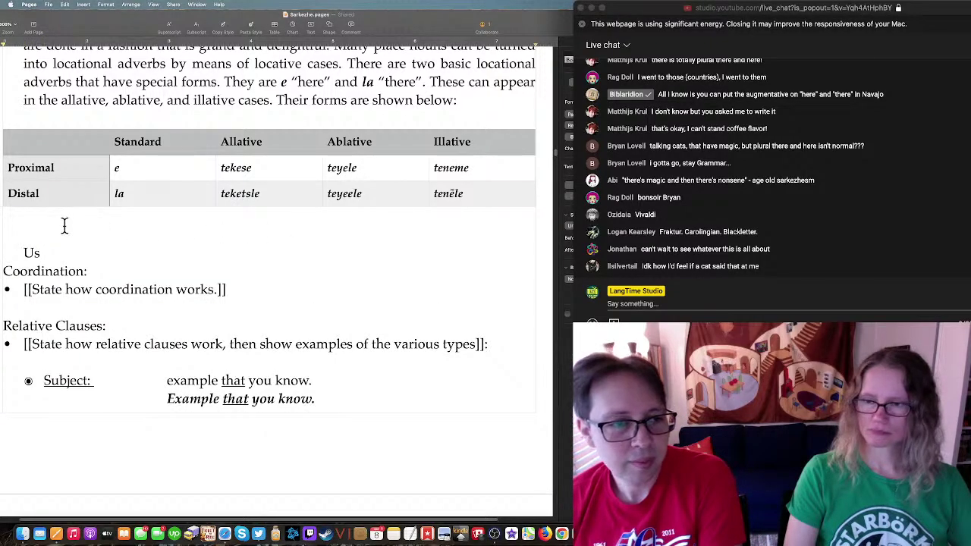
pyautogui.press('BackSpace')
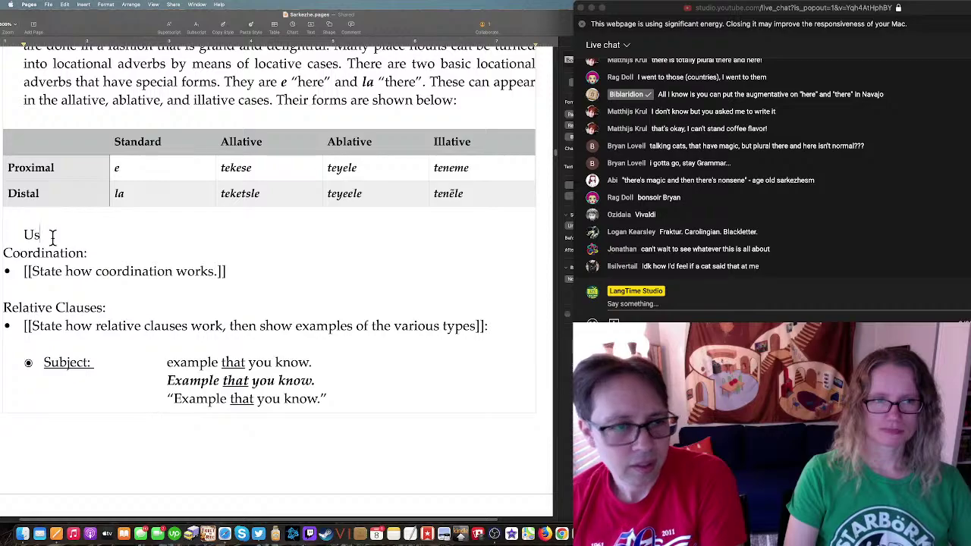
pyautogui.press('Return')
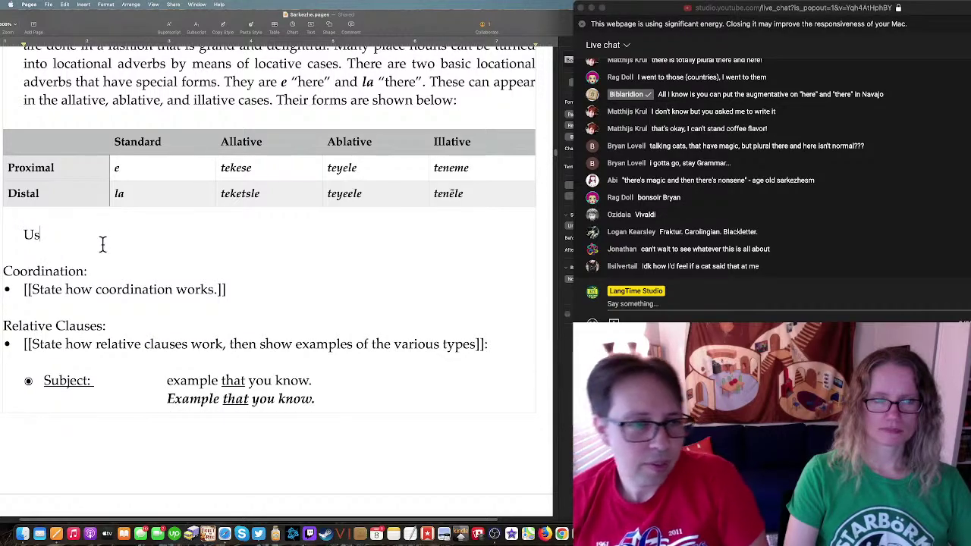
# Step: Replace the pasted "Us" with "For the generic locative sense of “here” and “there”, the standard form is used."
pyautogui.hotkey('shift', 'Left')
pyautogui.hotkey('shift', 'Left')
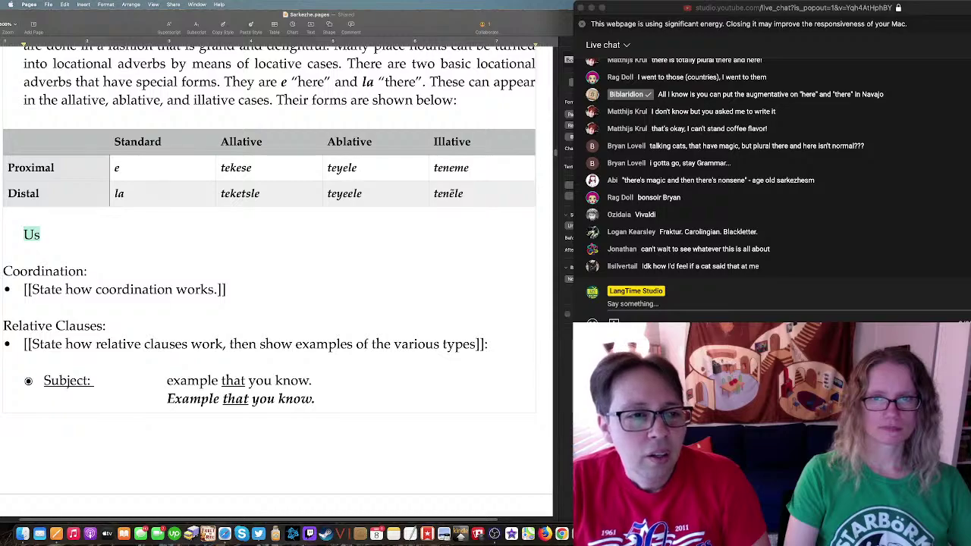
pyautogui.write('For generic ')
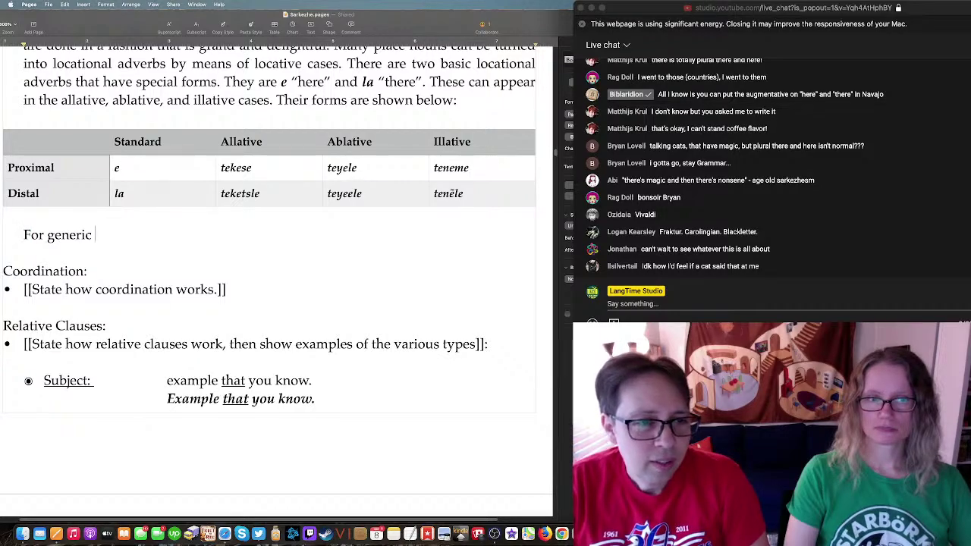
pyautogui.write('loca')
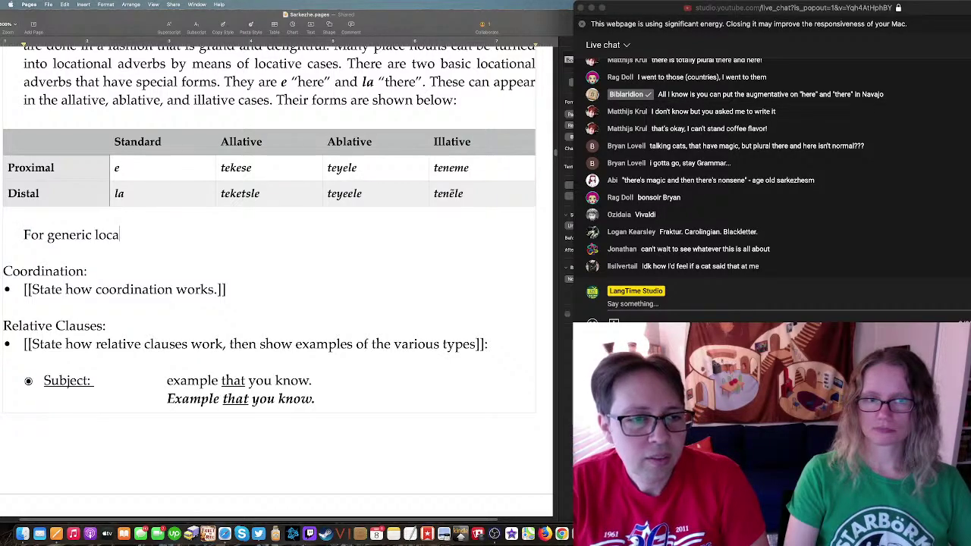
pyautogui.press('BackSpace')
pyautogui.press('BackSpace')
pyautogui.press('BackSpace')
pyautogui.press('BackSpace')
pyautogui.press('BackSpace')
pyautogui.press('BackSpace')
pyautogui.press('BackSpace')
pyautogui.press('BackSpace')
pyautogui.press('BackSpace')
pyautogui.press('BackSpace')
pyautogui.press('BackSpace')
pyautogui.press('BackSpace')
pyautogui.write('the ')
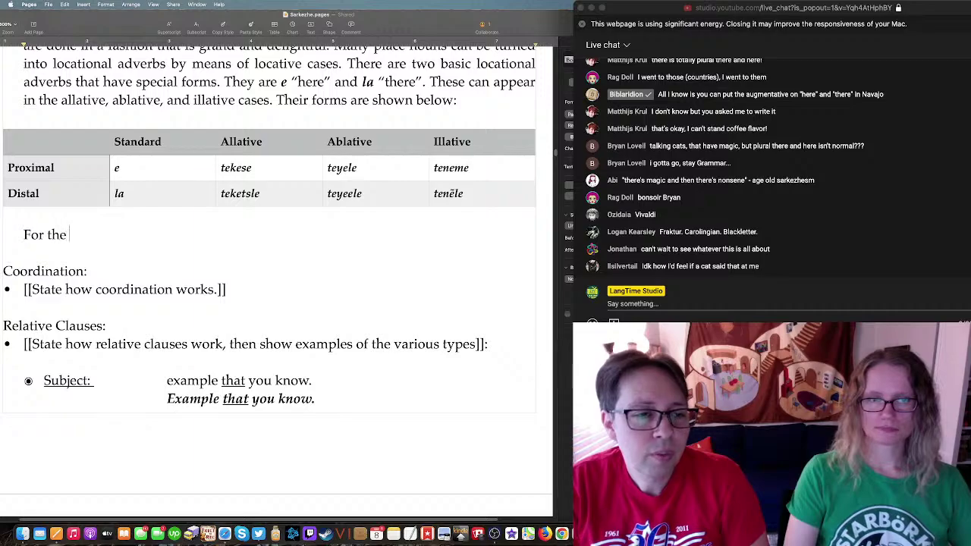
pyautogui.write('generic locative se')
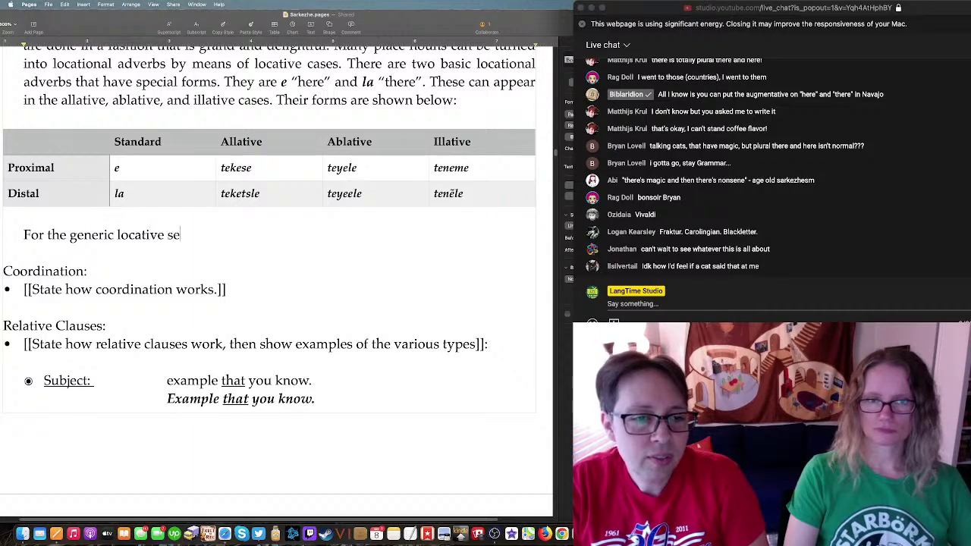
pyautogui.write('nse of "here" a')
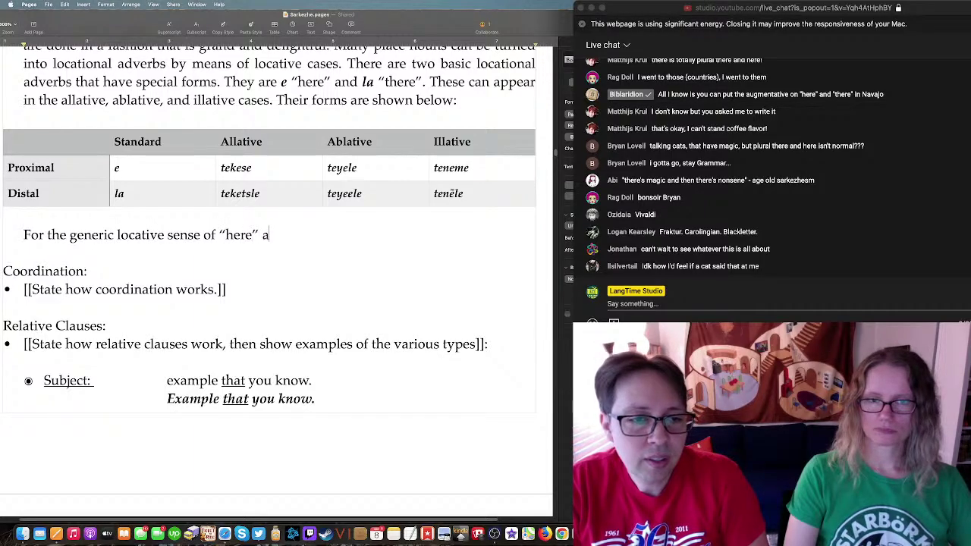
pyautogui.write('nd "there", the stn')
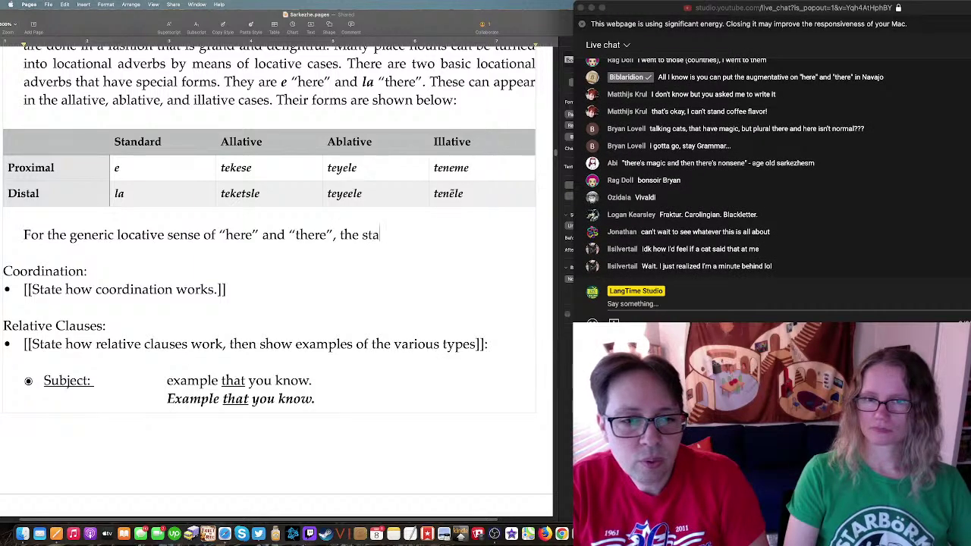
pyautogui.write('ndard form is used')
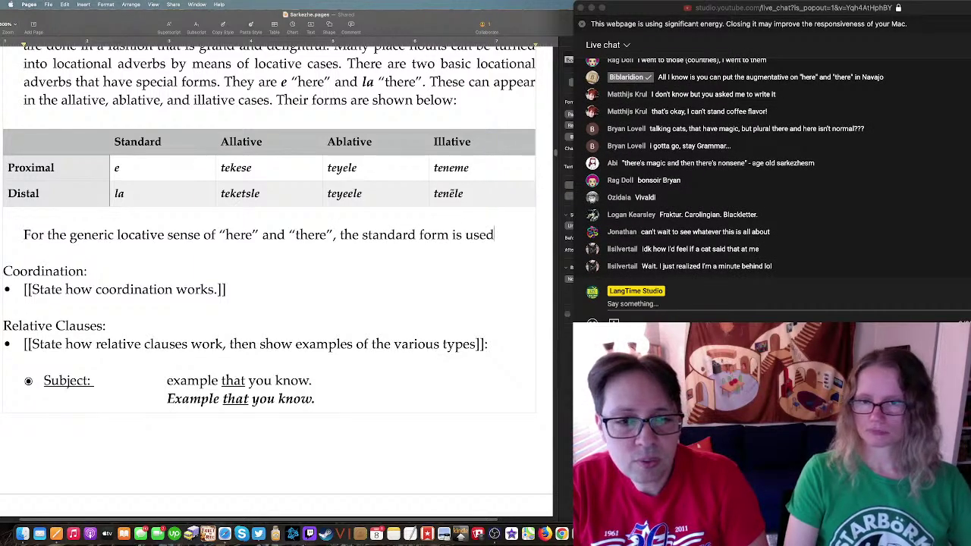
pyautogui.write('.')
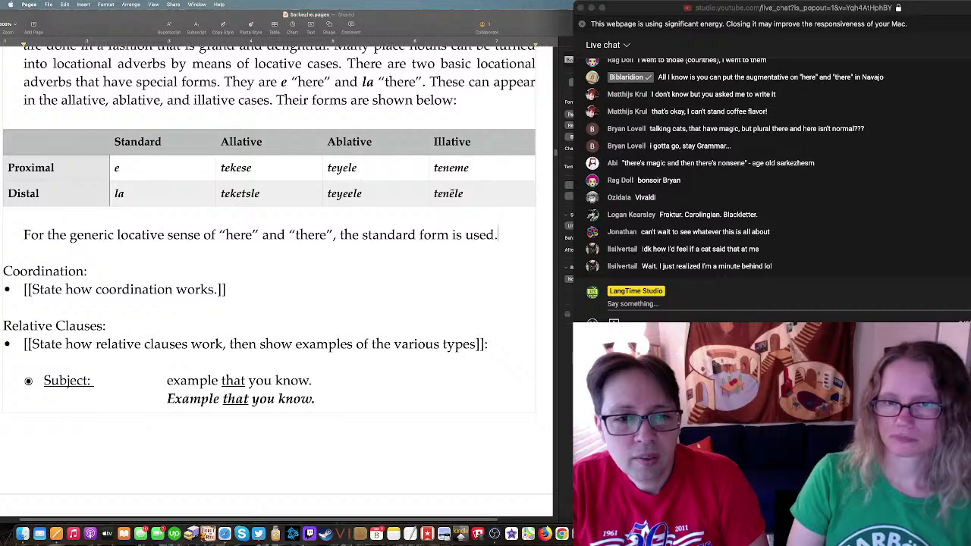
# Step: Add the sentence "Recall, something like the allative would also be used for the locative for a standard place noun."
pyautogui.write(' Recall, ')
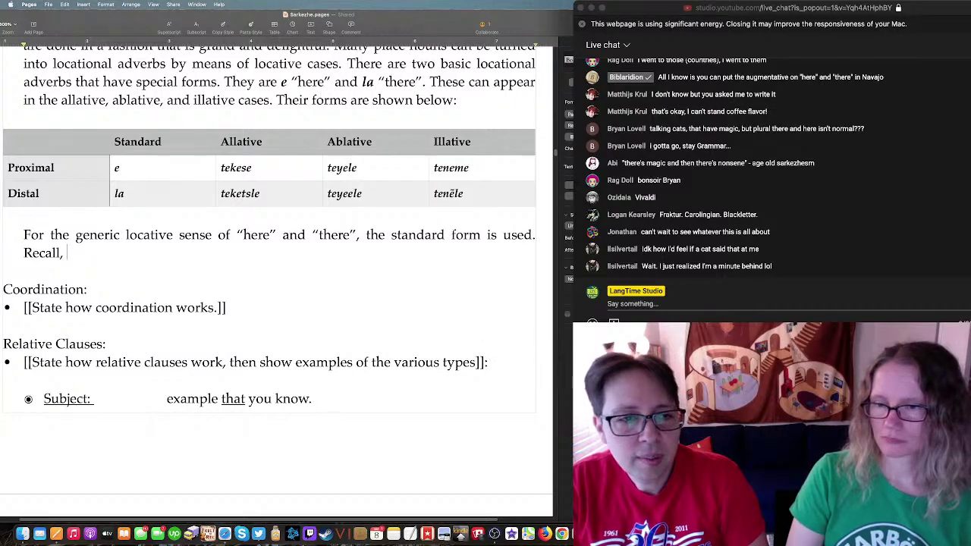
pyautogui.write('something like t')
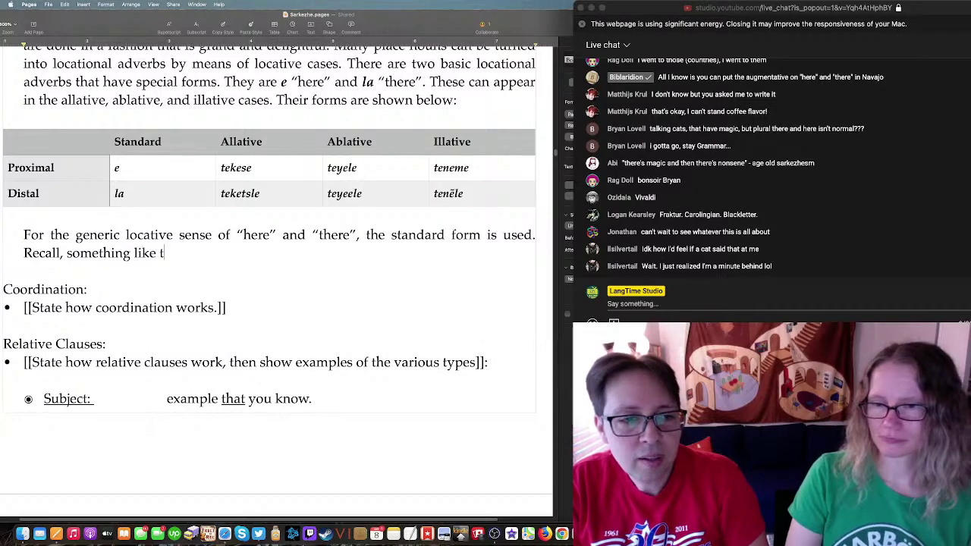
pyautogui.write('he allative would alos ')
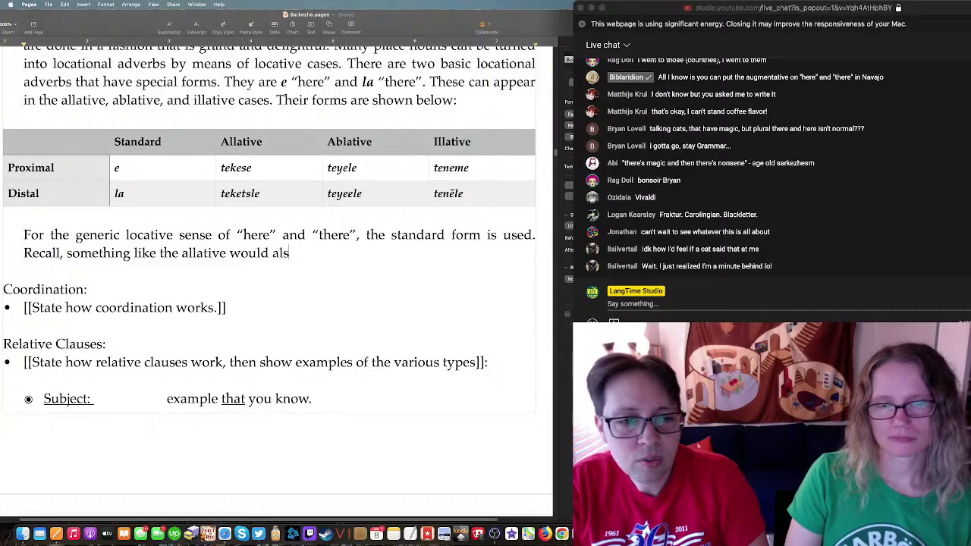
pyautogui.write('be used for the locatibve')
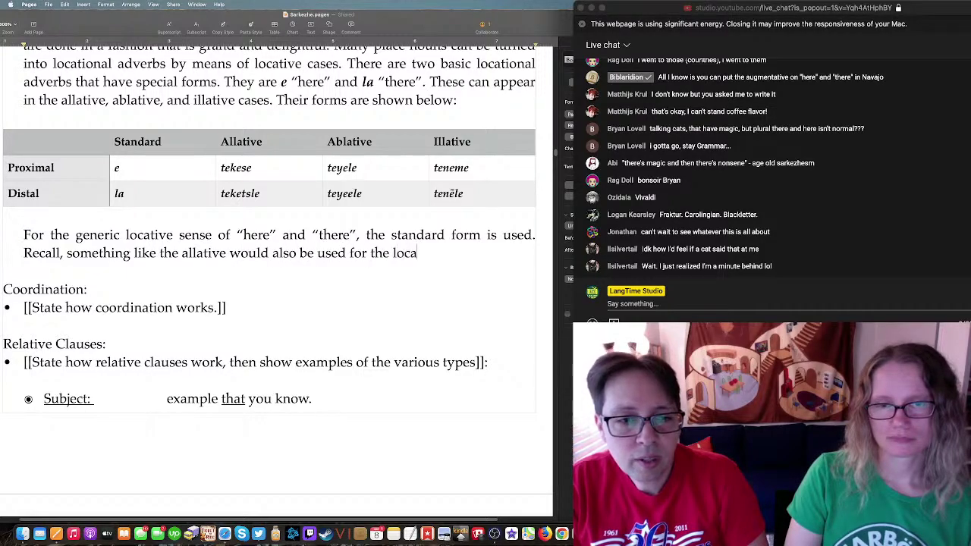
pyautogui.press('BackSpace')
pyautogui.press('BackSpace')
pyautogui.write('v')
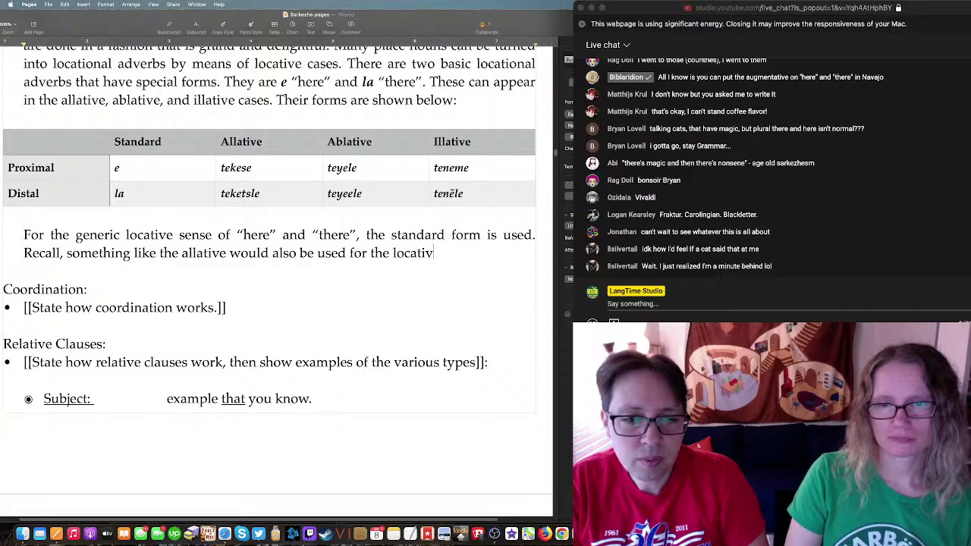
pyautogui.write('e for a stan')
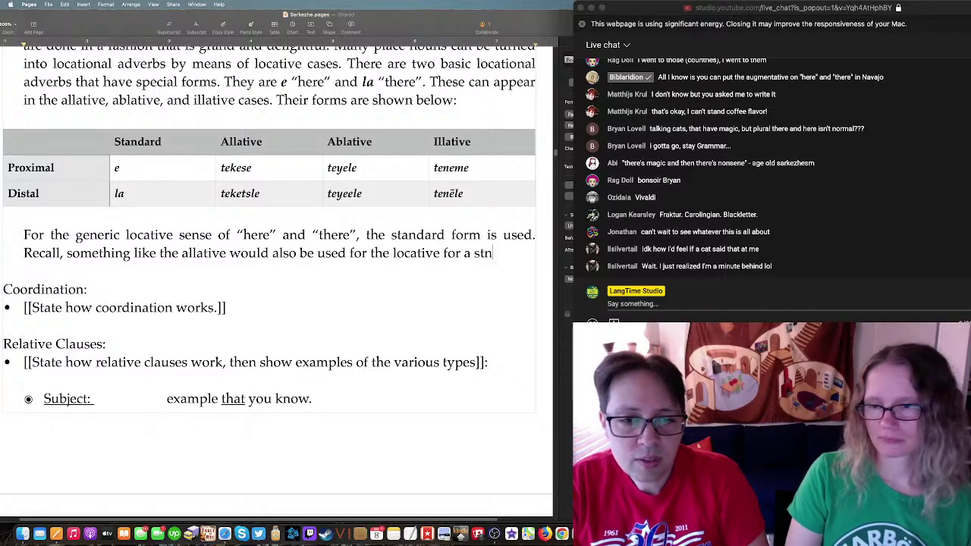
pyautogui.press('BackSpace')
pyautogui.write('andard')
pyautogui.write('p')
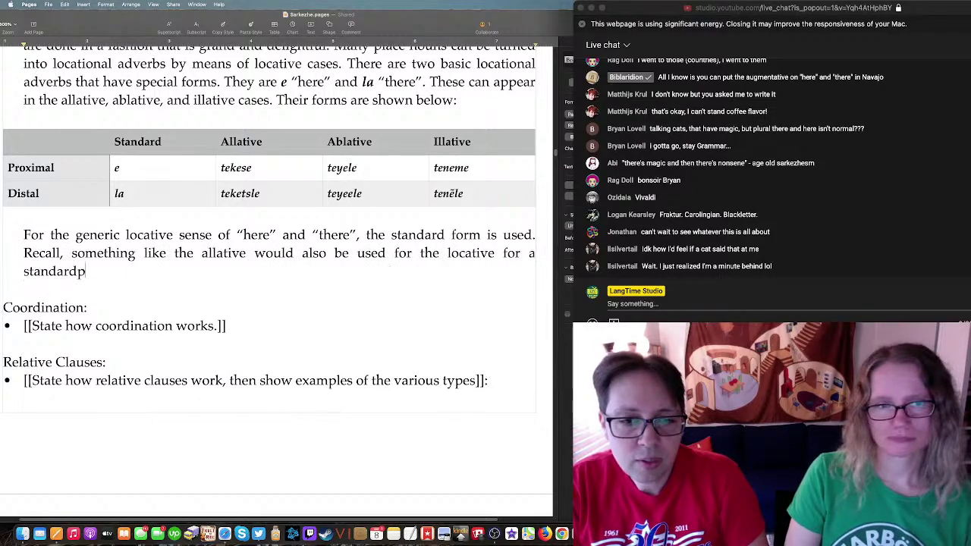
pyautogui.write('lace noun. ')
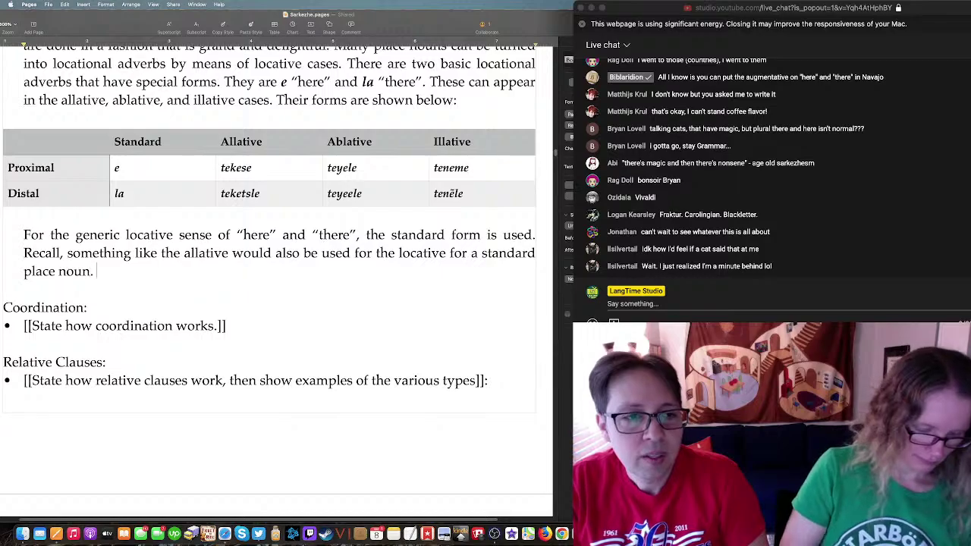
# Step: Add the sentence "These adverbs differ in this respect." to the paragraph below the adverb table
pyautogui.write('These advr')
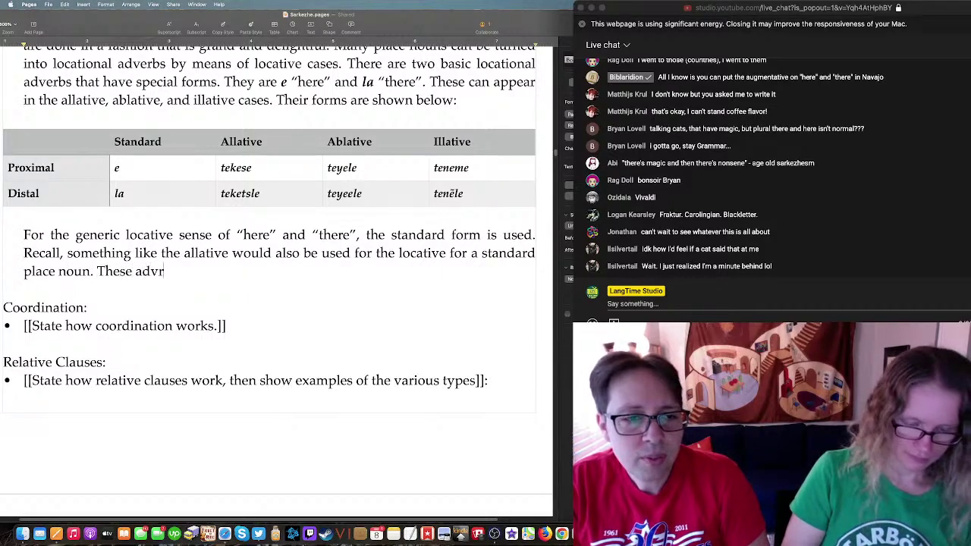
pyautogui.press('BackSpace')
pyautogui.write('erb')
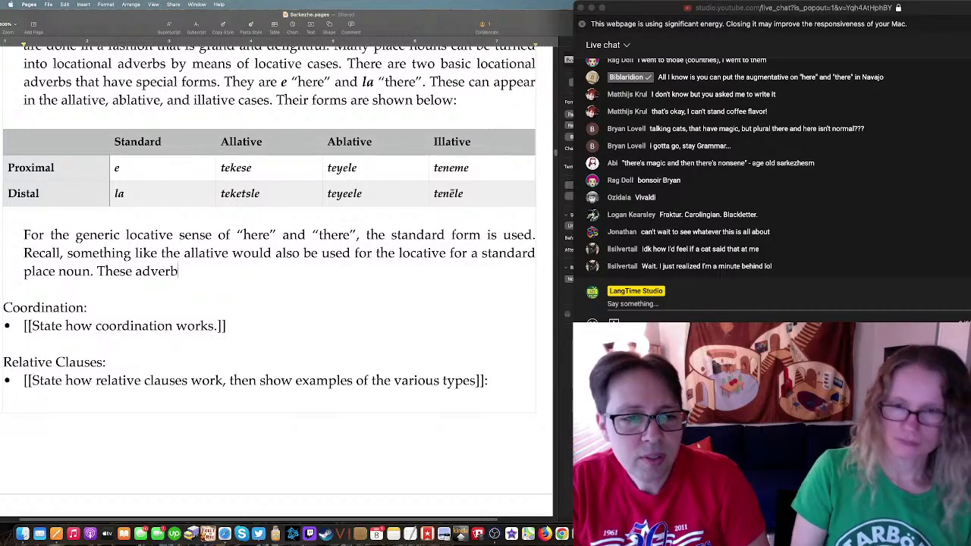
pyautogui.write('s differ in t')
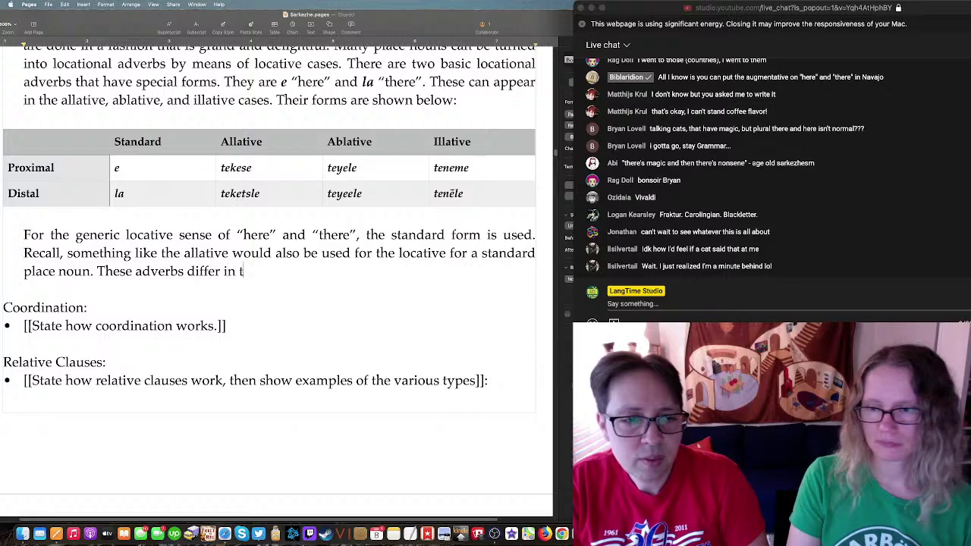
pyautogui.write('his respect. ')
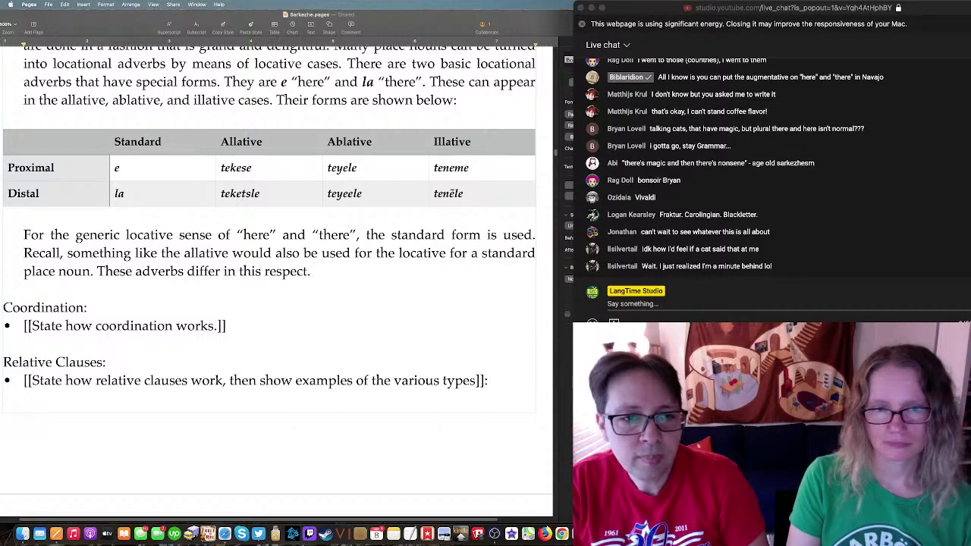
# Step: Add the sentence "These are primarily used for motion, or for emphasis." to the end of the paragraph below the adverb table
pyautogui.write('These are priar')
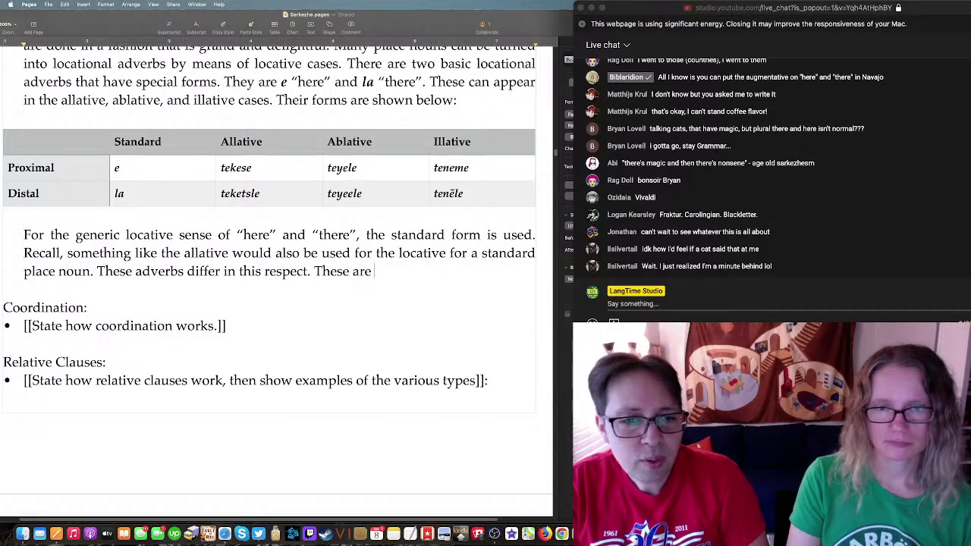
pyautogui.press('BackSpace')
pyautogui.press('BackSpace')
pyautogui.write('marily us')
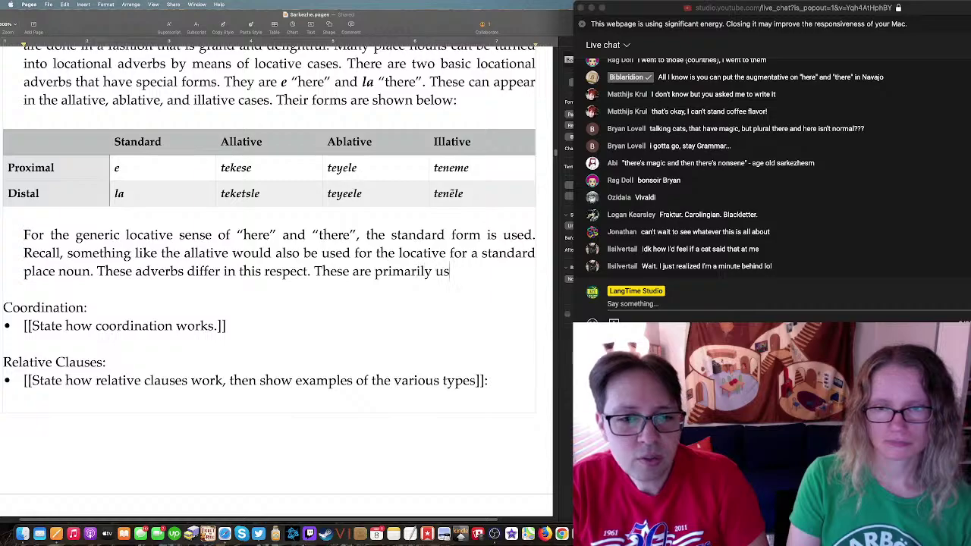
pyautogui.write('ed for motion, o')
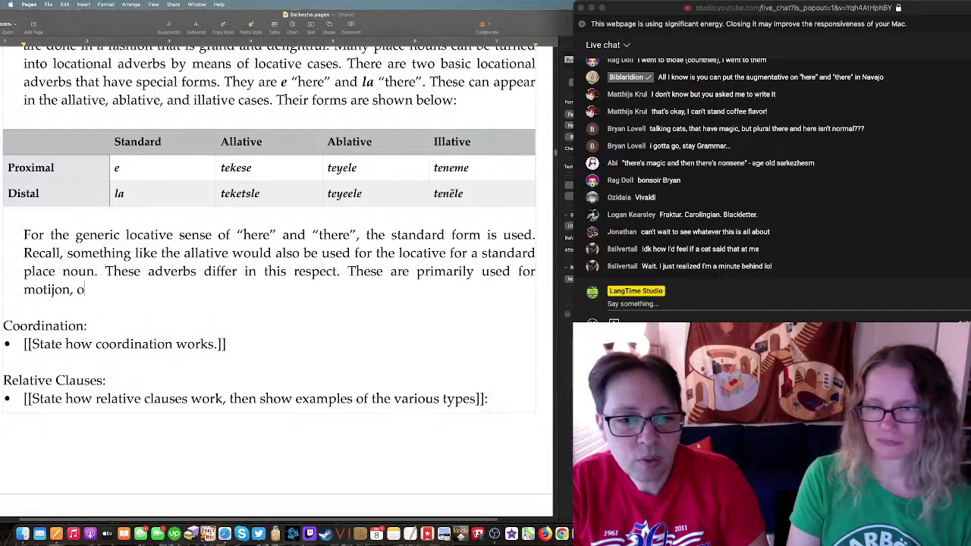
pyautogui.press('BackSpace')
pyautogui.press('BackSpace')
pyautogui.press('BackSpace')
pyautogui.write('on, or f')
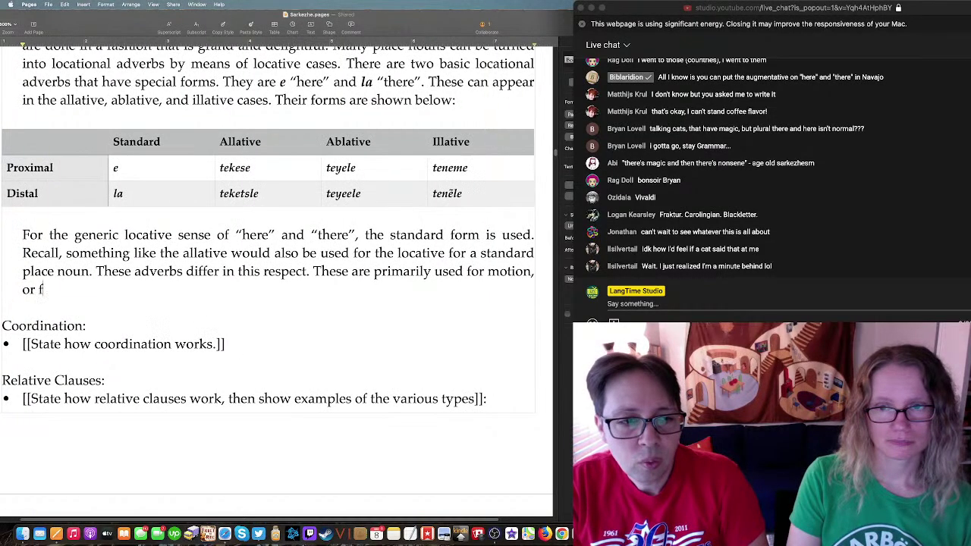
pyautogui.write('or emphassis.')
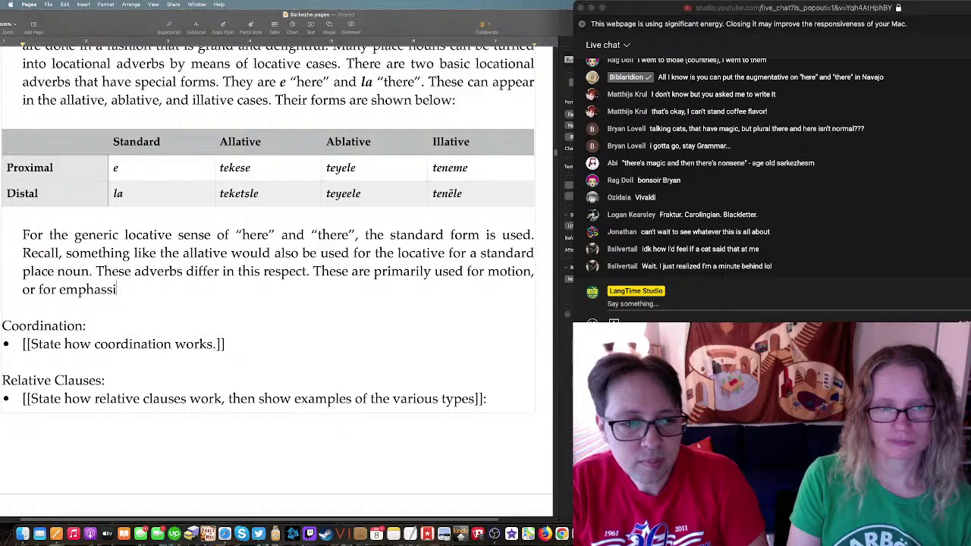
pyautogui.press('BackSpace')
pyautogui.press('BackSpace')
pyautogui.write('is.')
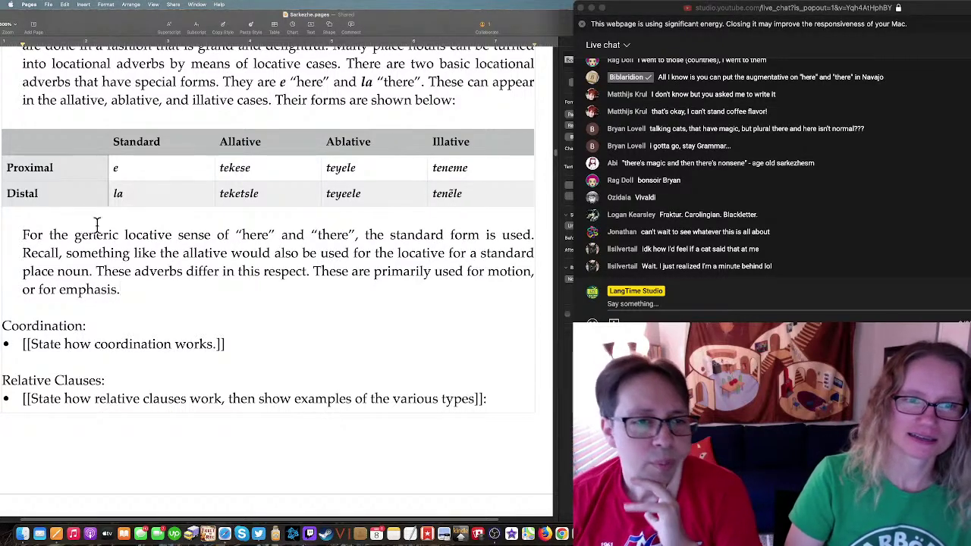
pyautogui.scroll(2, 303, 255)
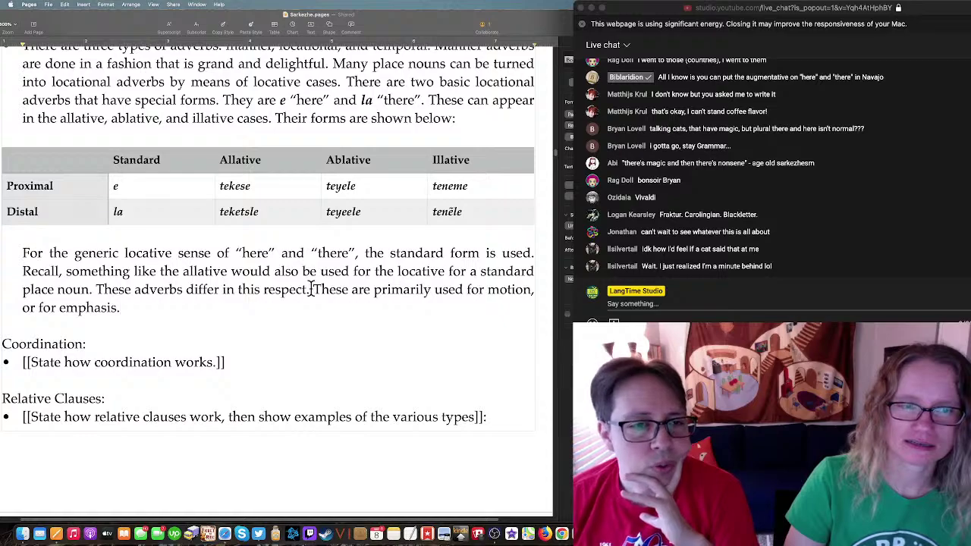
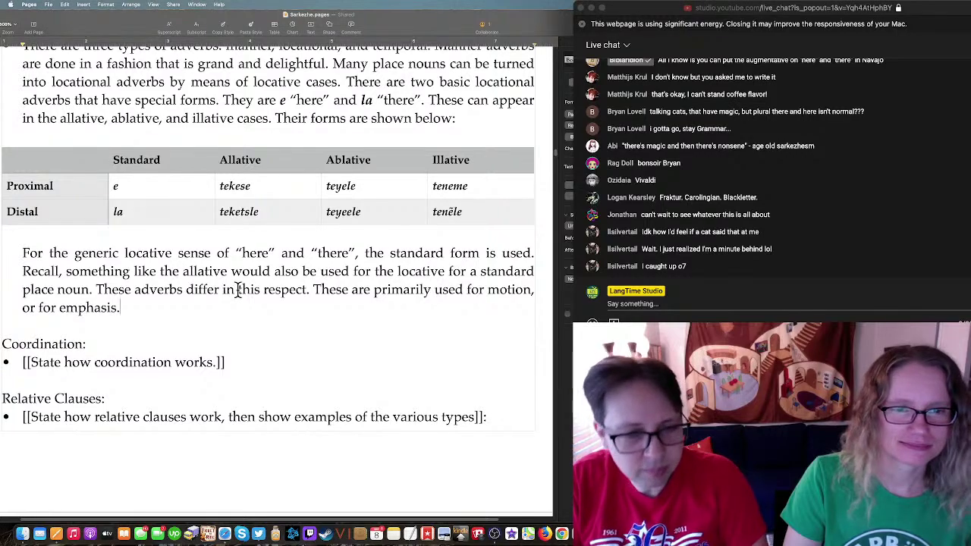
# Step: Start a new paragraph reading "As a final and important note, there is absolutely no such thing as a plural “there”."
pyautogui.press('Return')
pyautogui.press('Return')
pyautogui.write('As a')
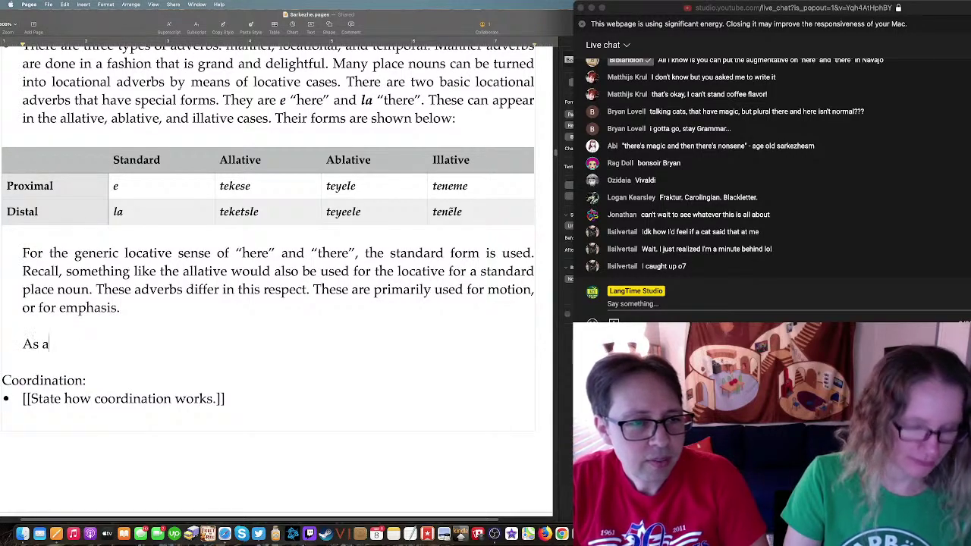
pyautogui.write(' final and import')
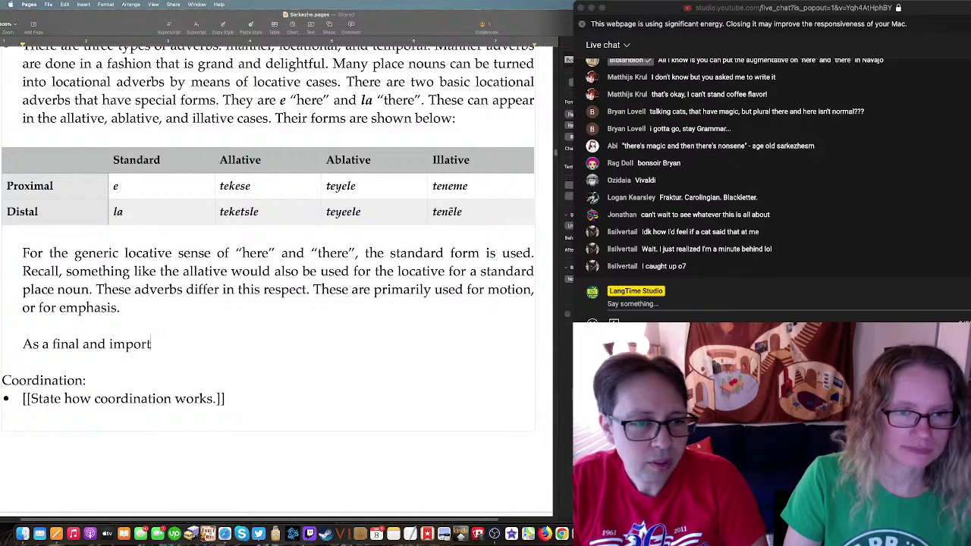
pyautogui.write('ant note, ')
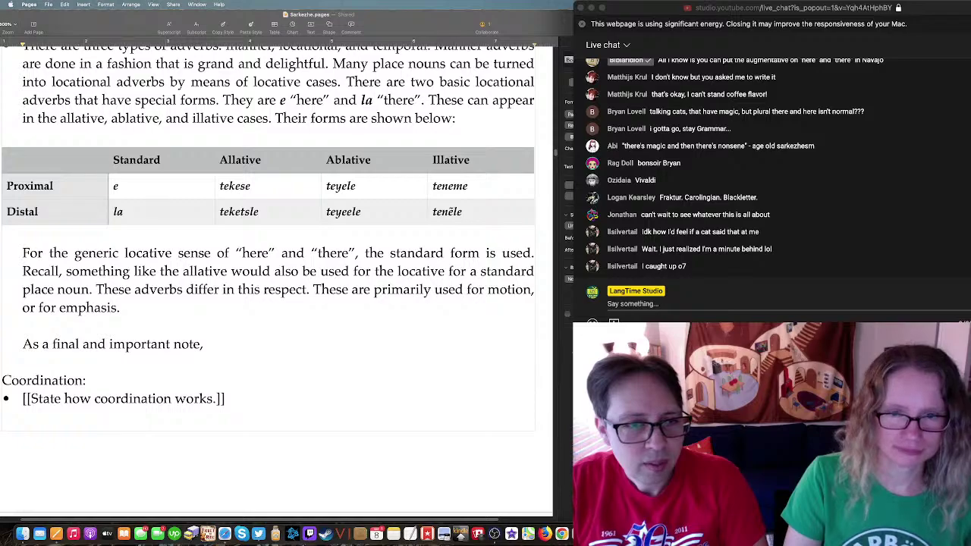
pyautogui.write('there is absolutely no suh')
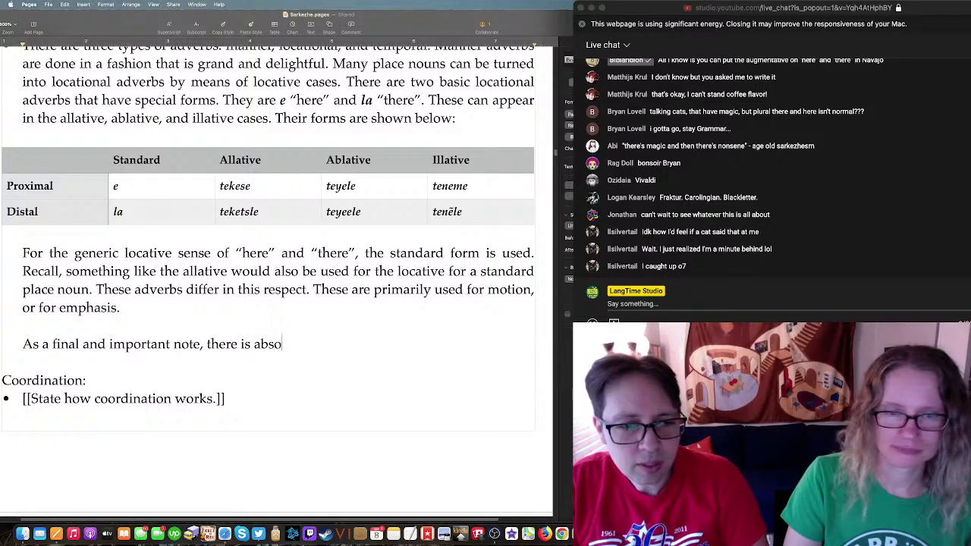
pyautogui.press('BackSpace')
pyautogui.press('BackSpace')
pyautogui.write('ch')
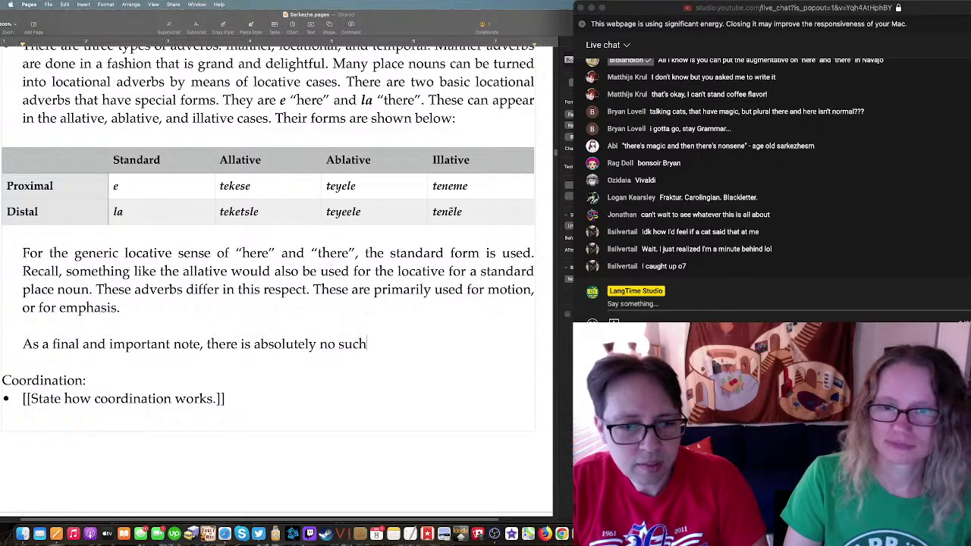
pyautogui.write(' thing as a plural ')
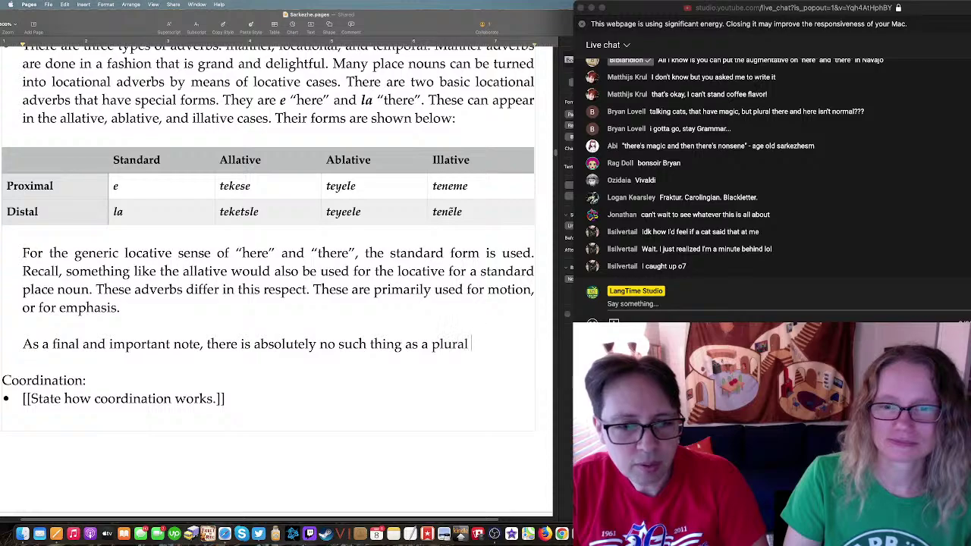
pyautogui.write('“there”.')
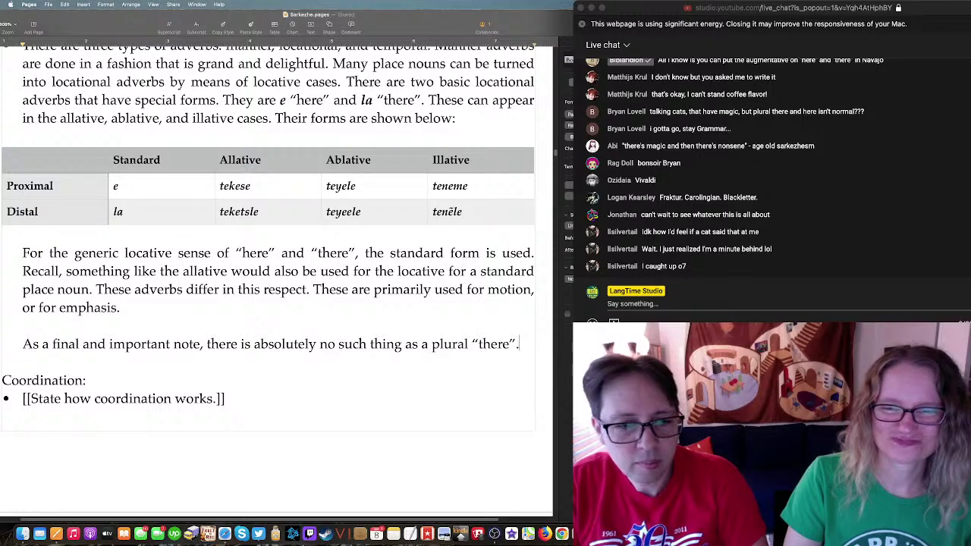
# Step: Begin the next sentence of the final note with "A hypothetical form like"
pyautogui.write(' A hypohtet')
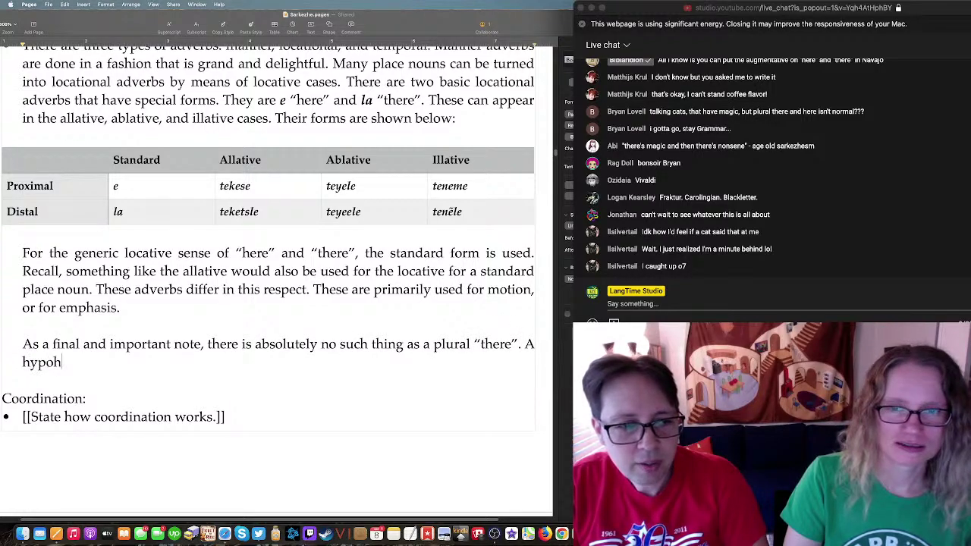
pyautogui.press('BackSpace')
pyautogui.press('BackSpace')
pyautogui.press('BackSpace')
pyautogui.press('BackSpace')
pyautogui.write('thetical fomr lik')
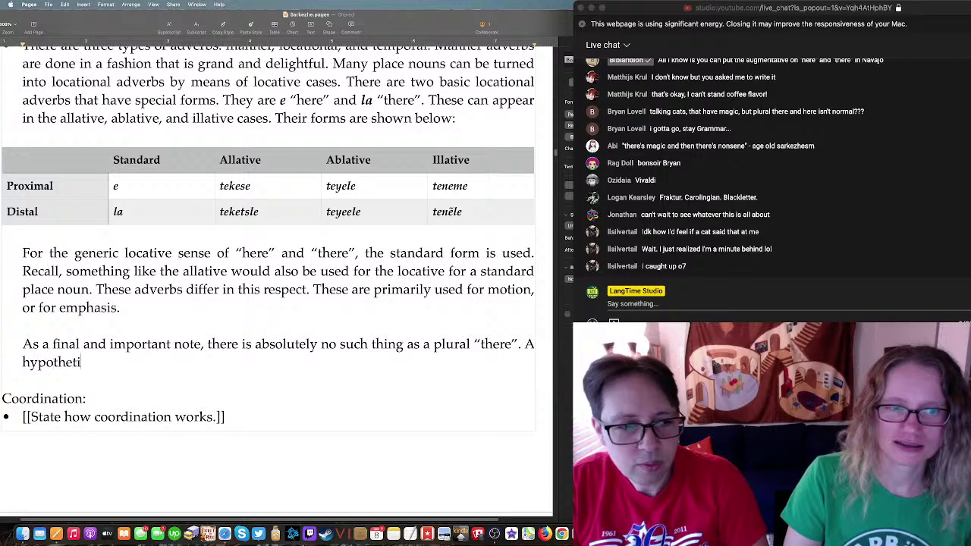
pyautogui.press('BackSpace')
pyautogui.press('BackSpace')
pyautogui.press('BackSpace')
pyautogui.press('BackSpace')
pyautogui.press('BackSpace')
pyautogui.press('BackSpace')
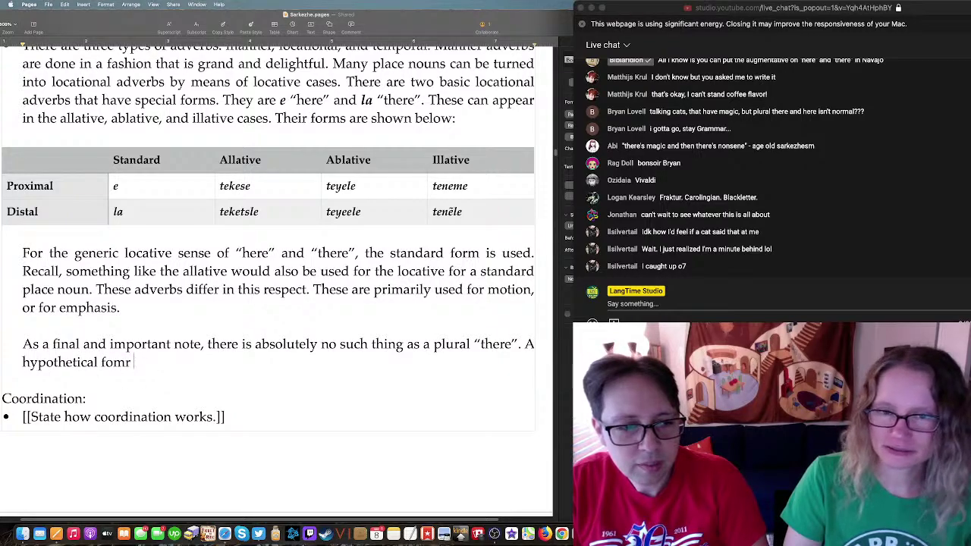
pyautogui.write('rm like')
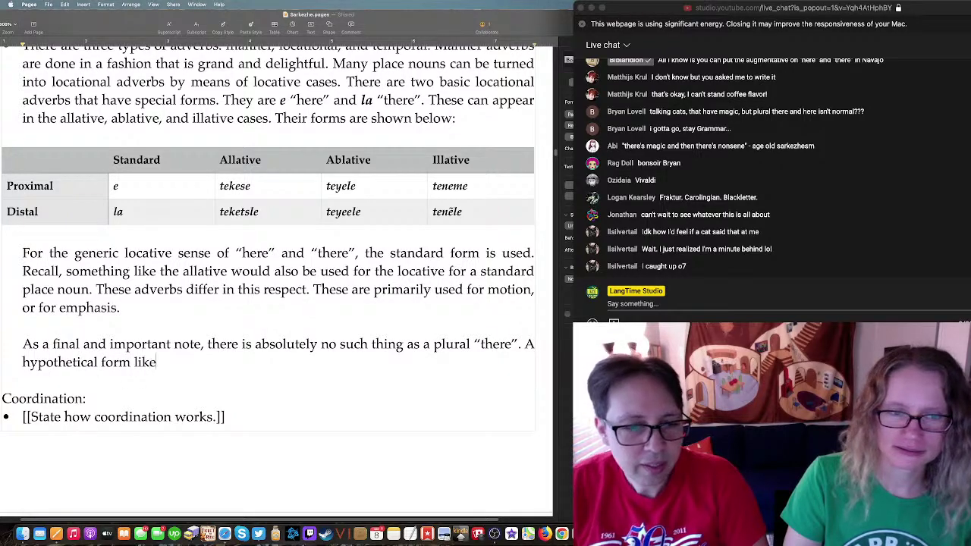
# Step: Insert "—or “here”" after the plural “there” in the final note, with only "or" in italics
pyautogui.click(519, 343)
pyautogui.write('[[')
pyautogui.press('BackSpace')
pyautogui.press('BackSpace')
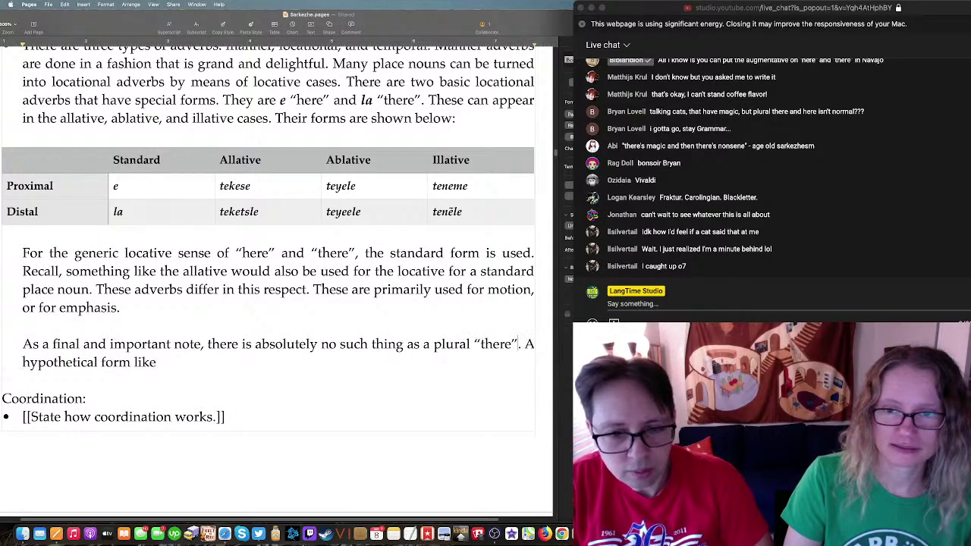
pyautogui.write('—')
pyautogui.press('super+i')
pyautogui.write('or. A')
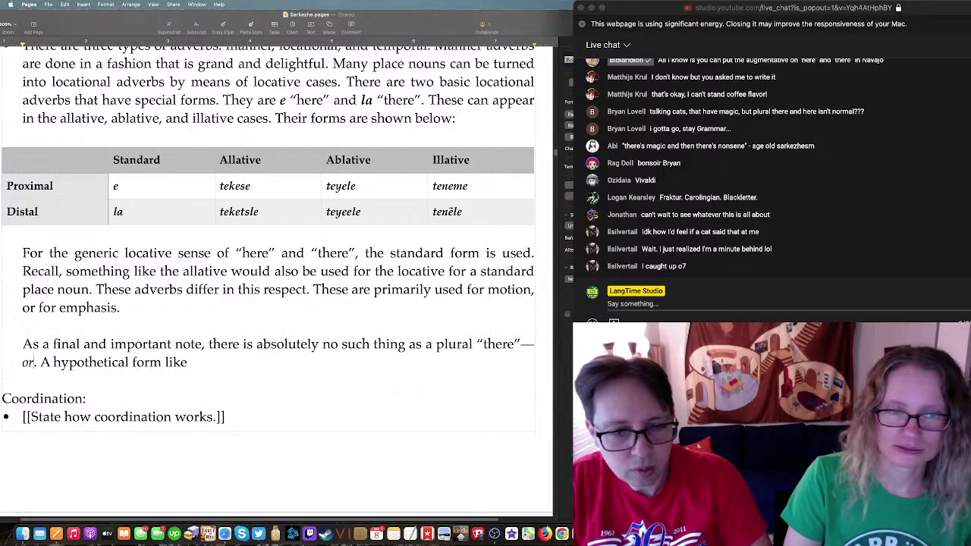
pyautogui.press('super+i')
pyautogui.write('here')
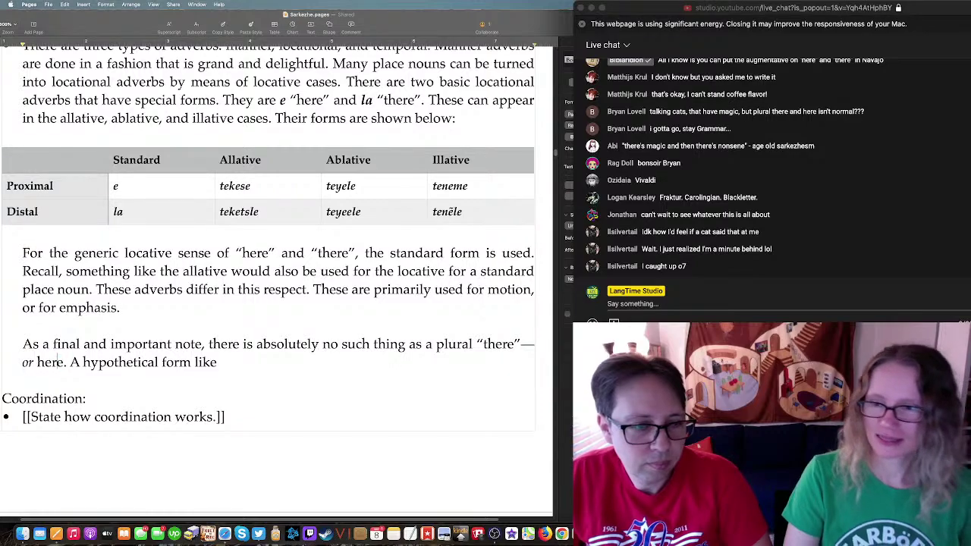
pyautogui.moveTo(59, 363); pyautogui.dragTo(37, 363)
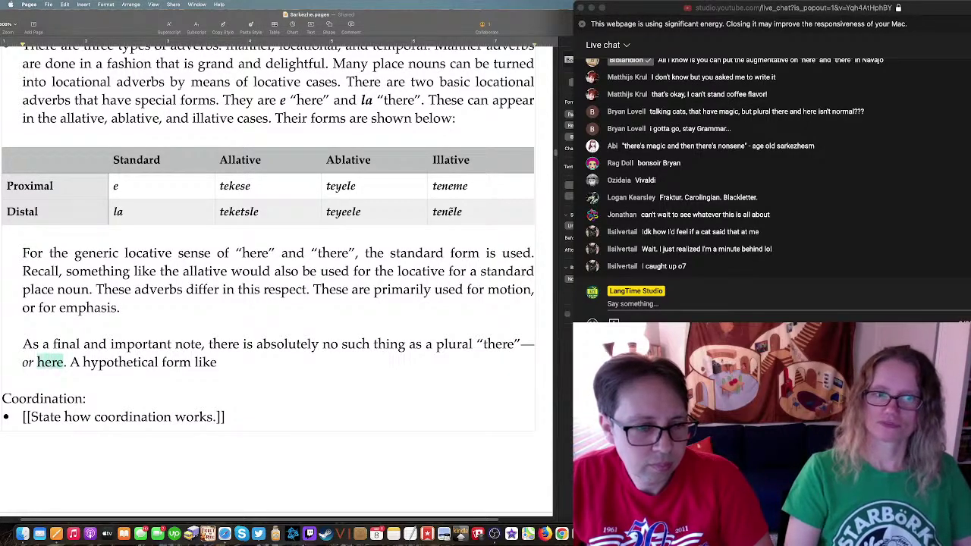
pyautogui.write('"here"')
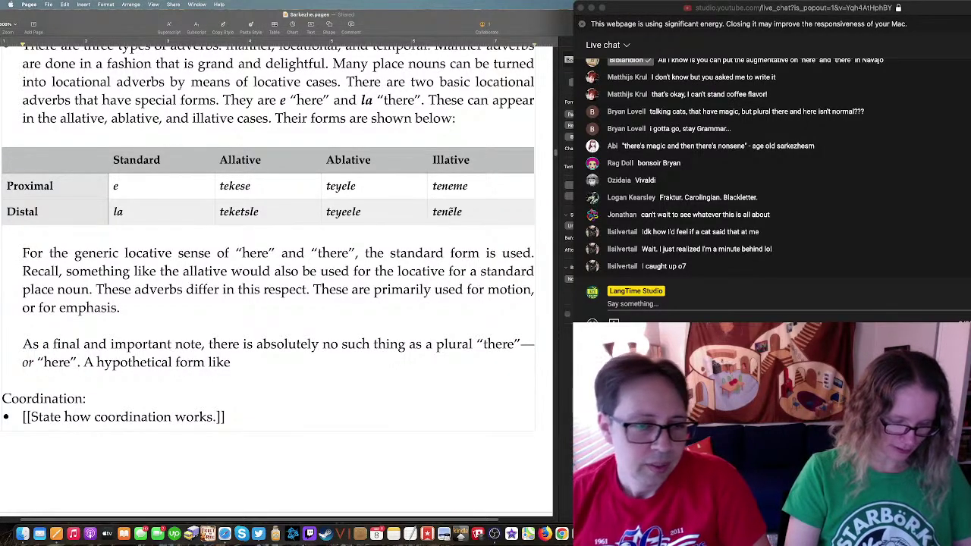
# Step: Continue the "A hypothetical form like" sentence with the example word "siketsle" in bold italics
pyautogui.press('super+Right')
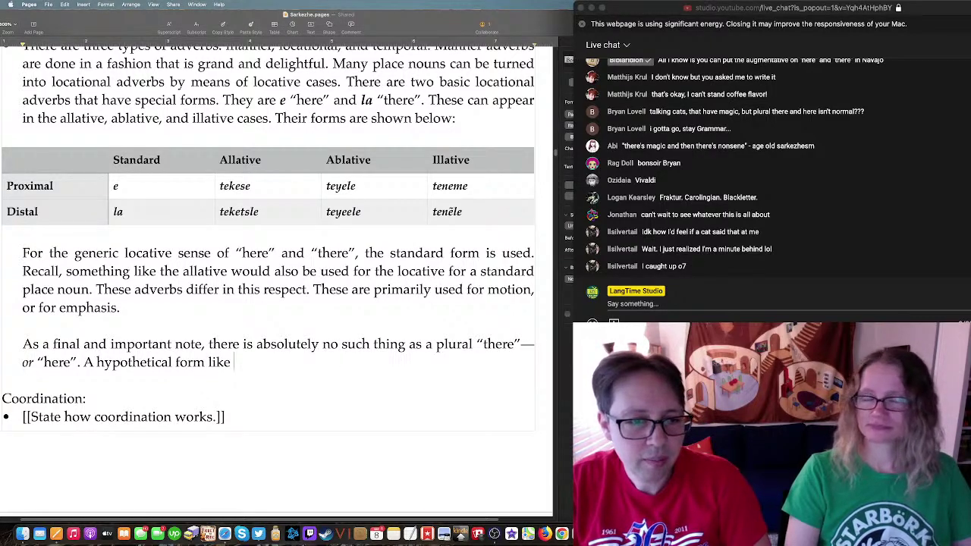
pyautogui.press('super+i')
pyautogui.write('sik')
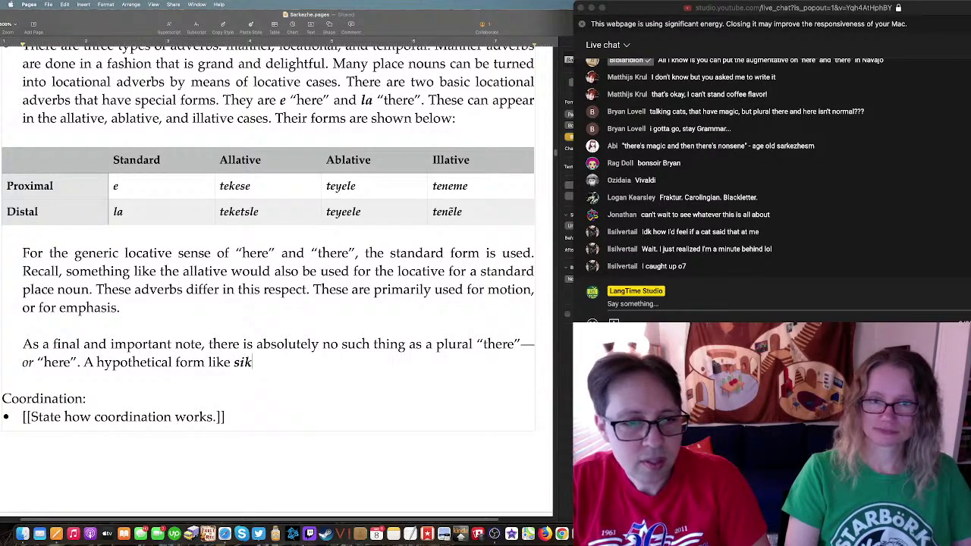
pyautogui.write('e')
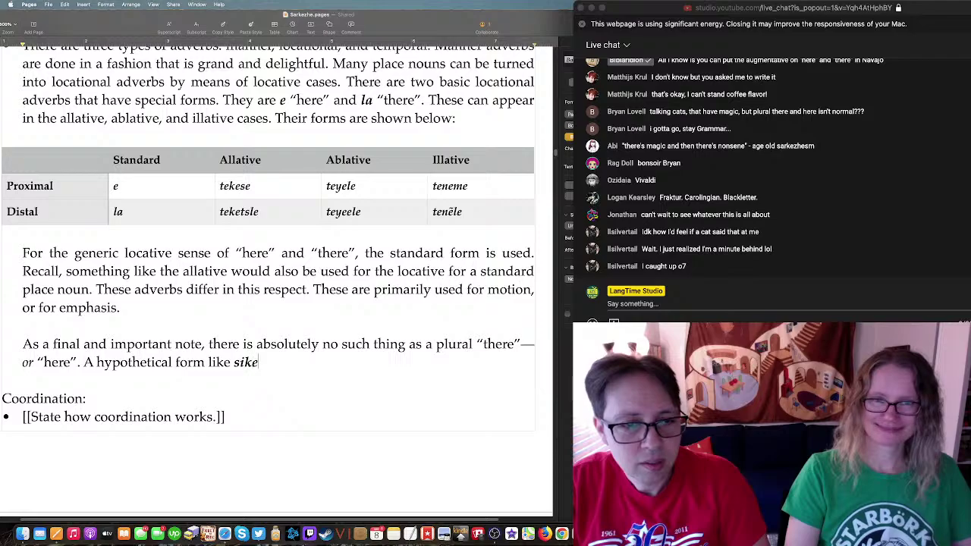
pyautogui.write('tsle')
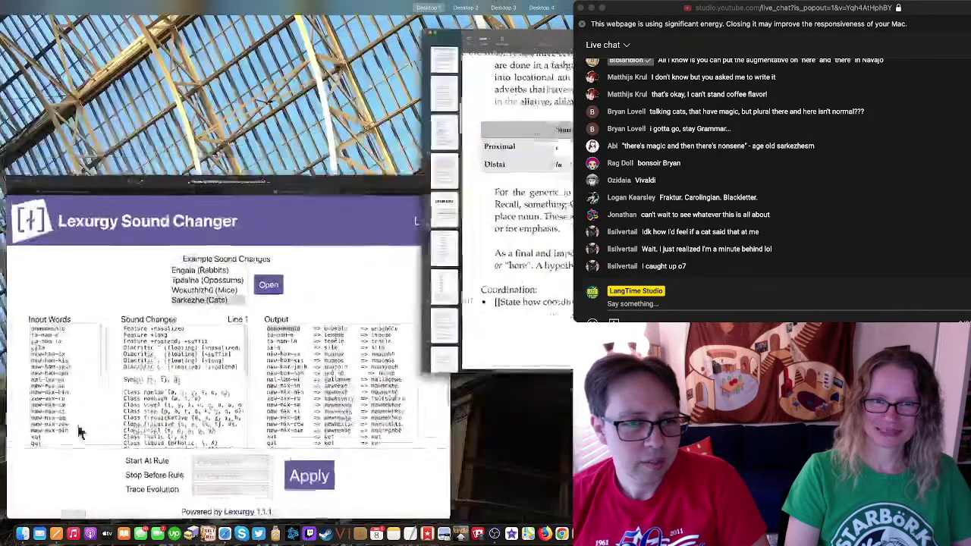
# Step: Switch to Lexurgy Sound Changer, change the input word tə-nəm-la to si-nəm-la, and apply the sound changes
pyautogui.hotkey('ctrl', 'Up')
pyautogui.click(131, 335)
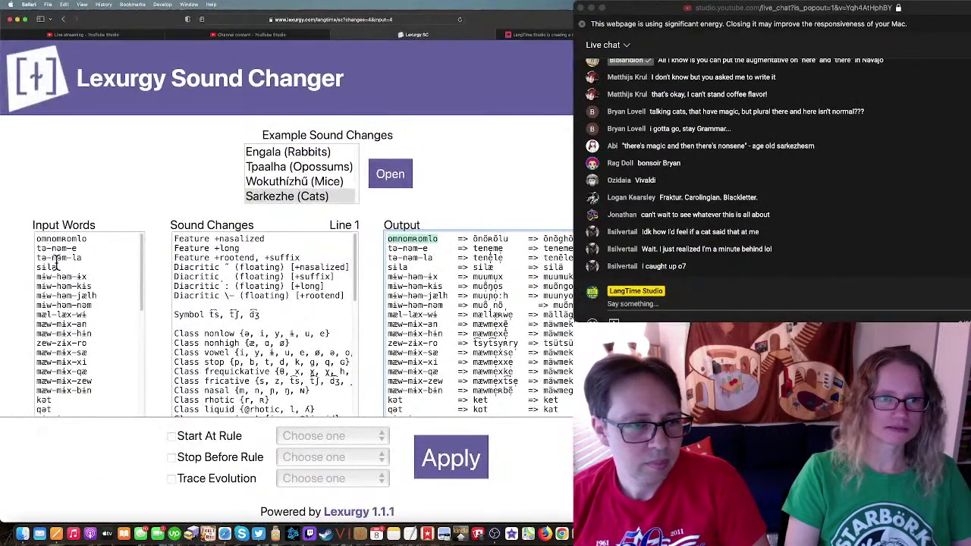
pyautogui.click(46, 254)
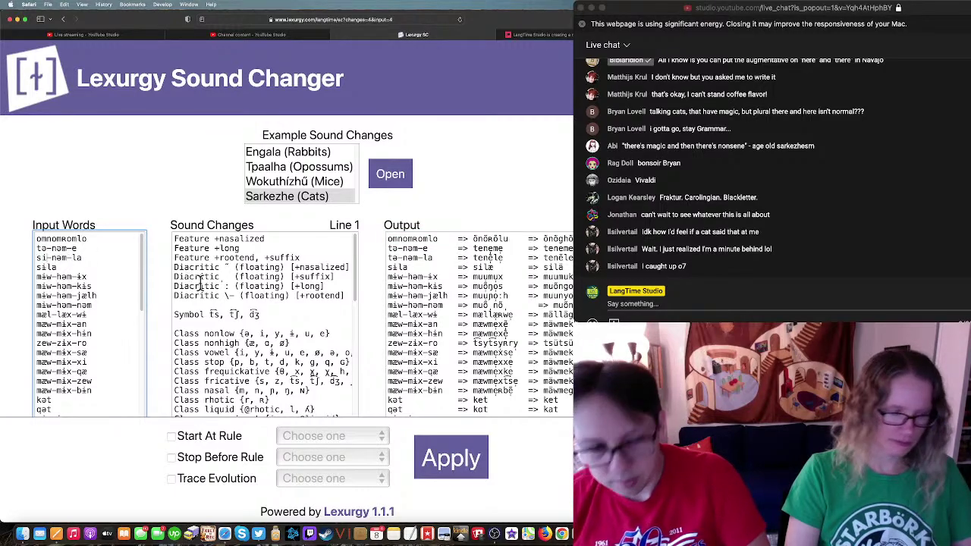
pyautogui.click(489, 456)
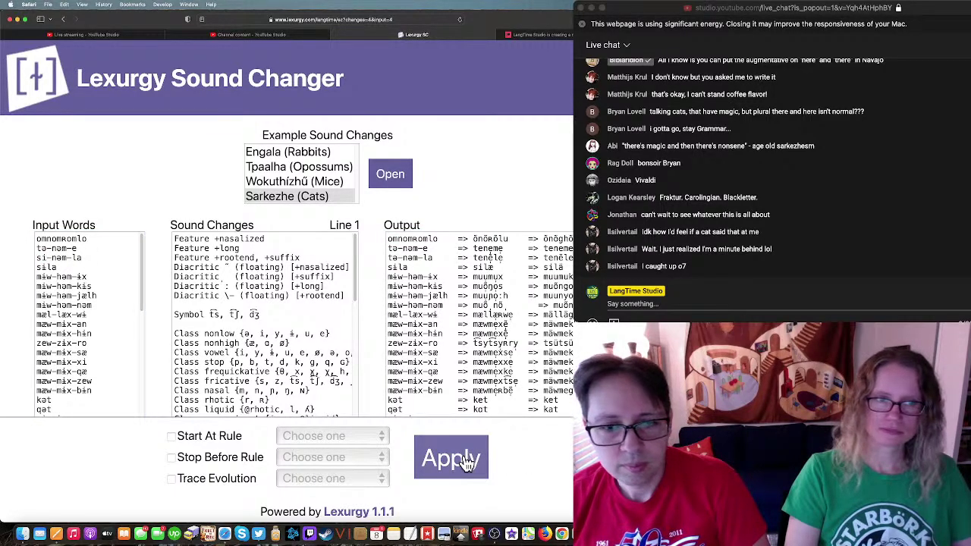
pyautogui.click(466, 463)
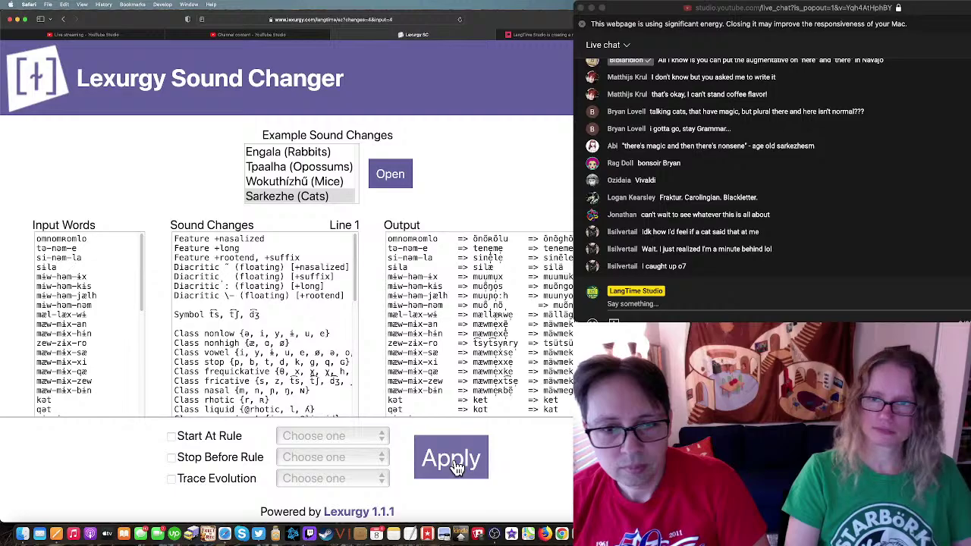
# Step: Return to the Pages document and replace the example word "siketsle" with "sinẽle"
pyautogui.press('super+Tab')
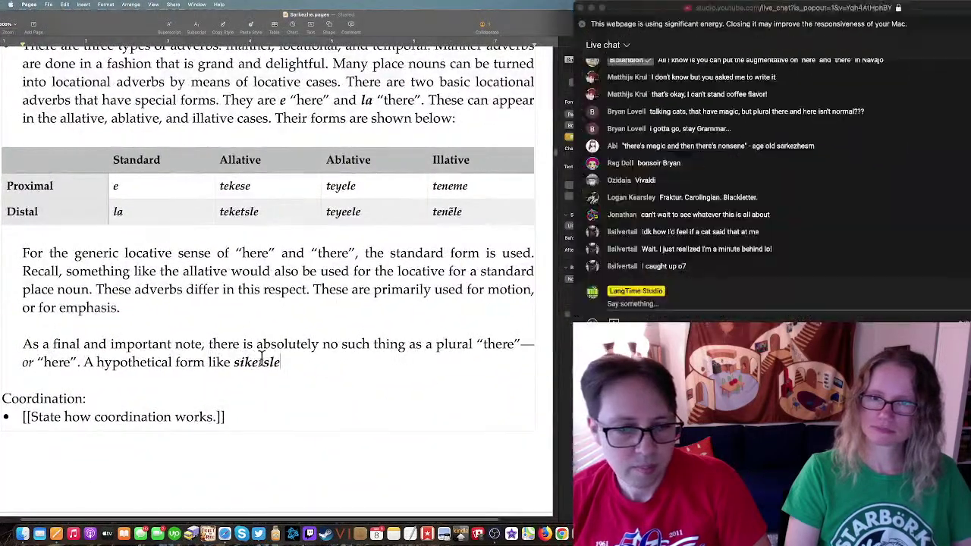
pyautogui.doubleClick(260, 360)
pyautogui.write('sin')
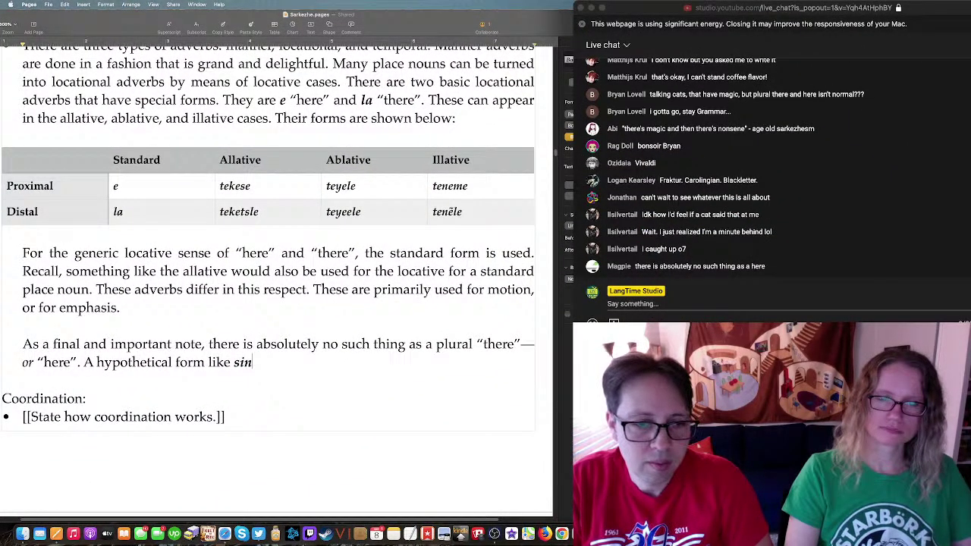
pyautogui.write('ẽle')
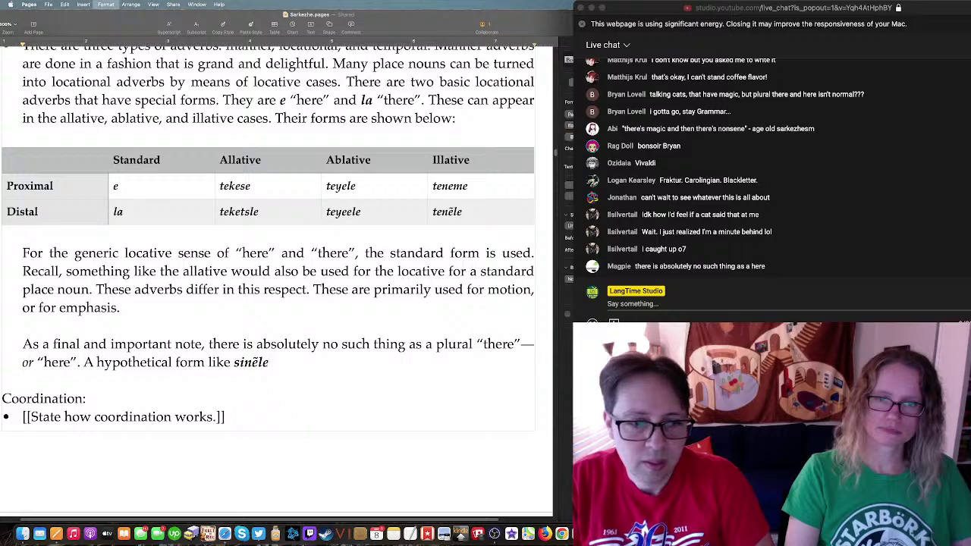
# Step: Continue the sentence after "sinẽle" with ", using the former plural pronoun base, is so"
pyautogui.write(', using the f')
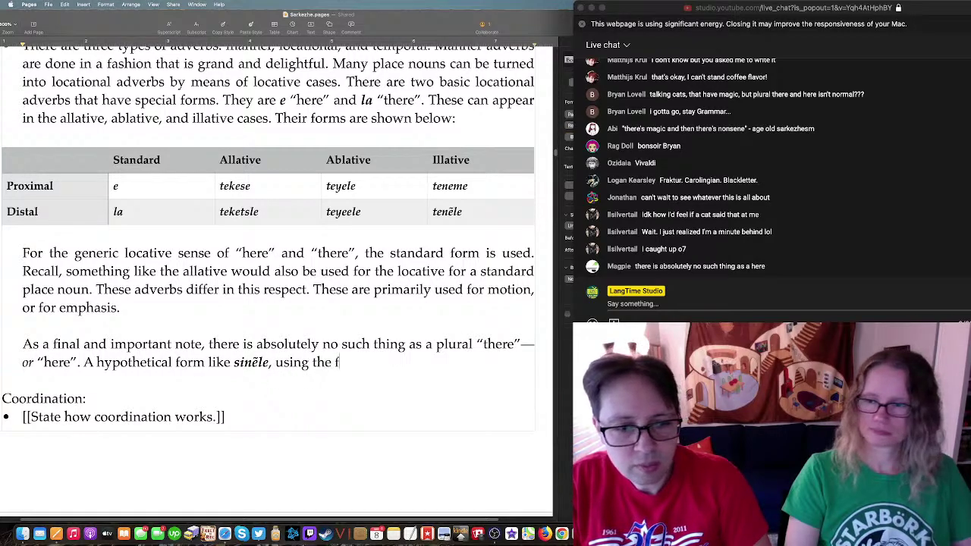
pyautogui.write('ormer plural pronoun bae,')
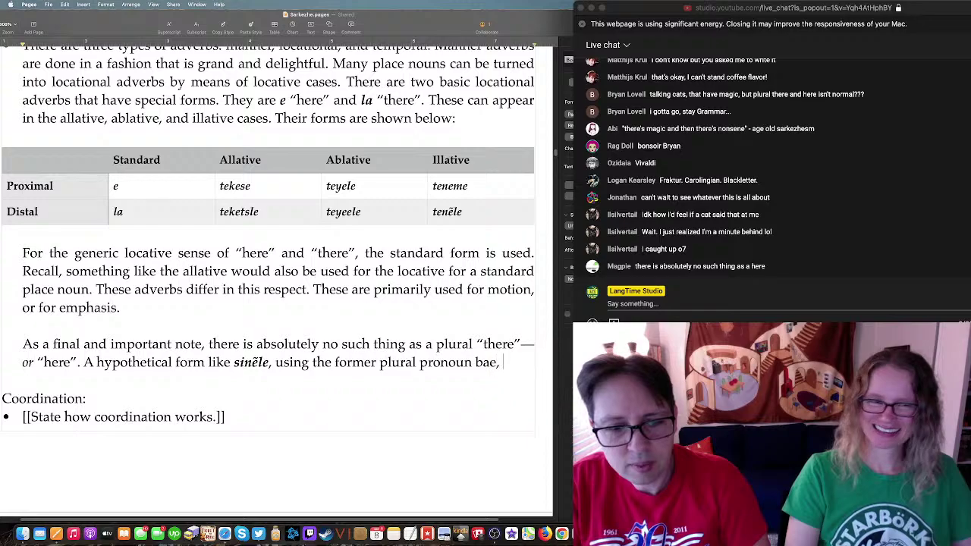
pyautogui.press('BackSpace')
pyautogui.press('BackSpace')
pyautogui.press('BackSpace')
pyautogui.write('se, is so no')
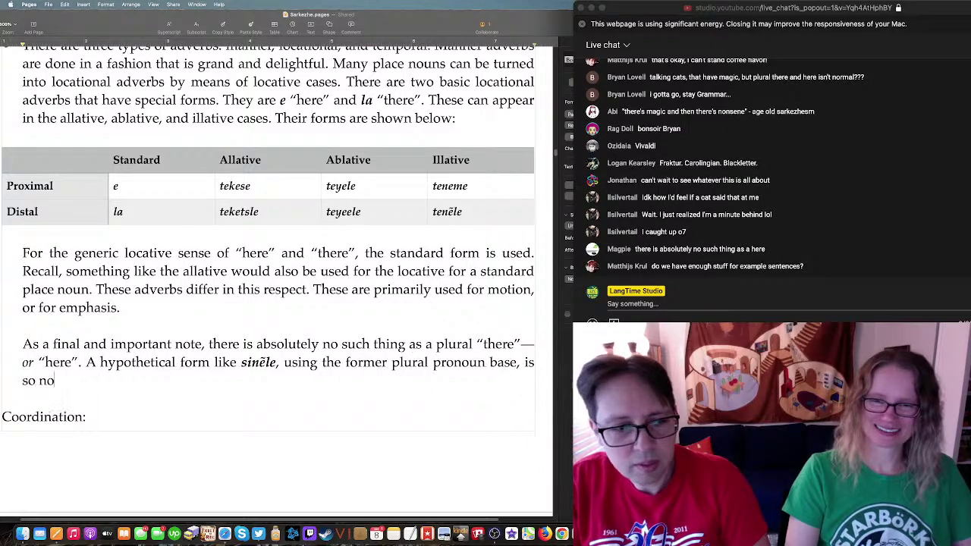
# Step: Finish the sentence with "nonsensical that reading the form itself is a form of violence against the brain."
pyautogui.write('nsensical')
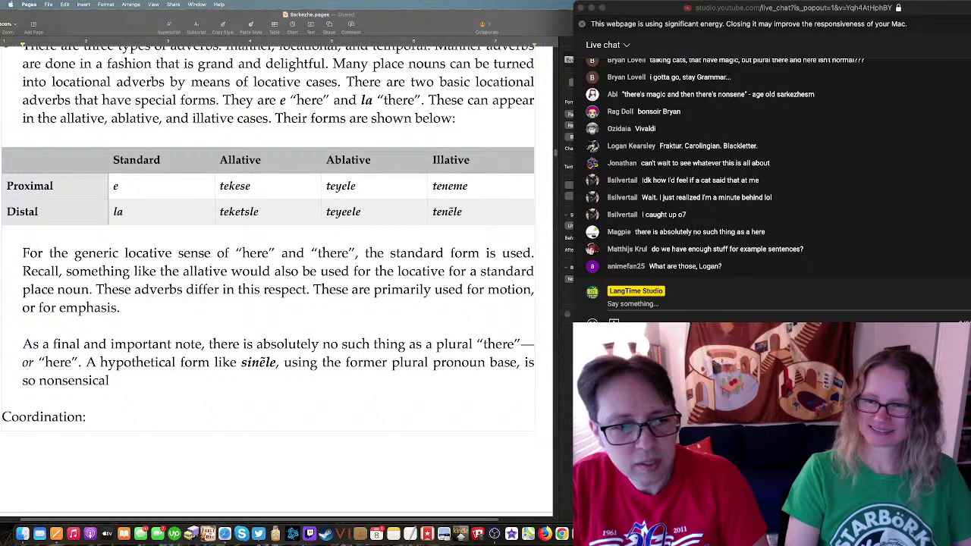
pyautogui.write(' that reading the f')
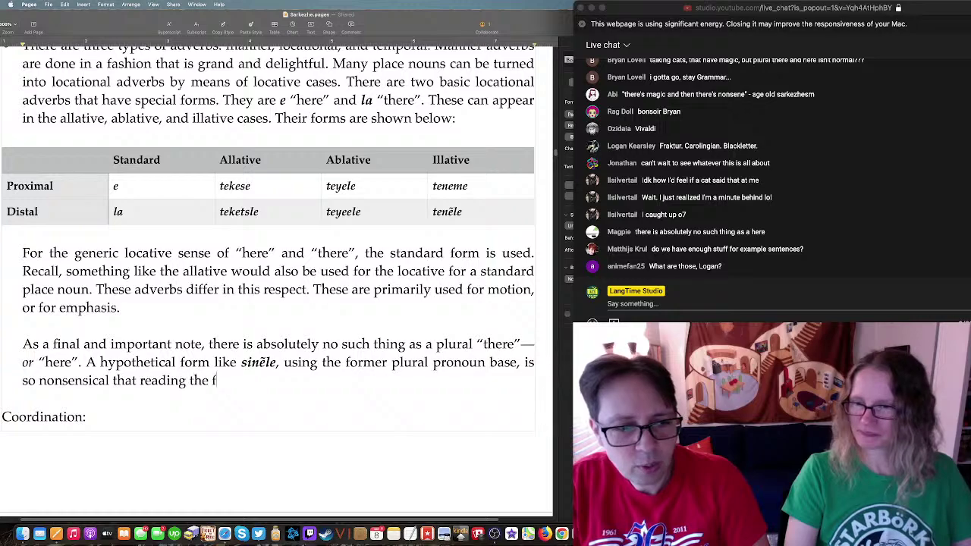
pyautogui.write('orm itself')
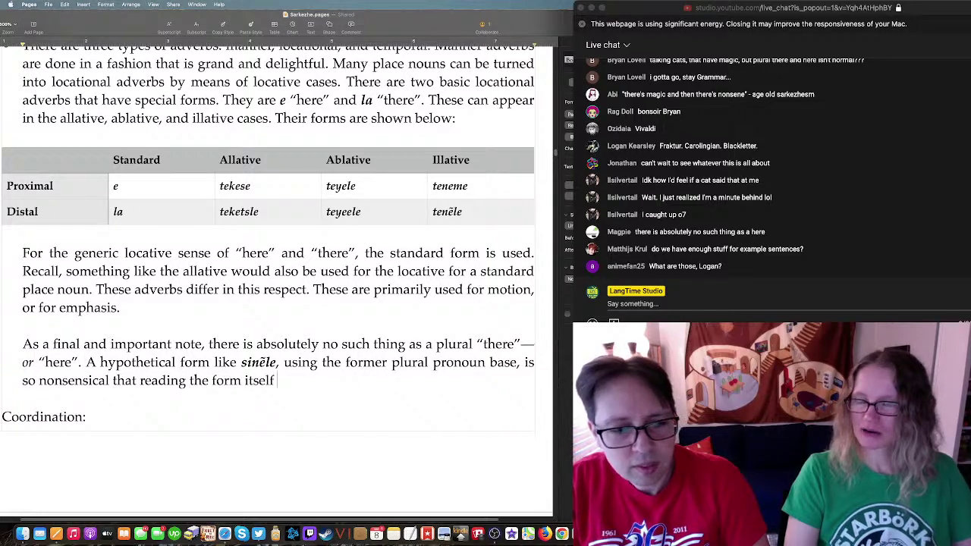
pyautogui.write(' is a ')
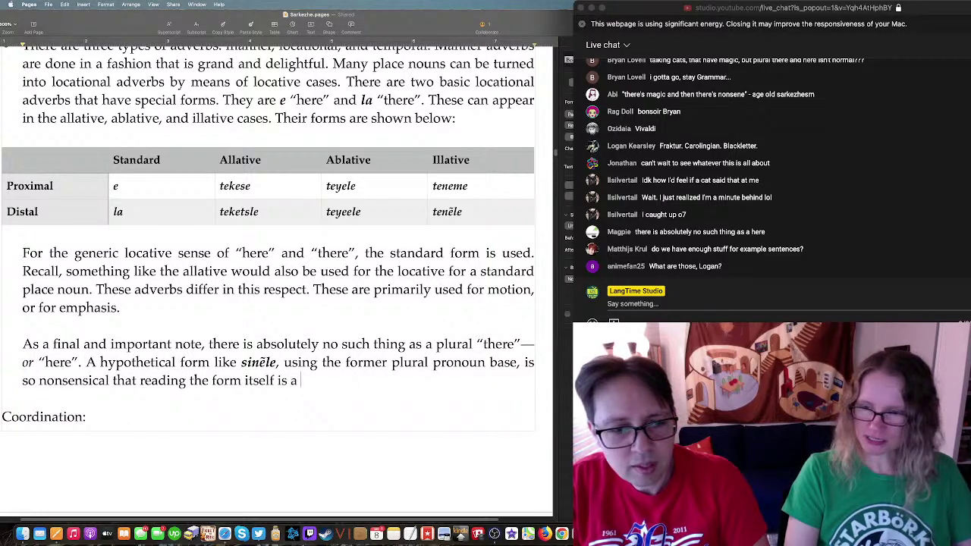
pyautogui.write('form of violence a')
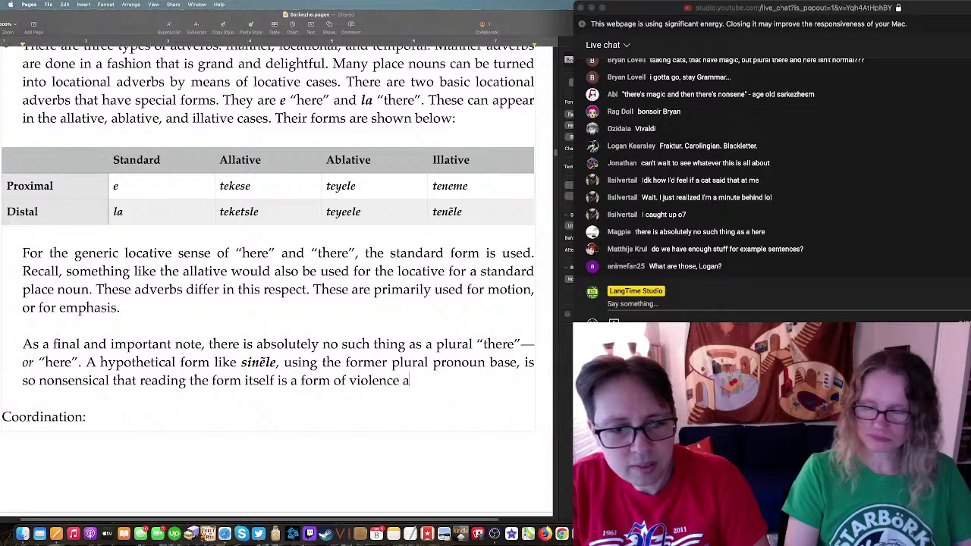
pyautogui.write('gainst the brain.')
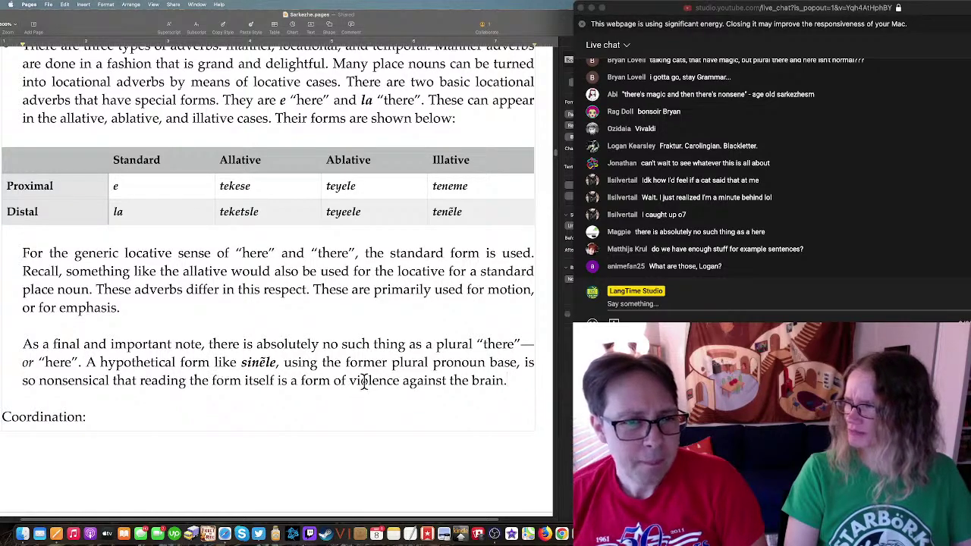
# Step: After "or for emphasis.", add "Here are some fancy examples just for you," followed by the chat viewer's first name and a colon
pyautogui.scroll(1, 364, 382)
pyautogui.scroll(4, 364, 382)
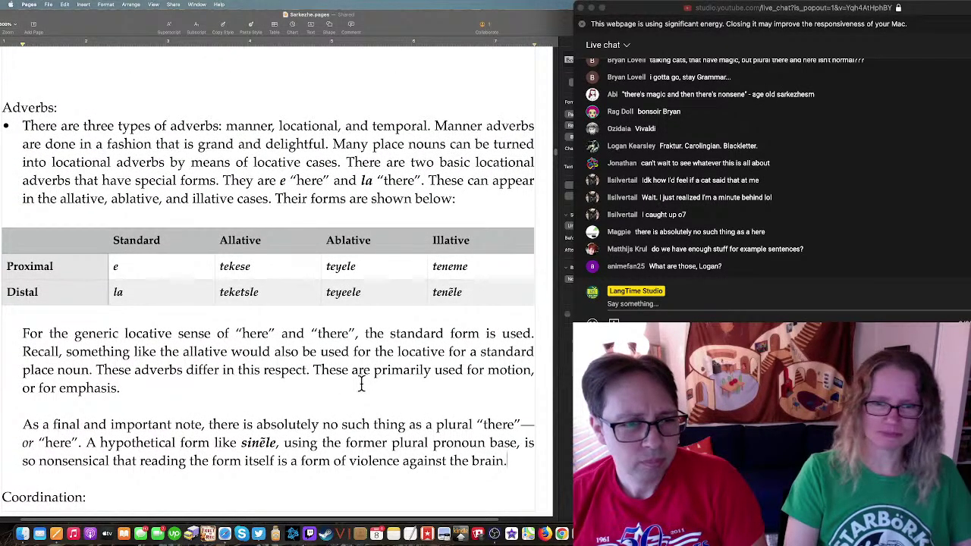
pyautogui.click(254, 388)
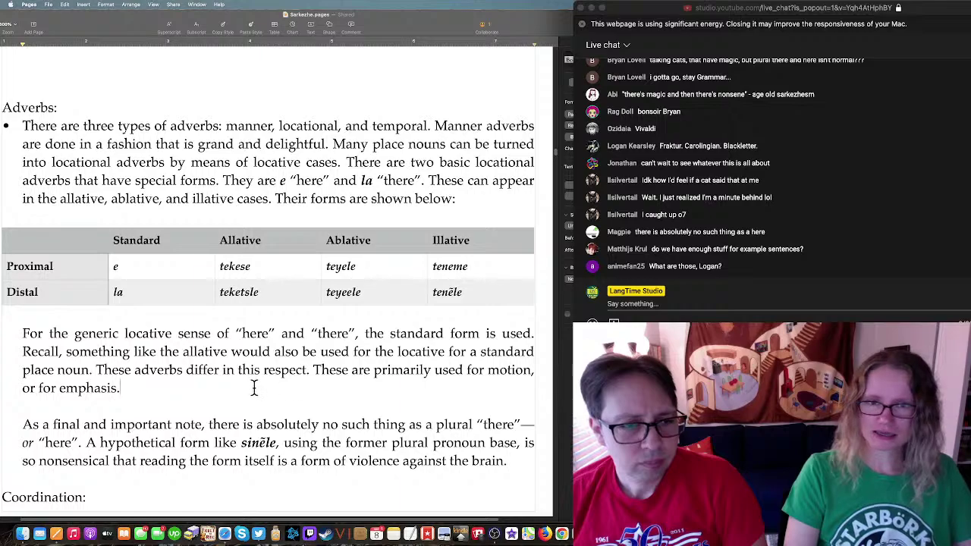
pyautogui.write('Here are')
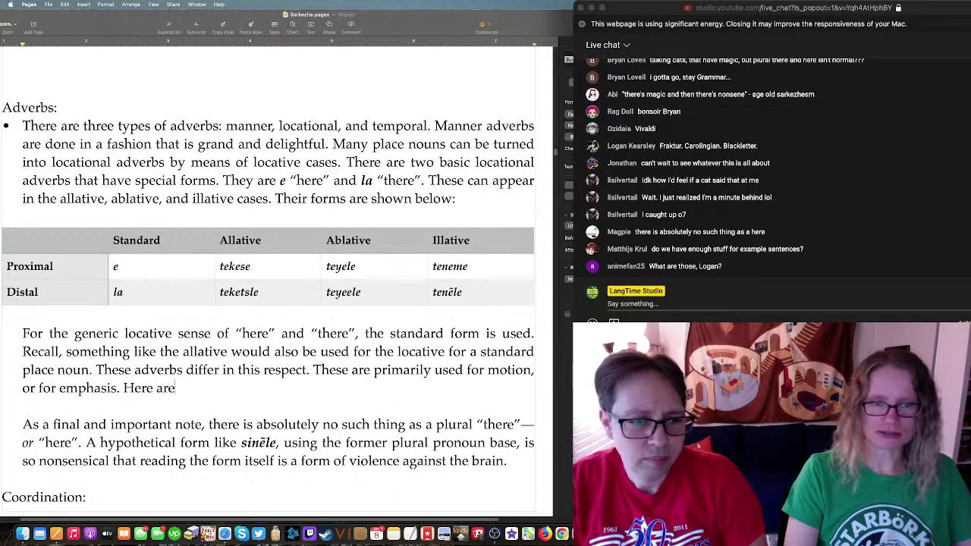
pyautogui.write(' some fancy e')
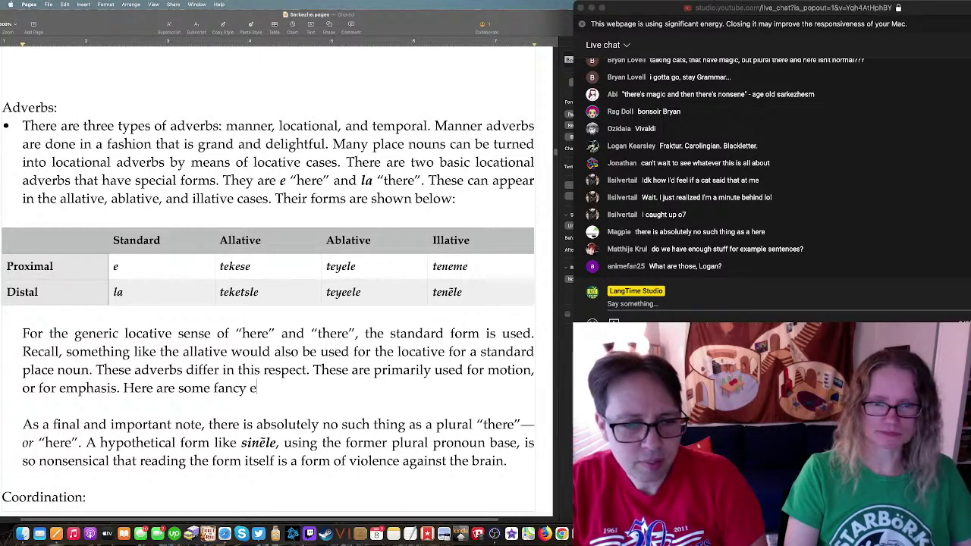
pyautogui.write('xamples just fo')
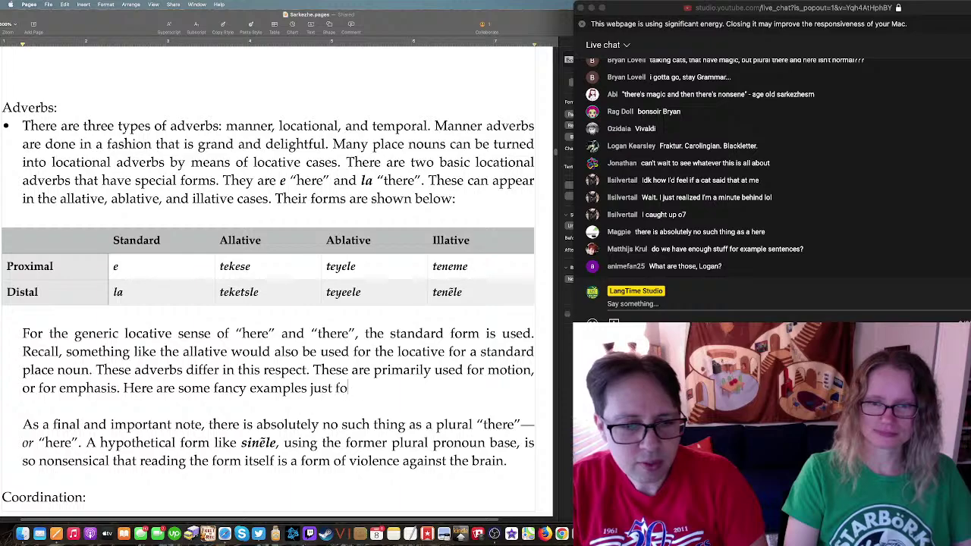
pyautogui.write('r you, I')
pyautogui.write('Ma')
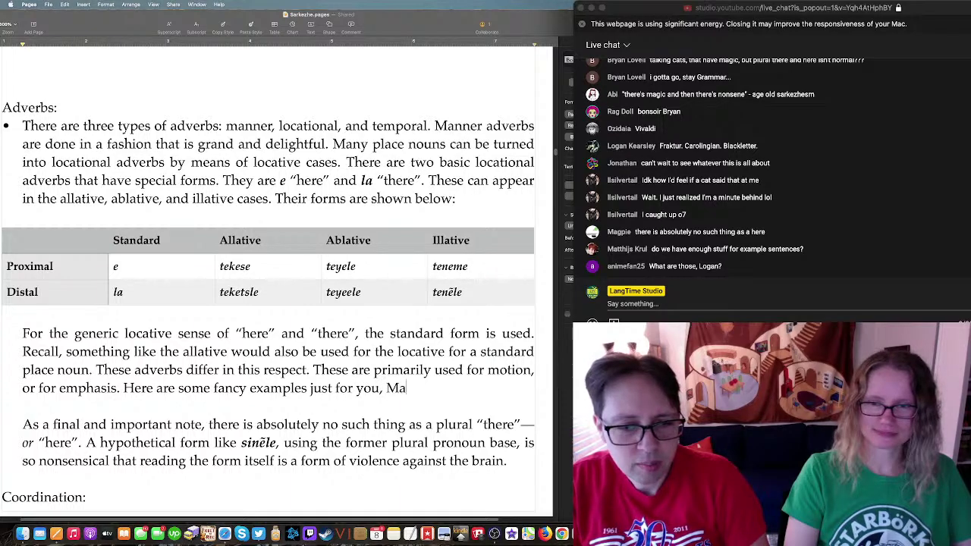
pyautogui.write('thijs')
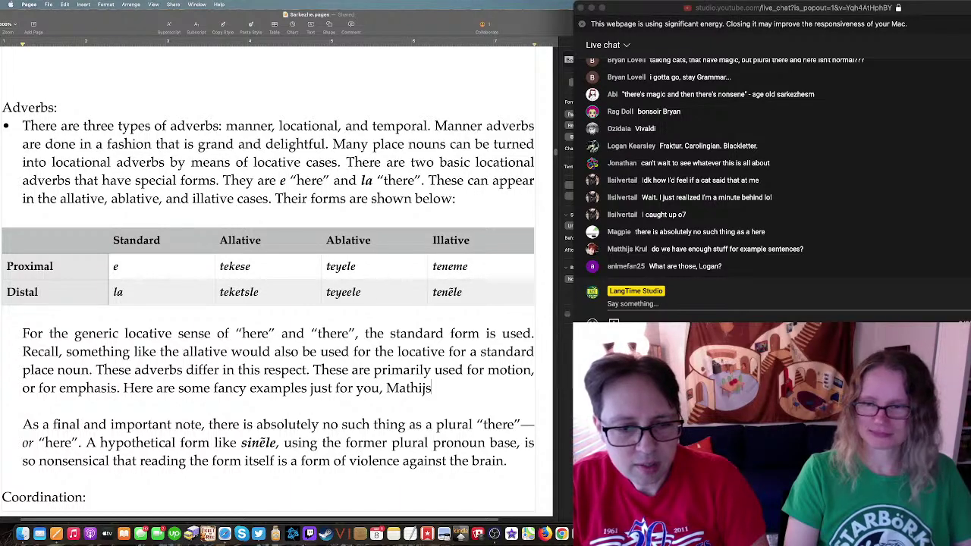
pyautogui.press('BackSpace')
pyautogui.press('BackSpace')
pyautogui.press('BackSpace')
pyautogui.press('BackSpace')
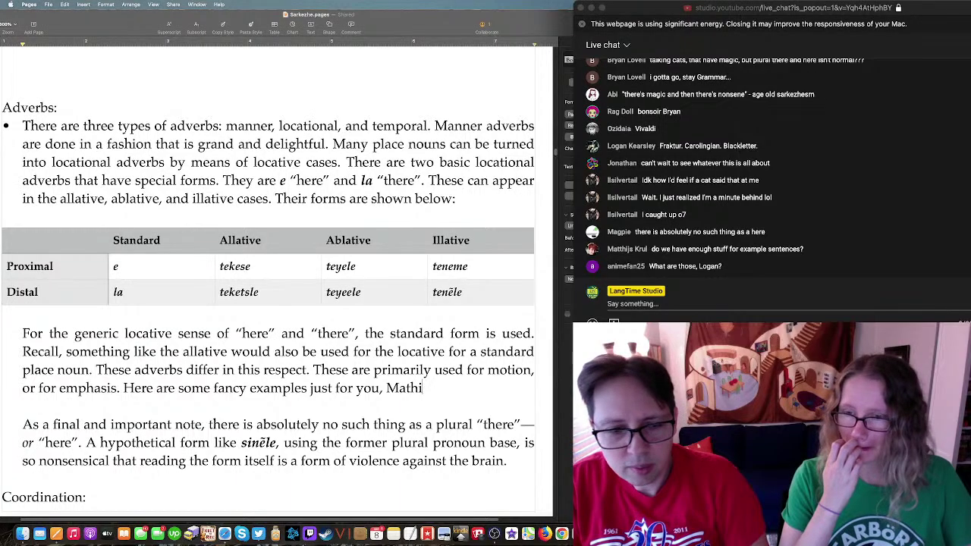
pyautogui.write('thijs:')
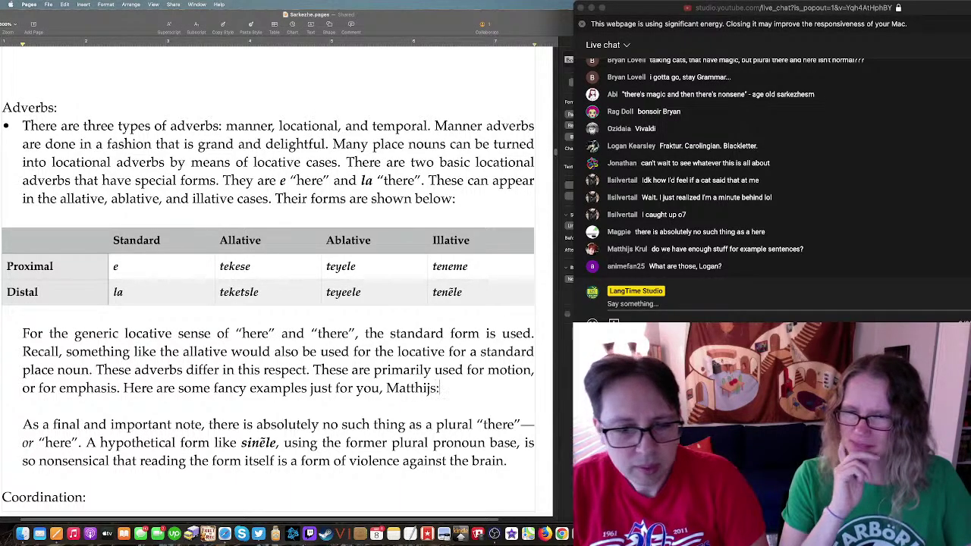
# Step: Copy the start of the bulleted "Mumu mäwmetme" example from the copula section and paste it below the adverb examples introduction
pyautogui.scroll(1, 176, 298)
pyautogui.scroll(15, 176, 298)
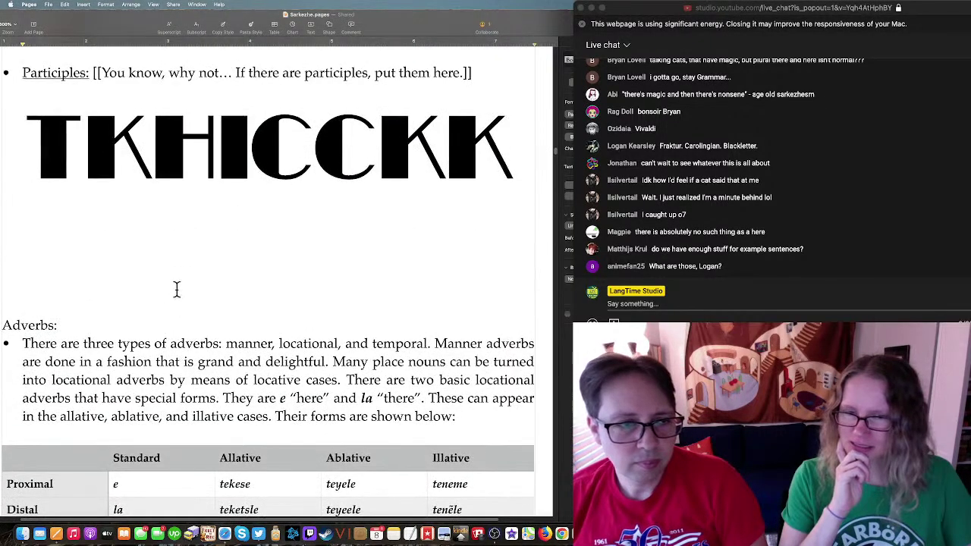
pyautogui.scroll(20, 214, 284)
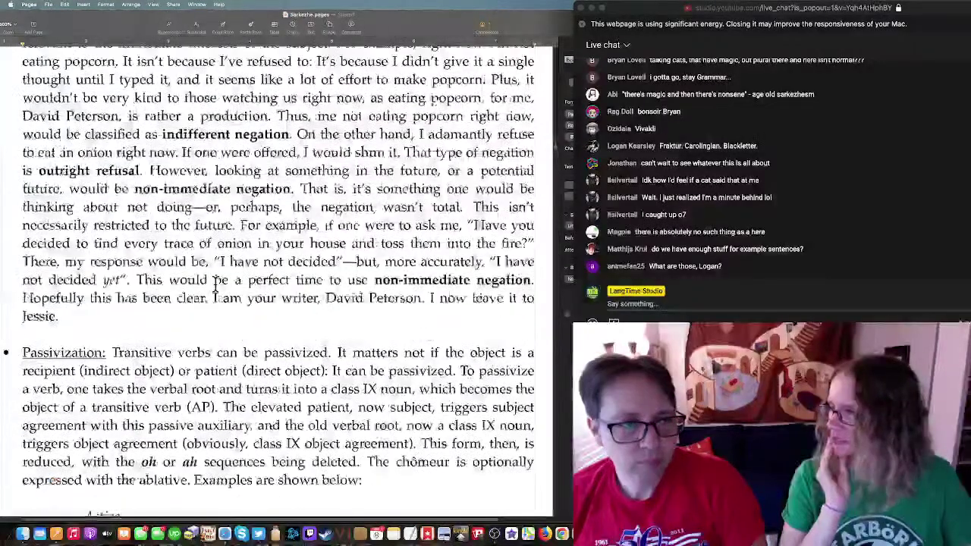
pyautogui.scroll(8, 209, 277)
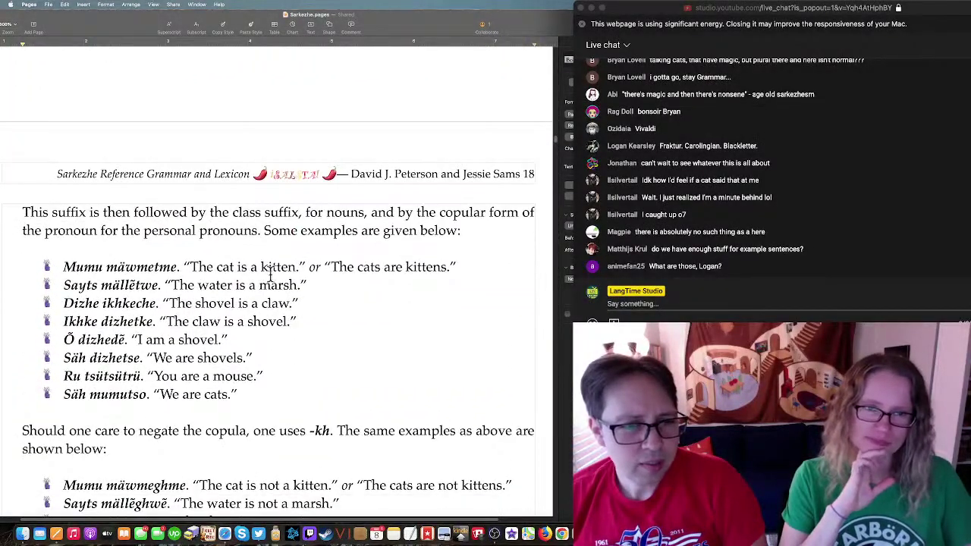
pyautogui.moveTo(222, 266); pyautogui.dragTo(63, 267)
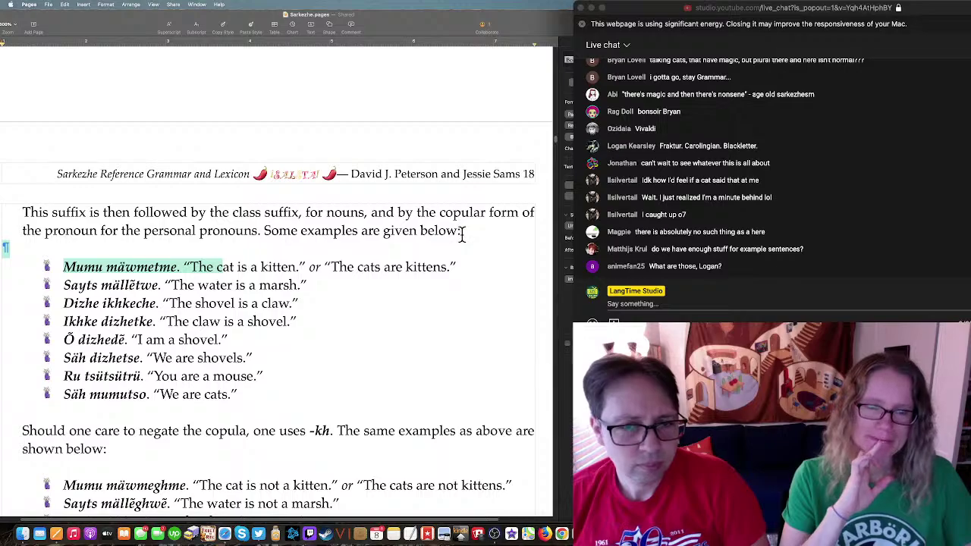
pyautogui.keyDown('shift'); pyautogui.click(461, 231); pyautogui.keyUp('shift')
pyautogui.scroll(-1, 377, 368)
pyautogui.scroll(-20, 377, 368)
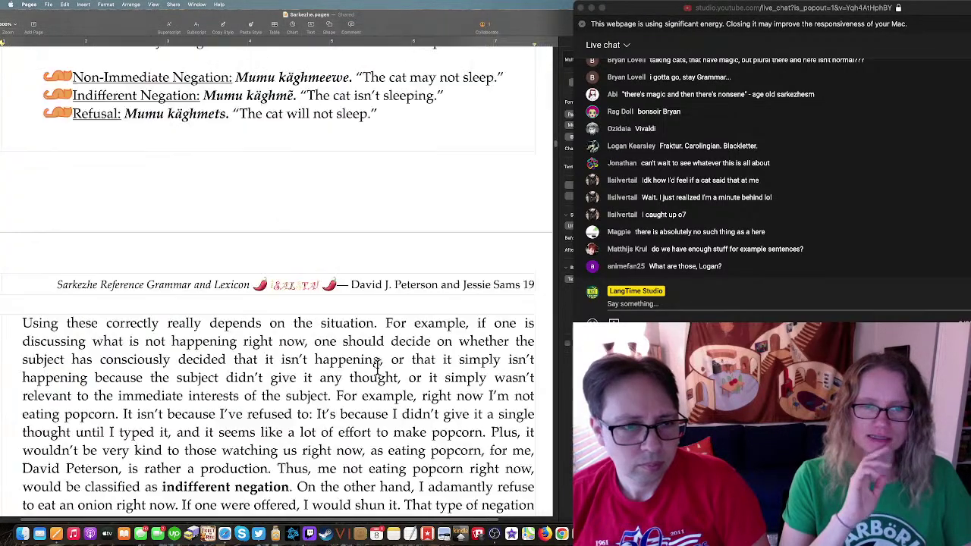
pyautogui.scroll(-15, 376, 367)
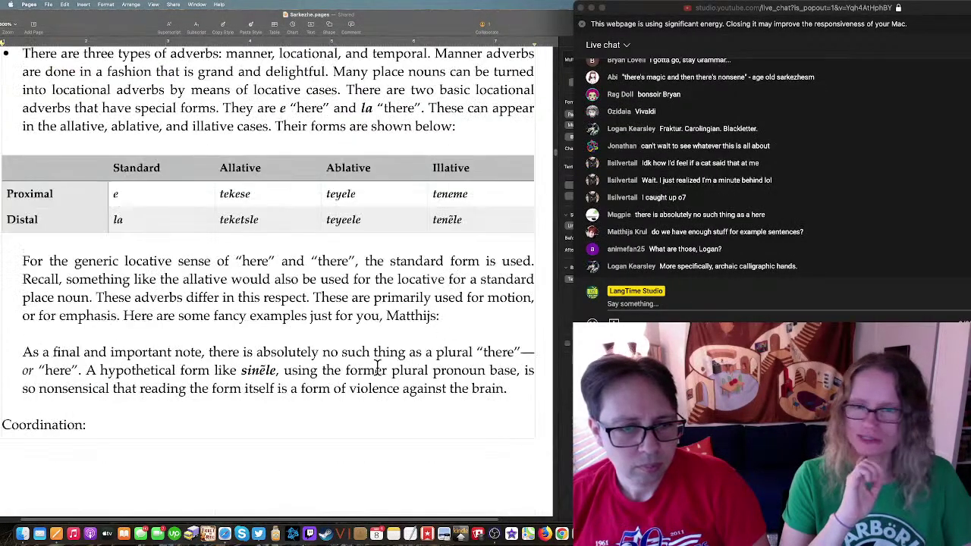
pyautogui.click(453, 288)
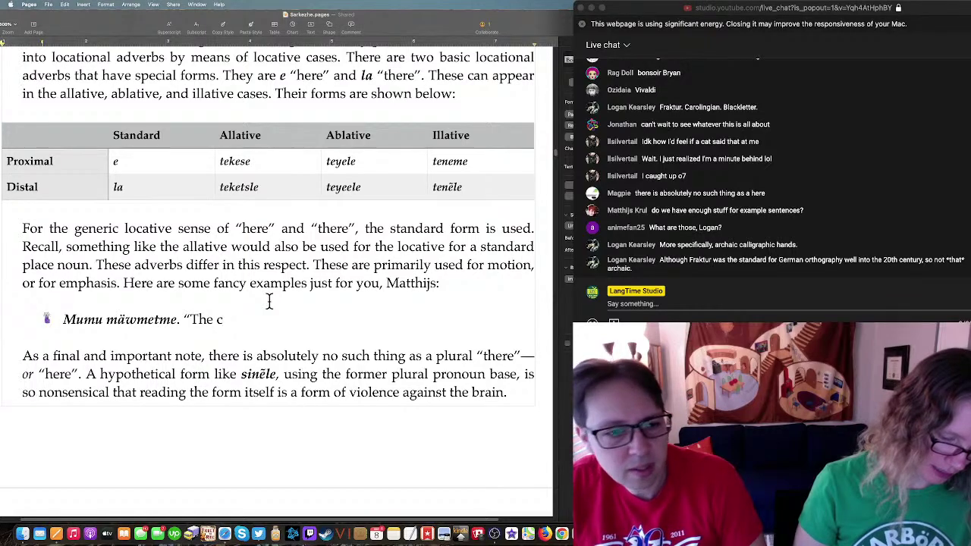
# Step: Rewrite the pasted bulleted example as "Mumu e katsmab. “The cat slept here.”"
pyautogui.write('at slept')
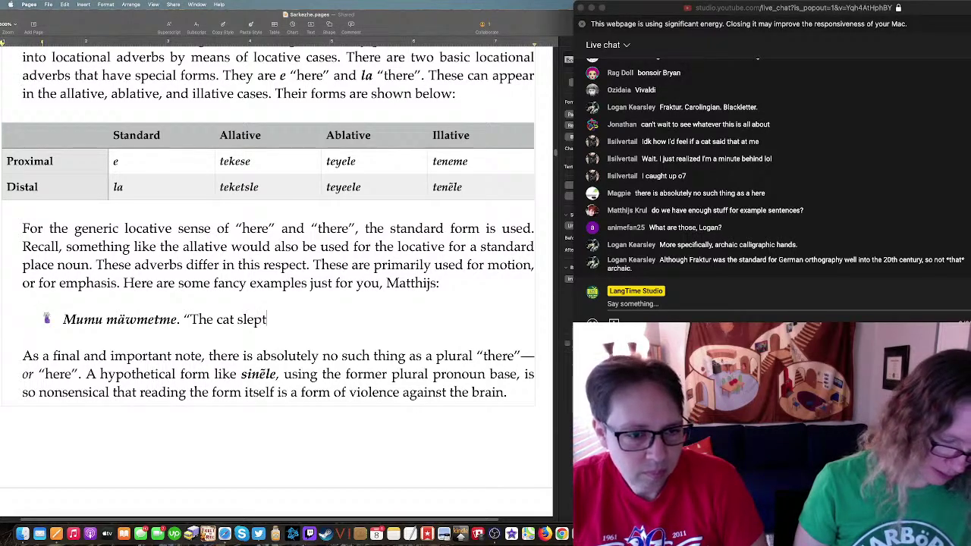
pyautogui.write(' here."')
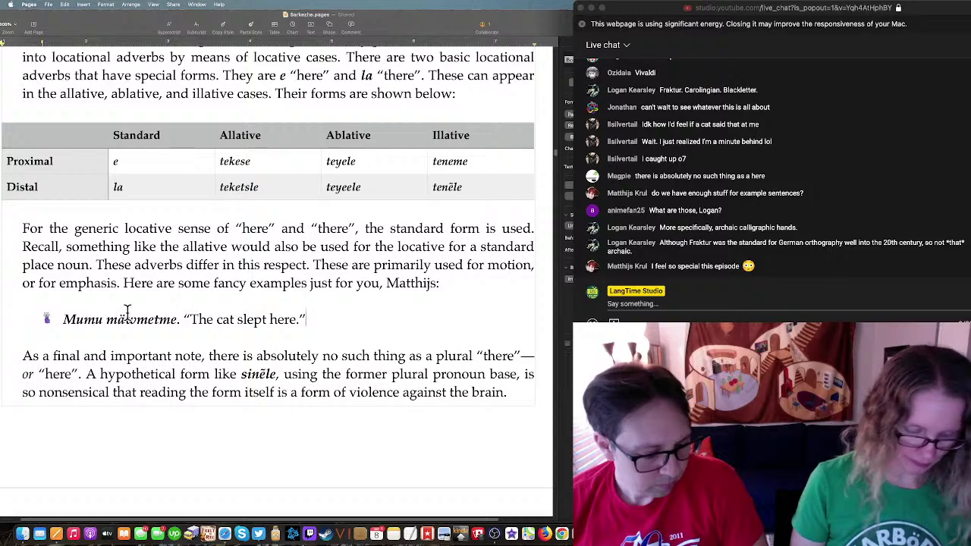
pyautogui.doubleClick(139, 320)
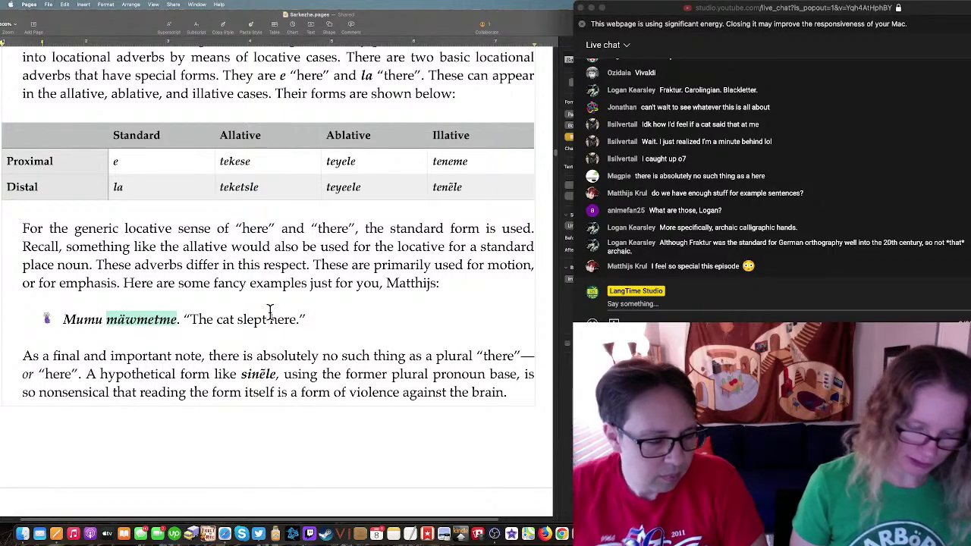
pyautogui.write('katsmab')
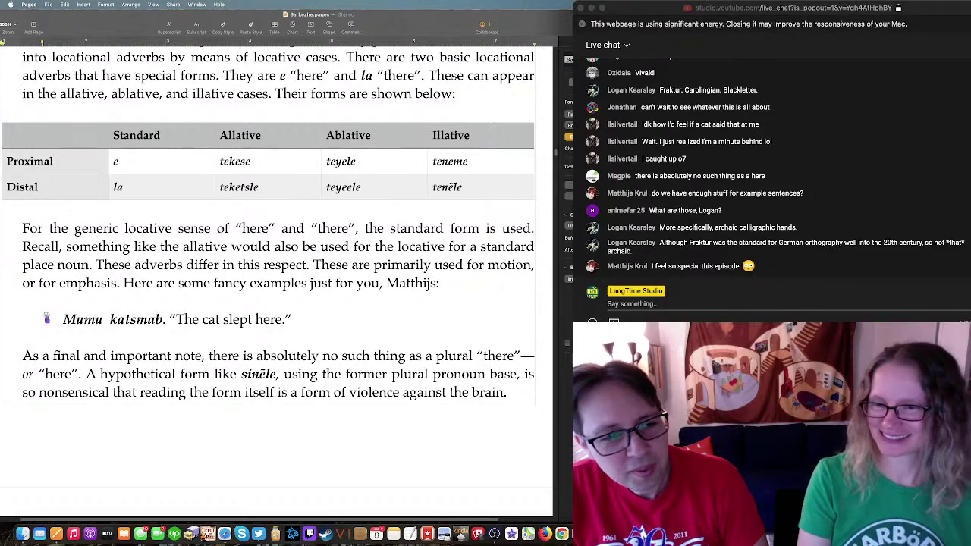
pyautogui.write('e')
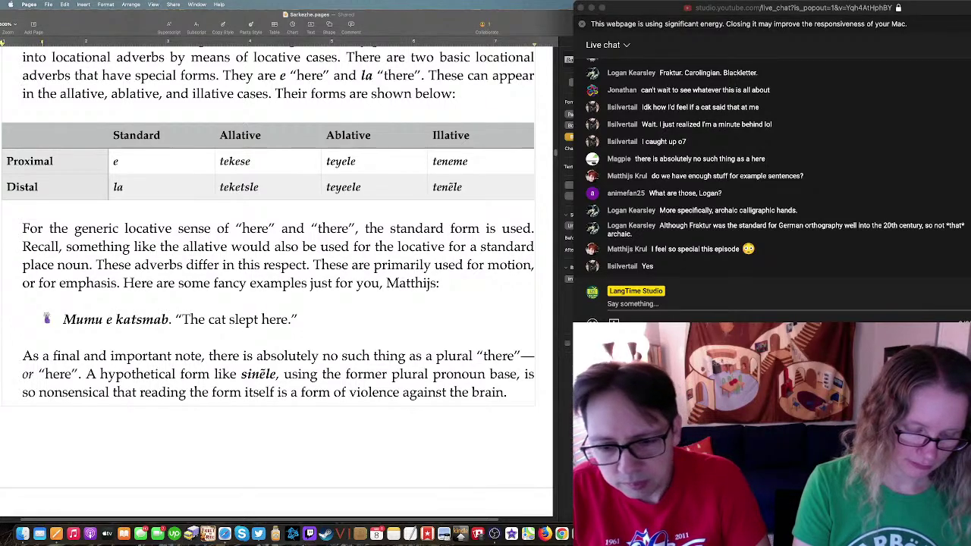
# Step: Duplicate the bulleted example on a new line and change the copy to "Mumu la katsmab. “The cat slept there.”"
pyautogui.moveTo(299, 317); pyautogui.dragTo(47, 307)
pyautogui.press('super+c')
pyautogui.click(331, 318)
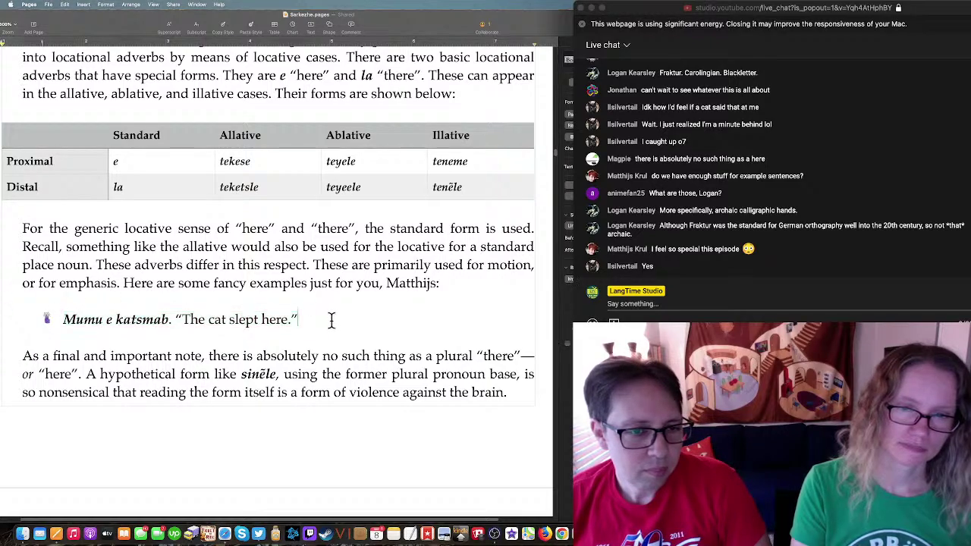
pyautogui.press('Return')
pyautogui.press('super+v')
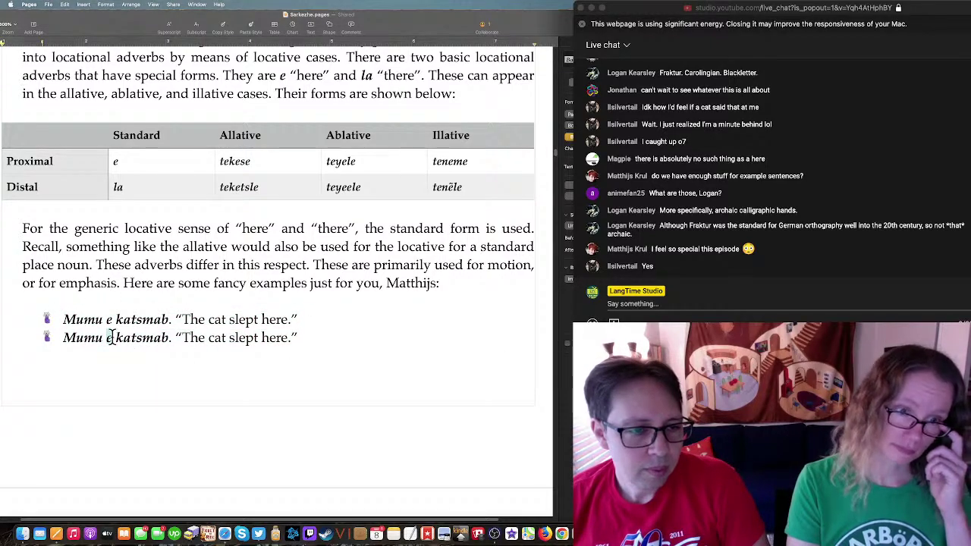
pyautogui.doubleClick(110, 337)
pyautogui.write('la')
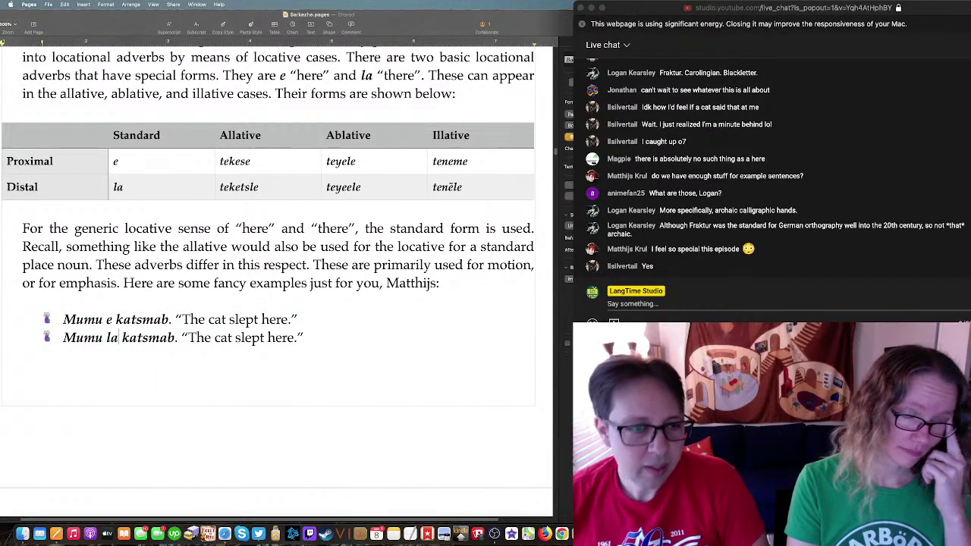
pyautogui.click(268, 338)
pyautogui.write('t')
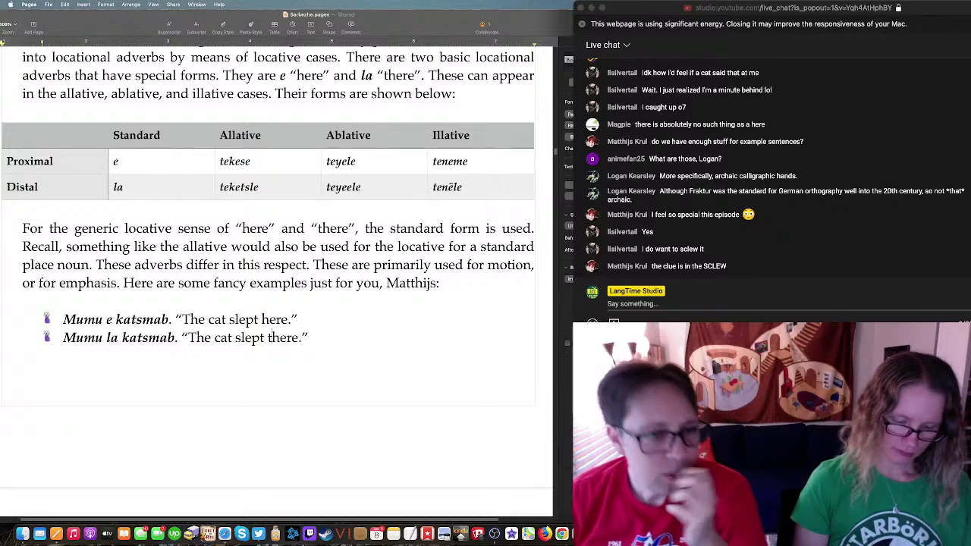
# Step: Duplicate the “Mumu la katsmab” example on a new bullet and change the copy's translation to “The cat threw the rock here.”
pyautogui.moveTo(318, 335); pyautogui.dragTo(298, 317)
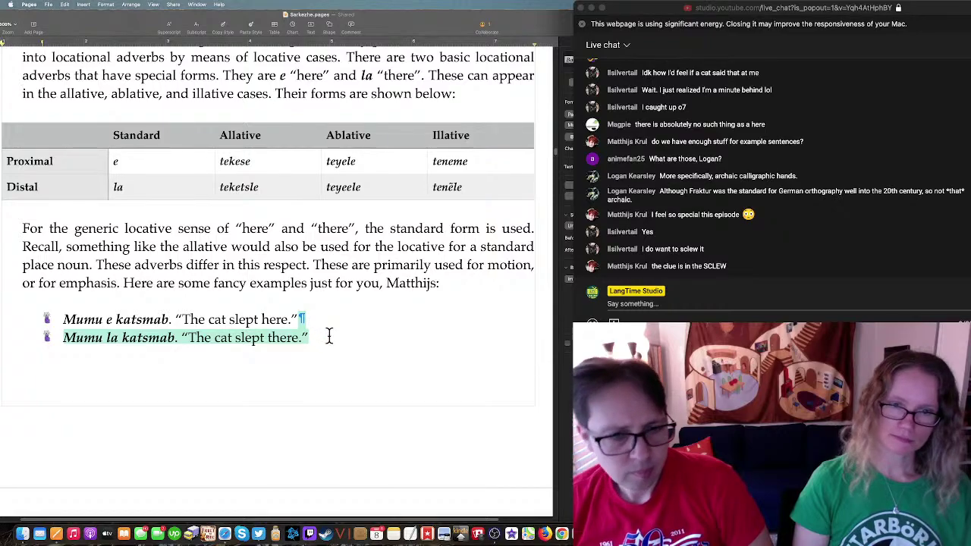
pyautogui.press('super+c')
pyautogui.click(323, 340)
pyautogui.press('super+v')
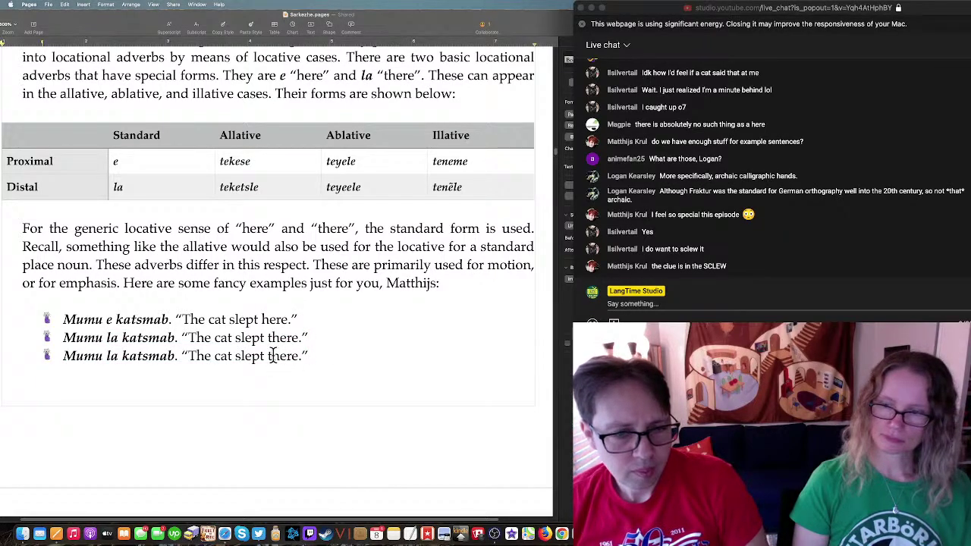
pyautogui.click(273, 355)
pyautogui.press('BackSpace')
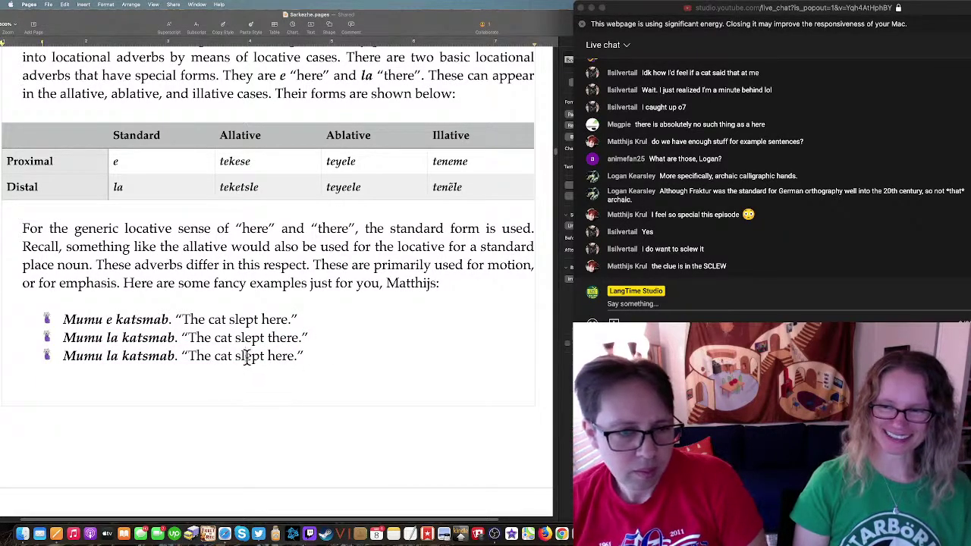
pyautogui.doubleClick(249, 355)
pyautogui.write('threw')
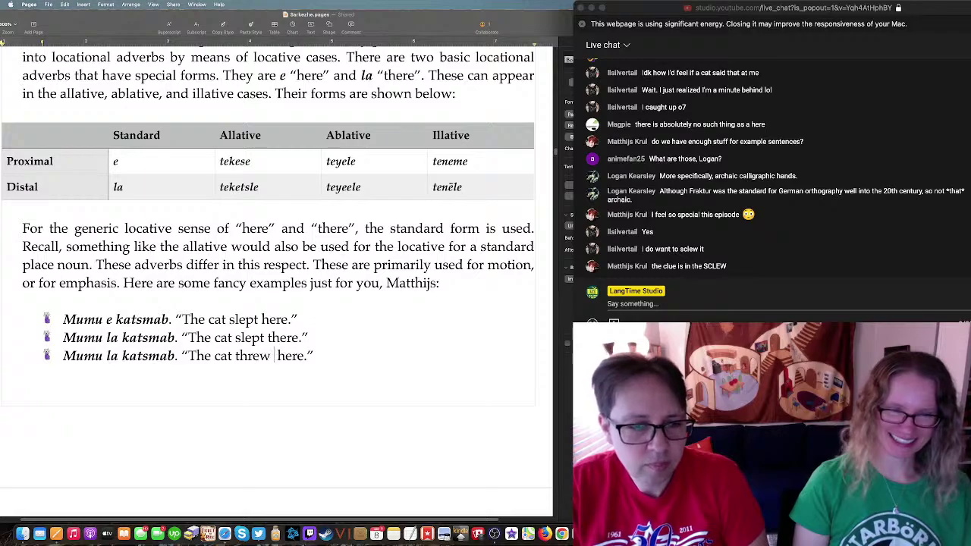
pyautogui.write(' the rock')
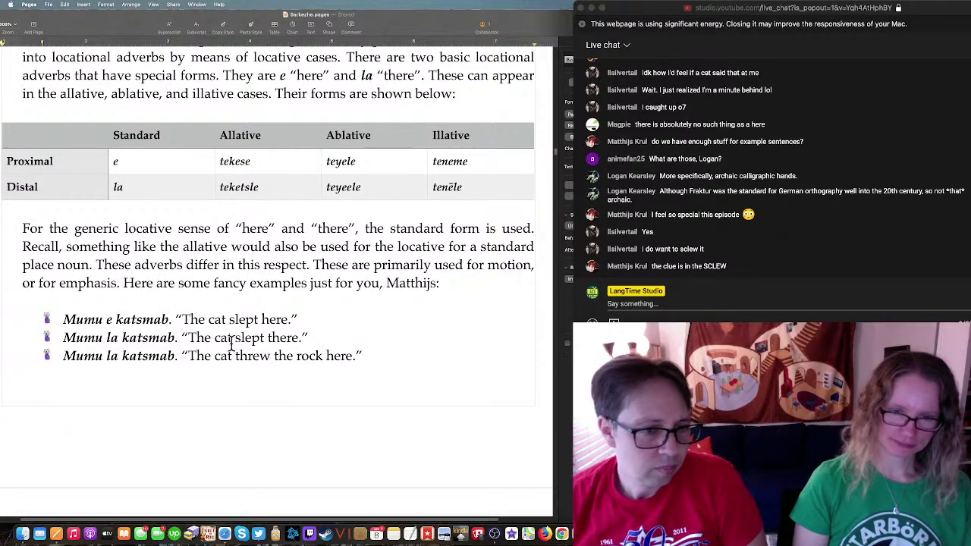
# Step: Change the Sarkezhe sentence of the rock-throwing example to “Mumu kakh e ritsmikis.”
pyautogui.doubleClick(111, 356)
pyautogui.write('e')
pyautogui.doubleClick(151, 355)
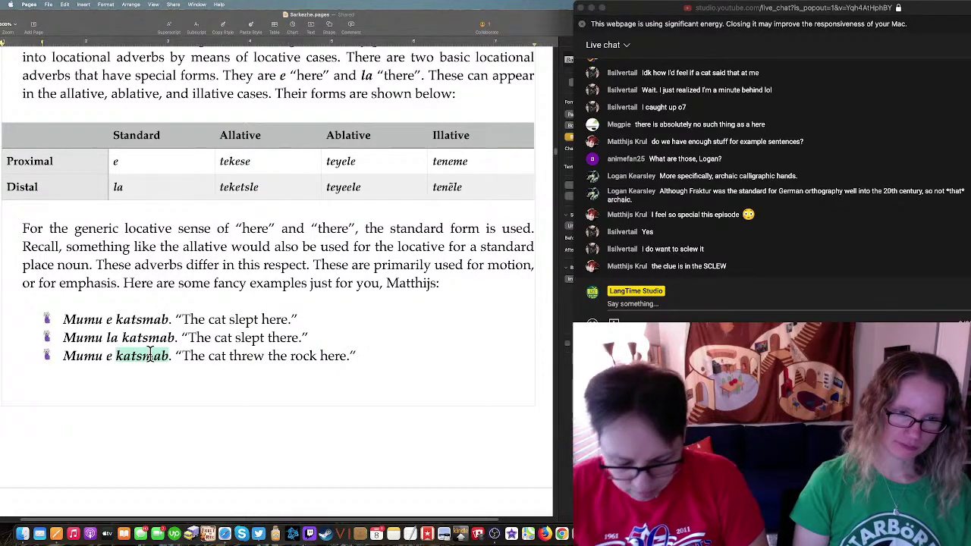
pyautogui.write('ritsmikes')
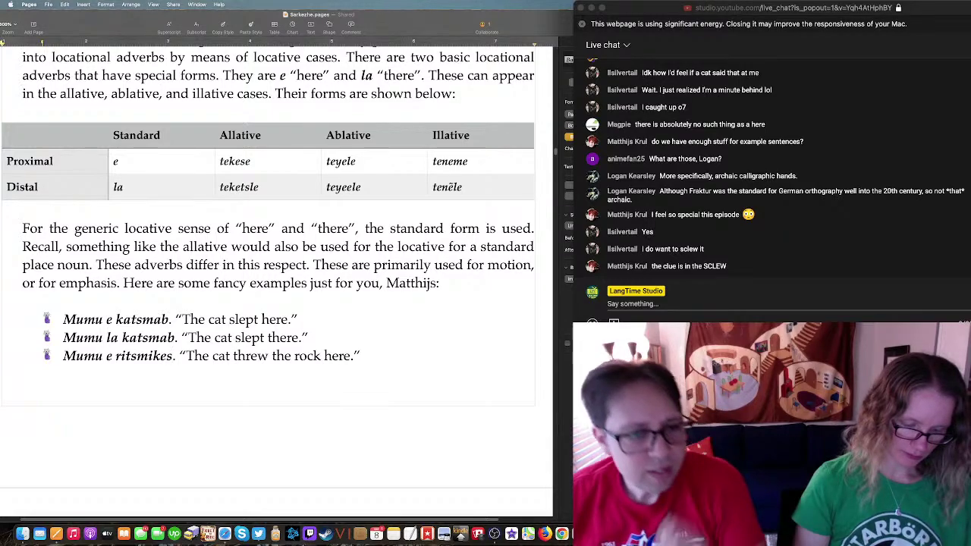
pyautogui.click(163, 356)
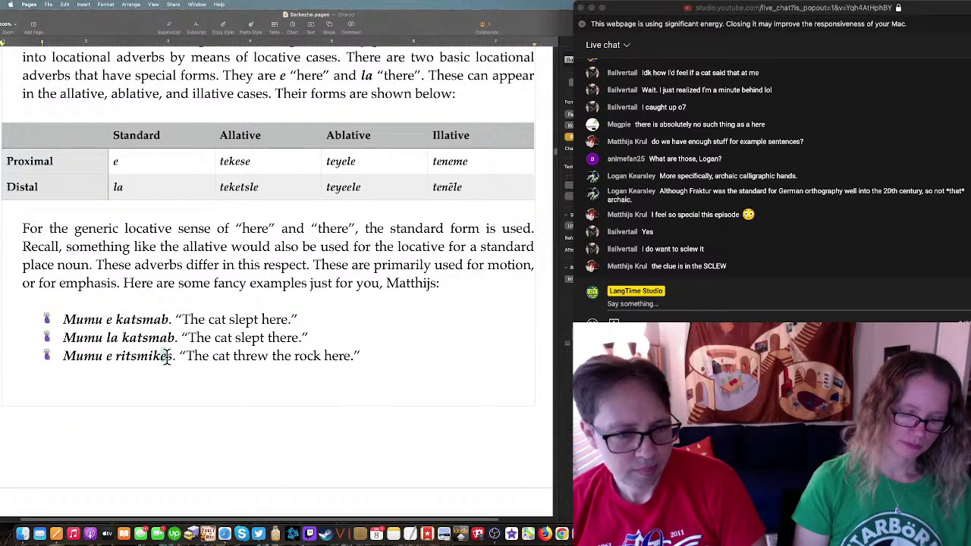
pyautogui.press('Delete')
pyautogui.write('i')
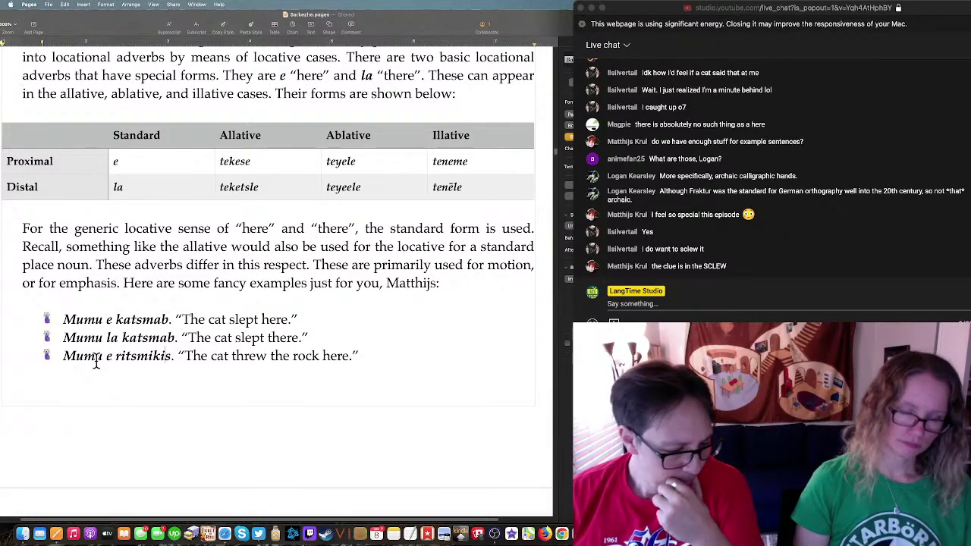
pyautogui.press('super+i')
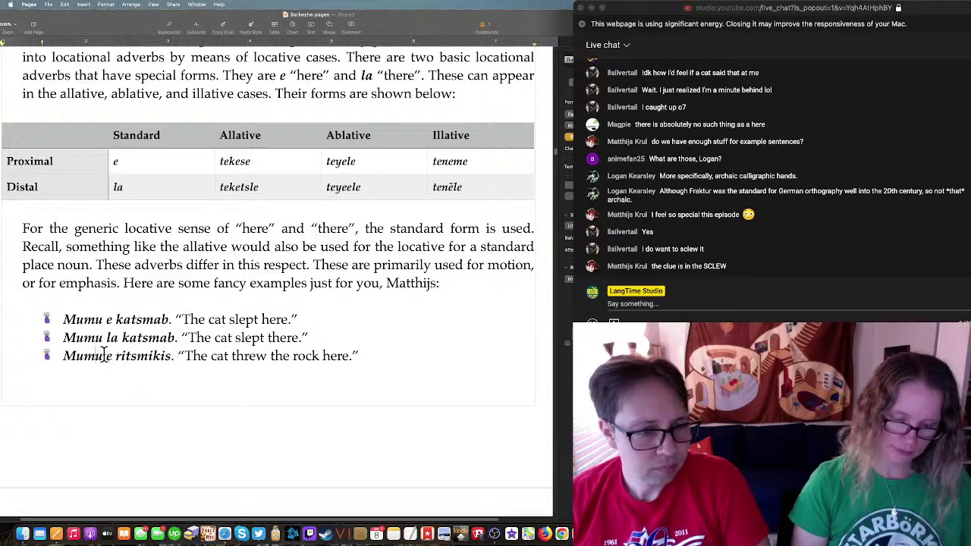
pyautogui.click(103, 355)
pyautogui.write('kakh')
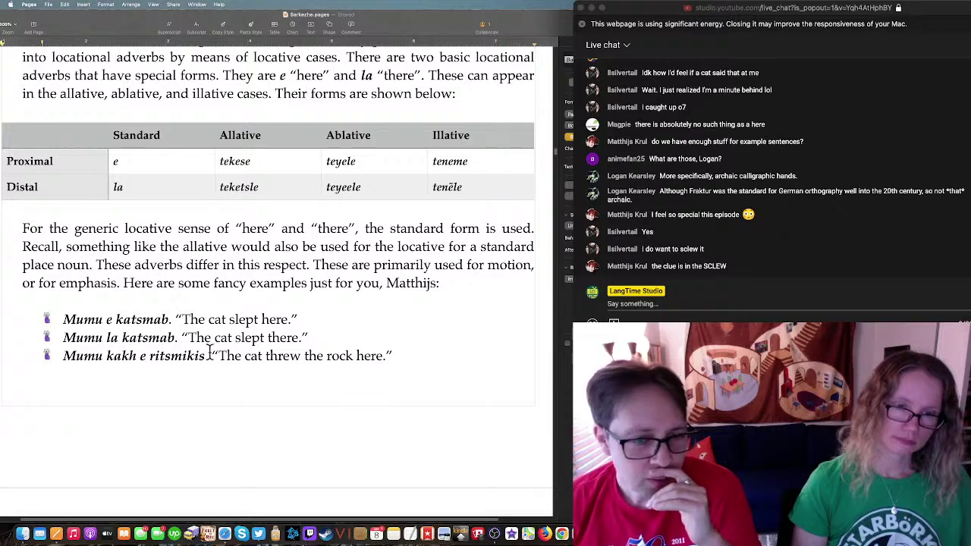
# Step: Duplicate the rock-throwing example on a new bullet and change the copy to “Mumu kakh la ritsmikis. “The cat threw the rock there.””
pyautogui.moveTo(391, 356); pyautogui.dragTo(304, 338)
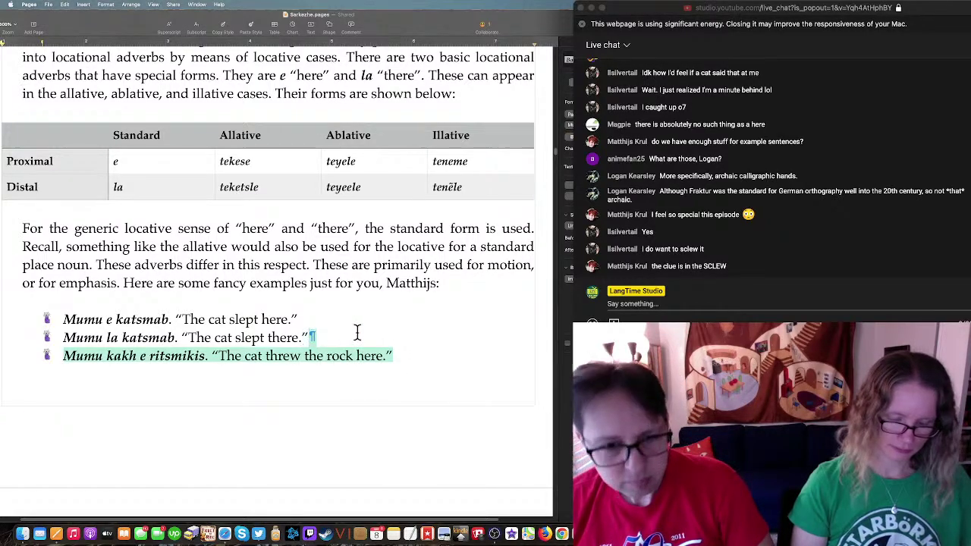
pyautogui.click(411, 355)
pyautogui.press('super+v')
pyautogui.click(140, 374)
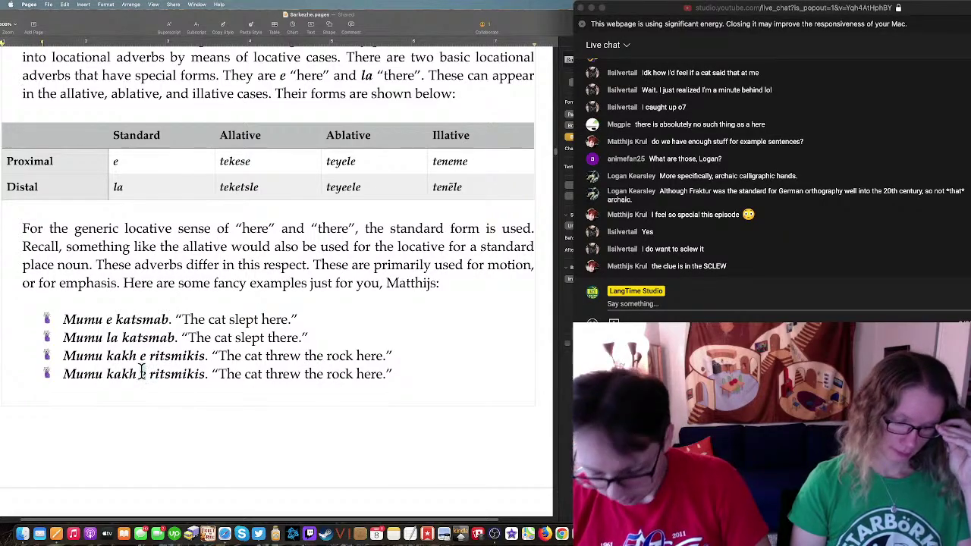
pyautogui.press('BackSpace')
pyautogui.write('a')
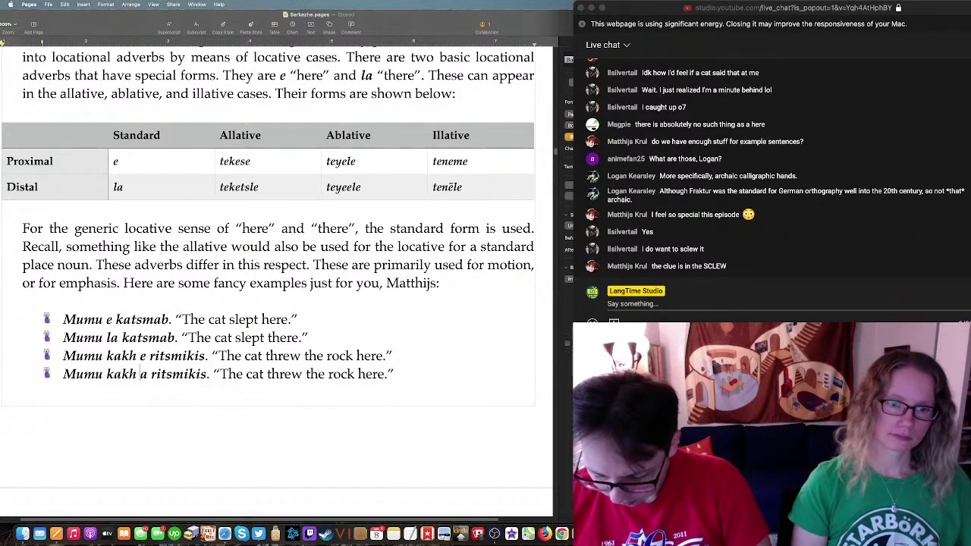
pyautogui.press('BackSpace')
pyautogui.write('la')
pyautogui.click(334, 315)
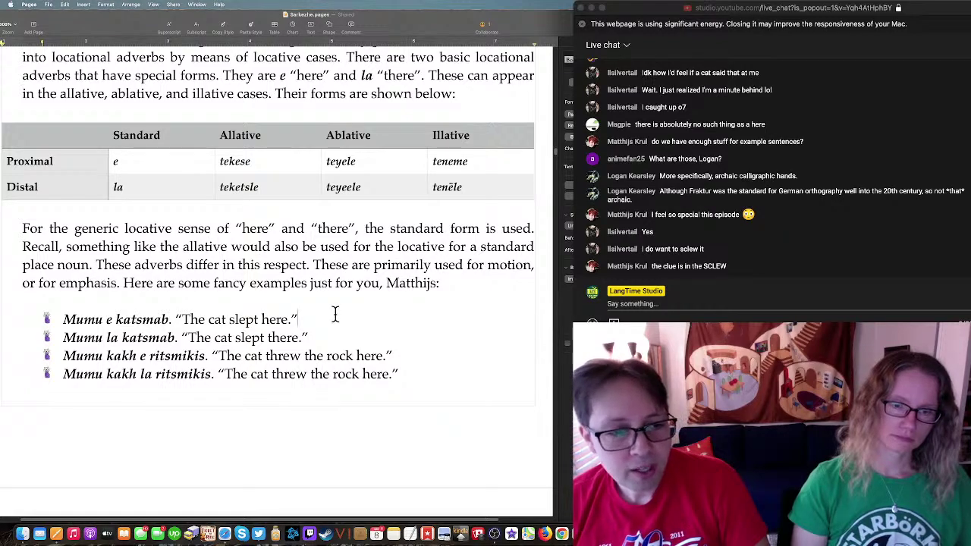
pyautogui.click(362, 374)
pyautogui.write('t')
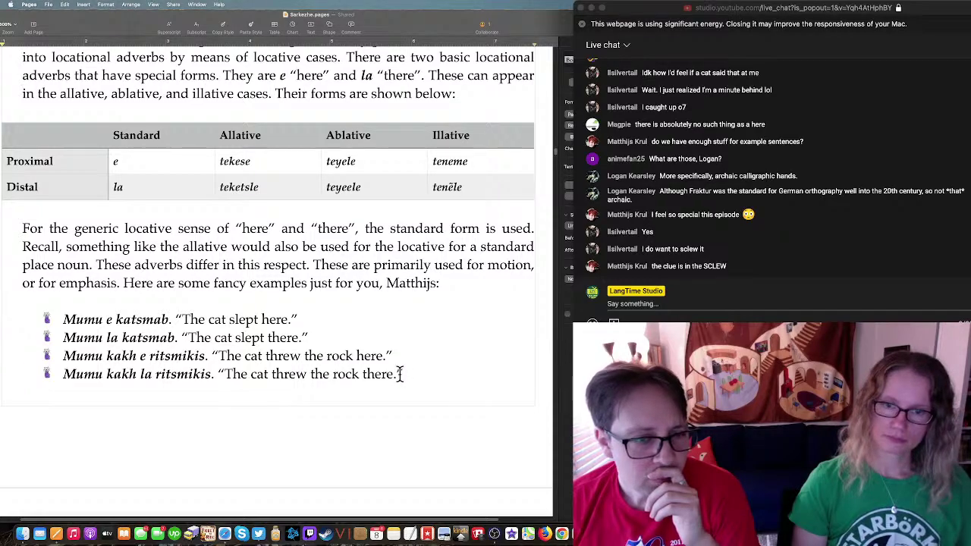
# Step: Add “(while being here)” to the translation of the e rock example and “(while being there)” to the la one
pyautogui.click(354, 356)
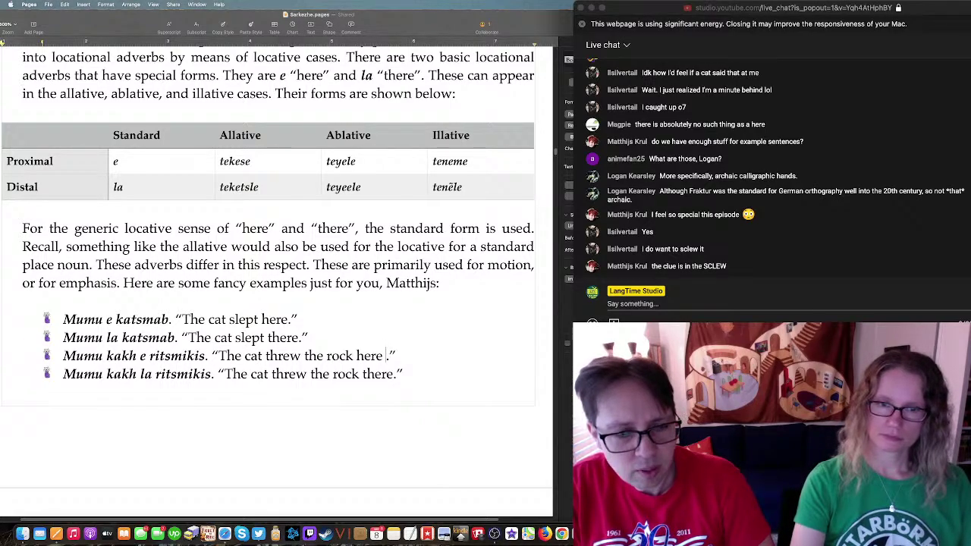
pyautogui.write('(while being ')
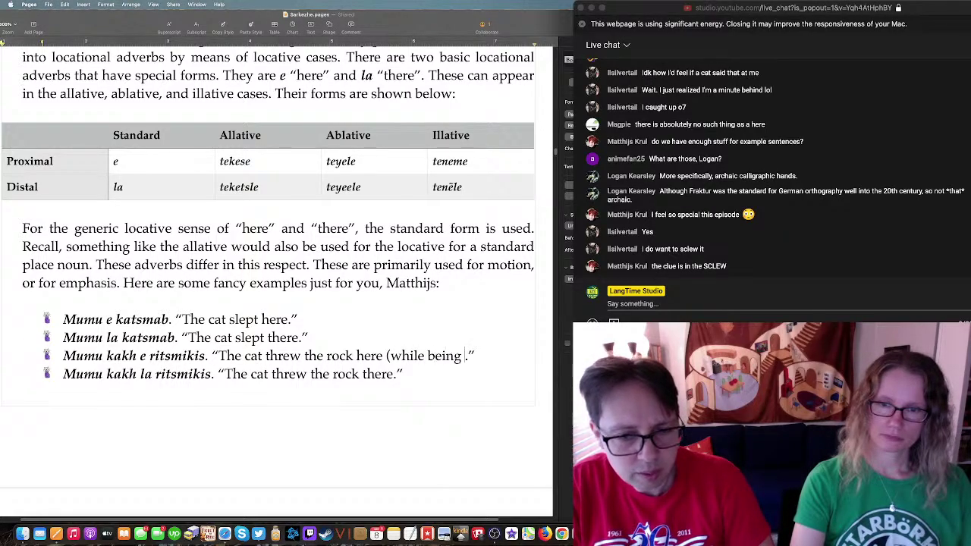
pyautogui.write('here)')
pyautogui.moveTo(495, 355); pyautogui.dragTo(385, 355)
pyautogui.press('super+c')
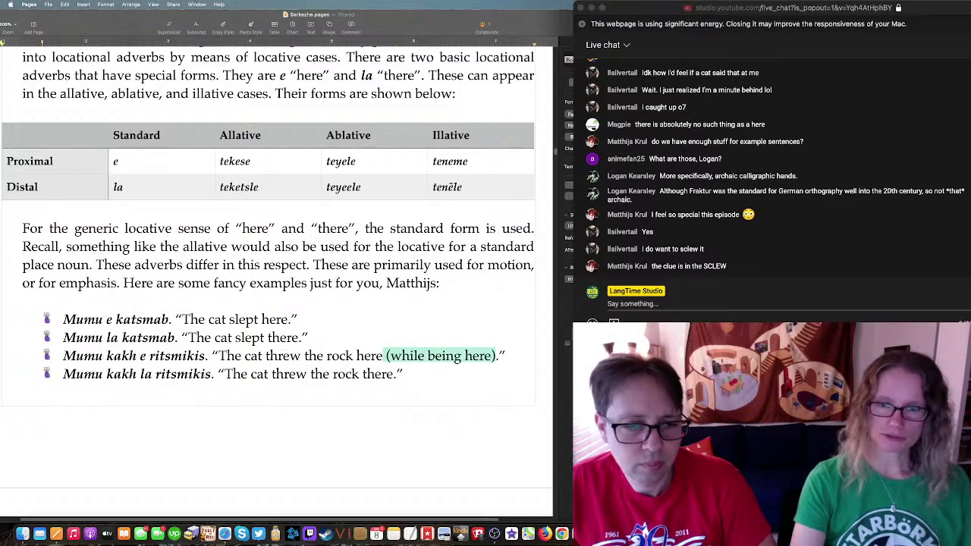
pyautogui.press('Down')
pyautogui.press('Left')
pyautogui.press('Left')
pyautogui.press('super+v')
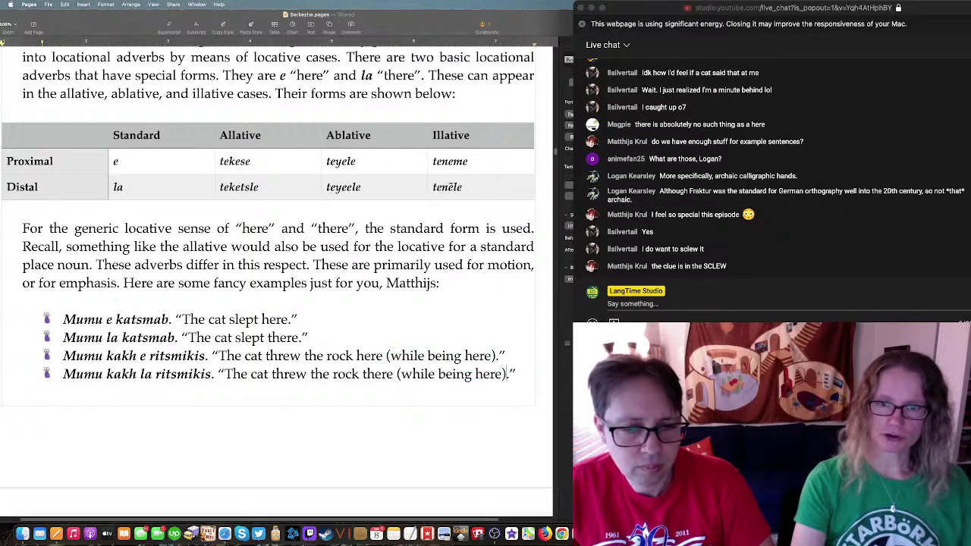
pyautogui.click(474, 374)
pyautogui.write('t')
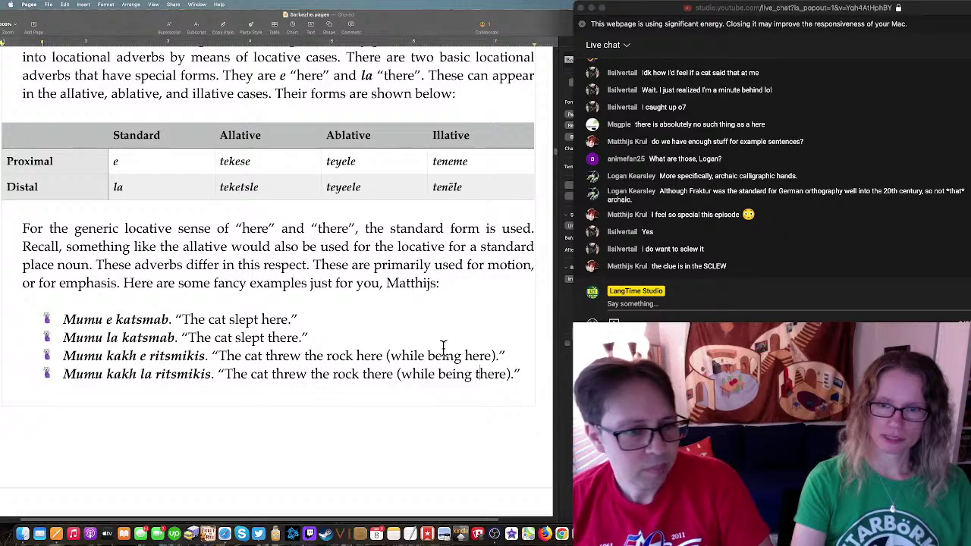
# Step: Copy the two rock-throwing examples and paste them as new bullets at the end of the list
pyautogui.moveTo(527, 374); pyautogui.dragTo(309, 337)
pyautogui.click(522, 374)
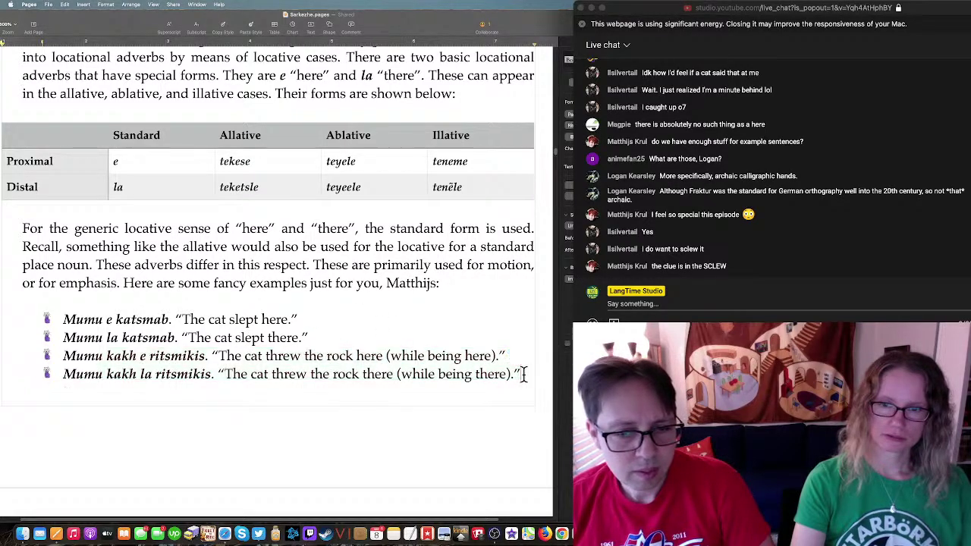
pyautogui.press('cmd+v')
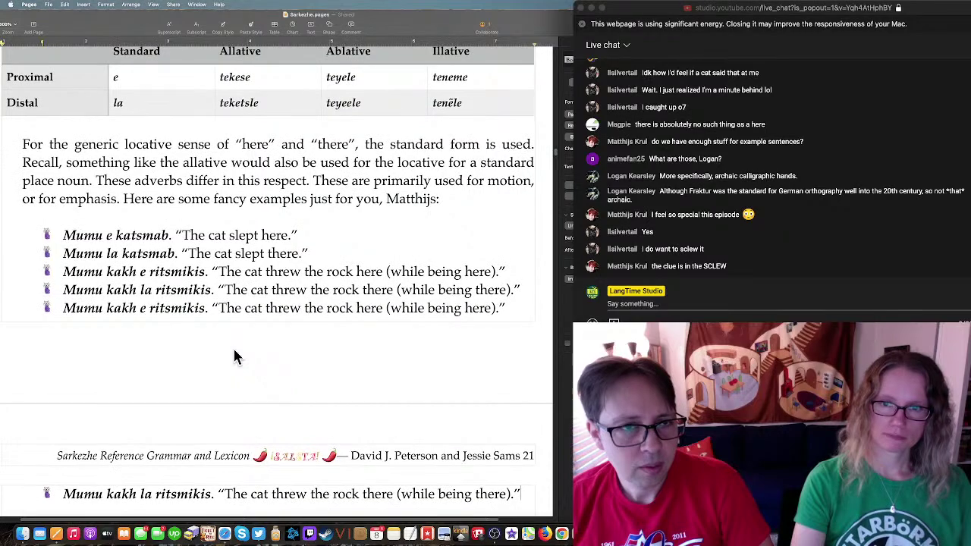
# Step: Replace “e” with the allative form “tekese” in the first pasted rock-throwing example
pyautogui.click(141, 309)
pyautogui.write('te')
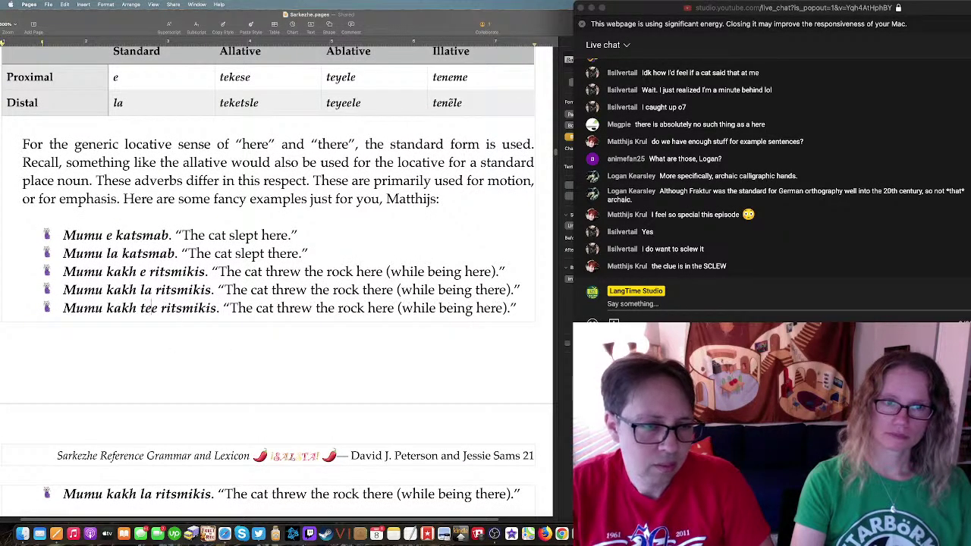
pyautogui.write('kes')
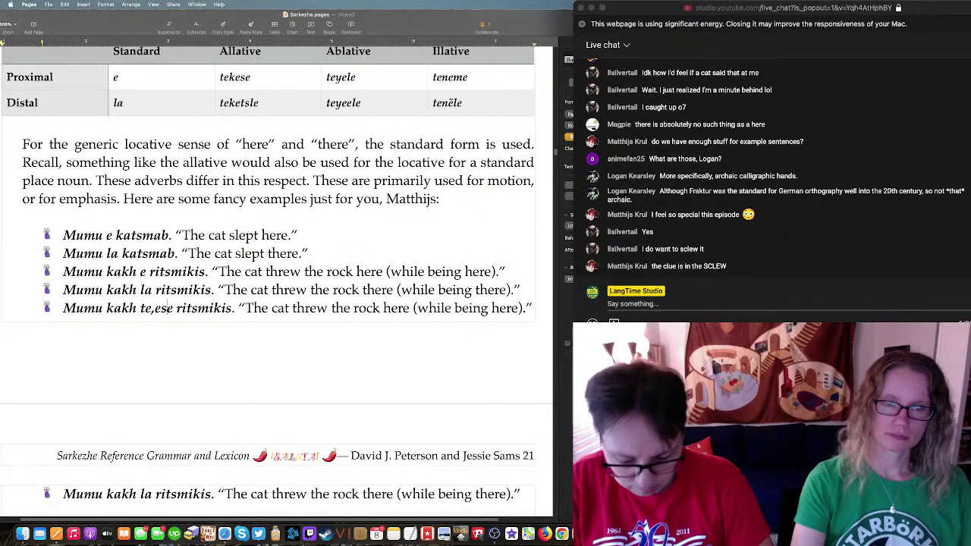
pyautogui.press('BackSpace')
pyautogui.press('BackSpace')
pyautogui.press('BackSpace')
pyautogui.write('kes')
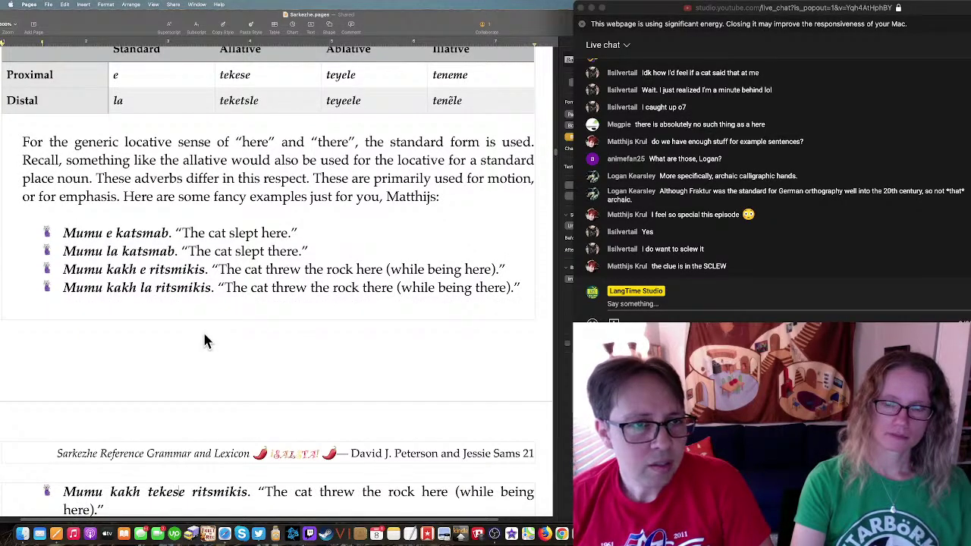
# Step: Replace “la” with the allative form “teketsle” in the second pasted rock-throwing example
pyautogui.scroll(-1, 204, 335)
pyautogui.scroll(-5, 204, 341)
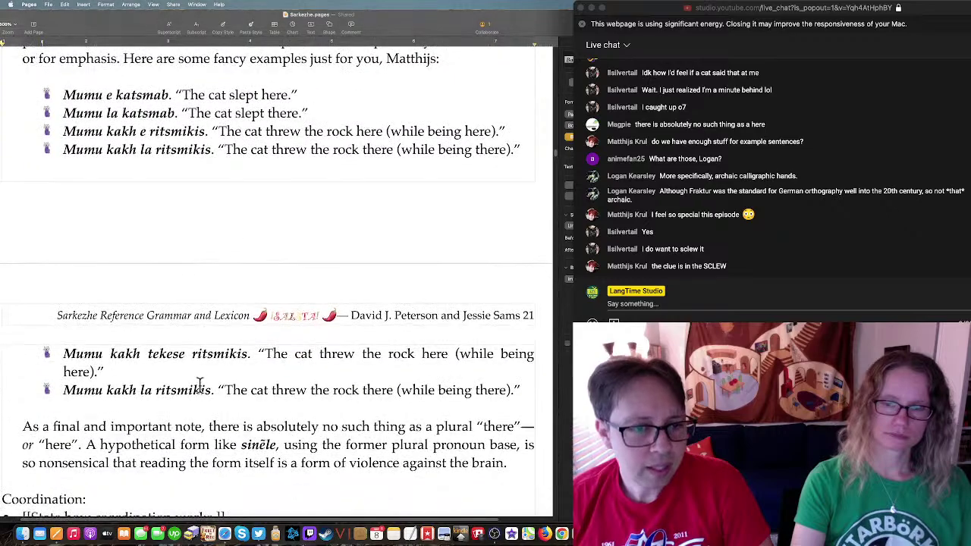
pyautogui.moveTo(142, 389); pyautogui.dragTo(154, 389)
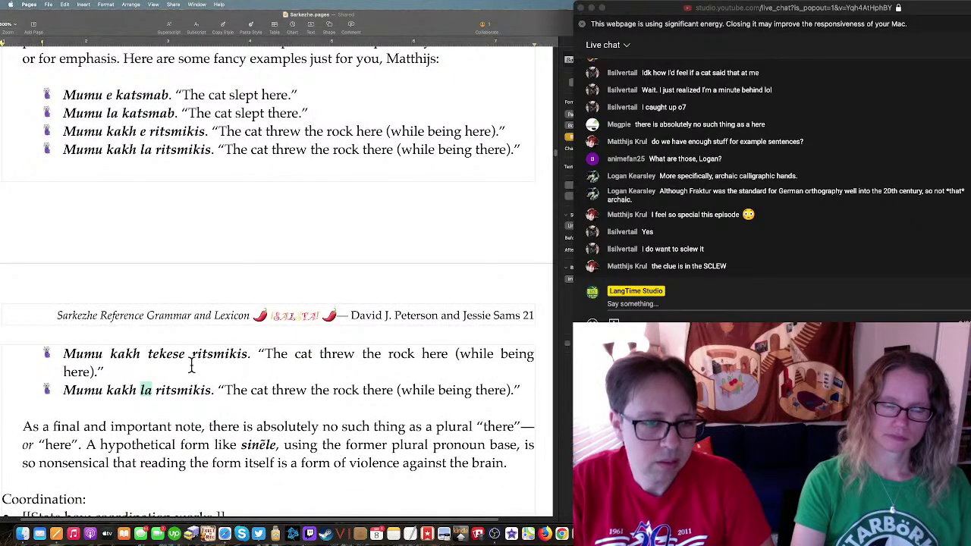
pyautogui.write('tekes')
pyautogui.press('BackSpace')
pyautogui.write('tsle')
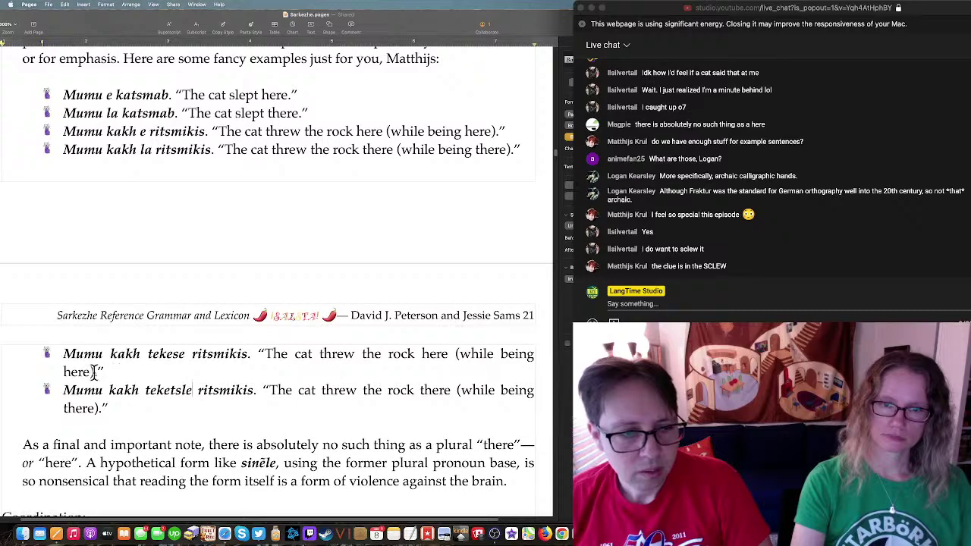
# Step: Delete the “(while being here)” and “(while being there)” notes from the tekese and teketsle examples
pyautogui.moveTo(100, 372); pyautogui.dragTo(435, 361)
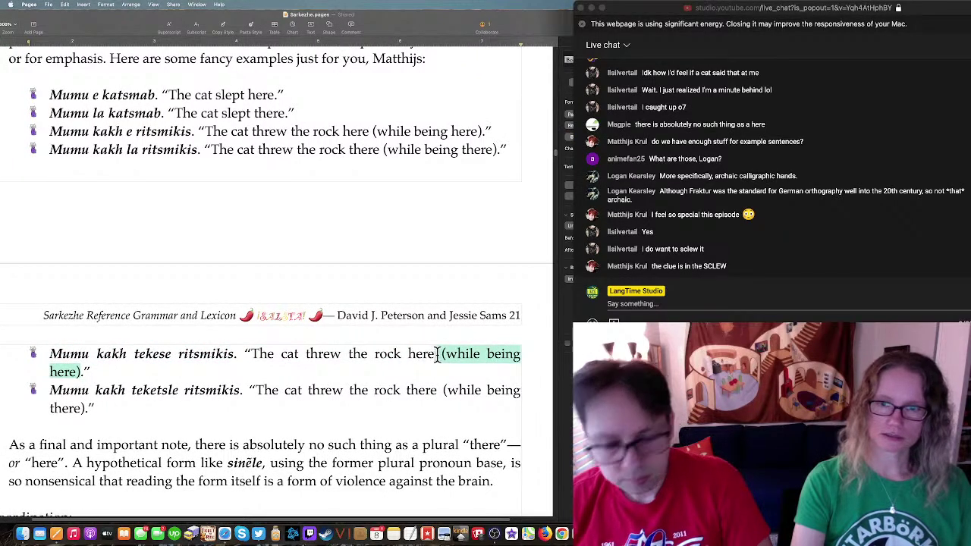
pyautogui.press('BackSpace')
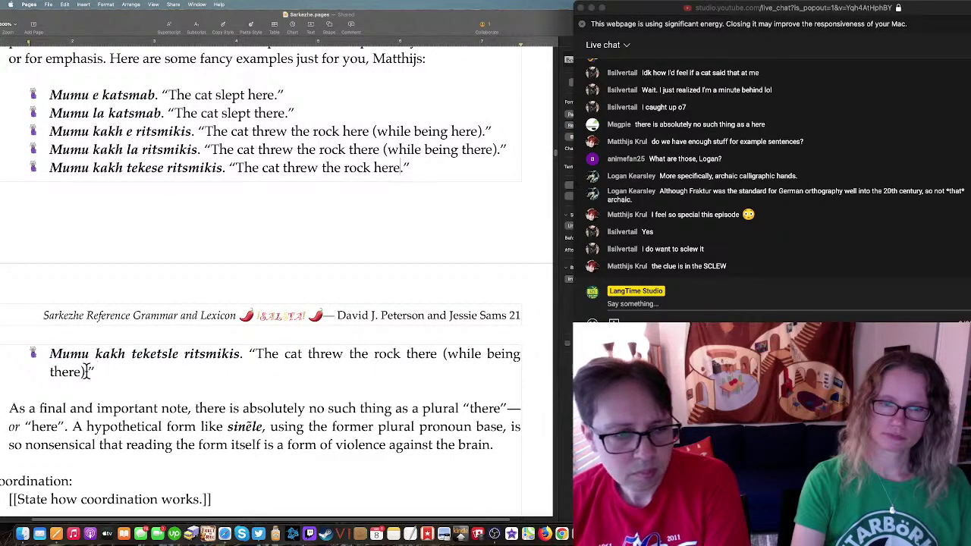
pyautogui.moveTo(85, 372); pyautogui.dragTo(434, 353)
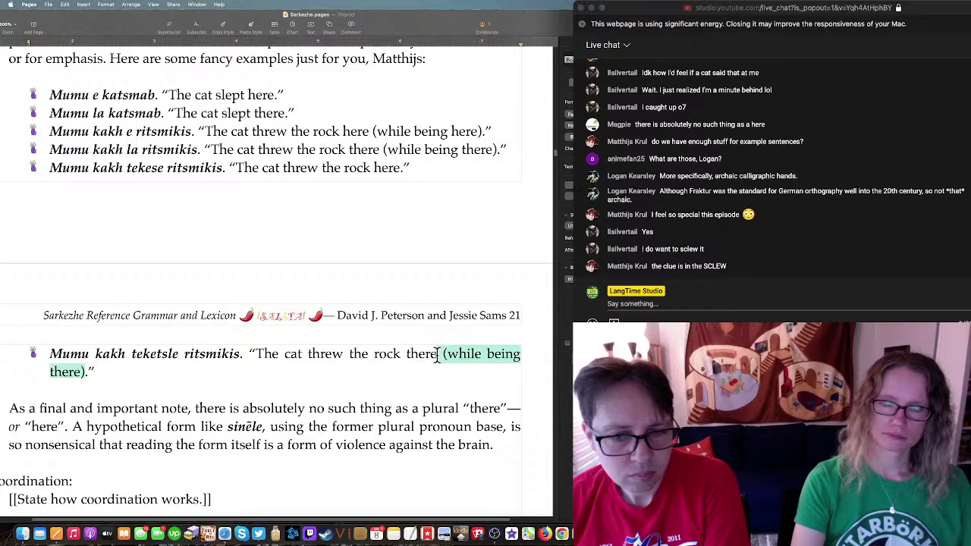
pyautogui.press('BackSpace')
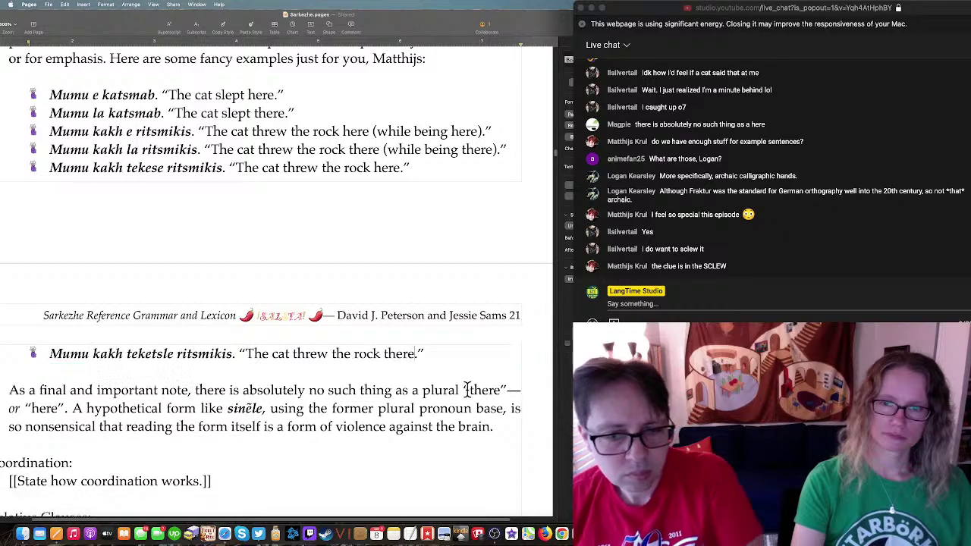
# Step: Insert “(to)” before “here” in the translation of the tekese example
pyautogui.click(370, 168)
pyautogui.write('(t)')
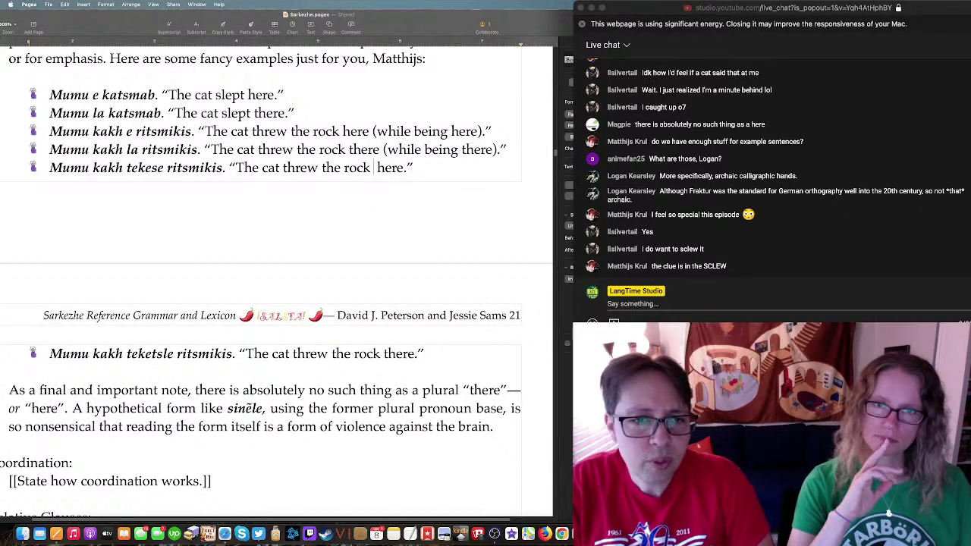
pyautogui.write('o')
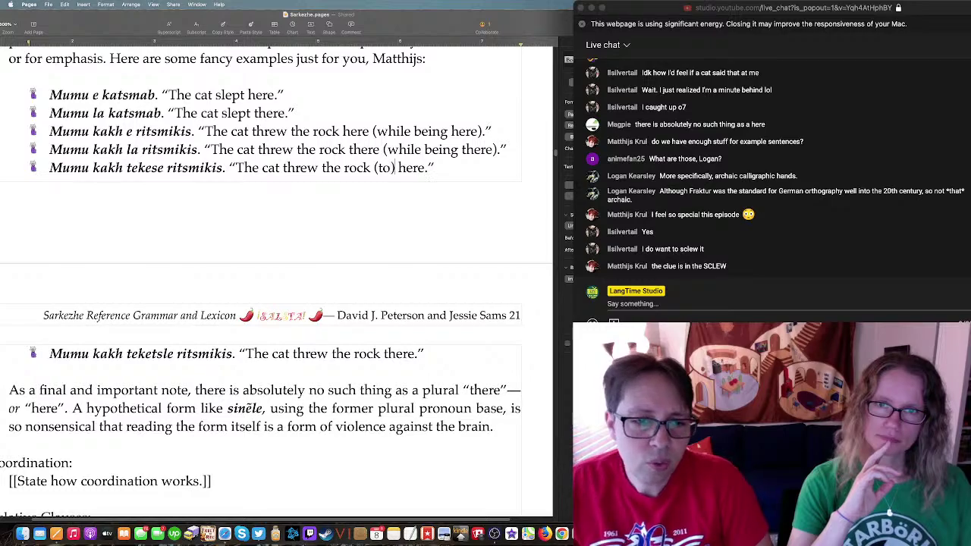
# Step: Copy “(to)” from the tekese example and insert it before “there” in the translation of the teketsle example
pyautogui.hotkey('shift', 'Left')
pyautogui.hotkey('shift', 'Left')
pyautogui.hotkey('shift', 'Left')
pyautogui.hotkey('shift', 'Left')
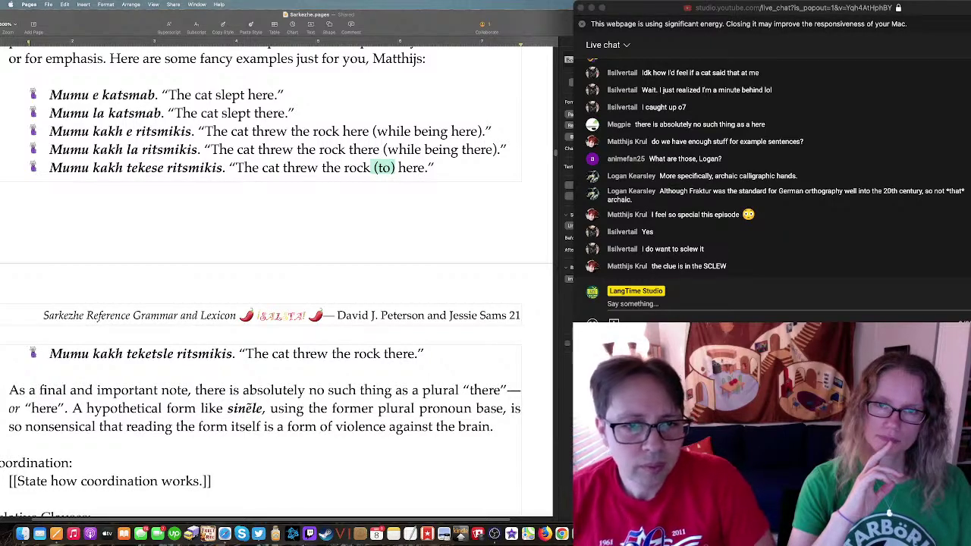
pyautogui.click(381, 353)
pyautogui.press('super+v')
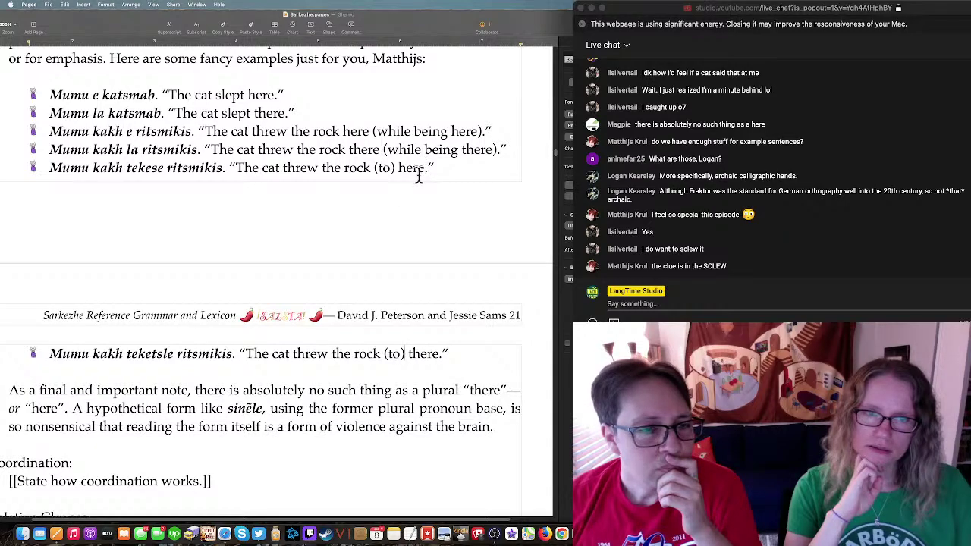
# Step: Review the explanation of the generic locative sense together with the cat example sentences below it
pyautogui.scroll(2, 453, 300)
pyautogui.scroll(2, 412, 276)
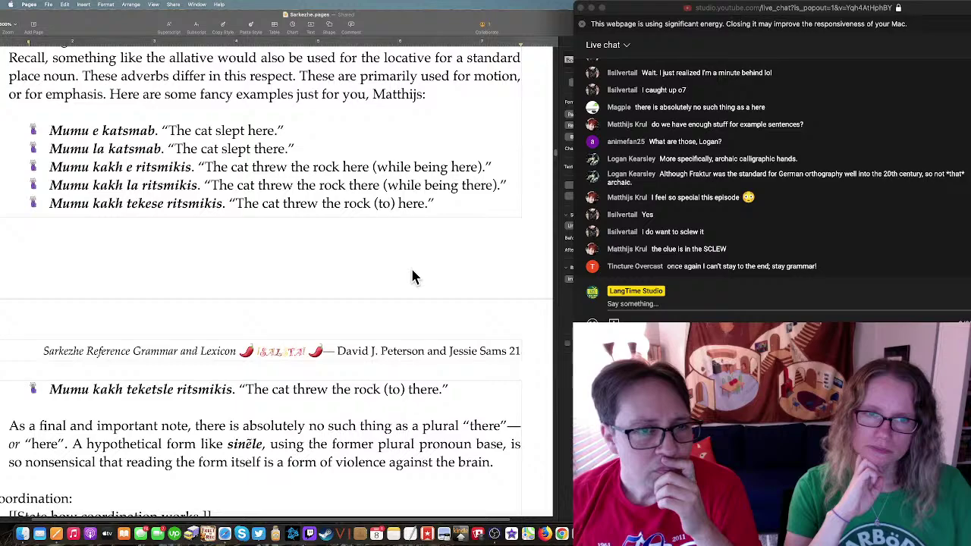
pyautogui.scroll(1, 411, 277)
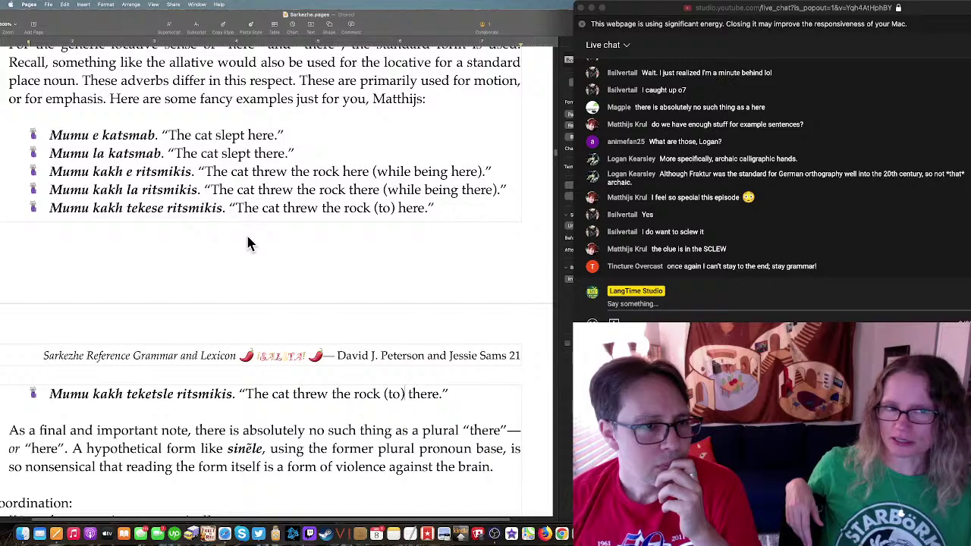
pyautogui.scroll(1, 248, 242)
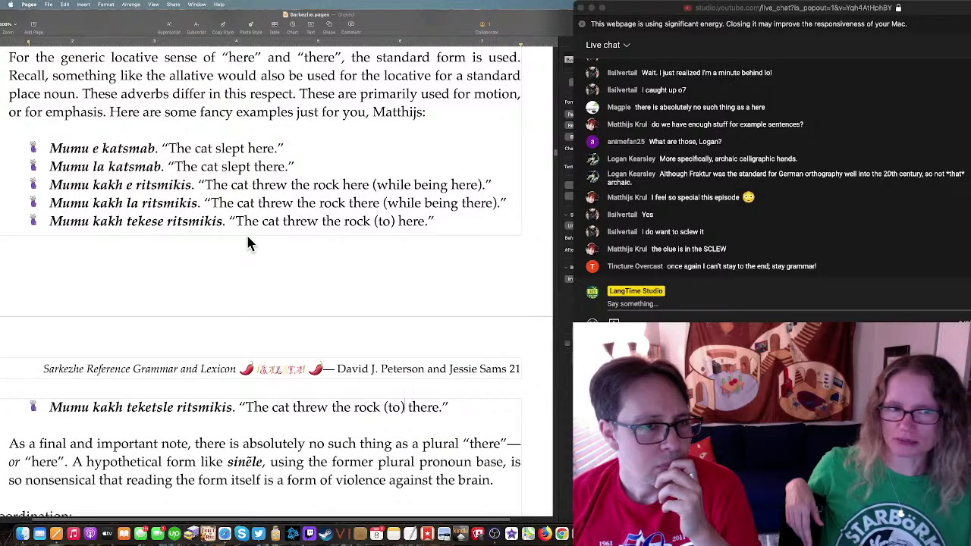
pyautogui.scroll(1, 248, 243)
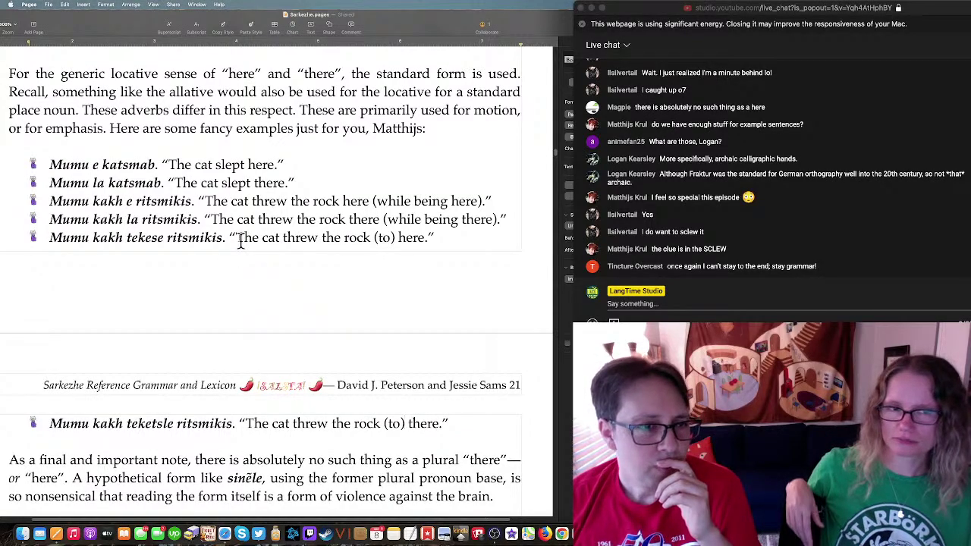
pyautogui.scroll(1, 240, 234)
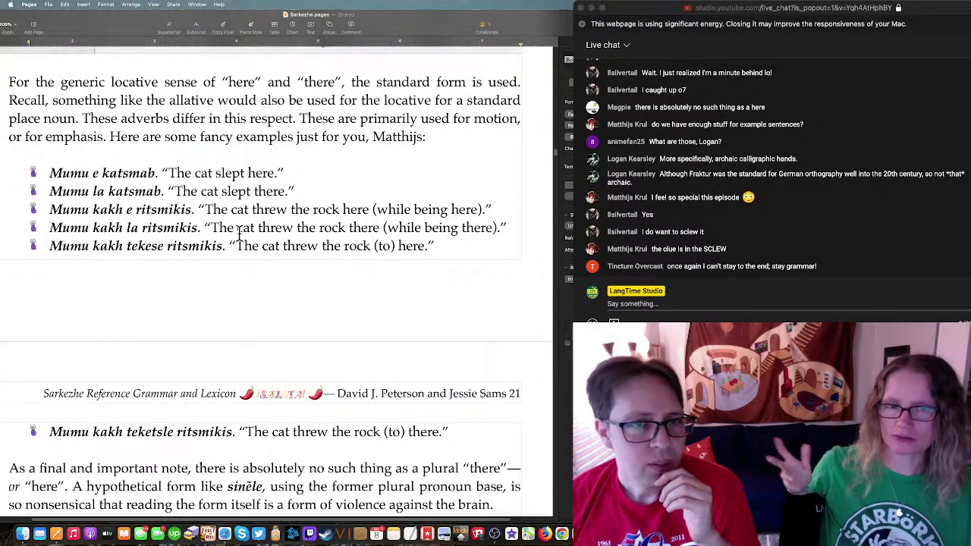
pyautogui.scroll(1, 240, 234)
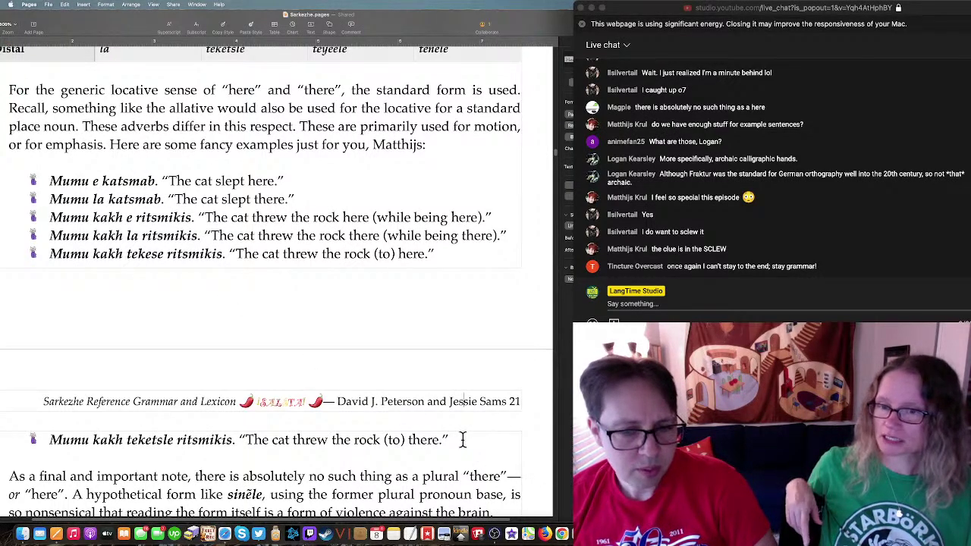
# Step: Start a new, separately spaced paragraph below the teketsle example with “In the third and fourth examples above,”
pyautogui.press('Return')
pyautogui.press('Return')
pyautogui.write('Fo')
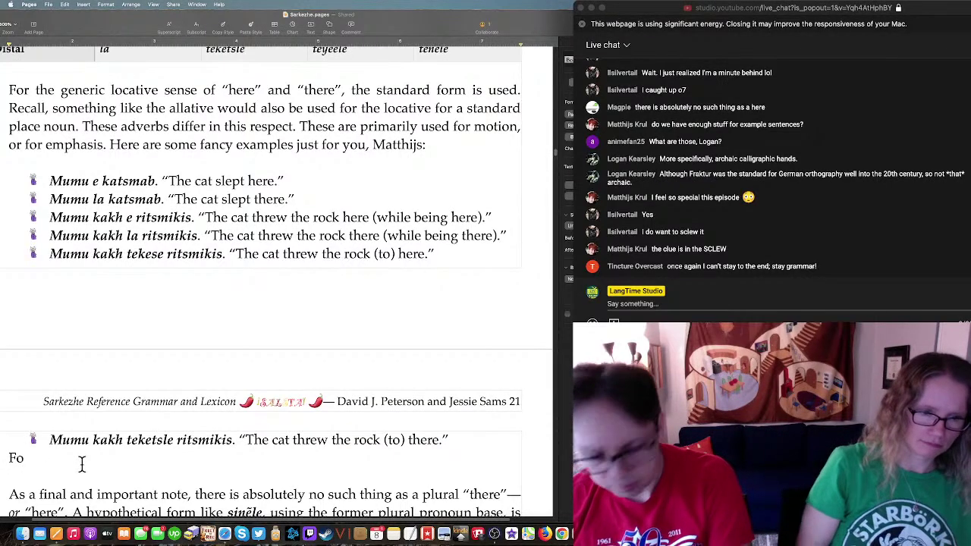
pyautogui.press('Return')
pyautogui.scroll(-2, 83, 409)
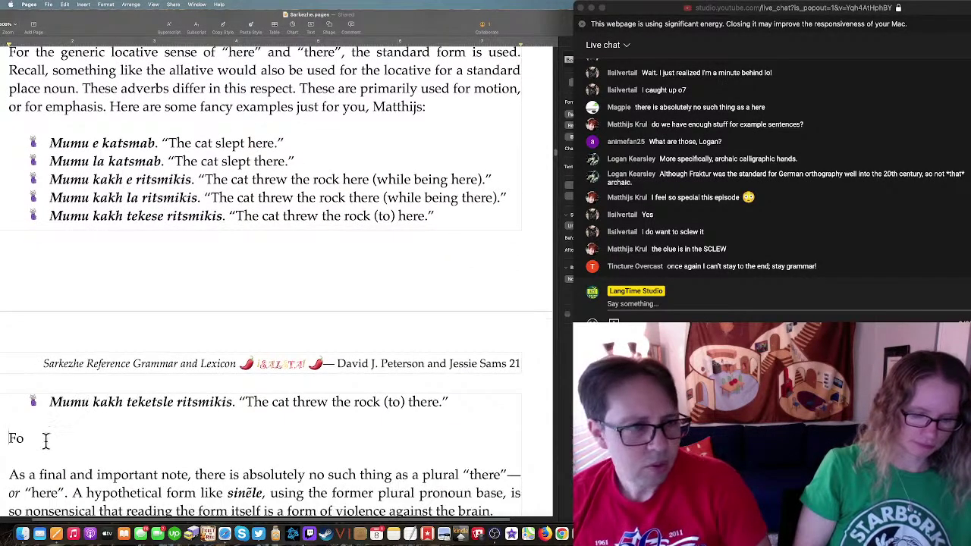
pyautogui.doubleClick(16, 439)
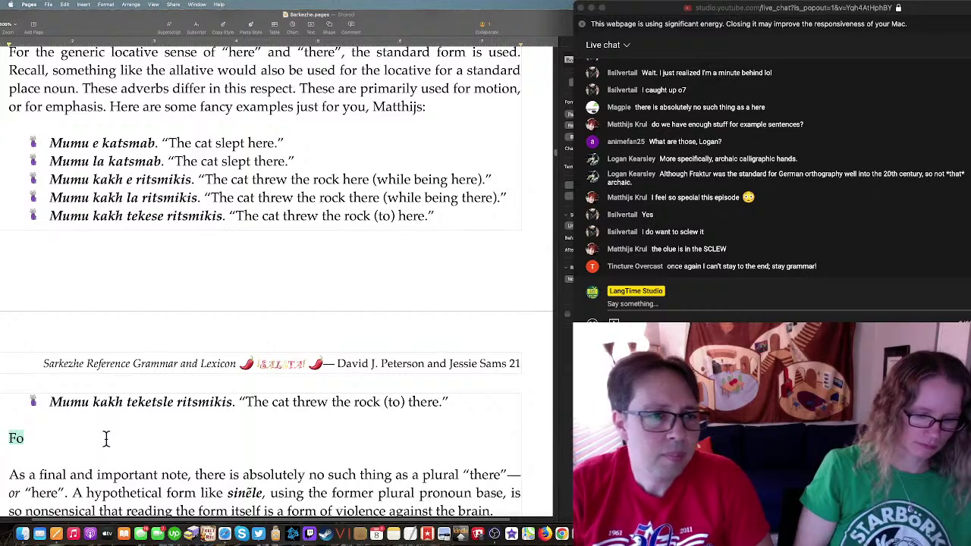
pyautogui.press('BackSpace')
pyautogui.write('In the s')
pyautogui.press('BackSpace')
pyautogui.write('thi')
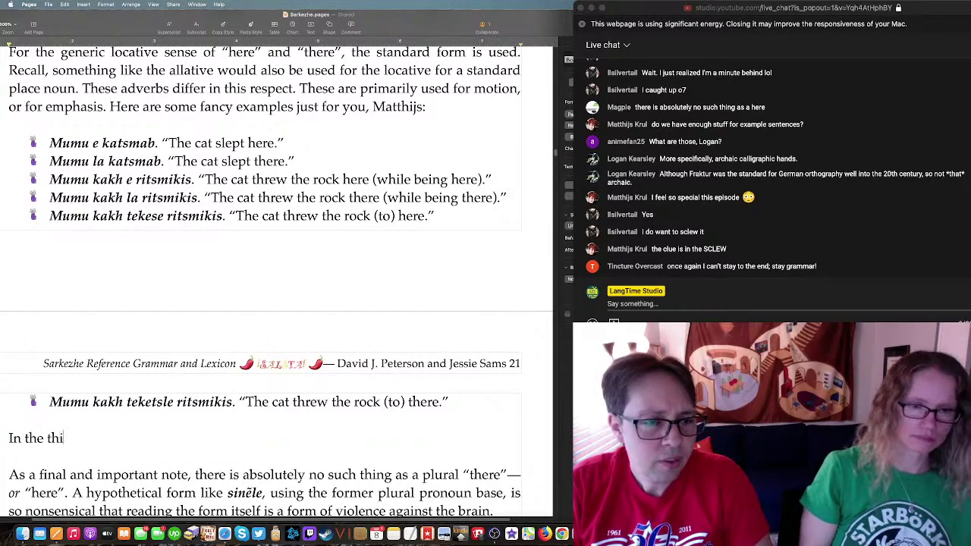
pyautogui.write('rd and fourth examples')
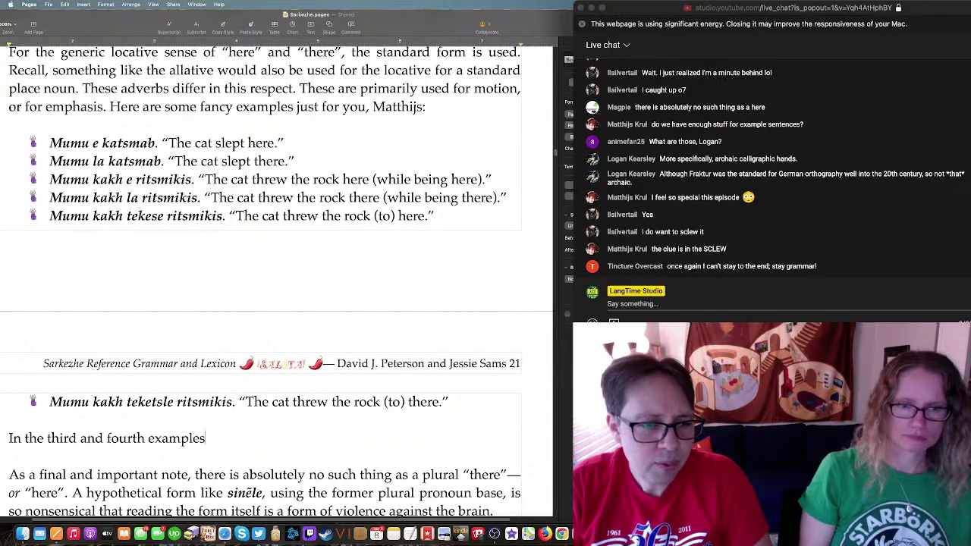
pyautogui.write(' above, ')
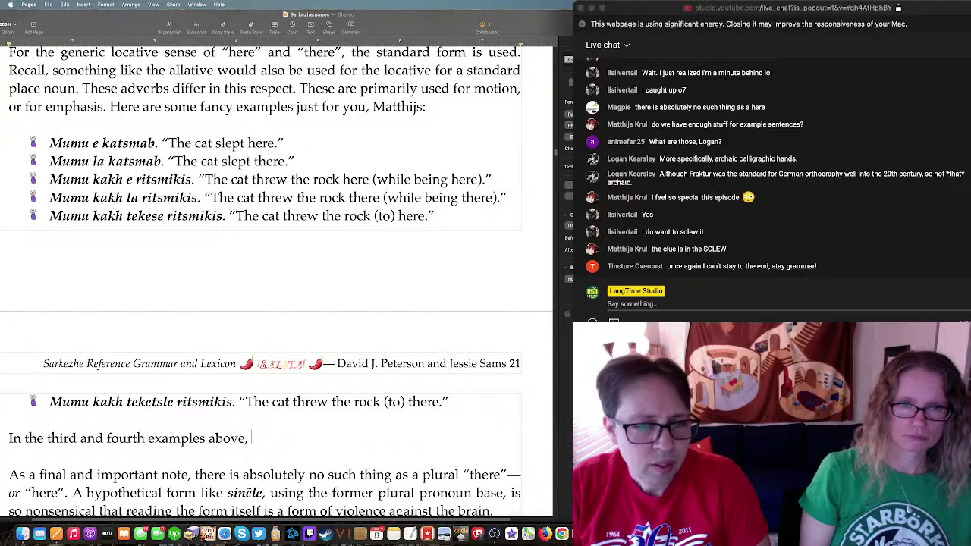
# Step: Continue the sentence with “you can actually use e and la”, with “can” in italics and “e” and “la” in bold italics
pyautogui.write('you ')
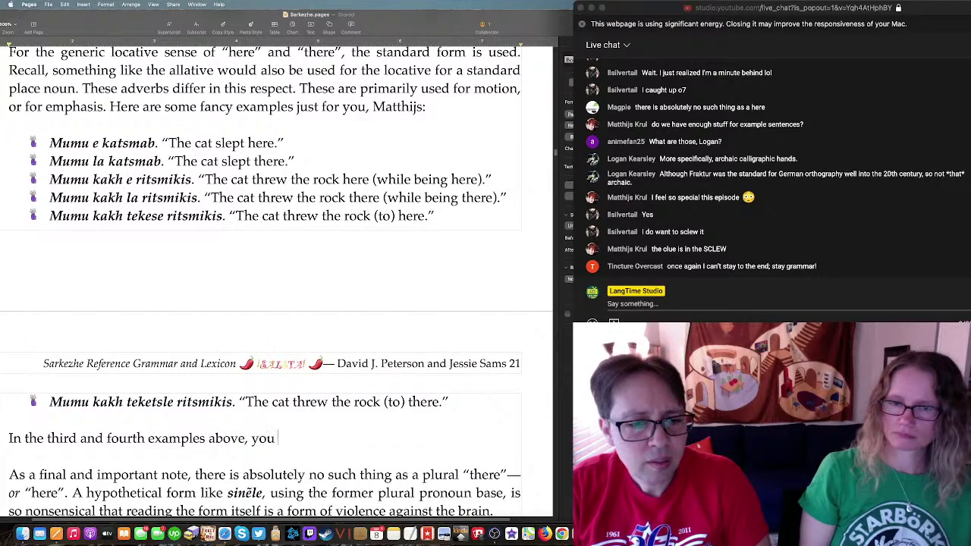
pyautogui.write('can')
pyautogui.press('super+i')
pyautogui.write('act')
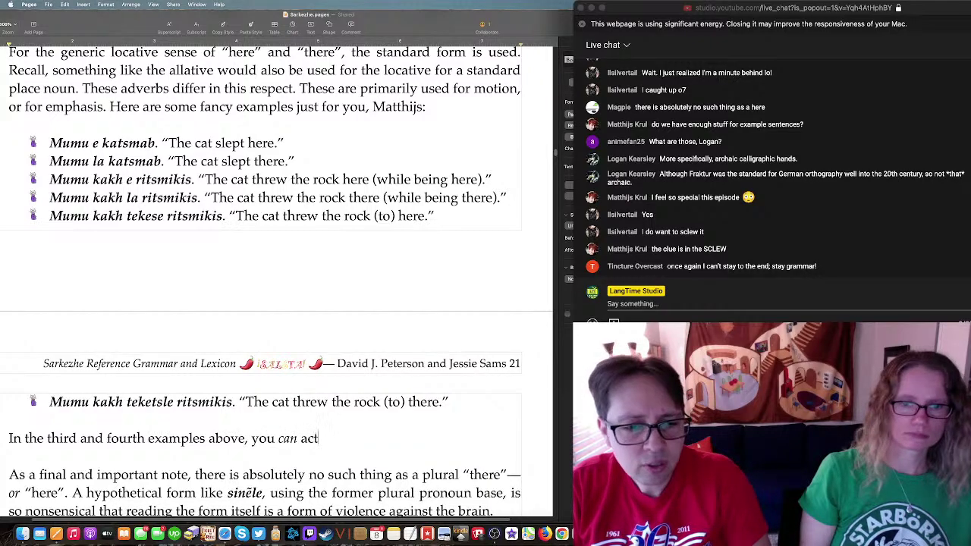
pyautogui.write('ually use')
pyautogui.press('super+i')
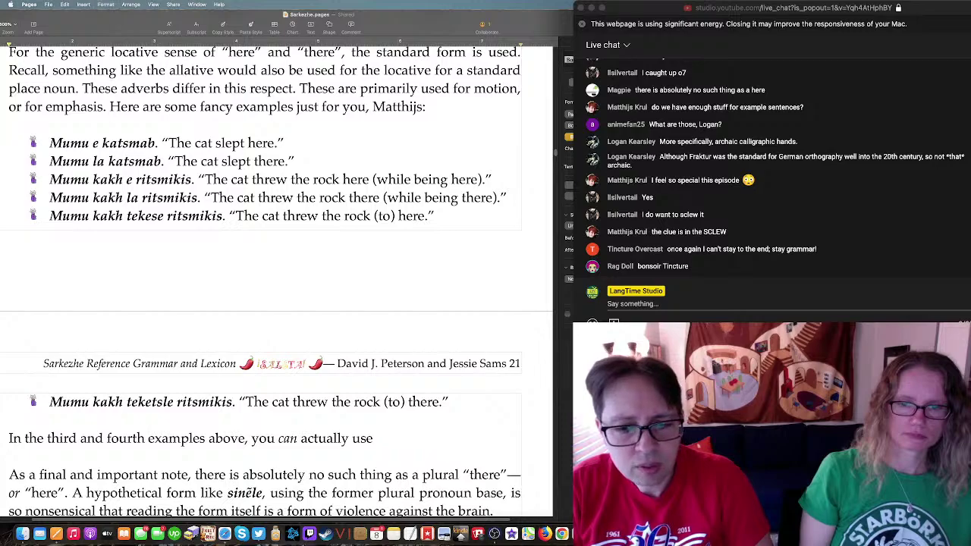
pyautogui.write('e')
pyautogui.press('super+i')
pyautogui.write('and')
pyautogui.press('super+i')
pyautogui.write('la')
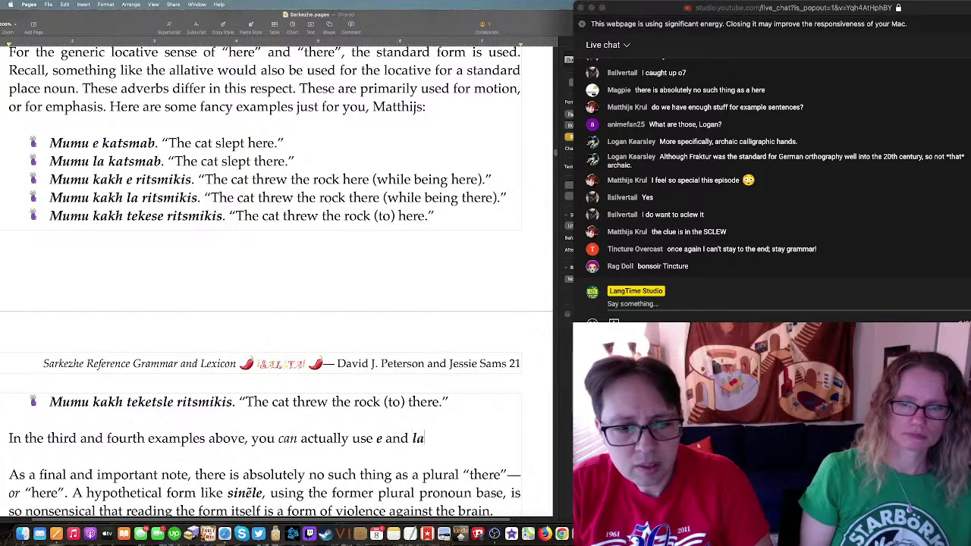
# Step: Complete the sentence with “to mean “to here” and “to there”, respectively, in informal situations.”
pyautogui.write(' to mean')
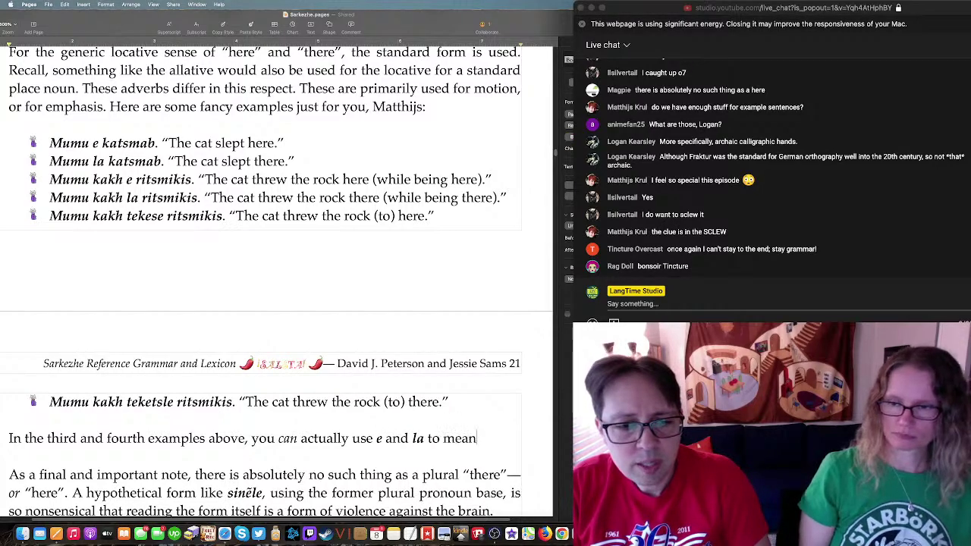
pyautogui.write(' “to')
pyautogui.press('BackSpace')
pyautogui.write('to here')
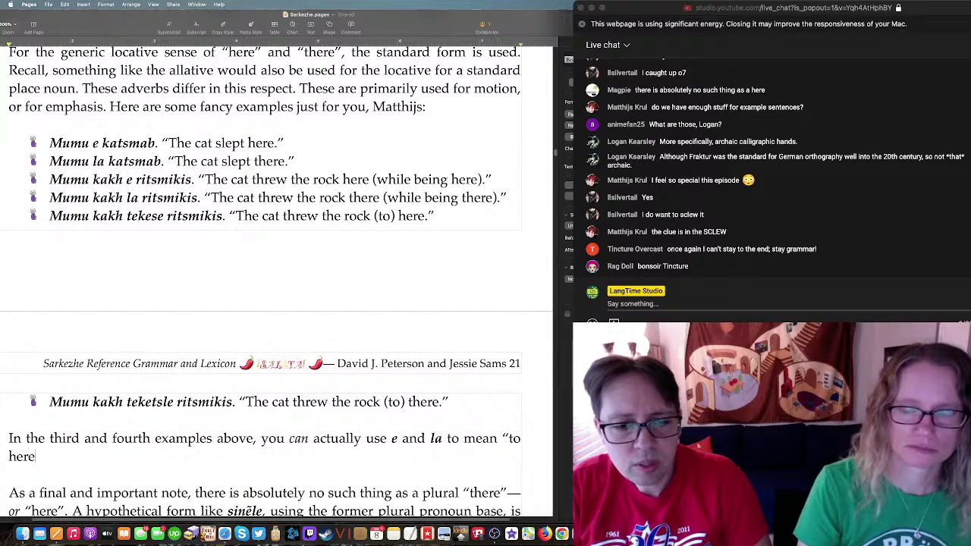
pyautogui.write('” and “to there”')
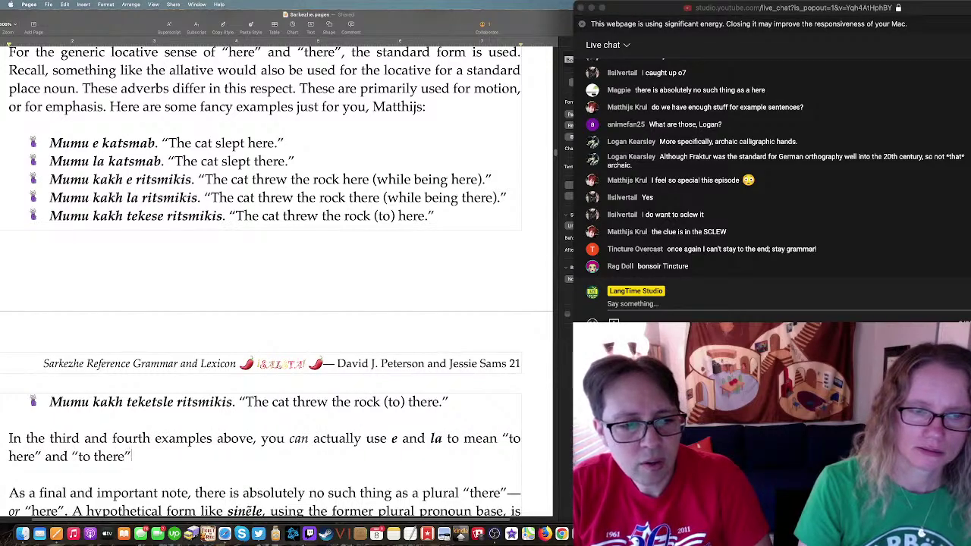
pyautogui.write(', respectively, in in')
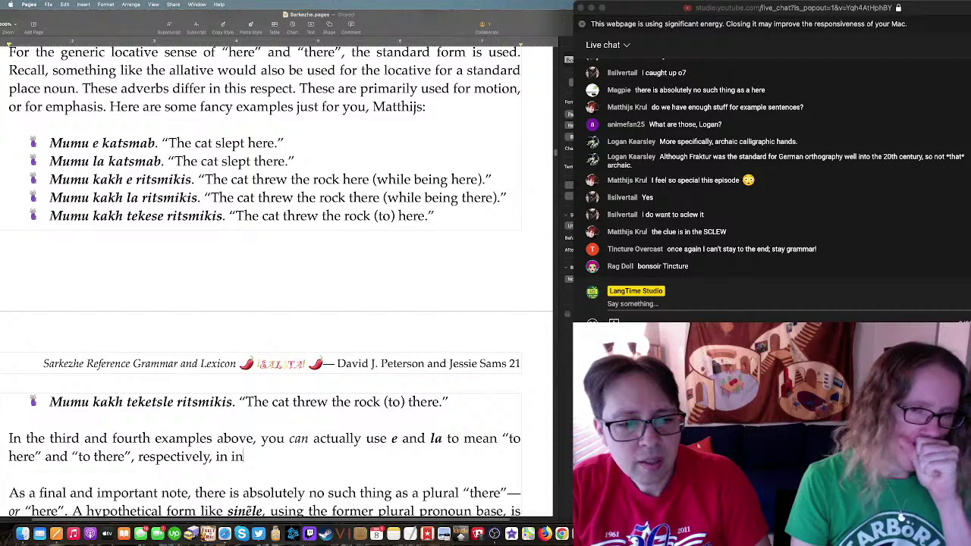
pyautogui.write('formal sitau')
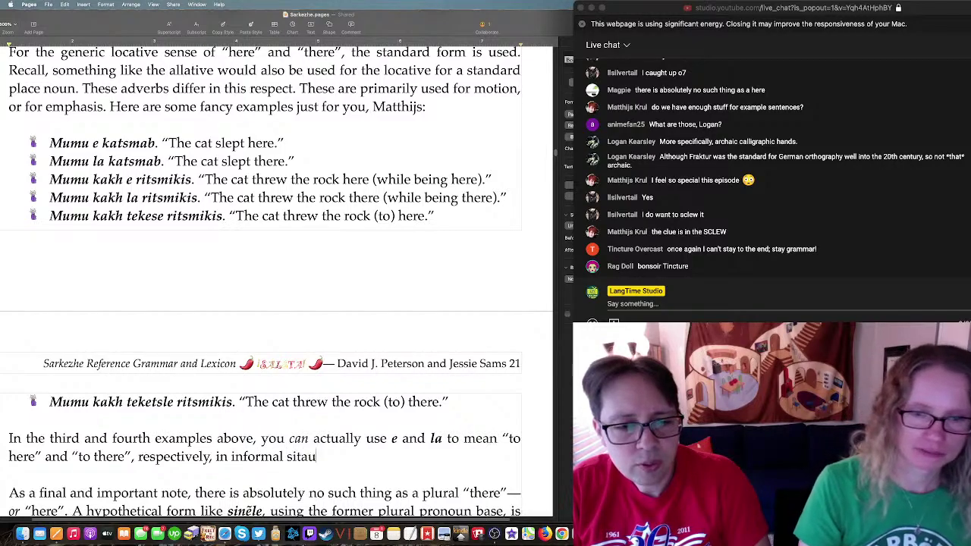
pyautogui.write('ations')
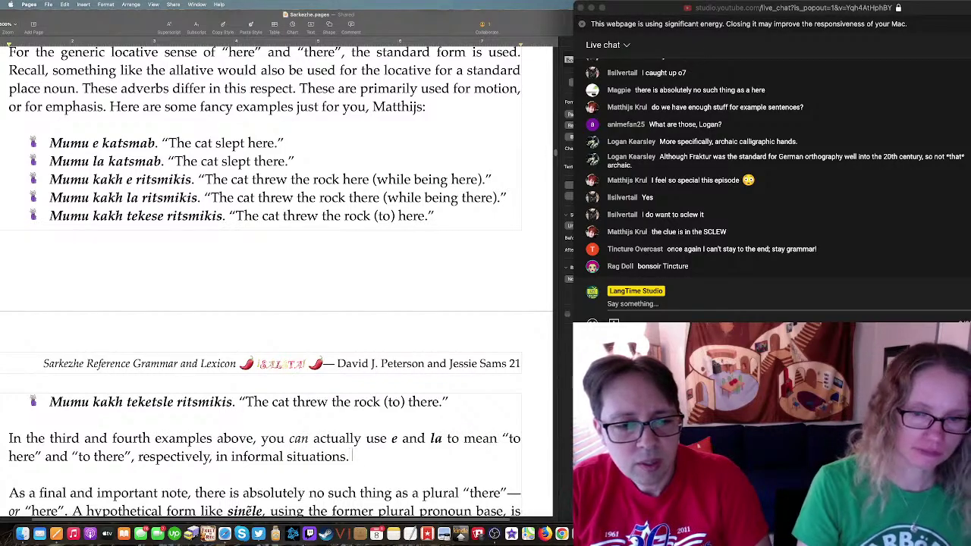
# Step: Begin a second sentence with “When precision is required, though, e and la must”, setting “e” and “la” in bold italics and “must” in italics
pyautogui.write('. WHen precici')
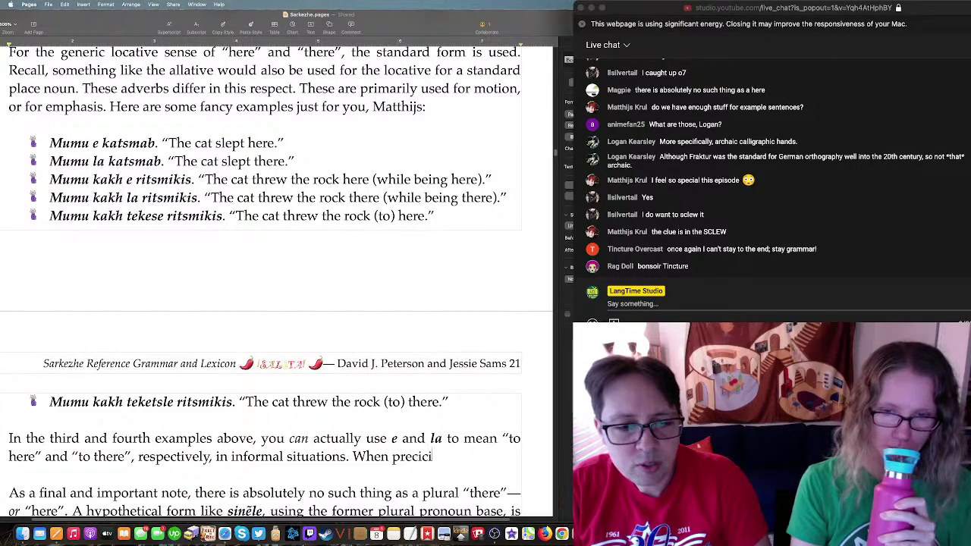
pyautogui.write('equired, though,')
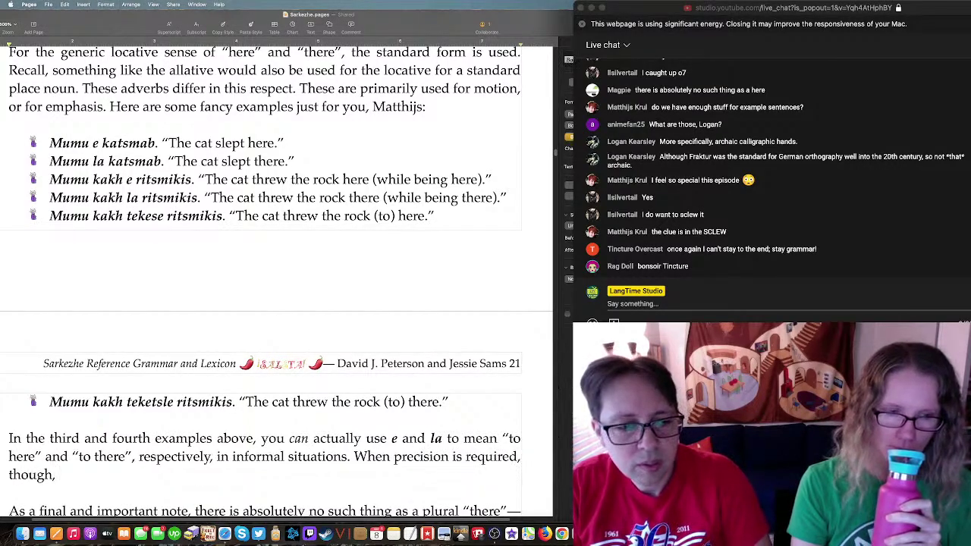
pyautogui.press('super+i')
pyautogui.write('e')
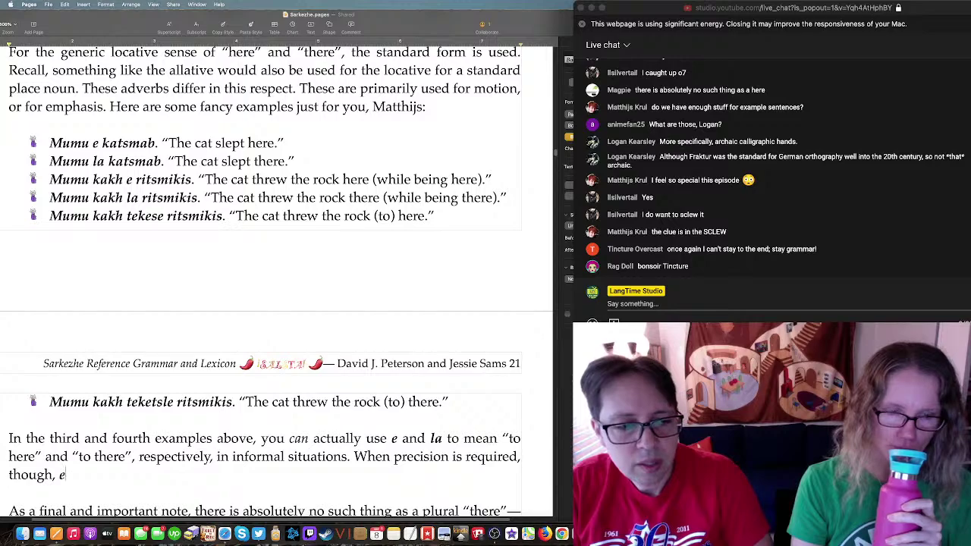
pyautogui.press('super+i')
pyautogui.press('super+i')
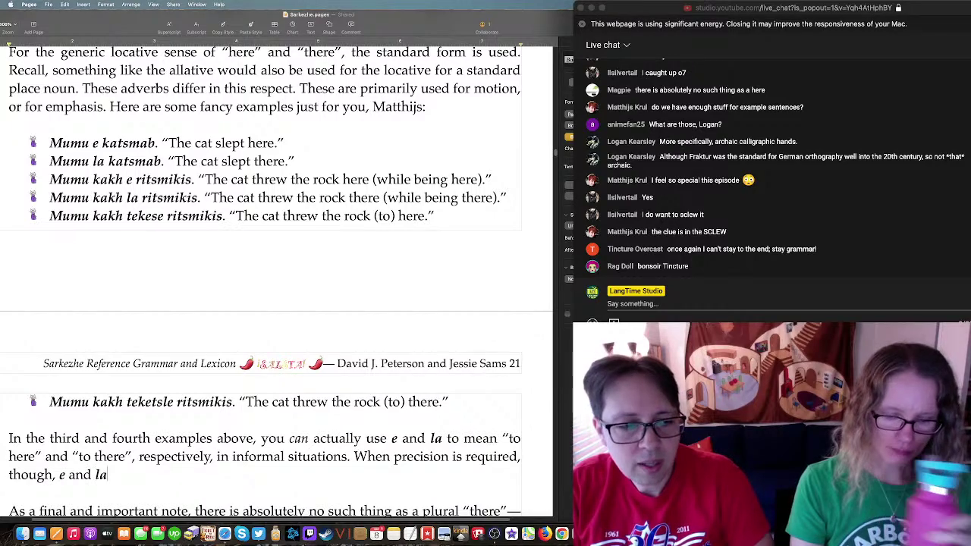
pyautogui.press('super+i')
pyautogui.write('and la must')
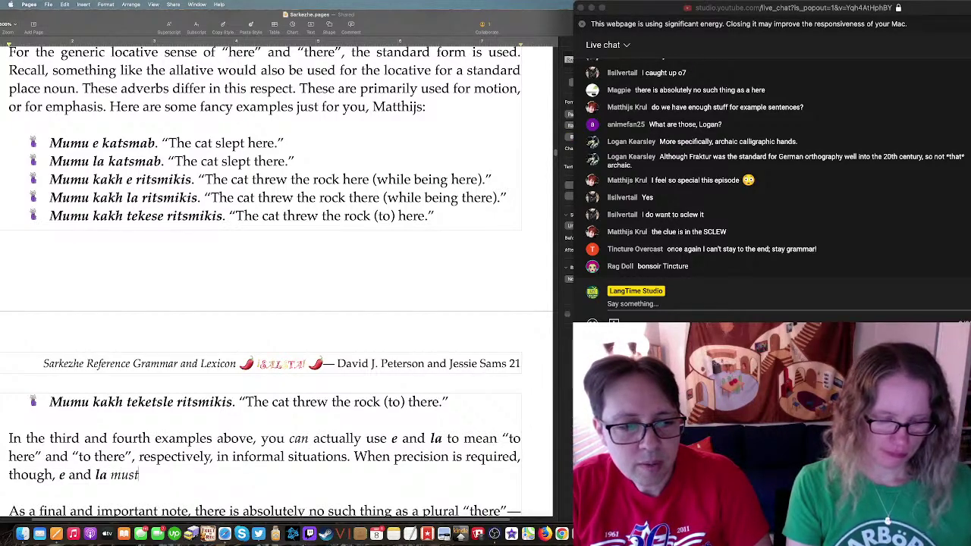
pyautogui.press('super+i')
# Step: Finish the second sentence in regular type with “be essive, while the case form will be lative.”
pyautogui.write('be essive. ')
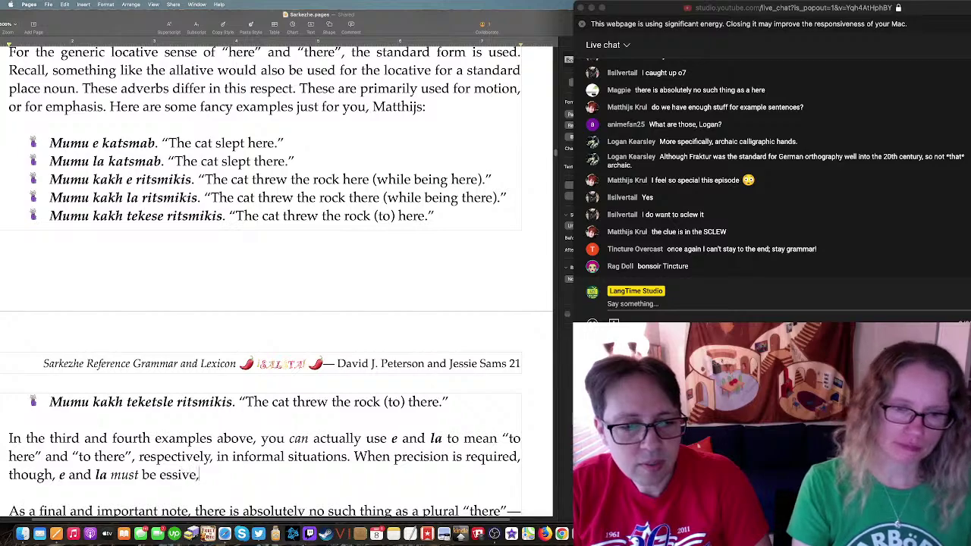
pyautogui.write('while')
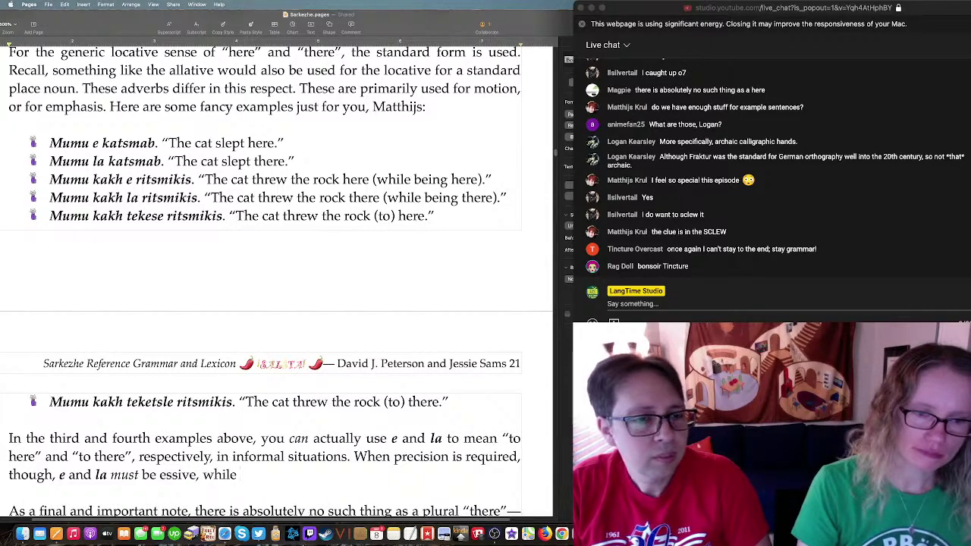
pyautogui.write(' the case fo')
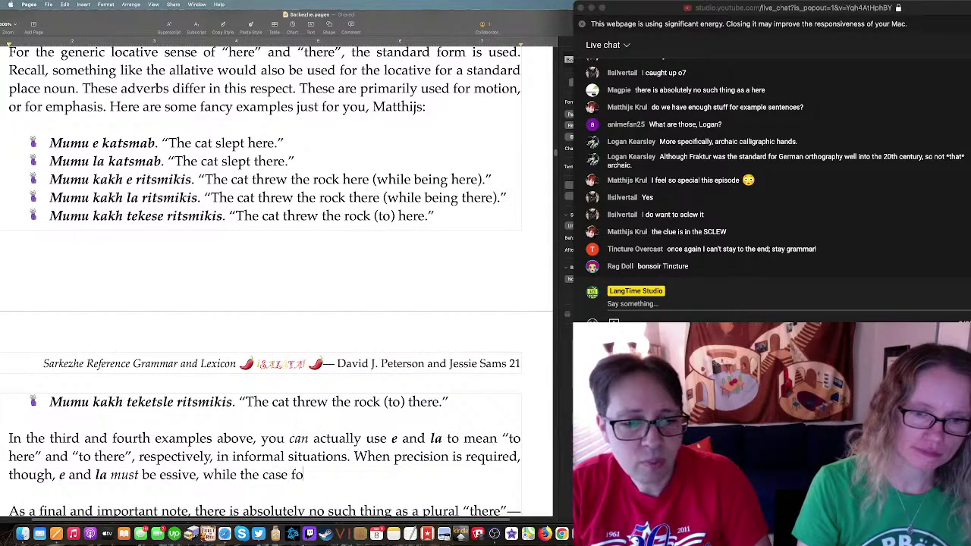
pyautogui.write('rm si')
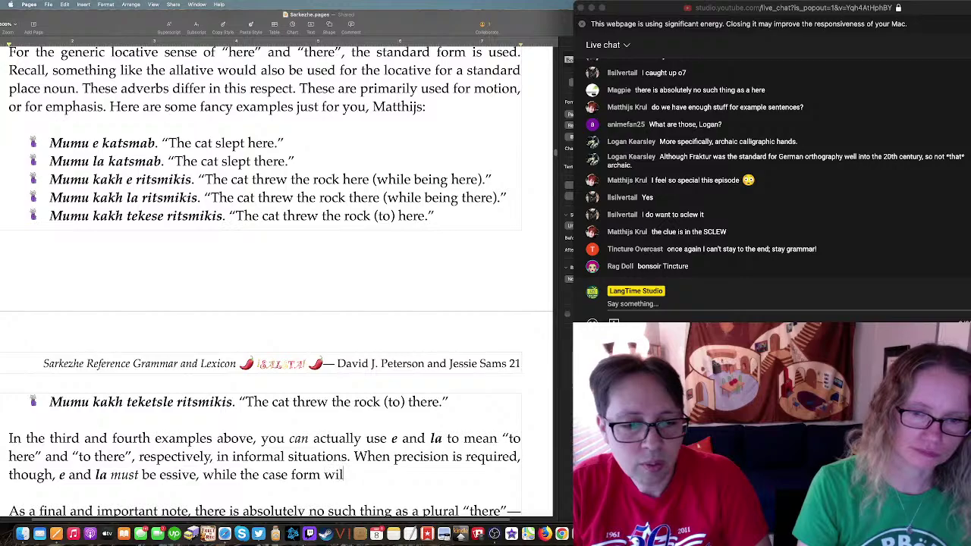
pyautogui.write('ll be lative.')
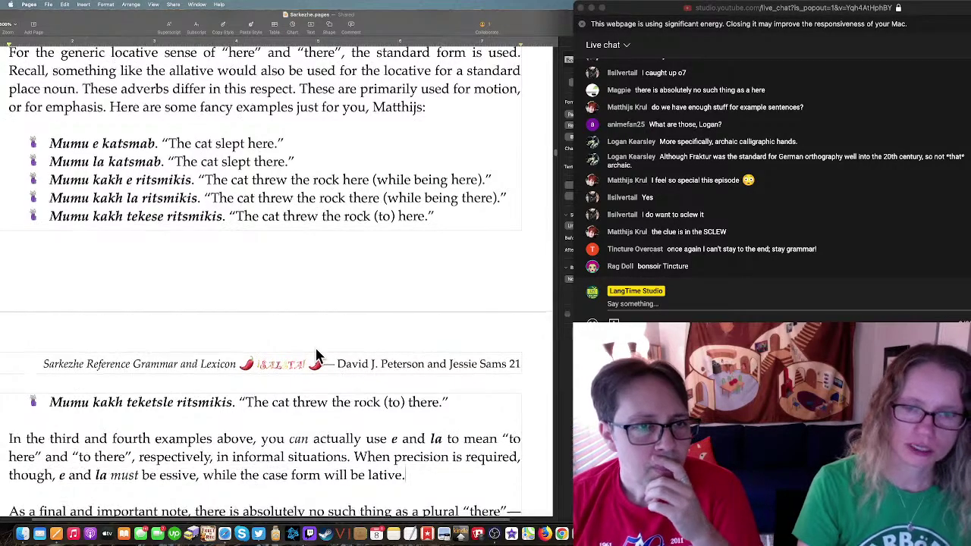
pyautogui.scroll(1, 315, 346)
pyautogui.scroll(-3, 333, 346)
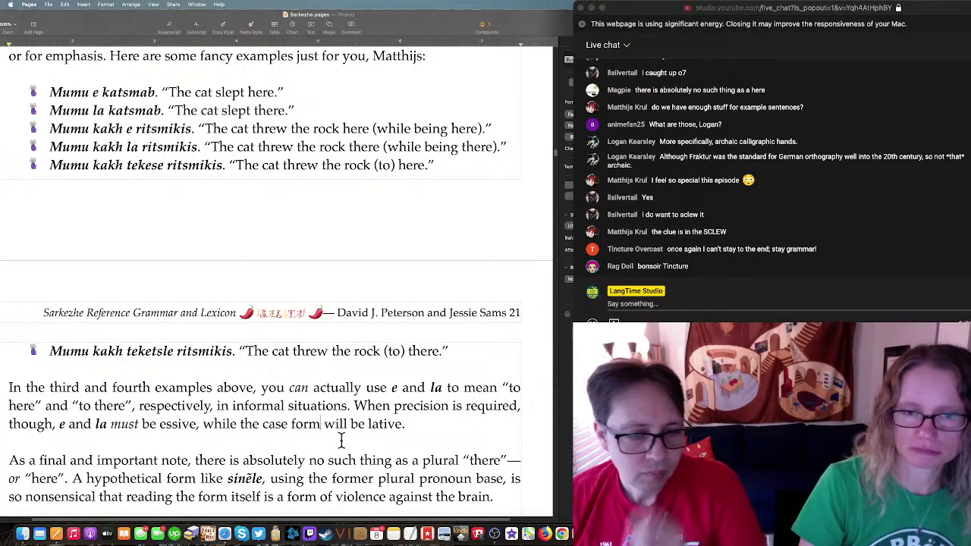
# Step: Change “case form” to “case forms” in the sentence about precision, and reread the Adverbs section with its table and examples
pyautogui.write('s')
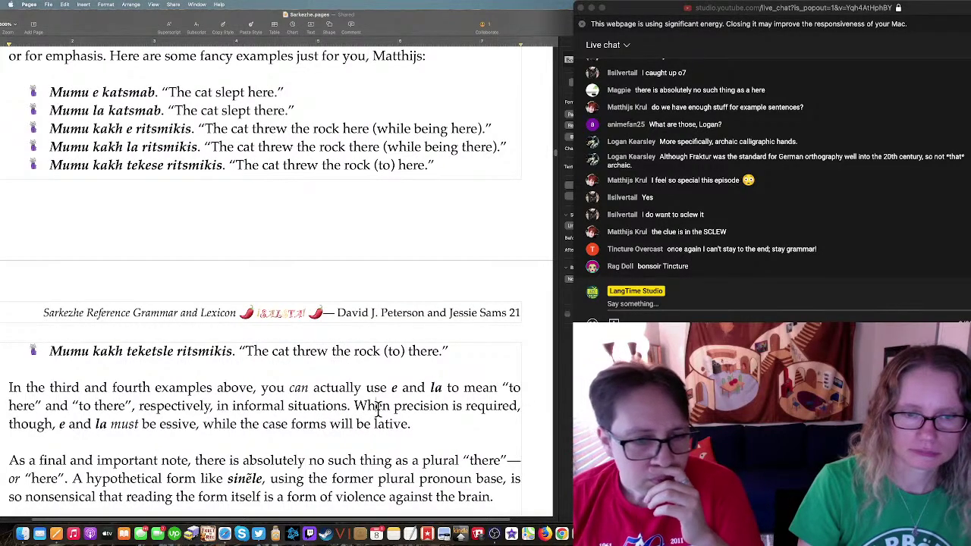
pyautogui.scroll(10, 372, 391)
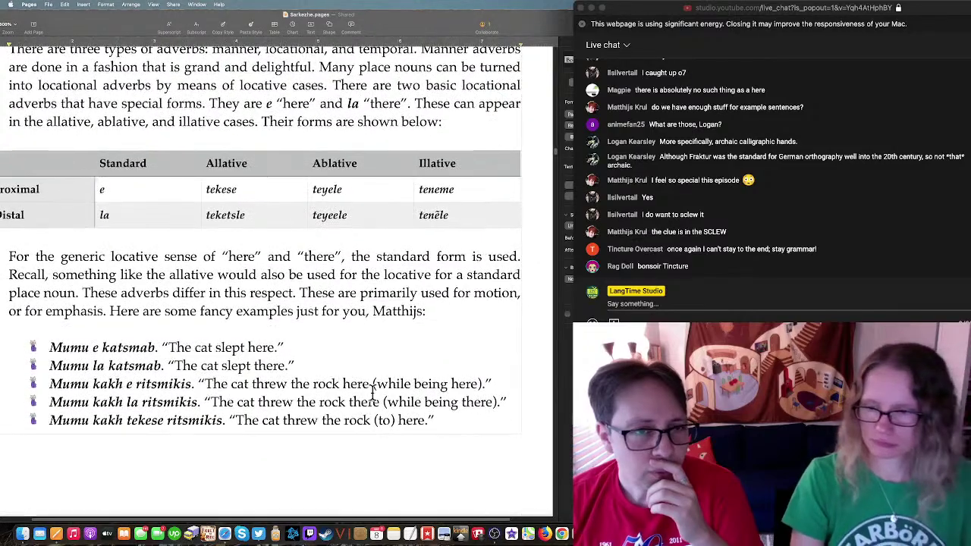
pyautogui.hscroll(-3, 372, 391)
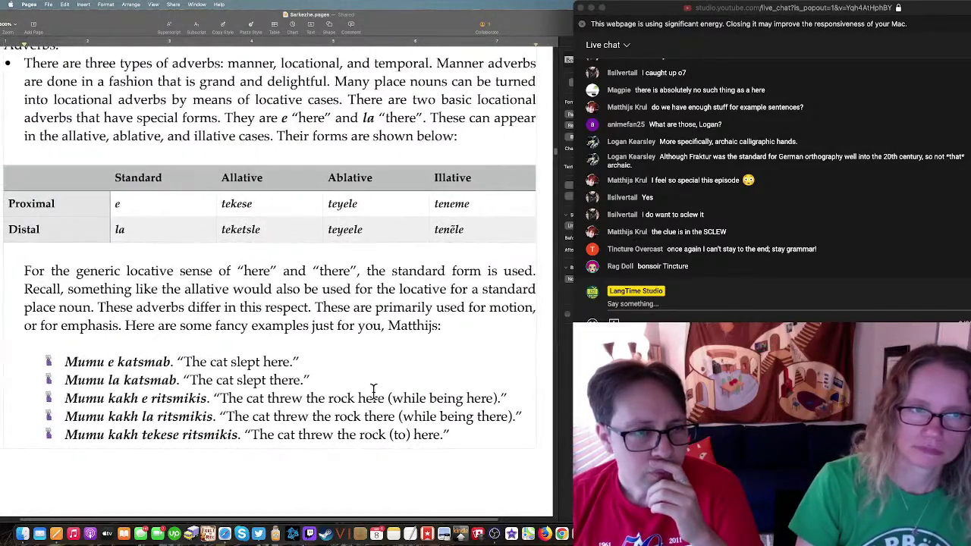
pyautogui.scroll(1, 373, 391)
pyautogui.scroll(1, 373, 390)
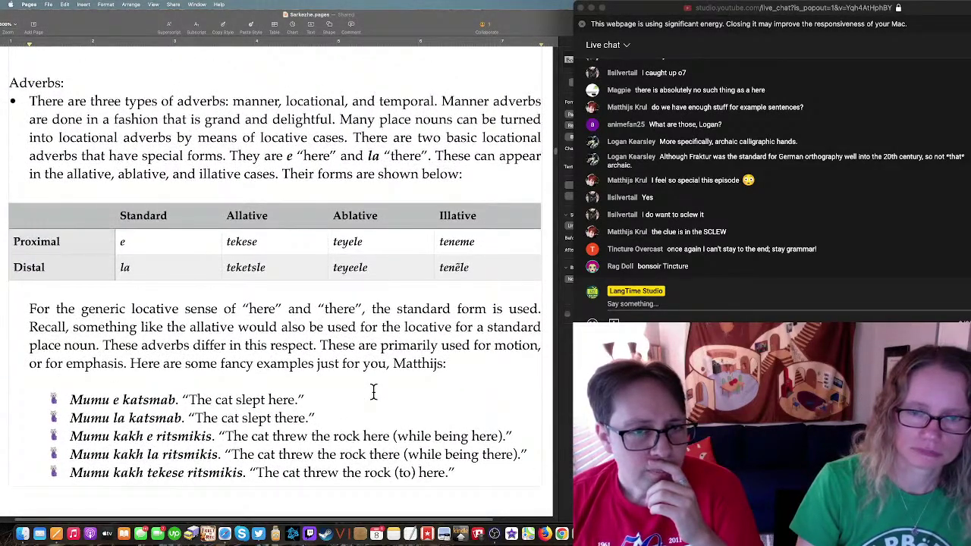
pyautogui.scroll(-3, 373, 390)
pyautogui.scroll(-10, 373, 391)
pyautogui.scroll(5, 373, 391)
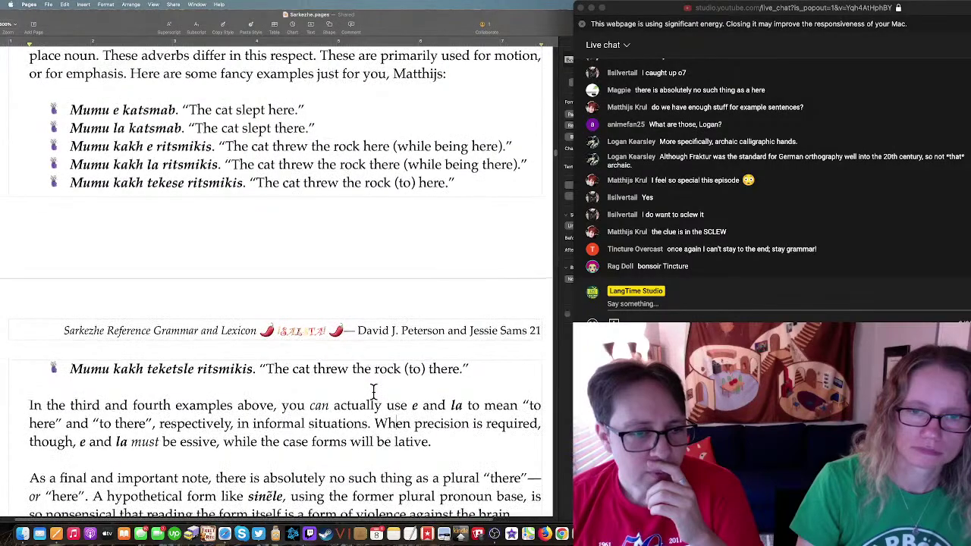
# Step: Look back through the Negation and Passivization sections and check the Participles placeholder above the Adverbs section
pyautogui.scroll(13, 373, 391)
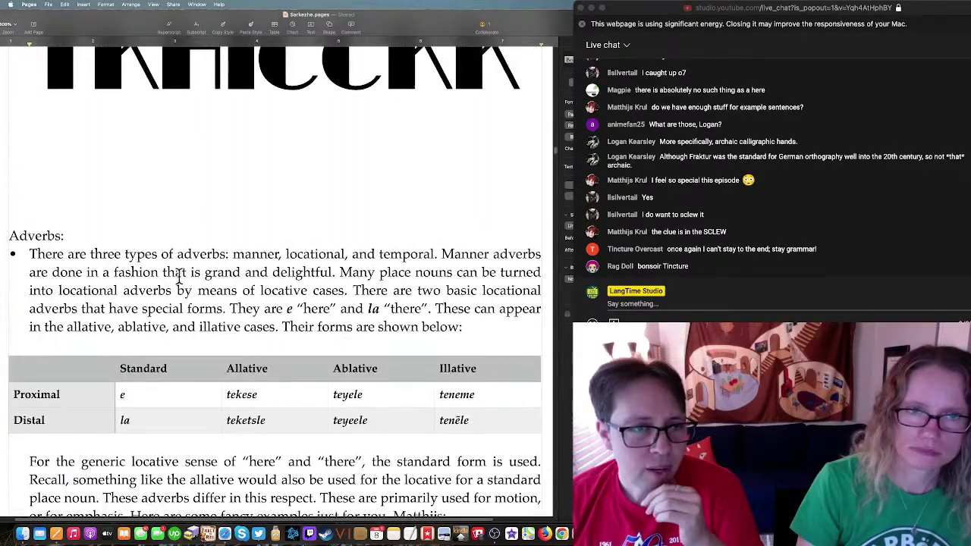
pyautogui.scroll(20, 284, 341)
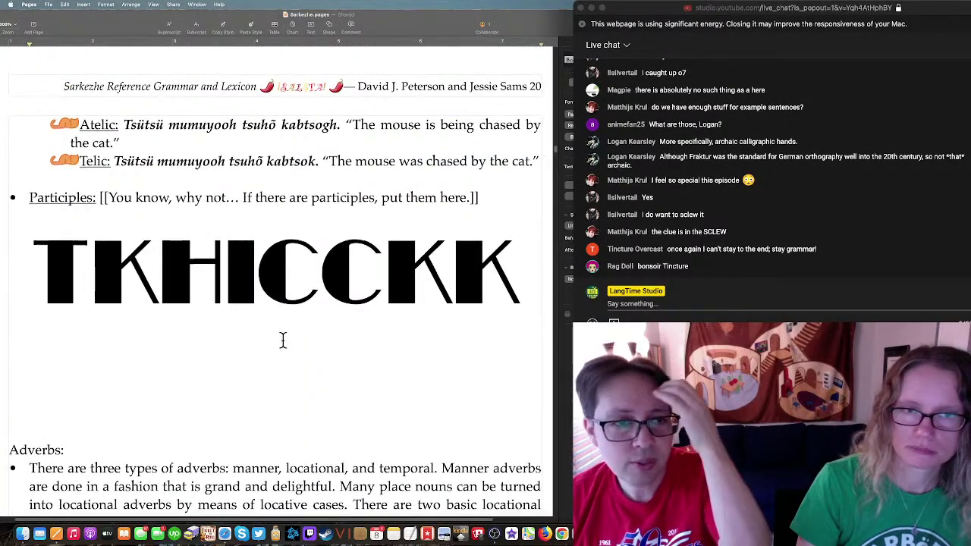
pyautogui.scroll(20, 281, 339)
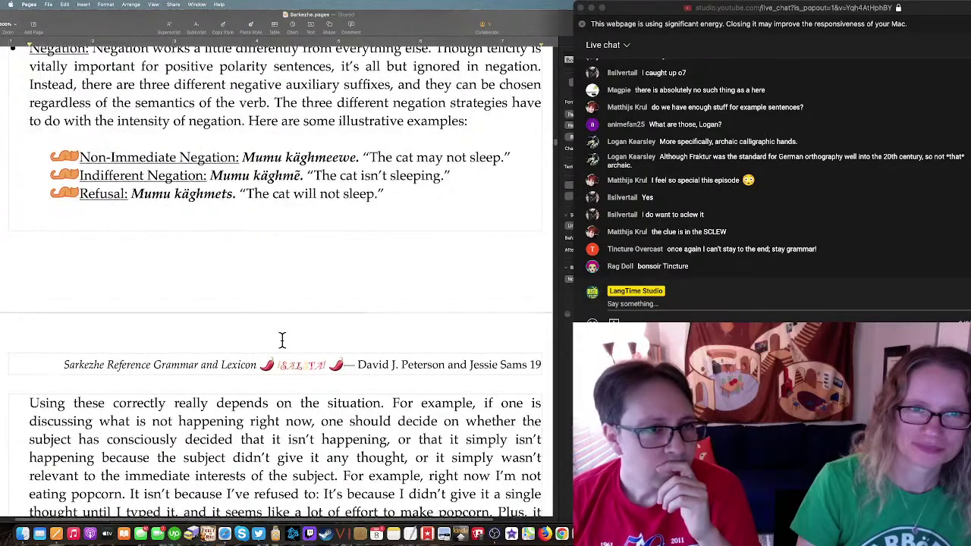
pyautogui.scroll(-20, 281, 339)
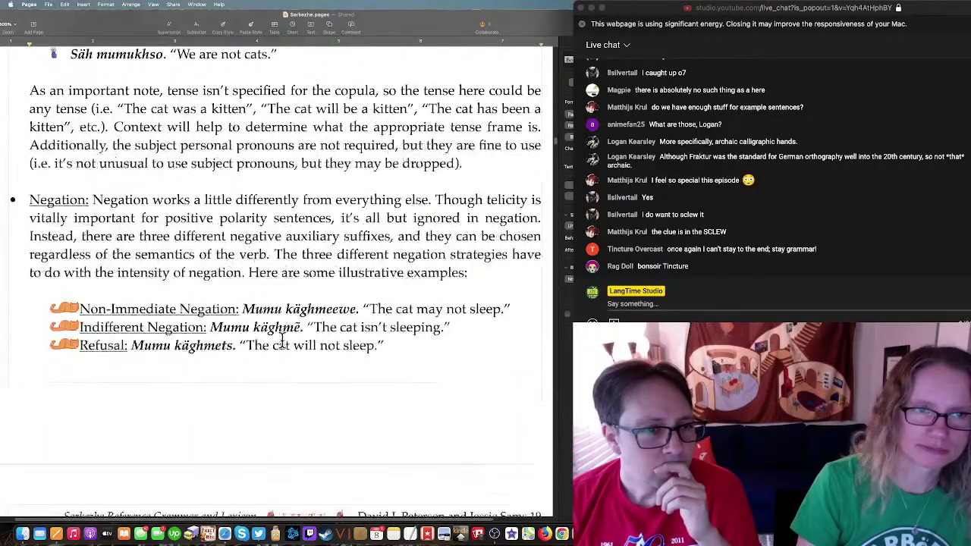
pyautogui.scroll(-20, 282, 341)
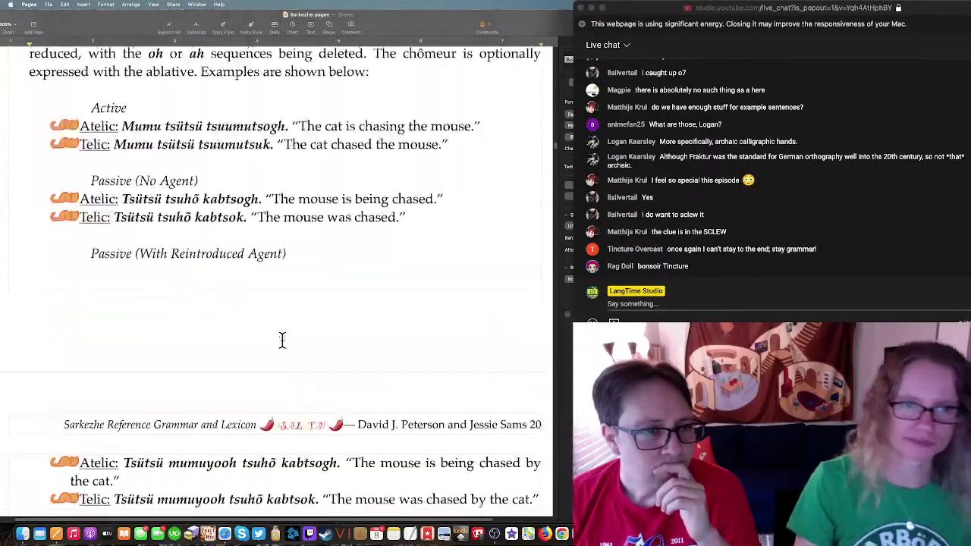
pyautogui.scroll(-10, 281, 339)
pyautogui.scroll(10, 281, 339)
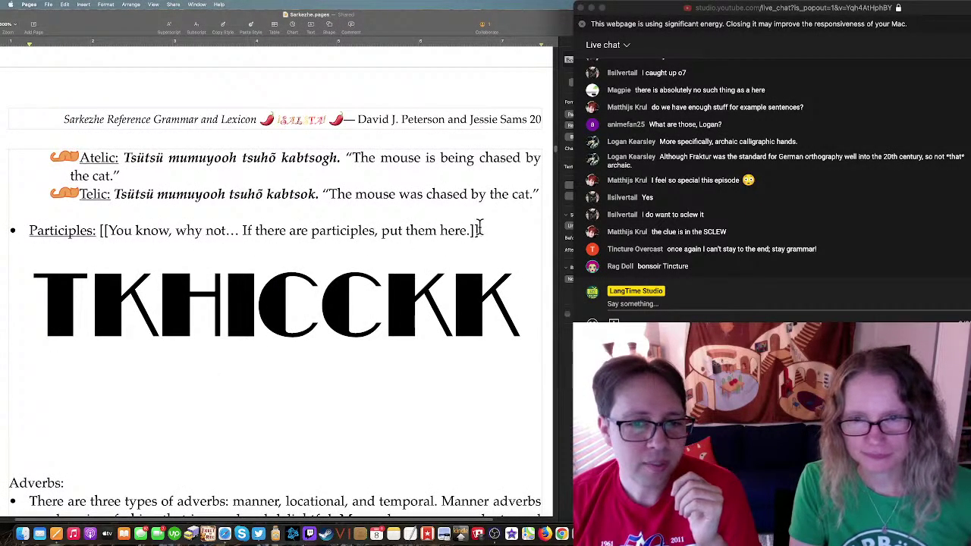
pyautogui.moveTo(479, 227); pyautogui.dragTo(31, 229)
pyautogui.click(202, 245)
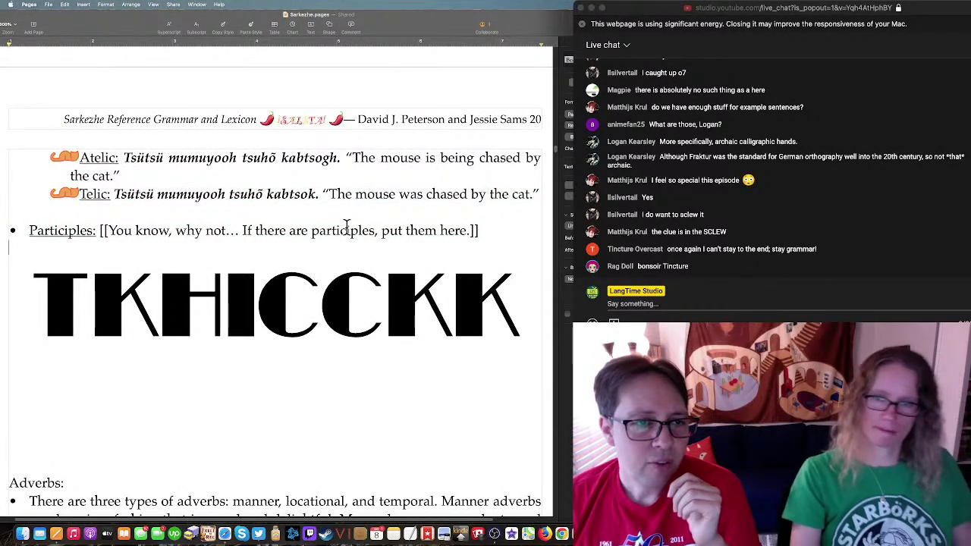
# Step: Examine the unfinished sections from Coordination to Historical Notes, and go back to the placeholders in the Adjectives section
pyautogui.scroll(-20, 346, 225)
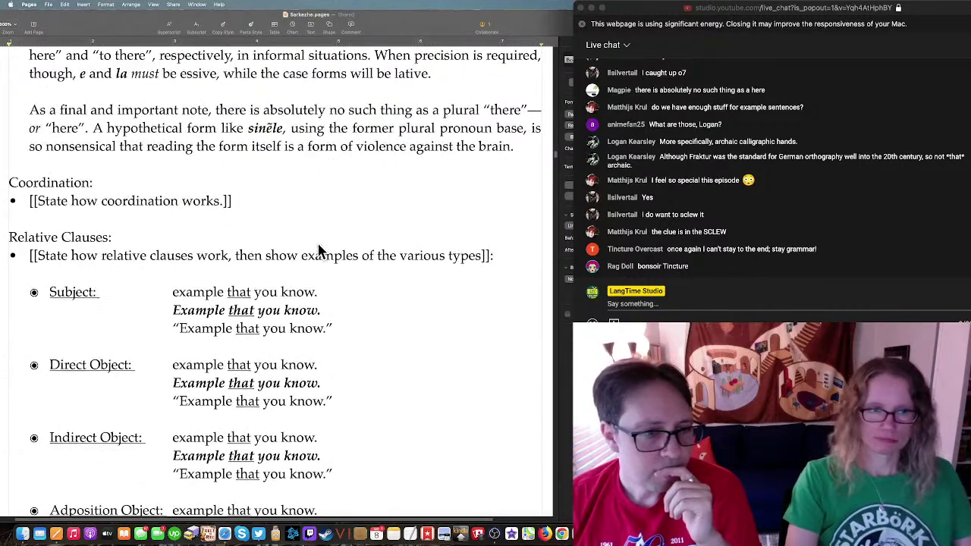
pyautogui.scroll(-20, 319, 250)
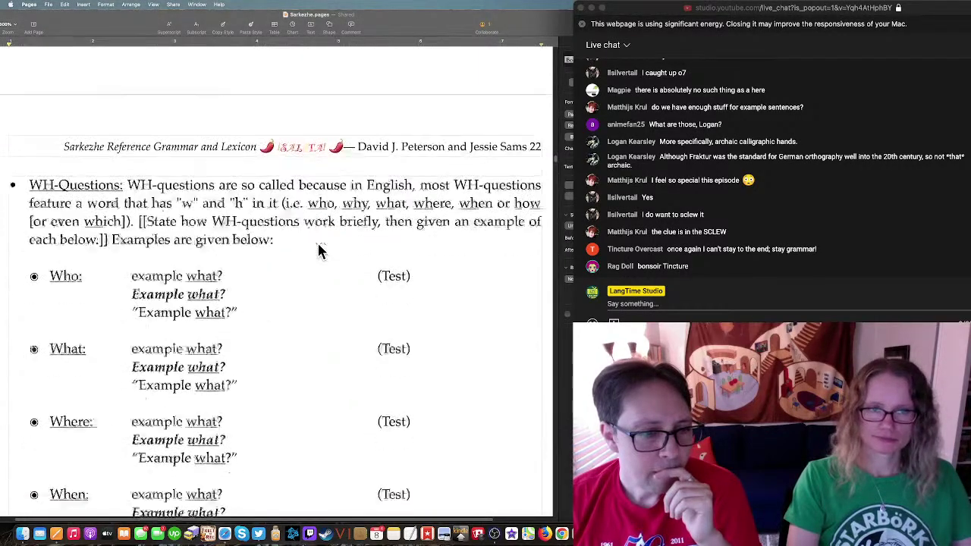
pyautogui.scroll(-10, 318, 251)
pyautogui.scroll(20, 318, 250)
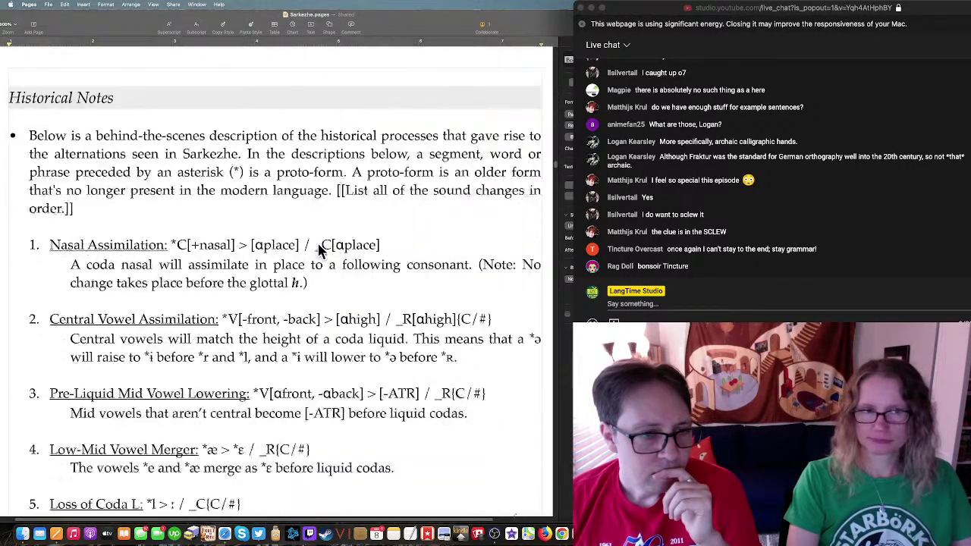
pyautogui.scroll(20, 319, 250)
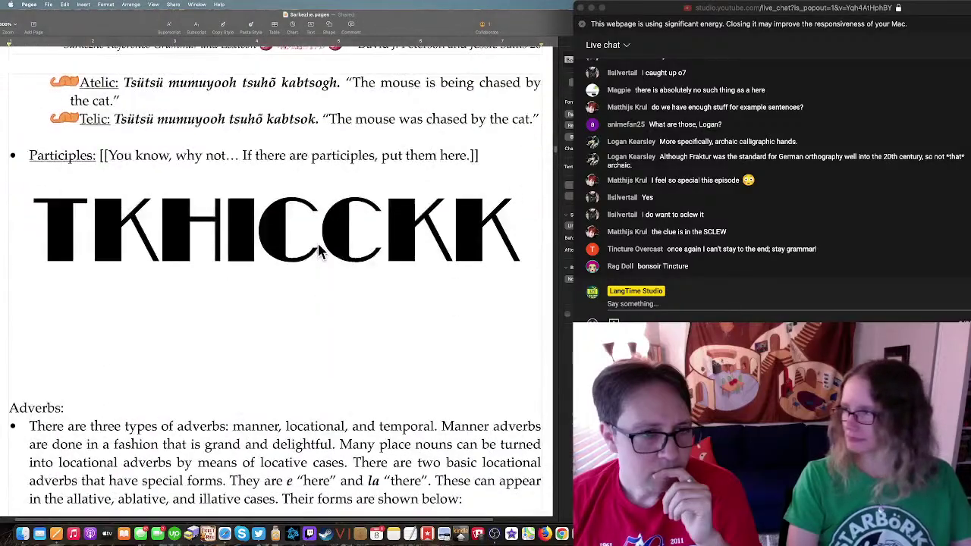
pyautogui.scroll(20, 319, 250)
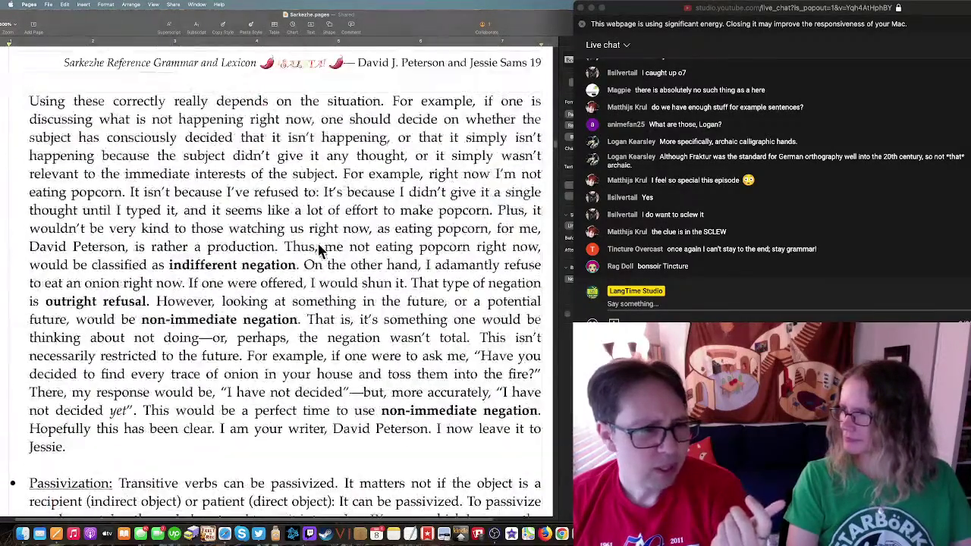
pyautogui.scroll(20, 319, 250)
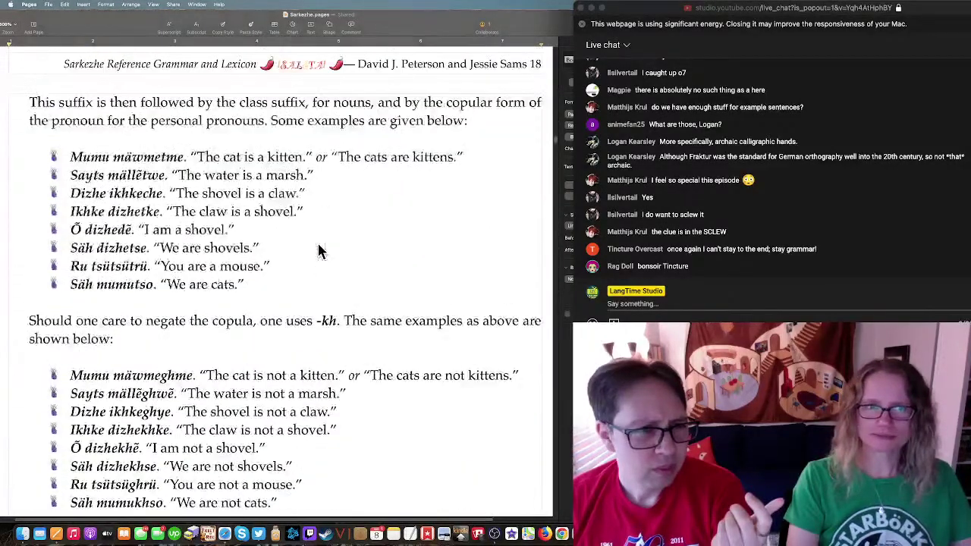
pyautogui.scroll(20, 319, 250)
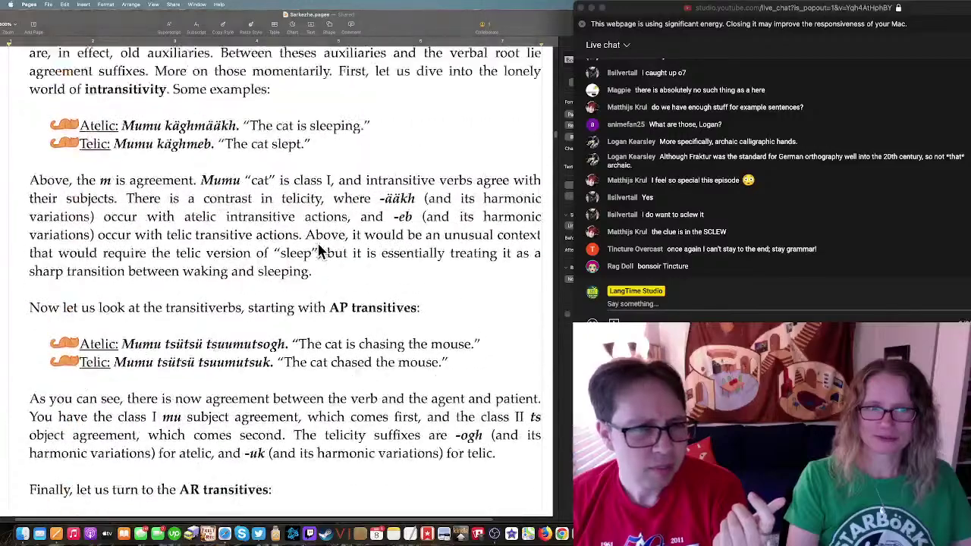
pyautogui.scroll(20, 318, 250)
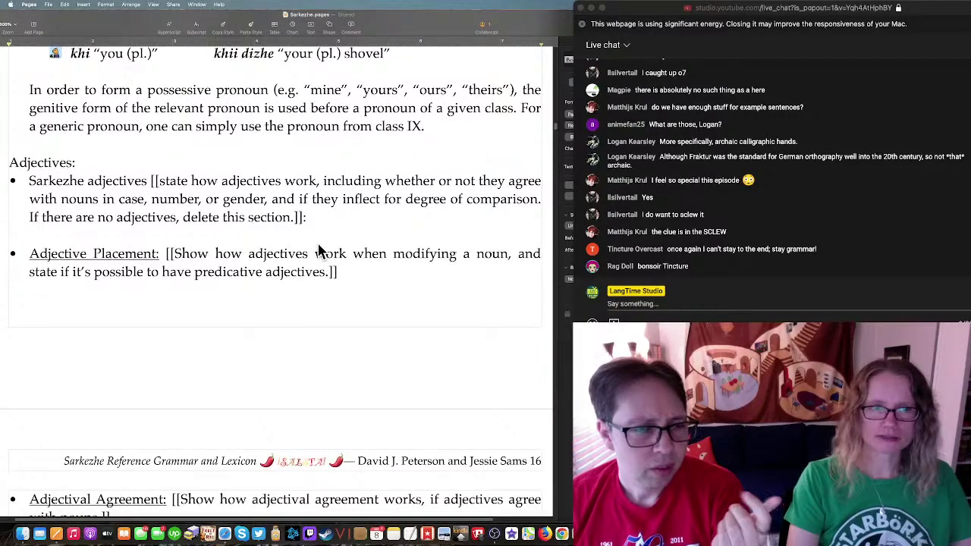
pyautogui.scroll(-5, 319, 251)
pyautogui.scroll(3, 312, 243)
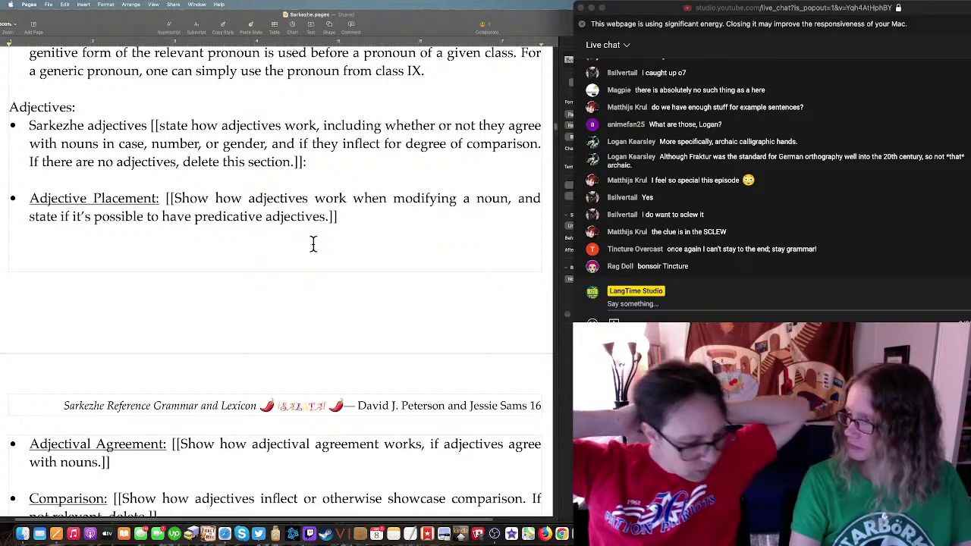
# Step: Switch to the Lexurgy Sound Changer and select the input word “tə-nəm-e”
pyautogui.press('super+Tab')
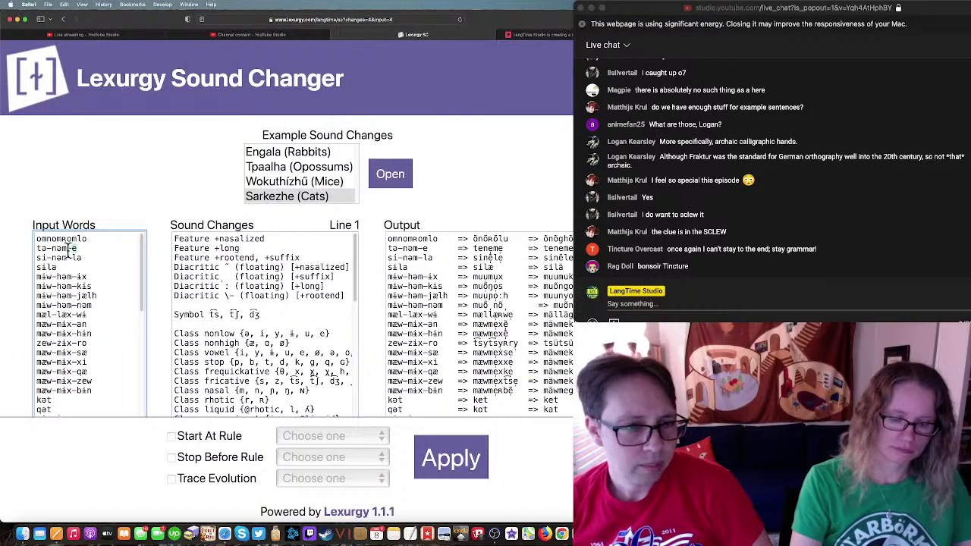
pyautogui.moveTo(77, 249); pyautogui.dragTo(53, 249)
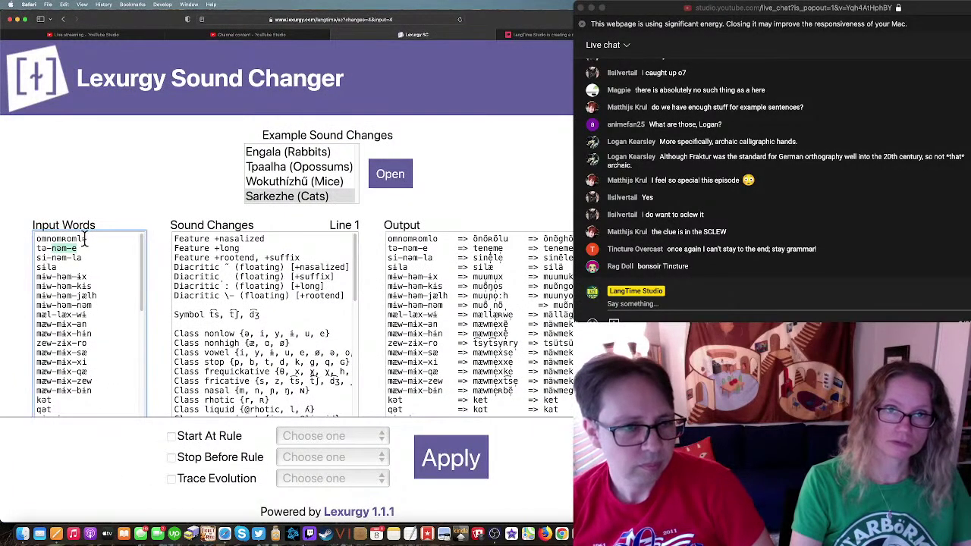
pyautogui.click(84, 249)
pyautogui.moveTo(83, 249); pyautogui.dragTo(18, 245)
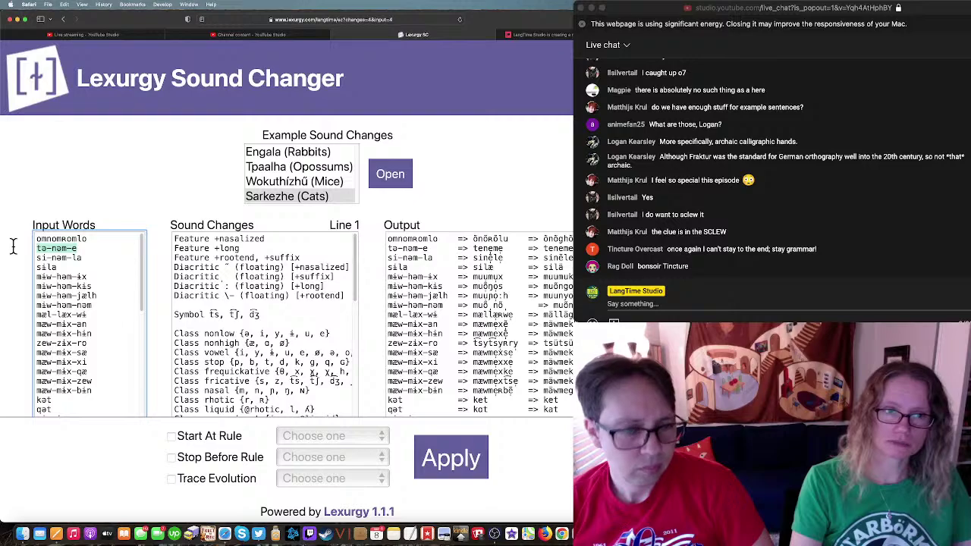
# Step: Replace the input word tə-nəm-e with "sor" and apply the Sarkezhe sound changes
pyautogui.write('su')
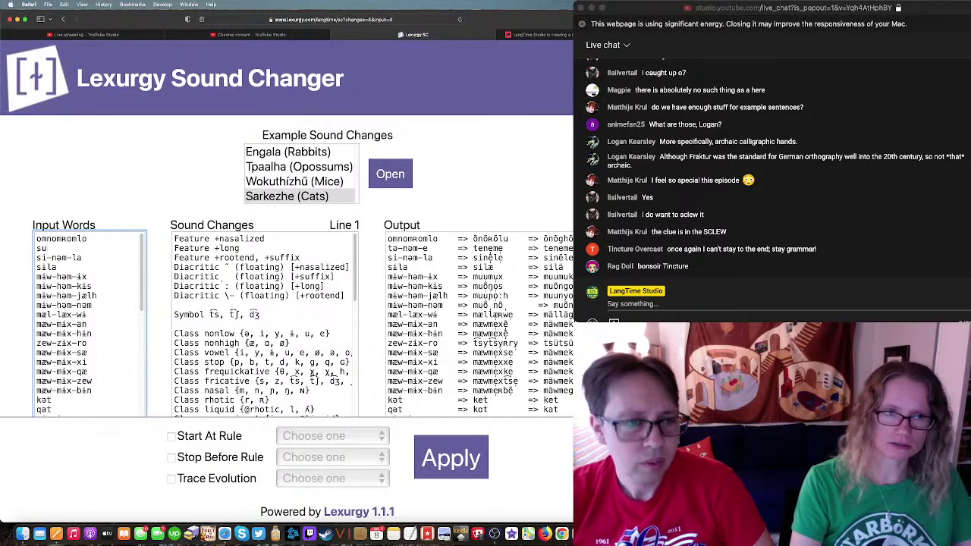
pyautogui.write('r')
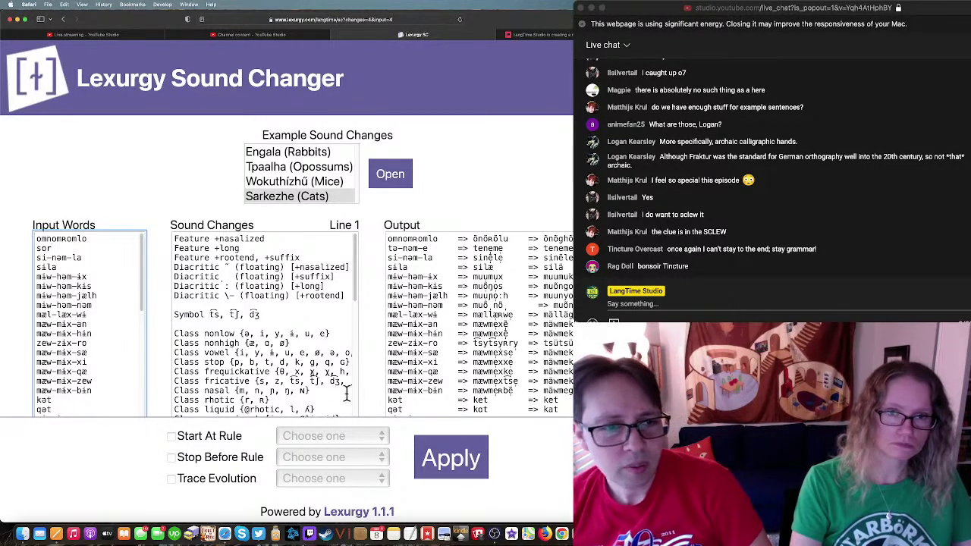
pyautogui.click(437, 446)
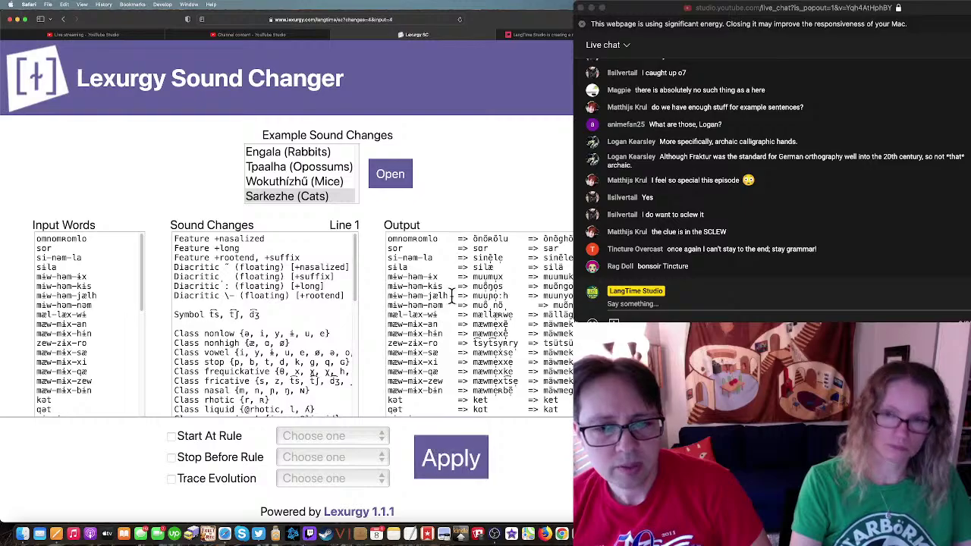
# Step: Switch to the Sarkezhe document in Pages and review the verb conjugation tables, from patientive and receptive transitive through intransitive
pyautogui.press('super+Tab')
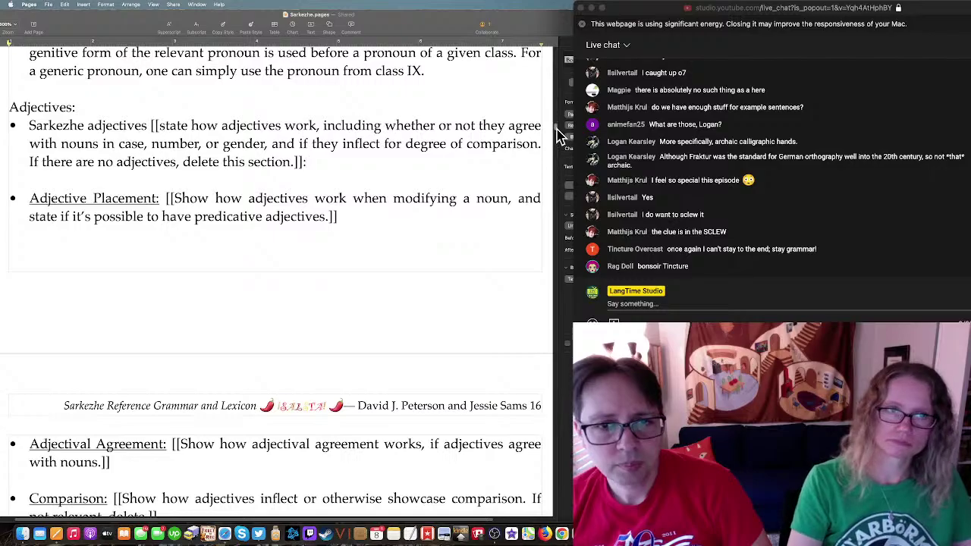
pyautogui.moveTo(559, 134); pyautogui.dragTo(533, 271)
pyautogui.scroll(-10, 531, 268)
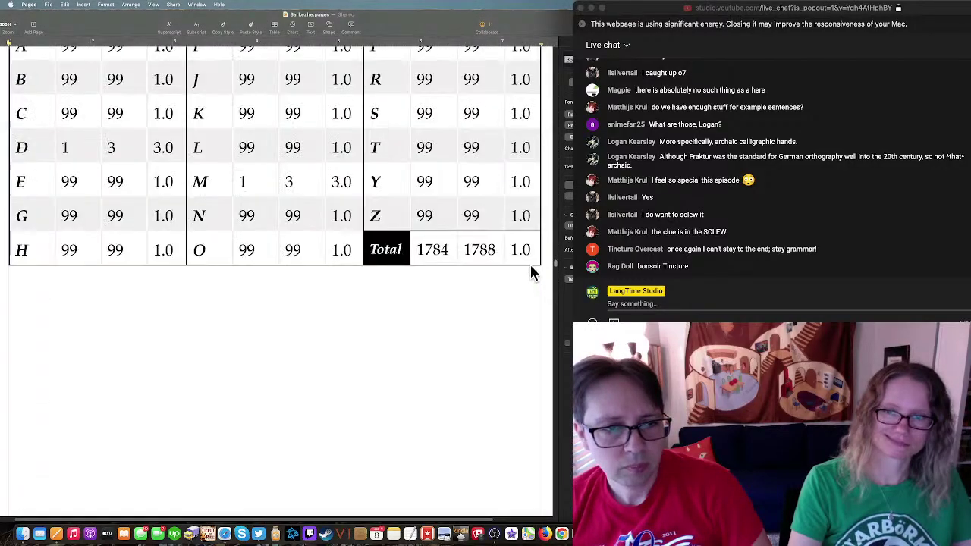
pyautogui.scroll(15, 527, 266)
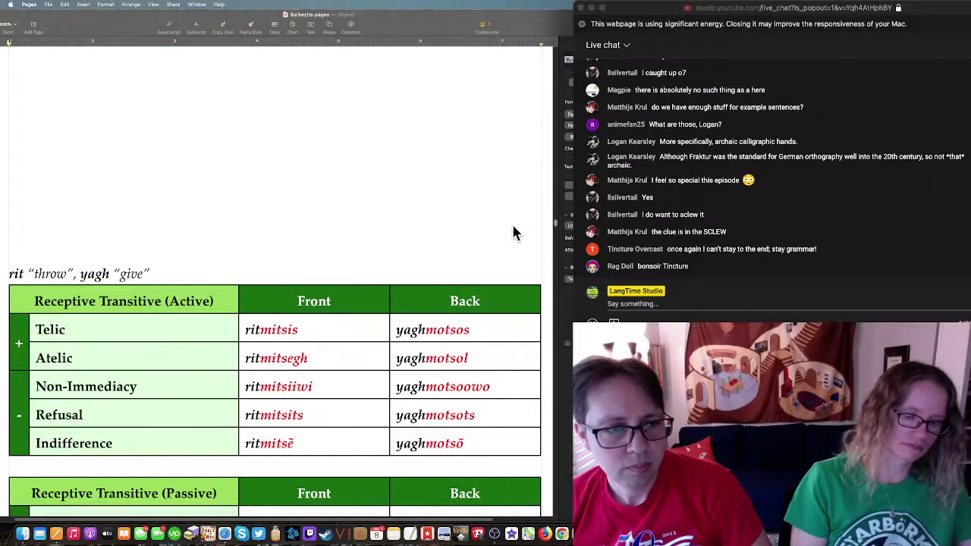
pyautogui.scroll(-10, 513, 232)
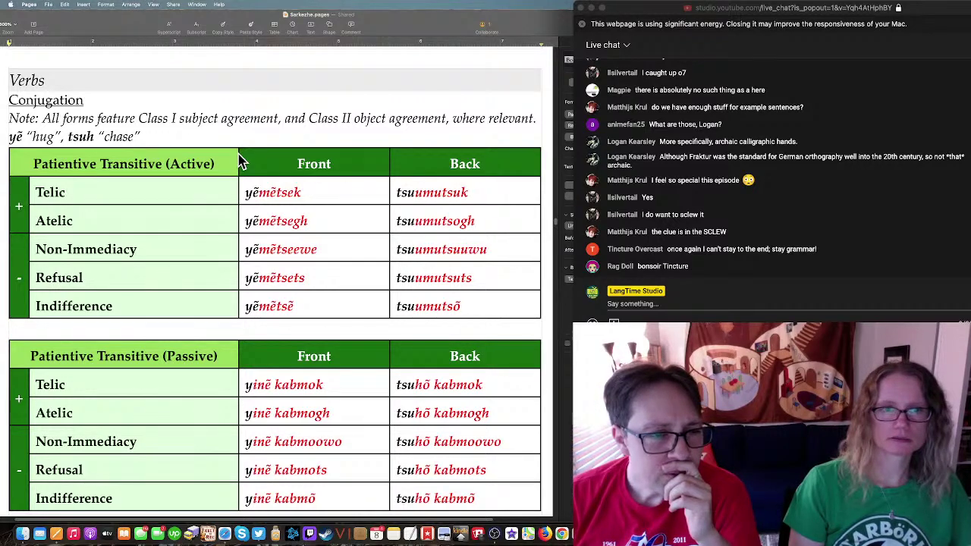
pyautogui.scroll(-2, 242, 161)
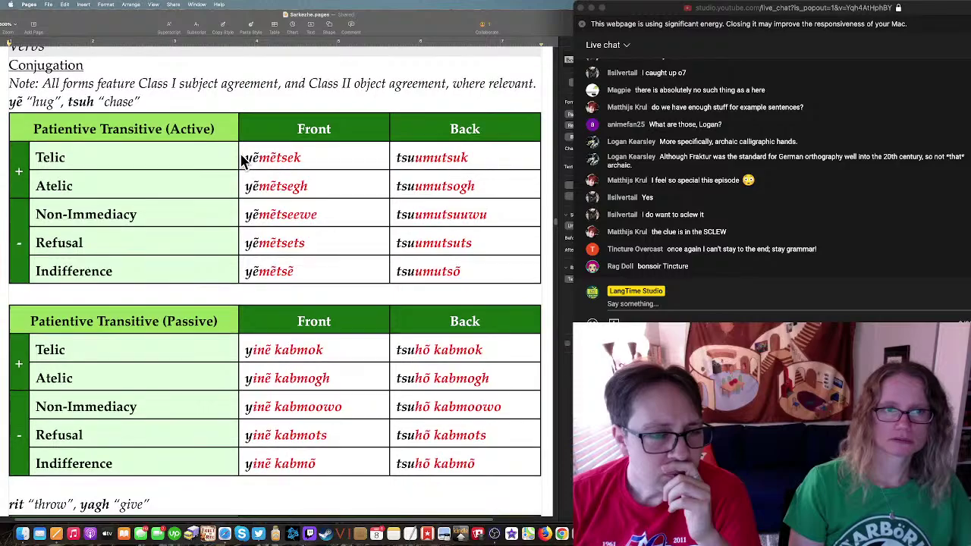
pyautogui.scroll(-10, 241, 160)
pyautogui.scroll(-7, 242, 162)
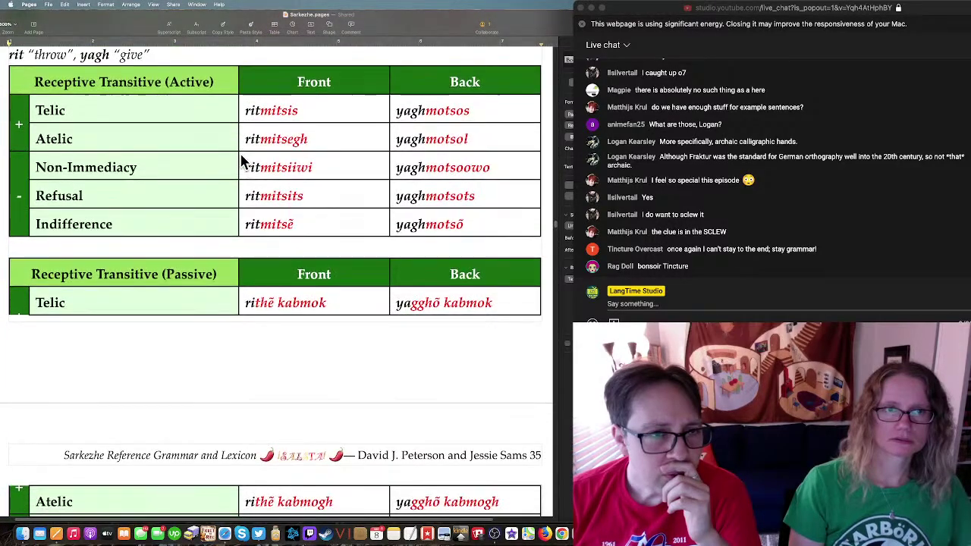
pyautogui.scroll(-7, 240, 167)
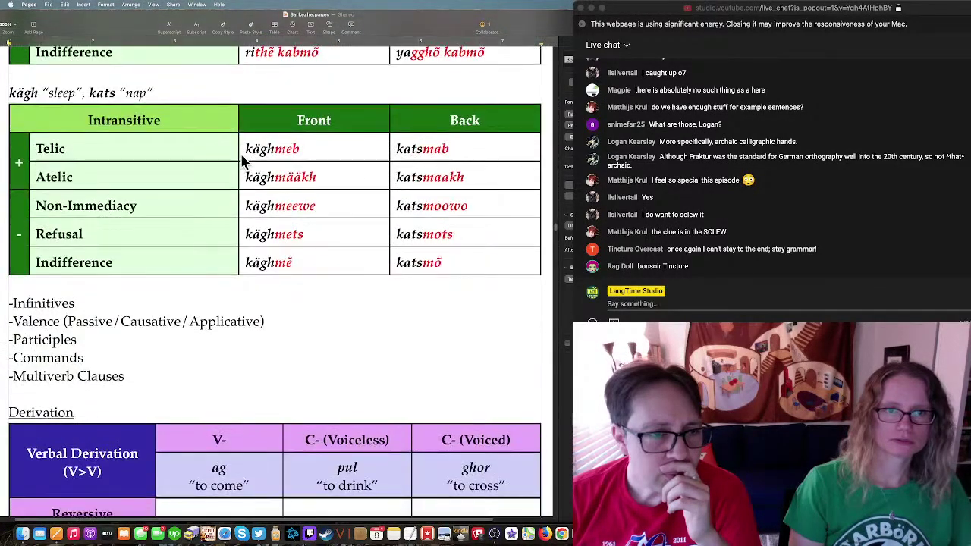
pyautogui.scroll(1, 234, 174)
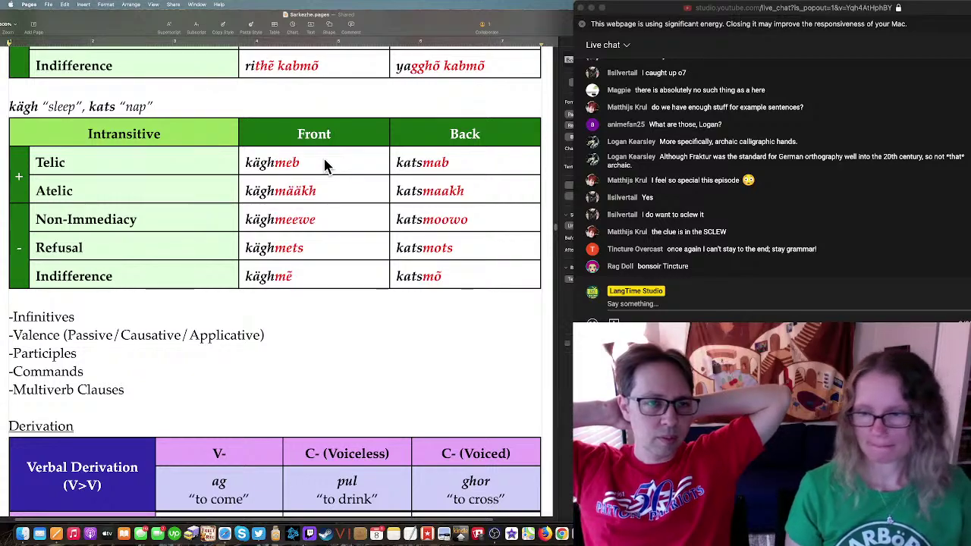
# Step: Replace the Adjectives section's introductory placeholder with "Sarkezhe has a class of stative verbs that perform the function of predicative adjectives"
pyautogui.scroll(15, 323, 161)
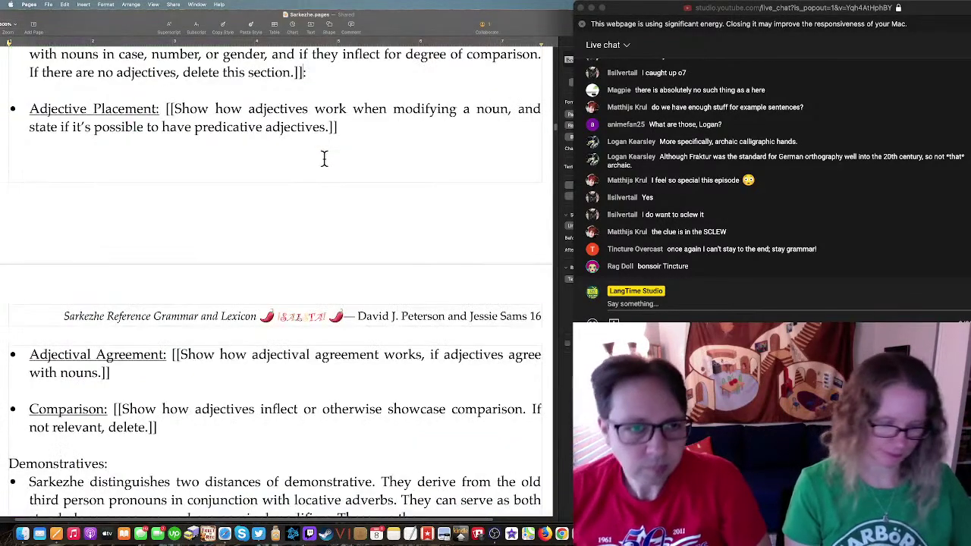
pyautogui.scroll(5, 323, 159)
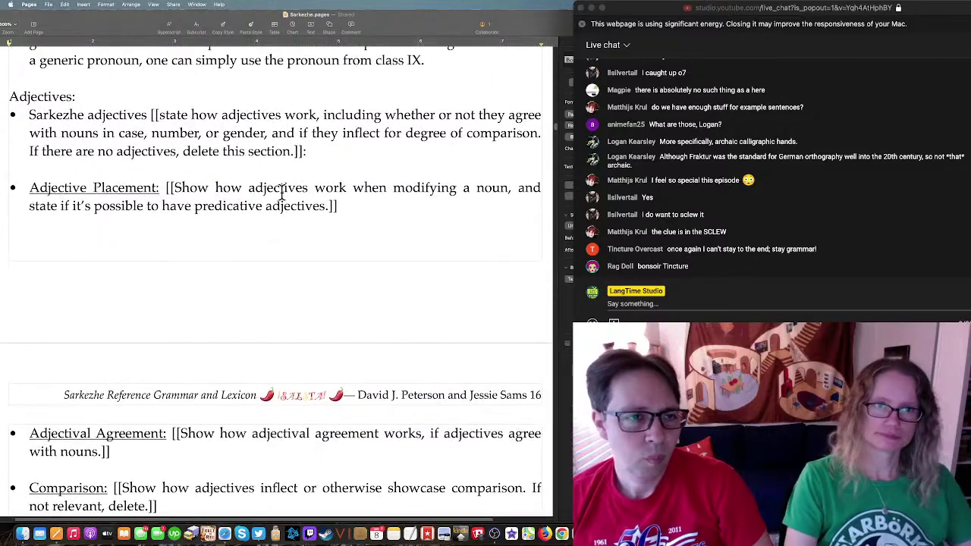
pyautogui.moveTo(308, 169); pyautogui.dragTo(89, 132)
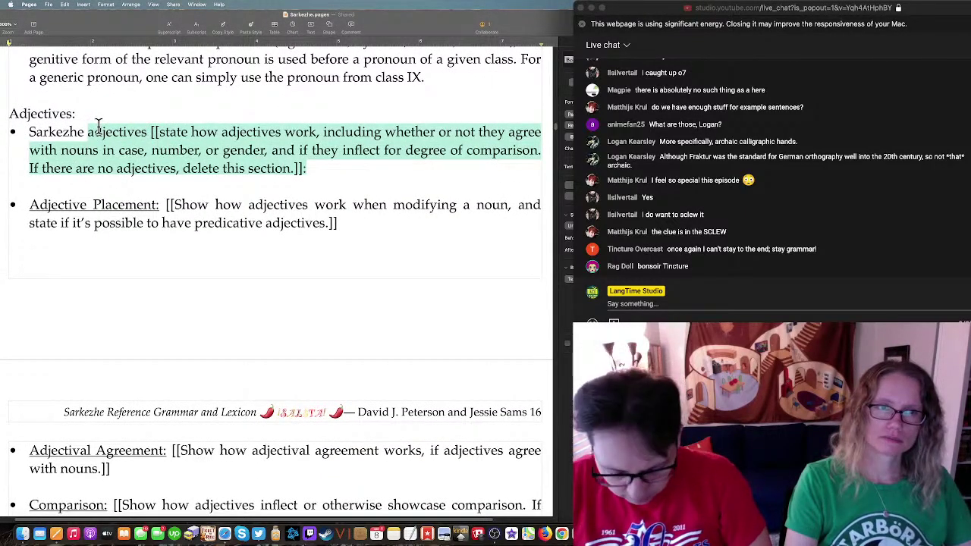
pyautogui.write('has a class of stt')
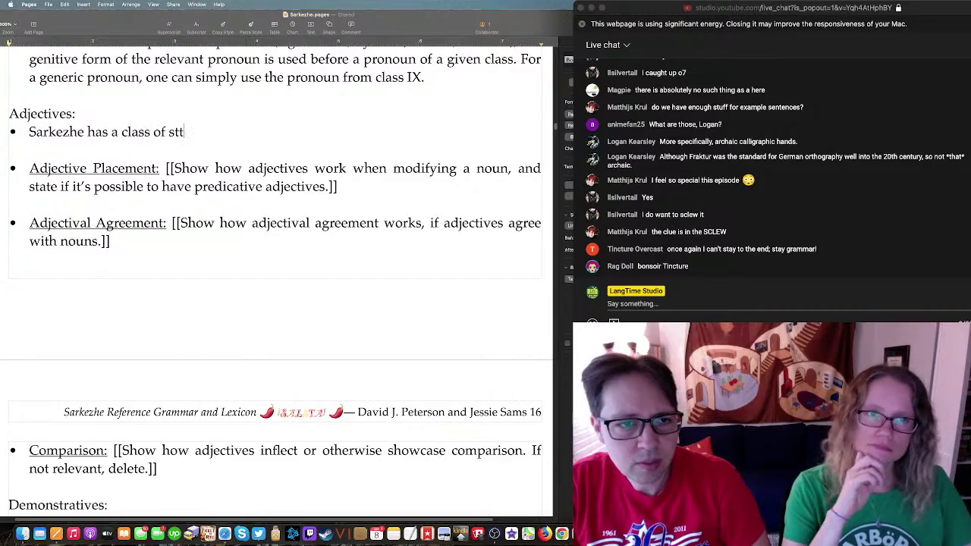
pyautogui.press('BackSpace')
pyautogui.write('ati')
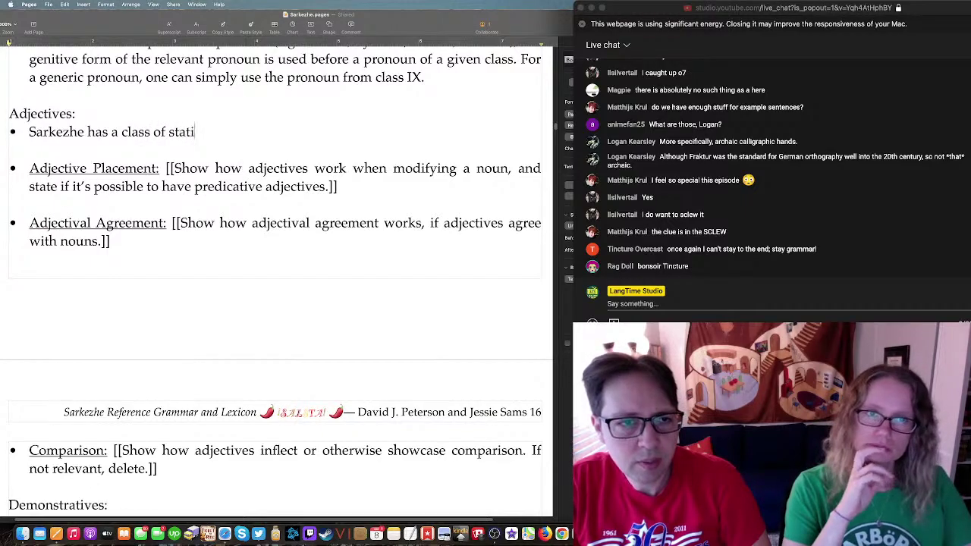
pyautogui.write('ve verbs that perform the u')
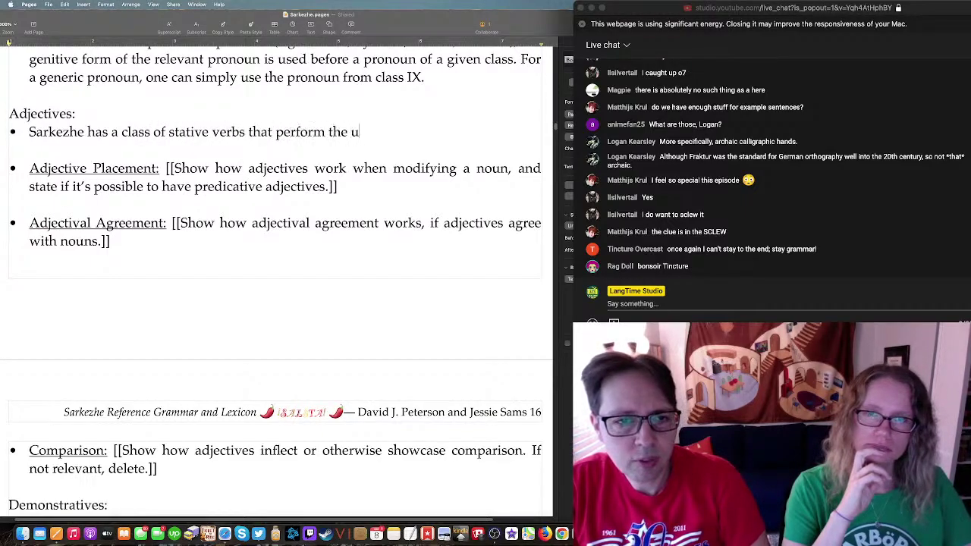
pyautogui.press('BackSpace')
pyautogui.write('fu')
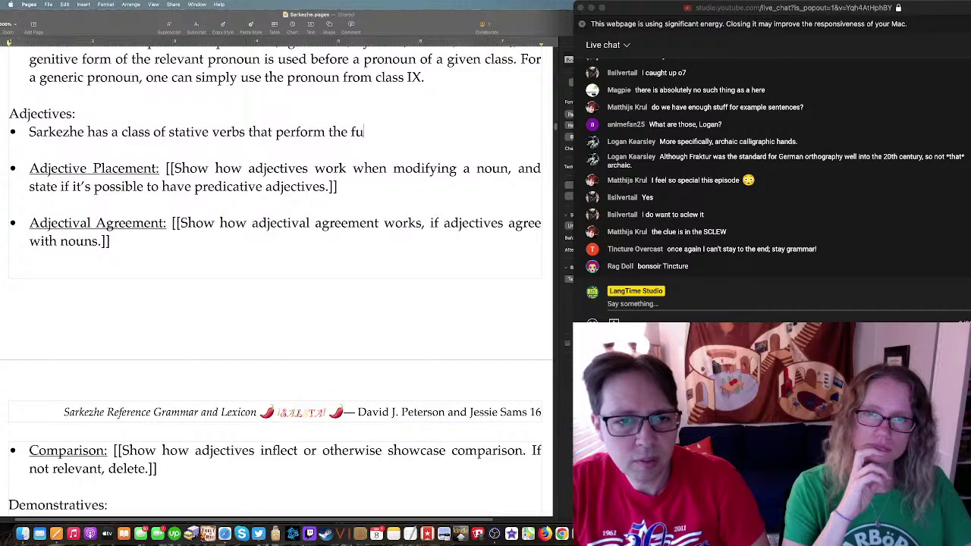
pyautogui.write('nction of predicatival')
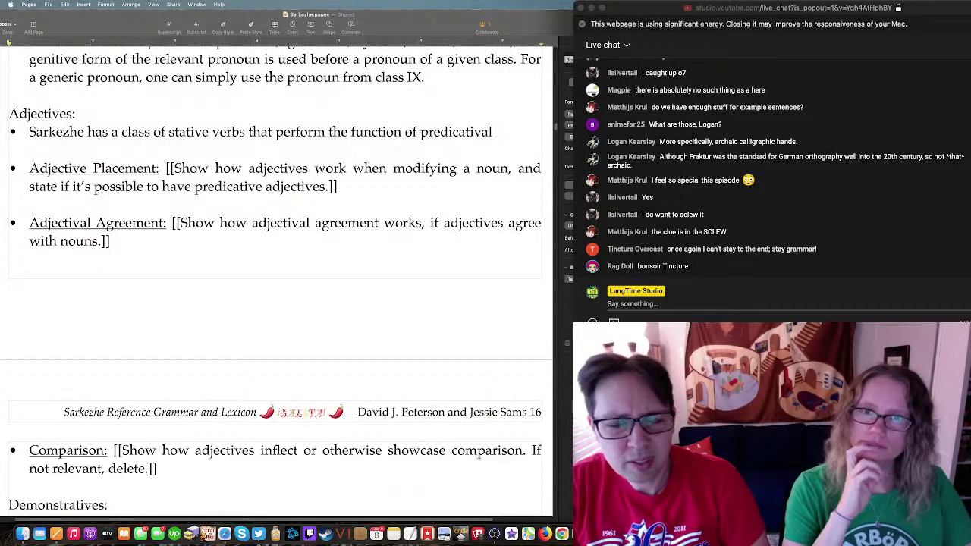
pyautogui.press('BackSpace')
pyautogui.press('BackSpace')
pyautogui.press('BackSpace')
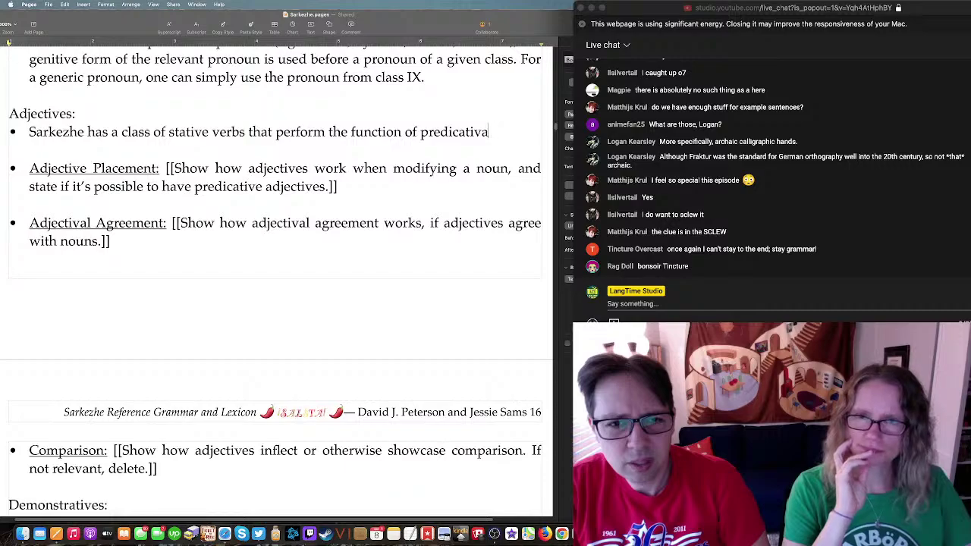
pyautogui.write('e adjectives')
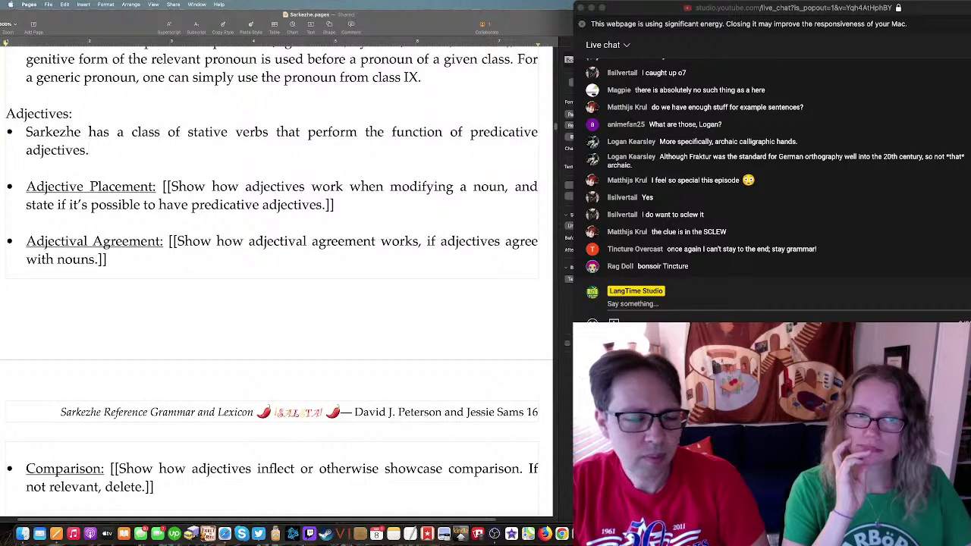
# Step: Reword the first sentence's ending to "adjectival predicates" and begin a second sentence: "They are intransitive, by default, but"
pyautogui.write('. They a')
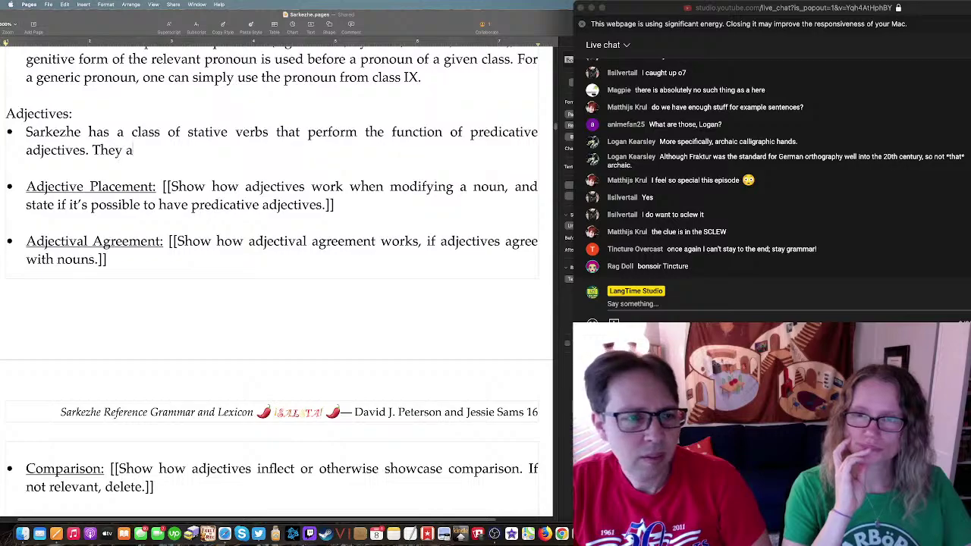
pyautogui.write('re intransiti')
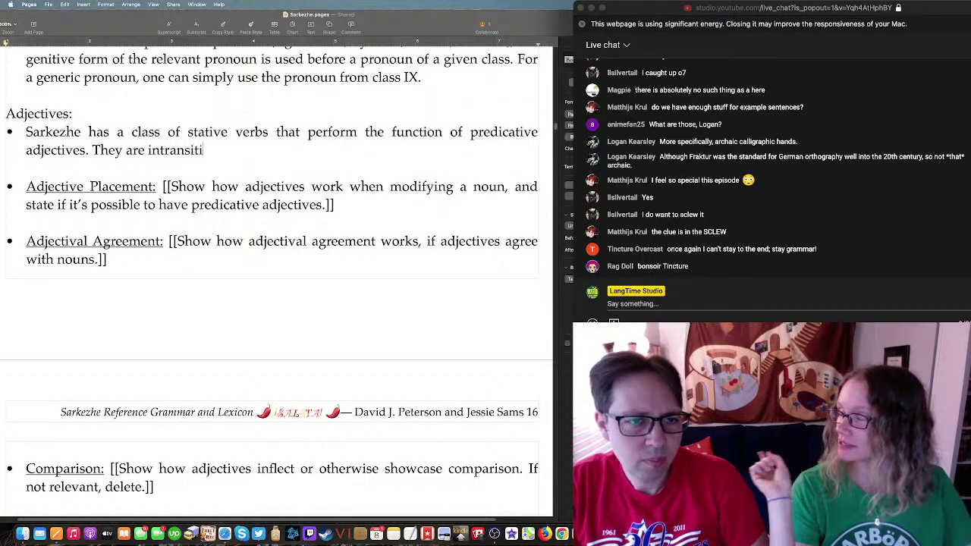
pyautogui.write('ve, by default, and')
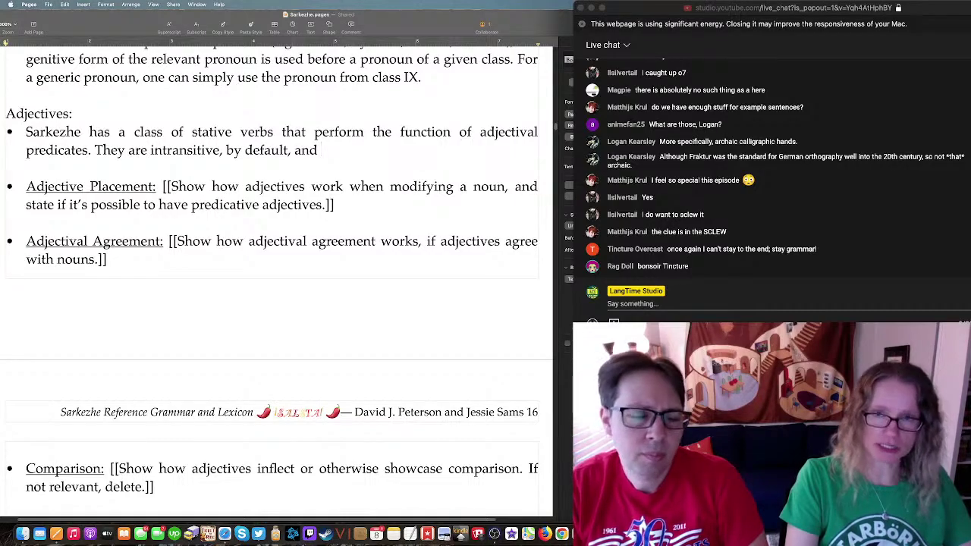
pyautogui.press('BackSpace')
pyautogui.press('BackSpace')
pyautogui.press('BackSpace')
pyautogui.write('but ')
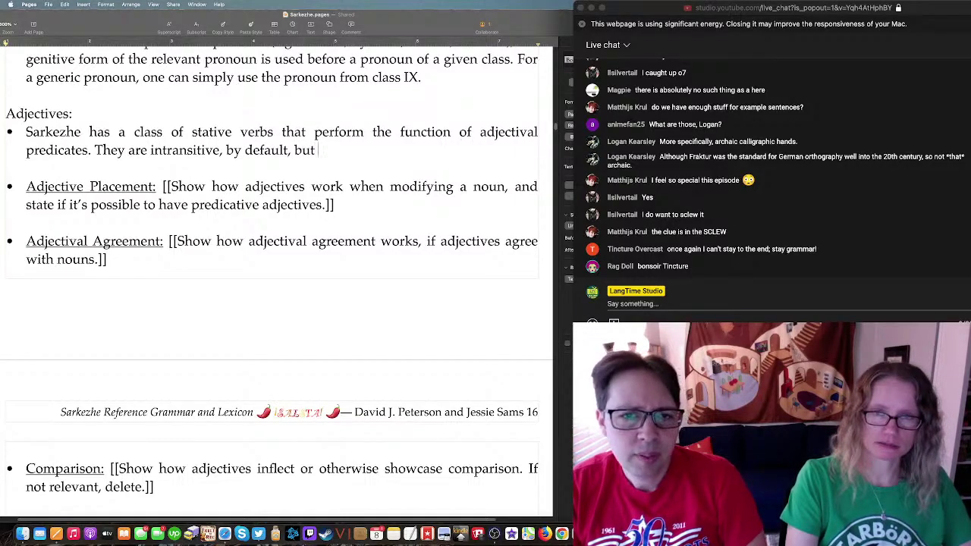
pyautogui.write('can h')
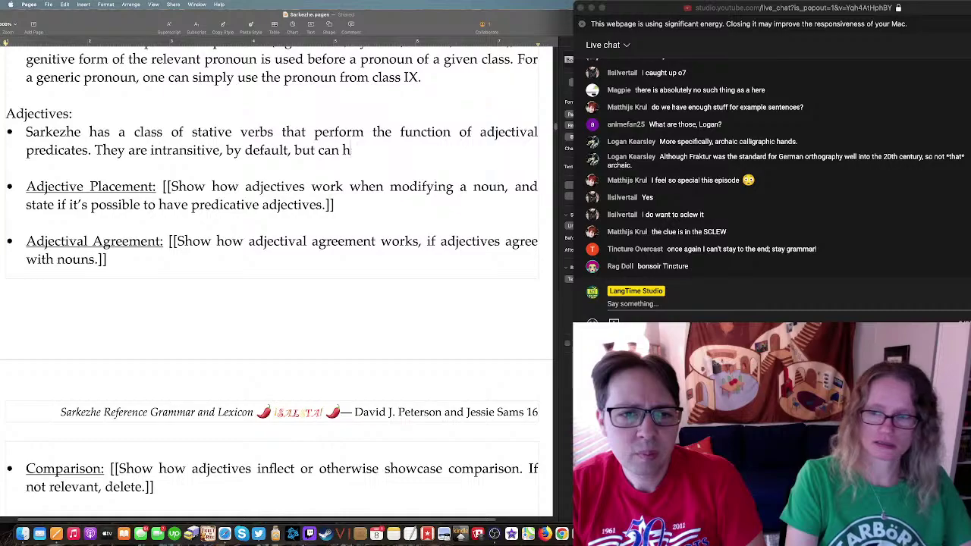
pyautogui.press('BackSpace')
pyautogui.write('display a')
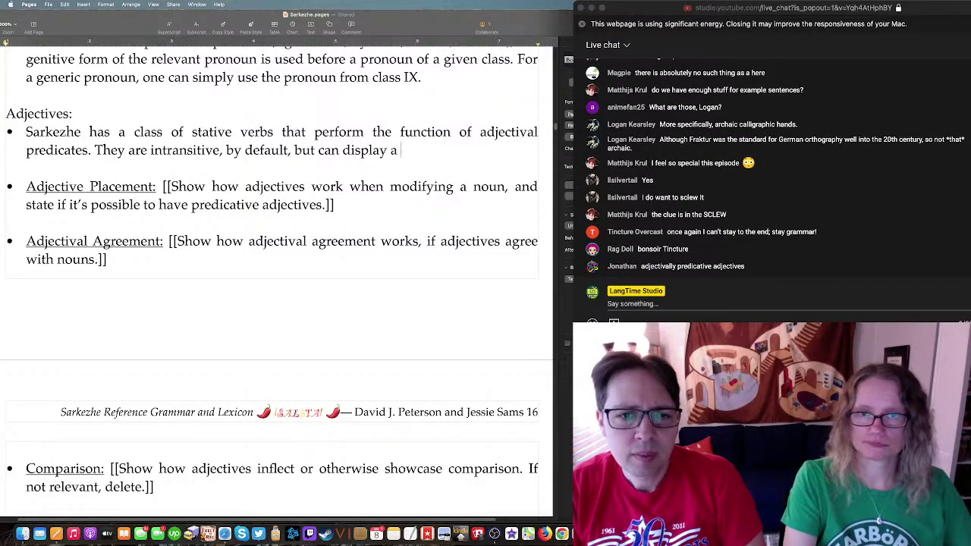
pyautogui.press('BackSpace')
pyautogui.press('BackSpace')
pyautogui.press('BackSpace')
pyautogui.press('BackSpace')
pyautogui.press('BackSpace')
pyautogui.press('BackSpace')
pyautogui.press('BackSpace')
pyautogui.press('BackSpace')
pyautogui.press('BackSpace')
pyautogui.press('BackSpace')
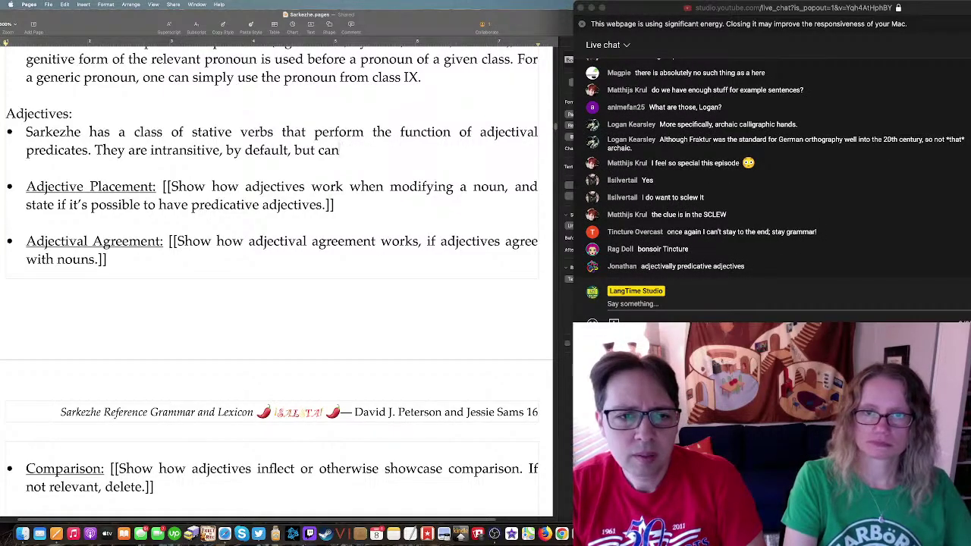
pyautogui.press('BackSpace')
pyautogui.press('BackSpace')
pyautogui.press('BackSpace')
pyautogui.press('BackSpace')
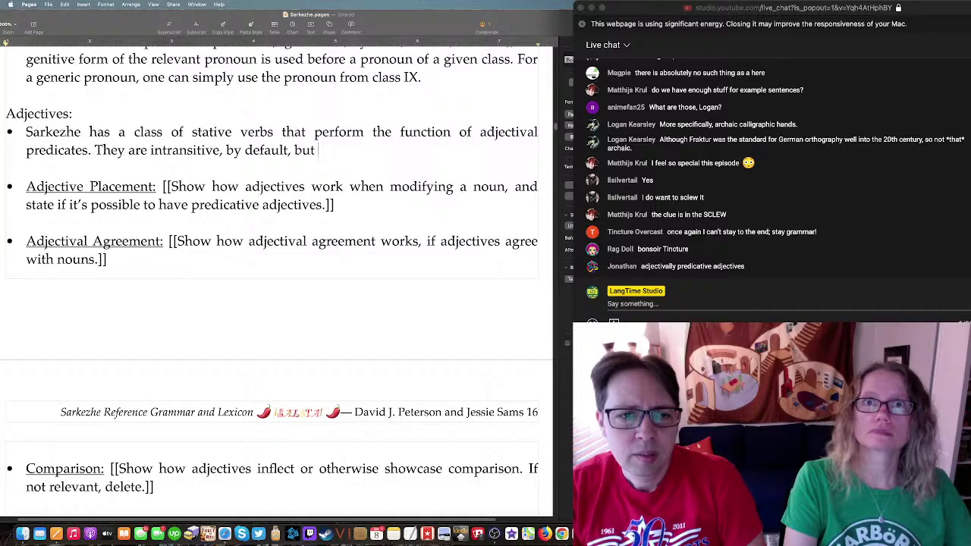
# Step: Complete the second sentence of the Adjectives introduction with "do make a telicity distinction."
pyautogui.write('do make a')
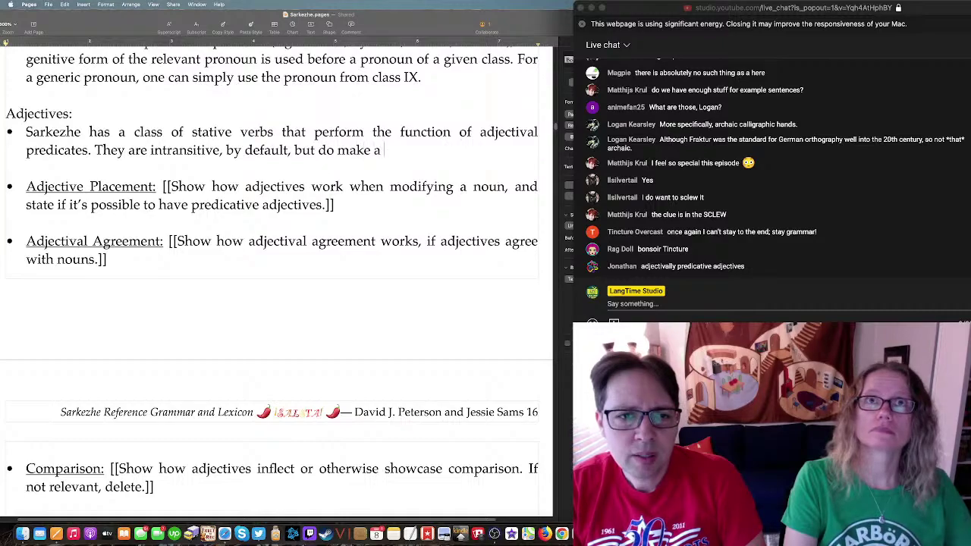
pyautogui.write(' telicity distinction')
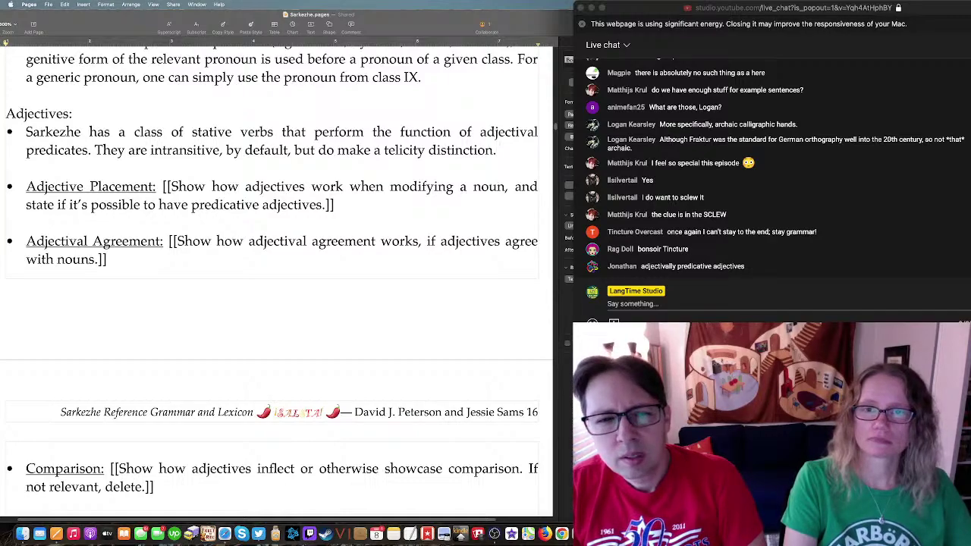
pyautogui.write('. The atelic')
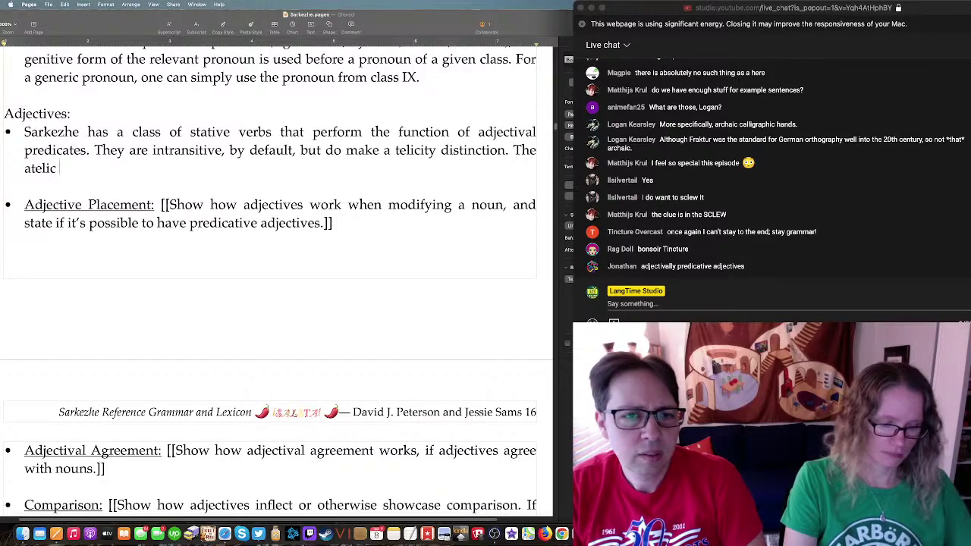
pyautogui.press('BackSpace')
pyautogui.press('BackSpace')
pyautogui.press('BackSpace')
pyautogui.press('BackSpace')
pyautogui.press('BackSpace')
pyautogui.press('BackSpace')
pyautogui.press('BackSpace')
pyautogui.press('BackSpace')
pyautogui.press('BackSpace')
pyautogui.press('BackSpace')
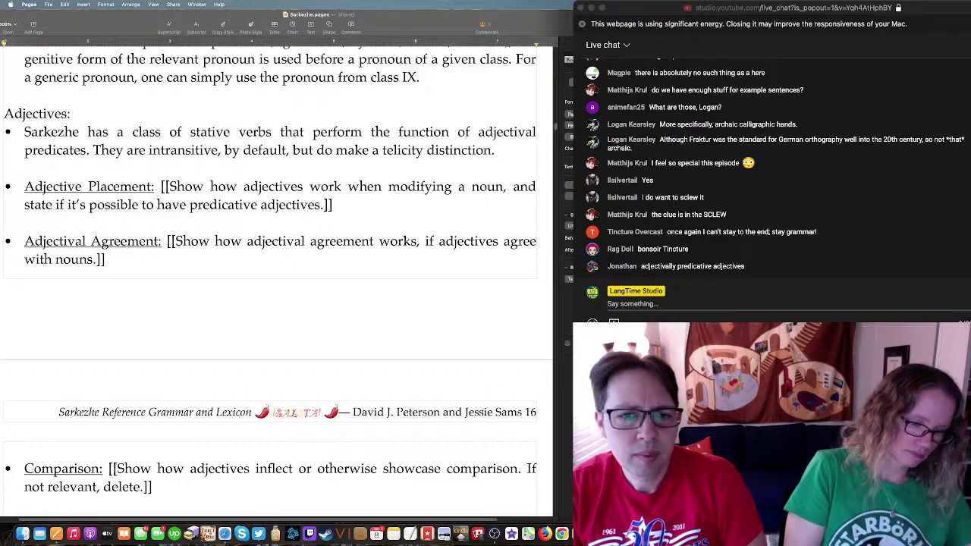
pyautogui.write('Ad')
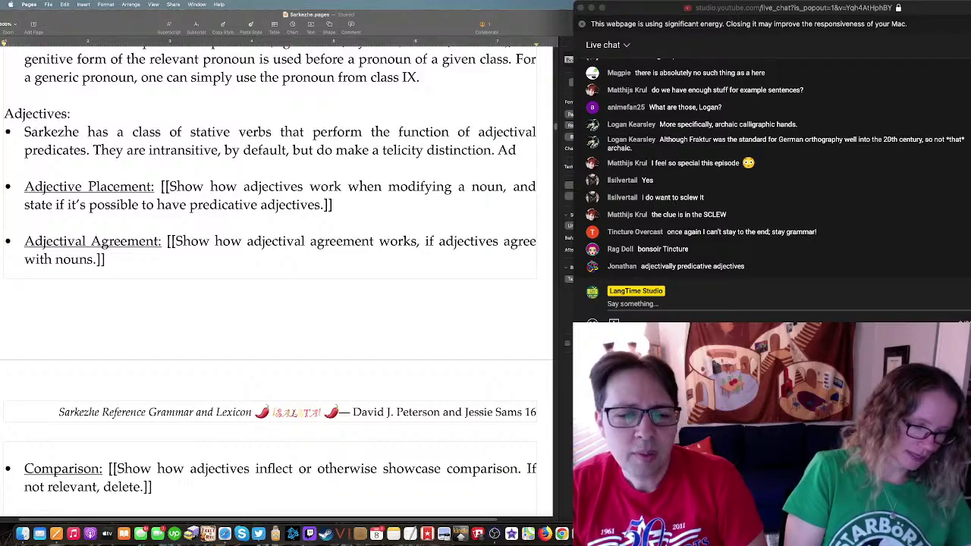
pyautogui.press('BackSpace')
pyautogui.press('BackSpace')
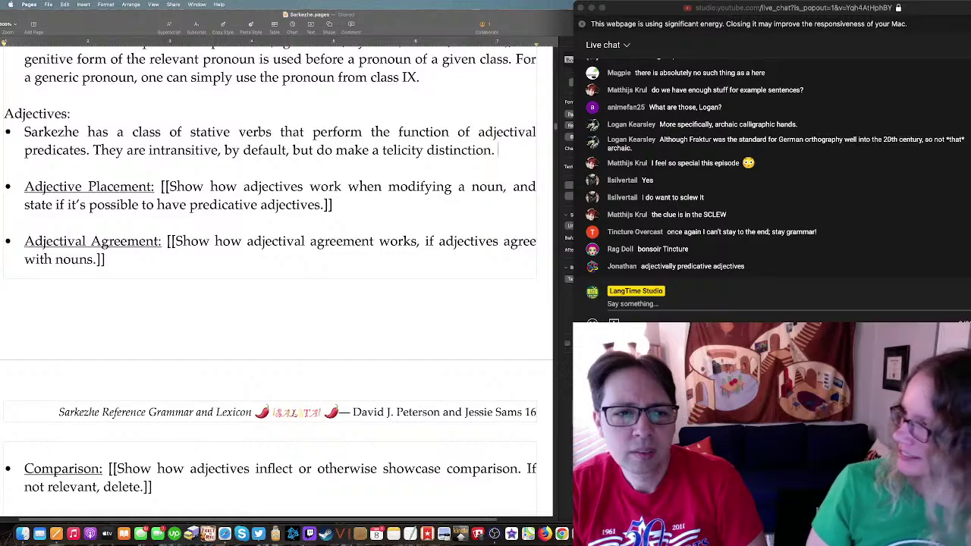
# Step: Add the sentence "Adjectival stative verbs, by default, will take atelic morphology" to the Adjectives introduction
pyautogui.write('Adje')
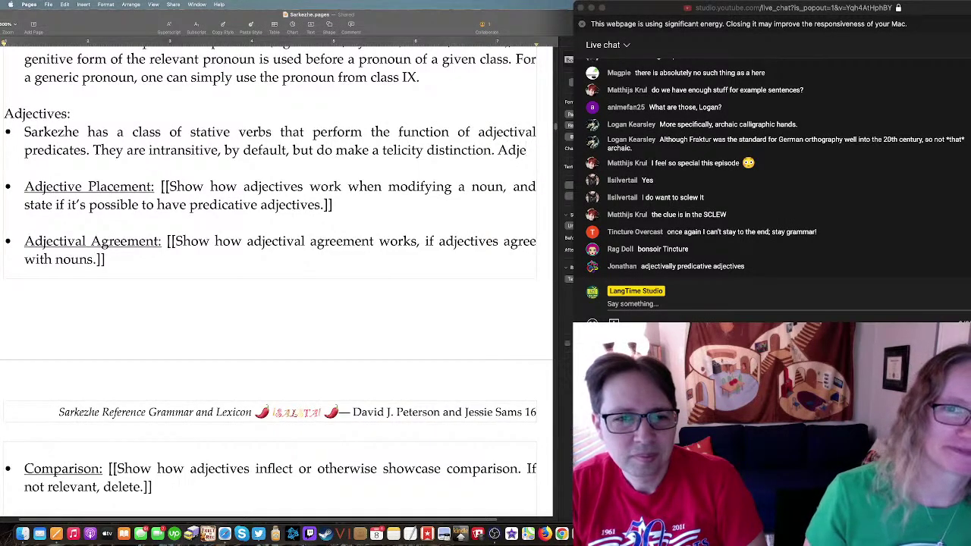
pyautogui.write('ctival s')
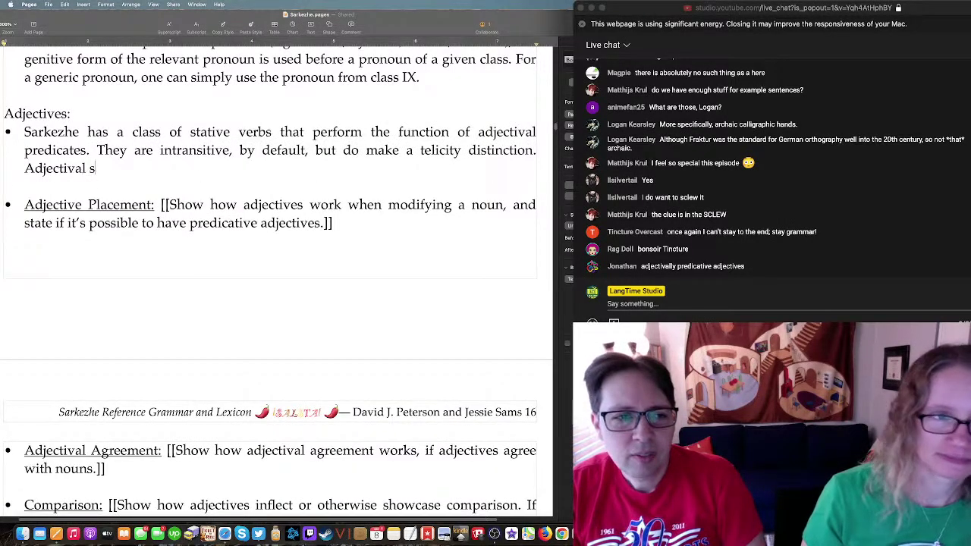
pyautogui.write('tative verb')
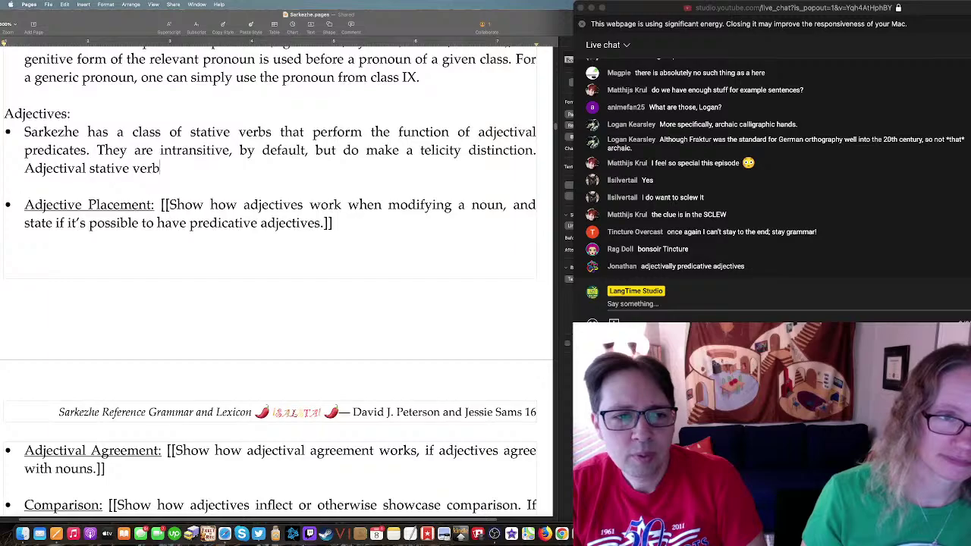
pyautogui.write('s, by default')
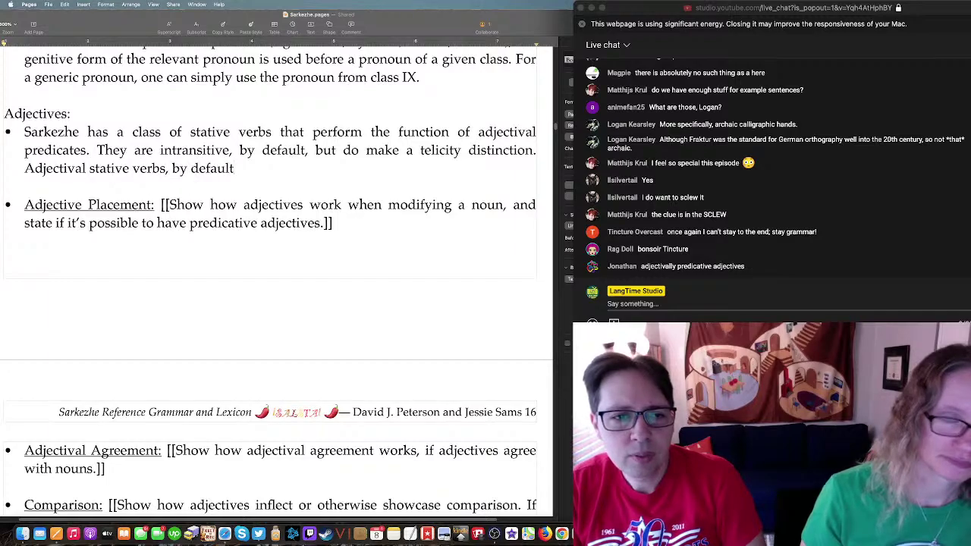
pyautogui.write(', will tak')
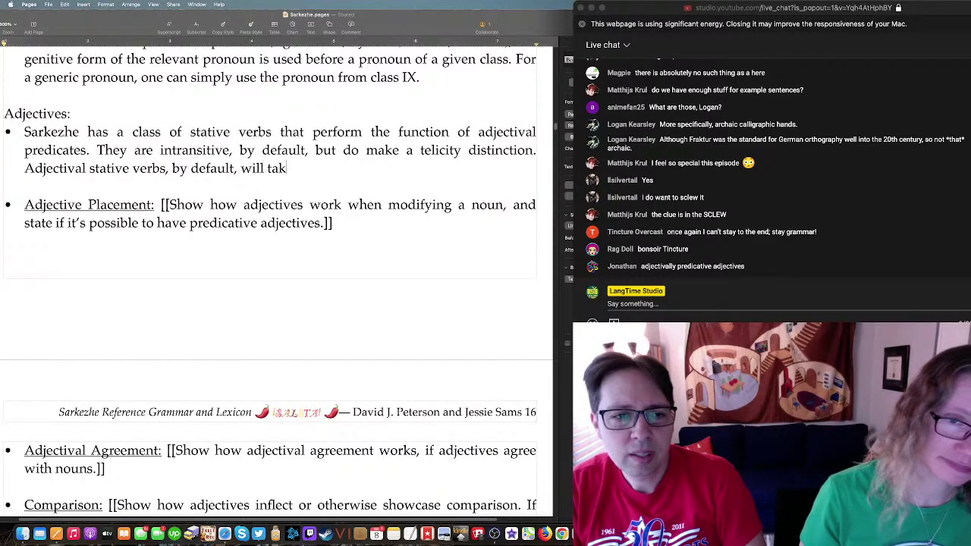
pyautogui.write('e atelic morphology')
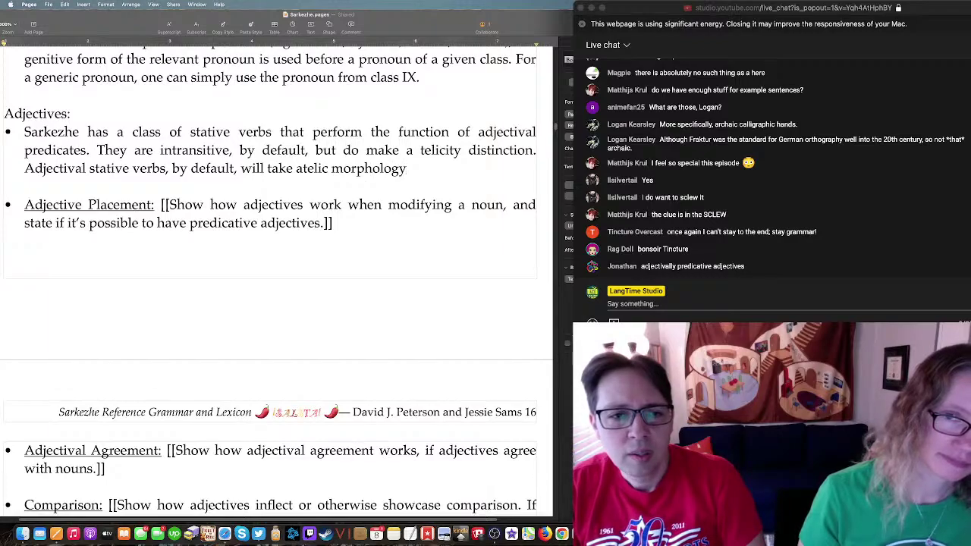
# Step: Continue the Adjectives introduction with "This is the basic method of describing any object."
pyautogui.write('. This is the basdi')
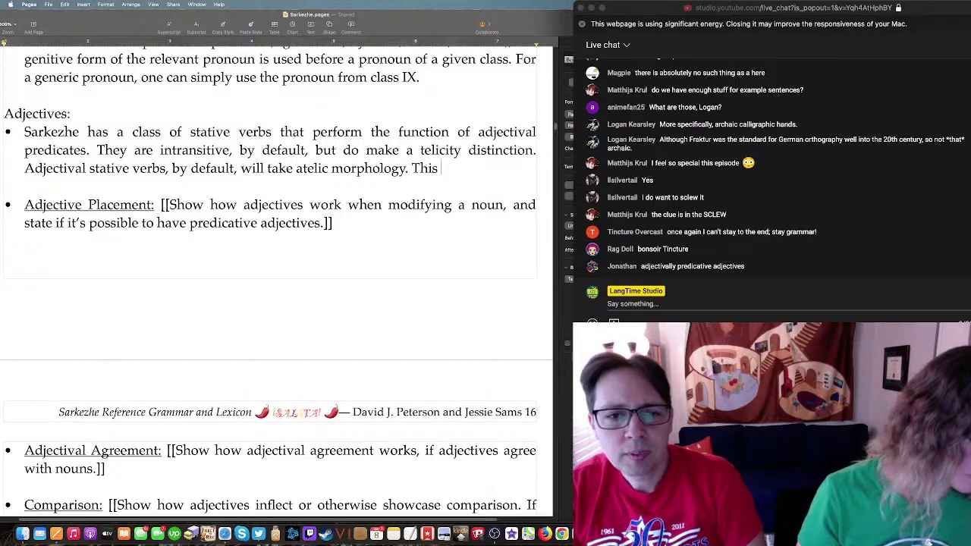
pyautogui.press('BackSpace')
pyautogui.press('BackSpace')
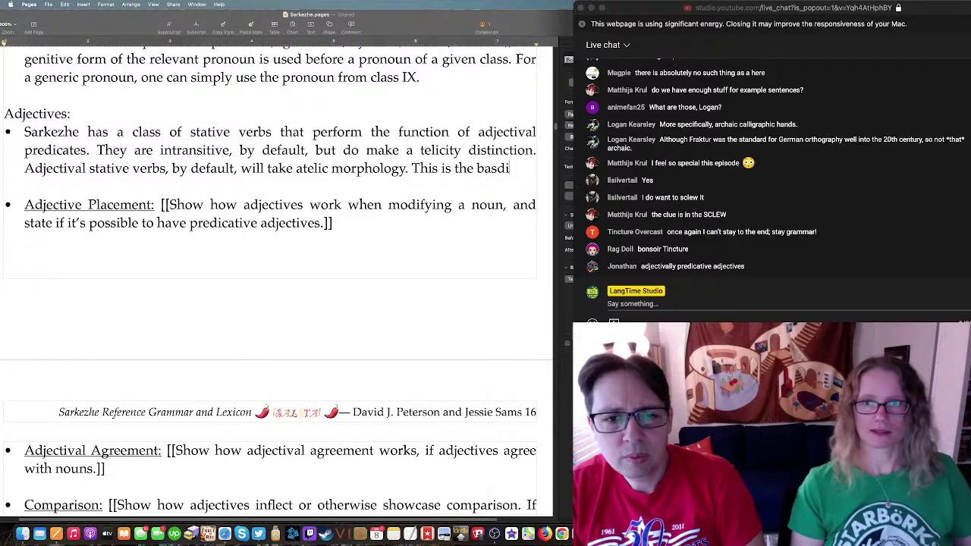
pyautogui.write('ic form, fo')
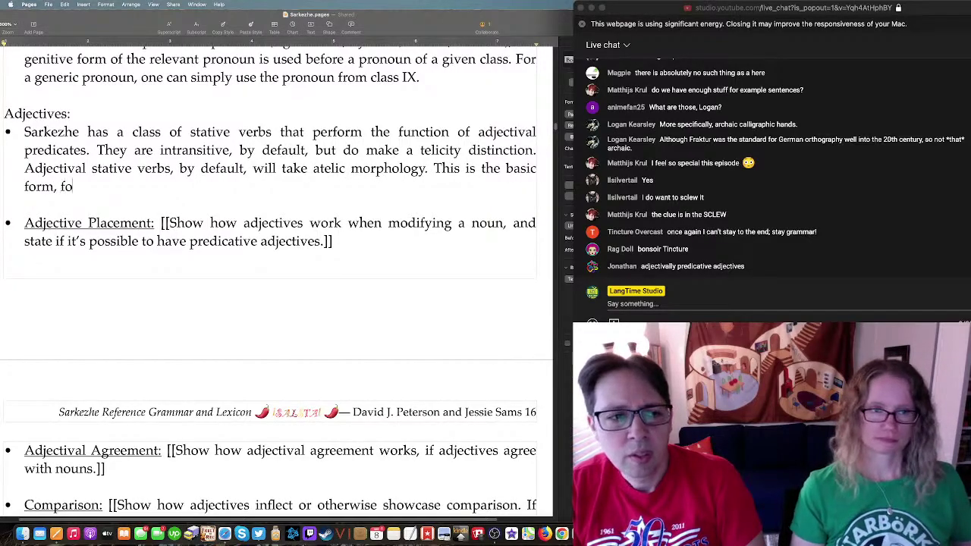
pyautogui.press('BackSpace')
pyautogui.press('BackSpace')
pyautogui.press('BackSpace')
pyautogui.press('BackSpace')
pyautogui.press('BackSpace')
pyautogui.press('BackSpace')
pyautogui.press('BackSpace')
pyautogui.press('BackSpace')
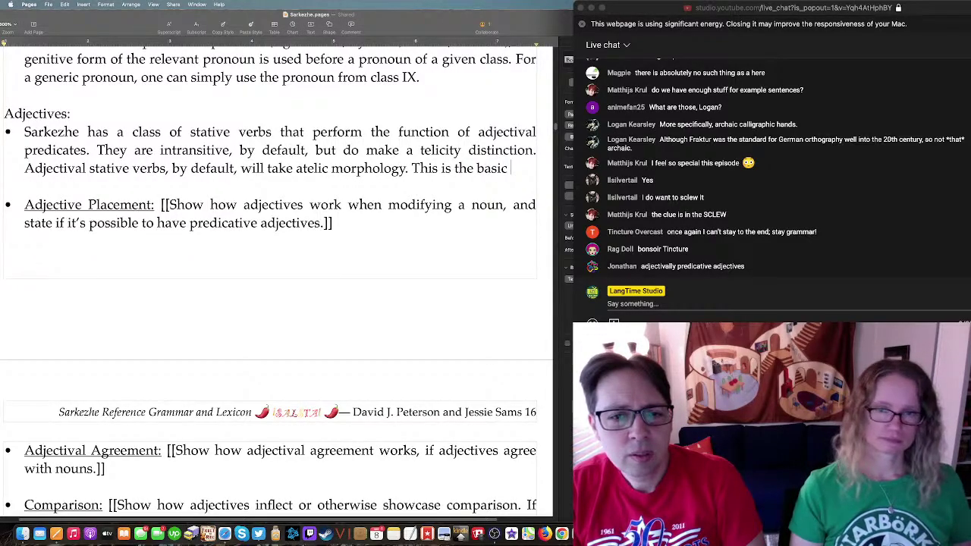
pyautogui.write('method of descri')
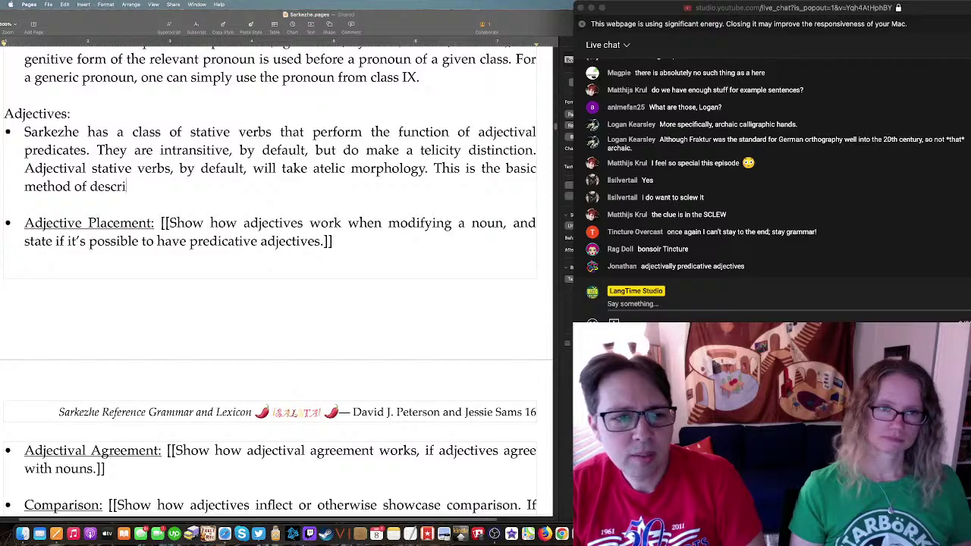
pyautogui.write('bing any ob')
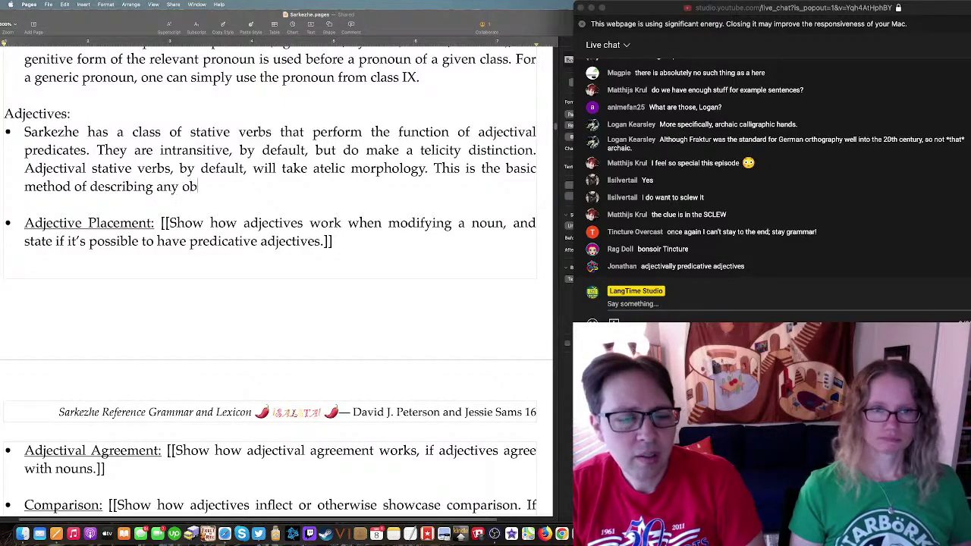
pyautogui.write('ject.')
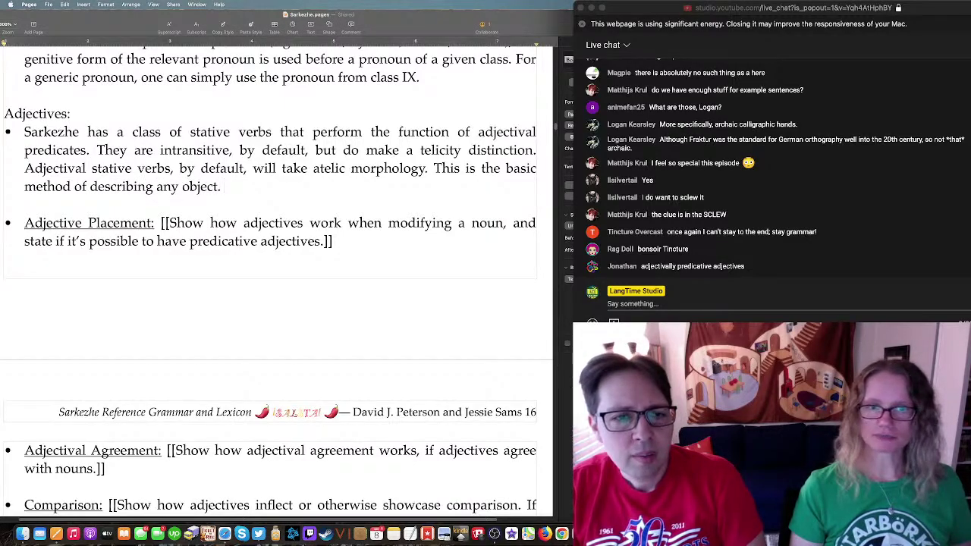
# Step: Begin the next sentence of the Adjectives introduction with "Telic morphology can be used"
pyautogui.write(' The')
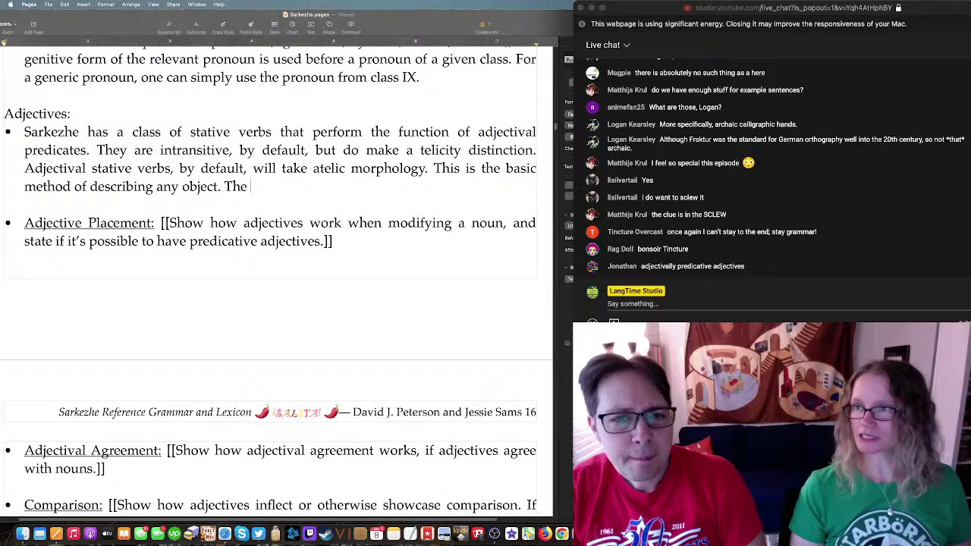
pyautogui.press('BackSpace')
pyautogui.press('BackSpace')
pyautogui.press('BackSpace')
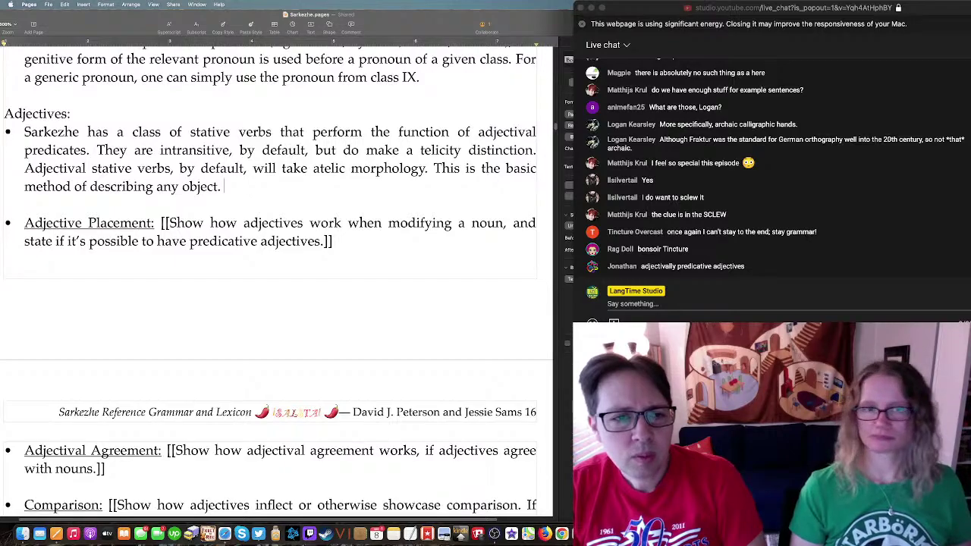
pyautogui.write('Telic morhpology:')
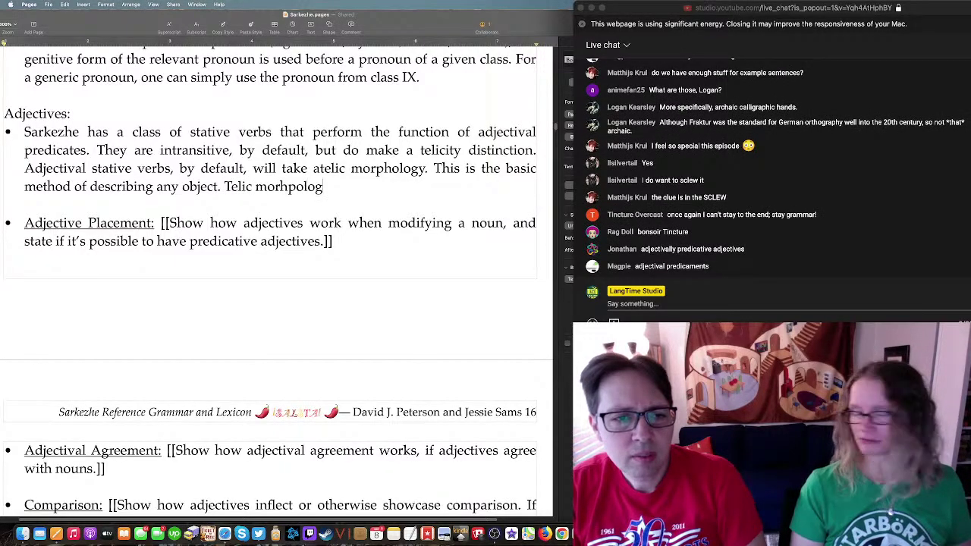
pyautogui.press('BackSpace')
pyautogui.press('BackSpace')
pyautogui.press('BackSpace')
pyautogui.press('BackSpace')
pyautogui.press('BackSpace')
pyautogui.press('BackSpace')
pyautogui.press('BackSpace')
pyautogui.press('BackSpace')
pyautogui.press('BackSpace')
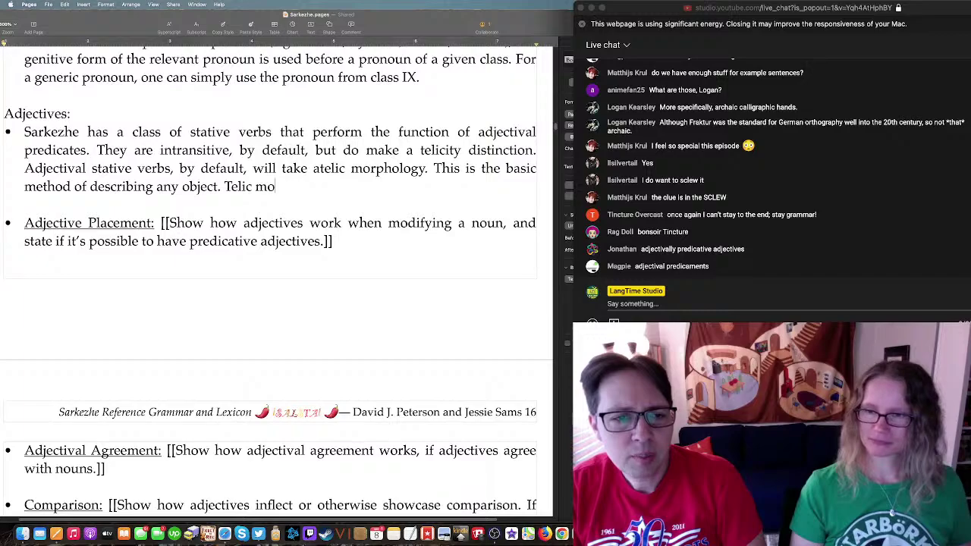
pyautogui.write('rpohol')
pyautogui.press('BackSpace')
pyautogui.press('BackSpace')
pyautogui.press('BackSpace')
pyautogui.press('BackSpace')
pyautogui.write('hol')
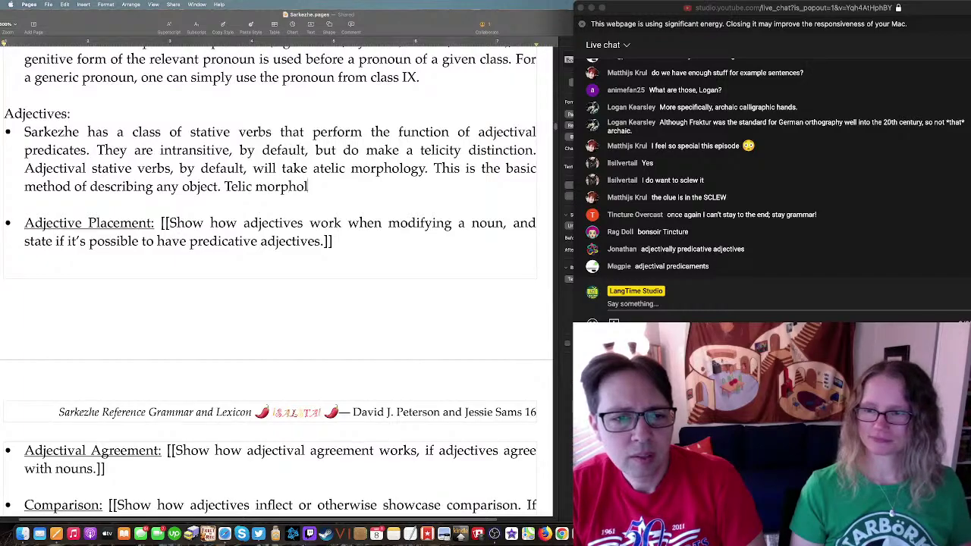
pyautogui.write('ogy can be used')
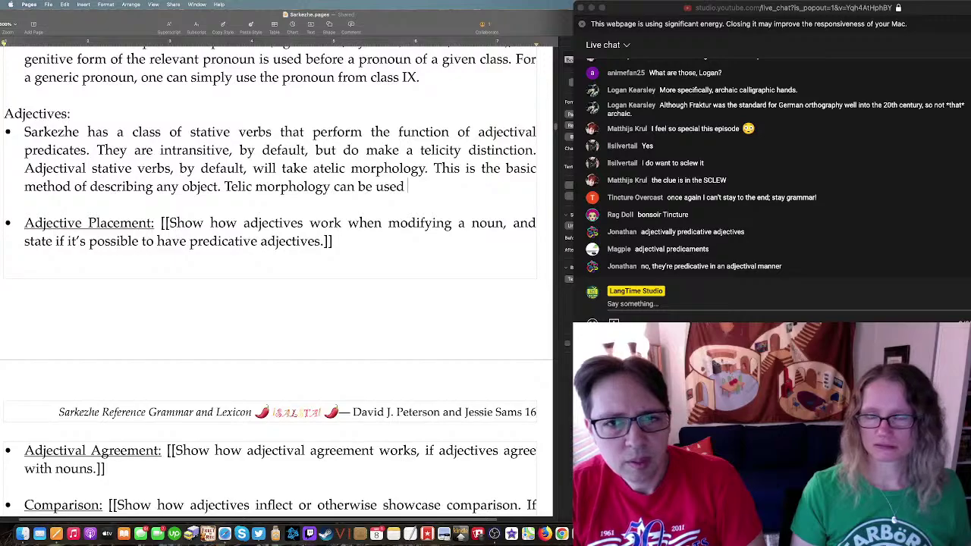
# Step: Complete the telic morphology sentence with "to indicate a temporary state or past state for whatever adjective is being used."
pyautogui.write('to indicate a ')
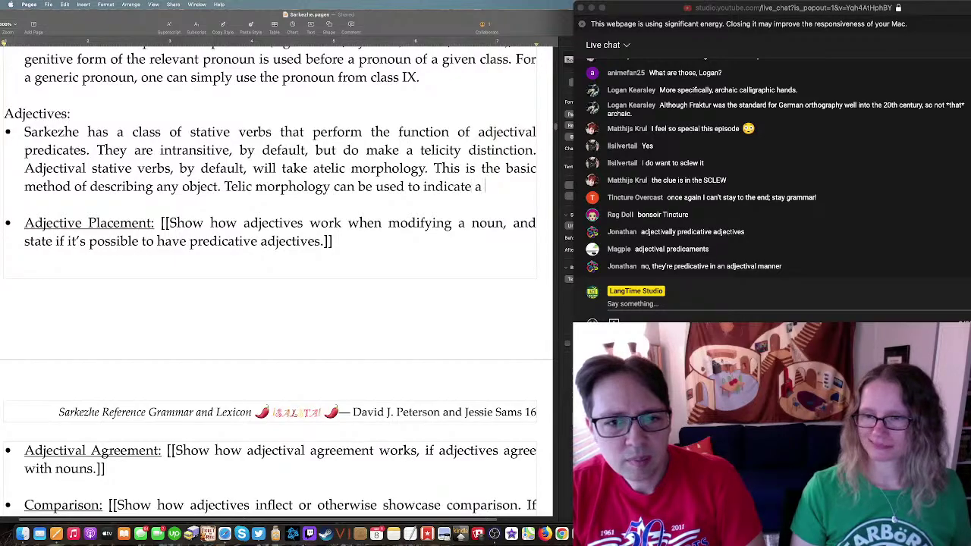
pyautogui.write('temporary ')
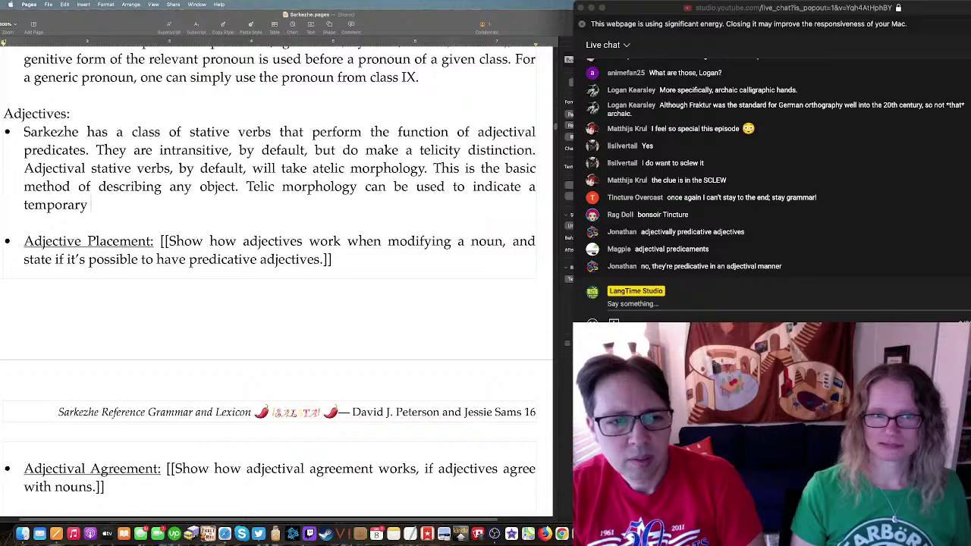
pyautogui.write('state or past ')
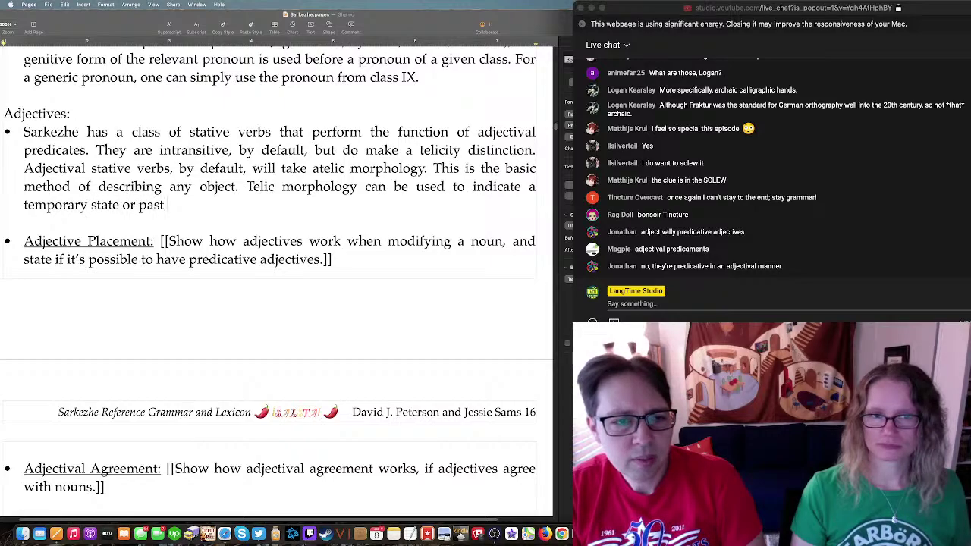
pyautogui.write('state')
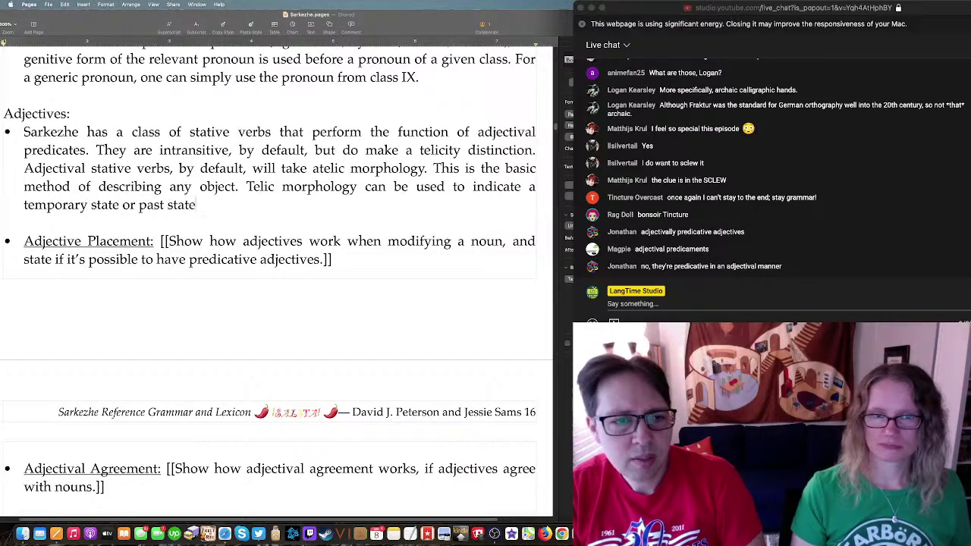
pyautogui.write('. A')
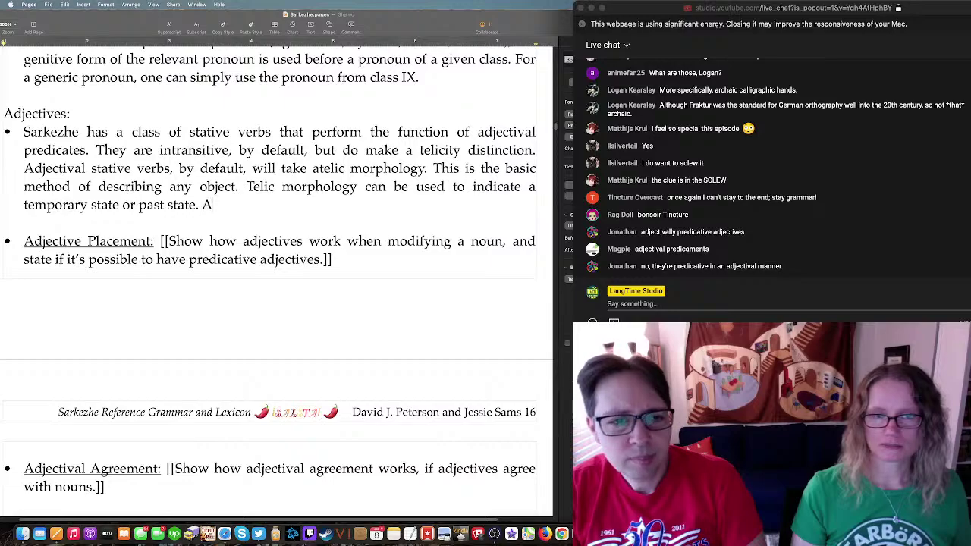
pyautogui.press('BackSpace')
pyautogui.write('for whatever adjective')
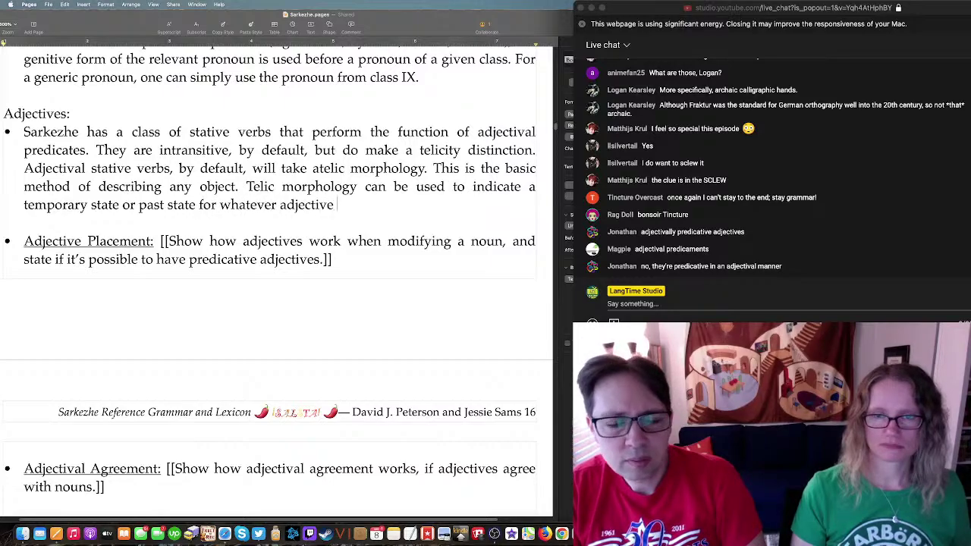
pyautogui.write(' is being used.')
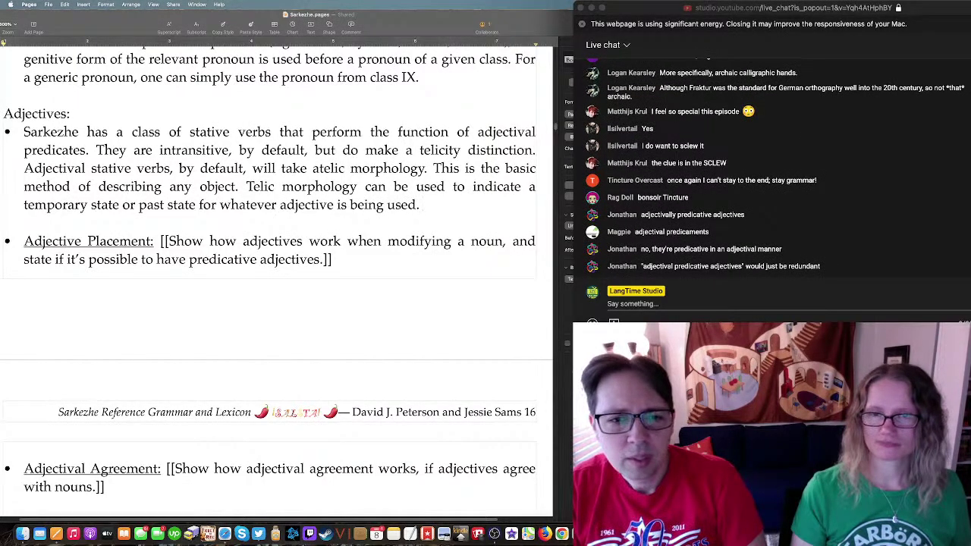
# Step: End the Adjectives introduction with the lead-in "These examples will make it much, much clearer:"
pyautogui.write(' These examp')
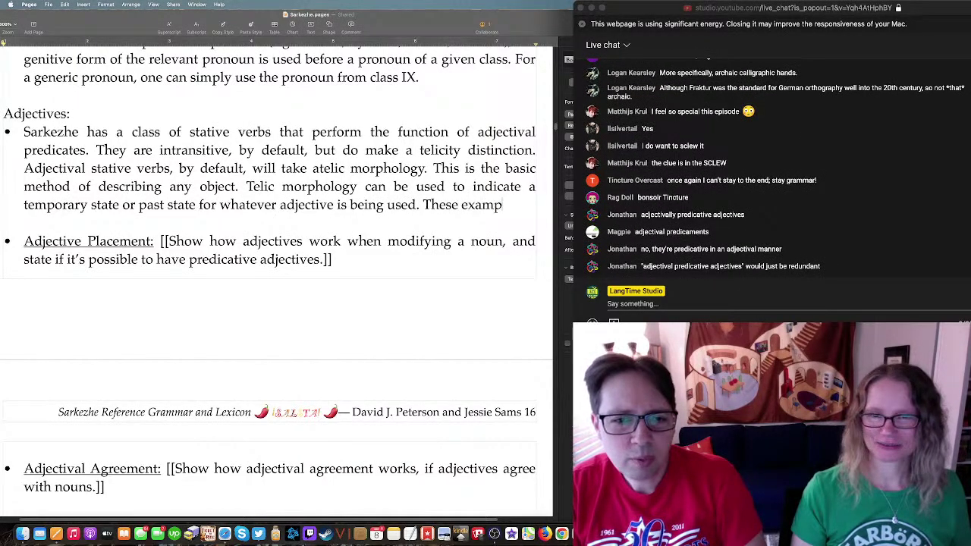
pyautogui.write('les will make it much, much')
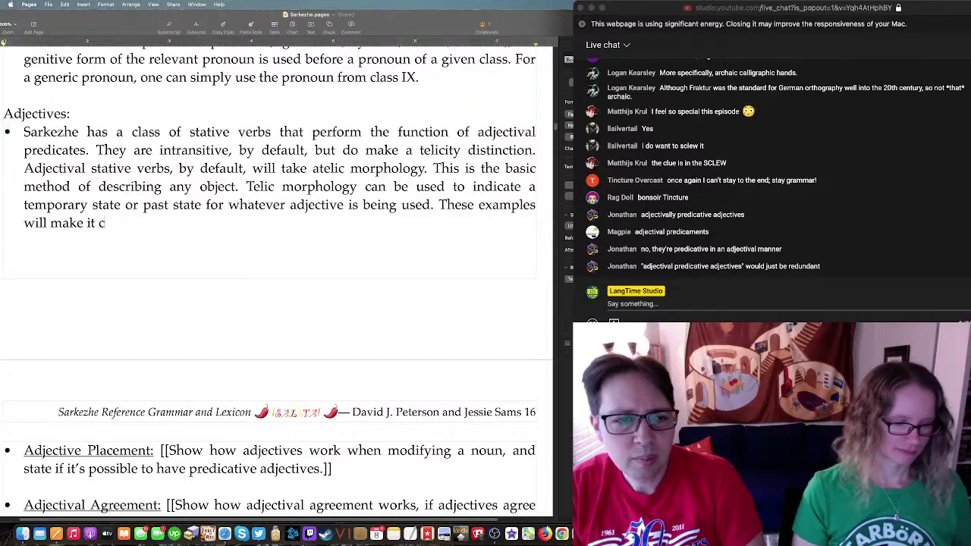
pyautogui.write(' clearer:')
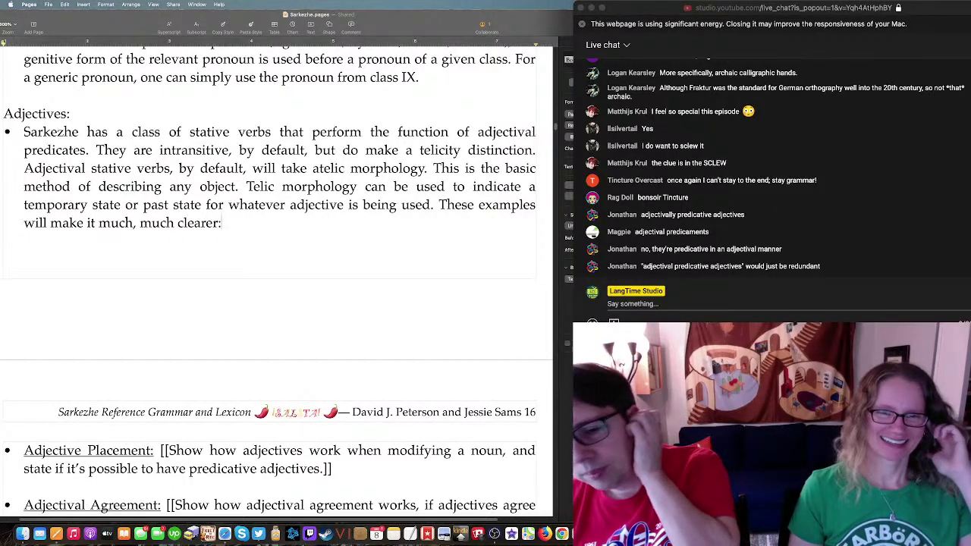
# Step: Copy the start of the "sithi" example line from the possession section and paste it below the Adjectives introduction
pyautogui.scroll(2, 337, 176)
pyautogui.scroll(8, 337, 176)
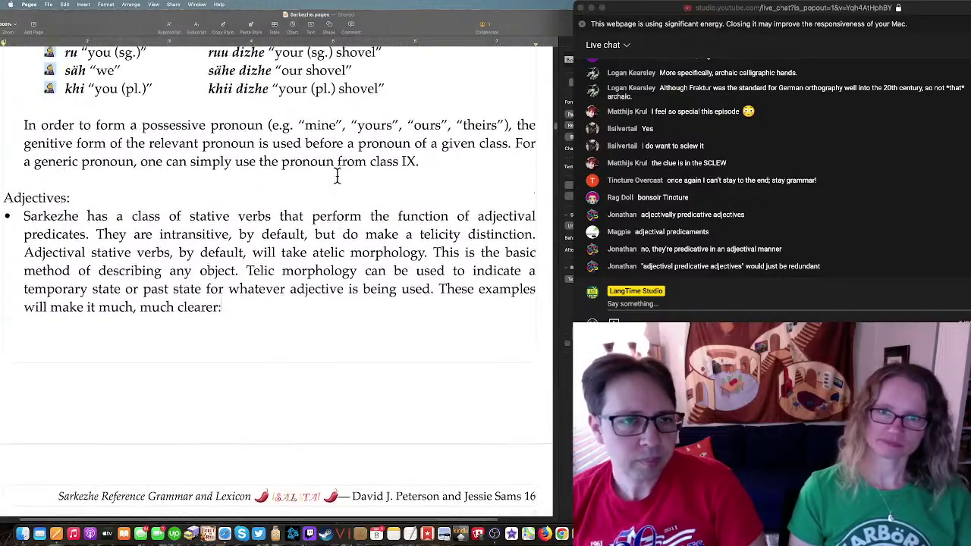
pyautogui.scroll(6, 336, 176)
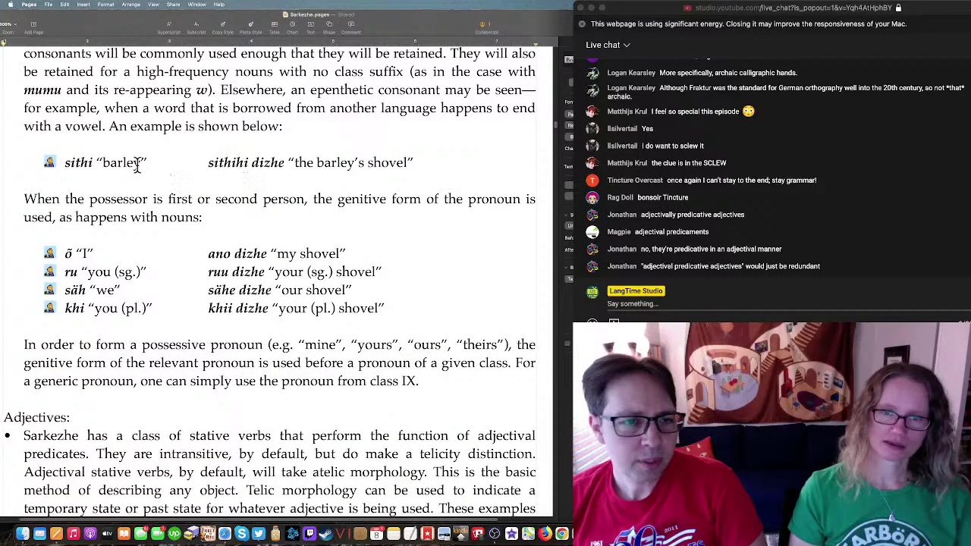
pyautogui.doubleClick(79, 163)
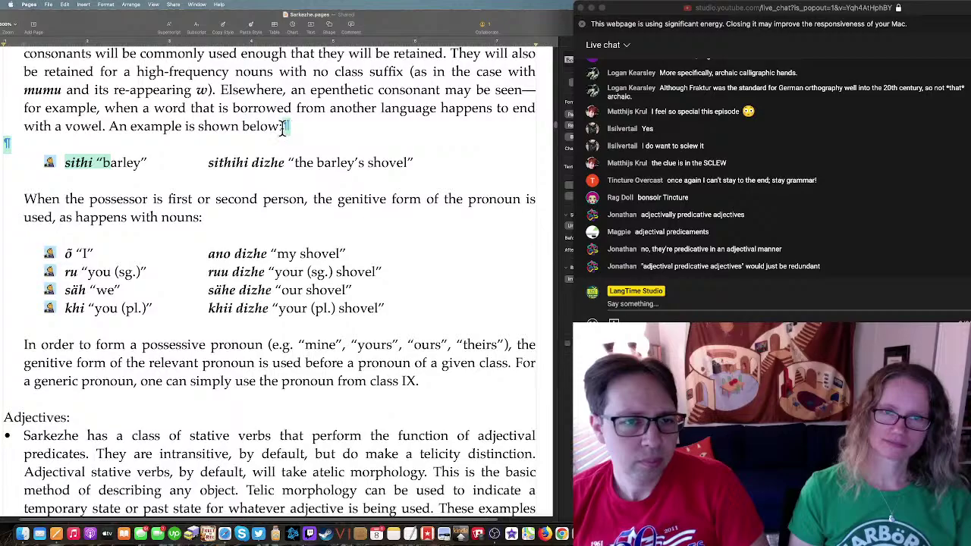
pyautogui.scroll(-20, 301, 238)
pyautogui.scroll(10, 300, 238)
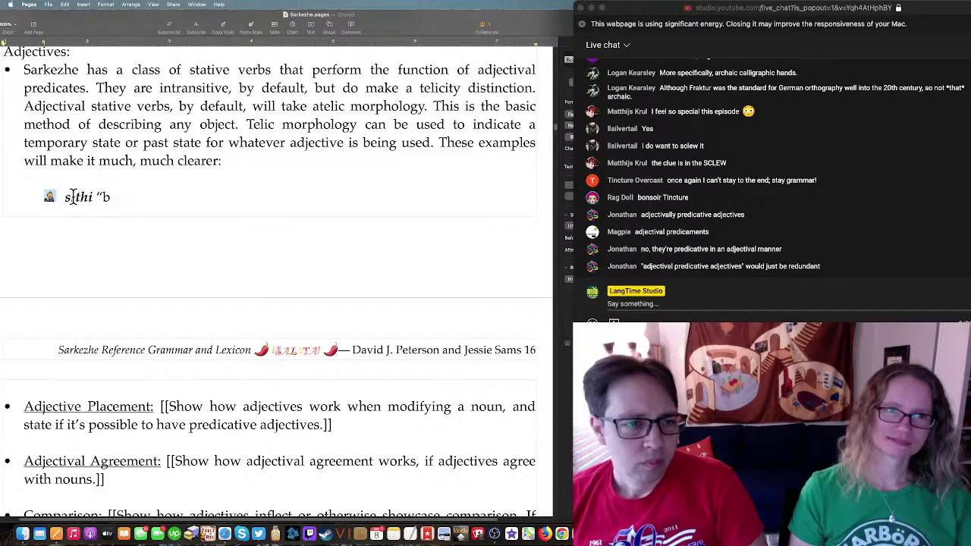
# Step: Turn the pasted line into the first adjective example, reading "Sithi saraakh." with the translation "Barley is rough."
pyautogui.moveTo(66, 197); pyautogui.dragTo(73, 197)
pyautogui.write('Sithi')
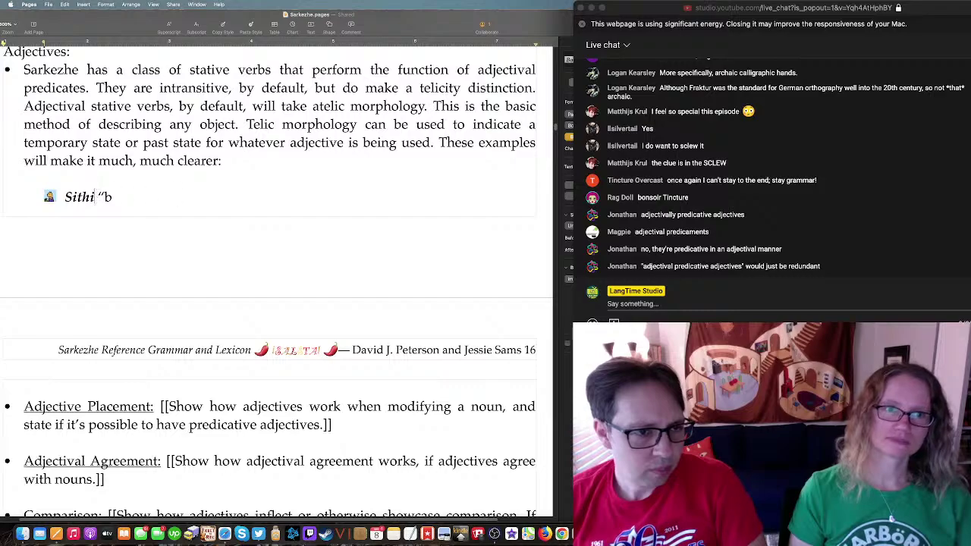
pyautogui.write(' sar')
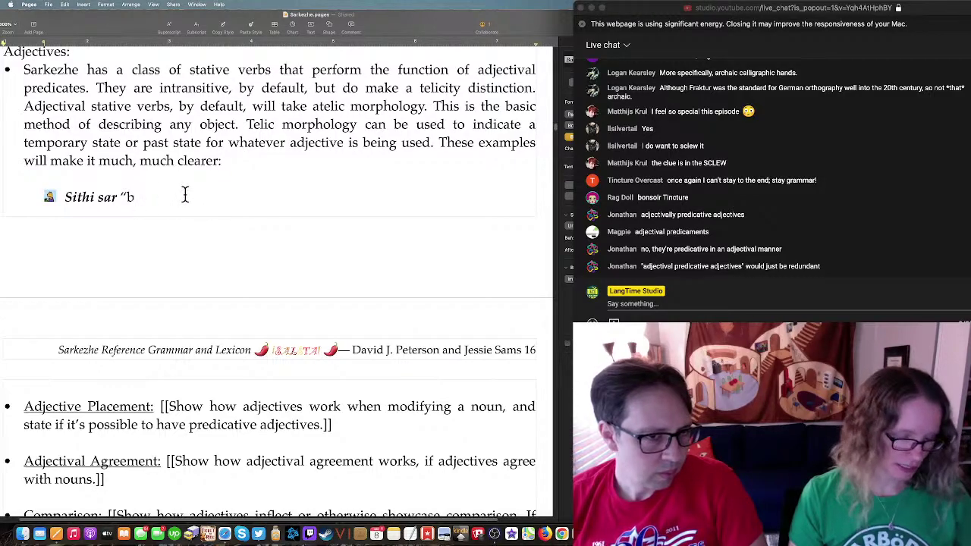
pyautogui.write('aakh')
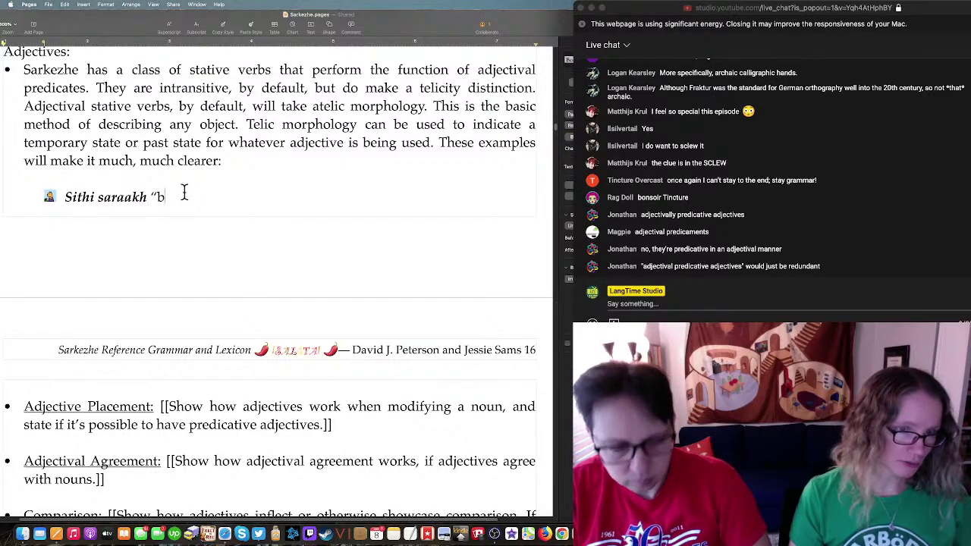
pyautogui.press('BackSpace')
pyautogui.write('Barley is rough."')
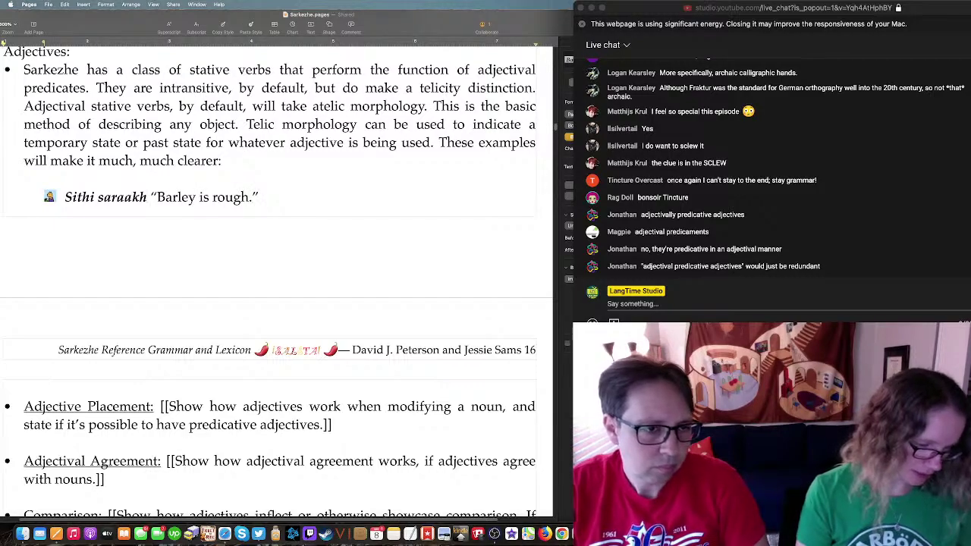
pyautogui.write('.')
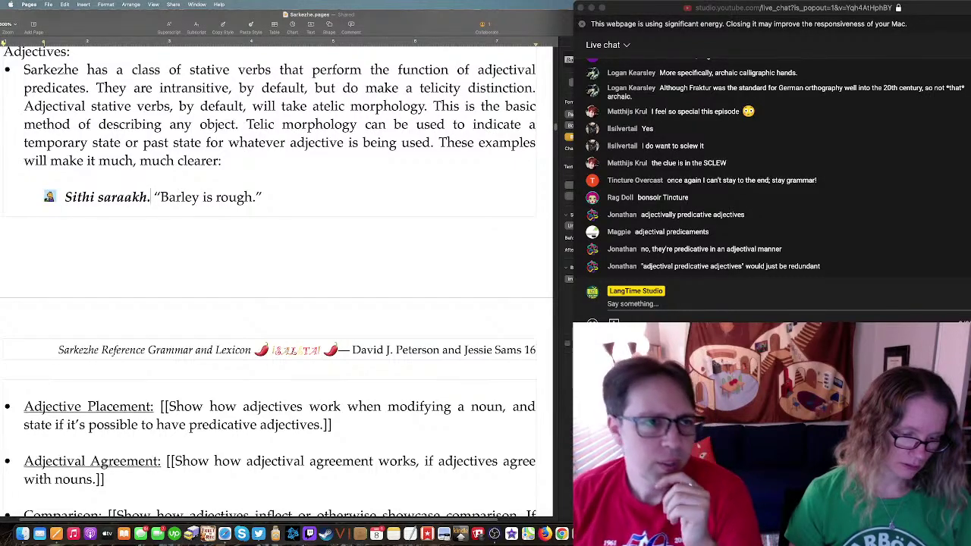
# Step: Open the recently used Wokuthízhű reference grammar, browse through its pages, and return to the Sarkezhe document
pyautogui.click(52, 5)
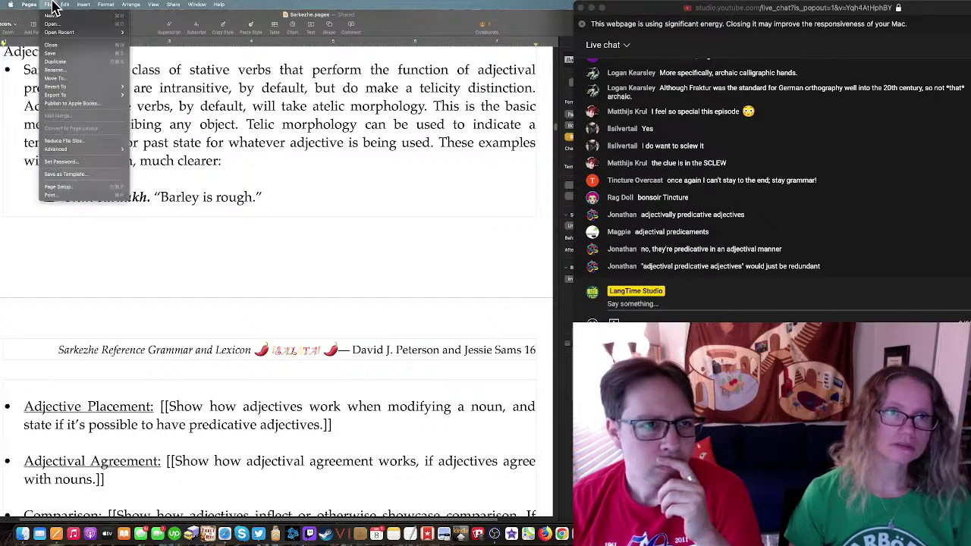
pyautogui.moveTo(69, 32)
pyautogui.click(203, 41)
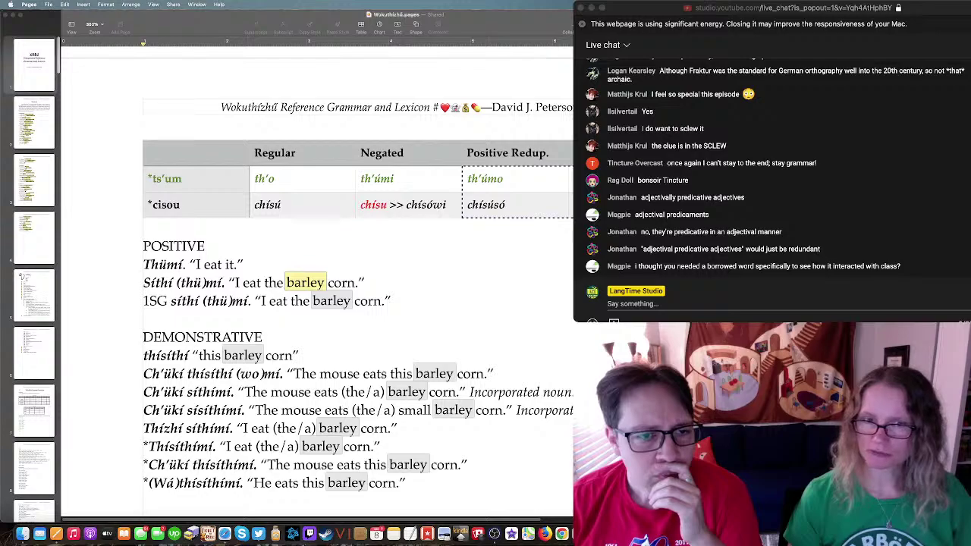
pyautogui.scroll(-15, 61, 79)
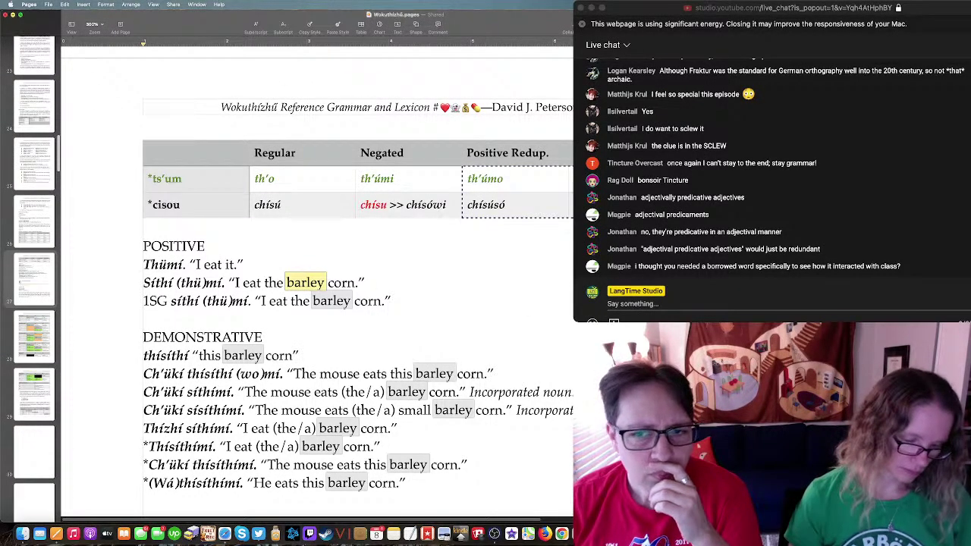
pyautogui.press('super+grave')
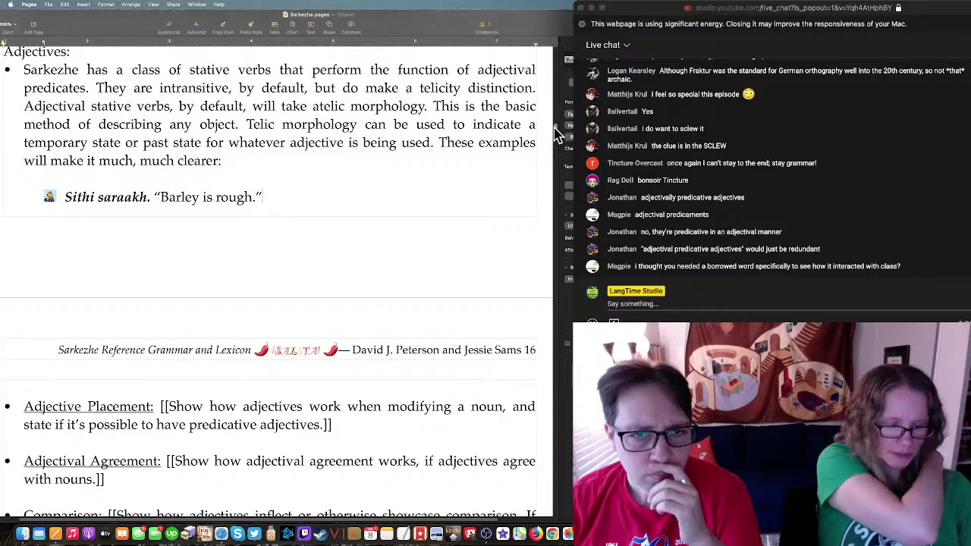
# Step: Consult the noun class suffix table and change the verb in the "Barley is rough" example to "sarkaakh"
pyautogui.moveTo(553, 130); pyautogui.dragTo(540, 207)
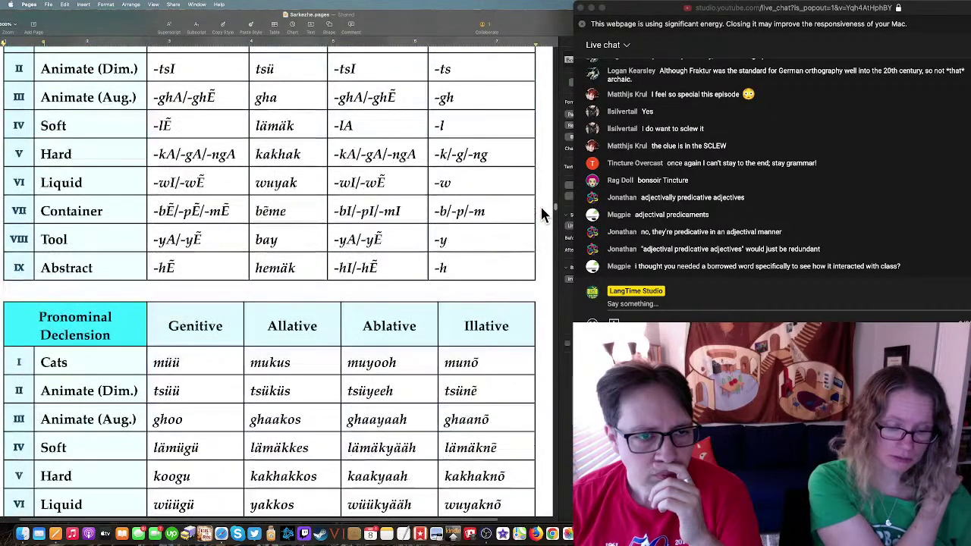
pyautogui.scroll(2, 349, 293)
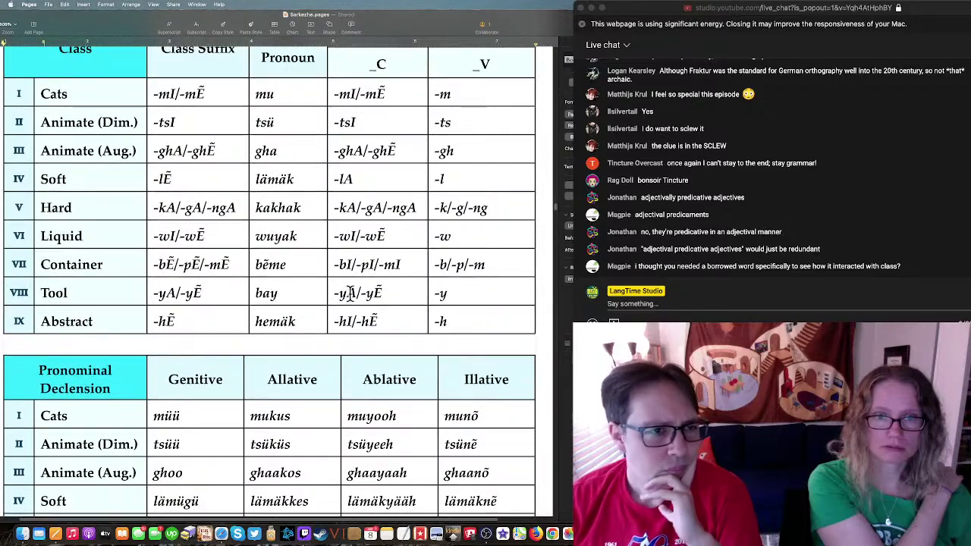
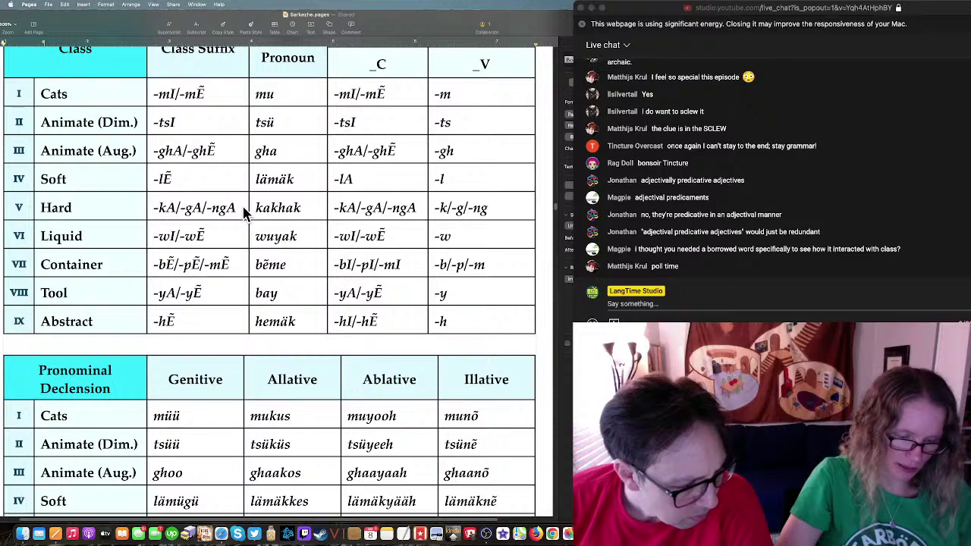
pyautogui.scroll(-15, 244, 213)
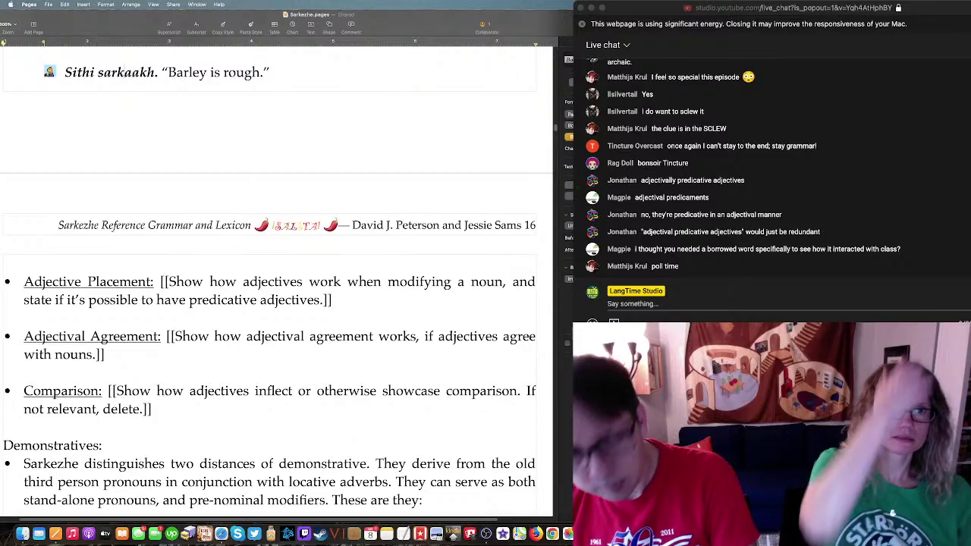
pyautogui.scroll(3, 210, 195)
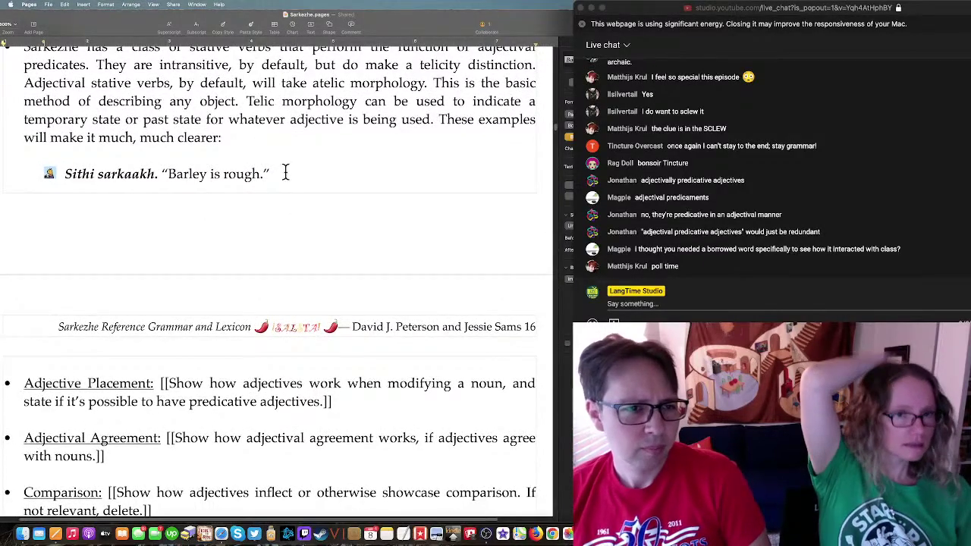
# Step: Duplicate the "Sithi sarkaakh." example as a second example line directly below it
pyautogui.moveTo(260, 175); pyautogui.dragTo(52, 162)
pyautogui.press('cmd+c')
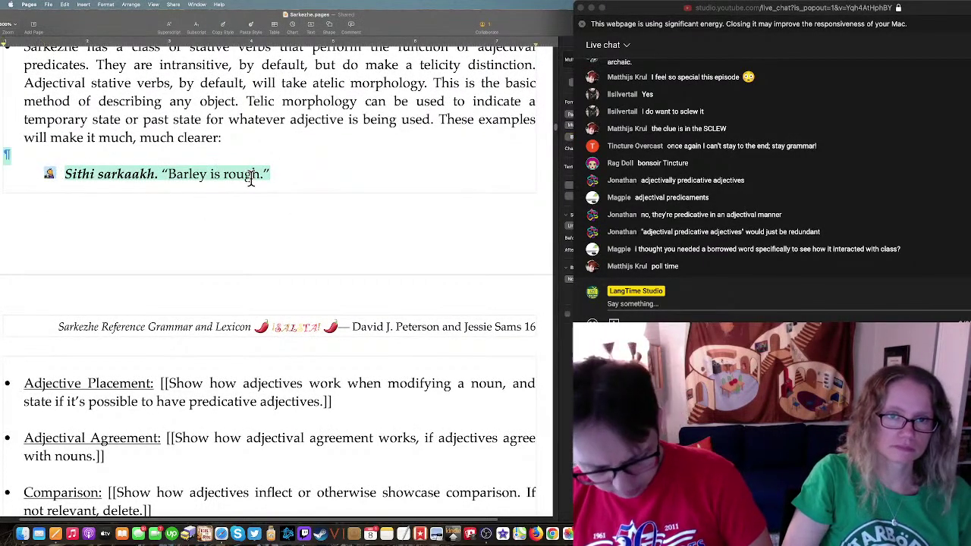
pyautogui.click(297, 168)
pyautogui.press('cmd+v')
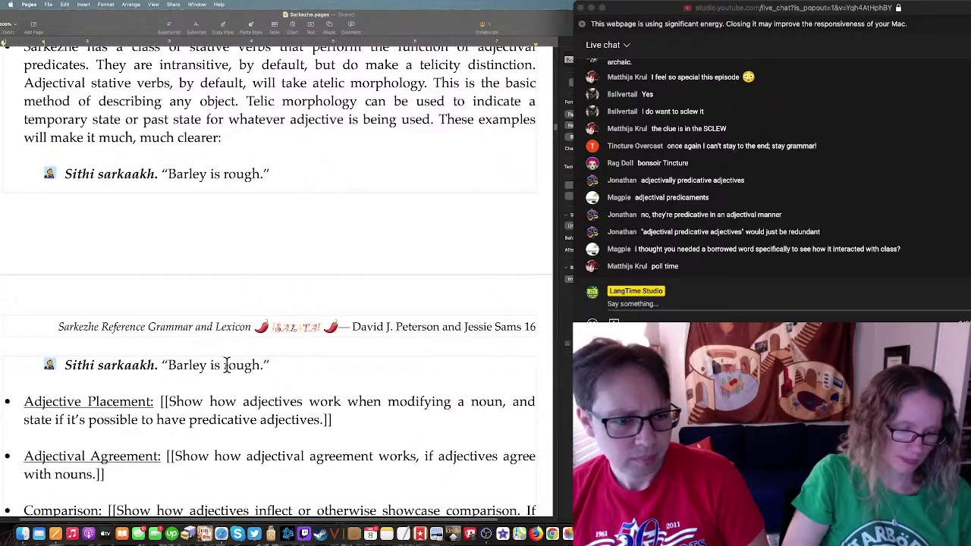
# Step: Change the second example's translation to "The barley was rough (but then we cooked it)." and its verb to "sarkob"
pyautogui.doubleClick(190, 364)
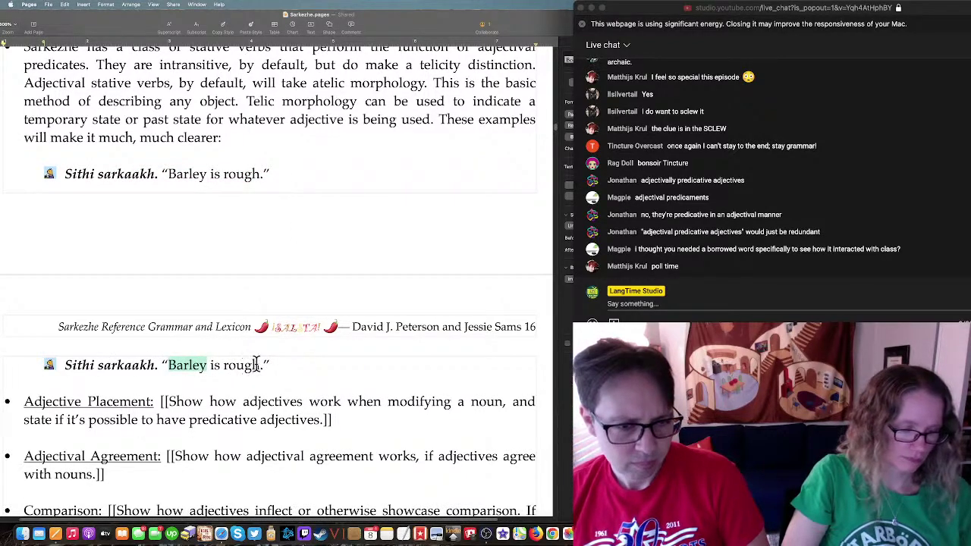
pyautogui.moveTo(256, 365); pyautogui.dragTo(171, 366)
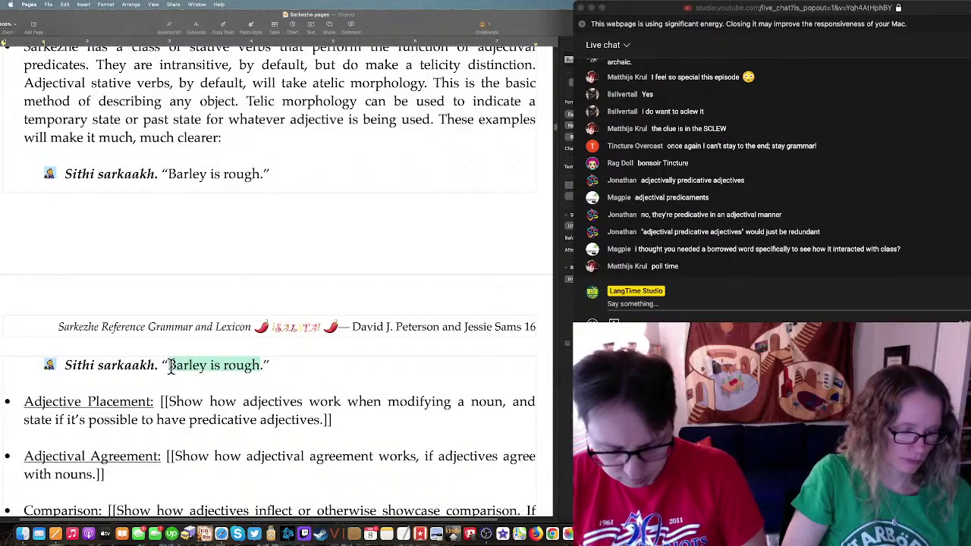
pyautogui.write('The barley was ')
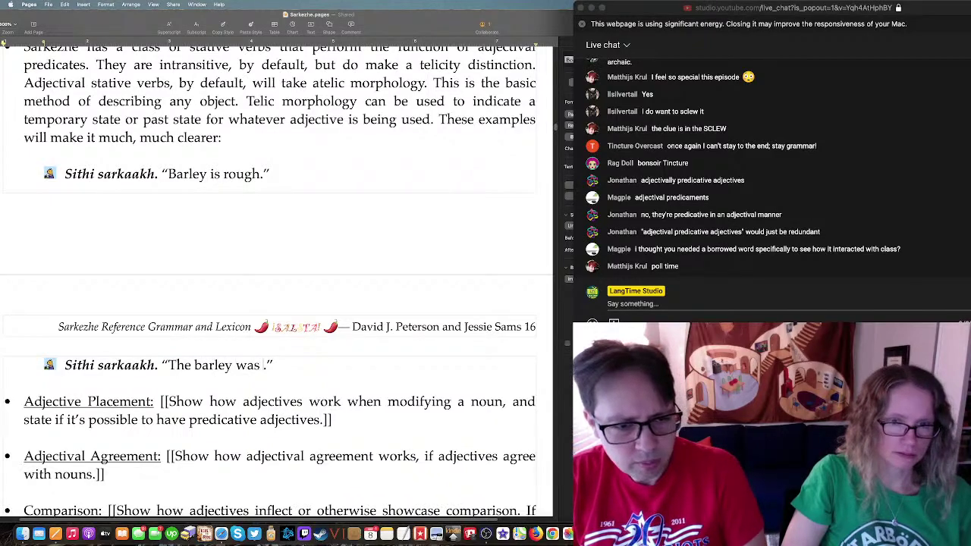
pyautogui.write('rough (but th')
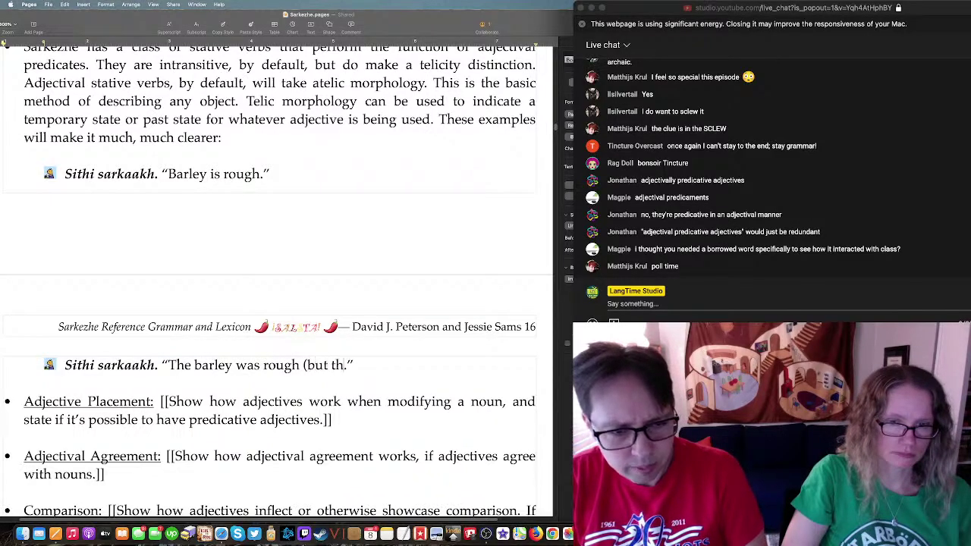
pyautogui.write('en we cooked it)')
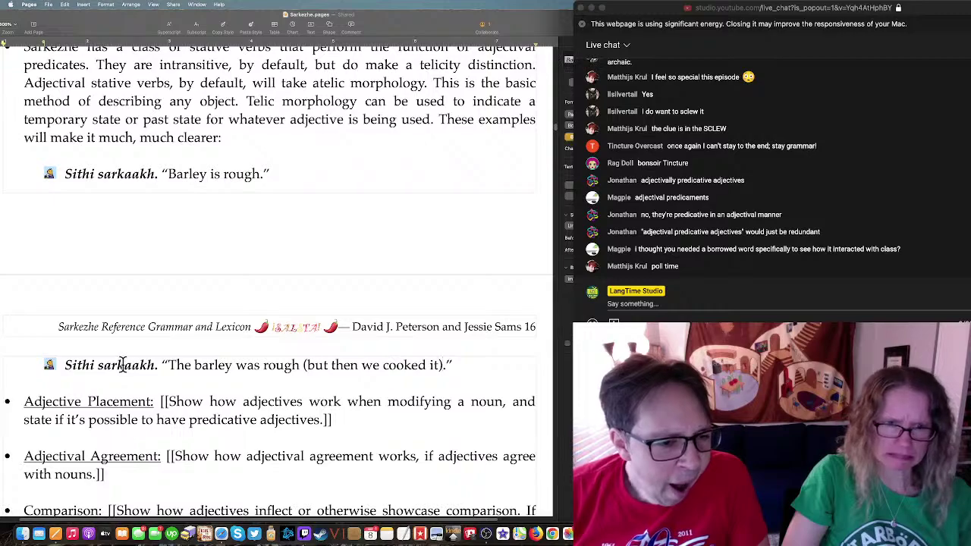
pyautogui.moveTo(121, 364); pyautogui.dragTo(156, 362)
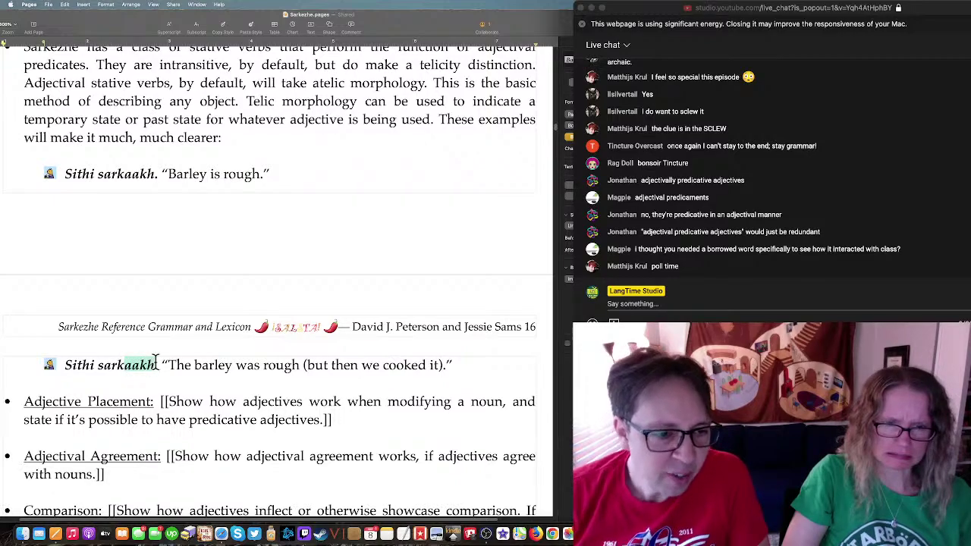
pyautogui.write('ob')
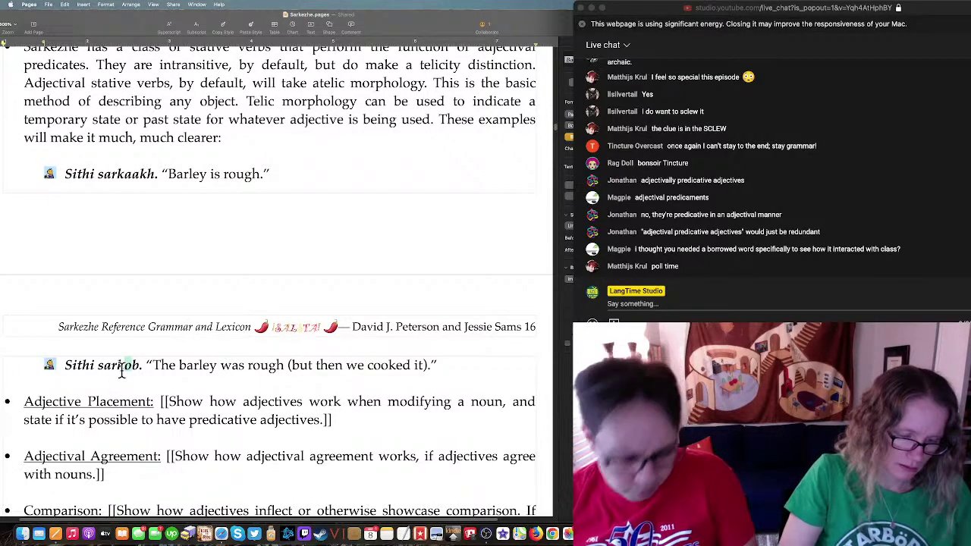
# Step: Run "sor-k-eb" in place of "sor" through the Lexurgy Sound Changer, and correct the second example's verb to "sarkab"
pyautogui.click(134, 281)
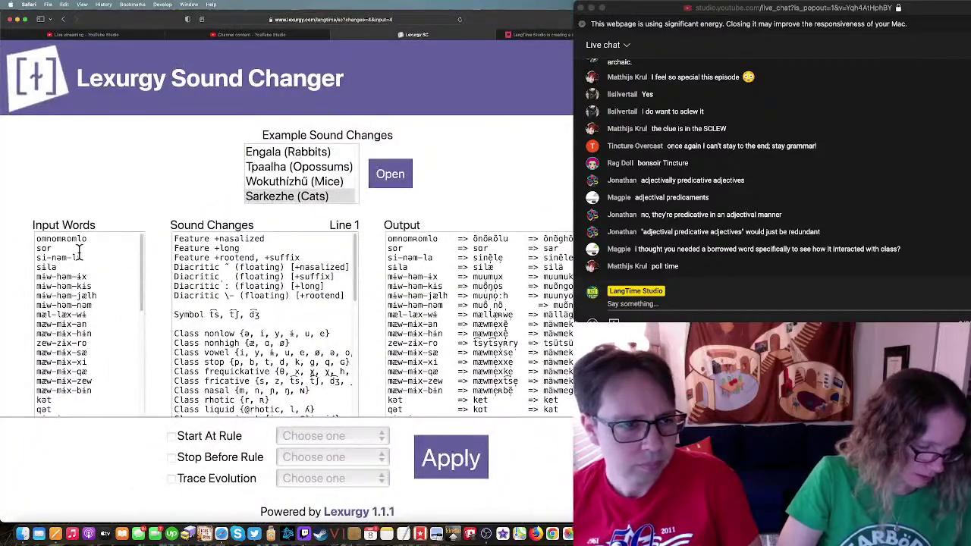
pyautogui.click(96, 242)
pyautogui.moveTo(96, 242); pyautogui.dragTo(32, 229)
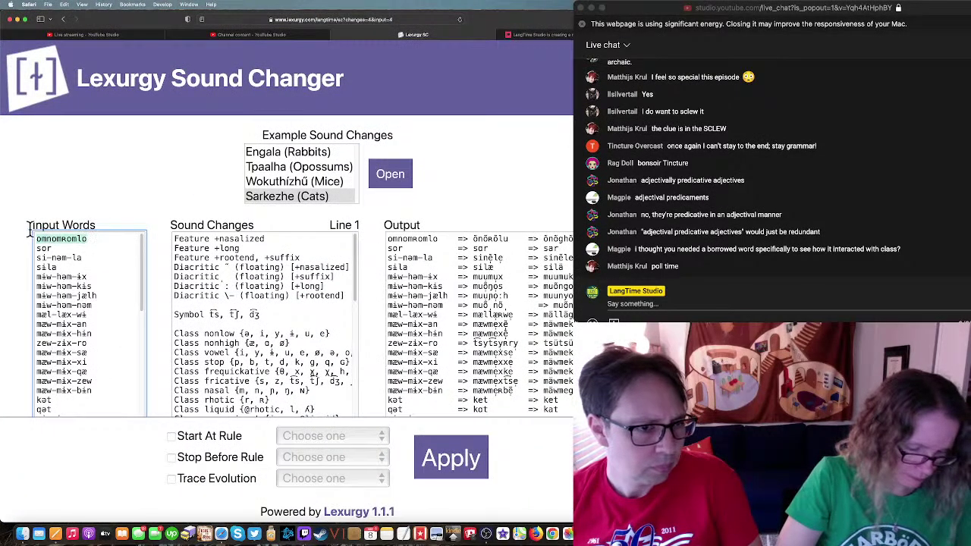
pyautogui.click(57, 241)
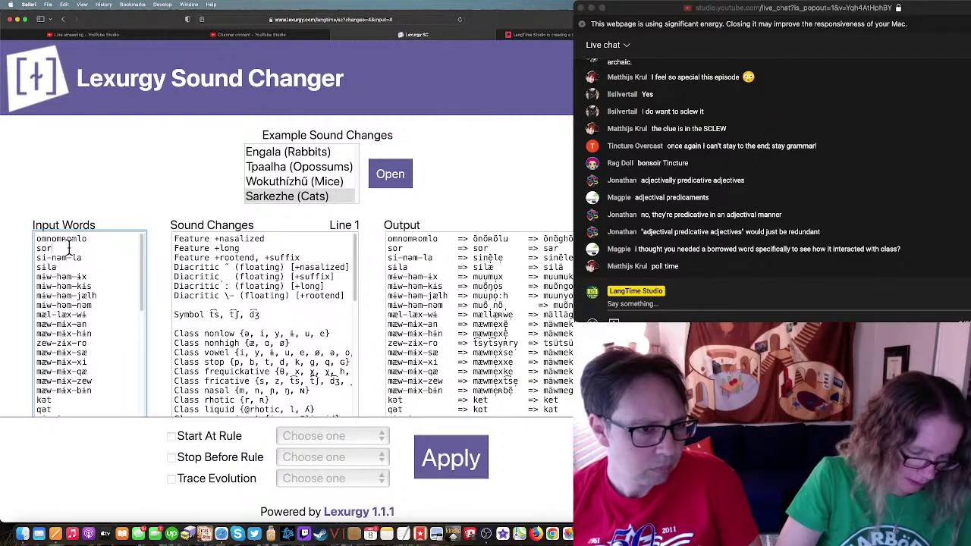
pyautogui.click(70, 249)
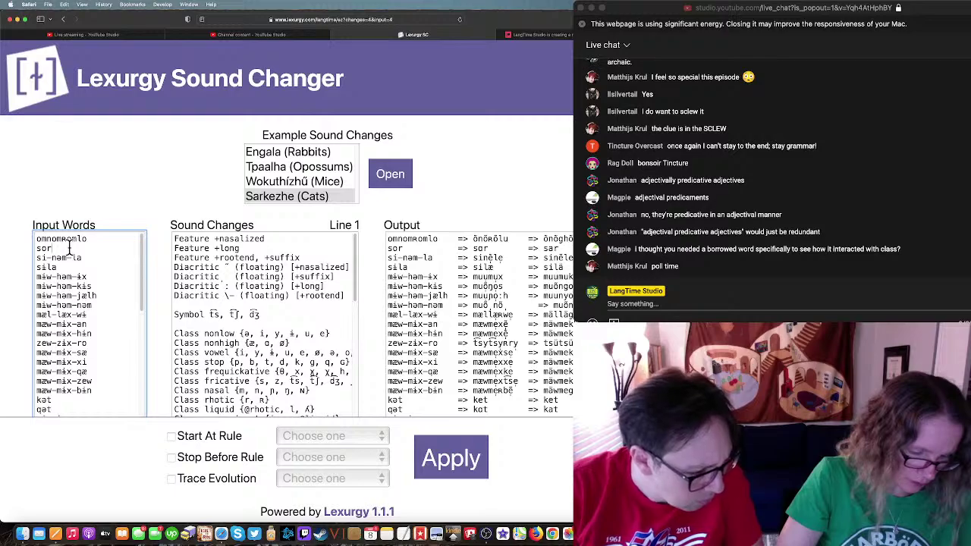
pyautogui.write('-eb')
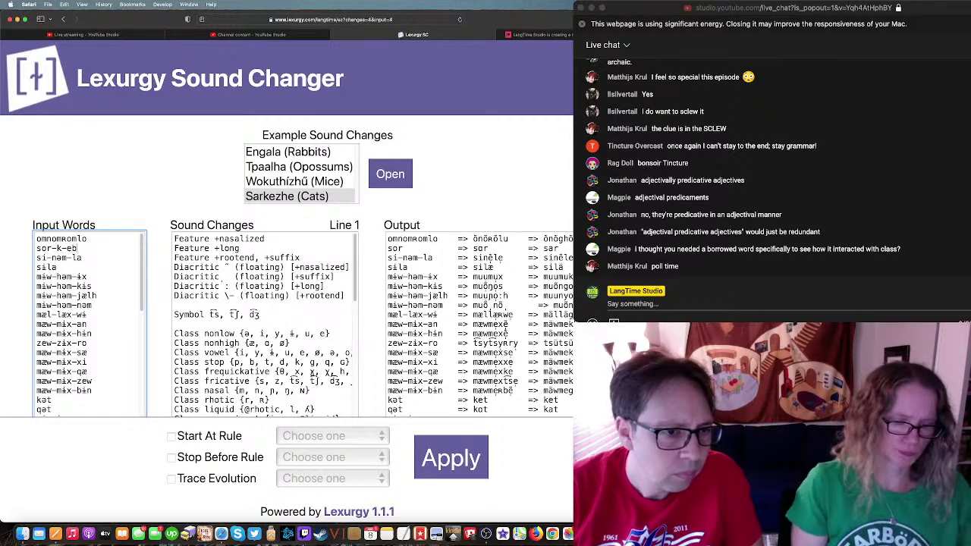
pyautogui.click(449, 459)
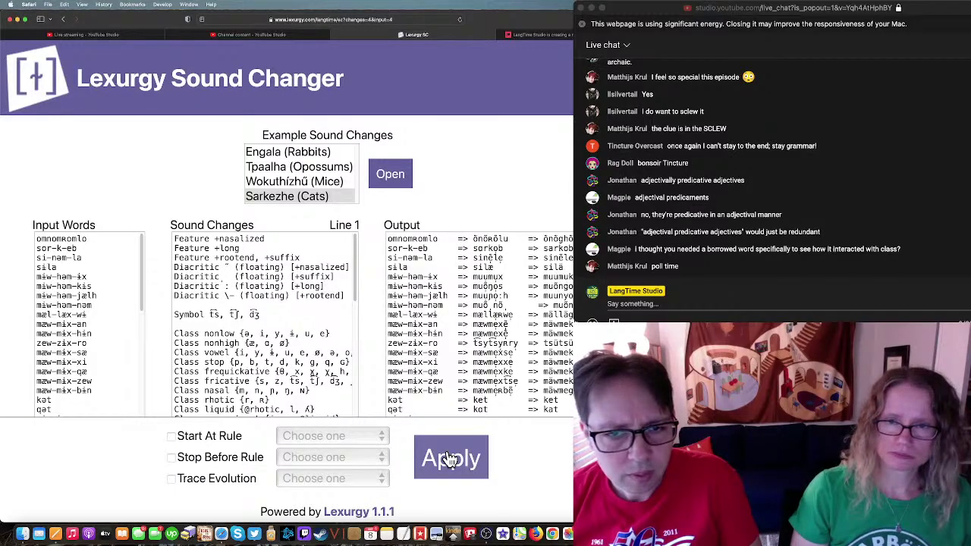
pyautogui.hotkey('ctrl', 'Up')
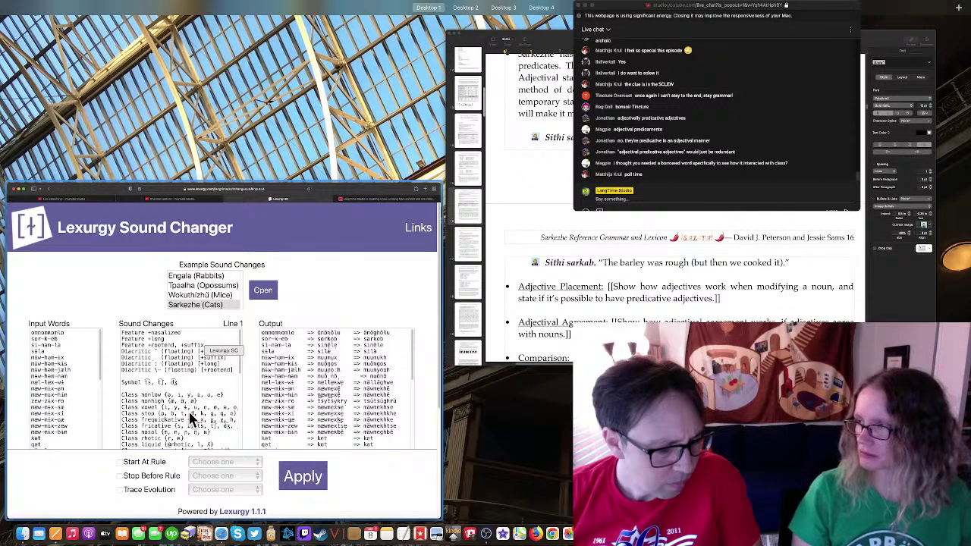
# Step: Switch to the Lexurgy Sound Changer, replace the input word "sor-k-eb" with "qoz-m-eb", and apply the sound changes
pyautogui.click(193, 418)
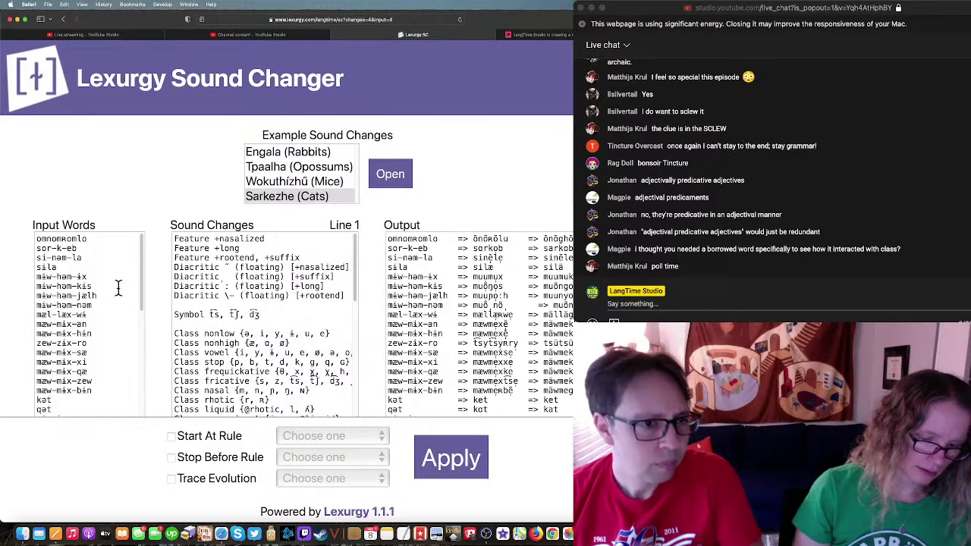
pyautogui.doubleClick(61, 248)
pyautogui.write('m')
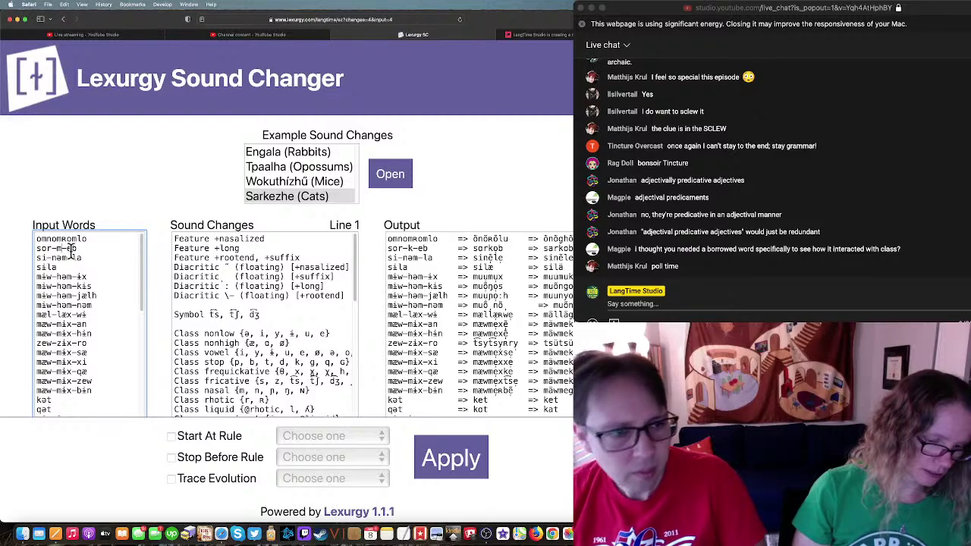
pyautogui.moveTo(49, 248); pyautogui.dragTo(19, 248)
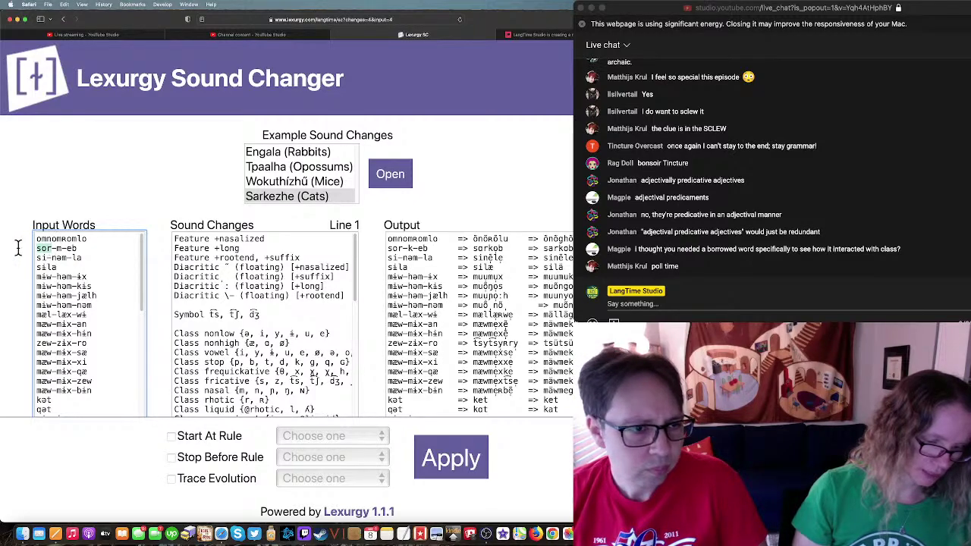
pyautogui.write('q')
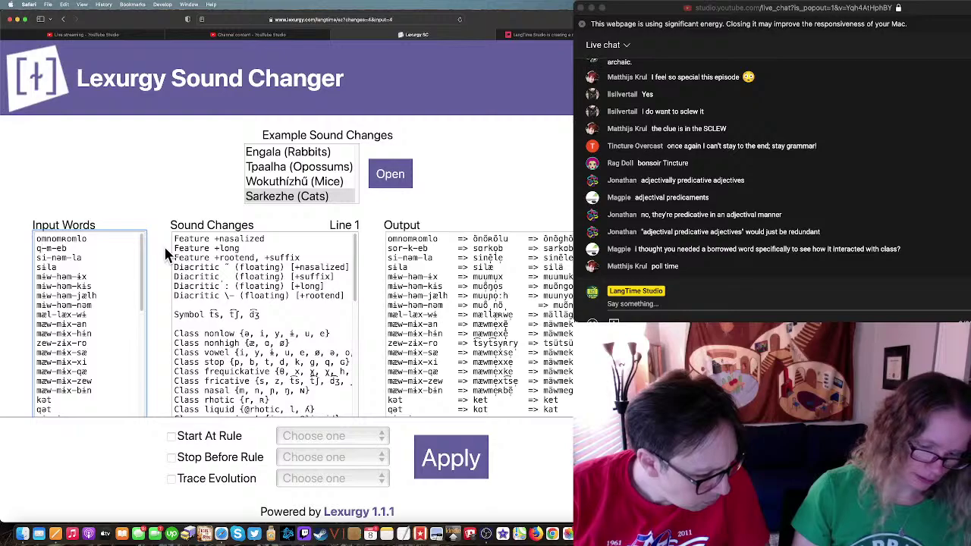
pyautogui.write('oz')
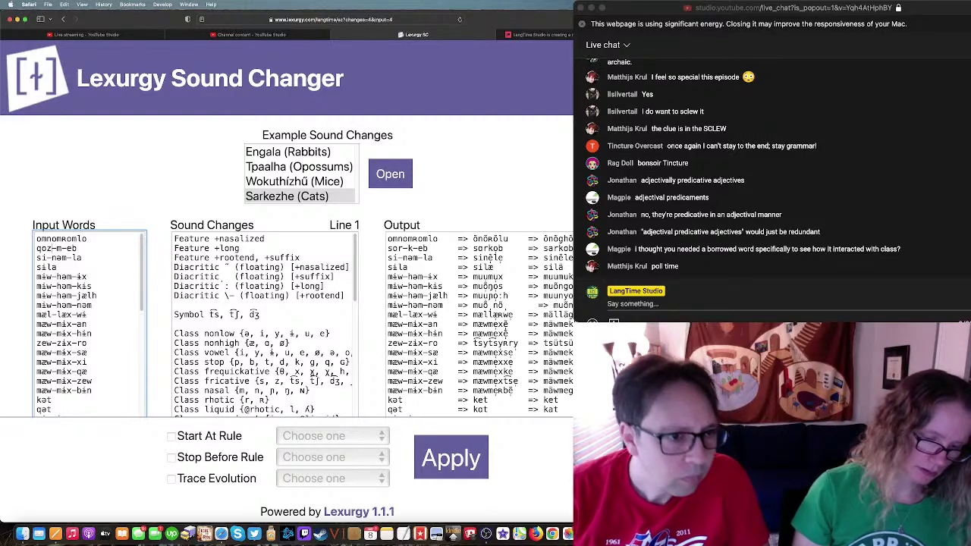
pyautogui.click(446, 459)
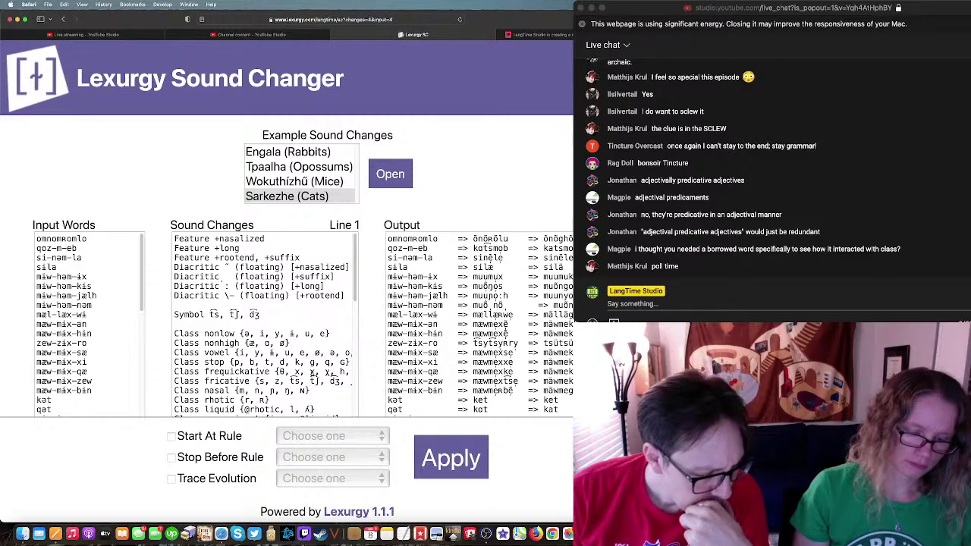
# Step: Return to the Pages grammar document and change the verb in the "The barley was rough" example to "sarkob"
pyautogui.press('super+Tab')
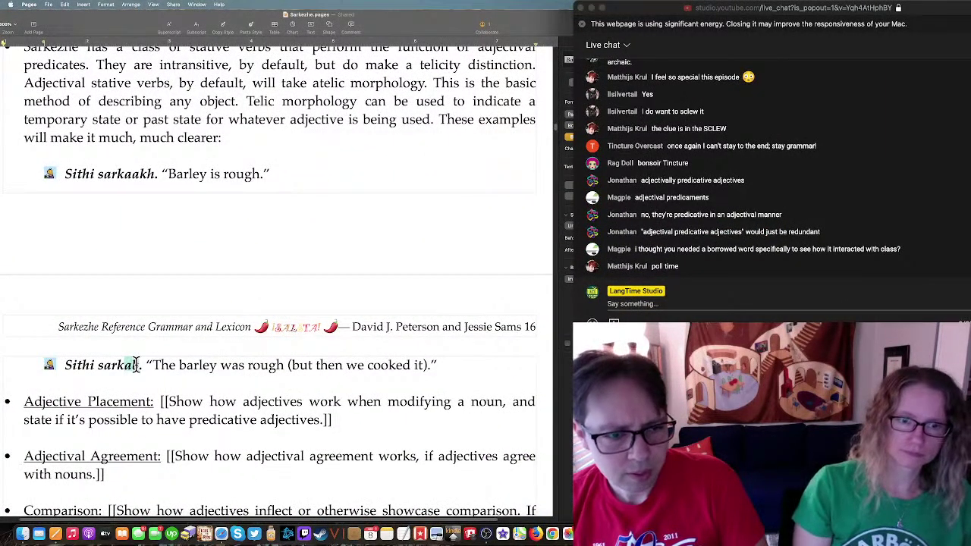
pyautogui.press('BackSpace')
pyautogui.write('ob')
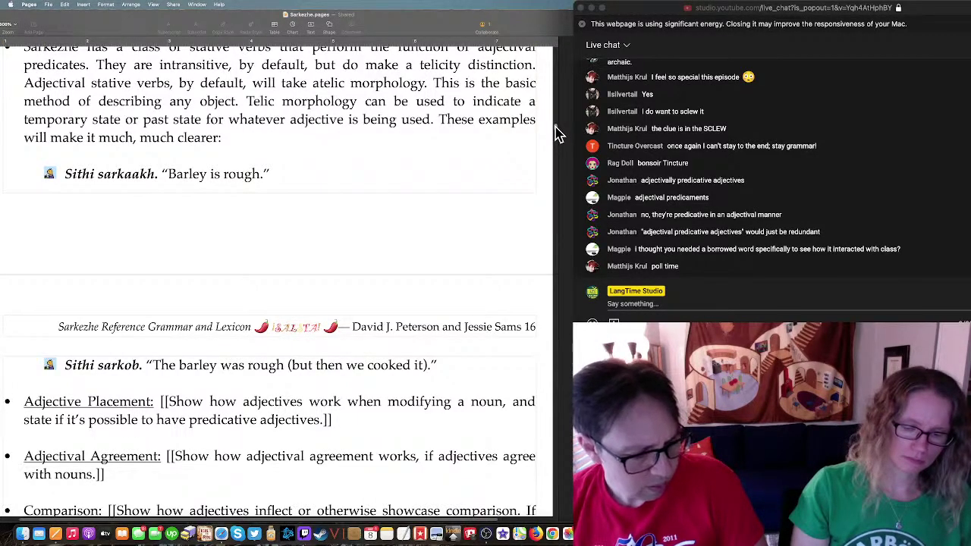
# Step: In the Intransitive conjugation table, correct the telic back form of "kats" to "katsmob"
pyautogui.moveTo(558, 134); pyautogui.dragTo(518, 222)
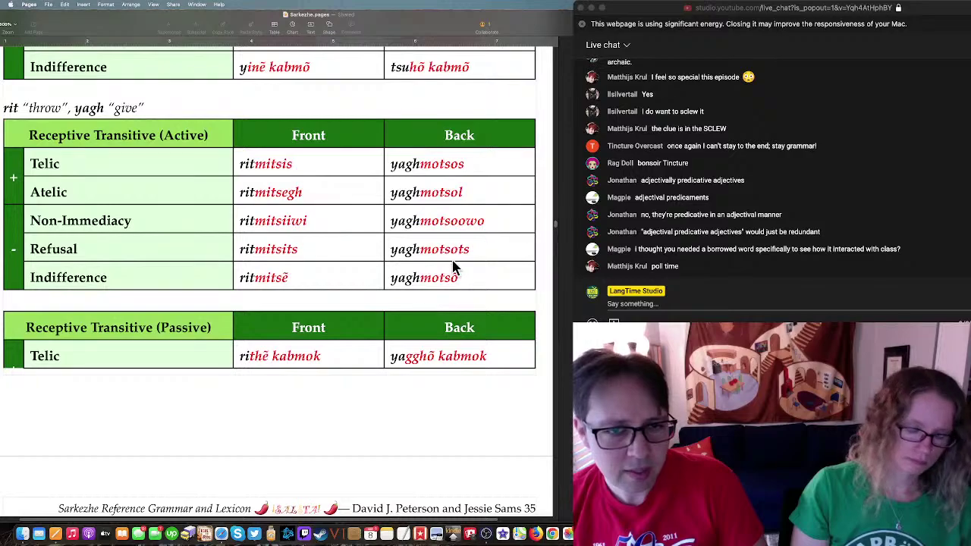
pyautogui.scroll(-10, 457, 240)
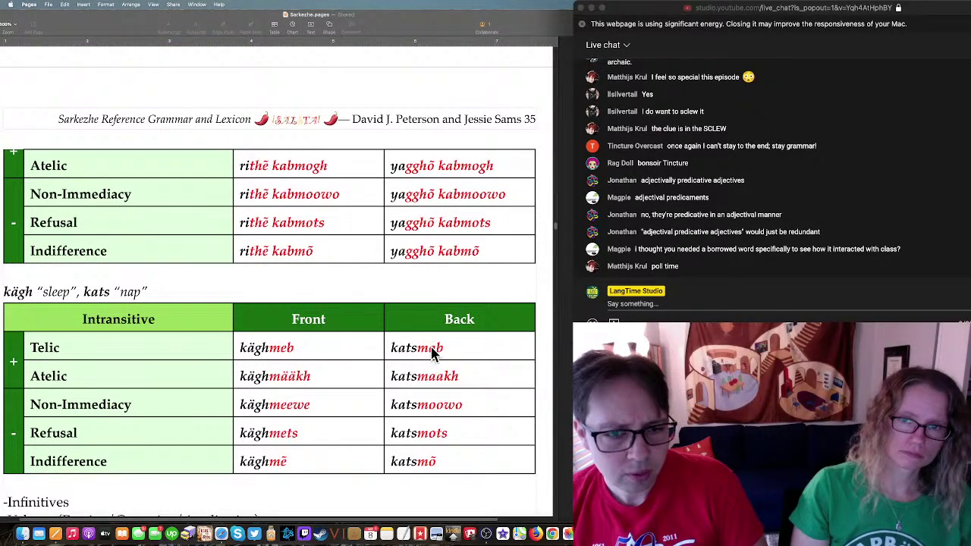
pyautogui.click(432, 347)
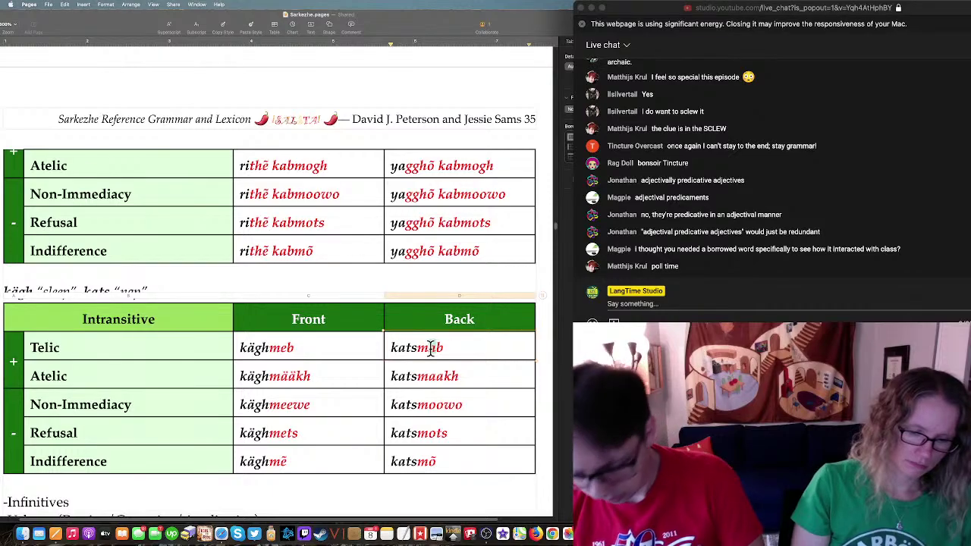
pyautogui.press('BackSpace')
pyautogui.write('o')
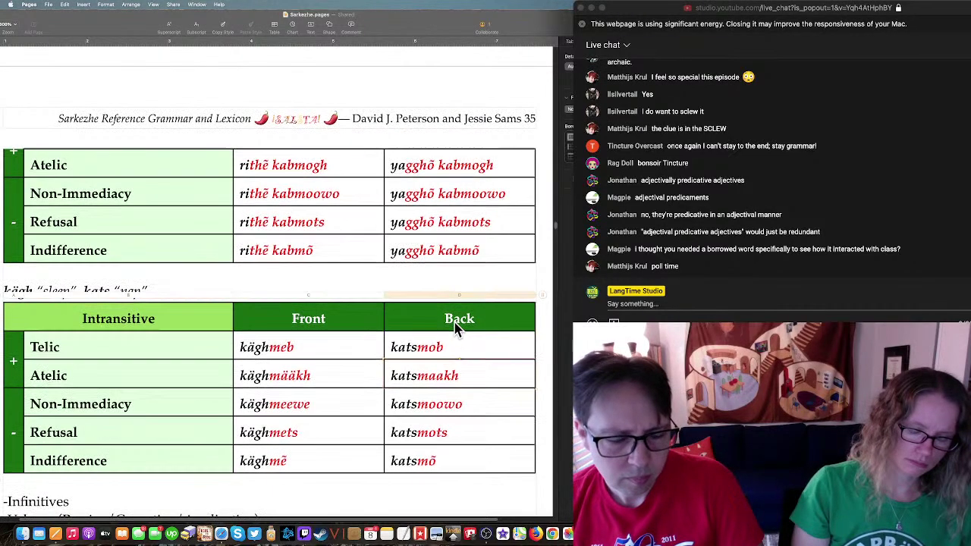
# Step: Review the patientive, receptive and intransitive verb conjugation tables for consistency of the telic forms
pyautogui.scroll(-8, 455, 326)
pyautogui.scroll(2, 456, 329)
pyautogui.scroll(12, 455, 330)
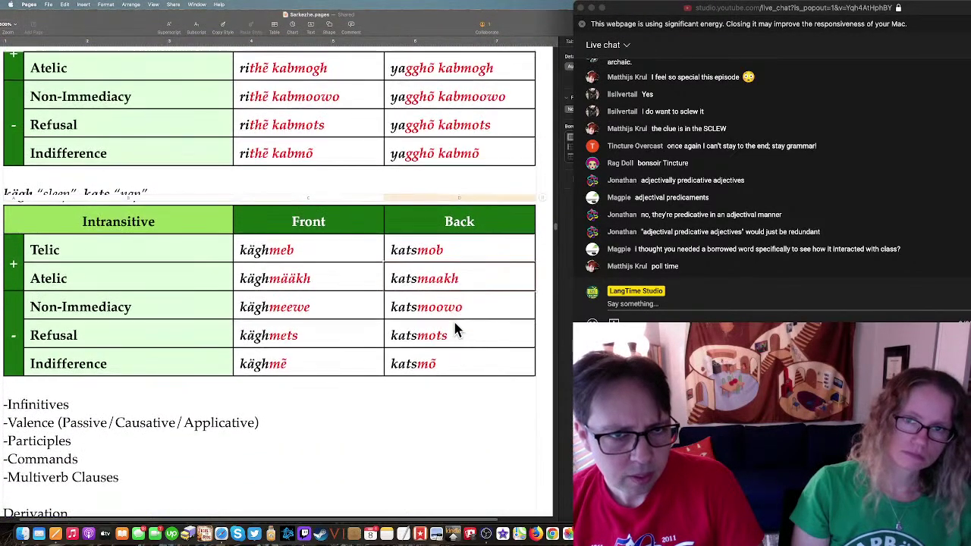
pyautogui.scroll(7, 455, 329)
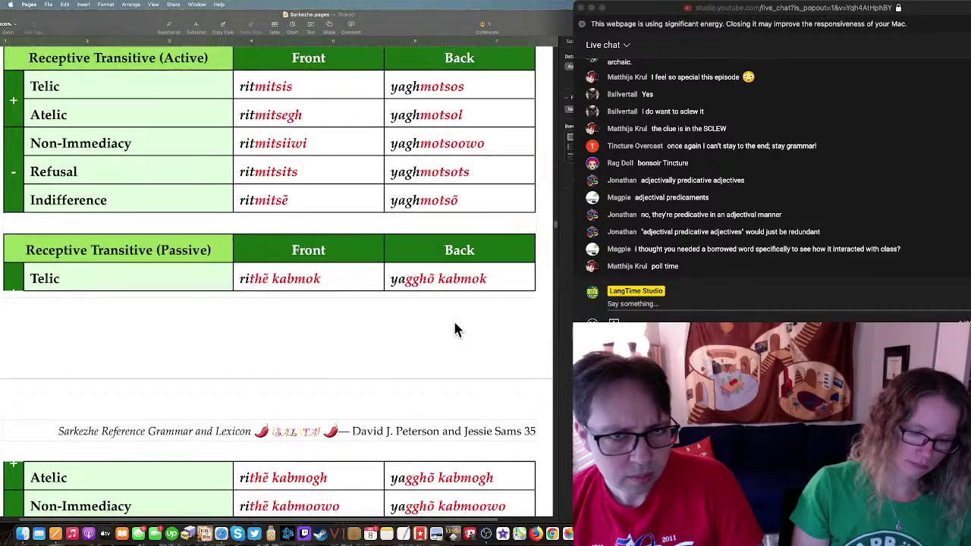
pyautogui.scroll(8, 455, 330)
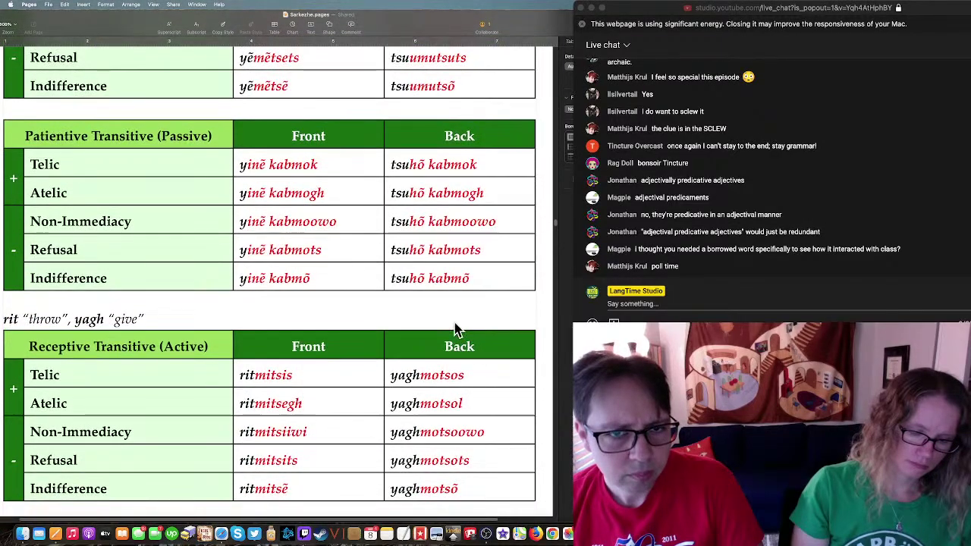
pyautogui.scroll(18, 455, 330)
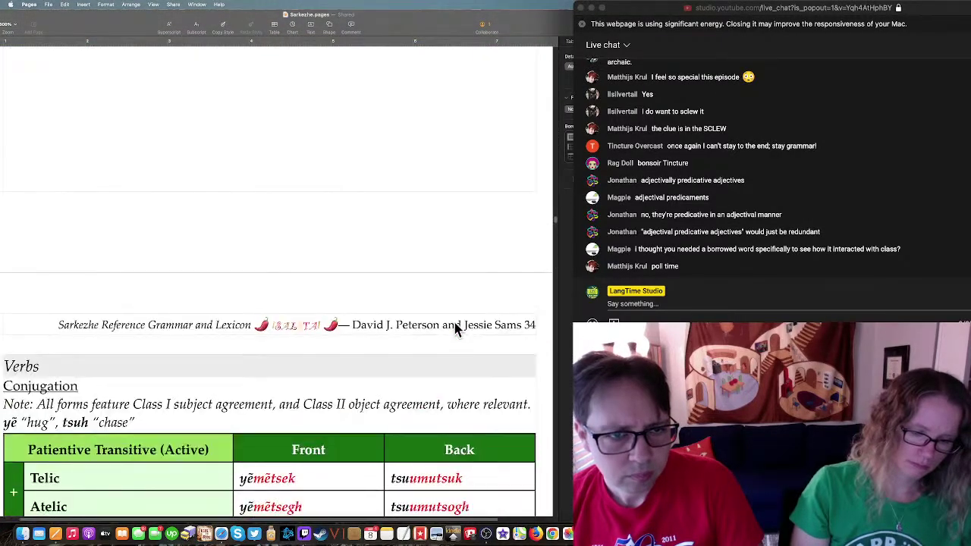
pyautogui.scroll(-20, 455, 330)
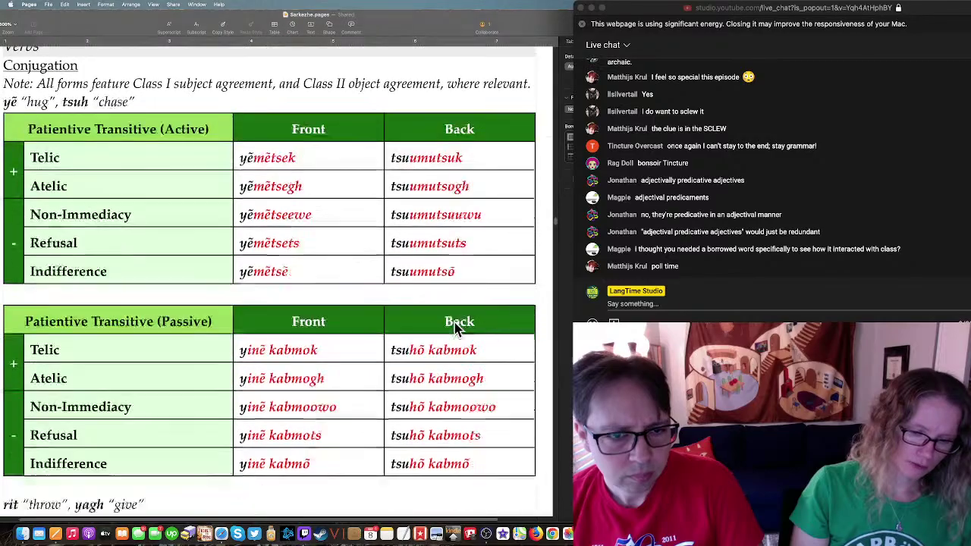
pyautogui.scroll(-3, 455, 330)
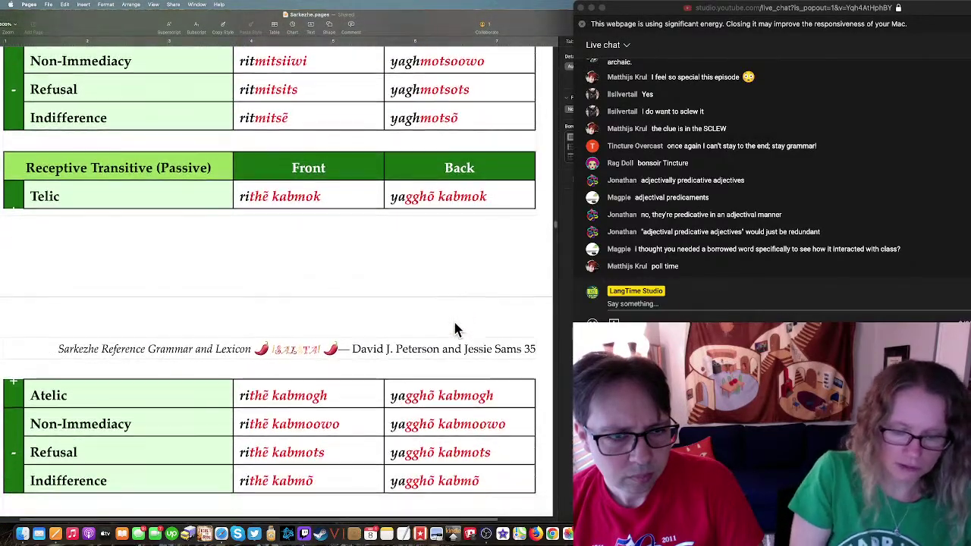
pyautogui.scroll(-17, 455, 330)
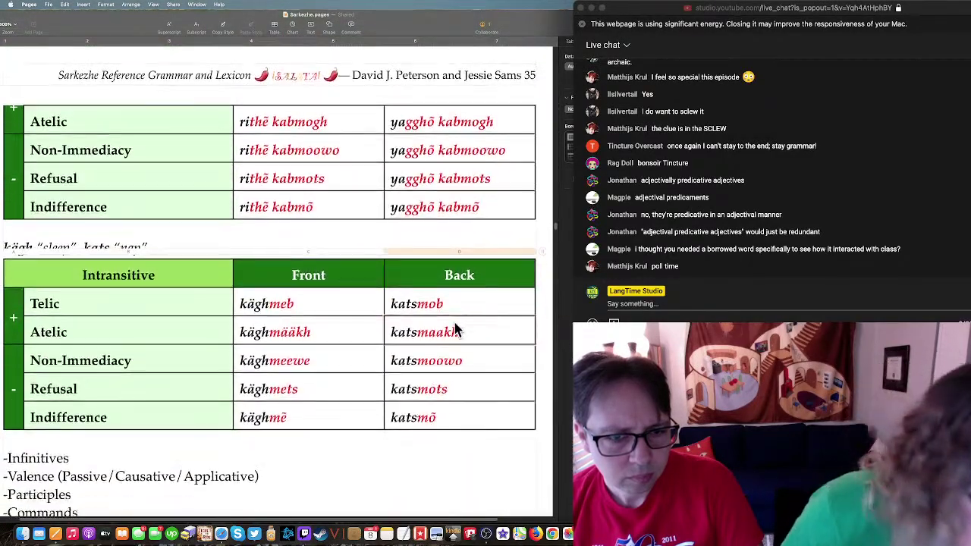
# Step: Go back through the grammar to the intransitivity section and examine its atelic and telic "sleep" examples
pyautogui.scroll(20, 455, 329)
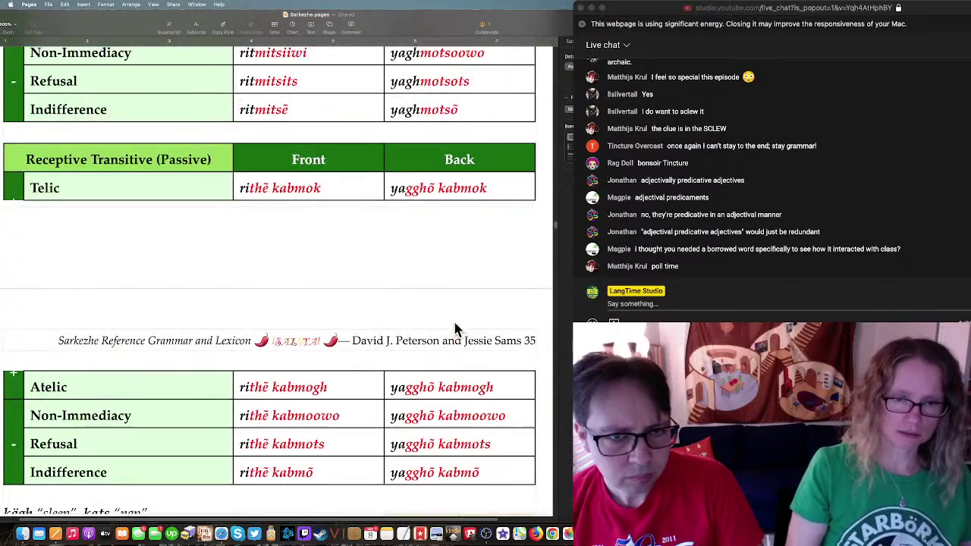
pyautogui.scroll(20, 455, 330)
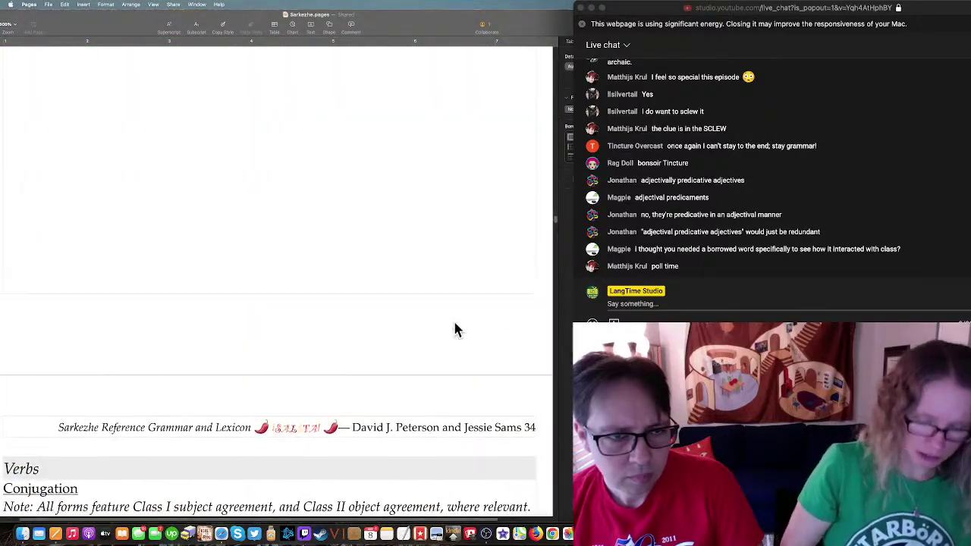
pyautogui.scroll(20, 455, 329)
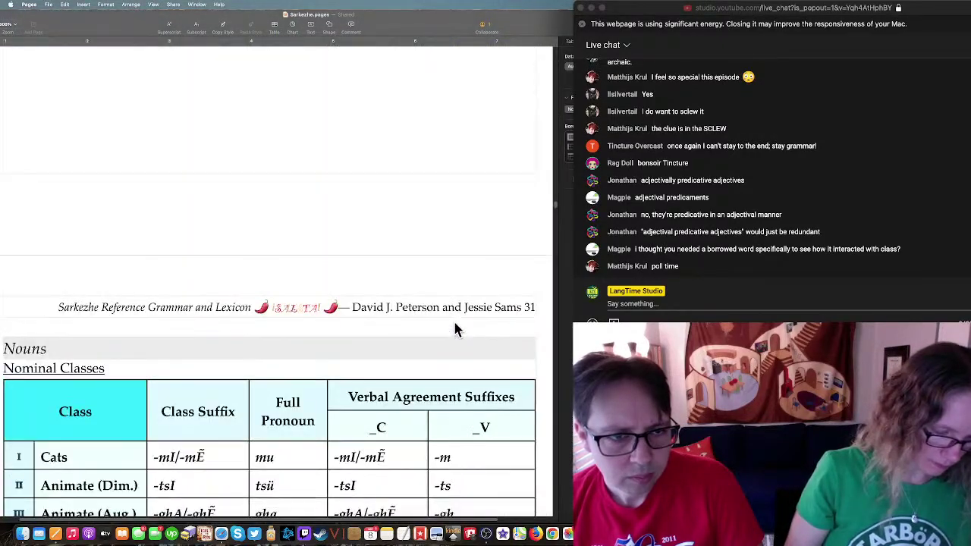
pyautogui.scroll(20, 455, 330)
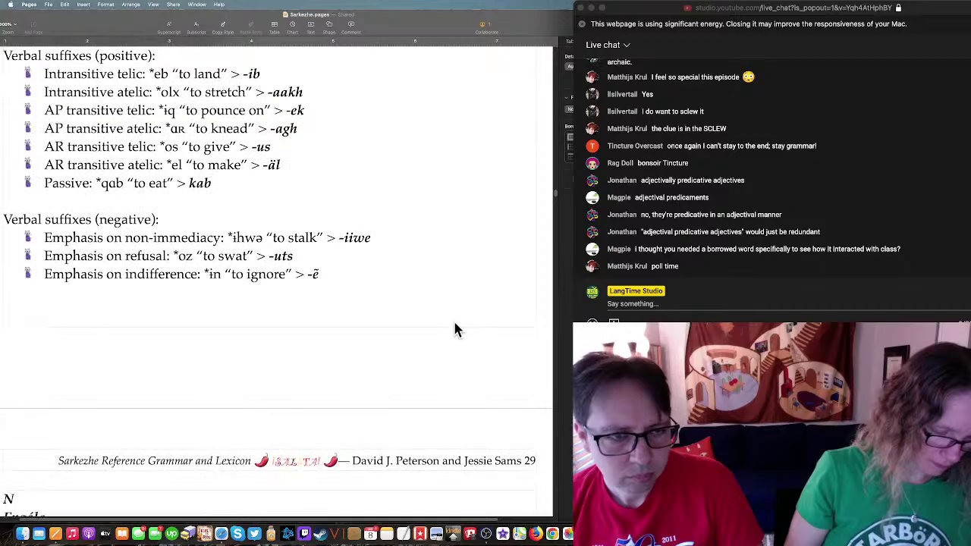
pyautogui.scroll(20, 455, 330)
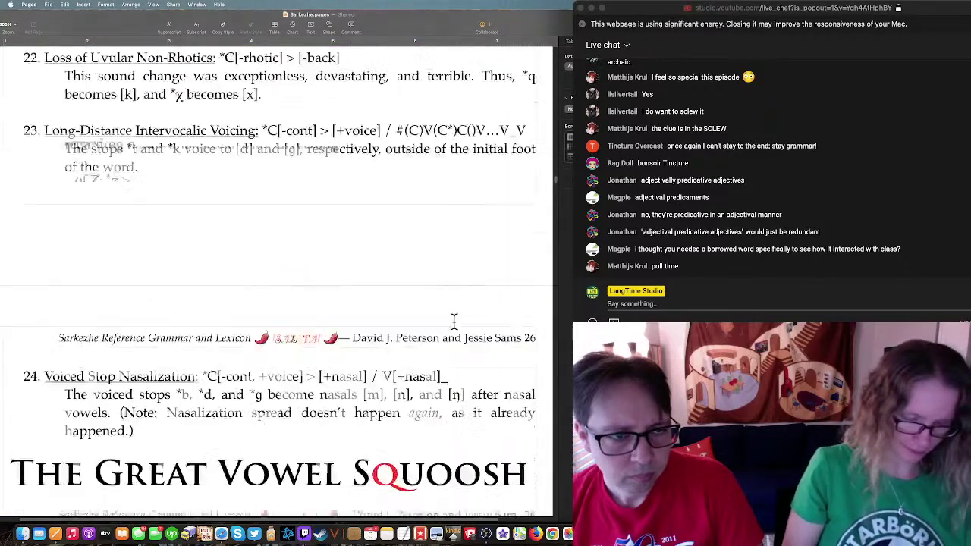
pyautogui.scroll(20, 454, 323)
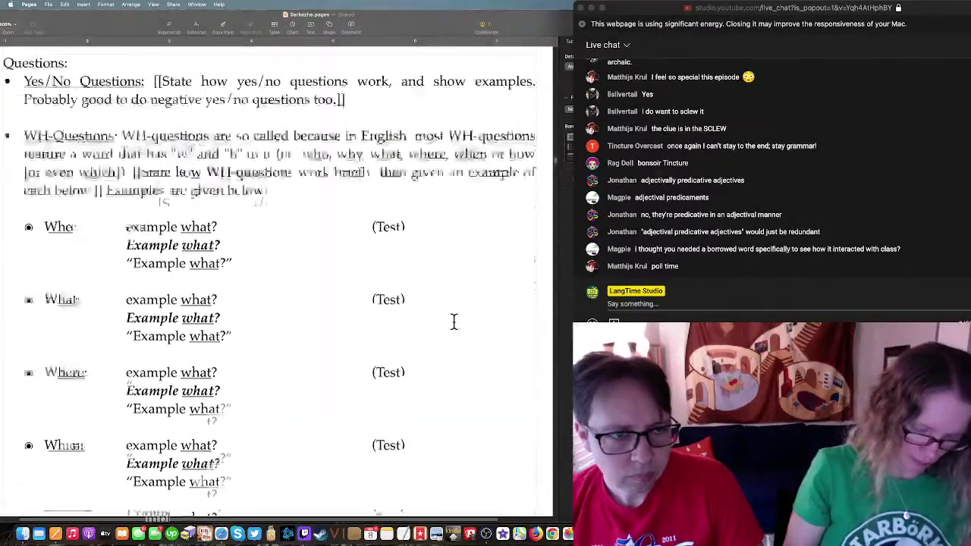
pyautogui.scroll(20, 453, 322)
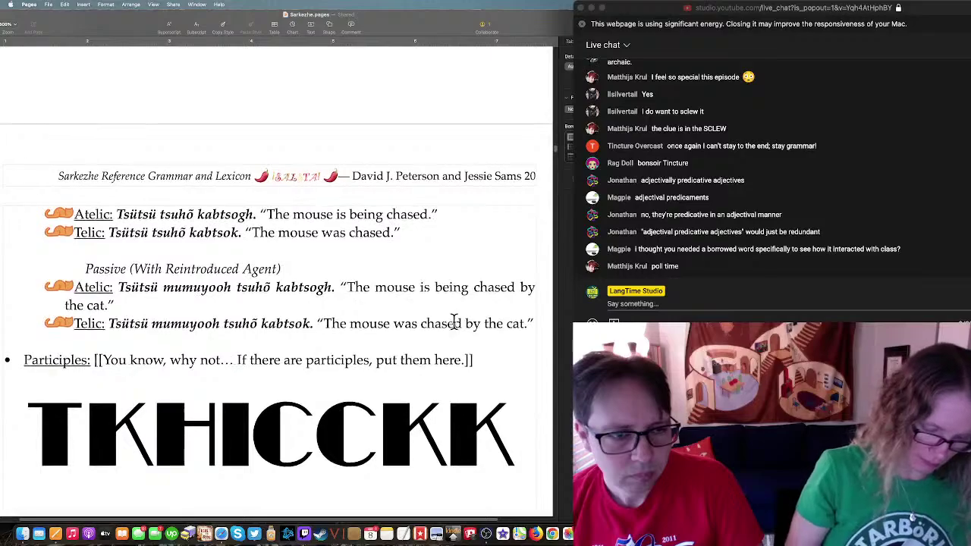
pyautogui.scroll(20, 454, 322)
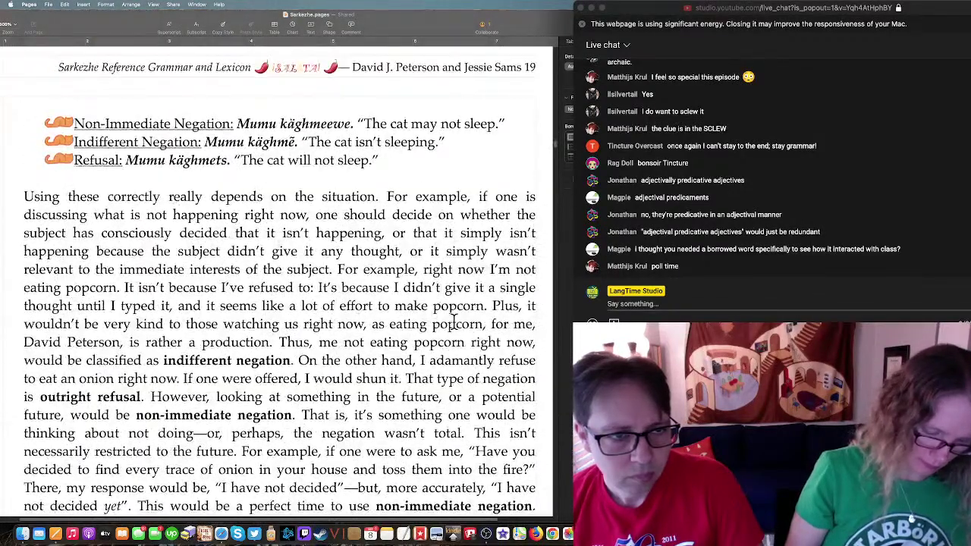
pyautogui.scroll(8, 454, 320)
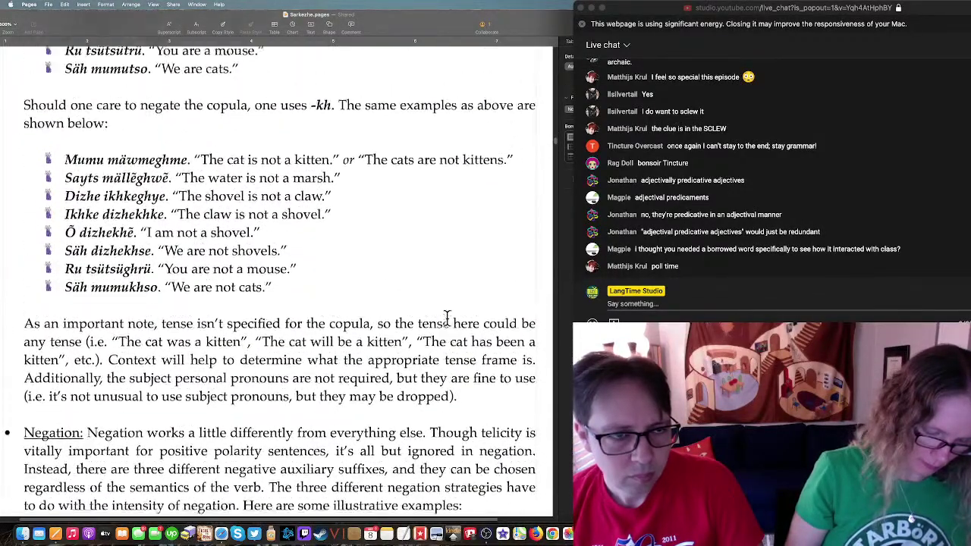
pyautogui.scroll(20, 449, 318)
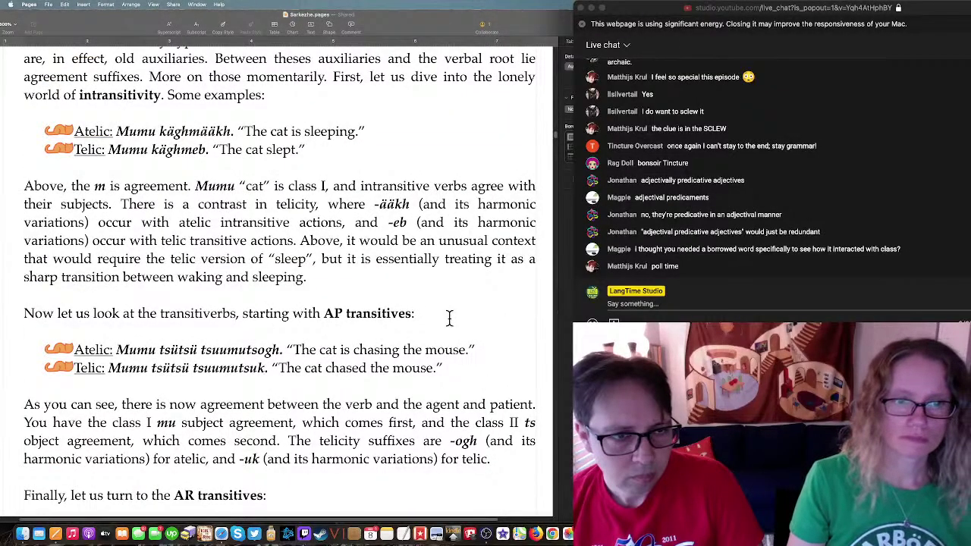
pyautogui.scroll(5, 449, 319)
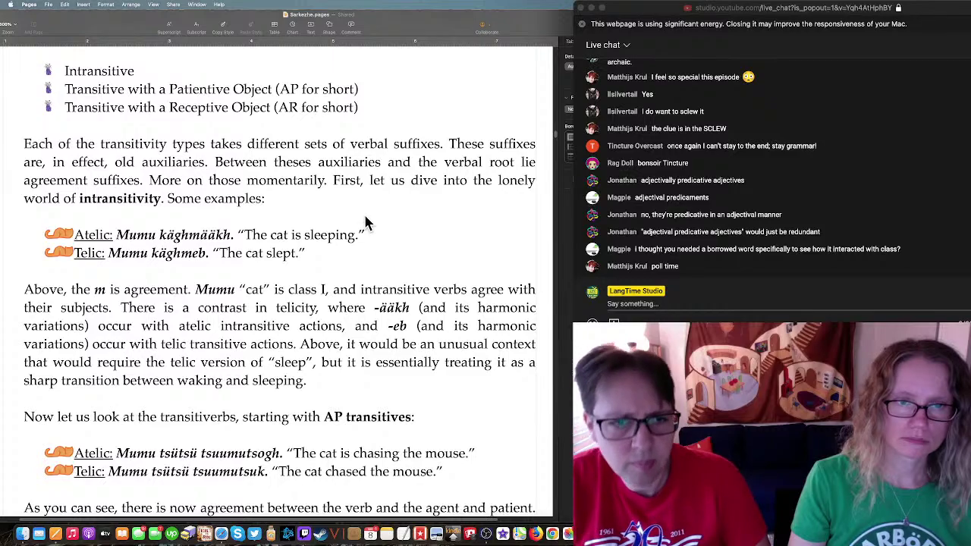
# Step: Search through the document's occurrences of "b." for remaining telic verb forms, as far as the "The cat slept here" example
pyautogui.scroll(-15, 368, 223)
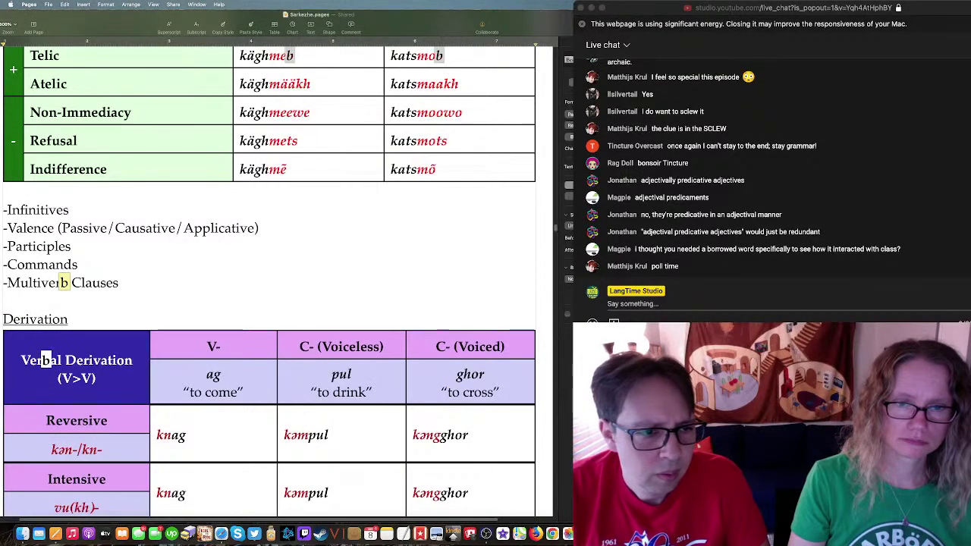
pyautogui.scroll(15, 63, 283)
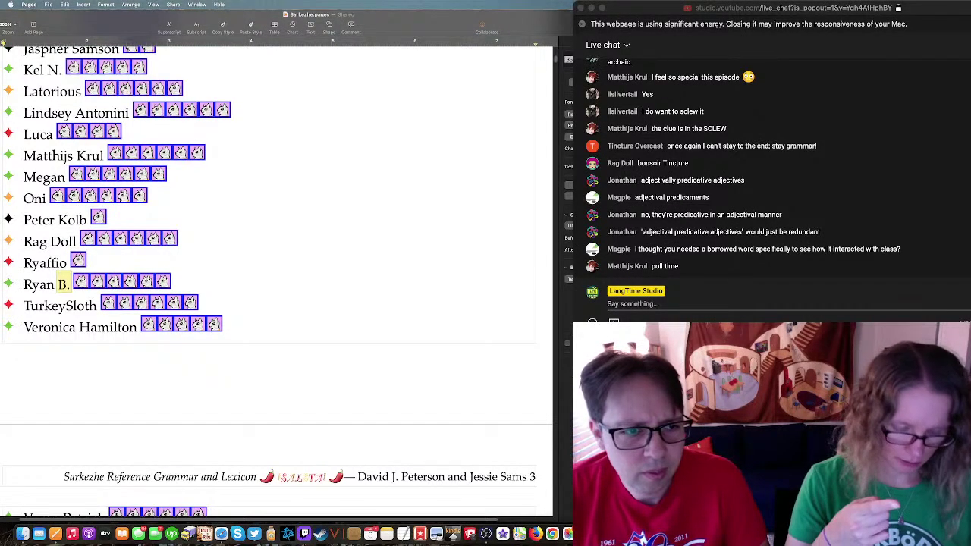
pyautogui.press('super+g')
pyautogui.press('super+g')
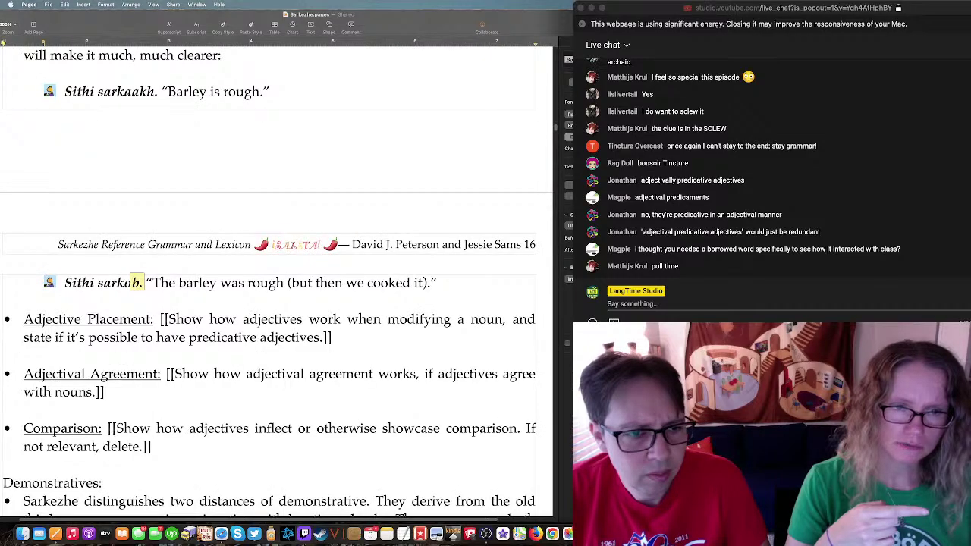
pyautogui.press('super+g')
pyautogui.press('super+g')
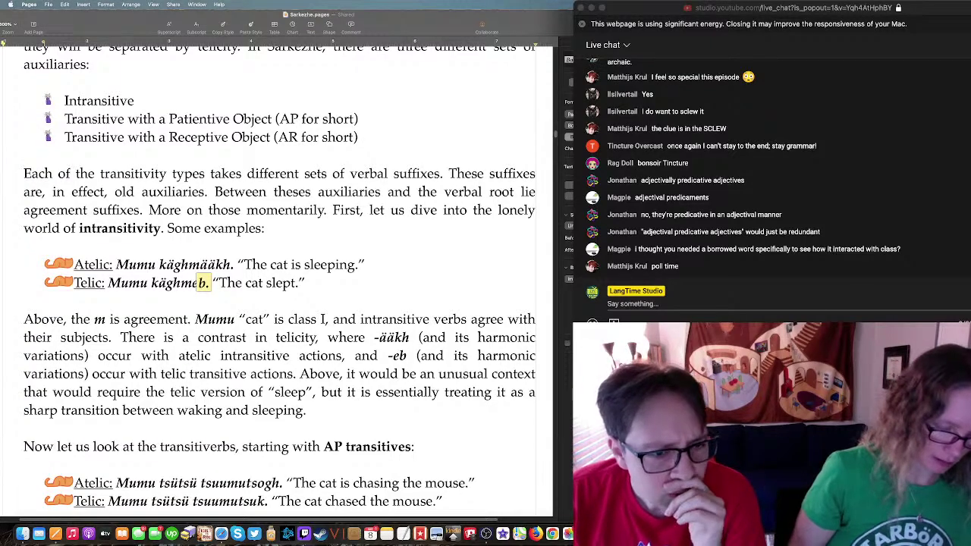
pyautogui.press('super+g')
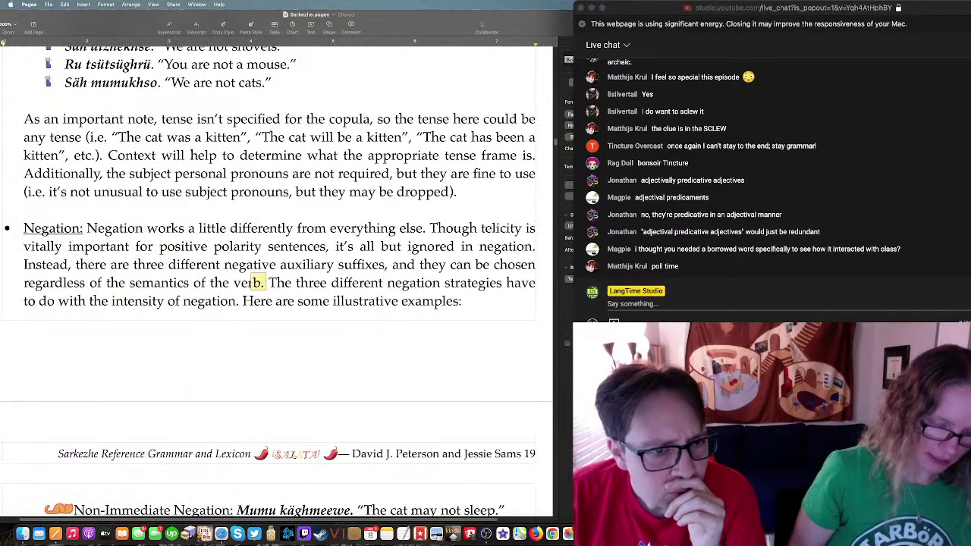
pyautogui.press('super+g')
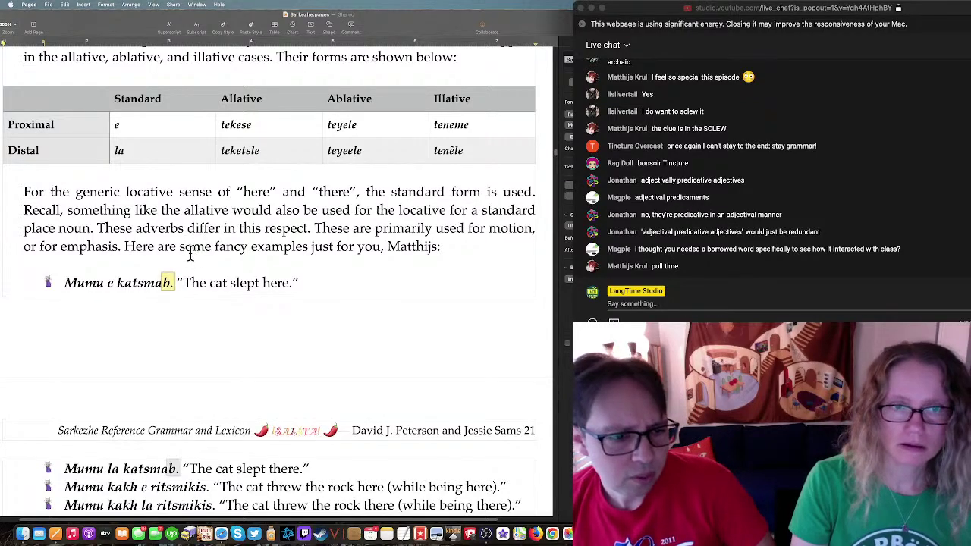
# Step: Correct the verb to "katsmob" in both the "The cat slept here" and "The cat slept there" examples
pyautogui.click(160, 282)
pyautogui.press('BackSpace')
pyautogui.write('o')
pyautogui.scroll(-1, 180, 281)
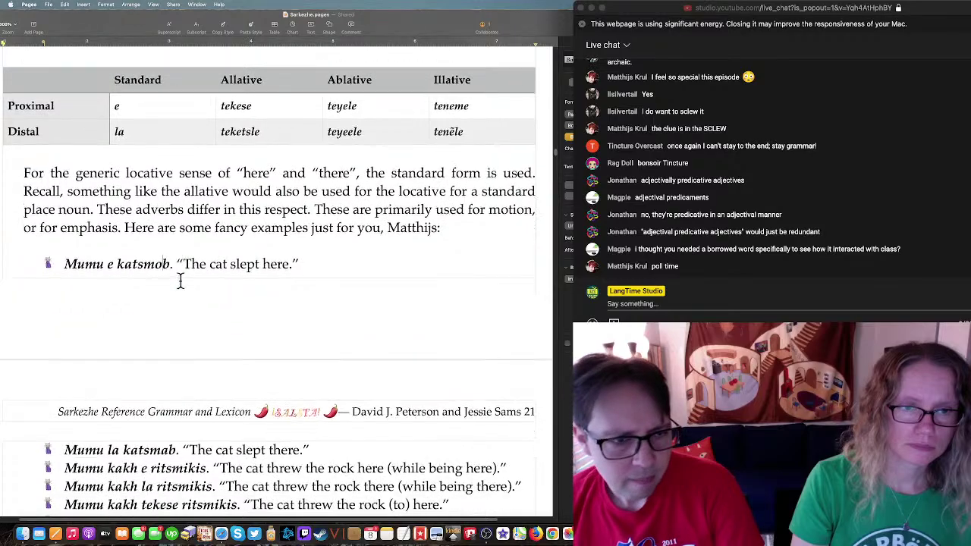
pyautogui.scroll(-10, 181, 281)
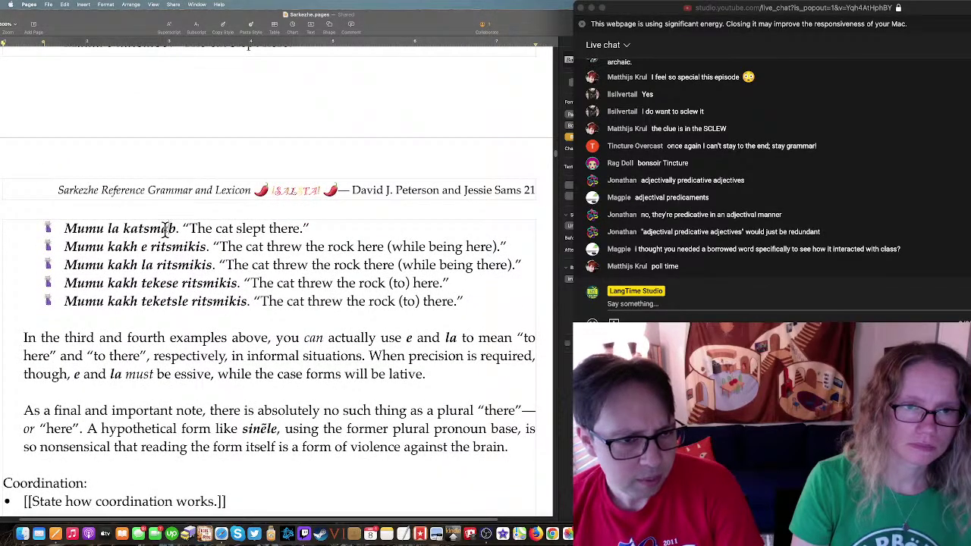
pyautogui.scroll(1, 261, 285)
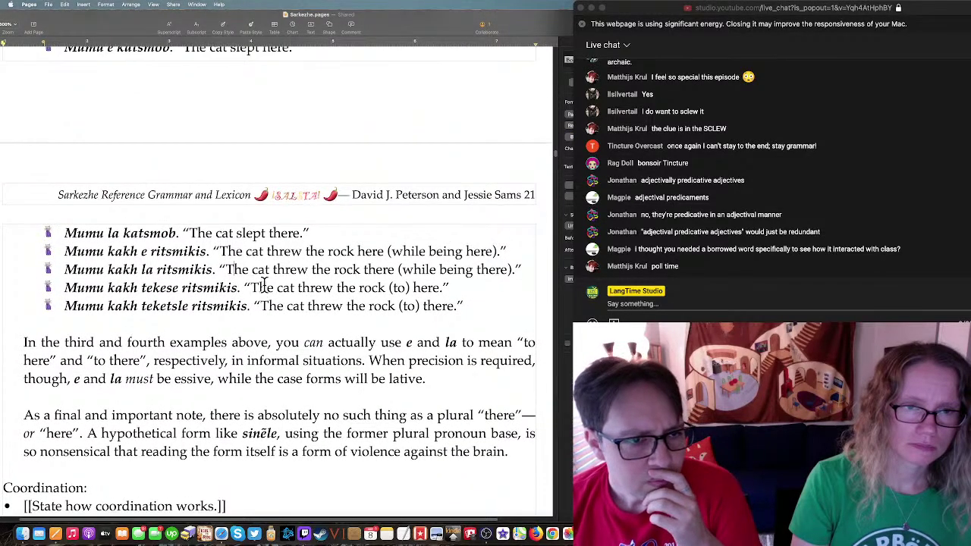
# Step: Look over the locative adverb examples and the Coordination, Relative Clauses and Questions sections that follow them
pyautogui.scroll(4, 263, 284)
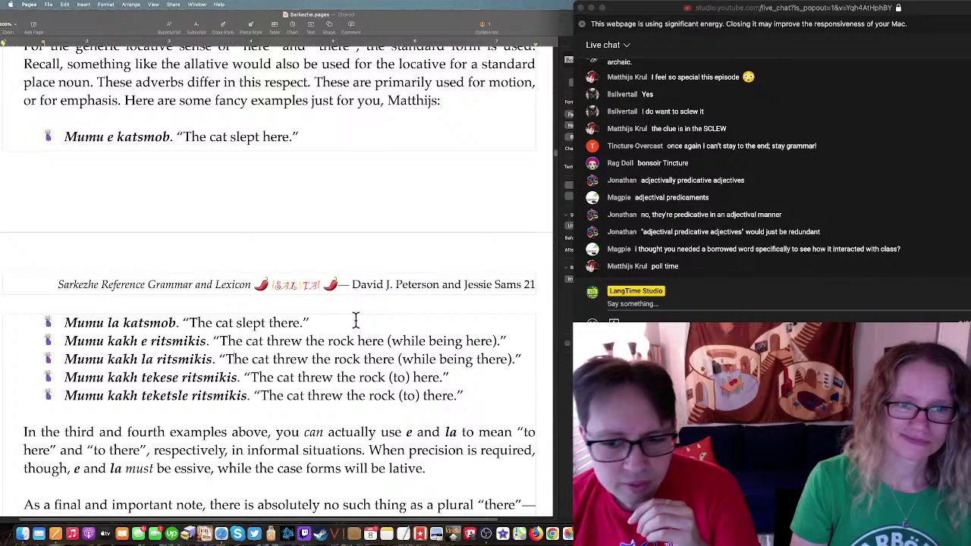
pyautogui.scroll(-2, 355, 320)
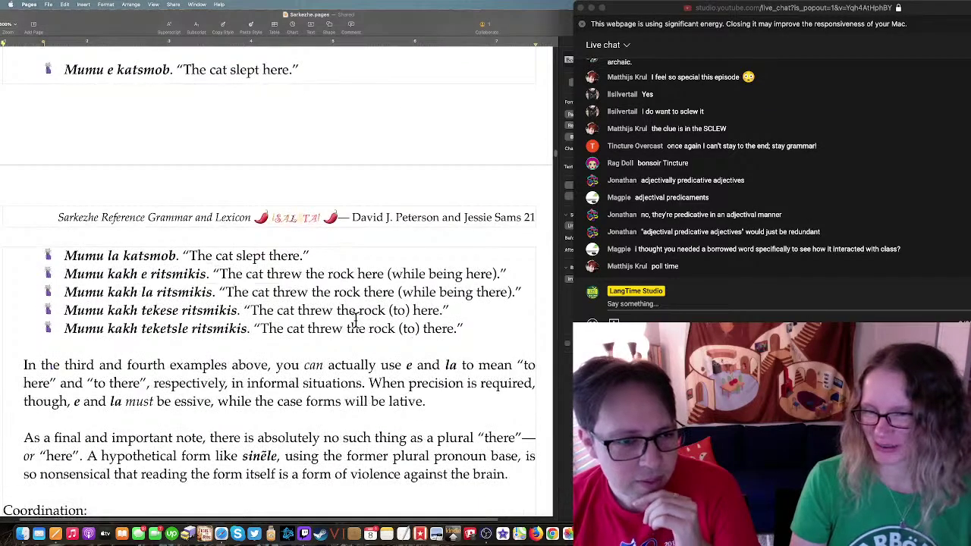
pyautogui.scroll(-8, 354, 320)
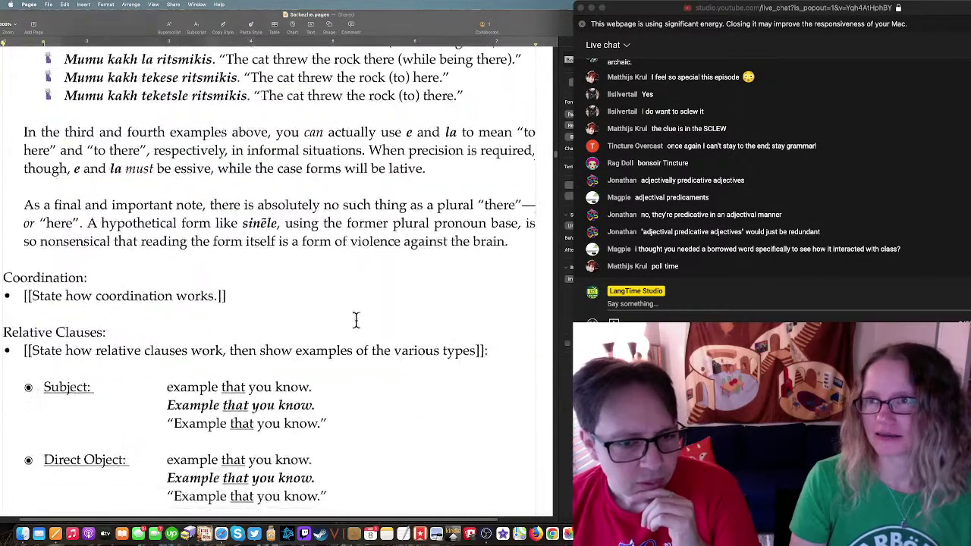
pyautogui.scroll(-4, 355, 321)
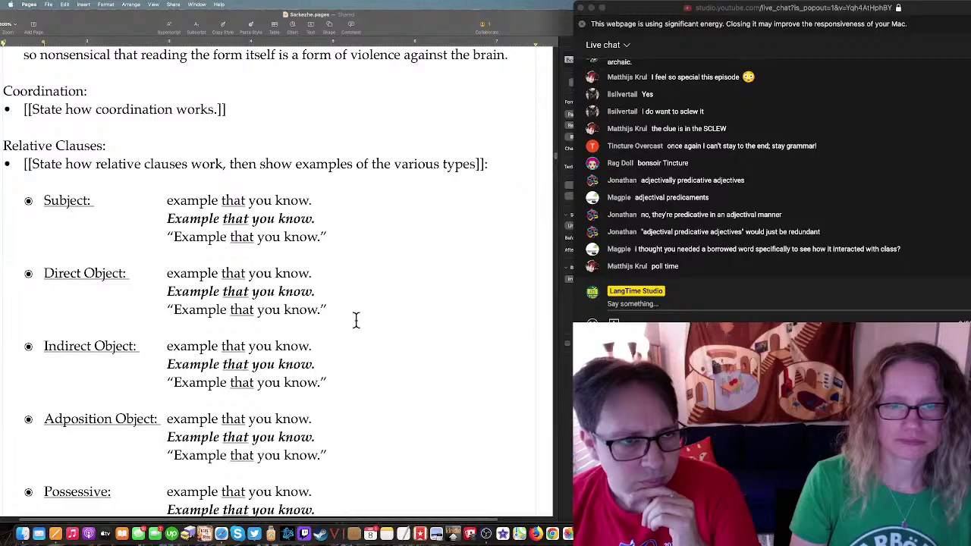
pyautogui.scroll(-10, 355, 321)
pyautogui.scroll(8, 356, 321)
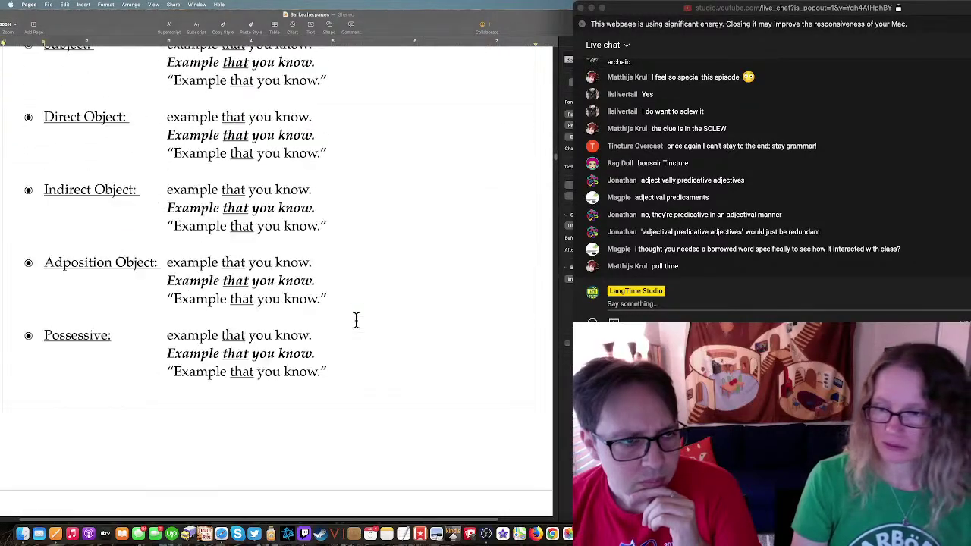
pyautogui.scroll(4, 356, 321)
pyautogui.scroll(-15, 356, 320)
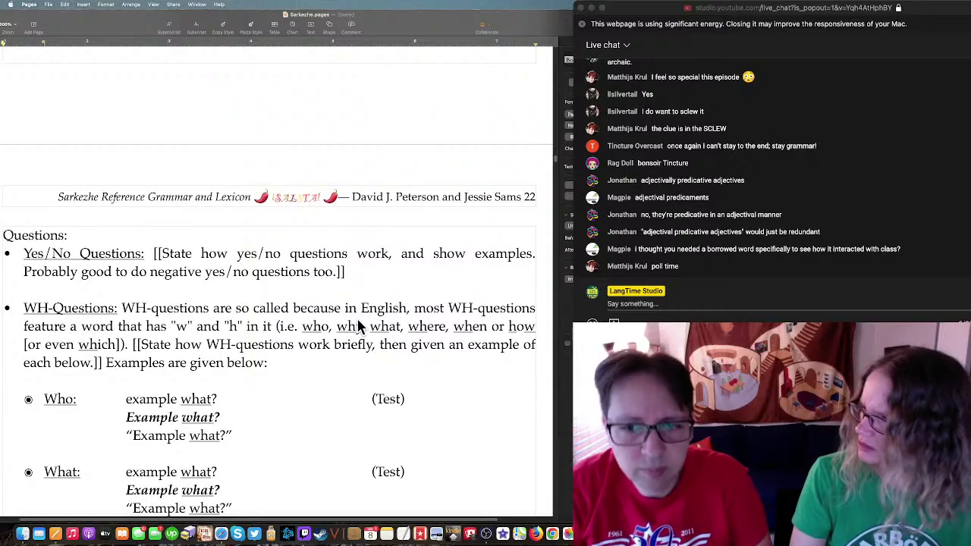
# Step: Search the document for "Adjective" until reaching the Adjectives section on stative verbs
pyautogui.press('super+g')
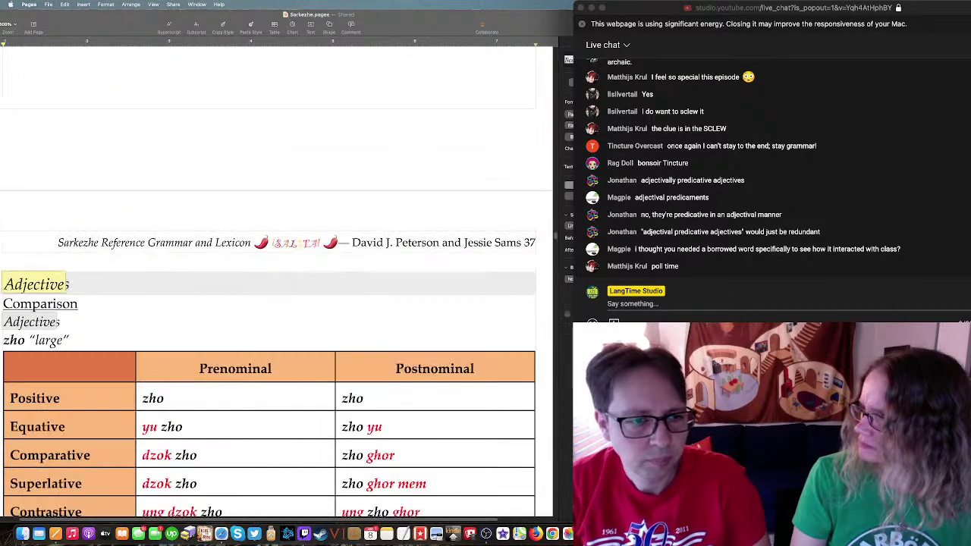
pyautogui.press('super+g')
pyautogui.press('super+g')
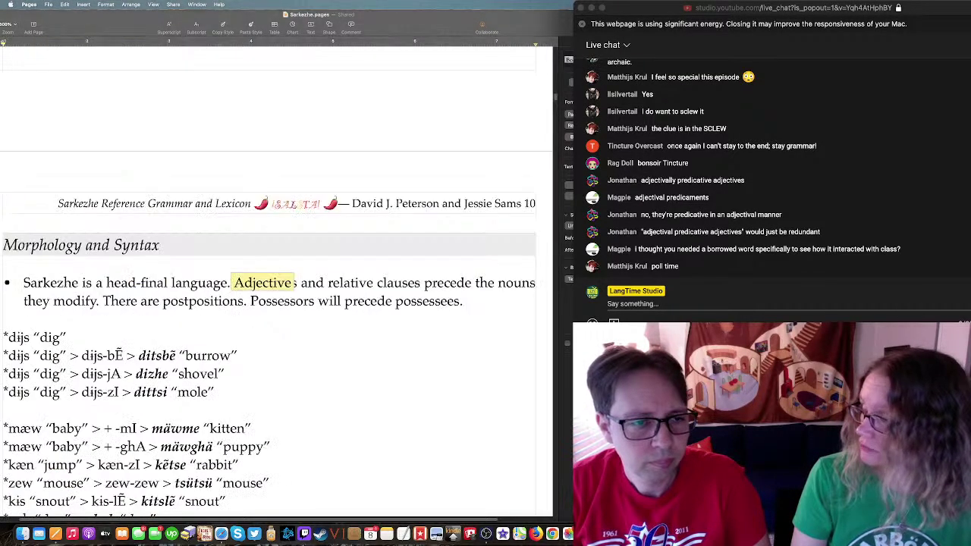
pyautogui.press('super+g')
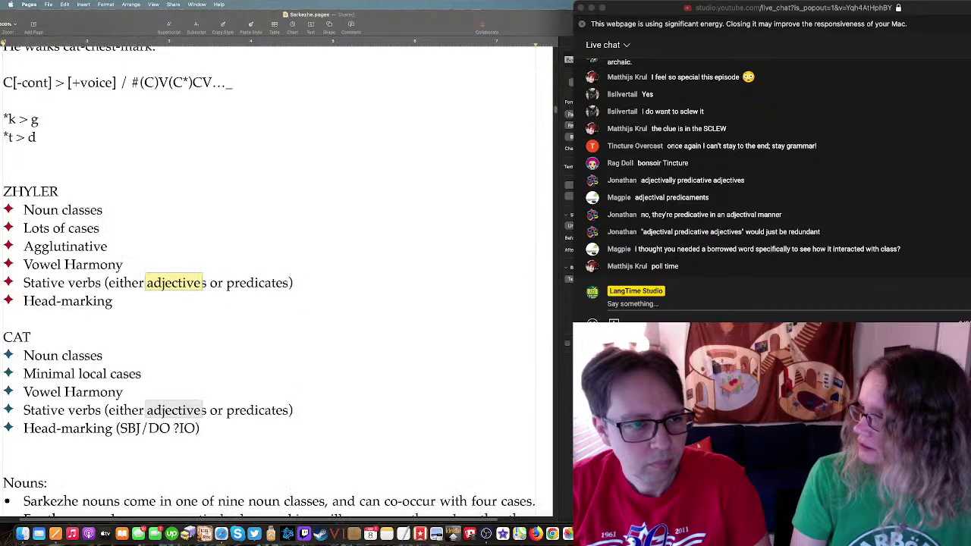
pyautogui.press('super+g')
pyautogui.press('super+g')
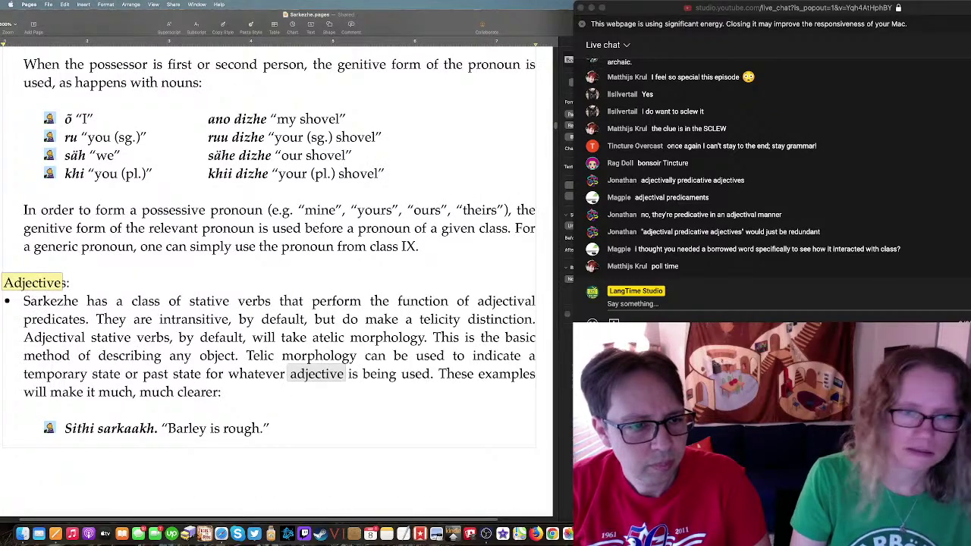
pyautogui.click(309, 320)
pyautogui.scroll(-3, 310, 320)
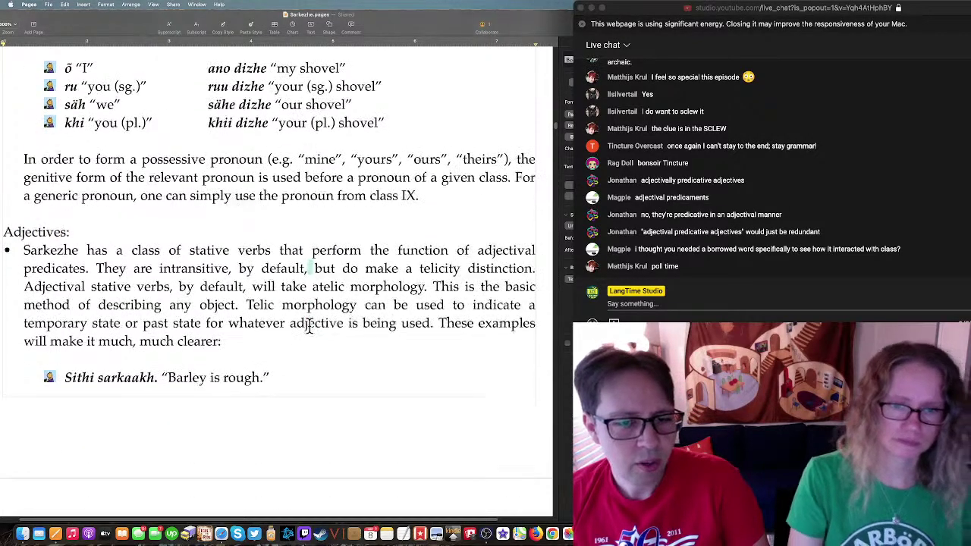
# Step: Reread the Adjectives explanation, its two barley examples, and the placeholder bullets for placement, agreement and comparison
pyautogui.scroll(-2, 319, 406)
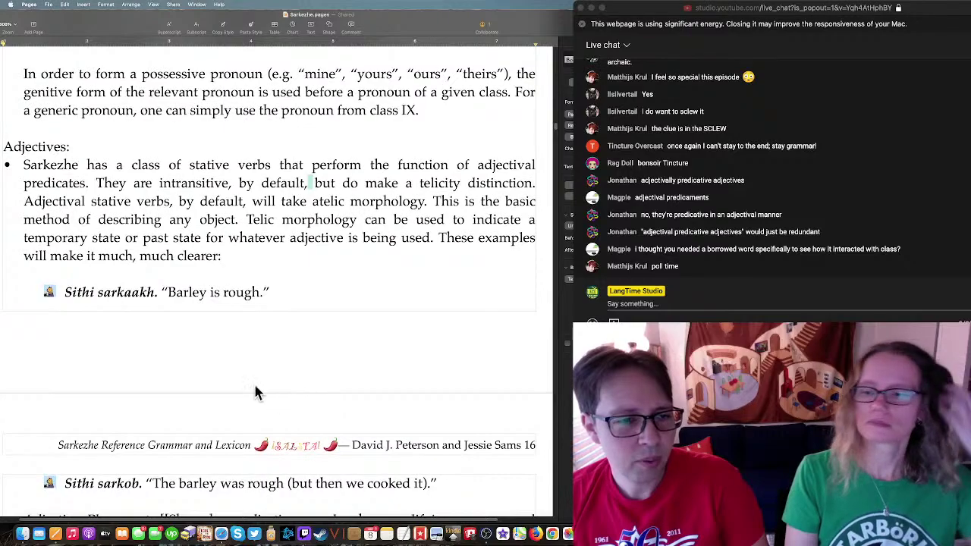
pyautogui.doubleClick(87, 294)
pyautogui.scroll(-5, 260, 304)
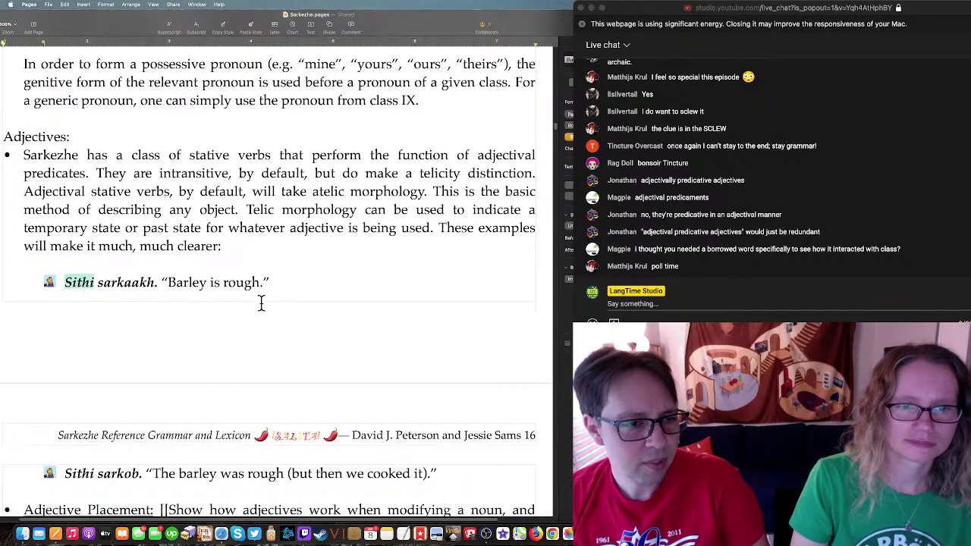
pyautogui.click(224, 314)
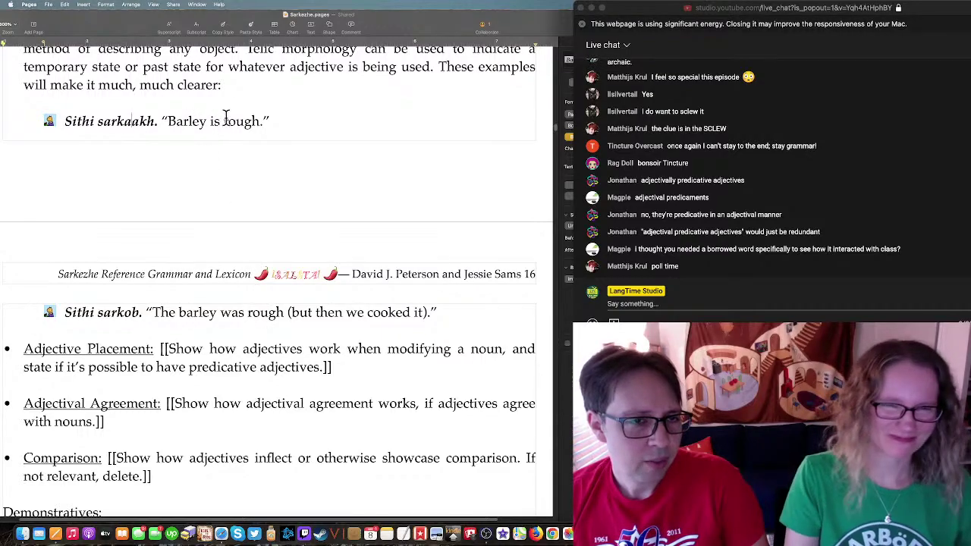
pyautogui.moveTo(276, 118); pyautogui.dragTo(62, 120)
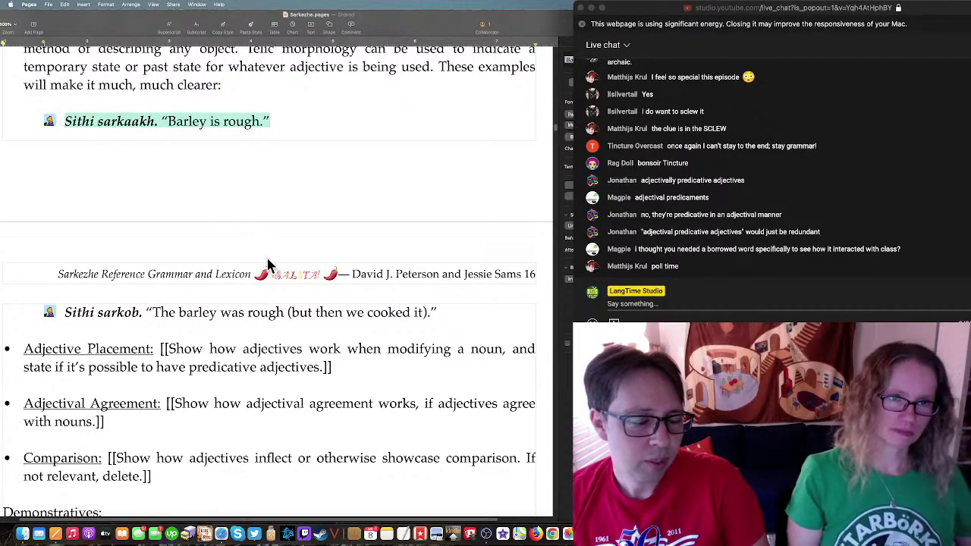
pyautogui.click(250, 308)
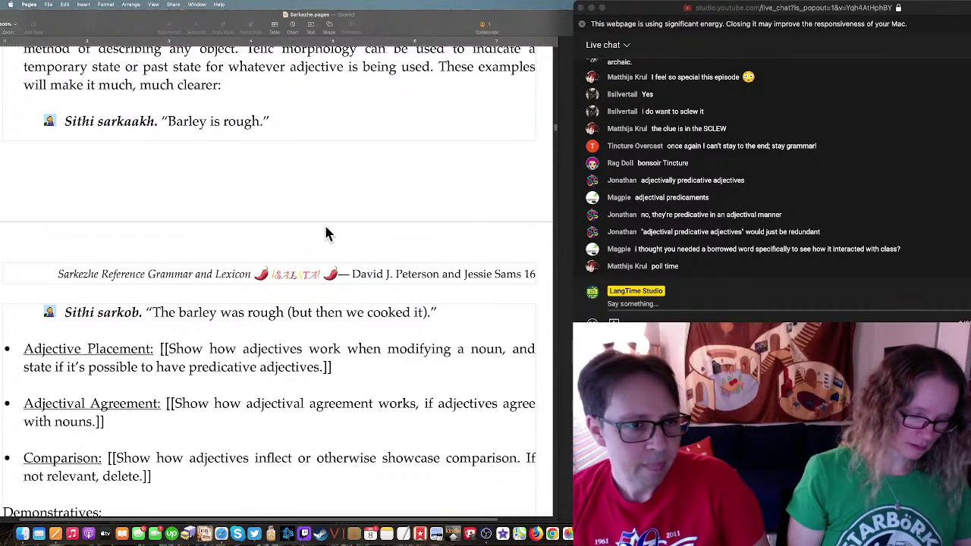
pyautogui.scroll(2, 325, 236)
pyautogui.scroll(5, 326, 243)
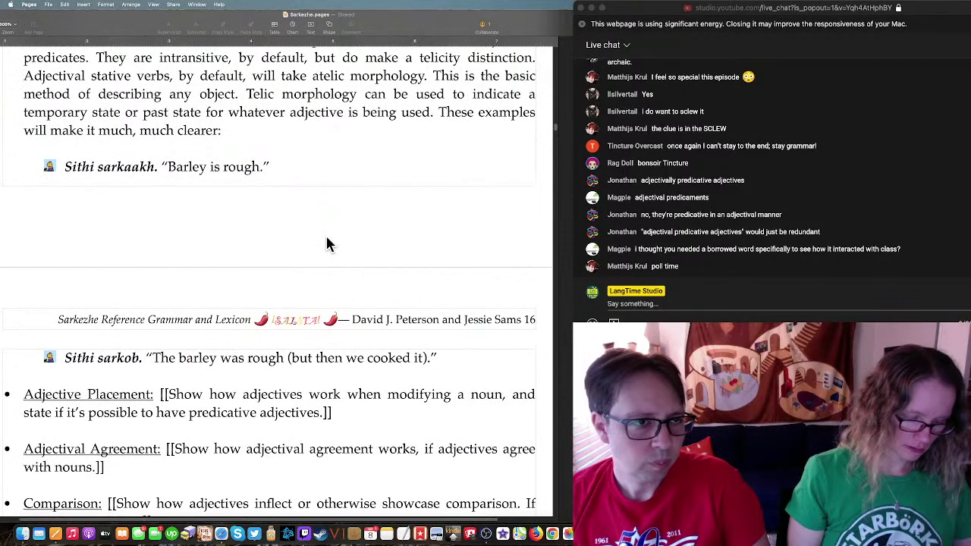
pyautogui.scroll(-2, 326, 243)
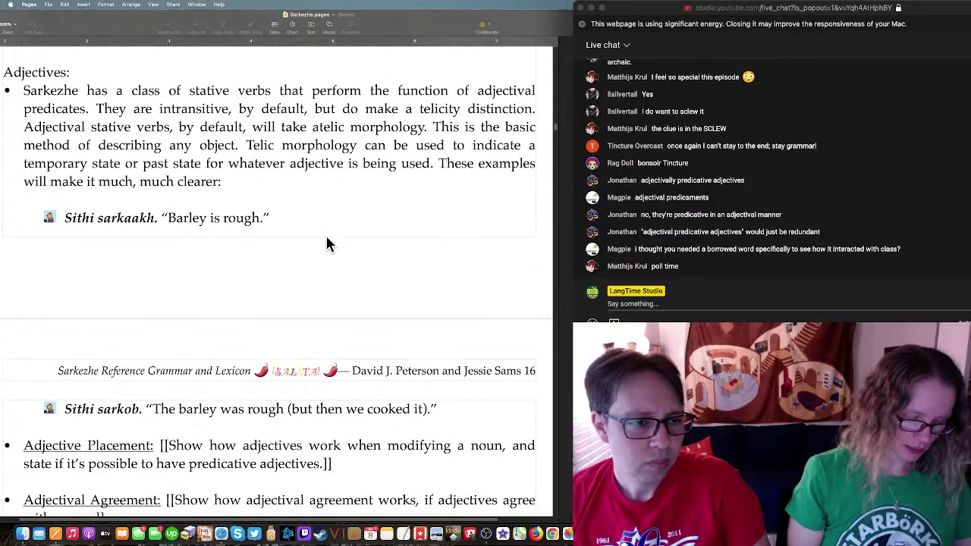
pyautogui.scroll(1, 326, 243)
pyautogui.scroll(-5, 249, 311)
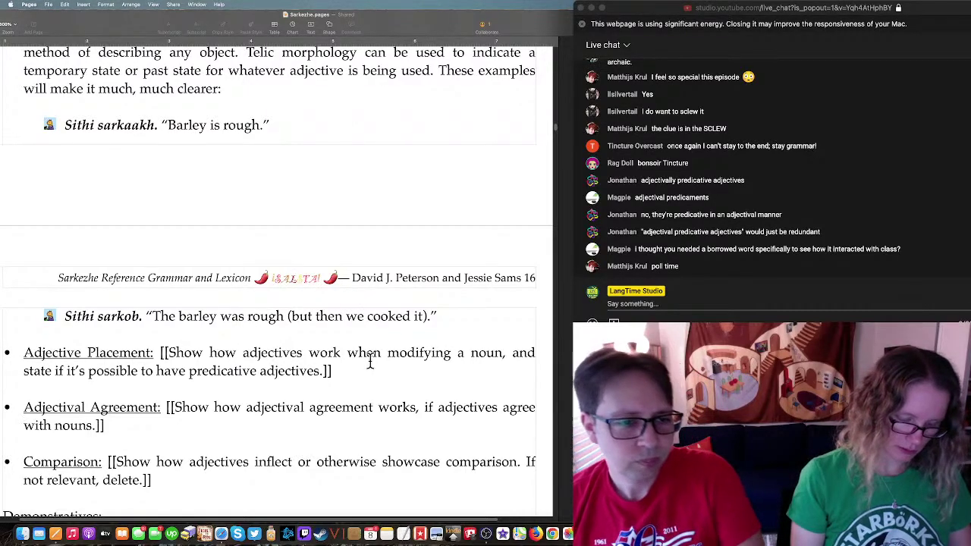
pyautogui.scroll(1, 379, 346)
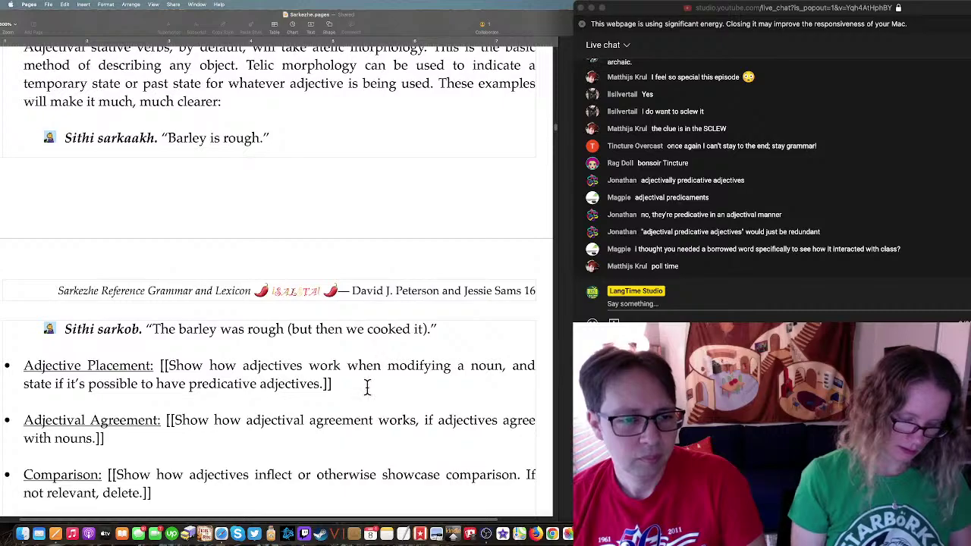
# Step: Replace the Adjective Placement placeholder with "Adjectives can be used as pre-nominal modifiers."
pyautogui.moveTo(323, 384); pyautogui.dragTo(160, 372)
pyautogui.scroll(4, 161, 370)
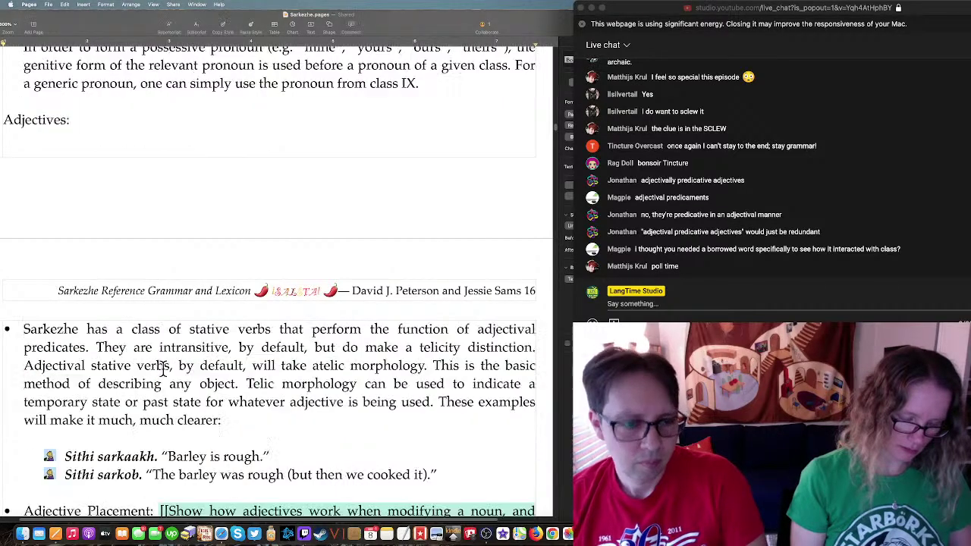
pyautogui.write('Adjectiv')
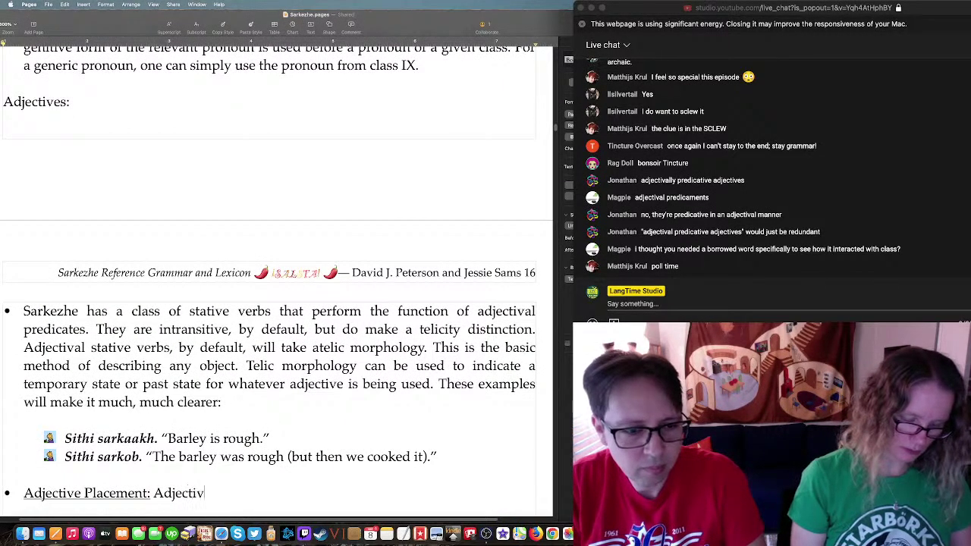
pyautogui.write('es can be used a')
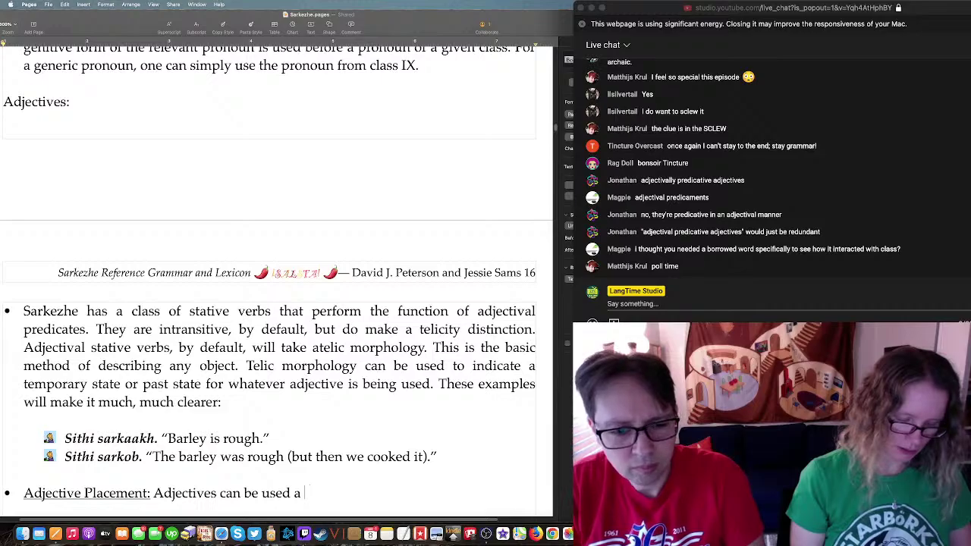
pyautogui.write('s pre-nominal ')
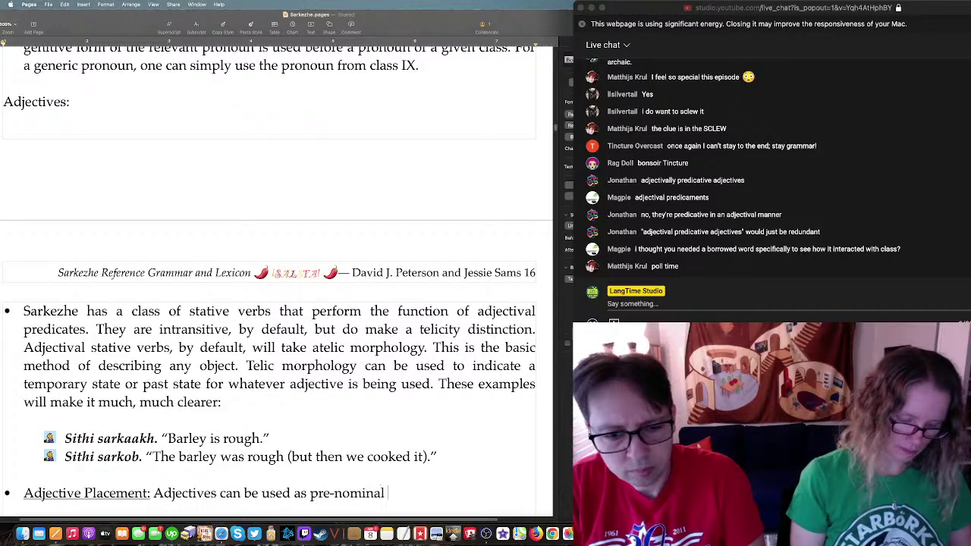
pyautogui.write('modifiers.')
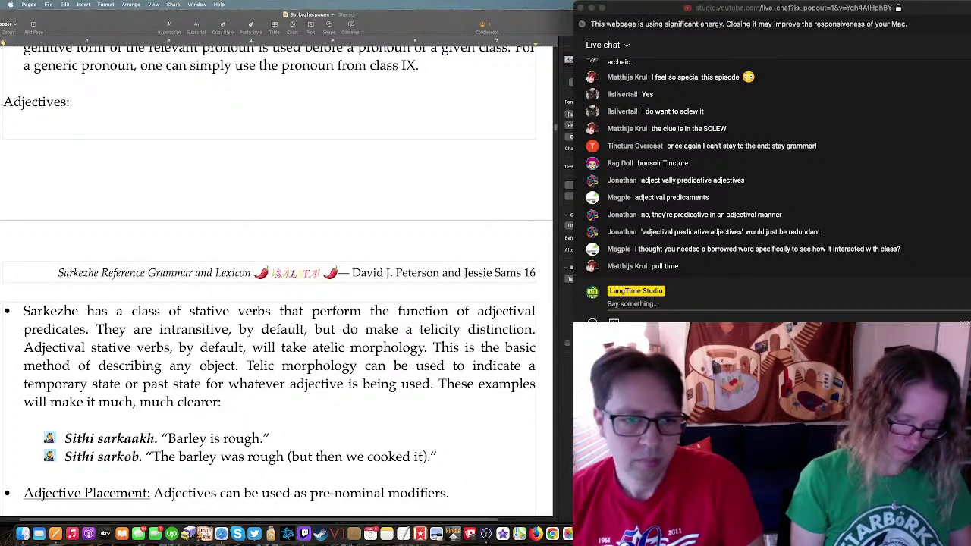
pyautogui.scroll(-8, 374, 297)
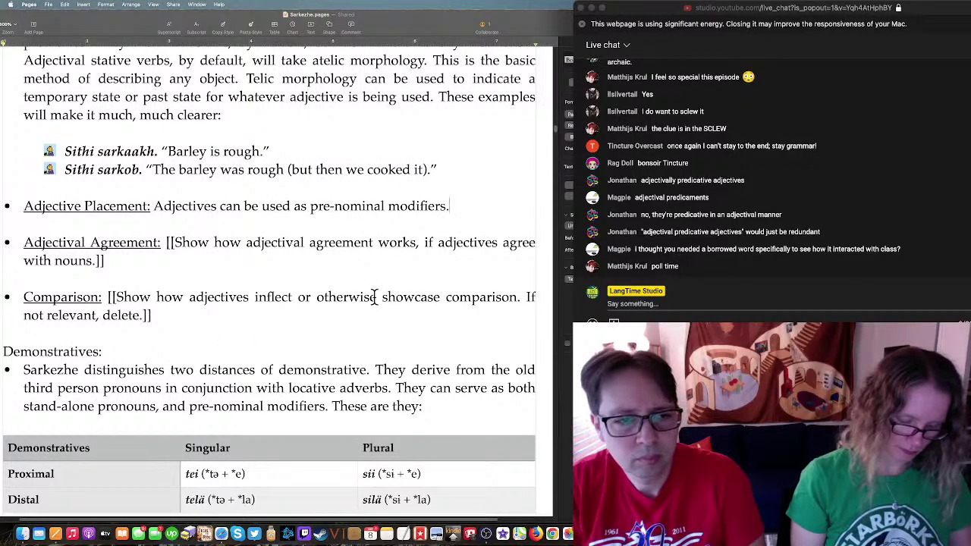
# Step: Add an "OPTION 1:" heading below the Adjective Placement bullet, with an indented line beneath it
pyautogui.press('Return')
pyautogui.press('Return')
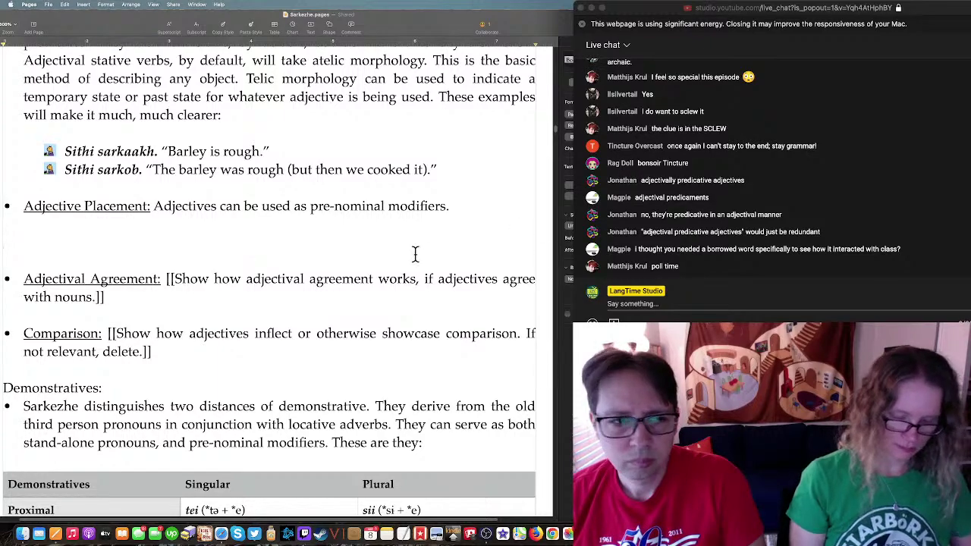
pyautogui.write('OPTION 1')
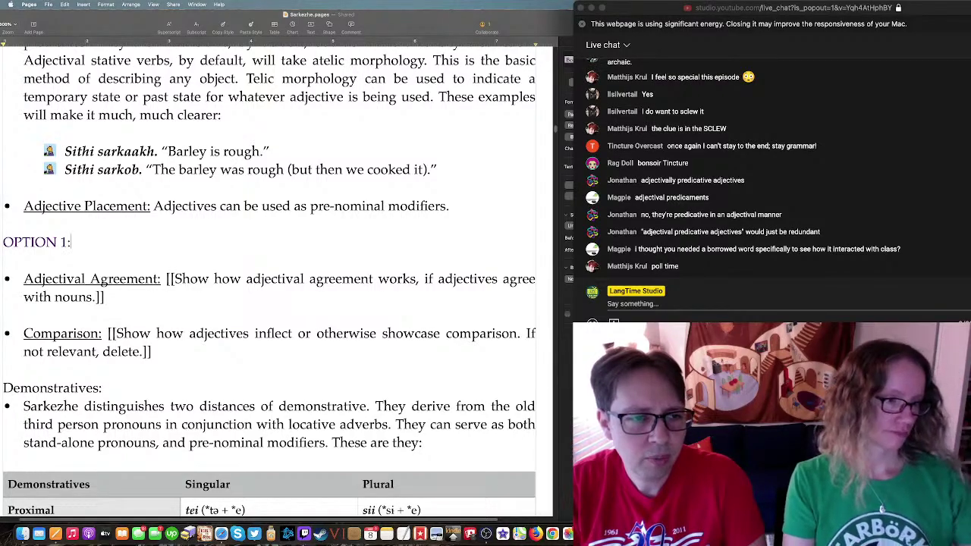
pyautogui.write(':')
pyautogui.press('Return')
pyautogui.press('Return')
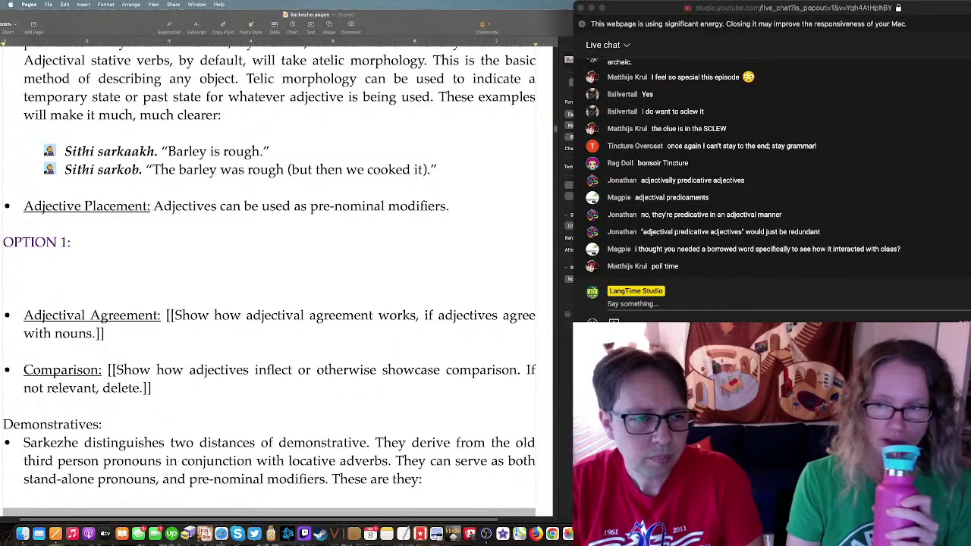
pyautogui.press('BackSpace')
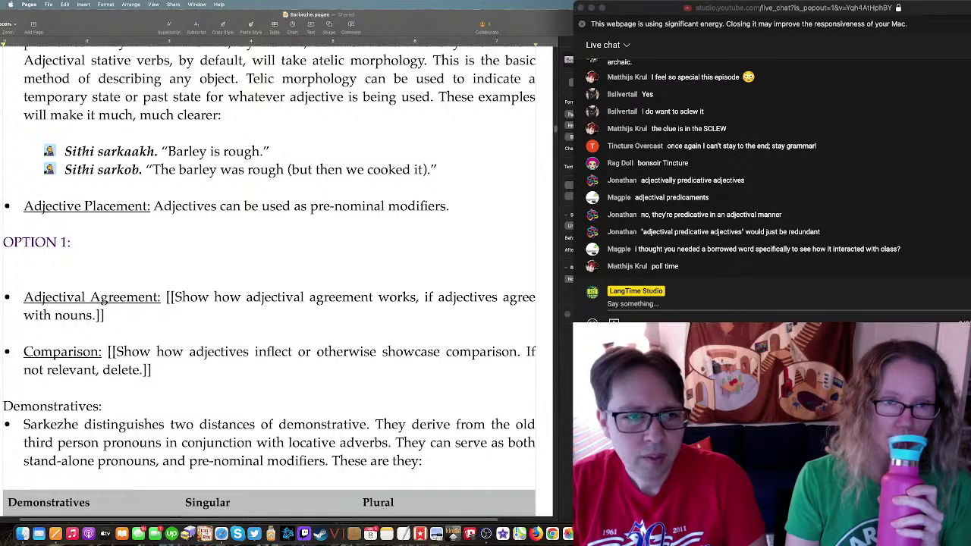
pyautogui.write('A.')
pyautogui.press('BackSpace')
pyautogui.press('BackSpace')
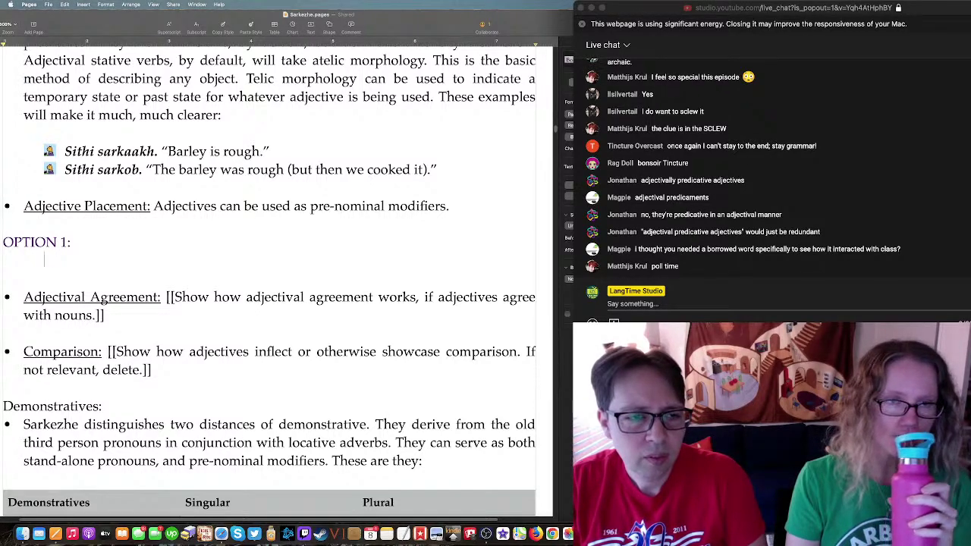
# Step: Write under Option 1: "Relative clauses end with a fully conjugated verb that occurs directly before the noun being modified."
pyautogui.write('Rel')
pyautogui.press('BackSpace')
pyautogui.press('BackSpace')
pyautogui.press('BackSpace')
pyautogui.write('Rel')
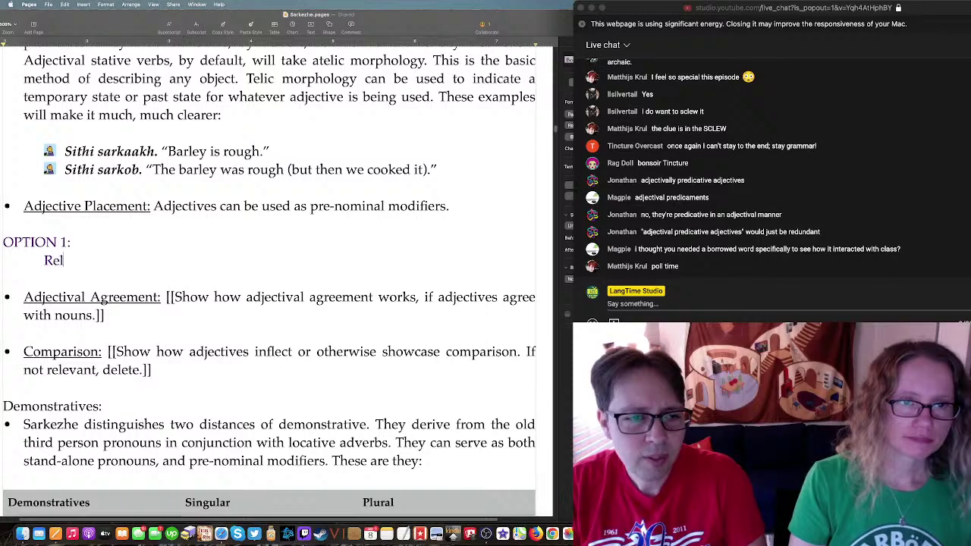
pyautogui.write('ative clauses ')
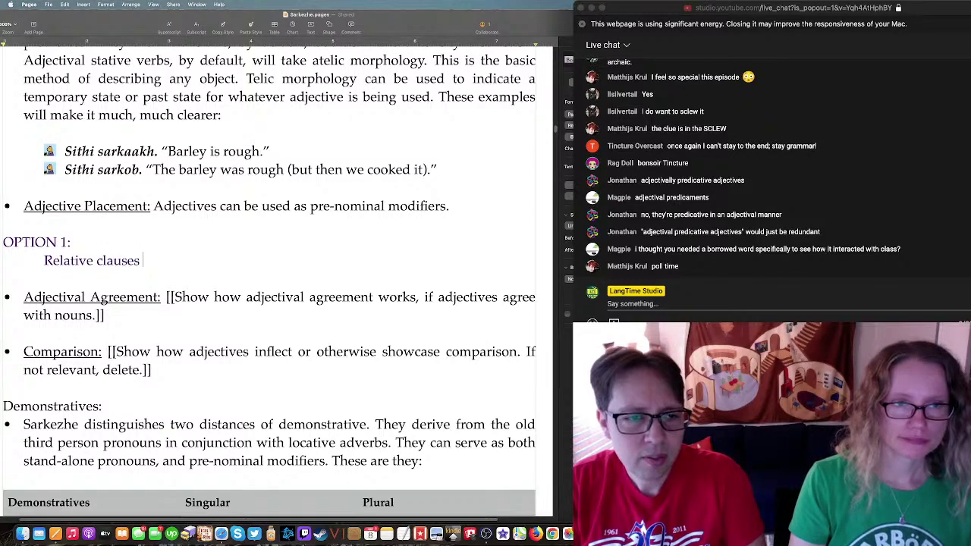
pyautogui.write('end with ')
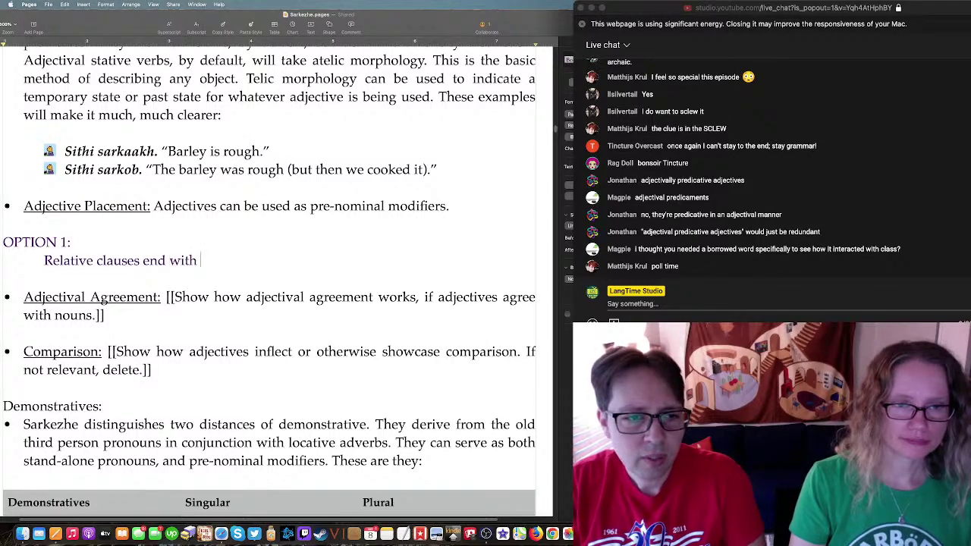
pyautogui.write('a fully conj')
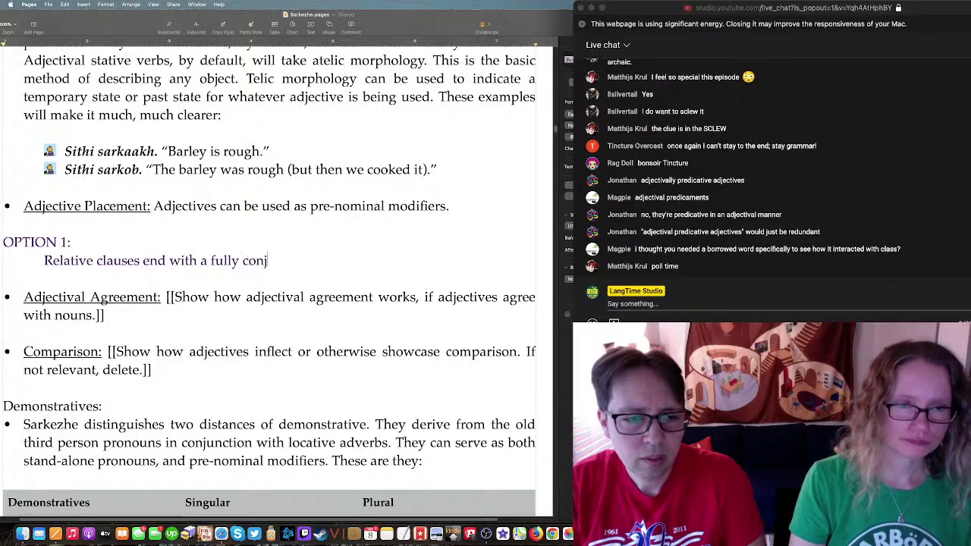
pyautogui.write('ugated verb that ocurrs')
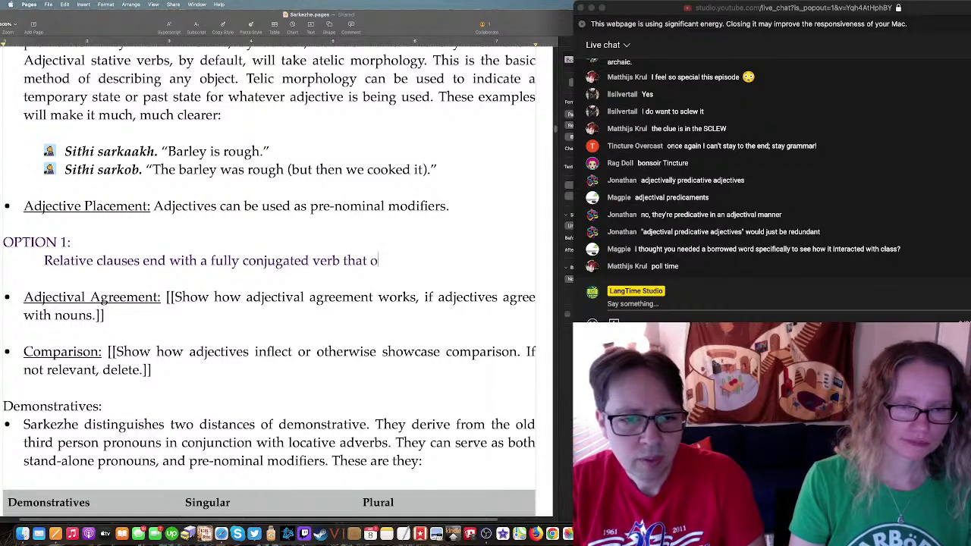
pyautogui.press('BackSpace')
pyautogui.press('BackSpace')
pyautogui.press('BackSpace')
pyautogui.press('BackSpace')
pyautogui.write('cu')
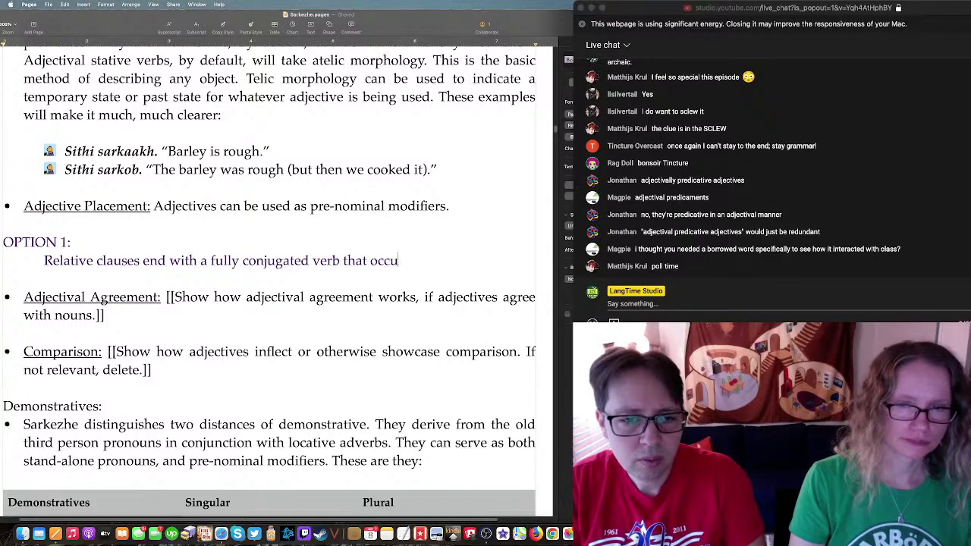
pyautogui.write('rs directly bef')
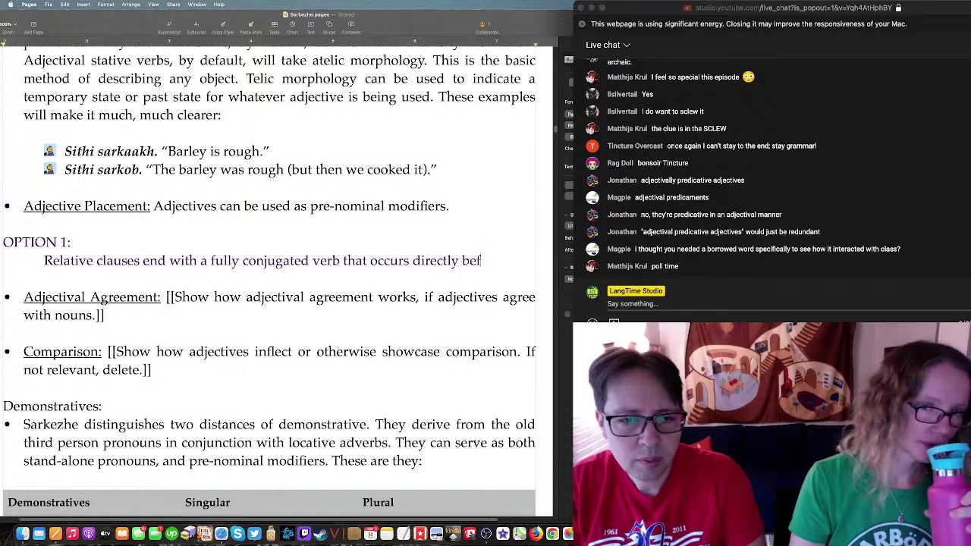
pyautogui.write('ore the noun being modified.')
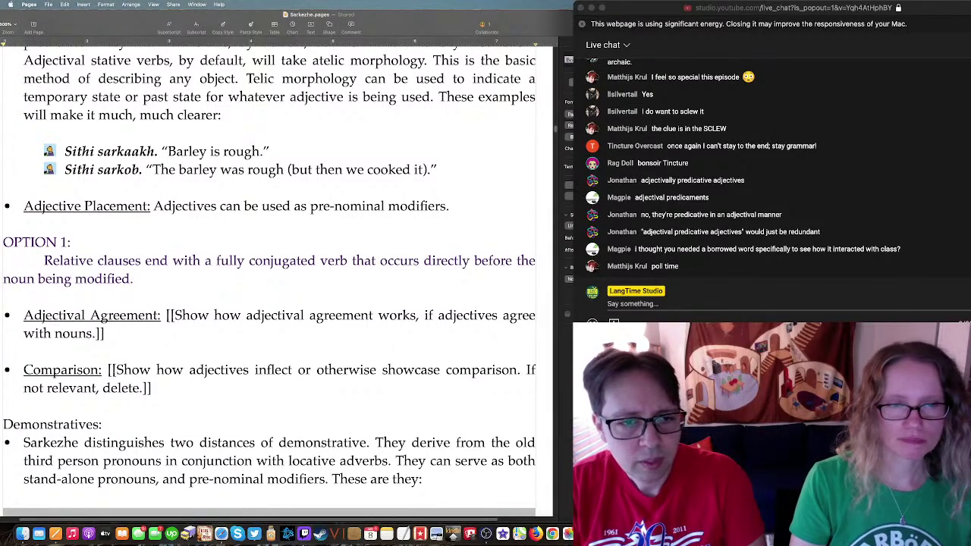
# Step: Continue the Option 1 paragraph with "Consequently, adjectives will simply be relative clauses—and so will participles."
pyautogui.write(' Consequently')
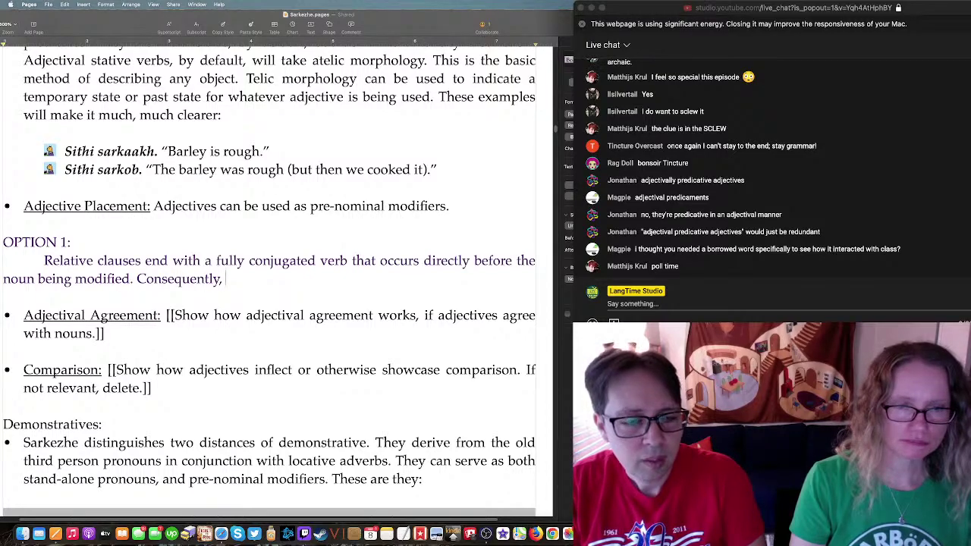
pyautogui.write(', adjec')
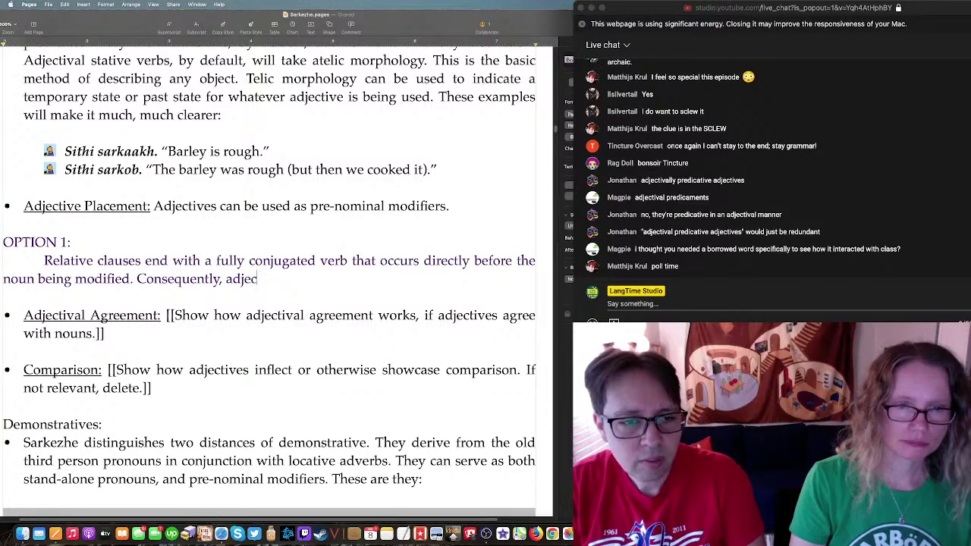
pyautogui.write('tibves will')
pyautogui.press('BackSpace')
pyautogui.press('BackSpace')
pyautogui.press('BackSpace')
pyautogui.press('BackSpace')
pyautogui.press('BackSpace')
pyautogui.press('BackSpace')
pyautogui.press('BackSpace')
pyautogui.press('BackSpace')
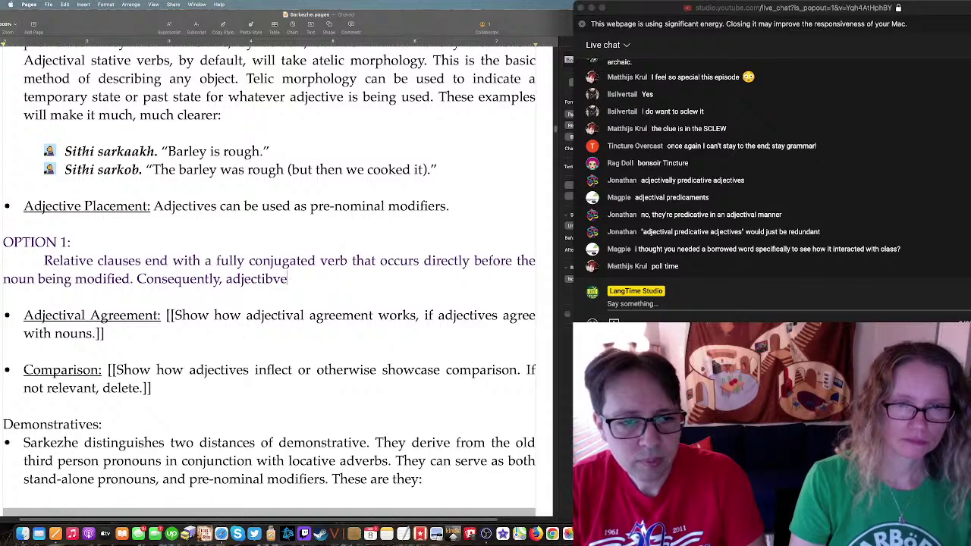
pyautogui.write('ves will si')
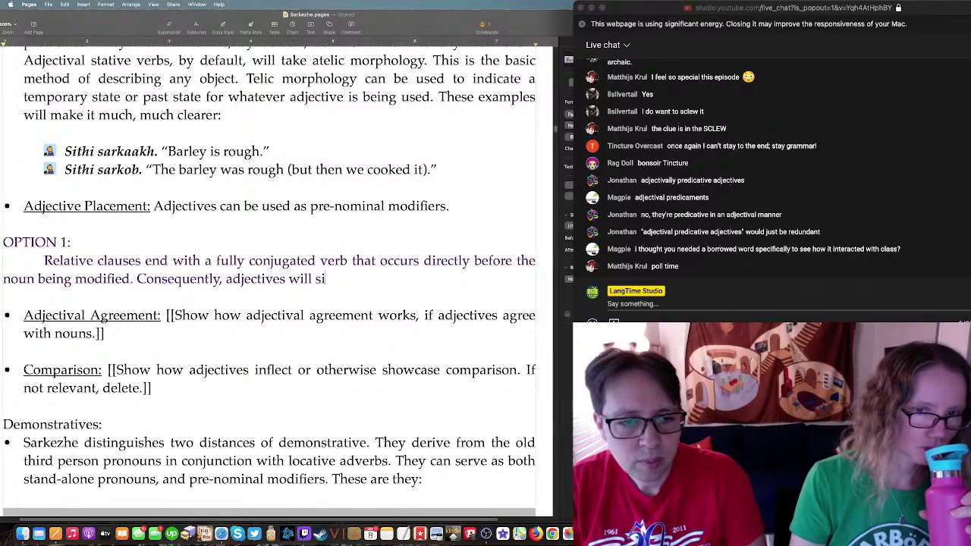
pyautogui.write('mply be relative clauses')
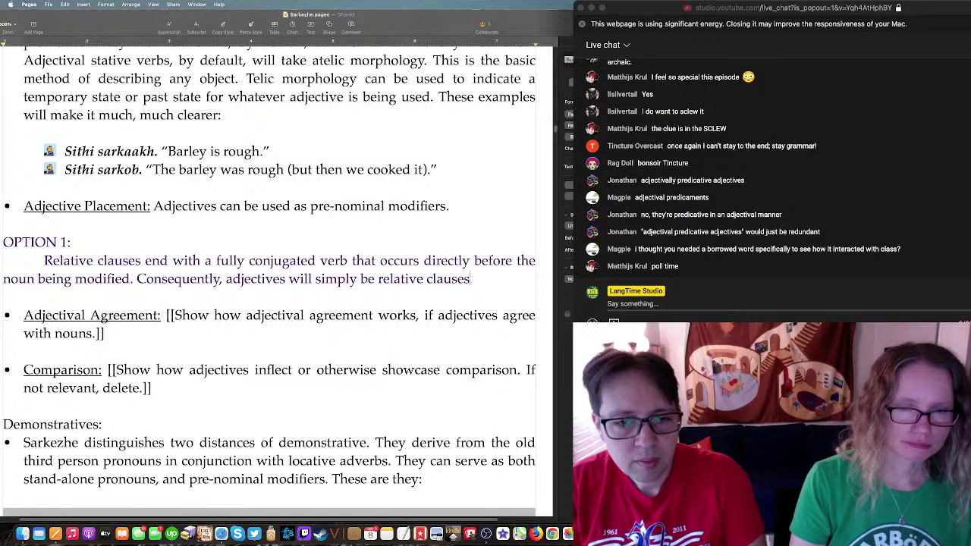
pyautogui.write('.—and so will')
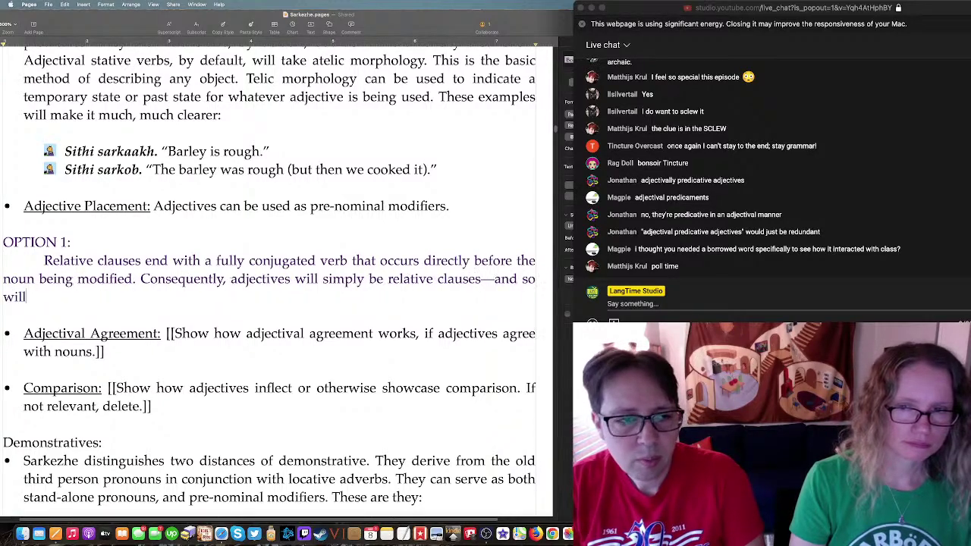
pyautogui.write(' participles.')
# Step: Add an "OPTION 2:" heading below the Option 1 paragraph, with an indented line beneath it
pyautogui.press('Return')
pyautogui.press('Return')
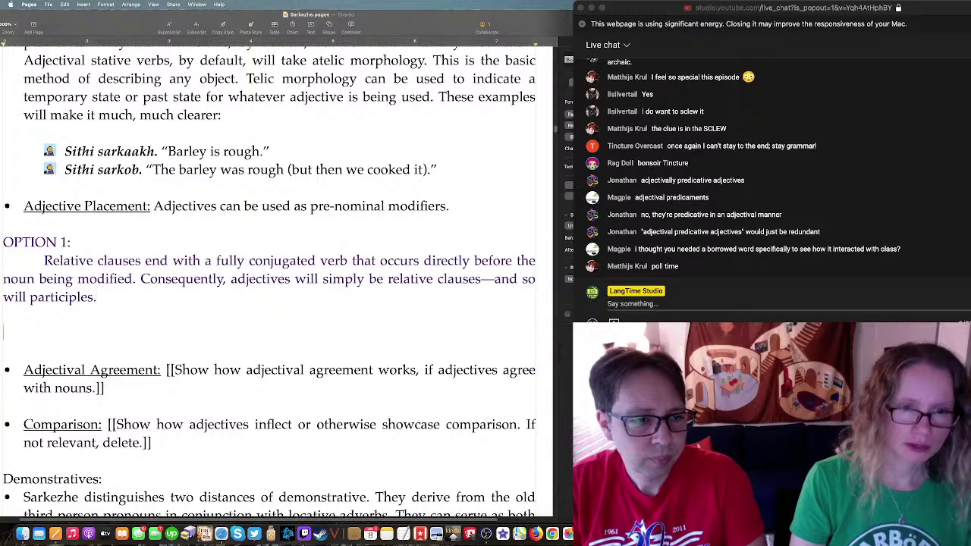
pyautogui.write('OPTION 2:')
pyautogui.press('Return')
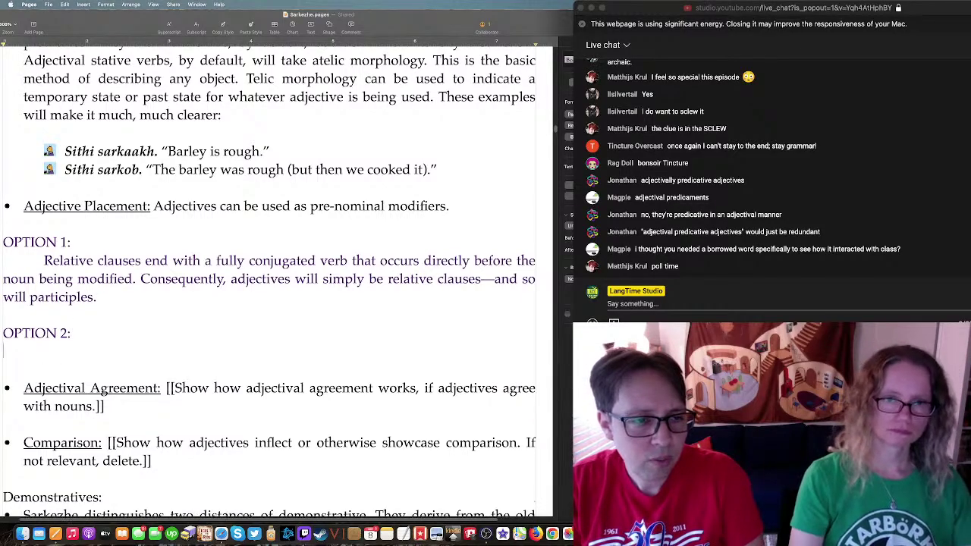
pyautogui.press('Tab')
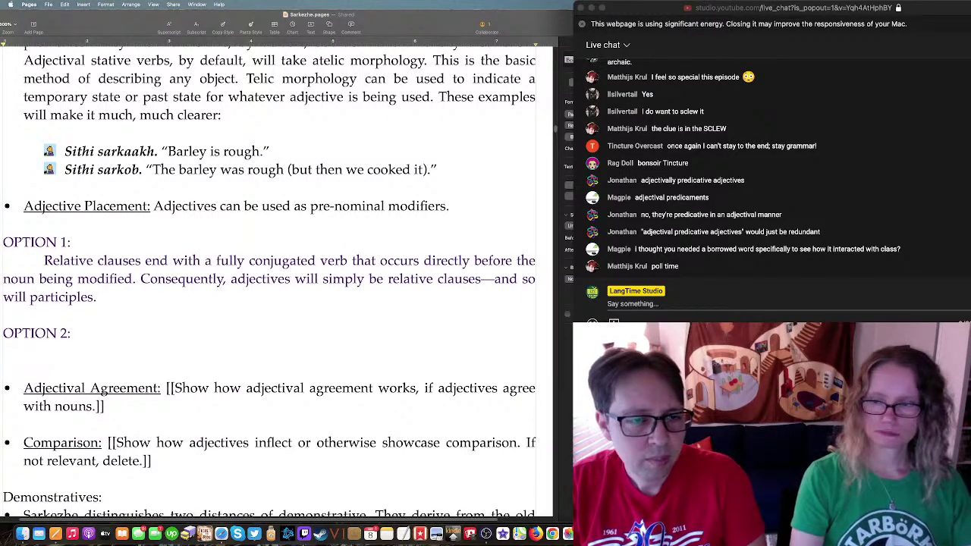
# Step: Write under Option 2: "Stative verbs like adjectives occur pre-nominally in their base form."
pyautogui.write('Stative verb')
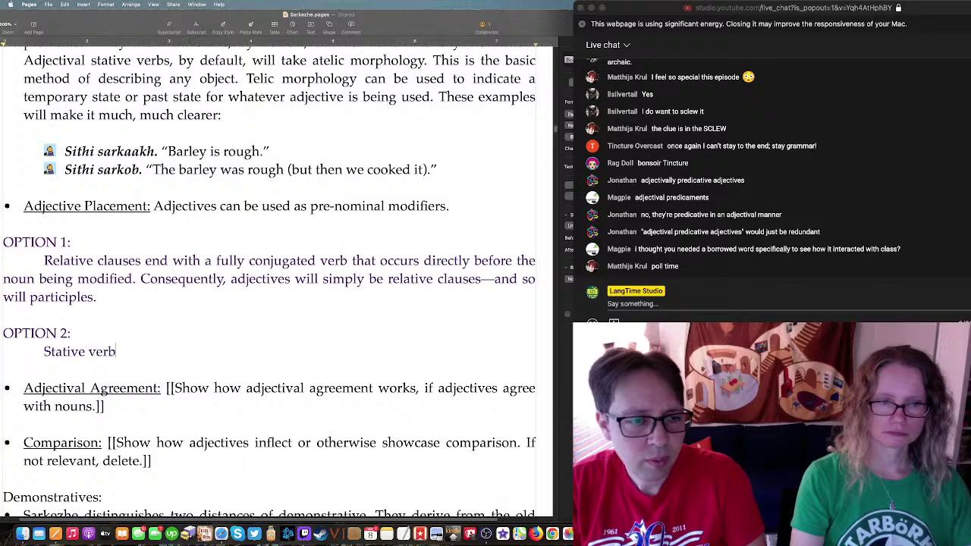
pyautogui.write('s like adjectives ')
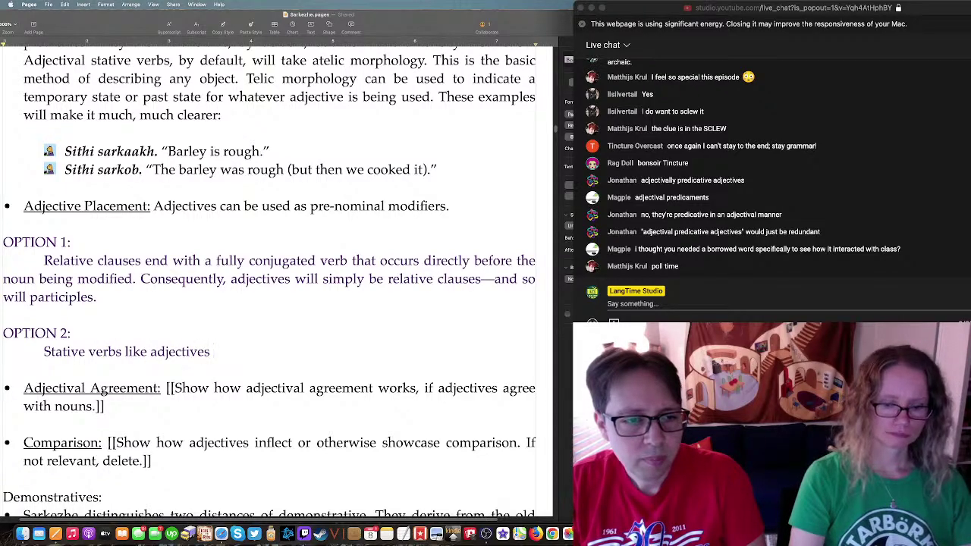
pyautogui.write('occur pre-')
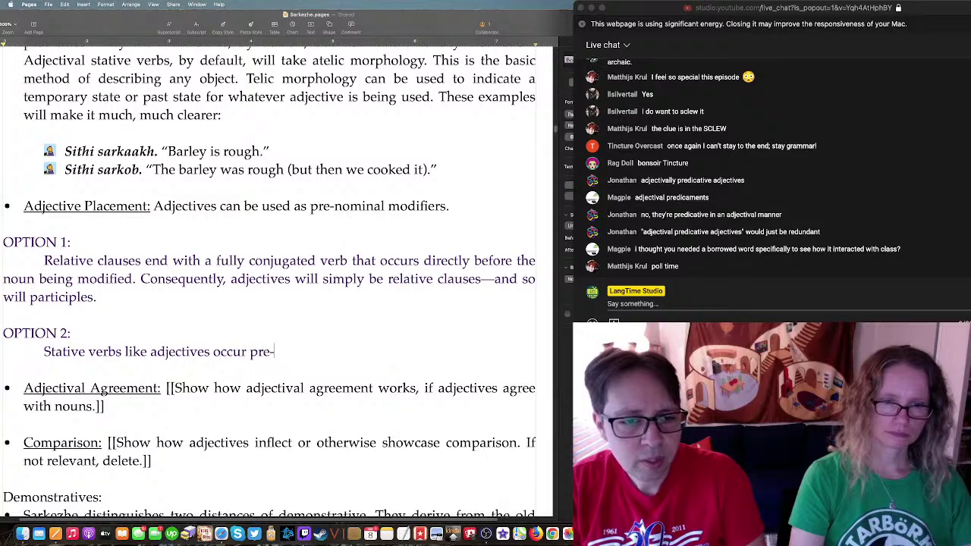
pyautogui.write('nominally')
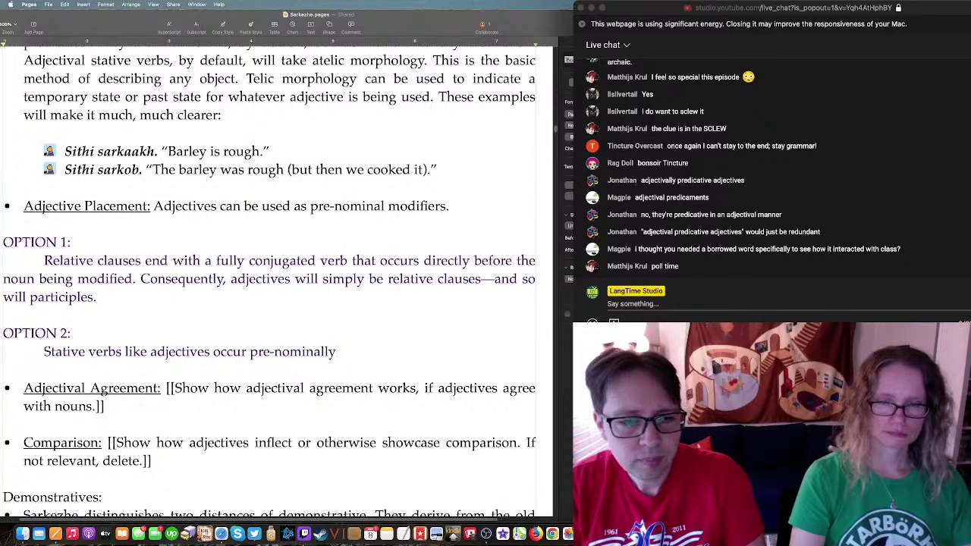
pyautogui.write(' i')
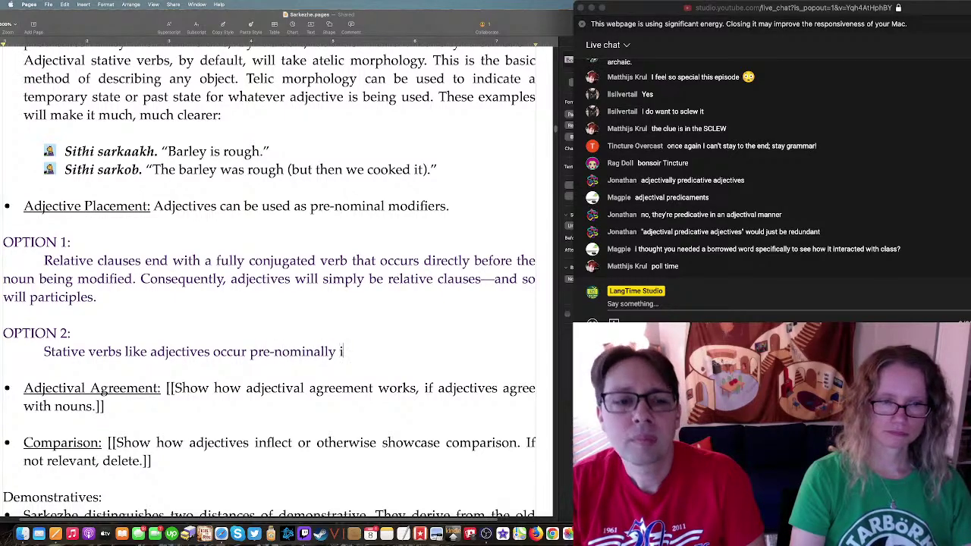
pyautogui.write('n their base form.')
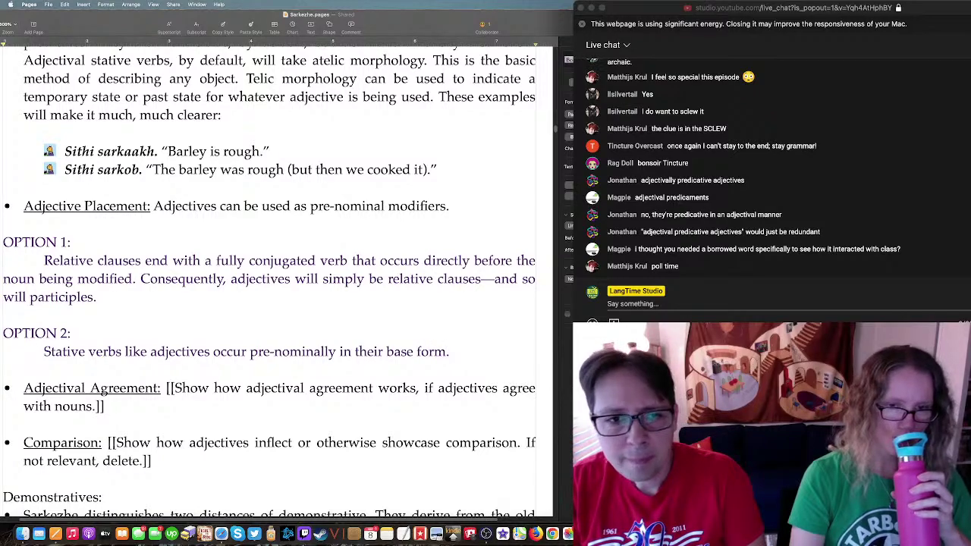
# Step: Continue the Option 2 paragraph with "So their most basic form is adjectival."
pyautogui.write(' So the')
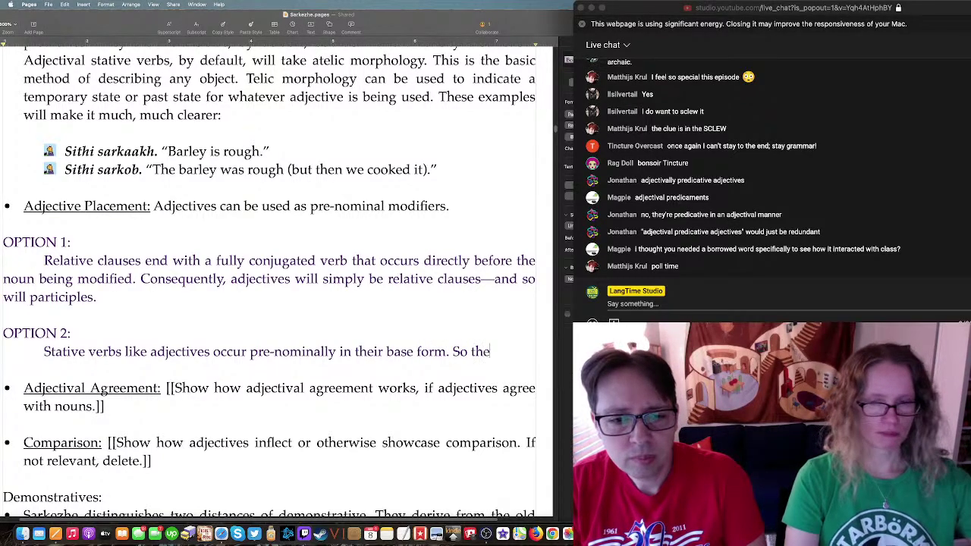
pyautogui.write('ir mots ba')
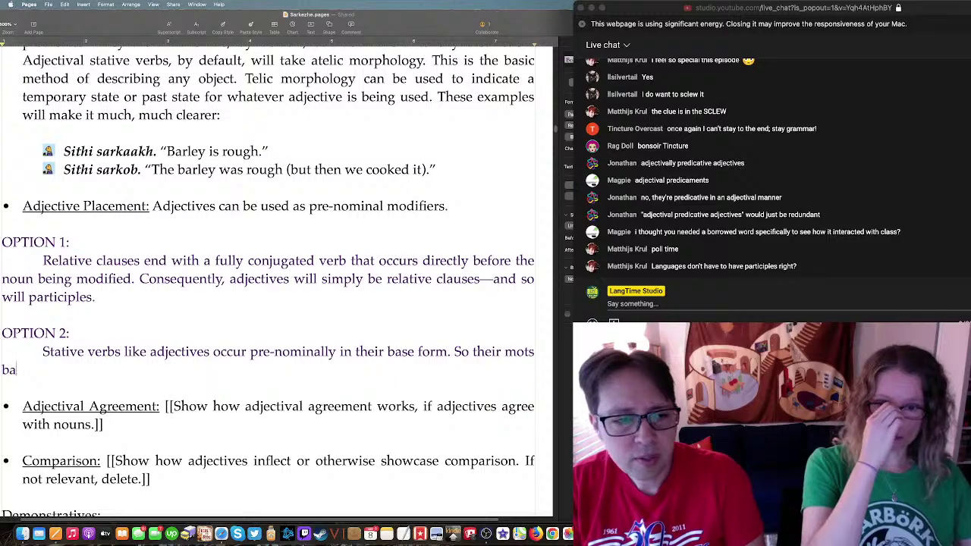
pyautogui.press('BackSpace')
pyautogui.press('BackSpace')
pyautogui.press('BackSpace')
pyautogui.press('BackSpace')
pyautogui.press('BackSpace')
pyautogui.write('st')
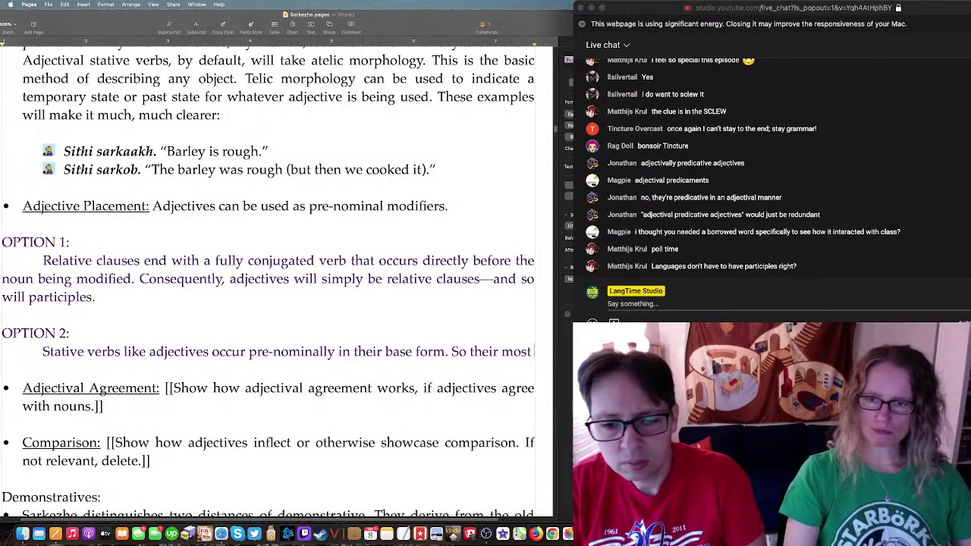
pyautogui.write(' basic form')
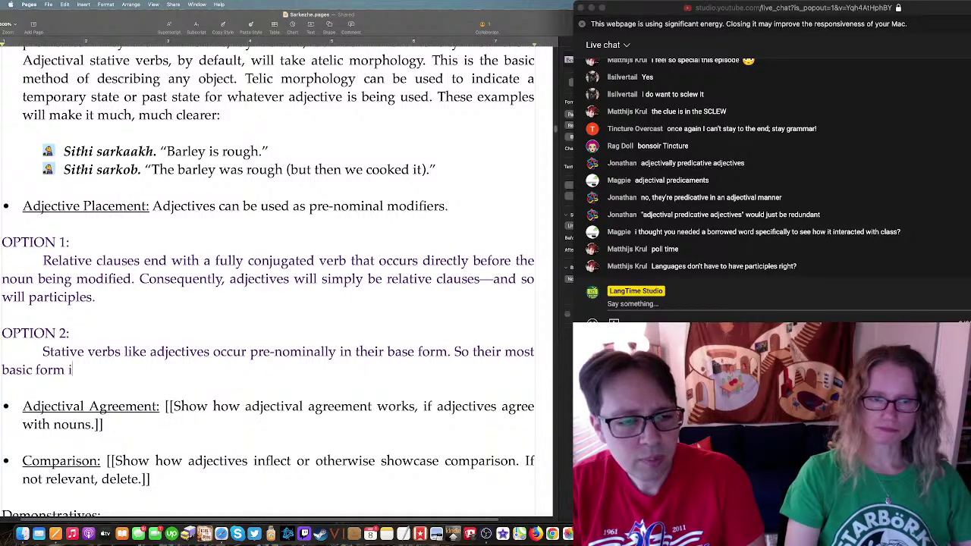
pyautogui.write('is adjectival.')
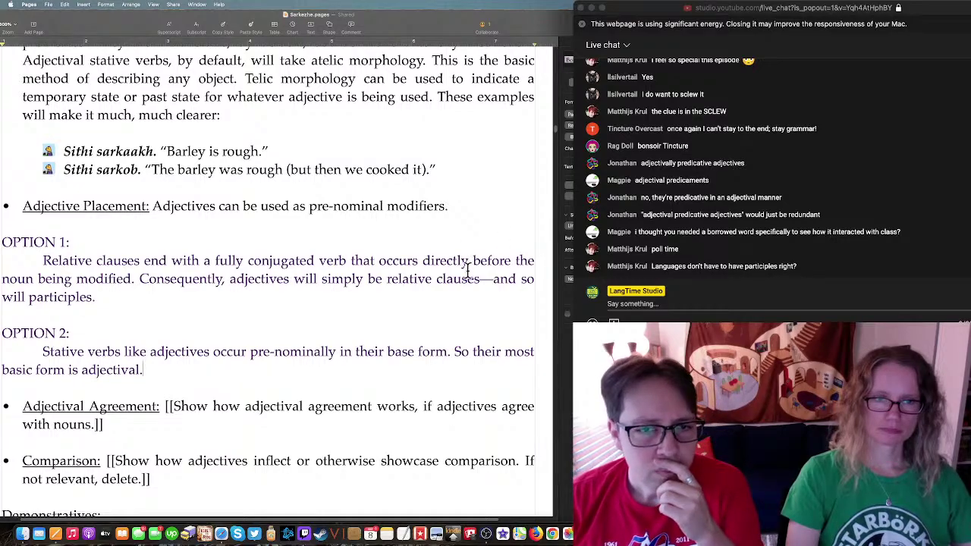
# Step: Review the Passivization rules and examples and the Participles placeholder in the Verbs section to inform the adjective options
pyautogui.scroll(-15, 468, 269)
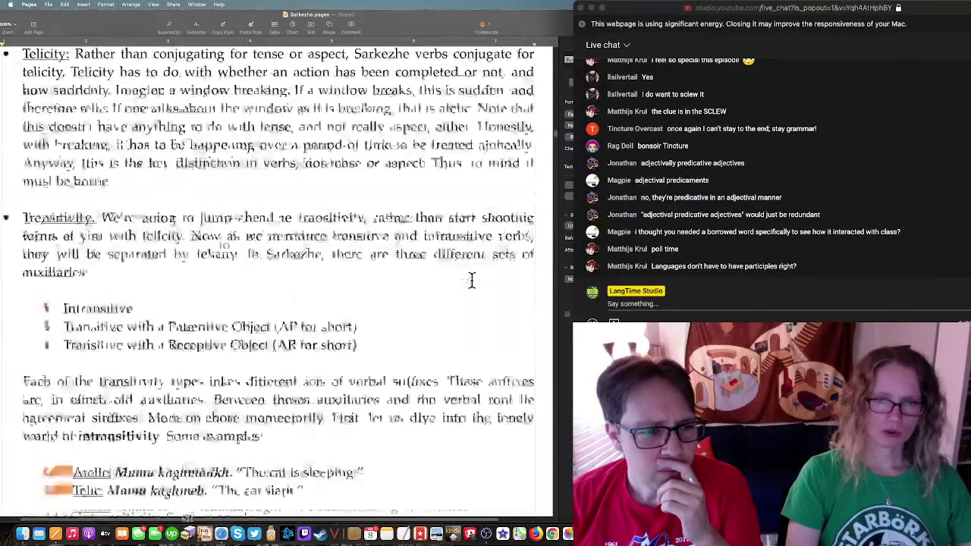
pyautogui.scroll(-20, 471, 280)
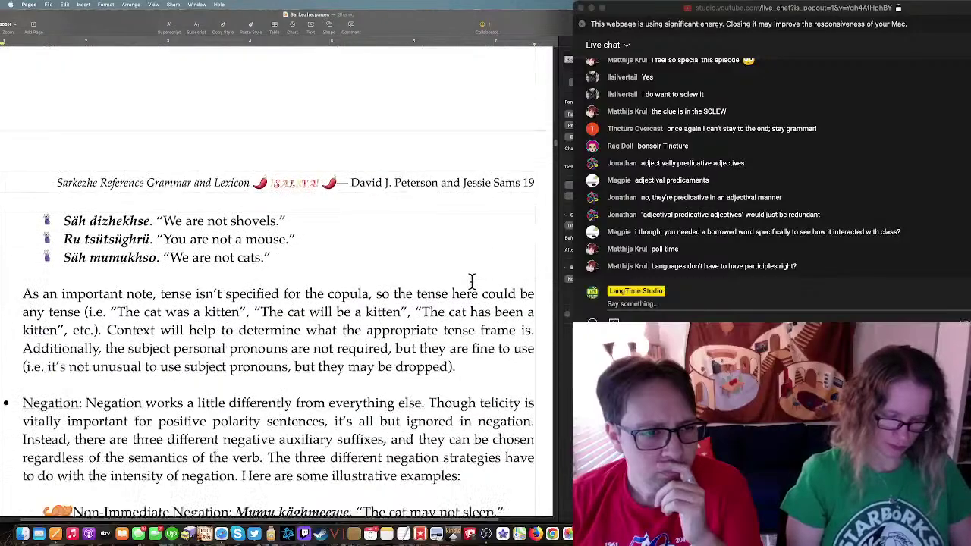
pyautogui.scroll(-20, 471, 280)
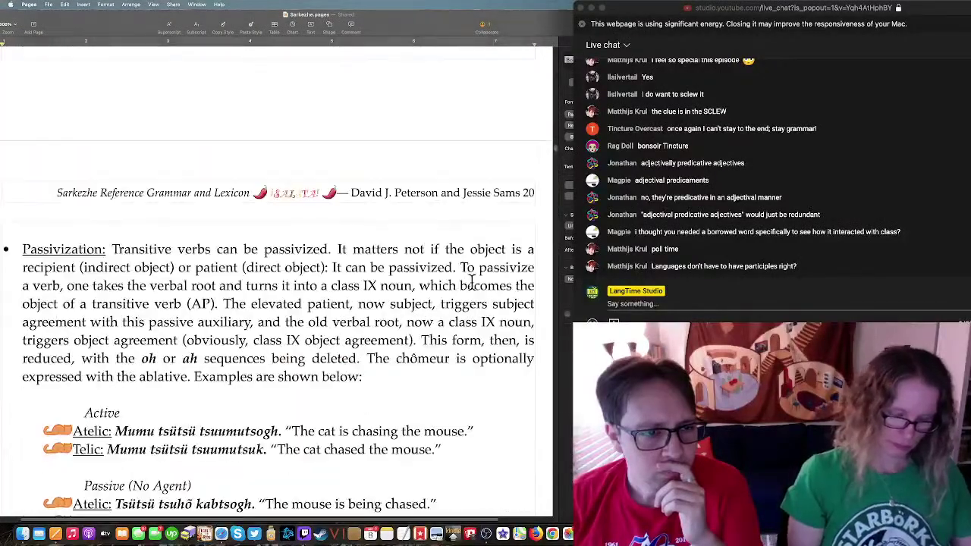
pyautogui.scroll(-10, 471, 281)
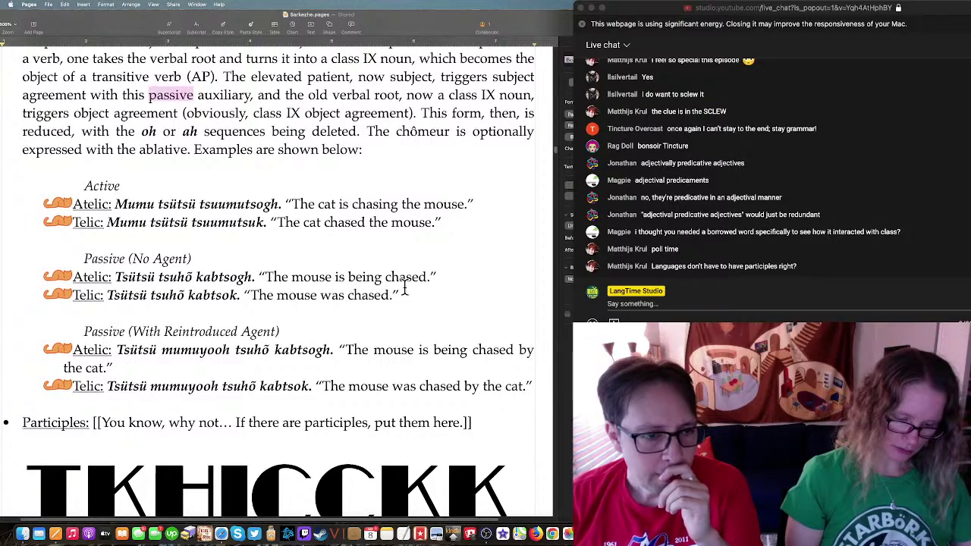
pyautogui.scroll(3, 404, 288)
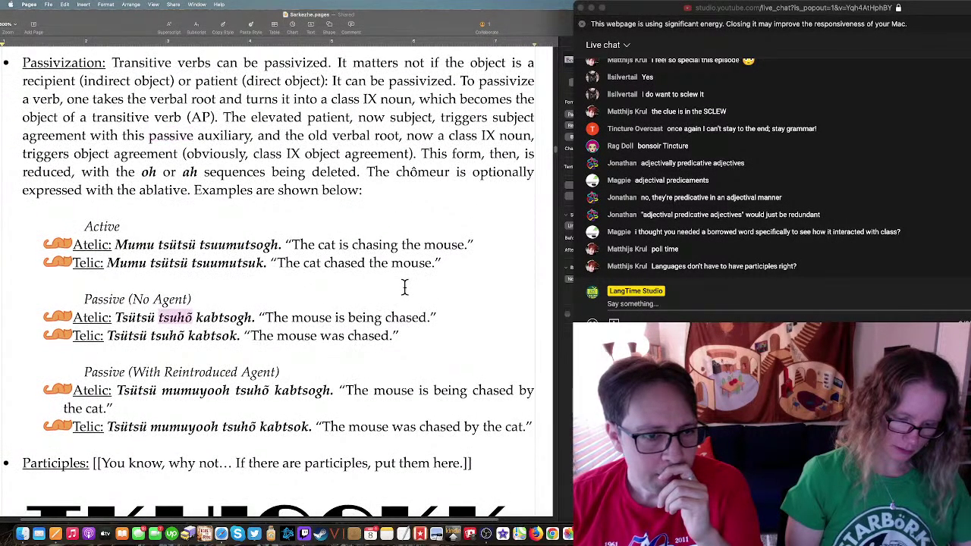
pyautogui.scroll(-1, 404, 287)
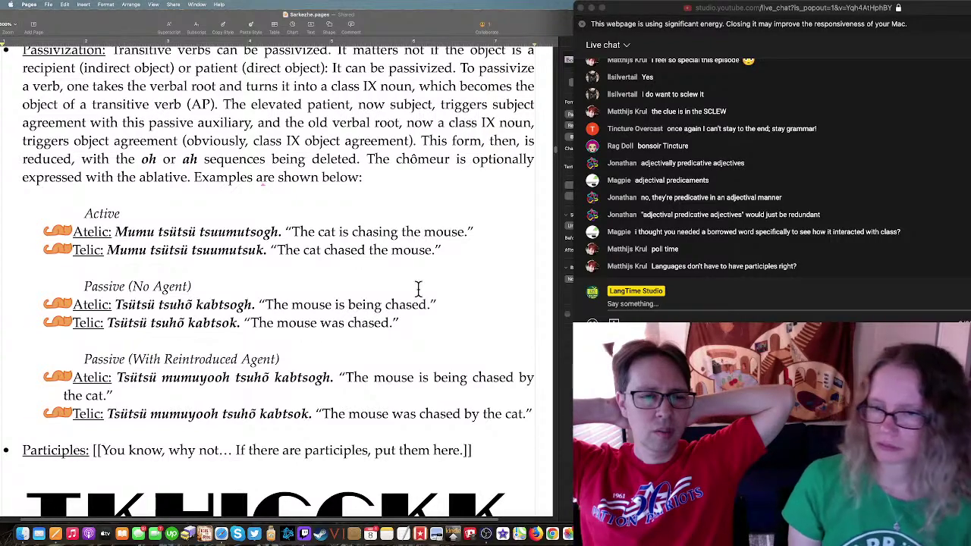
pyautogui.scroll(15, 417, 288)
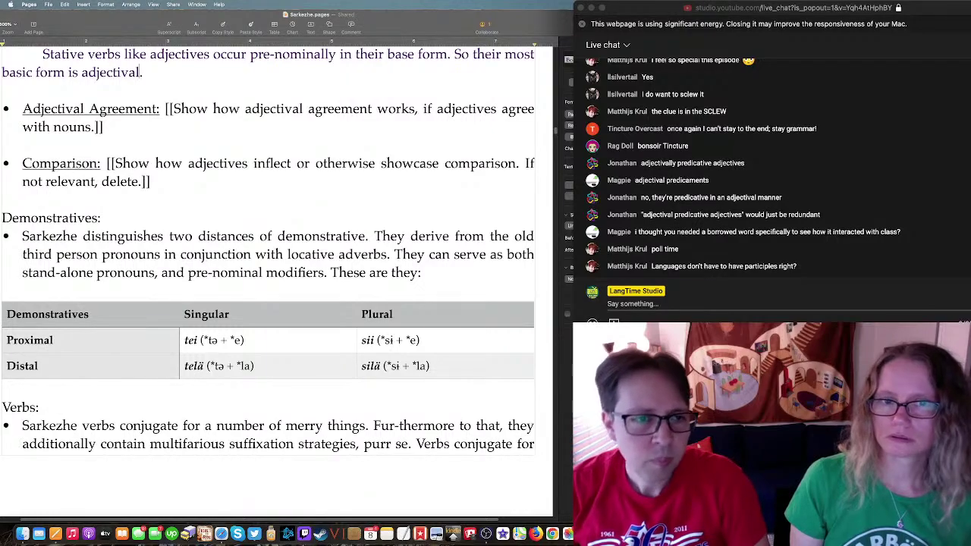
pyautogui.scroll(3, 259, 248)
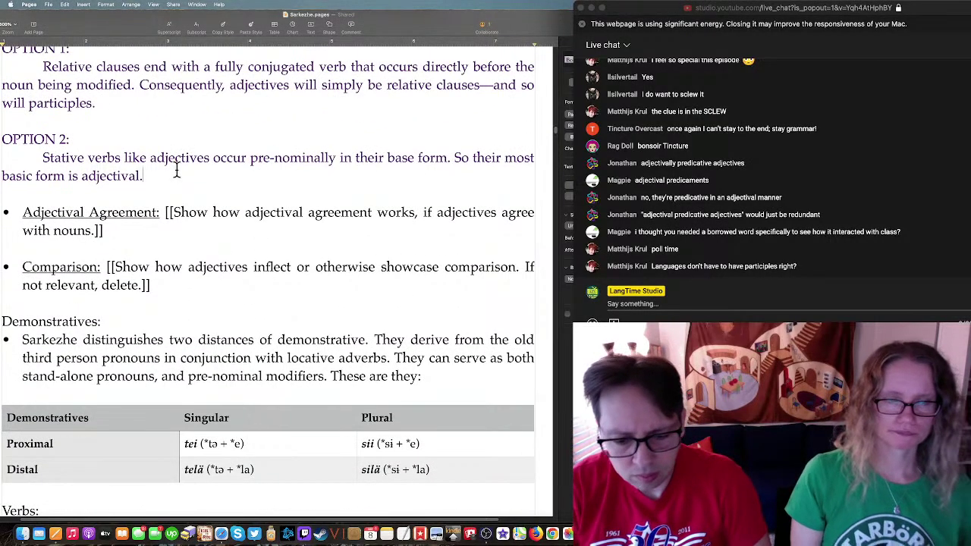
pyautogui.write('Verbs')
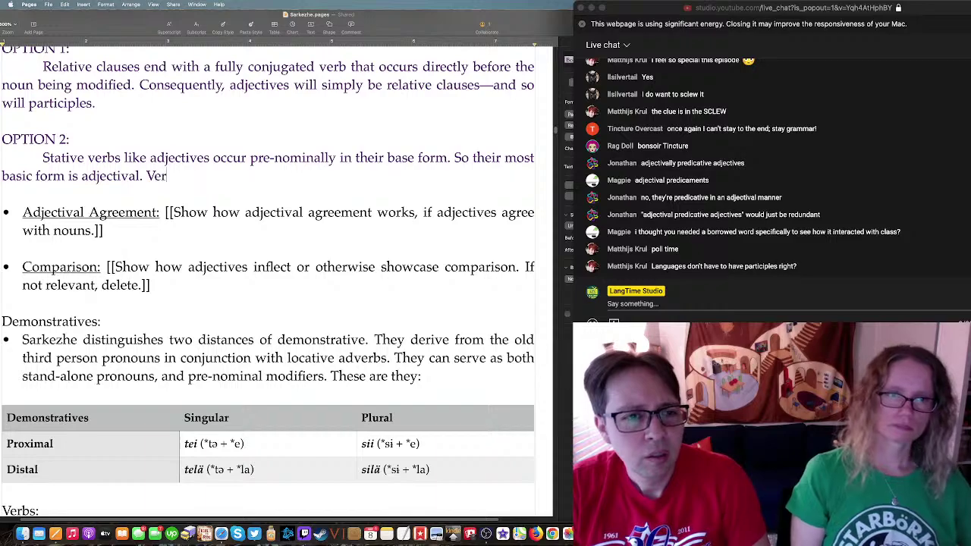
pyautogui.press('BackSpace')
pyautogui.press('BackSpace')
pyautogui.press('BackSpace')
pyautogui.press('BackSpace')
pyautogui.press('BackSpace')
pyautogui.press('BackSpace')
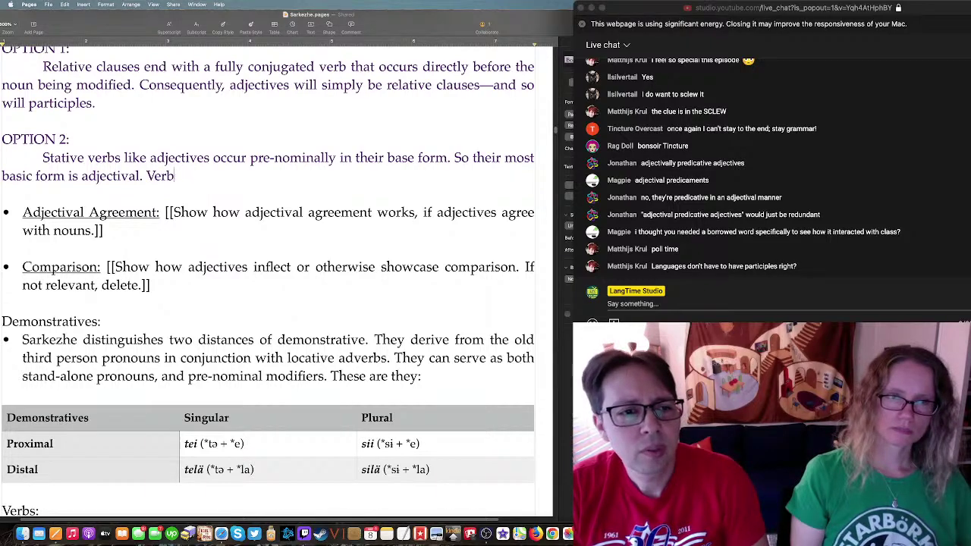
# Step: Continue the Option 2 paragraph with "Other verbs, theoretically, could do the same, so that the base form of a verb is also an active participle."
pyautogui.write('Other v')
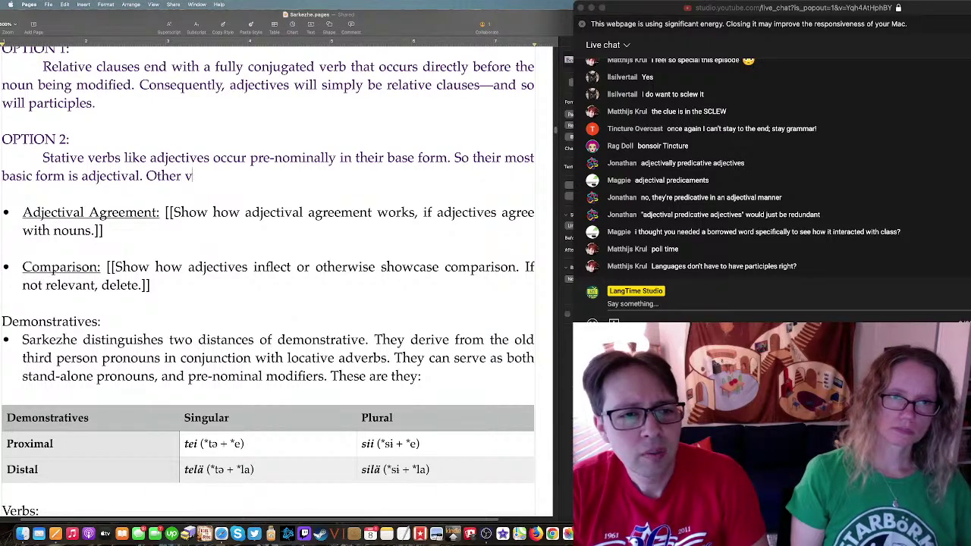
pyautogui.write('erbs, theoretical')
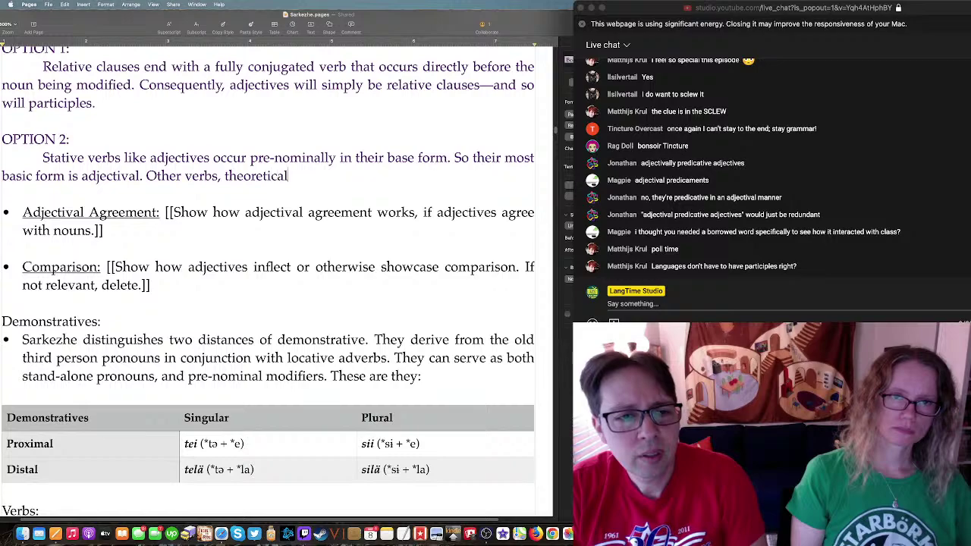
pyautogui.write('ly, could occu')
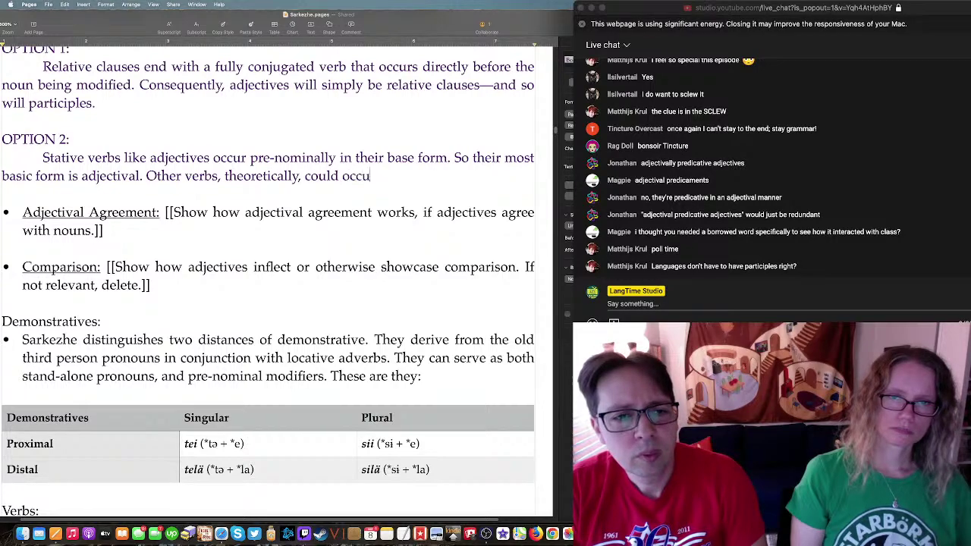
pyautogui.press('BackSpace')
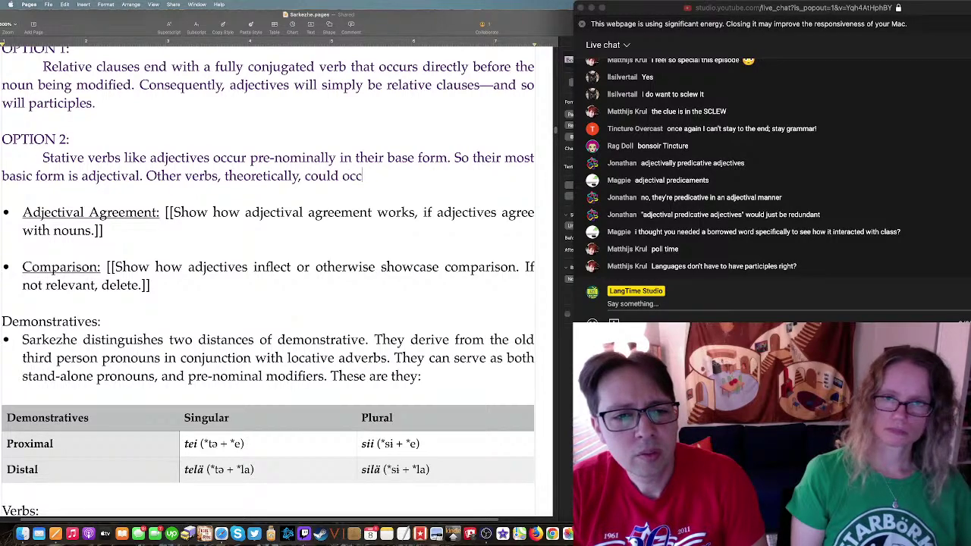
pyautogui.press('BackSpace')
pyautogui.press('BackSpace')
pyautogui.press('BackSpace')
pyautogui.write('do t')
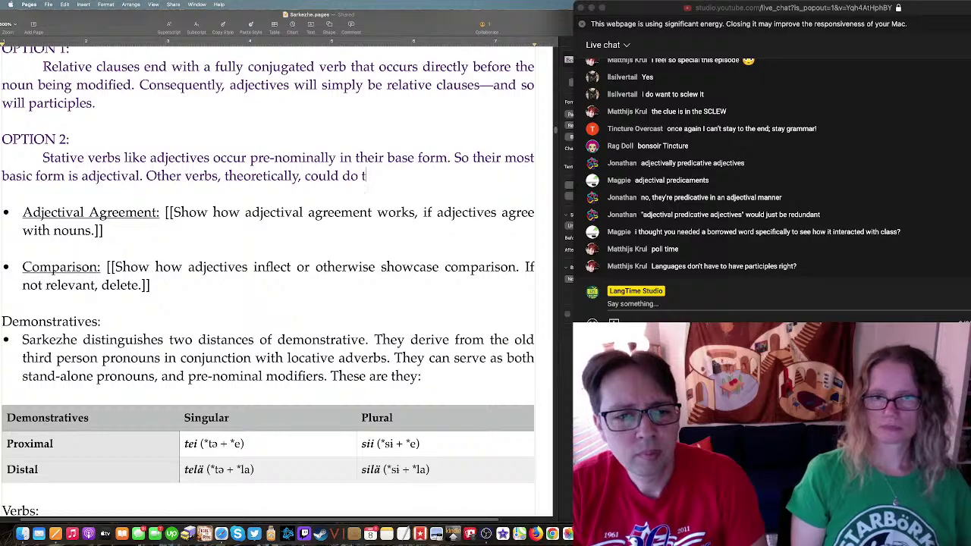
pyautogui.write('he same, so that the b')
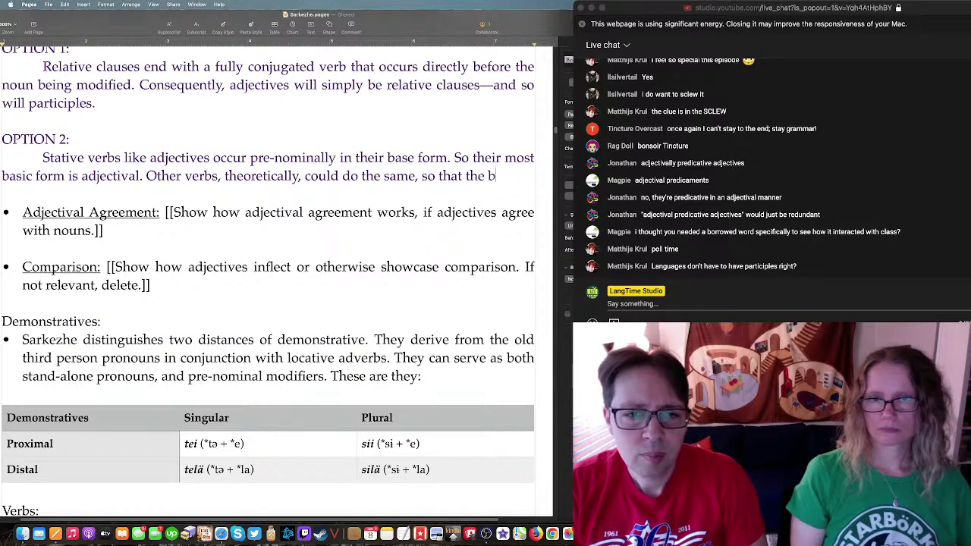
pyautogui.write('ase form of a v')
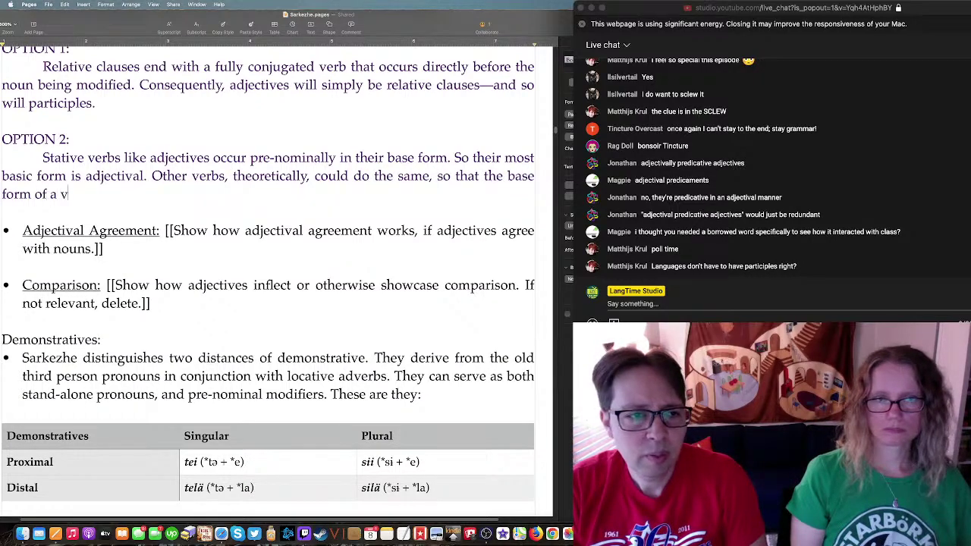
pyautogui.write('erb is also a ')
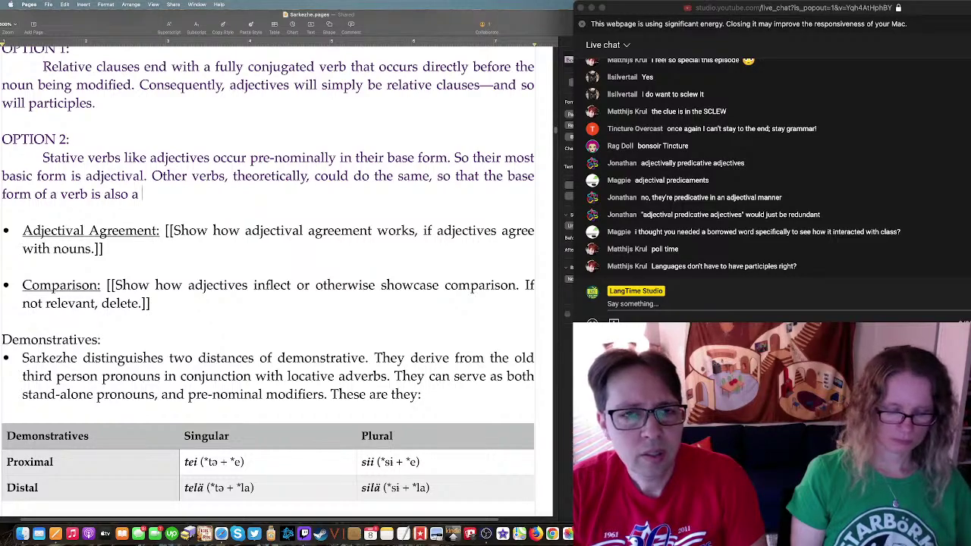
pyautogui.write('n active participle.')
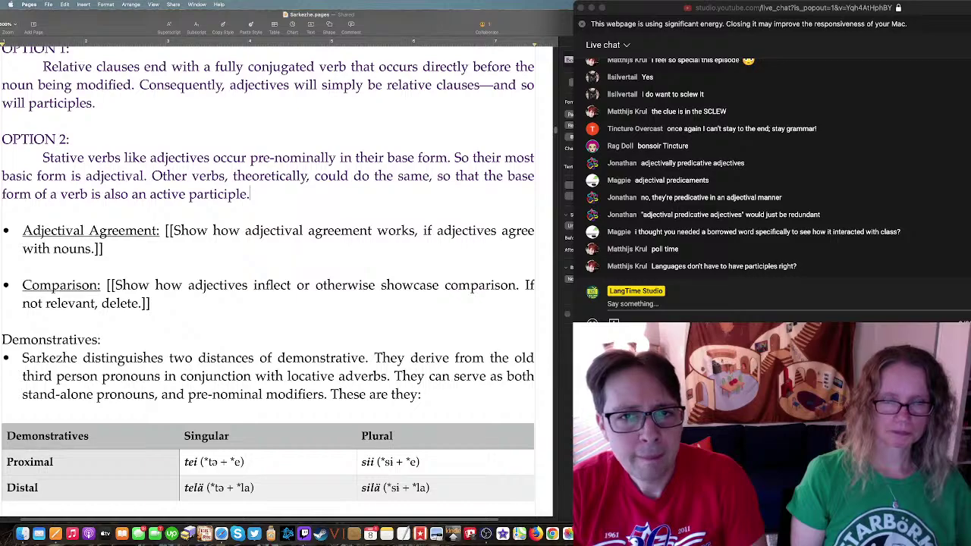
# Step: End the Option 2 paragraph with "Passives would be formed using the passive auxiliary as an active participle."
pyautogui.write(' P')
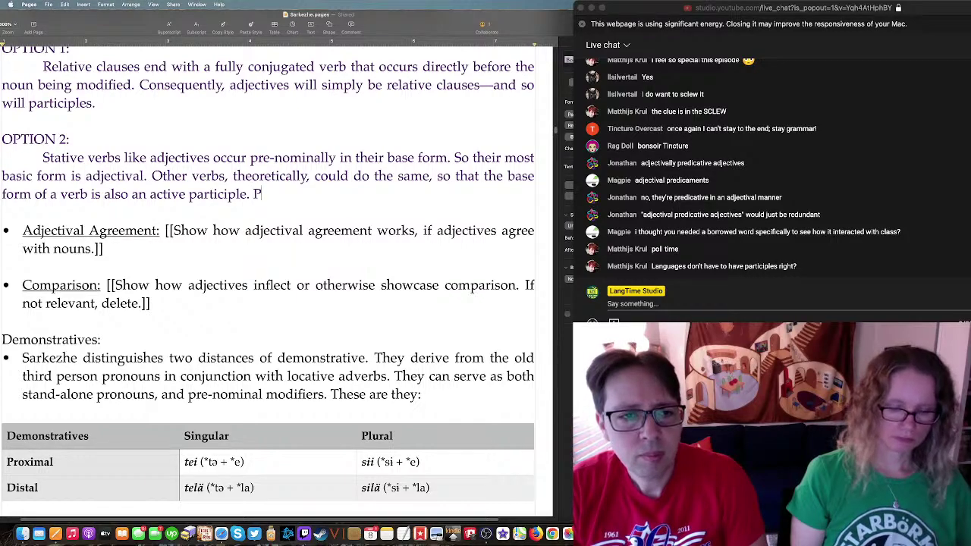
pyautogui.write('assives would be for')
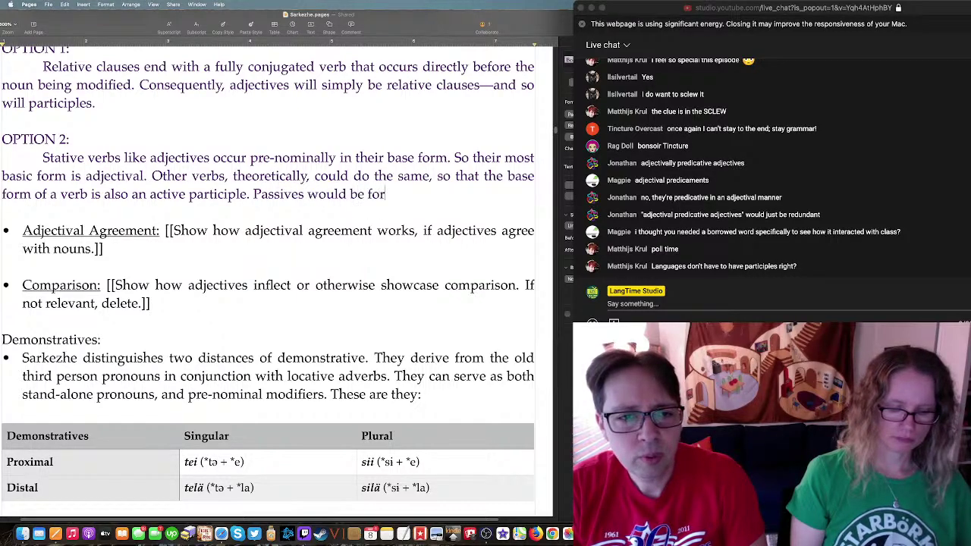
pyautogui.write('med using the ')
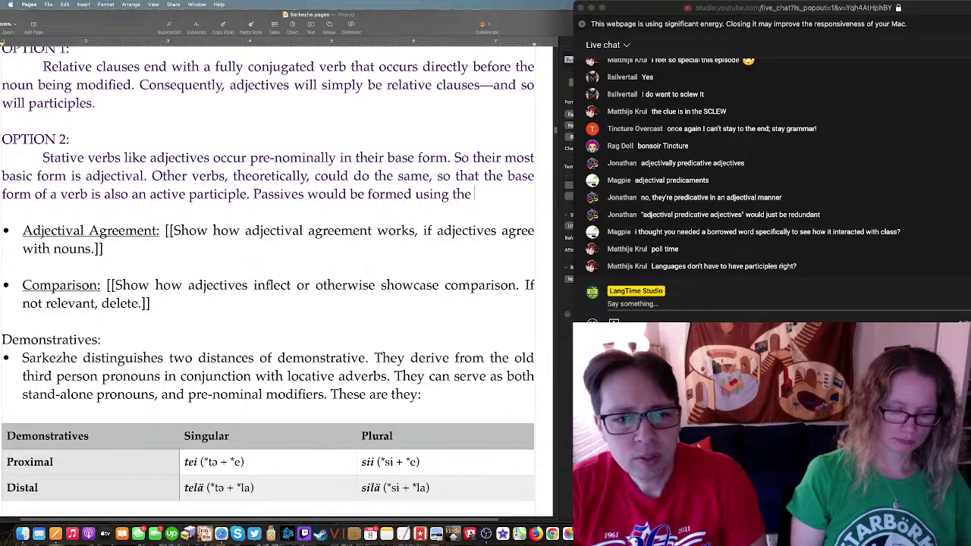
pyautogui.write('passive a')
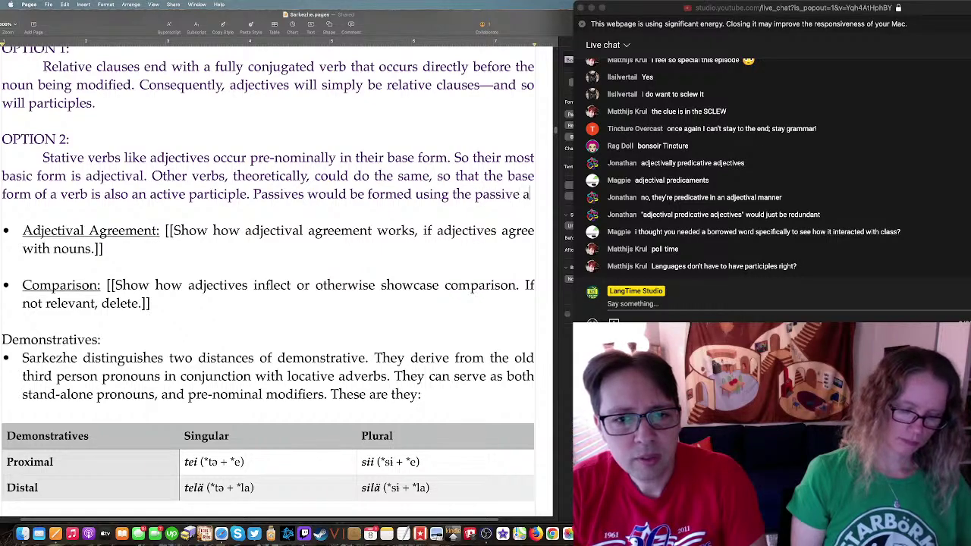
pyautogui.write('uxiliary as an a')
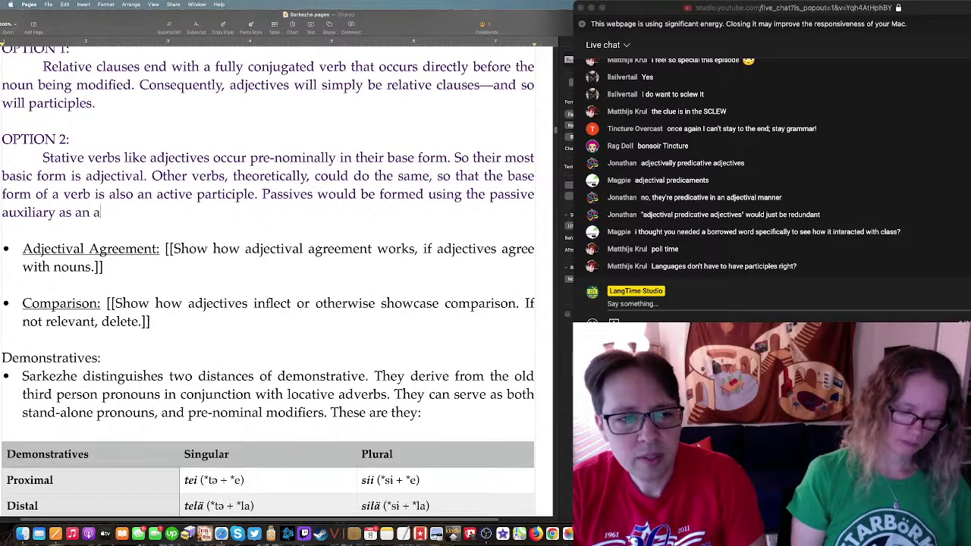
pyautogui.write('ctive participle.')
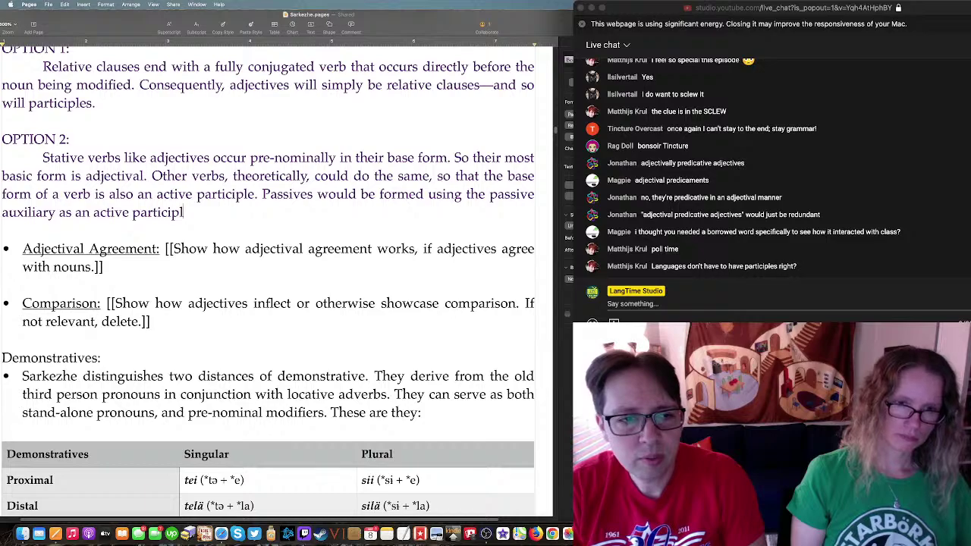
# Step: Rename the heading of the second option as "OPTION 2A:"
pyautogui.click(78, 139)
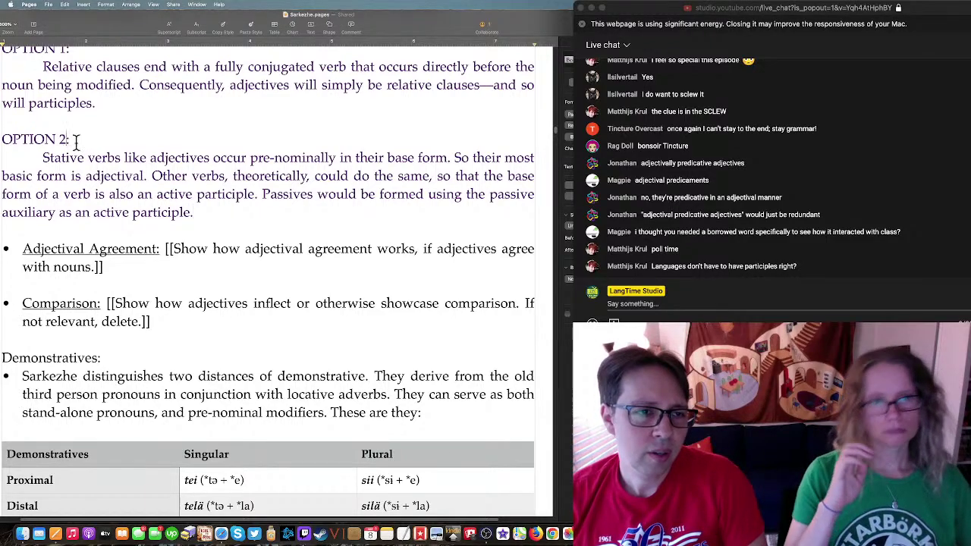
pyautogui.press('Left')
pyautogui.write('A')
# Step: Add an "OPTION 2B:" heading below the Option 2A paragraph, with an indented line beneath it
pyautogui.click(196, 212)
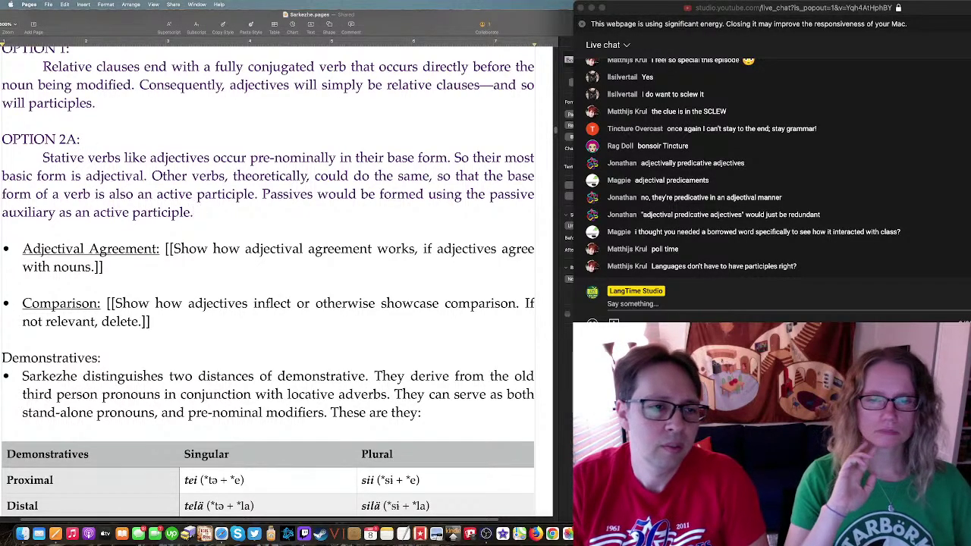
pyautogui.press('Return')
pyautogui.press('Return')
pyautogui.write('OPTION 2B:')
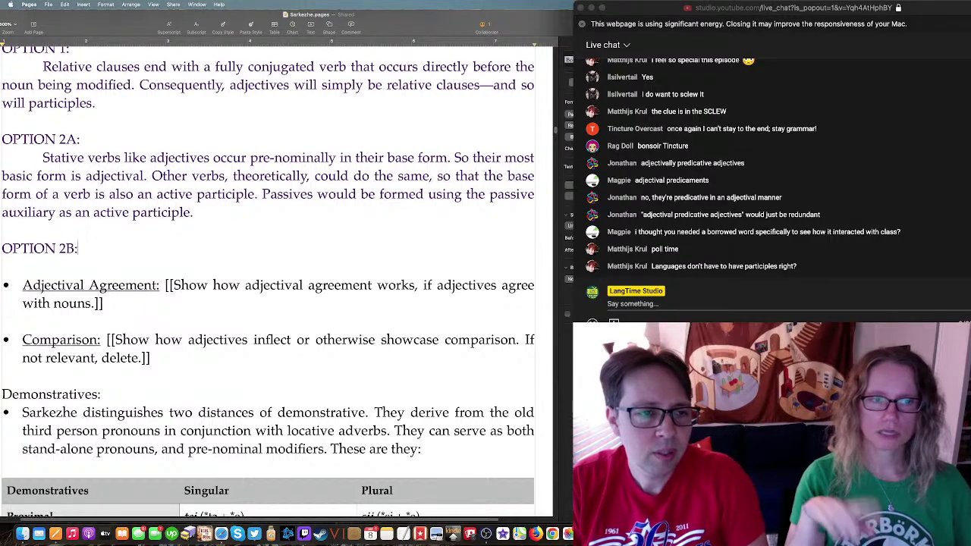
pyautogui.press('Return')
pyautogui.press('Tab')
# Step: Write under Option 2B: "Just the adjectives work that way; not other verbs."
pyautogui.write('Just')
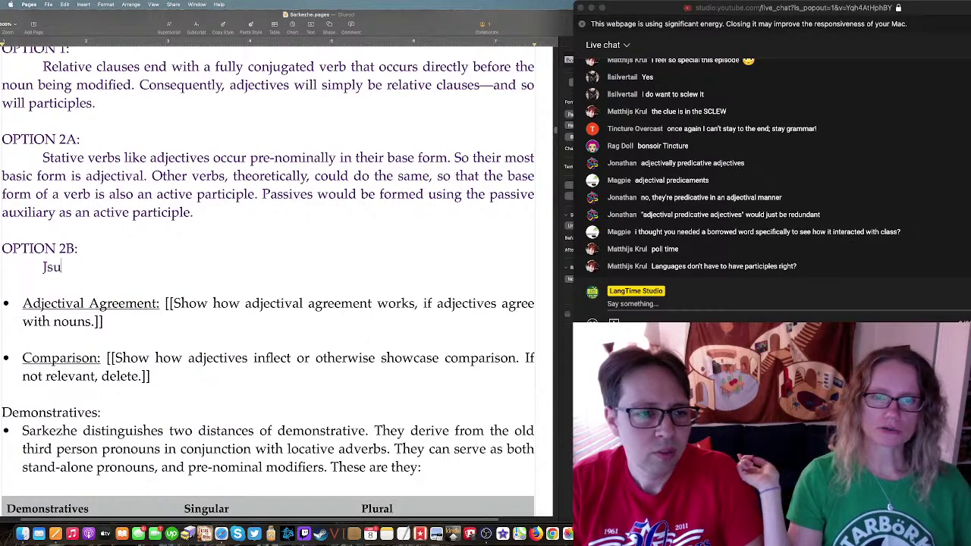
pyautogui.press('BackSpace')
pyautogui.press('BackSpace')
pyautogui.press('BackSpace')
pyautogui.write('ust the adj')
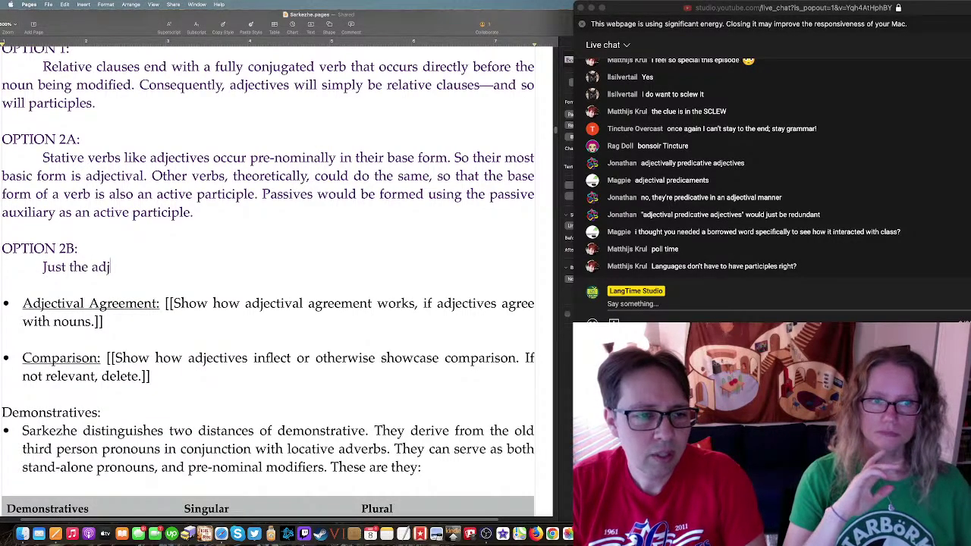
pyautogui.write('ectives work that way')
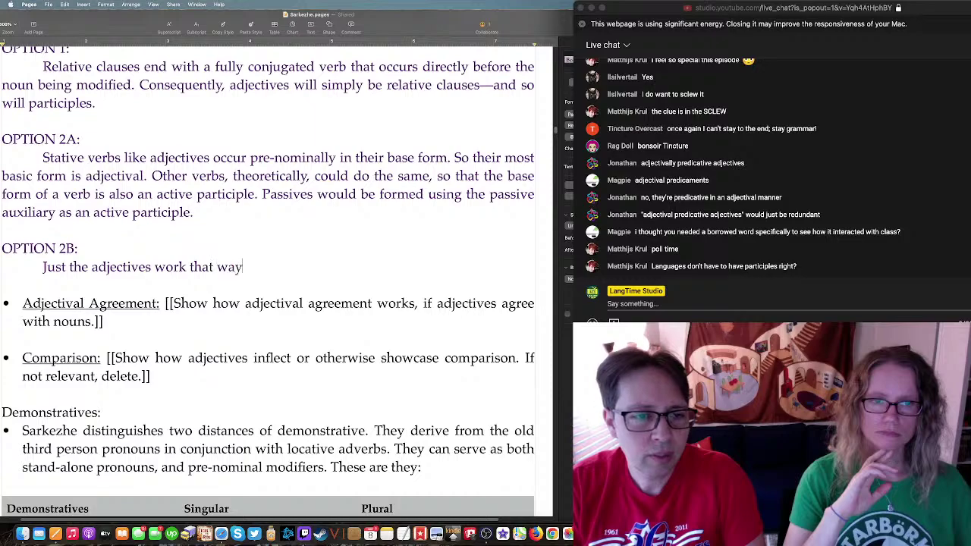
pyautogui.write('; not other verbs.')
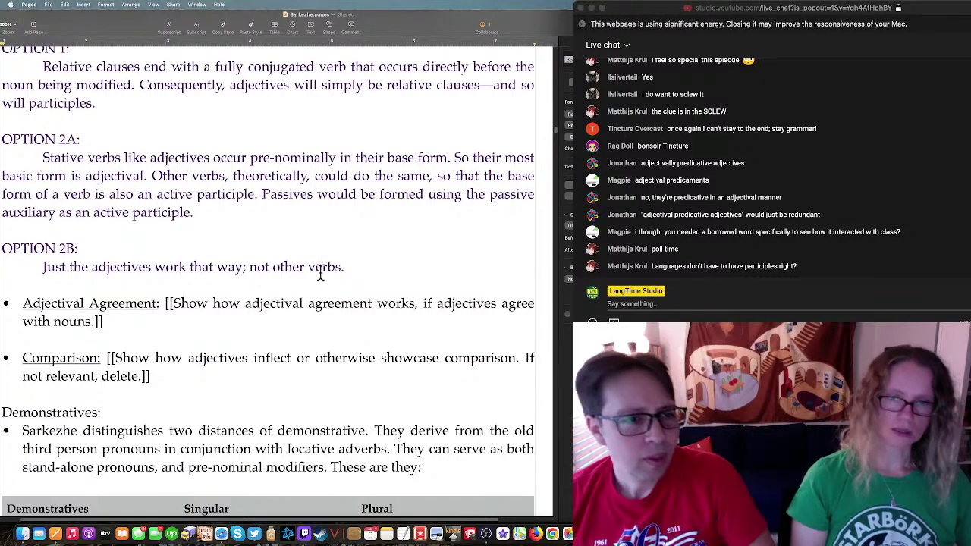
# Step: Add an "OPTION 3:" heading below the Option 2B text, with an indented line beneath it
pyautogui.click(360, 261)
pyautogui.press('Return')
pyautogui.press('Return')
pyautogui.write('OPTI')
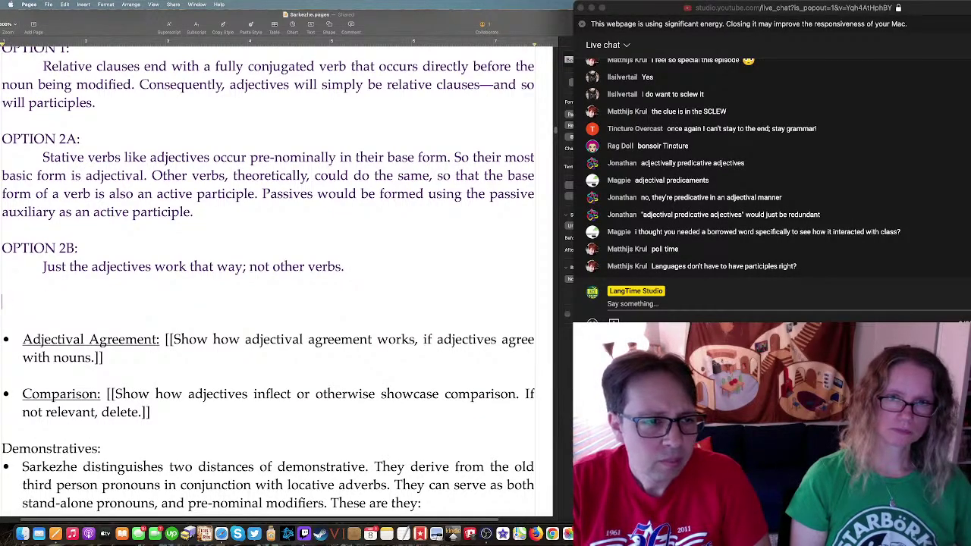
pyautogui.write('ON 3')
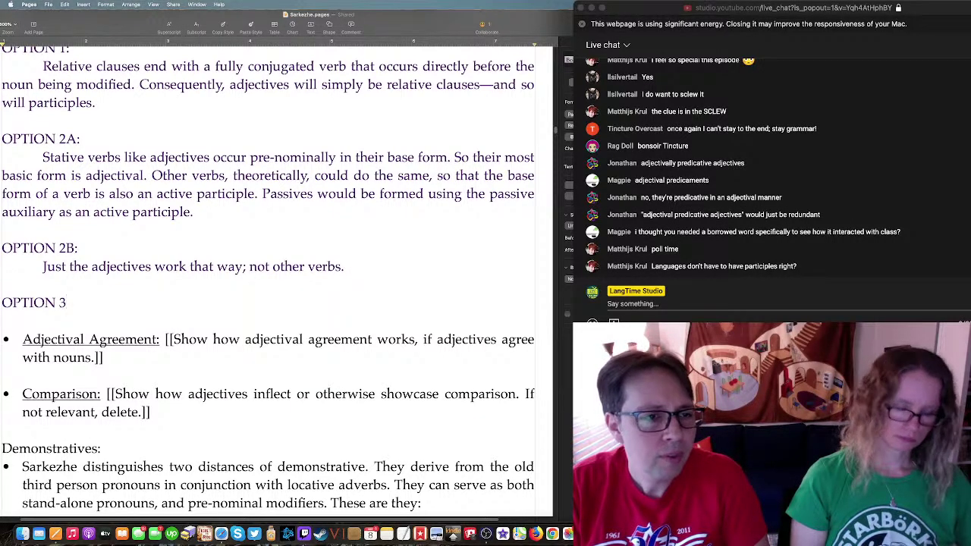
pyautogui.write(':')
pyautogui.press('Return')
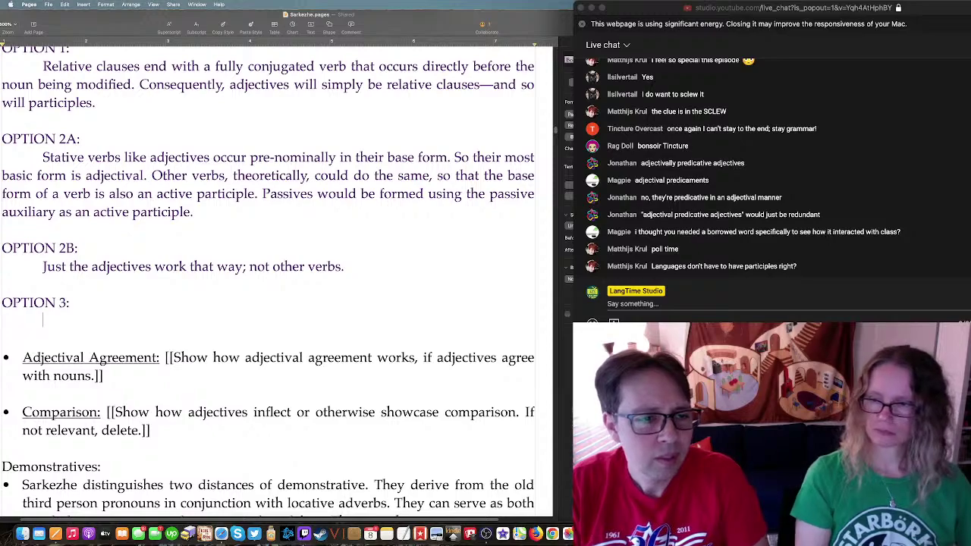
# Step: Begin the Option 3 text with "Adjectives work like the above. Verbs can"
pyautogui.press('Tab')
pyautogui.write('Adjecitves')
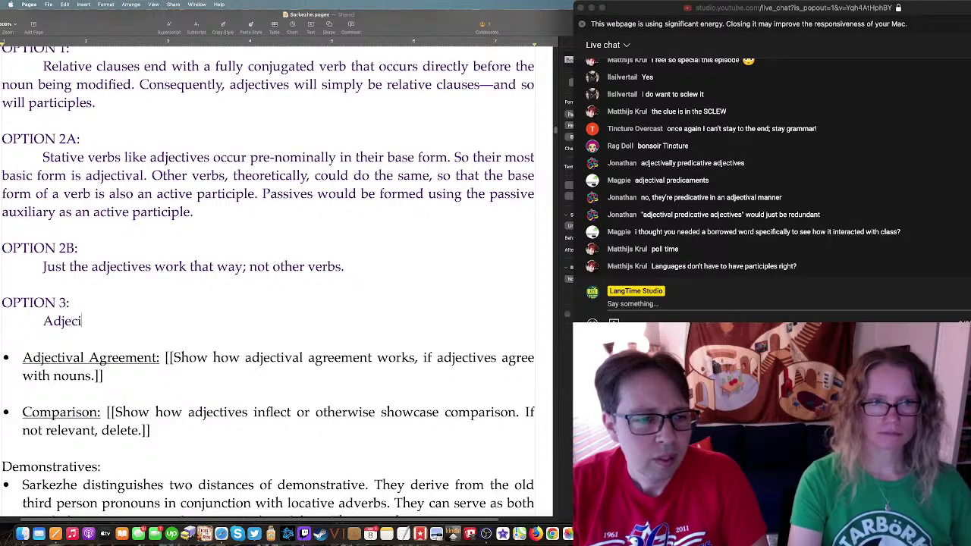
pyautogui.press('BackSpace')
pyautogui.press('BackSpace')
pyautogui.press('BackSpace')
pyautogui.press('BackSpace')
pyautogui.press('BackSpace')
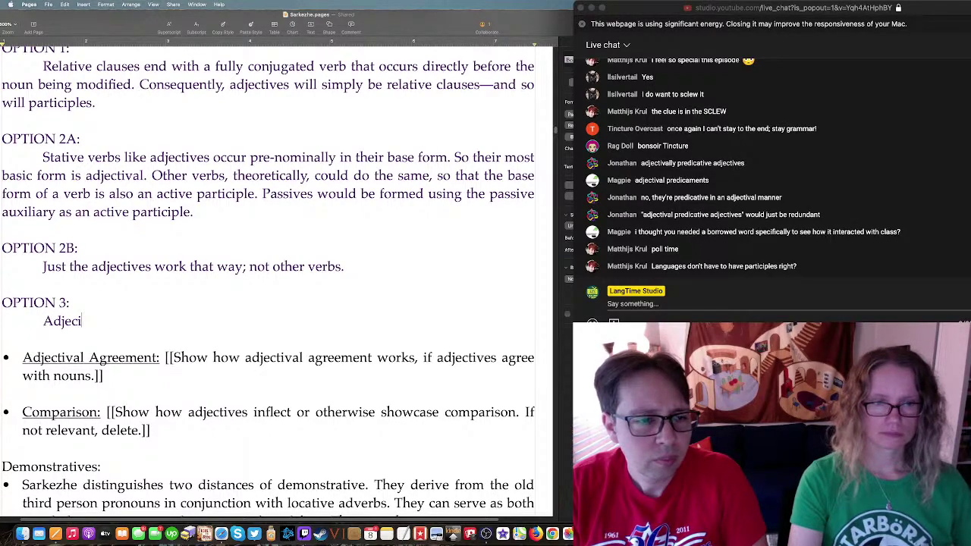
pyautogui.press('BackSpace')
pyautogui.write('tives')
pyautogui.press('BackSpace')
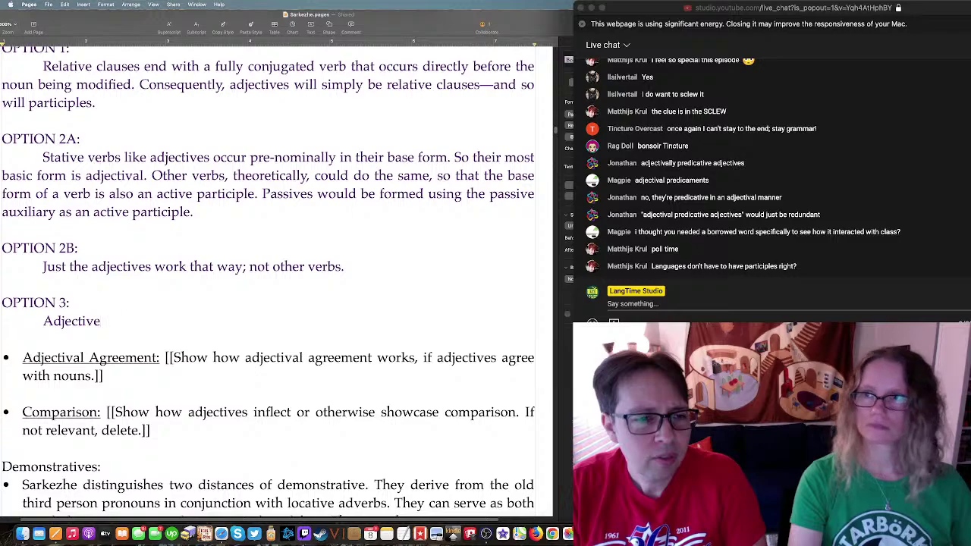
pyautogui.write('s work like the a')
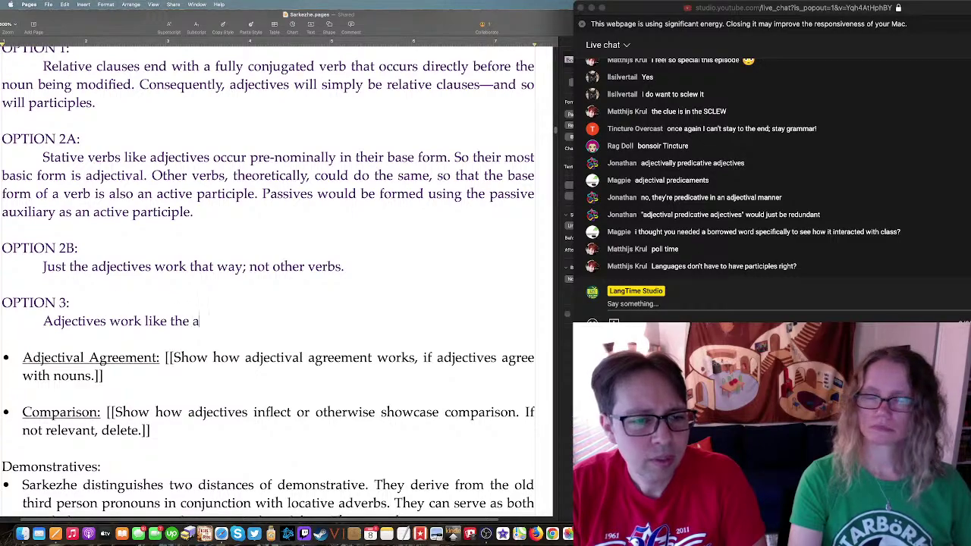
pyautogui.write('bove. Verbs can ')
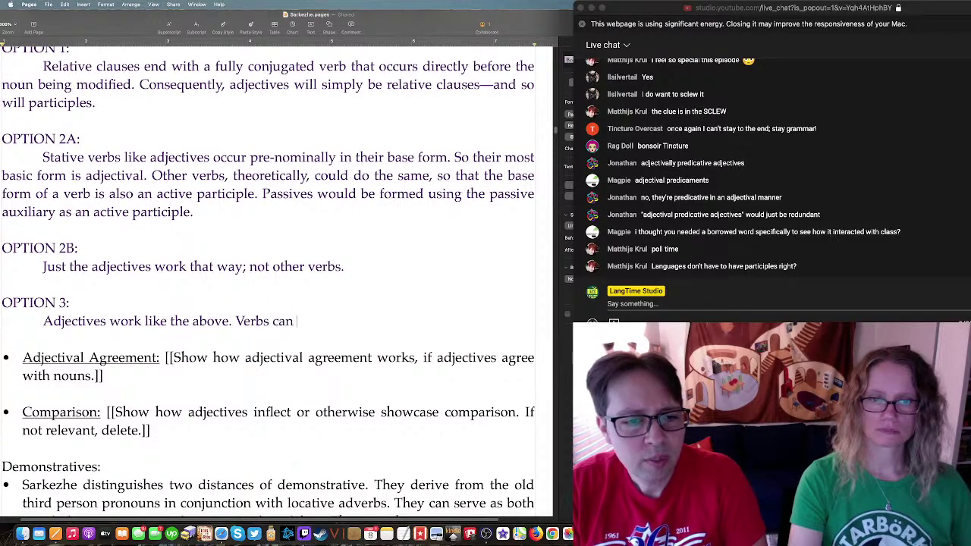
# Step: Continue the Option 3 text with "be turned into stative verbs and then work like that (i.e. participles)."
pyautogui.write('be turned into ')
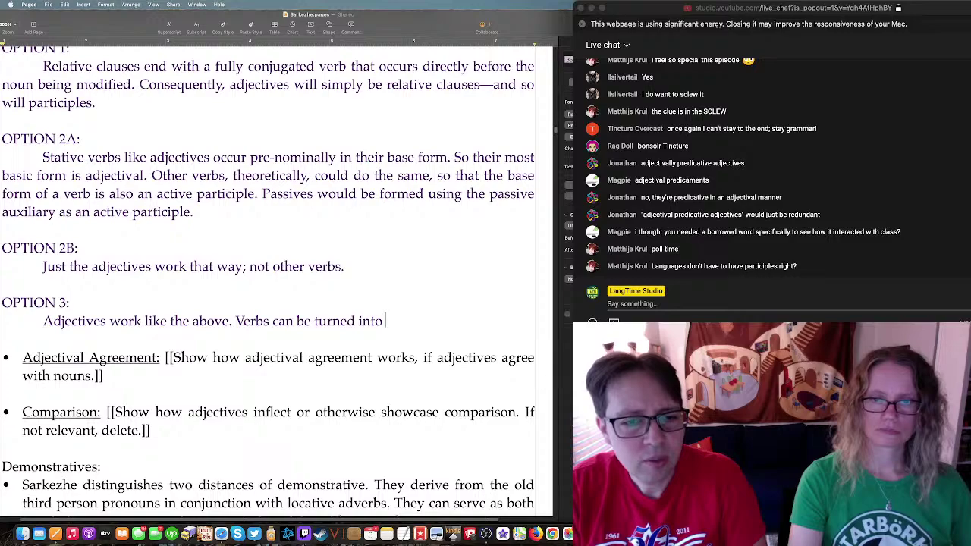
pyautogui.write('stative ')
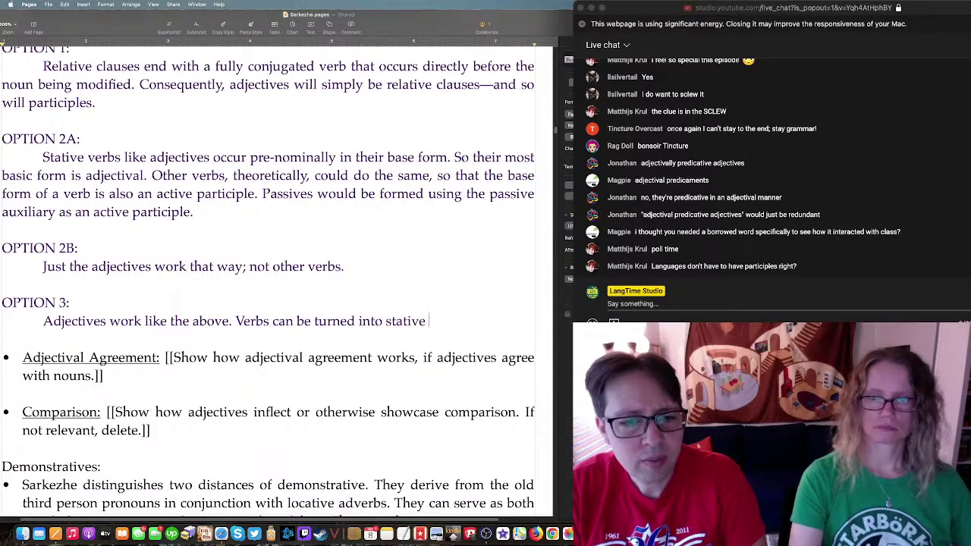
pyautogui.write('verbs and then work l')
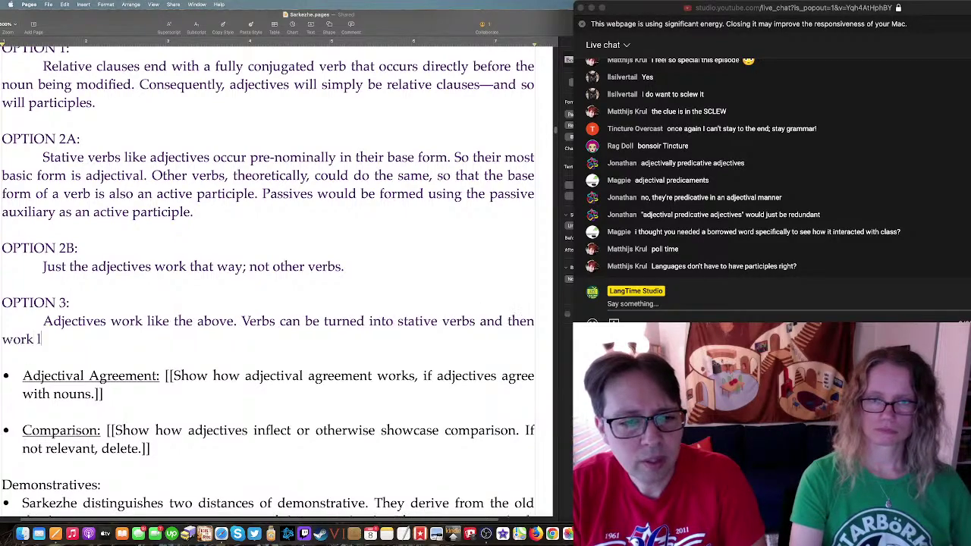
pyautogui.write('ike that (i.e. parti')
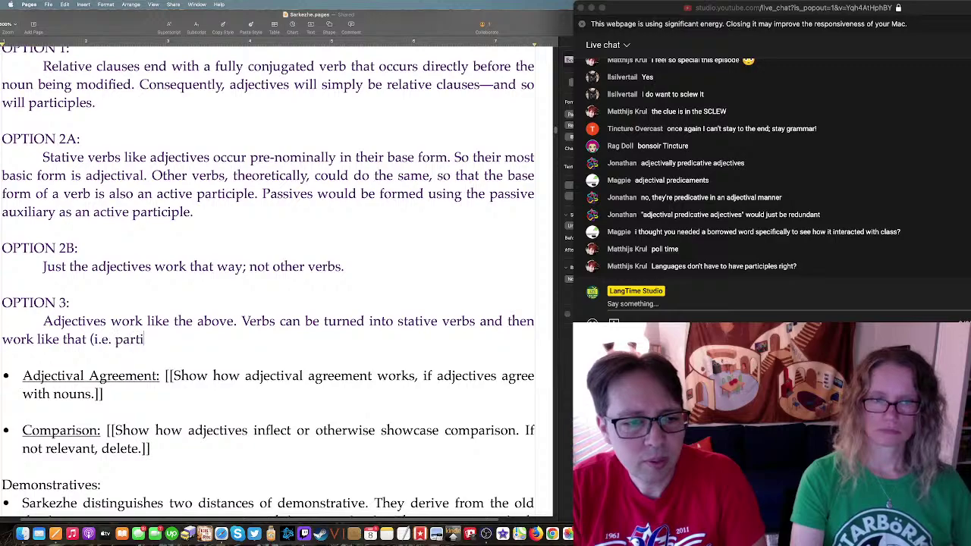
pyautogui.write('ciples).')
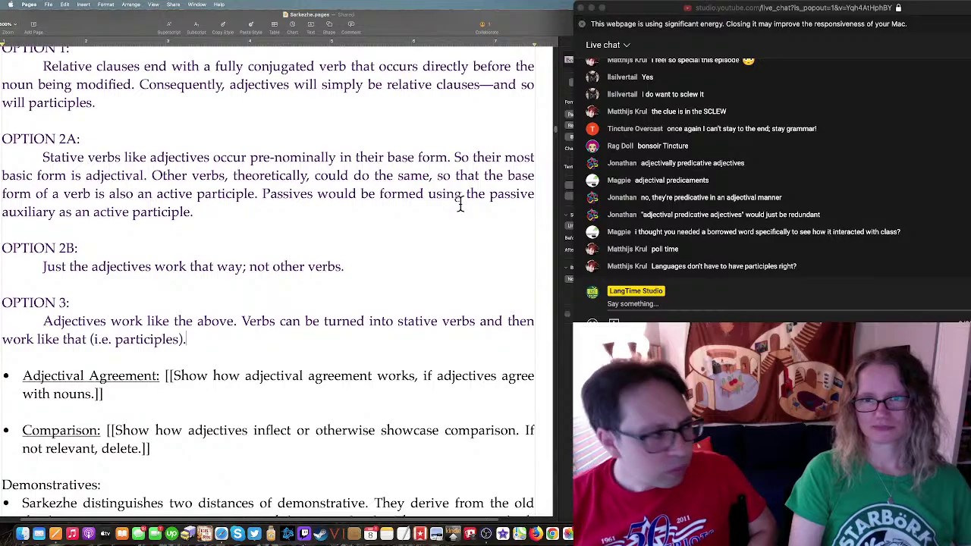
# Step: Copy the "dits (*dɨjs)" heading and its first subentry up to "{00}" from the lexicon's D section
pyautogui.scroll(-10, 472, 304)
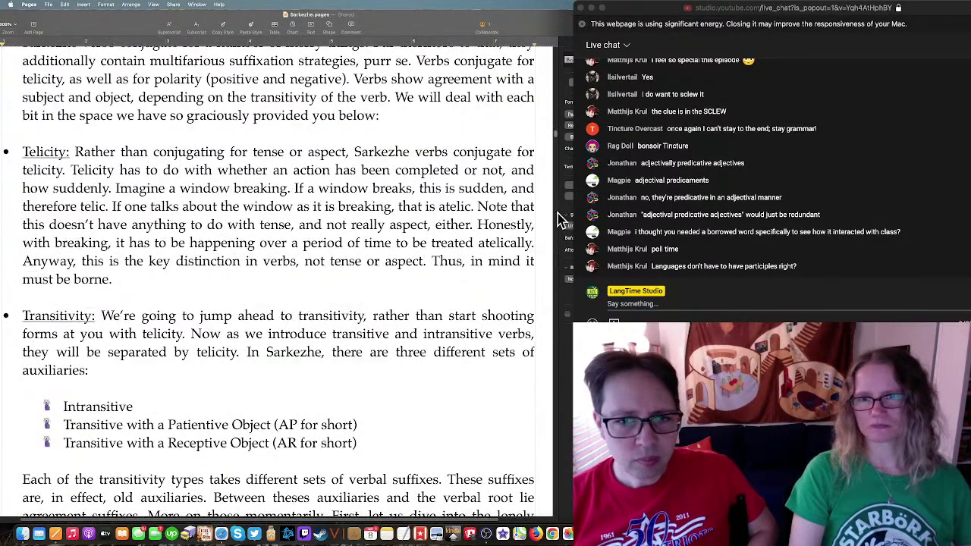
pyautogui.scroll(-20, 559, 221)
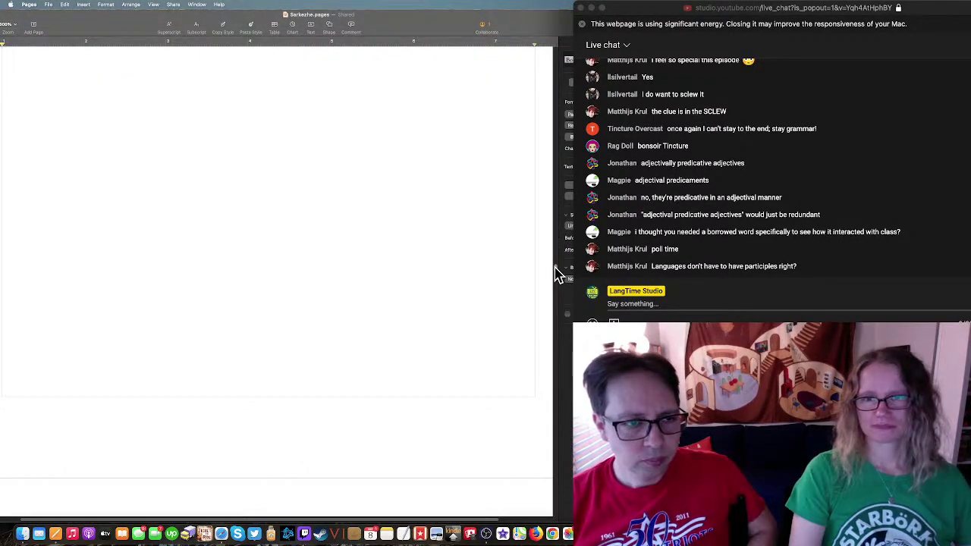
pyautogui.scroll(-10, 556, 272)
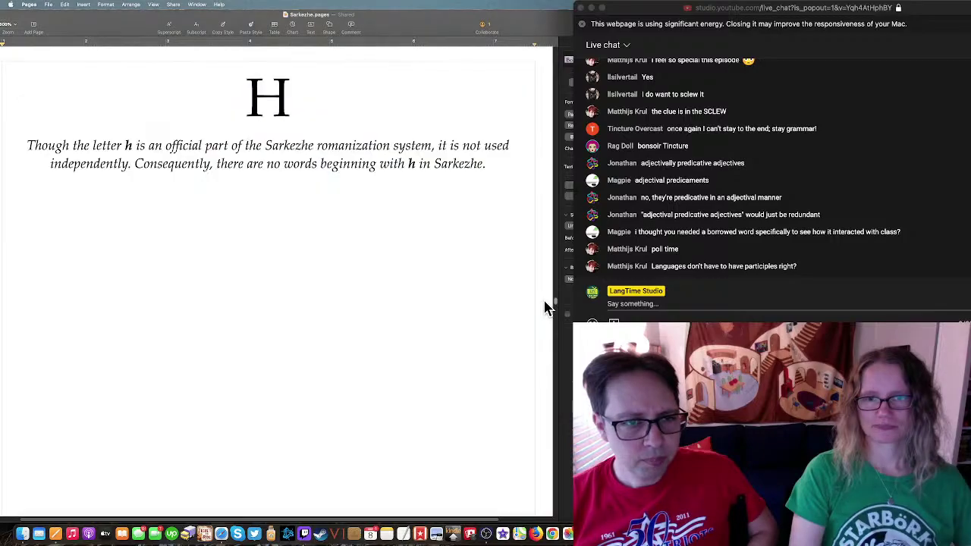
pyautogui.scroll(-20, 546, 311)
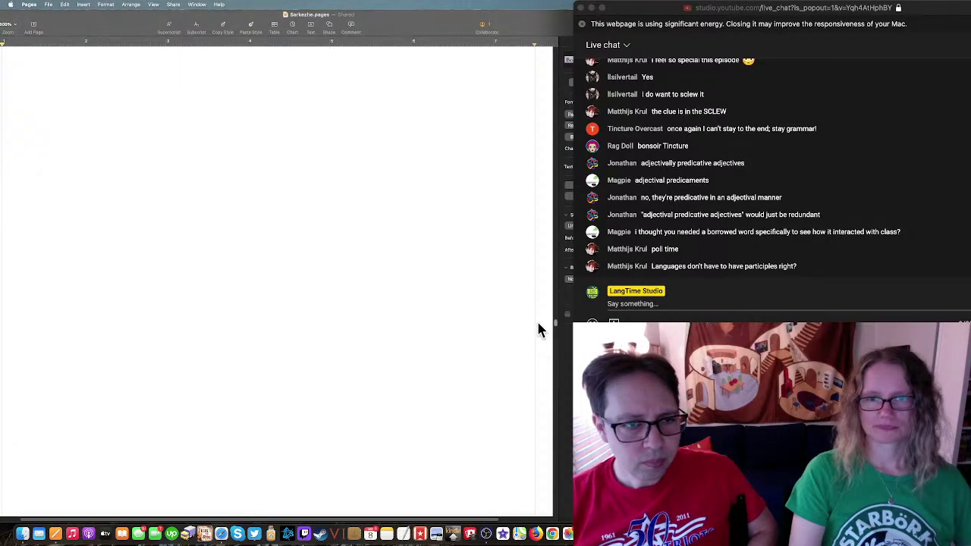
pyautogui.scroll(15, 538, 326)
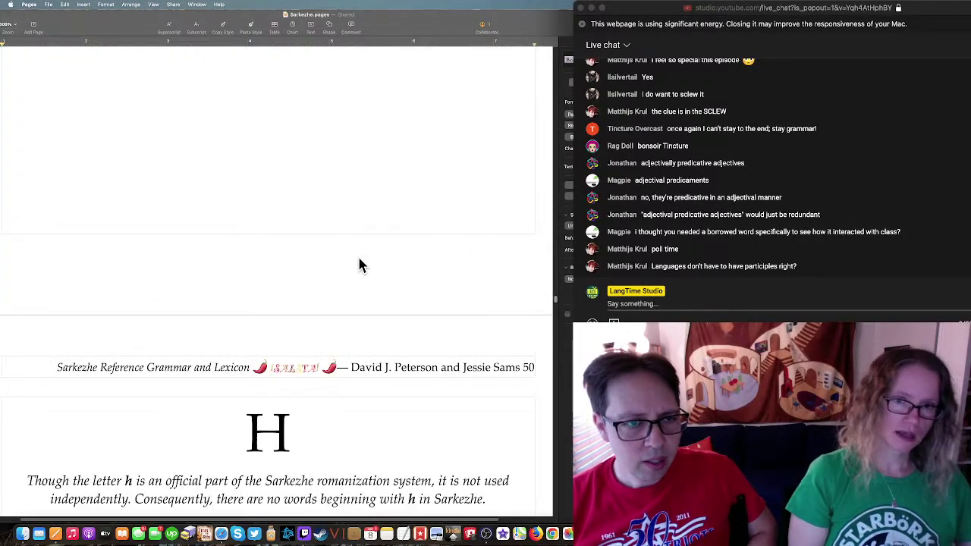
pyautogui.scroll(15, 358, 264)
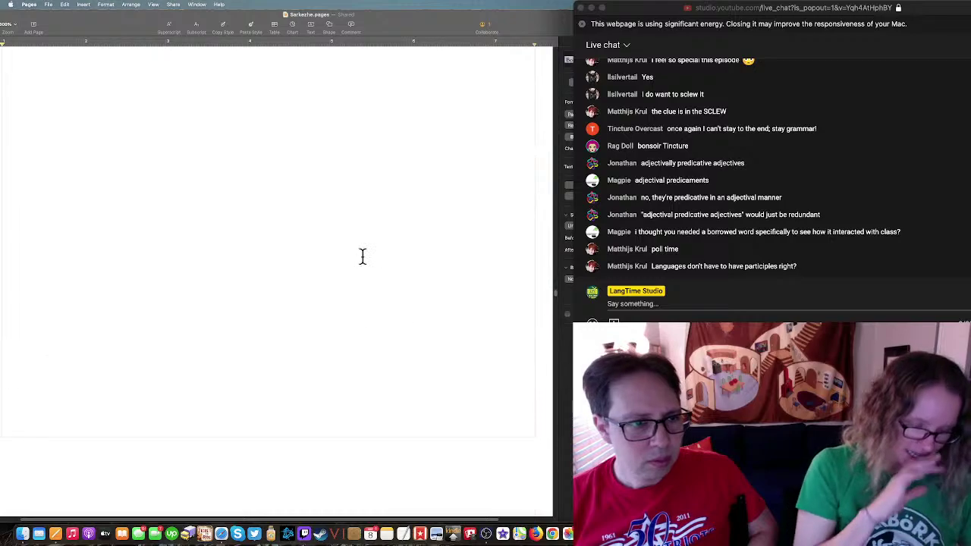
pyautogui.scroll(15, 361, 256)
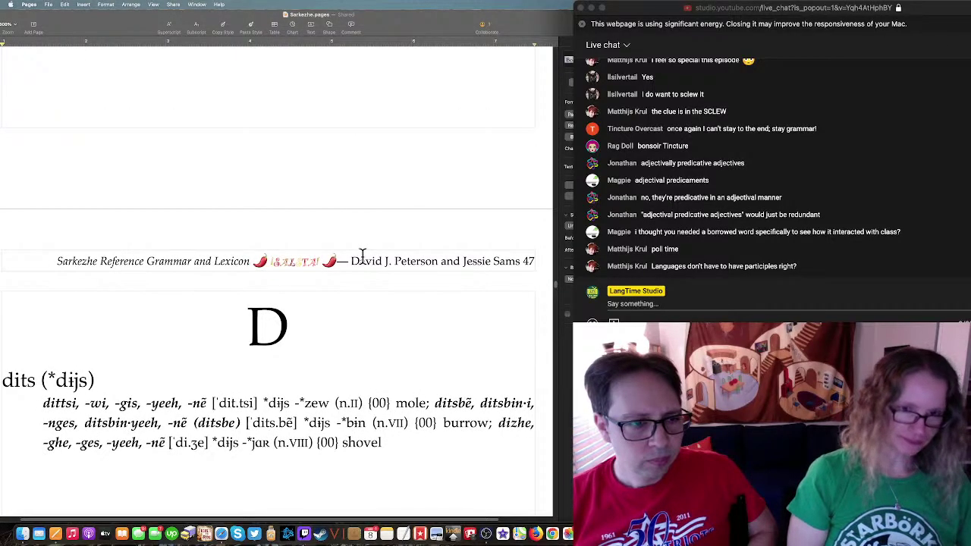
pyautogui.scroll(-2, 364, 273)
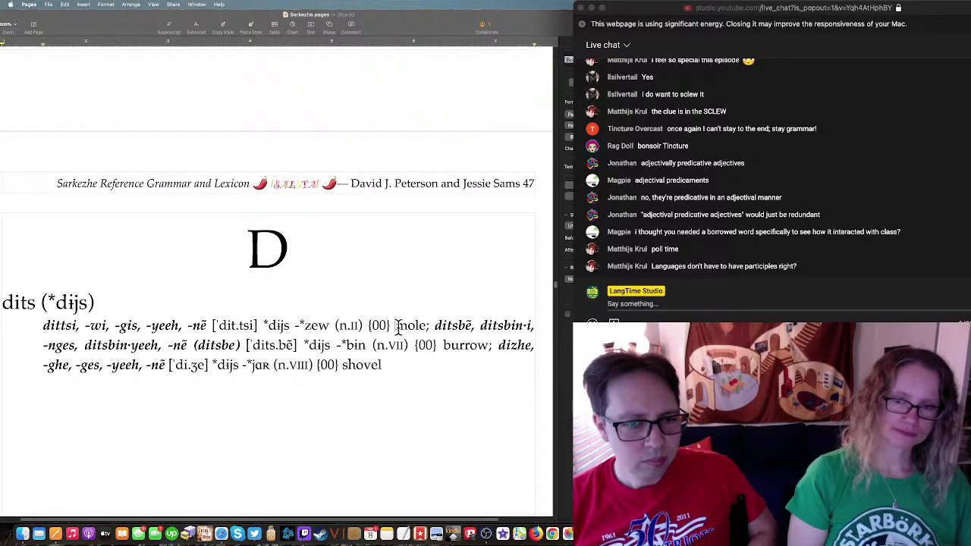
pyautogui.moveTo(396, 326); pyautogui.dragTo(282, 269)
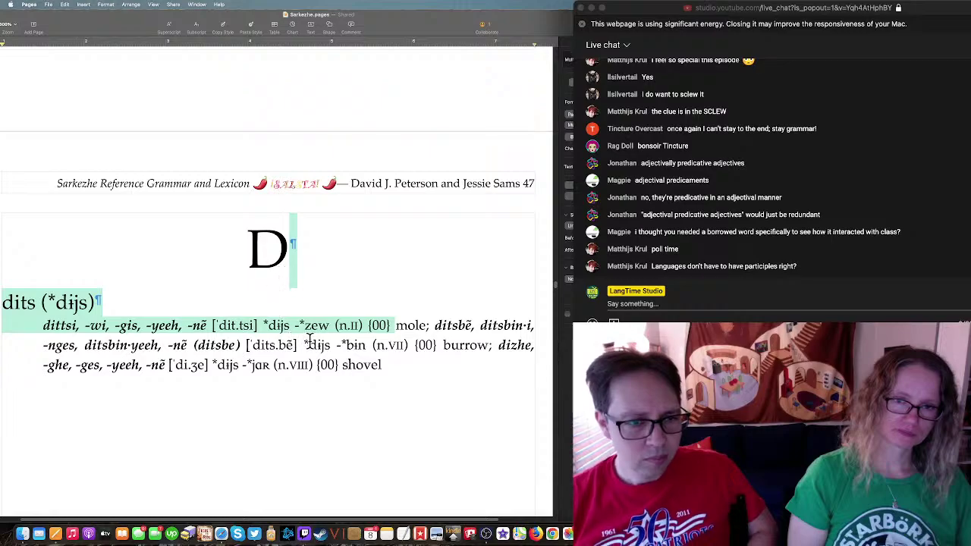
pyautogui.press('super+c')
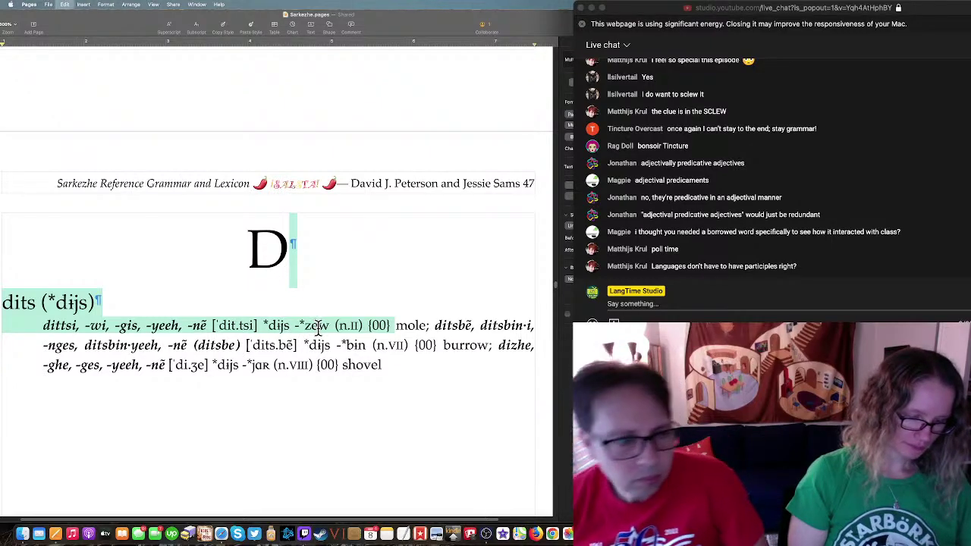
# Step: Go to the Sarkezhe Overall Word Count table and set letter S to 1 stem and 1 word
pyautogui.click(319, 326)
pyautogui.click(265, 279)
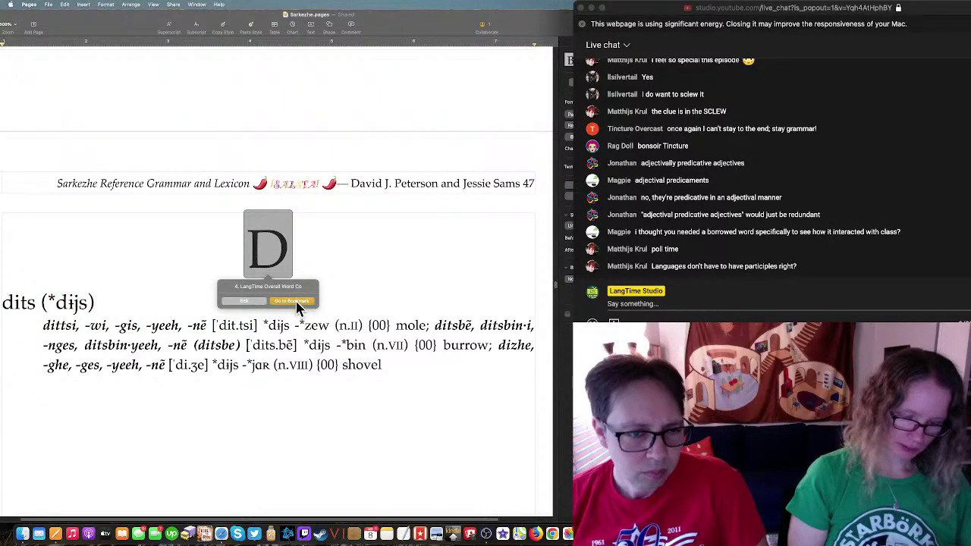
pyautogui.click(295, 301)
pyautogui.scroll(-5, 401, 335)
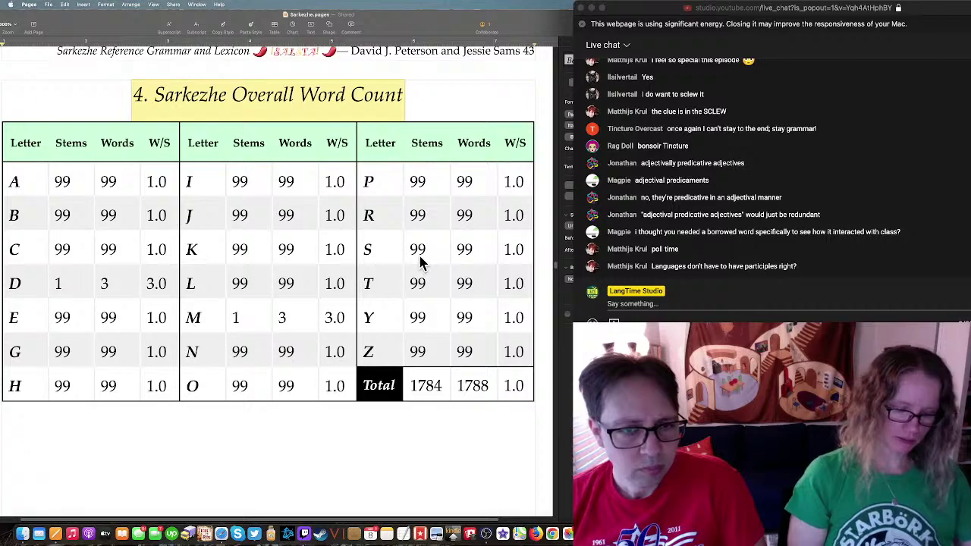
pyautogui.click(423, 256)
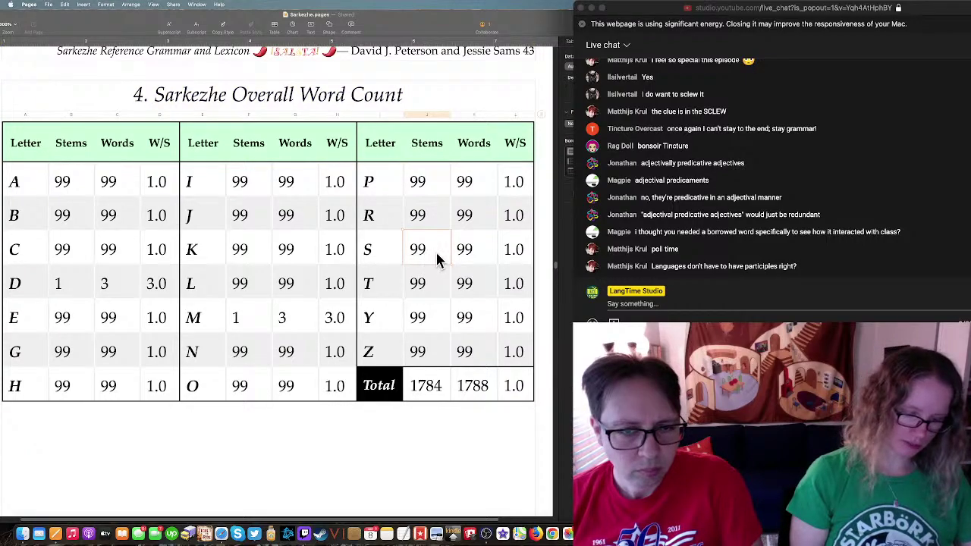
pyautogui.write('1')
pyautogui.press('Tab')
pyautogui.write('1')
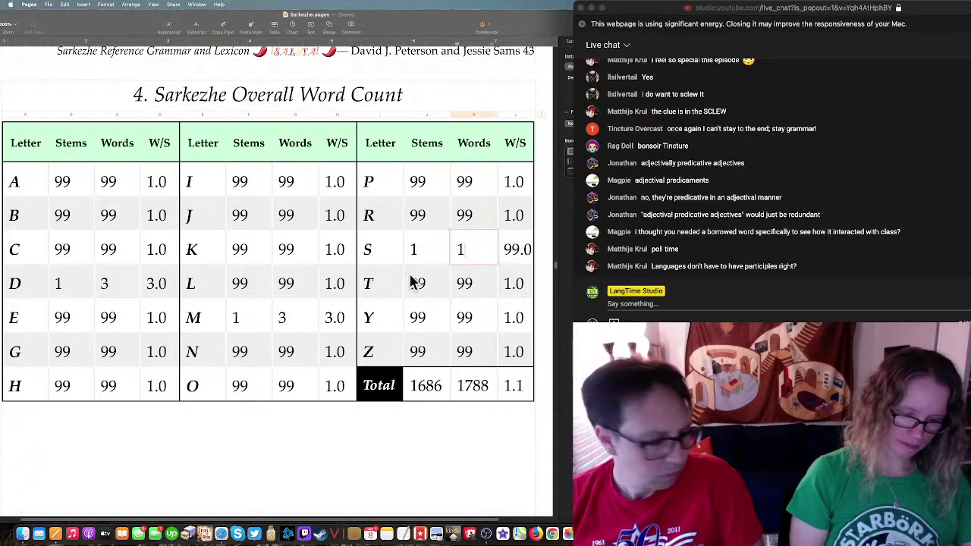
pyautogui.click(399, 254)
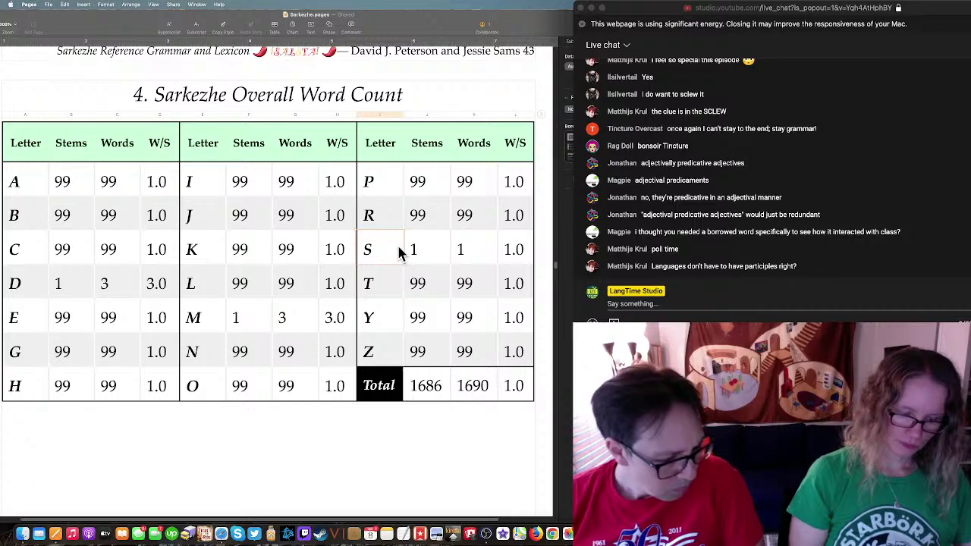
# Step: Go to the lexicon's S section and replace both placeholder "example" entries with the copied dits entry
pyautogui.click(366, 254)
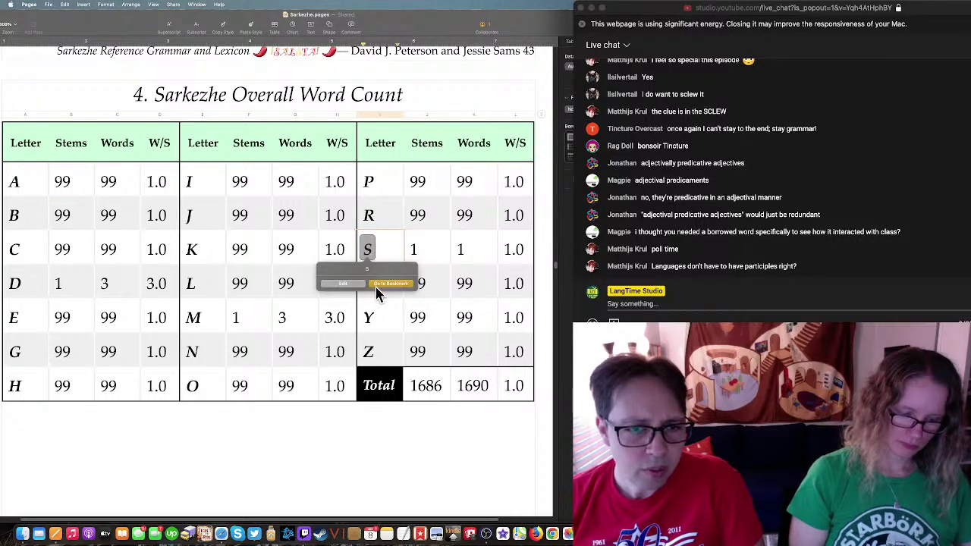
pyautogui.click(375, 285)
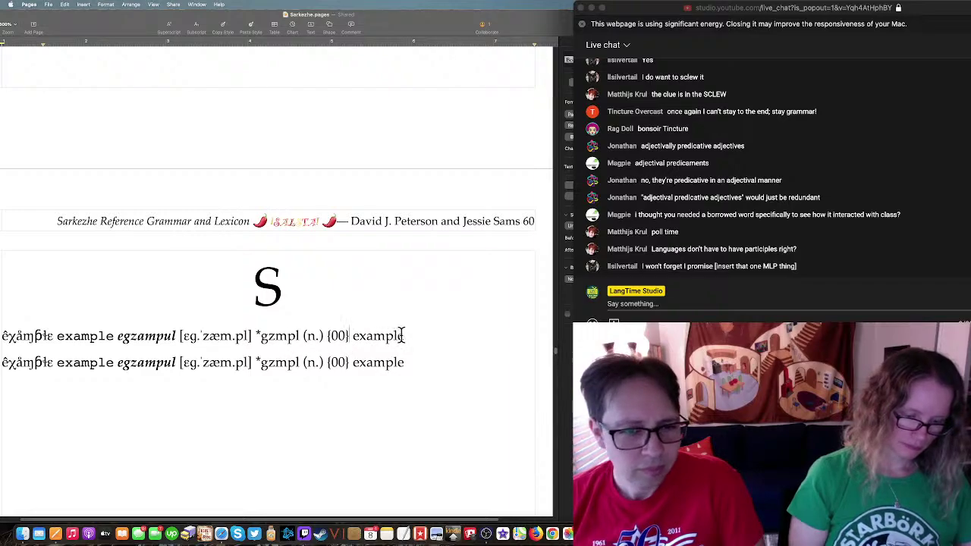
pyautogui.tripleClick(361, 335)
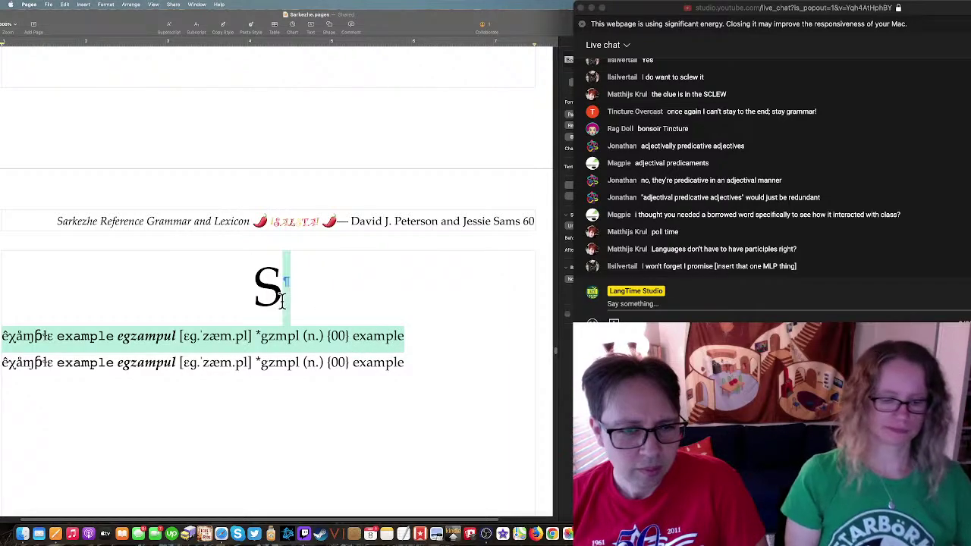
pyautogui.press('cmd+v')
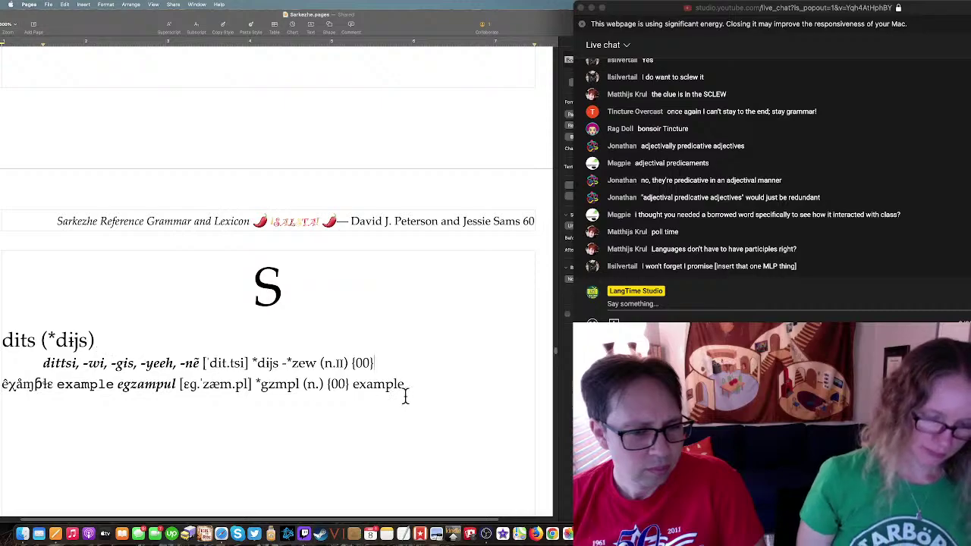
pyautogui.moveTo(409, 384); pyautogui.dragTo(376, 363)
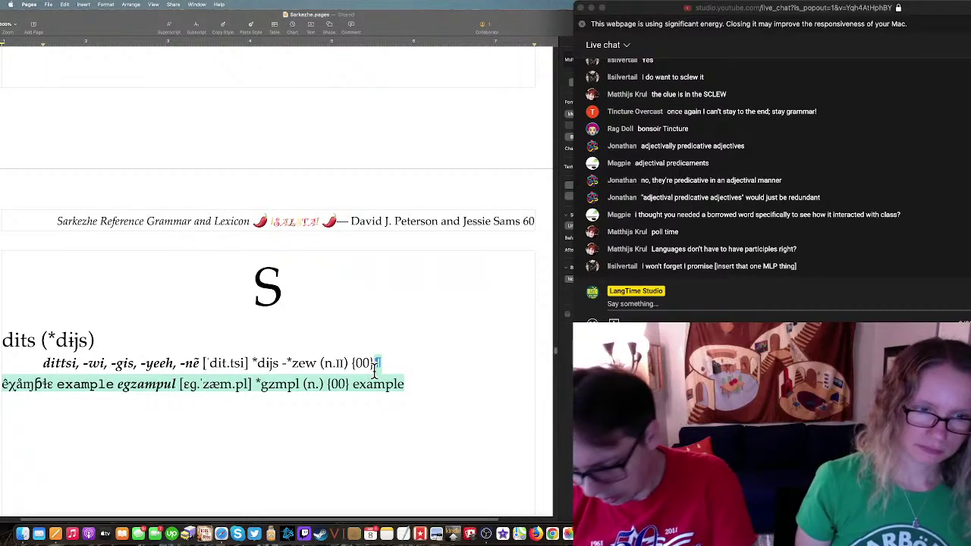
pyautogui.press('BackSpace')
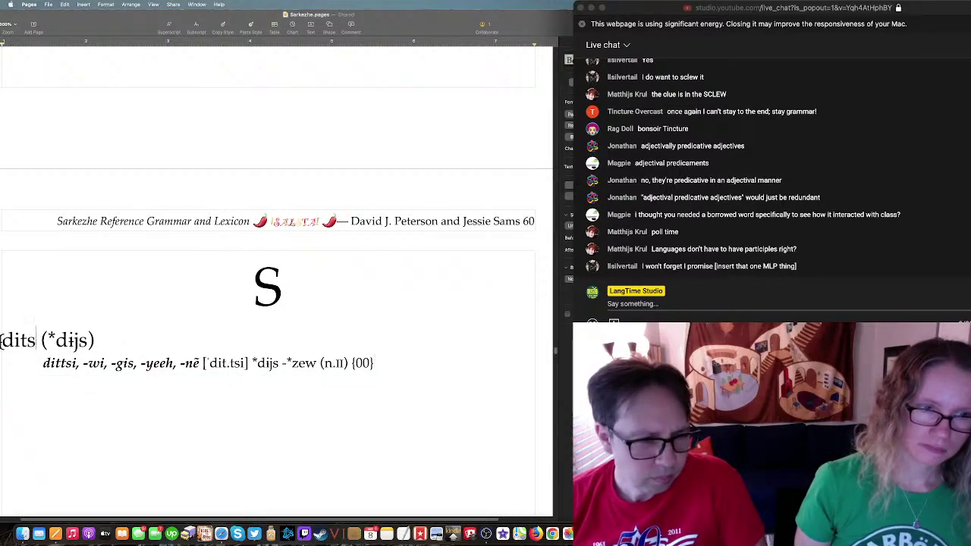
# Step: Change the pasted entry's headword to "sithi" and its root form in parentheses to "*siθ"
pyautogui.doubleClick(2, 340)
pyautogui.write('sithi')
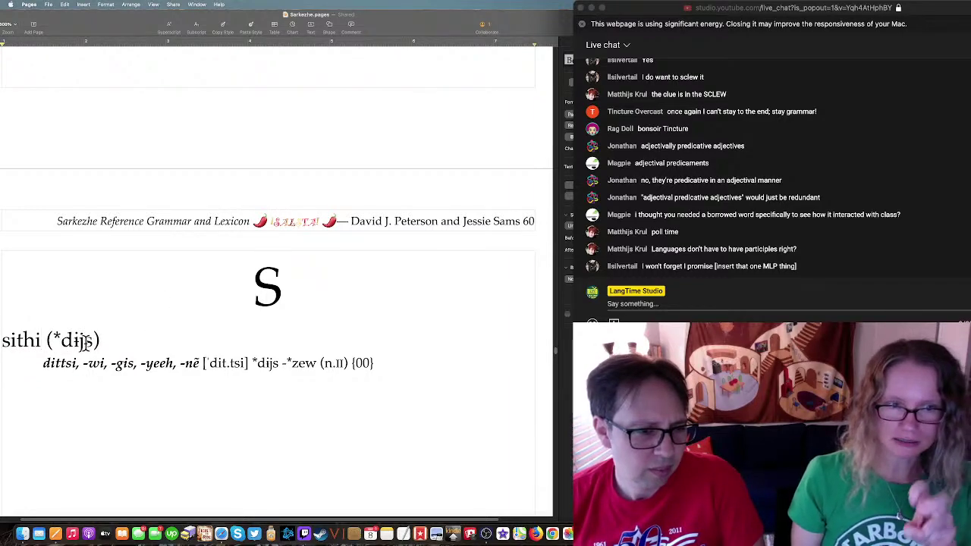
pyautogui.doubleClick(76, 341)
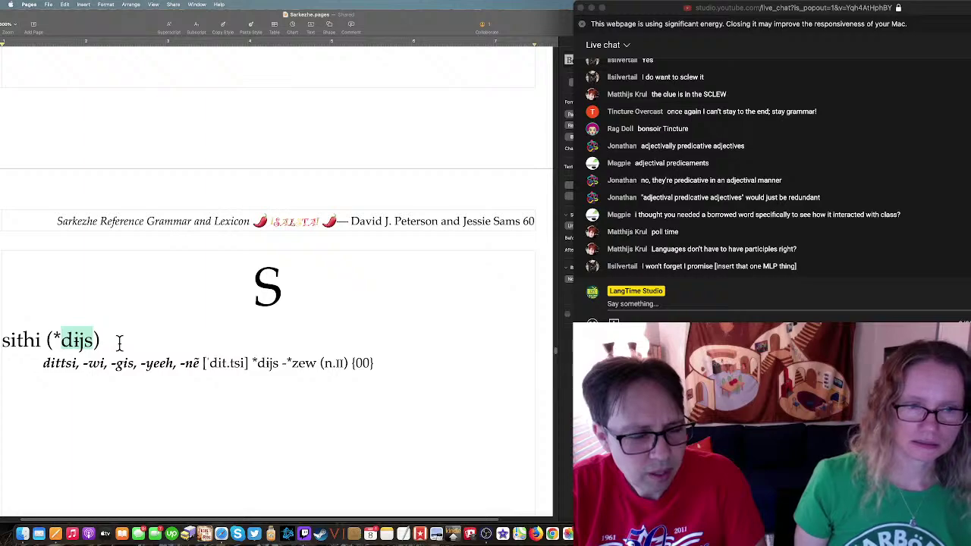
pyautogui.write('si')
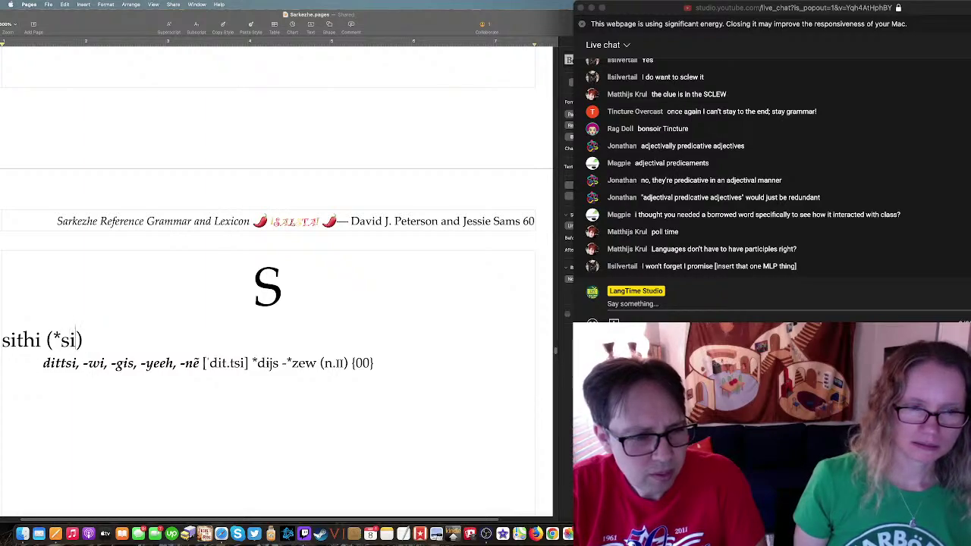
pyautogui.write('θ')
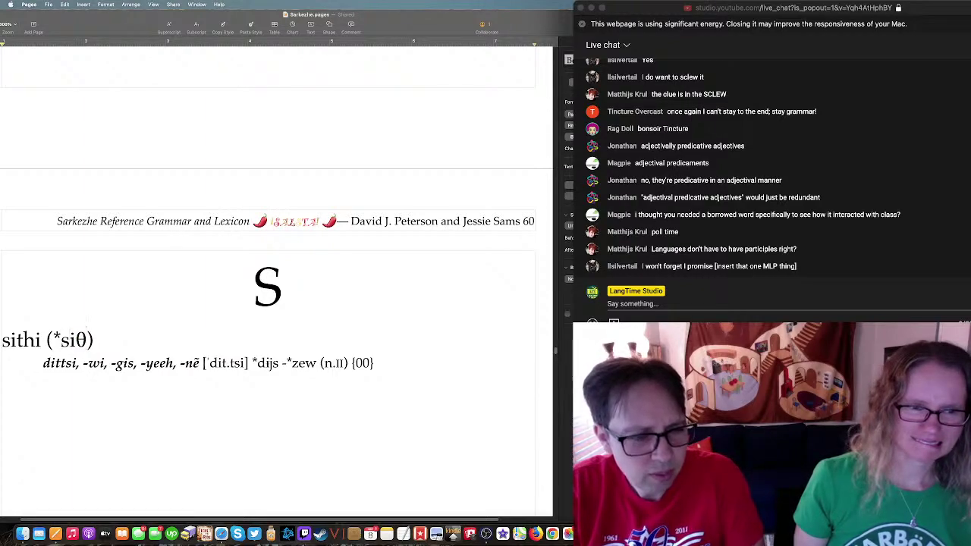
# Step: Change the root form in parentheses beside the "sithi" headword to "*síθí"
pyautogui.write('i')
pyautogui.press('BackSpace')
pyautogui.write('í')
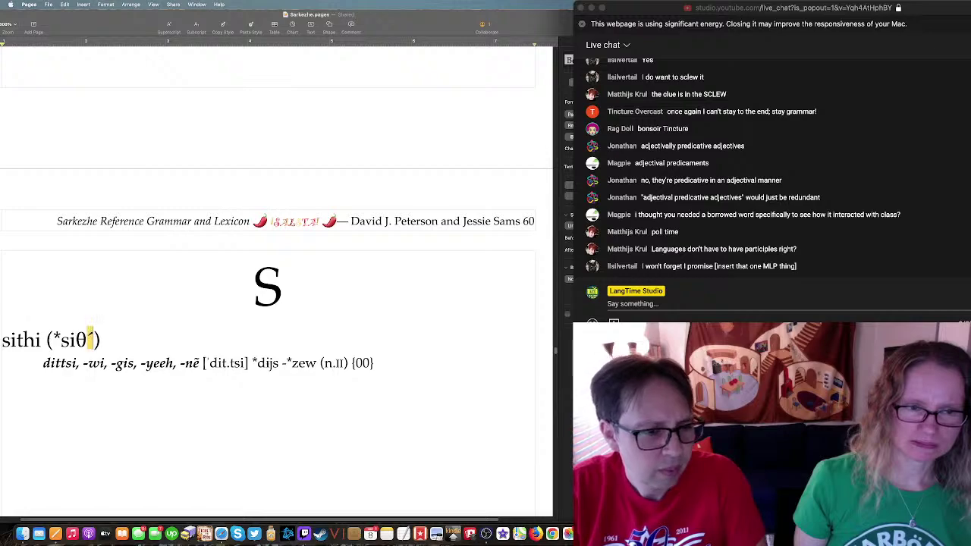
pyautogui.press('BackSpace')
pyautogui.write('íθí')
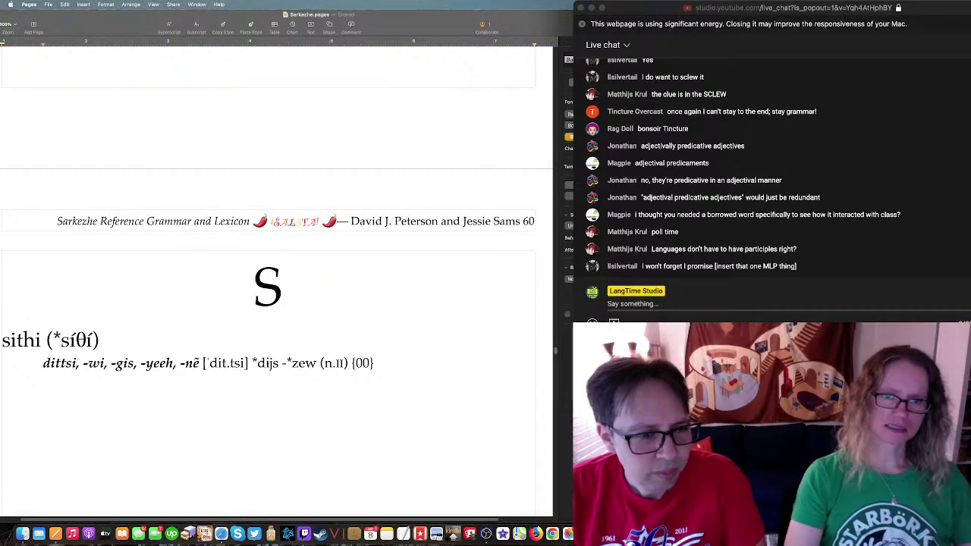
# Step: Replace the bold form "dittsi" at the start of the subentry with "sithi"
pyautogui.hotkey('shift', 'Left')
pyautogui.hotkey('shift', 'Left')
pyautogui.hotkey('shift', 'Left')
pyautogui.hotkey('shift', 'Left')
pyautogui.hotkey('shift', 'Left')
pyautogui.hotkey('shift', 'Left')
pyautogui.write('sithi')
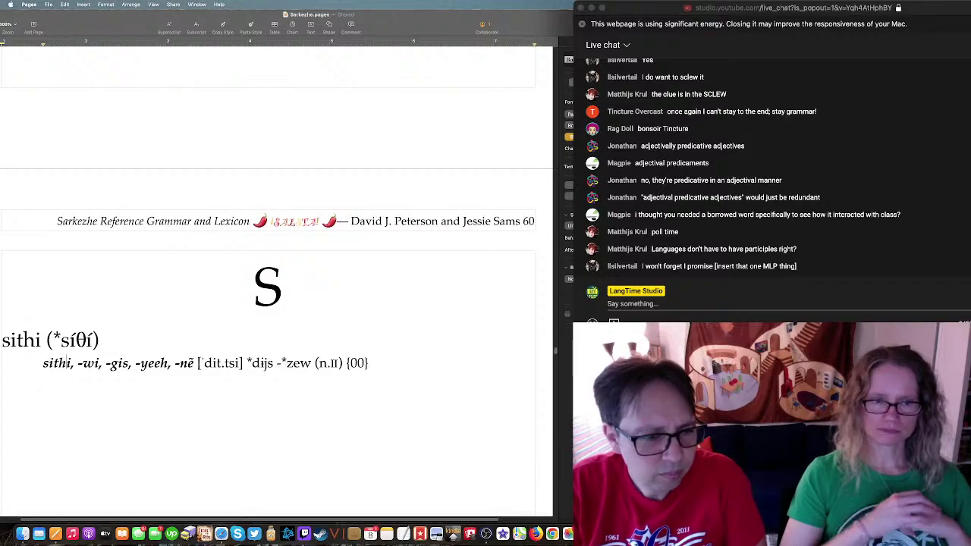
# Step: Change the subentry's bracketed pronunciation to "[ˈsi.θi]"
pyautogui.click(135, 363)
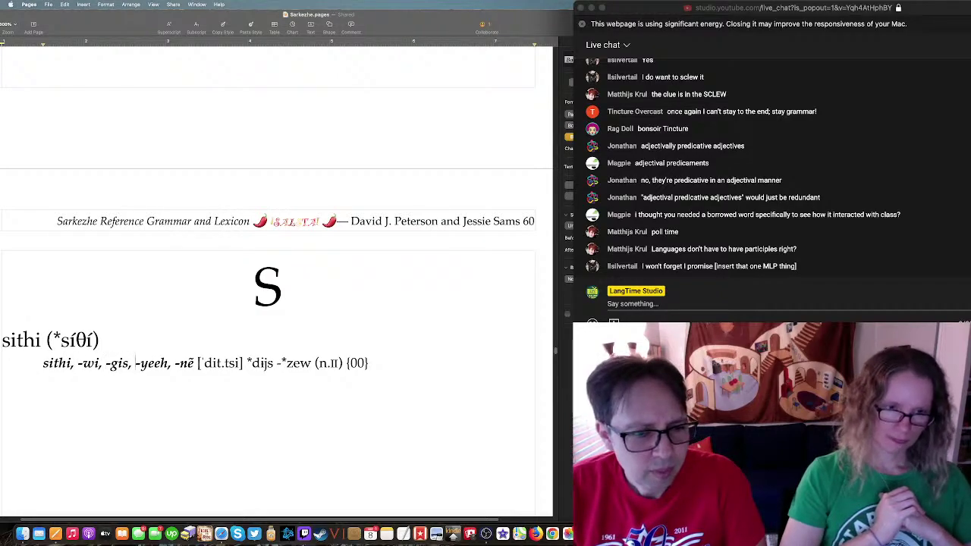
pyautogui.moveTo(224, 363); pyautogui.dragTo(235, 363)
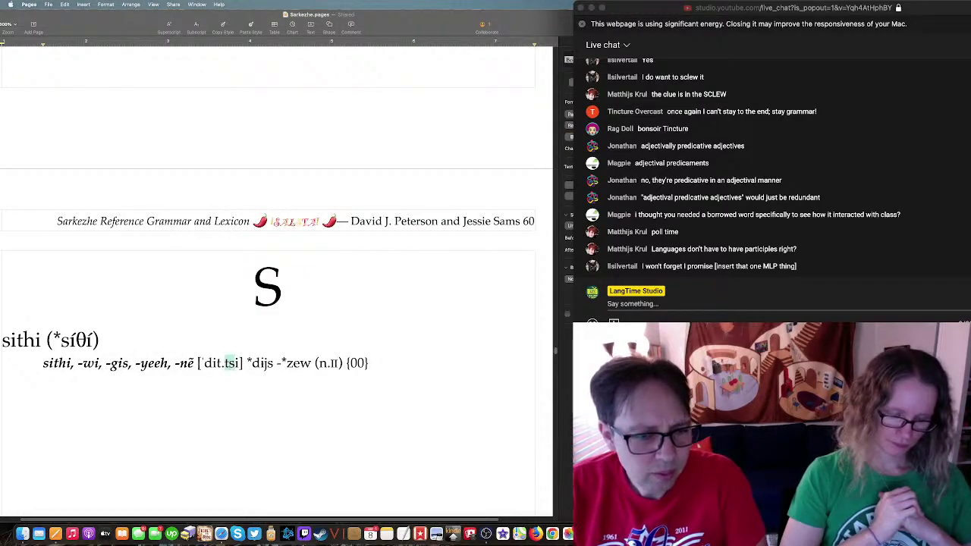
pyautogui.write('ʃit.')
pyautogui.write('θ')
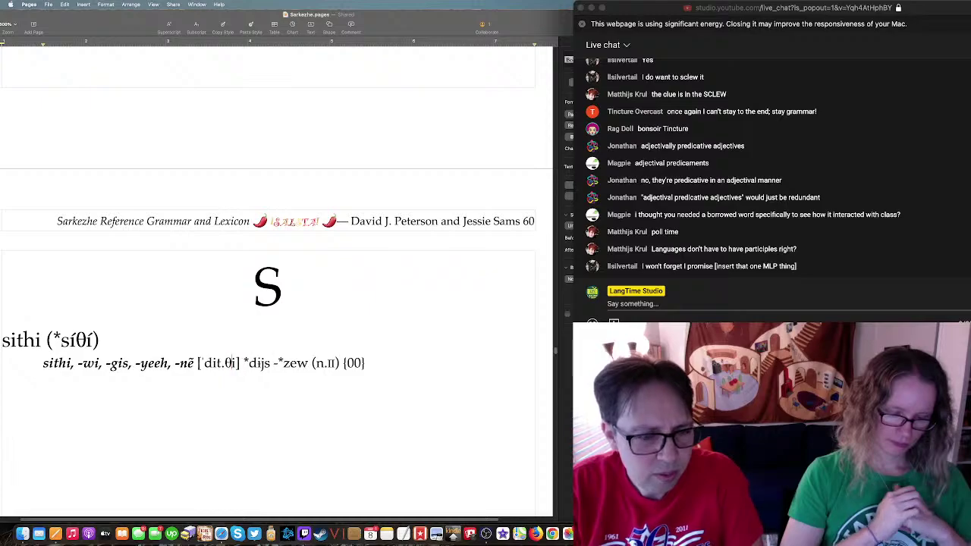
pyautogui.press('BackSpace')
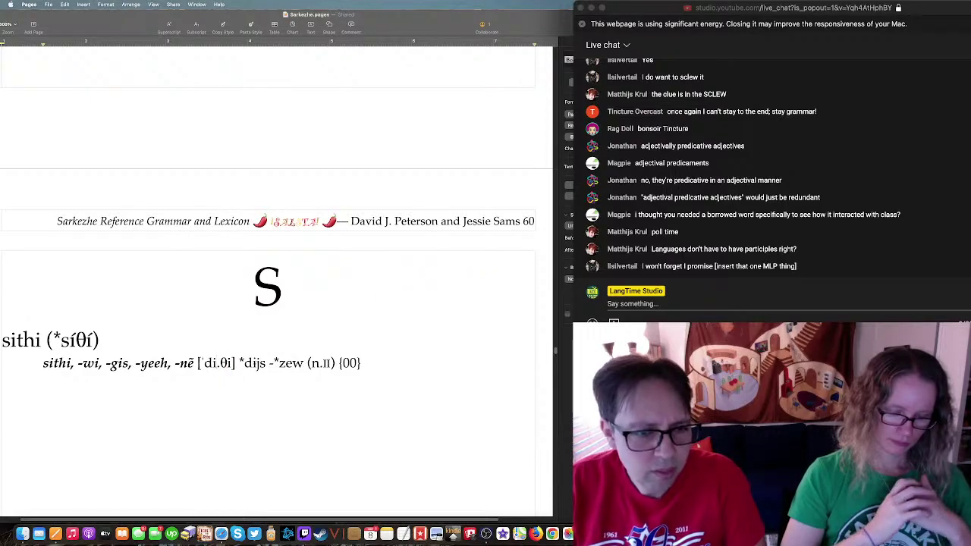
pyautogui.moveTo(203, 363); pyautogui.dragTo(301, 364)
pyautogui.write('si')
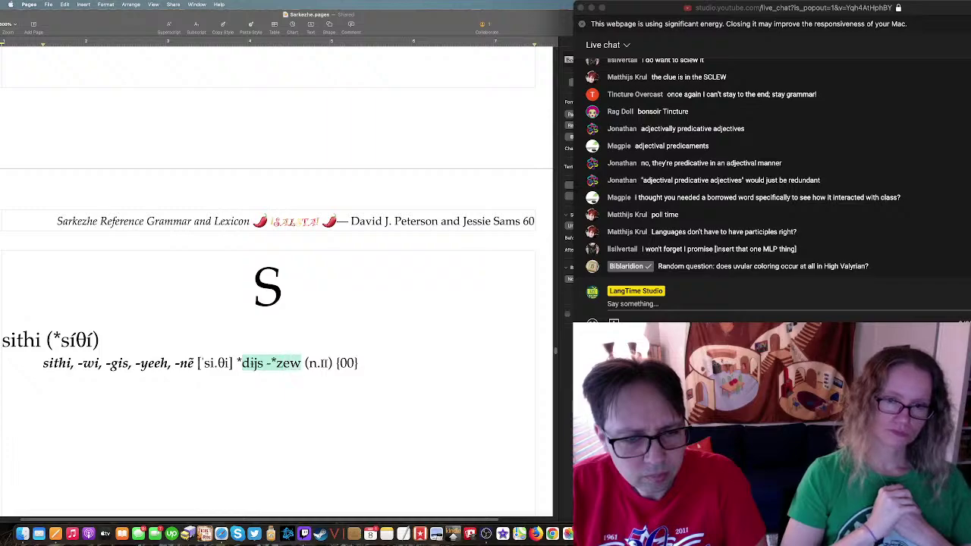
# Step: Replace the subentry's etymology with "*síthí (< Wokuthízhű)", putting the language name in italics
pyautogui.write('s')
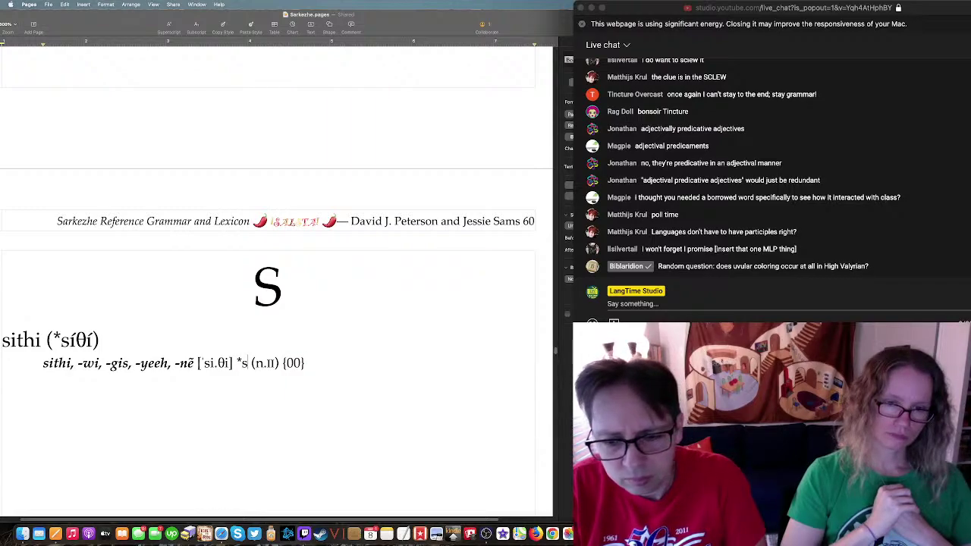
pyautogui.write('í')
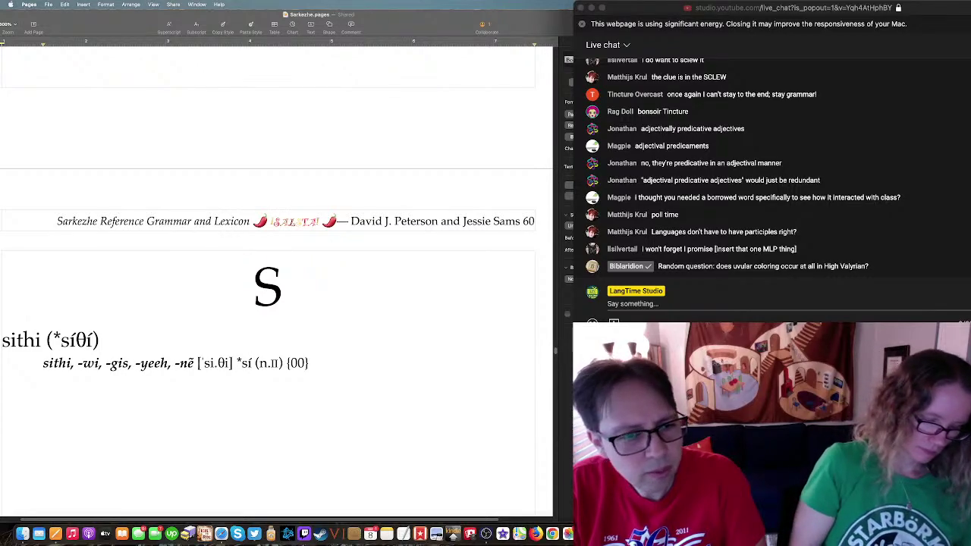
pyautogui.write('th')
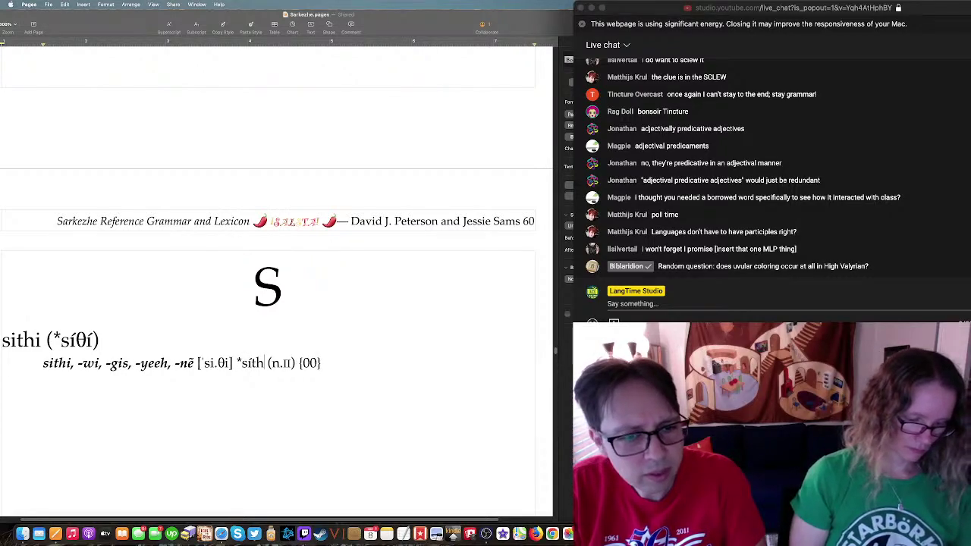
pyautogui.write('í')
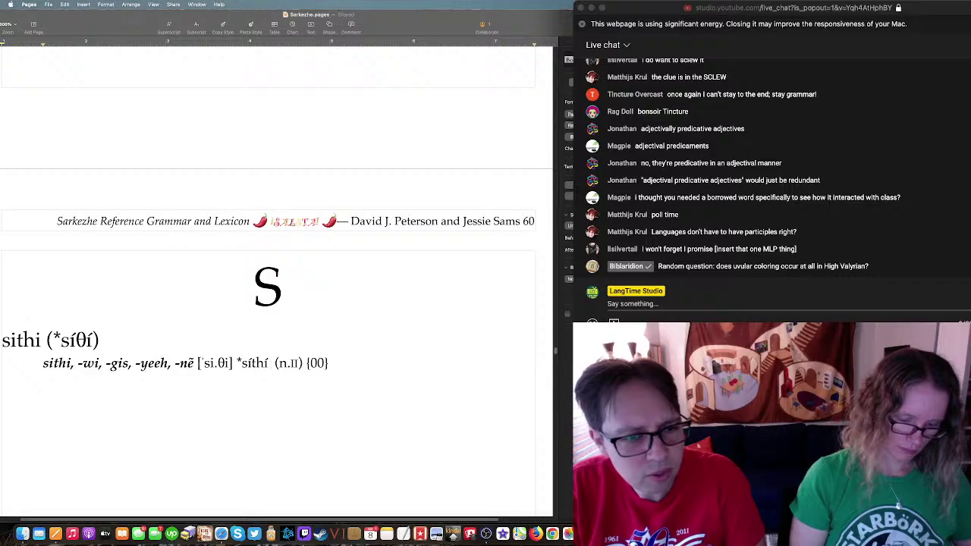
pyautogui.write('(')
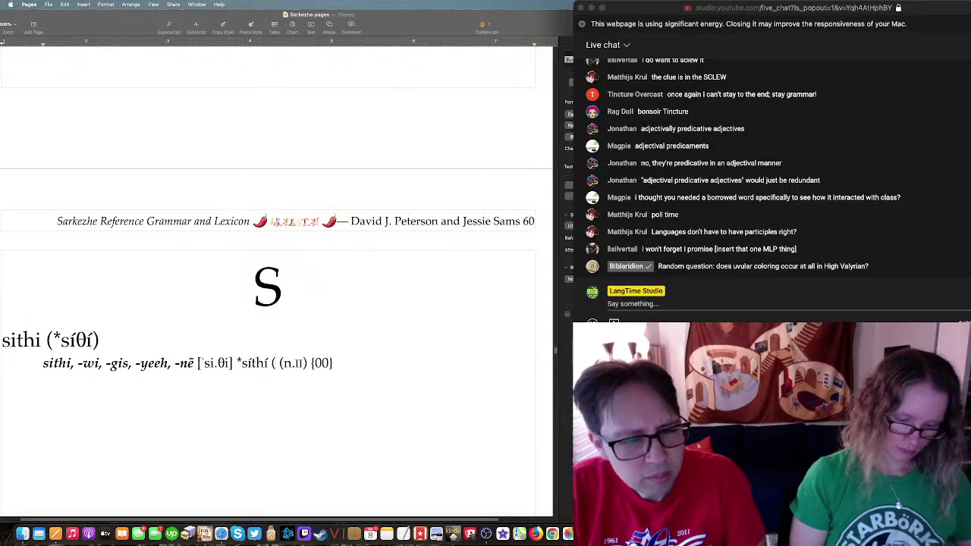
pyautogui.write('<')
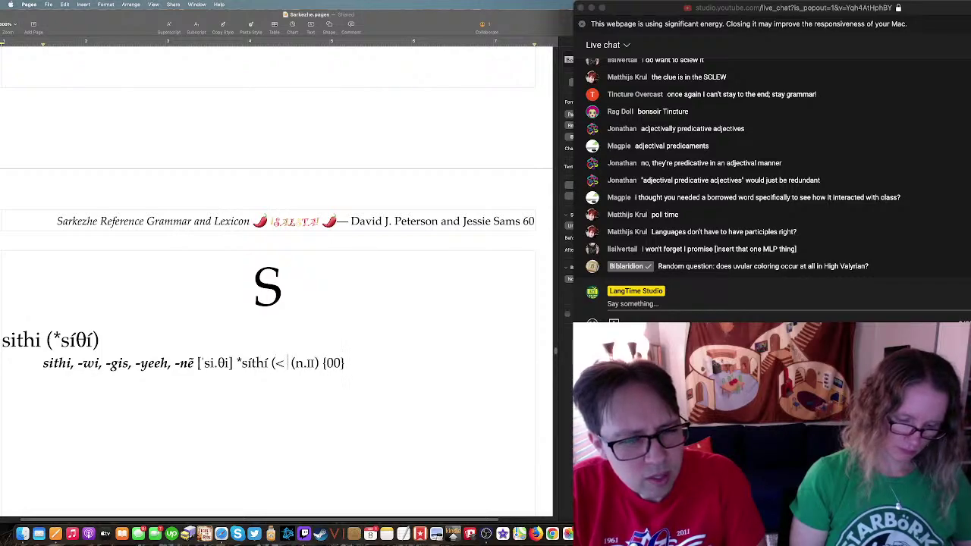
pyautogui.press('super+i')
pyautogui.write('Wokuthízhũ ')
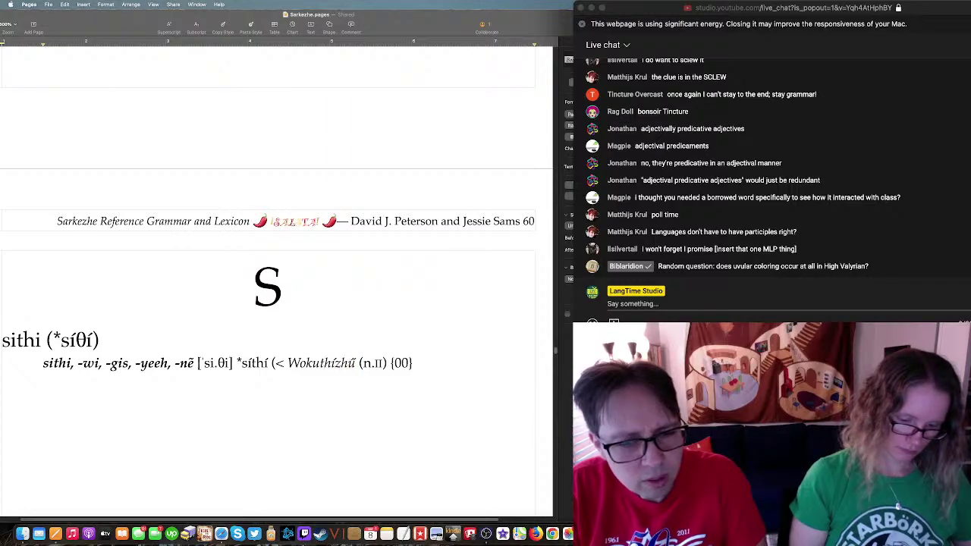
pyautogui.write(')')
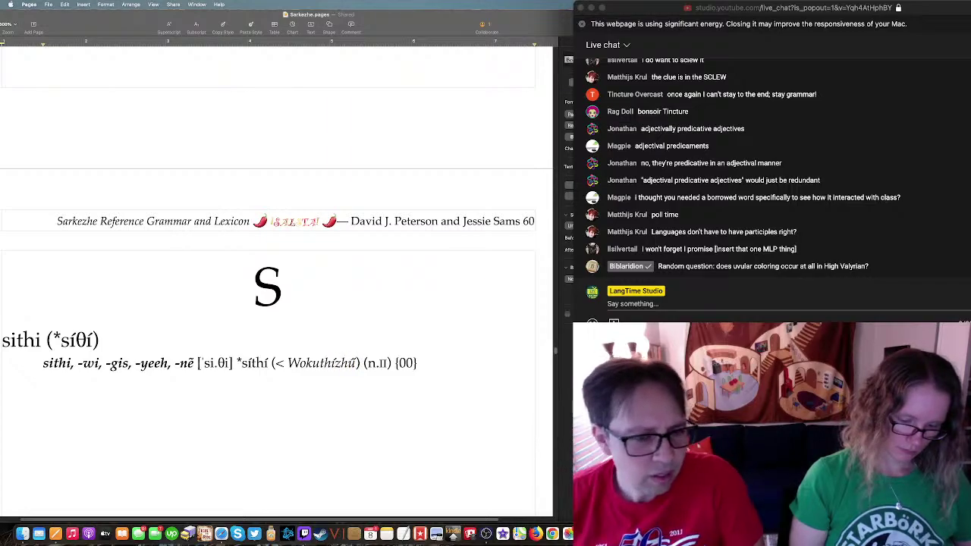
# Step: Set the subentry's noun class to V and add the definition "barley, barleycorn (no distinction)" after "{00}"
pyautogui.doubleClick(385, 363)
pyautogui.write('V')
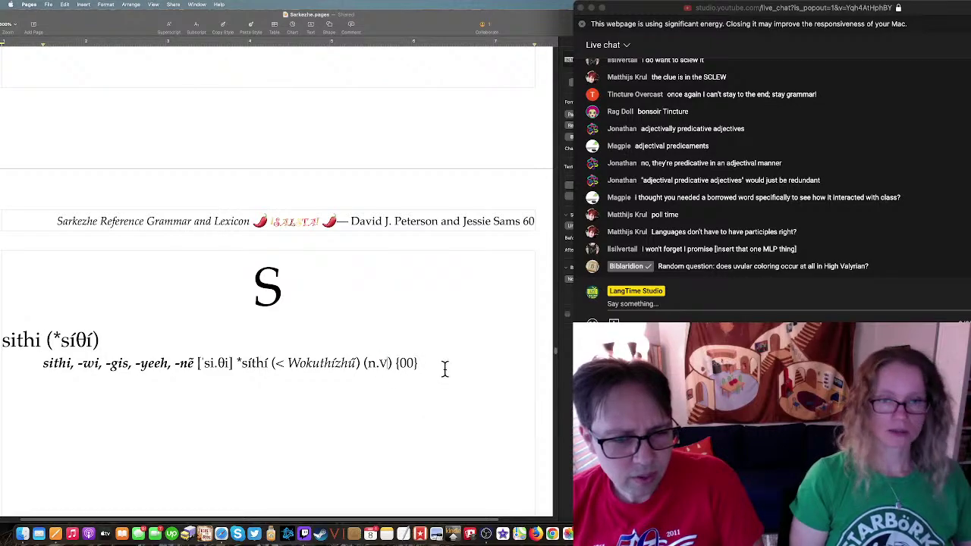
pyautogui.click(445, 369)
pyautogui.write('b')
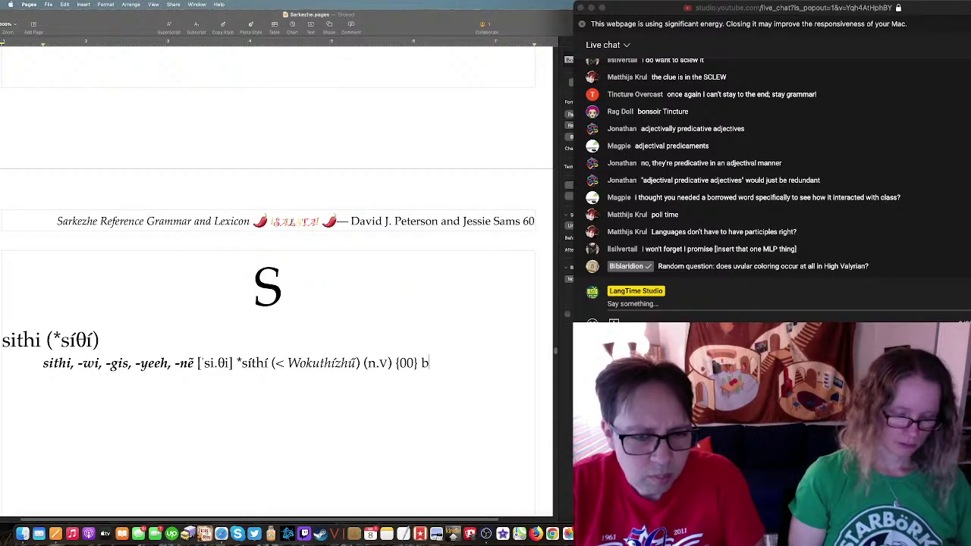
pyautogui.write('arlye')
pyautogui.press('BackSpace')
pyautogui.press('BackSpace')
pyautogui.write('ey, b')
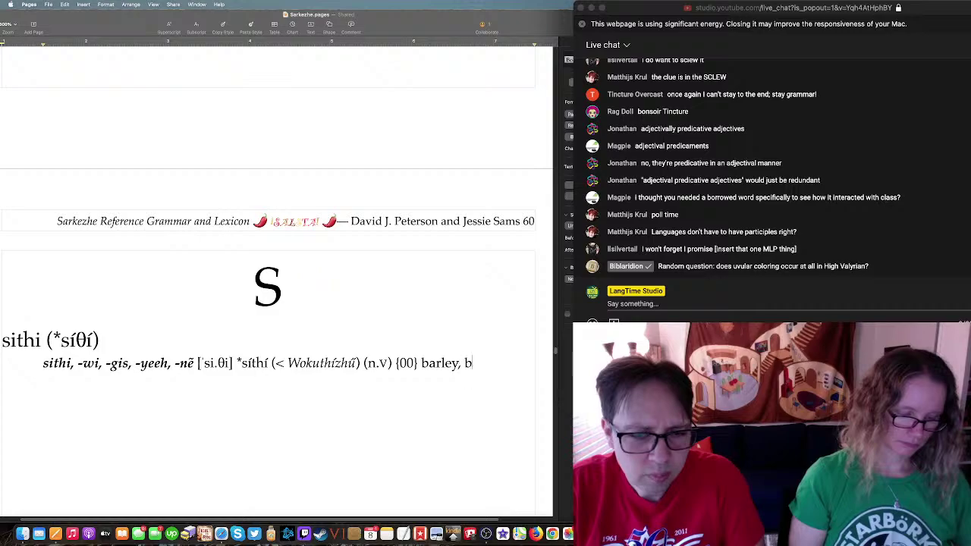
pyautogui.write('arleycorn')
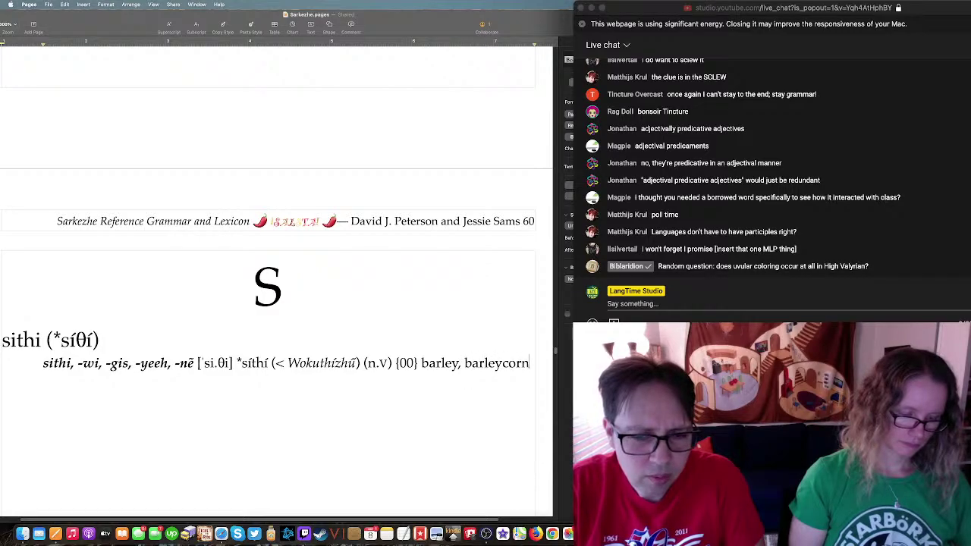
pyautogui.write(' (')
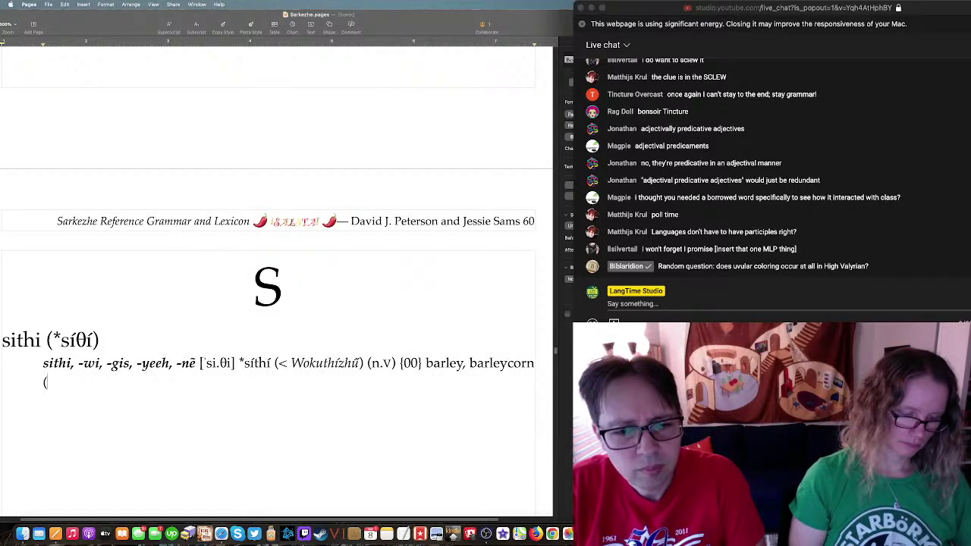
pyautogui.write('no distinction)')
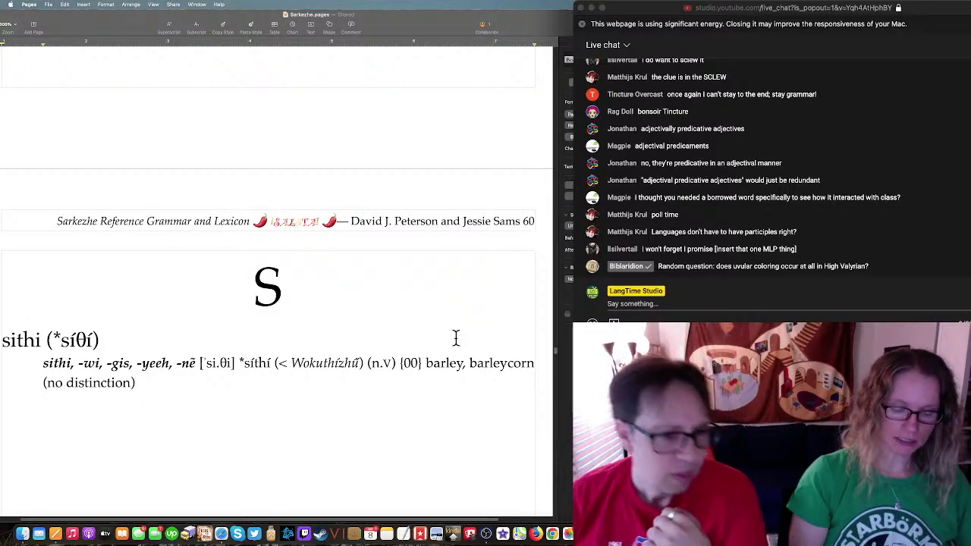
# Step: Change the first inflectional ending in the sithi subentry from "-wi" to "-hi"
pyautogui.click(91, 364)
pyautogui.doubleClick(91, 364)
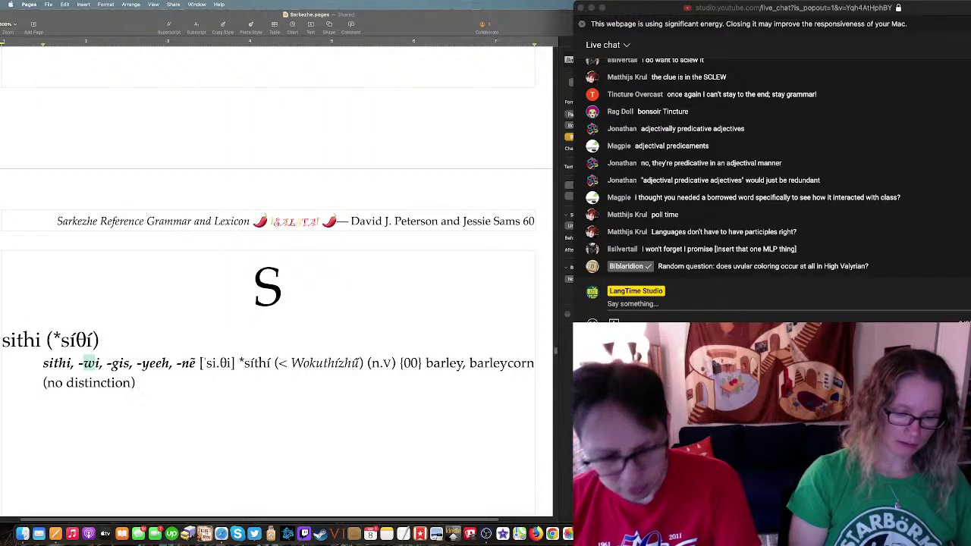
pyautogui.write('h')
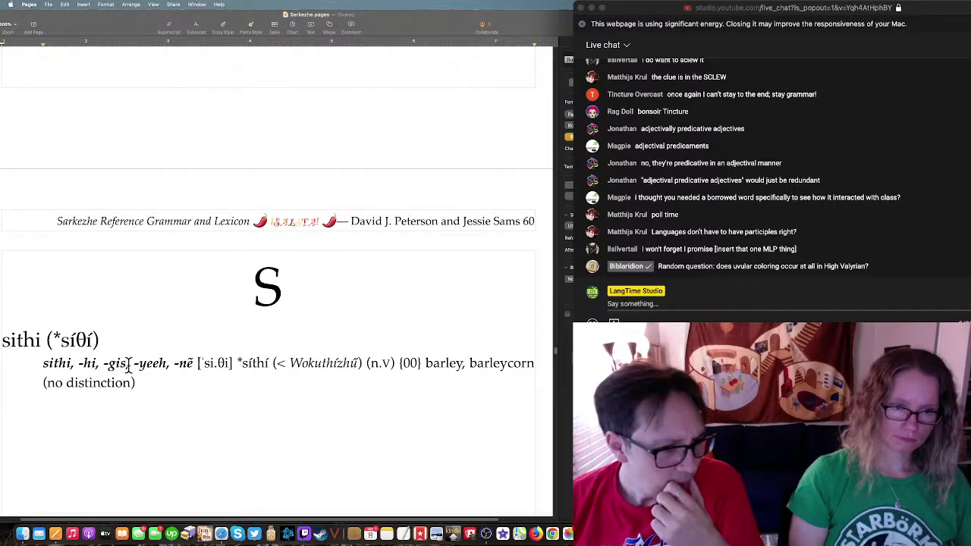
pyautogui.doubleClick(114, 365)
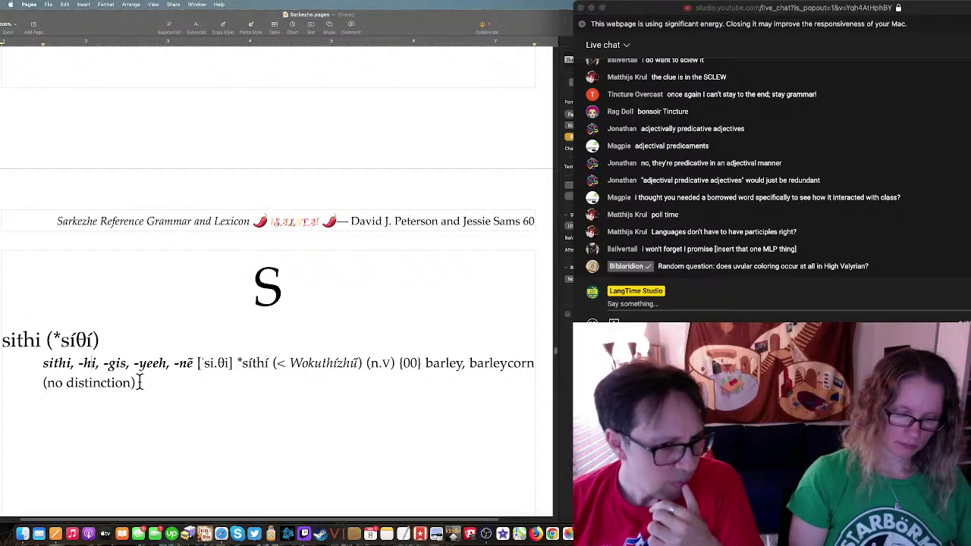
# Step: Switch to Lexurgy Sound Changer, replace the input word "qoz-m-eb" with "sithi-kis", and apply the sound changes
pyautogui.click(18, 533)
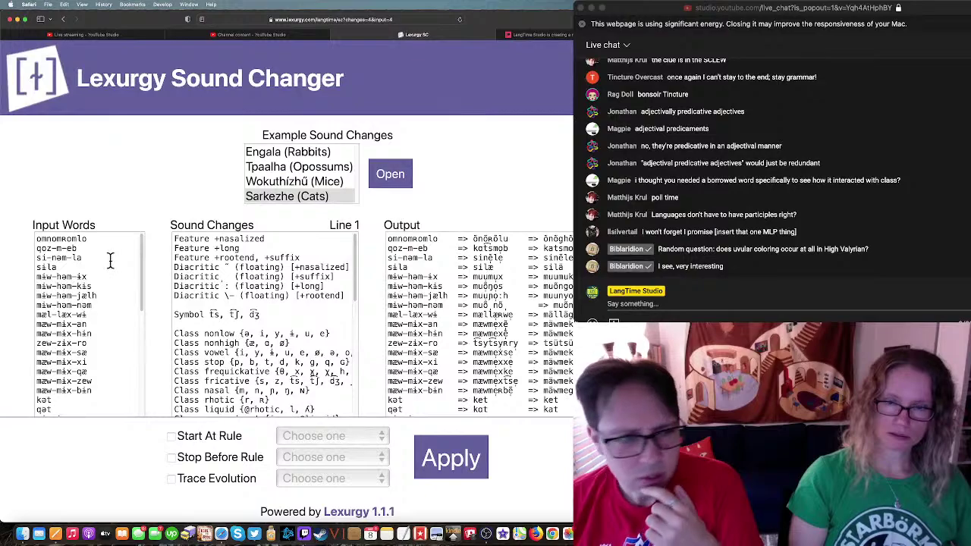
pyautogui.click(97, 248)
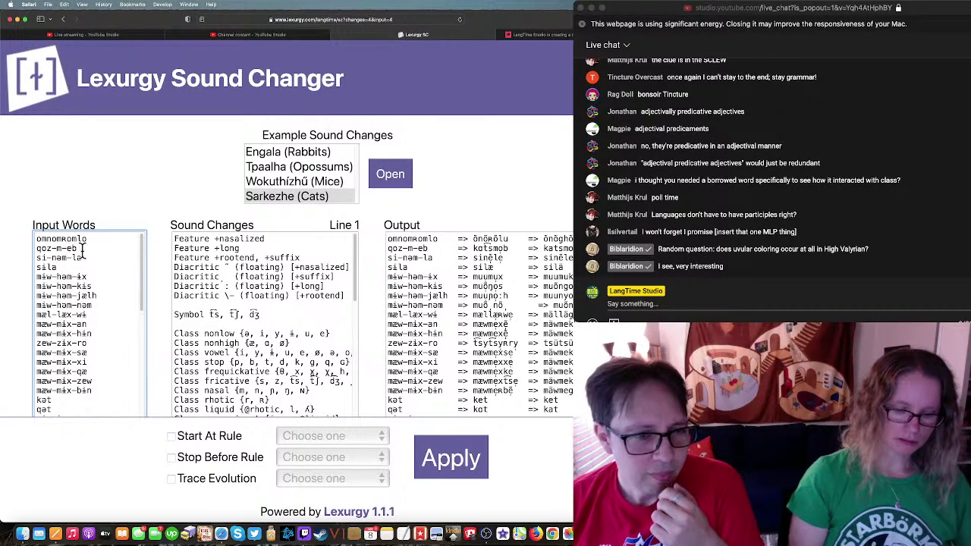
pyautogui.moveTo(81, 249); pyautogui.dragTo(32, 248)
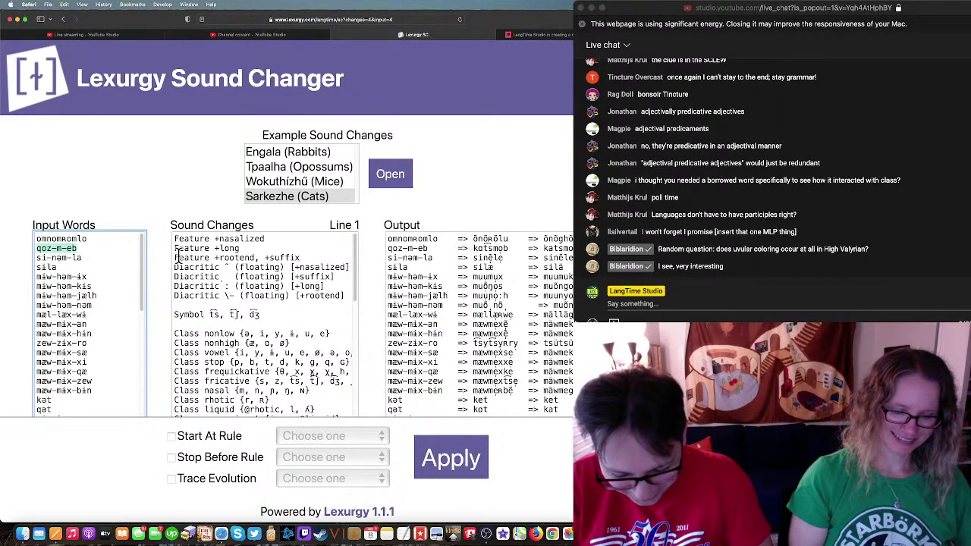
pyautogui.write('sith')
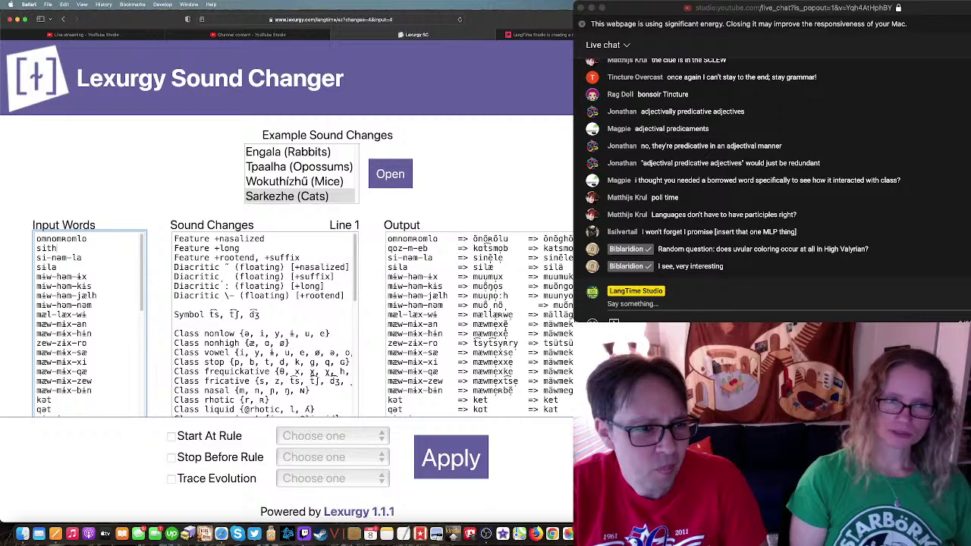
pyautogui.write('i-kis')
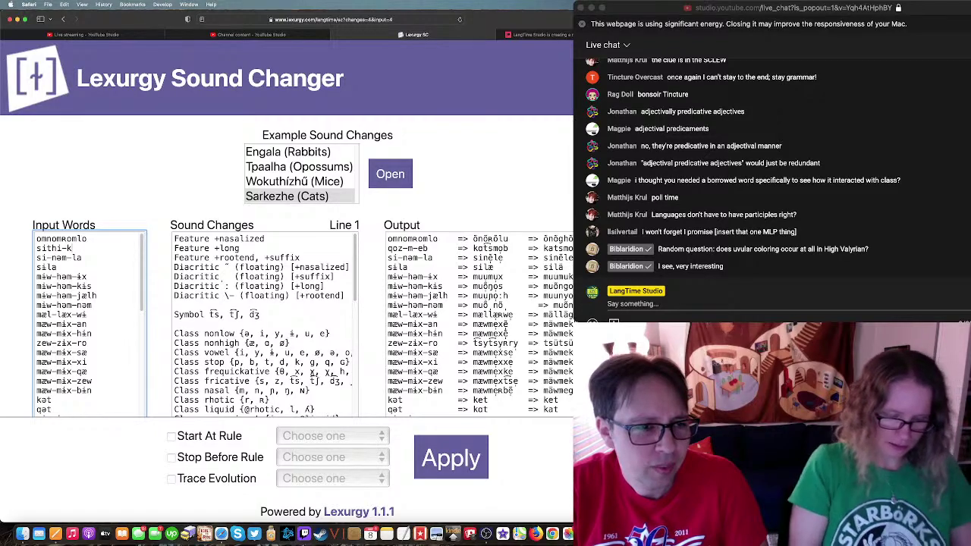
pyautogui.click(463, 459)
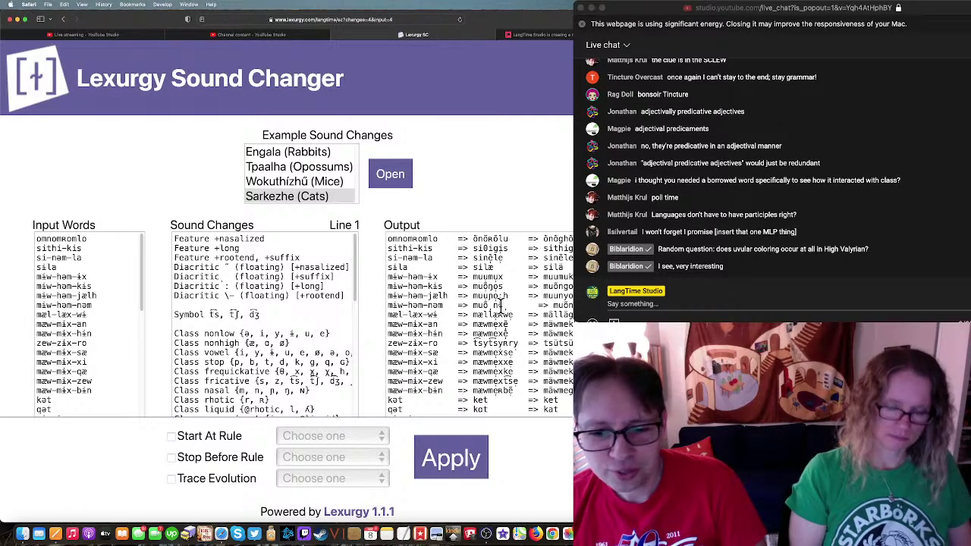
# Step: Compare the sithi endings in the lexicon, change the Lexurgy input word to "sithi-yælh", apply the sound changes, and return to the Pages document
pyautogui.press('super+Tab')
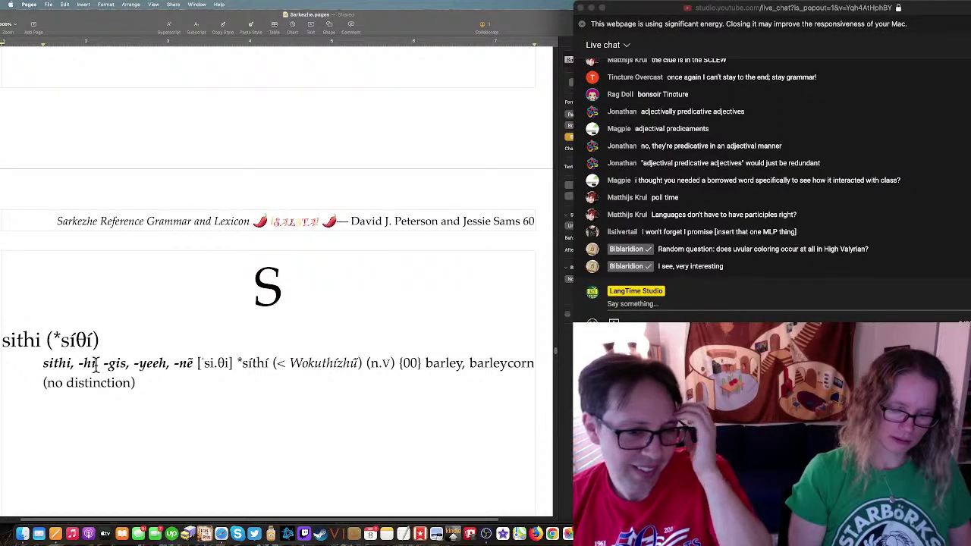
pyautogui.hotkey('ctrl', 'Up')
pyautogui.click(138, 362)
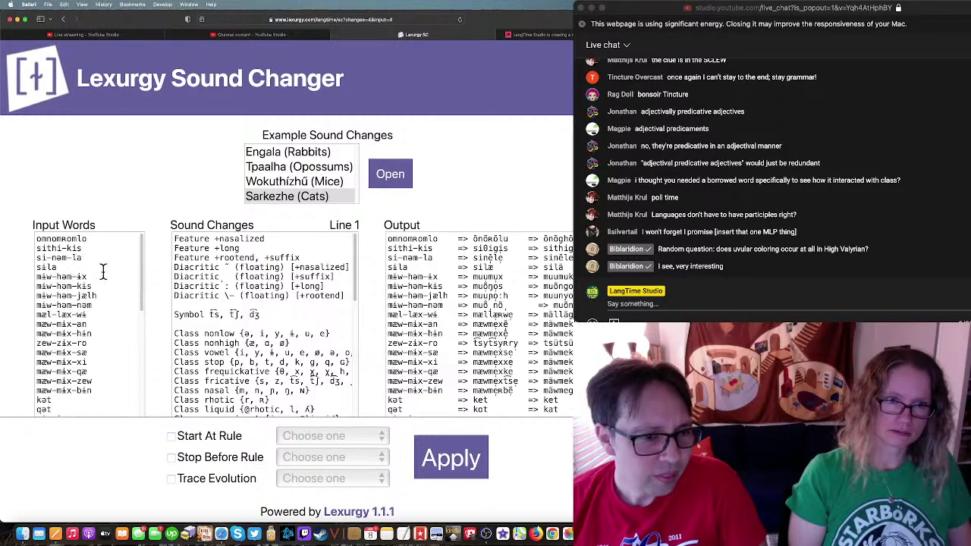
pyautogui.doubleClick(74, 248)
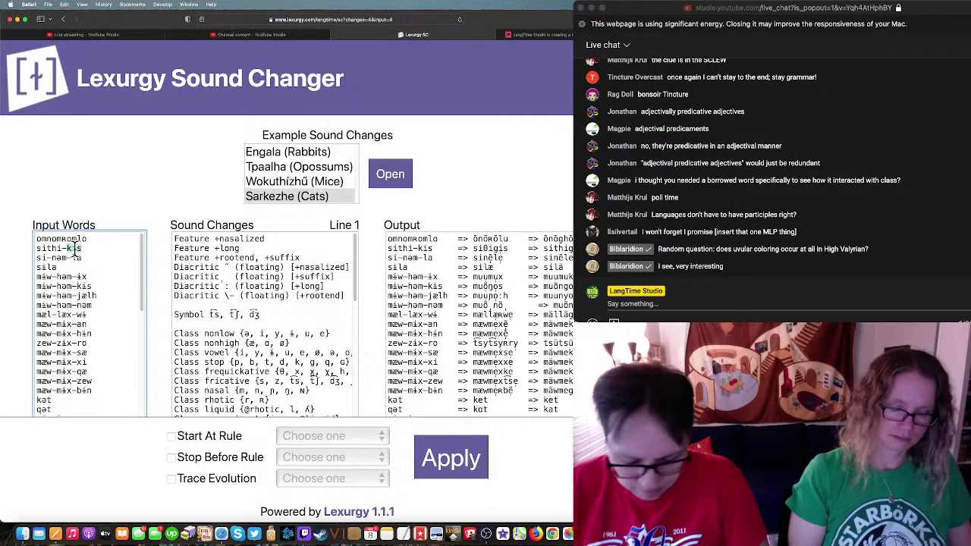
pyautogui.write('syeh')
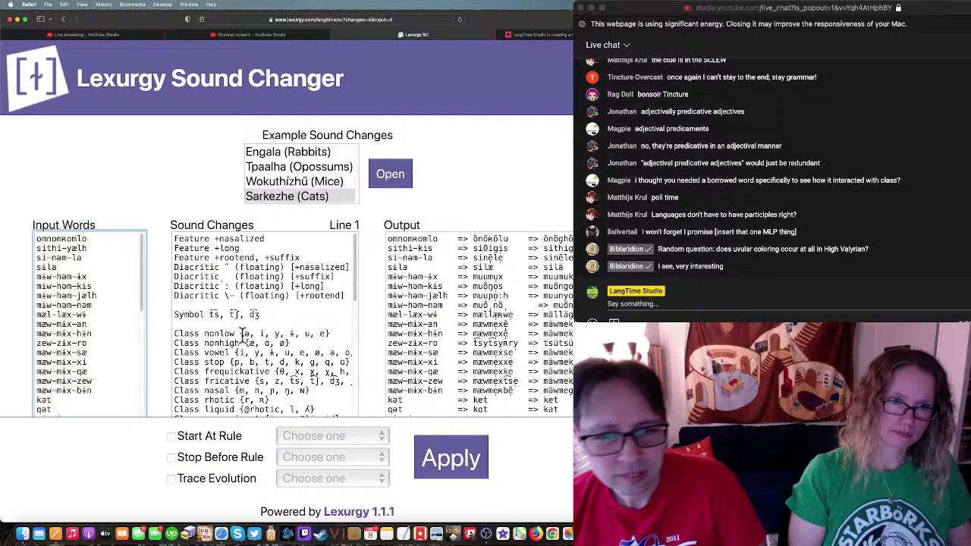
pyautogui.click(450, 459)
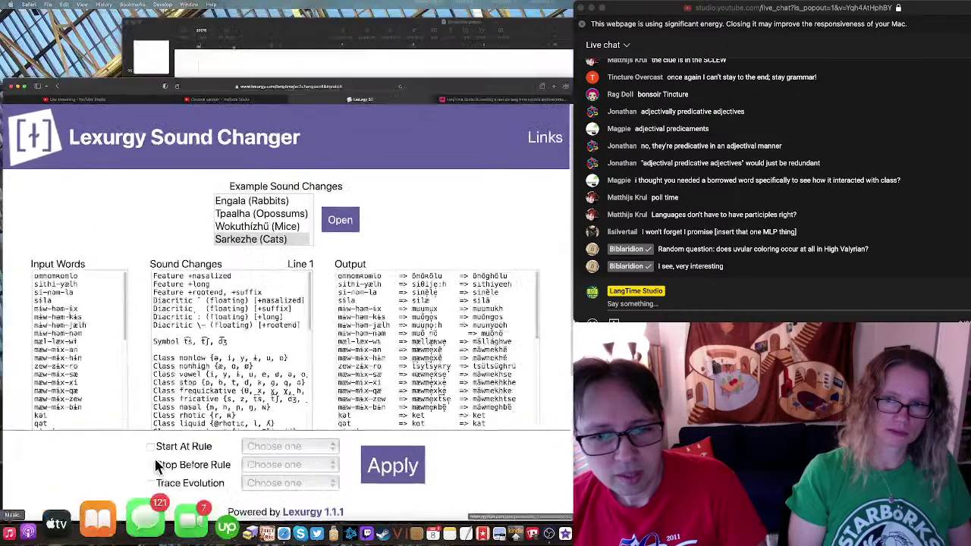
pyautogui.press('super+Tab')
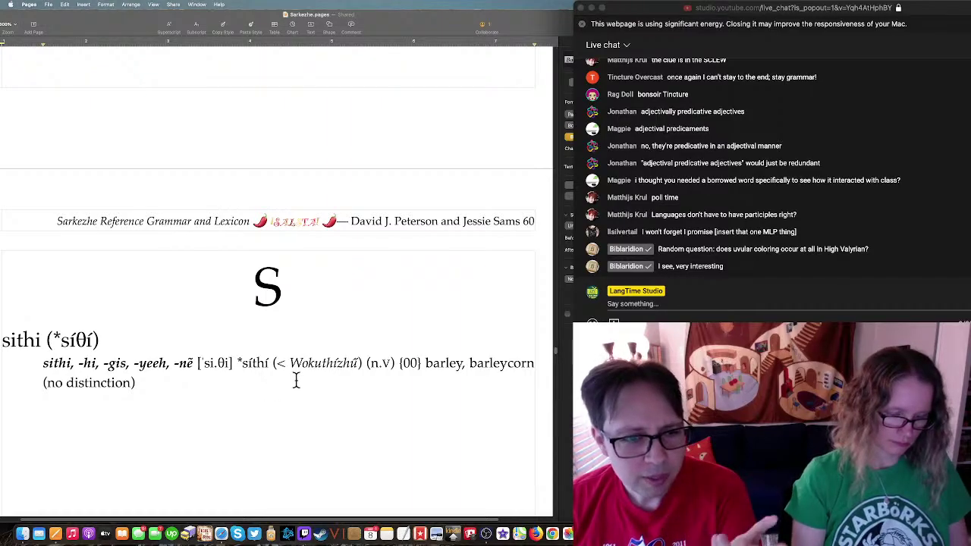
# Step: Follow the S heading's link to the Overall Word Count table and examine the stem and word counts for S
pyautogui.click(268, 287)
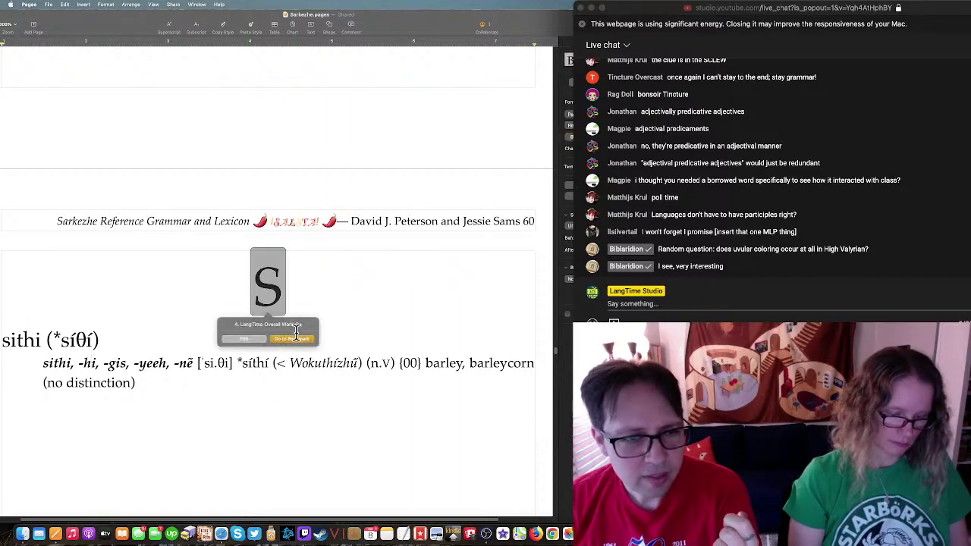
pyautogui.click(292, 338)
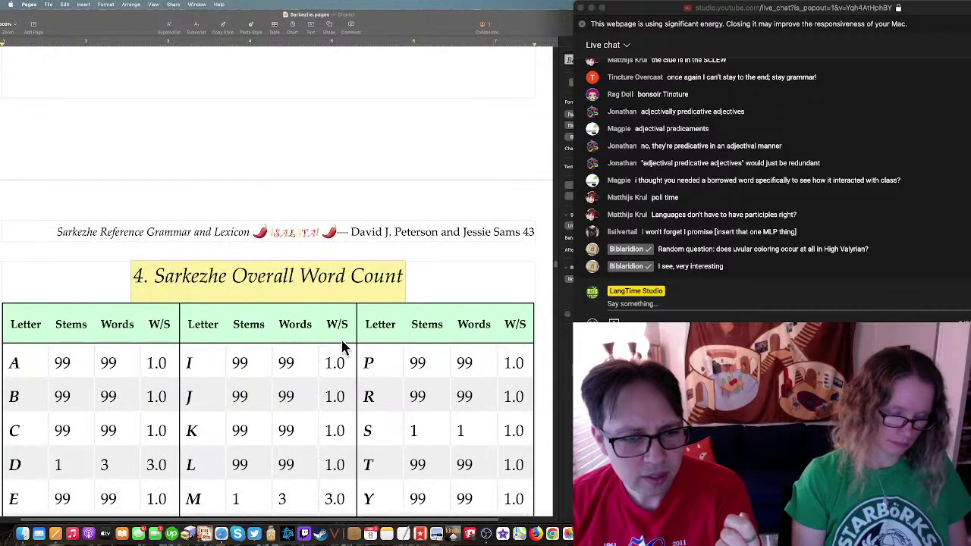
pyautogui.scroll(-4, 389, 360)
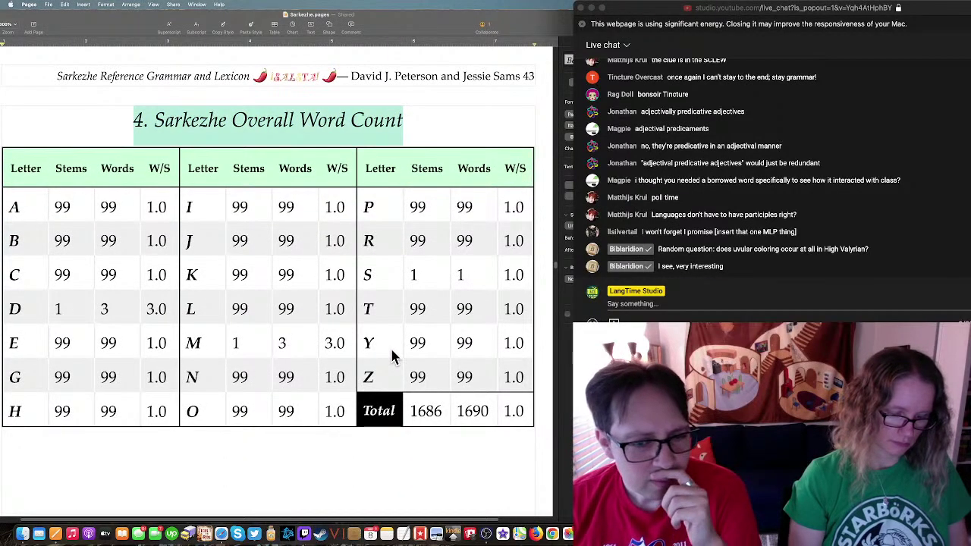
pyautogui.click(427, 324)
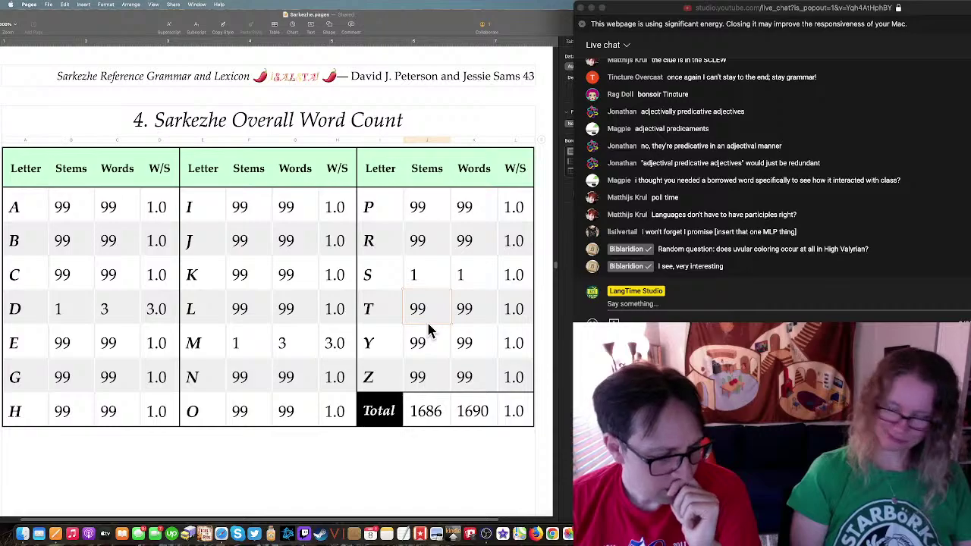
# Step: Look back through the dictionary guide and the adjective and verb tables to find the Number System table
pyautogui.scroll(10, 424, 332)
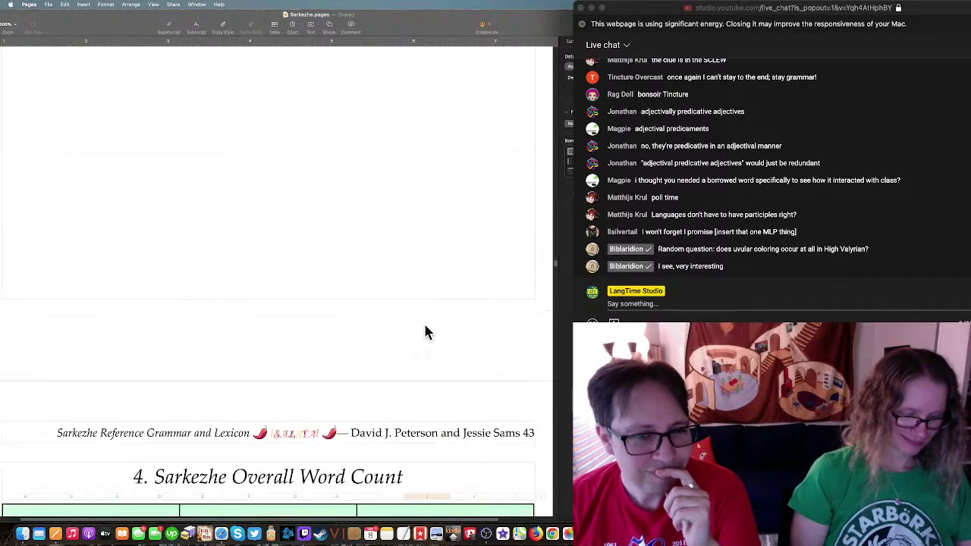
pyautogui.scroll(20, 424, 332)
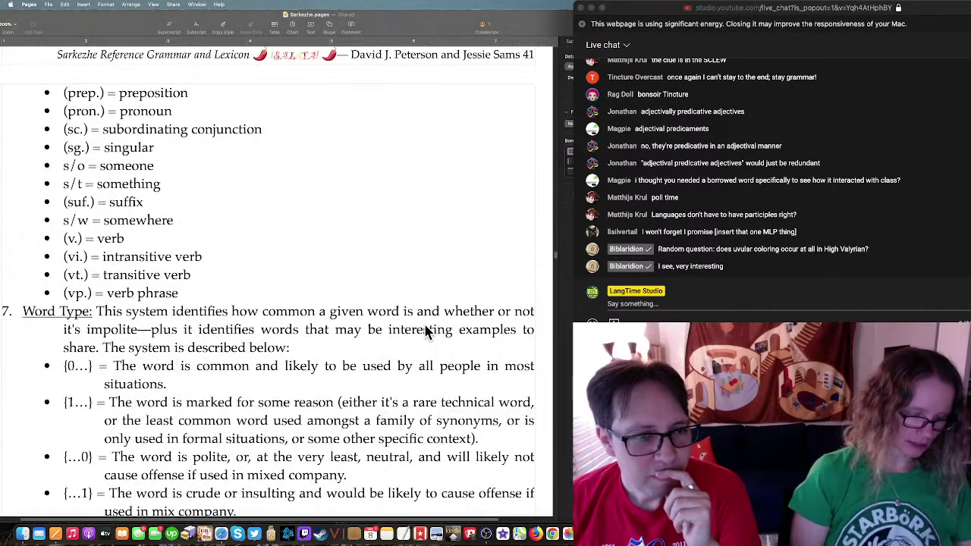
pyautogui.scroll(10, 425, 332)
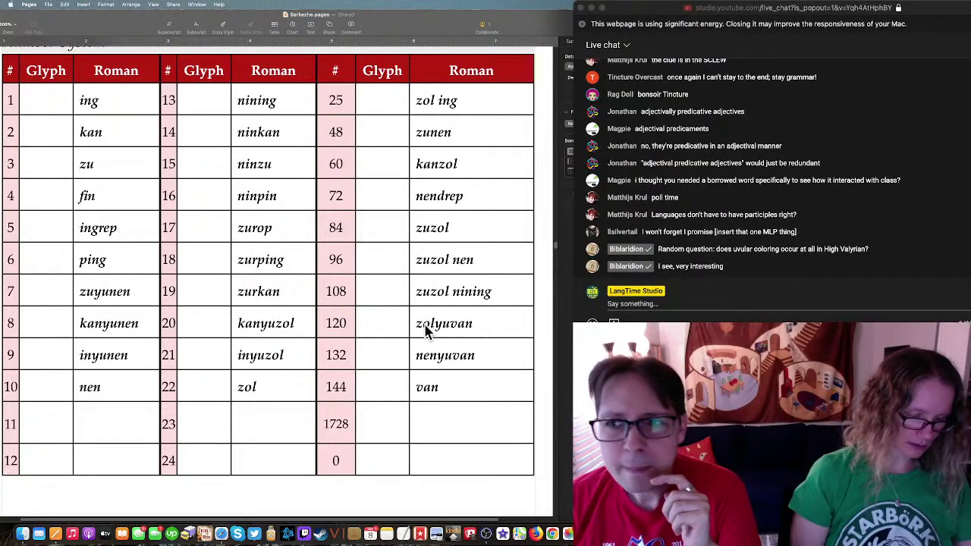
pyautogui.scroll(15, 424, 324)
pyautogui.scroll(-10, 424, 324)
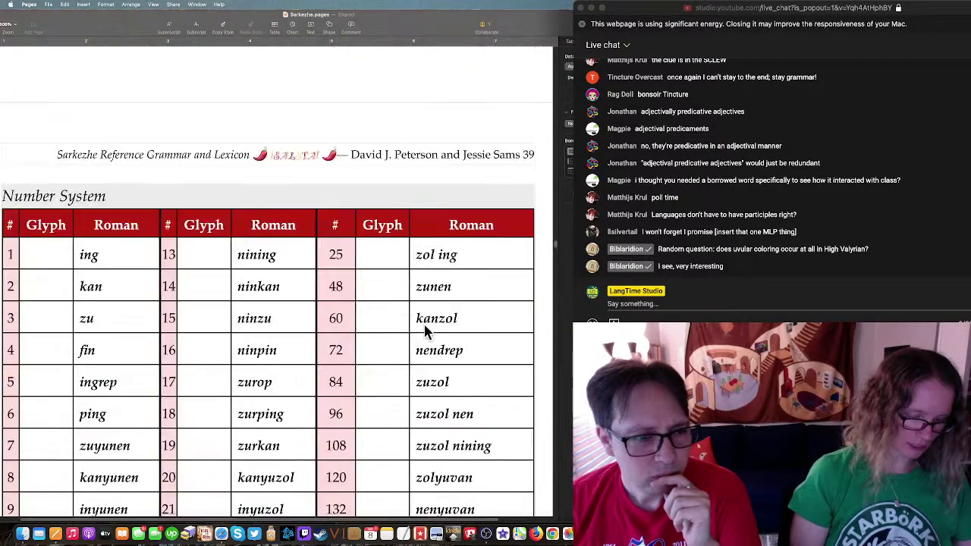
pyautogui.scroll(-8, 424, 324)
pyautogui.scroll(3, 424, 324)
pyautogui.scroll(12, 424, 324)
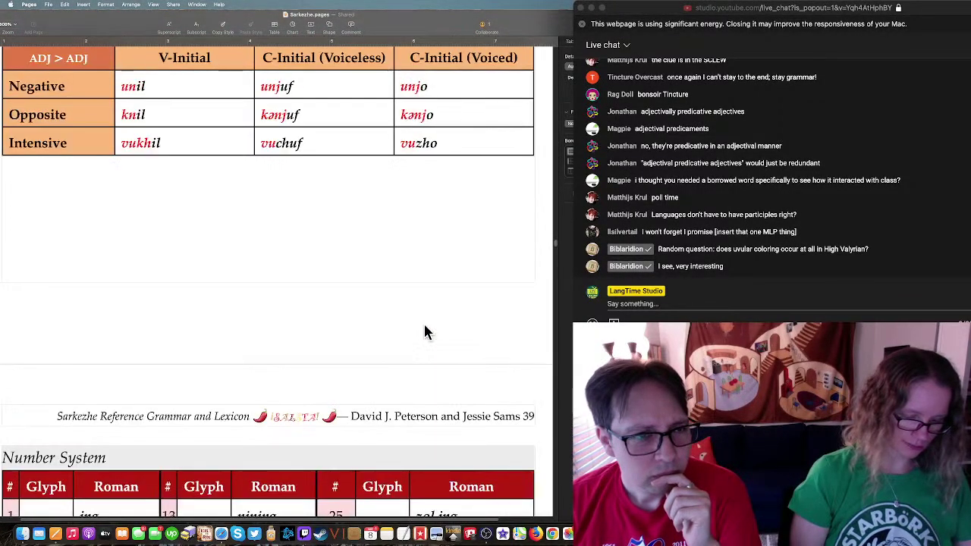
pyautogui.scroll(15, 424, 331)
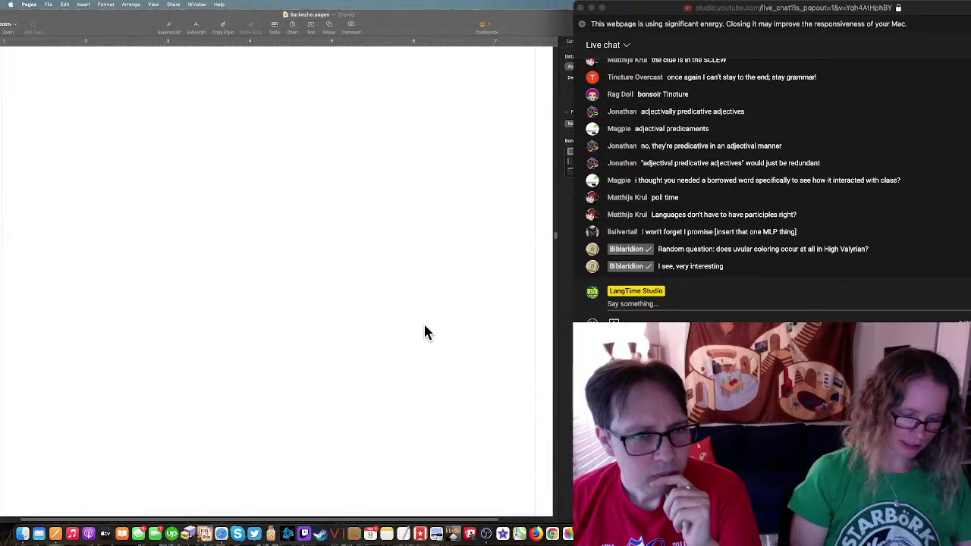
pyautogui.scroll(10, 425, 332)
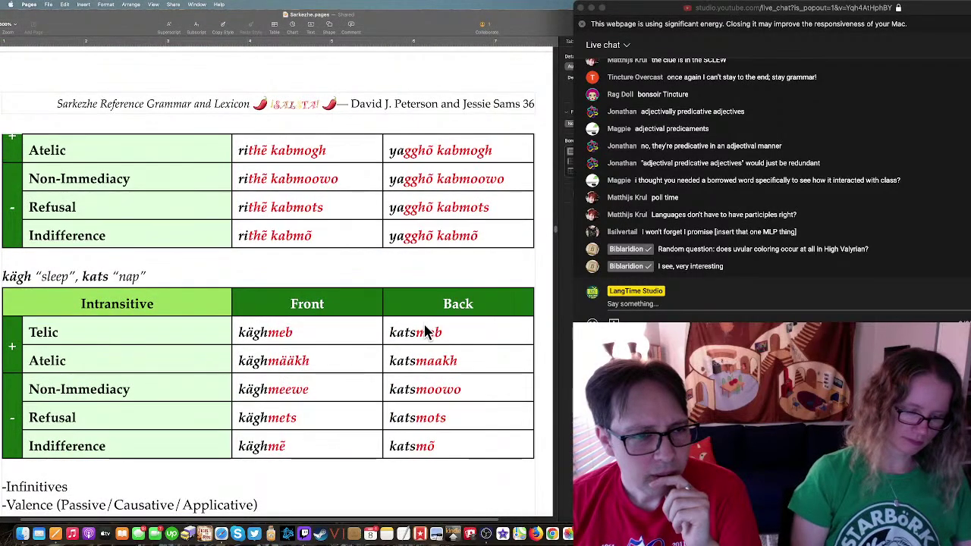
pyautogui.scroll(-12, 425, 331)
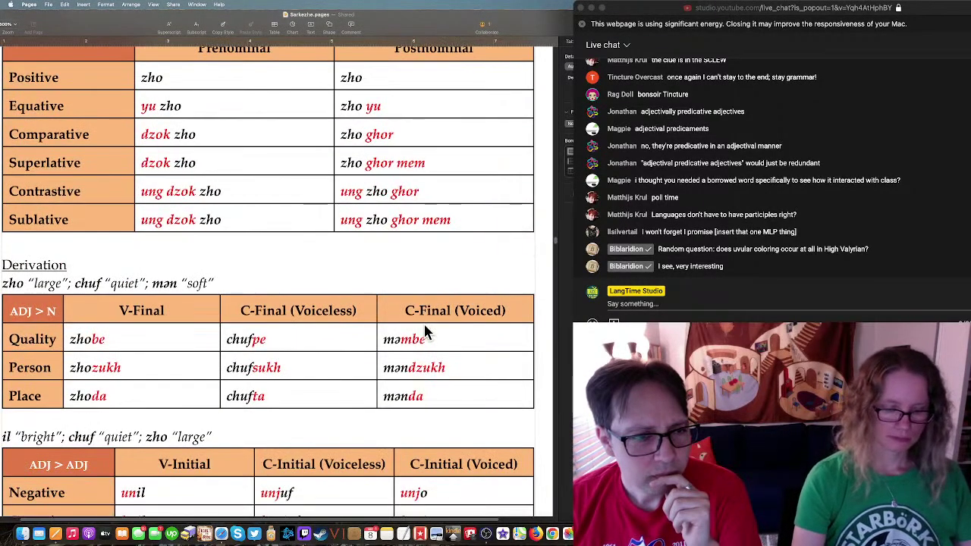
pyautogui.scroll(-12, 425, 330)
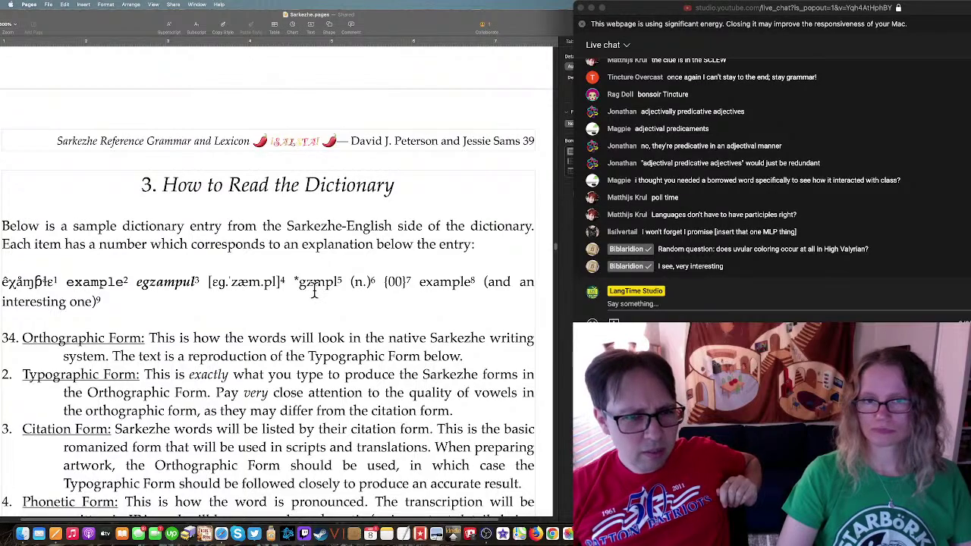
pyautogui.scroll(10, 315, 295)
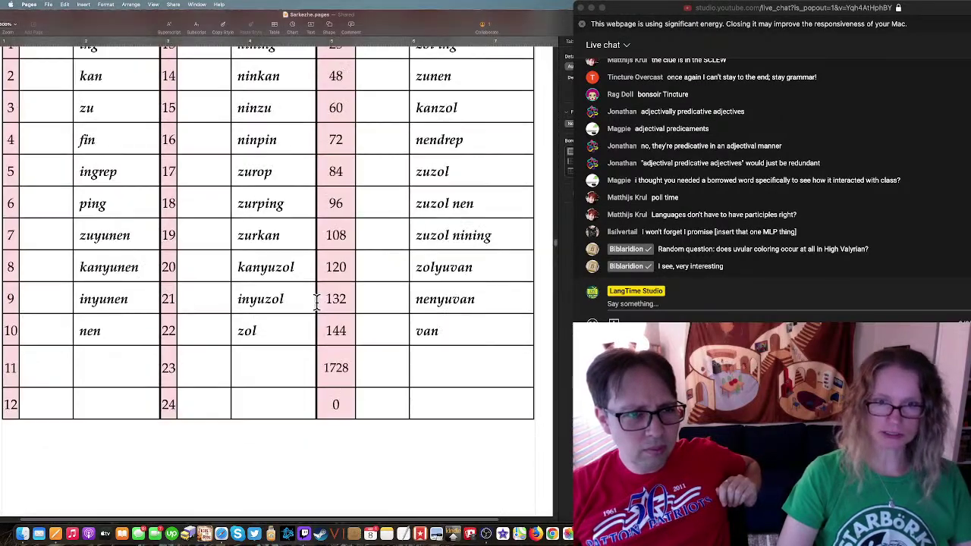
pyautogui.scroll(3, 316, 300)
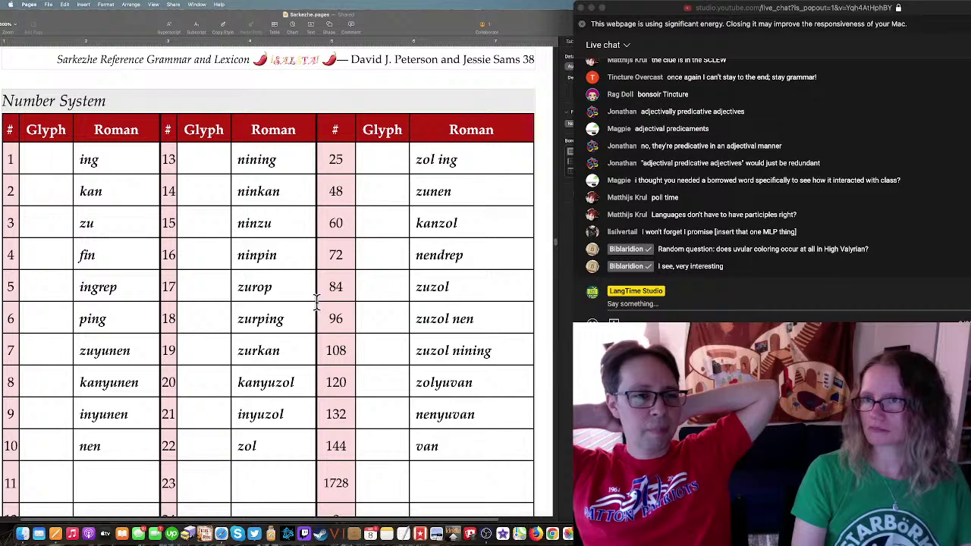
# Step: Replace the romanized forms for numbers 4 through 12 in the Number System table with the placeholder "xxx"
pyautogui.click(108, 250)
pyautogui.write('x')
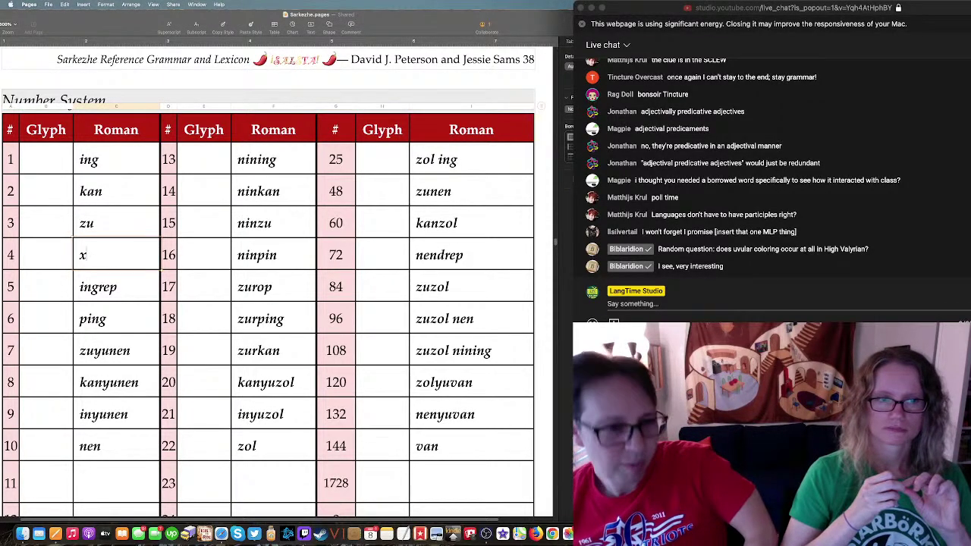
pyautogui.write('xx')
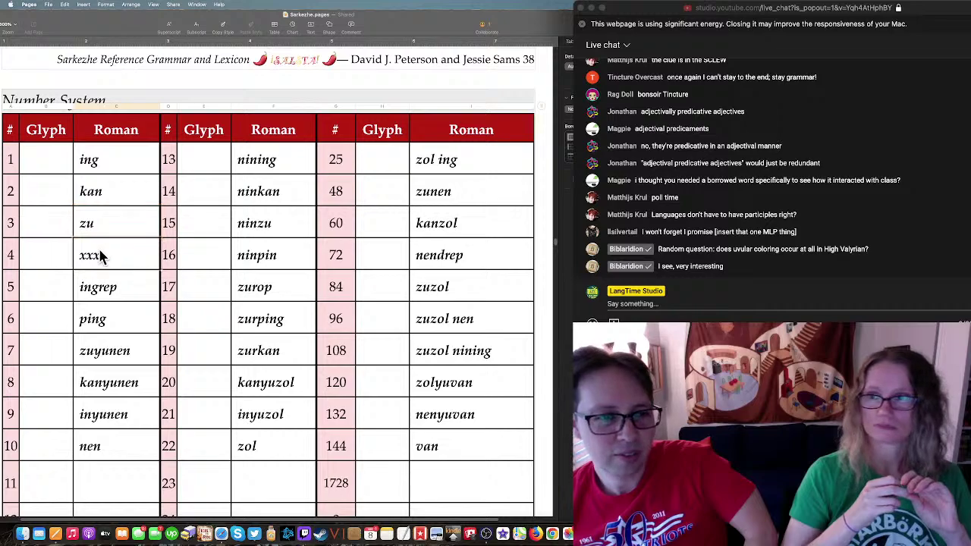
pyautogui.click(106, 284)
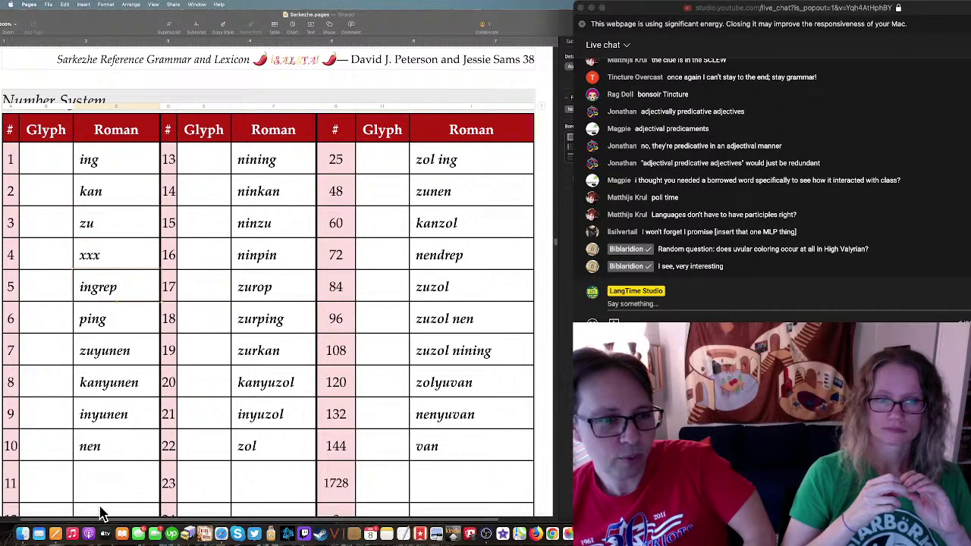
pyautogui.scroll(-3, 120, 441)
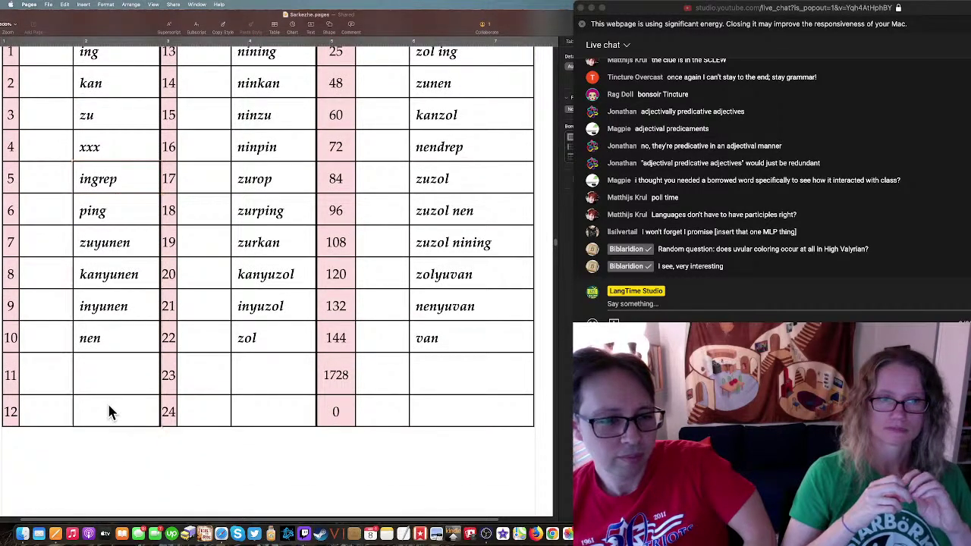
pyautogui.keyDown('shift'); pyautogui.click(107, 412); pyautogui.keyUp('shift')
pyautogui.write('xxx xxx xxx xxx xxx xxx xxx xxx')
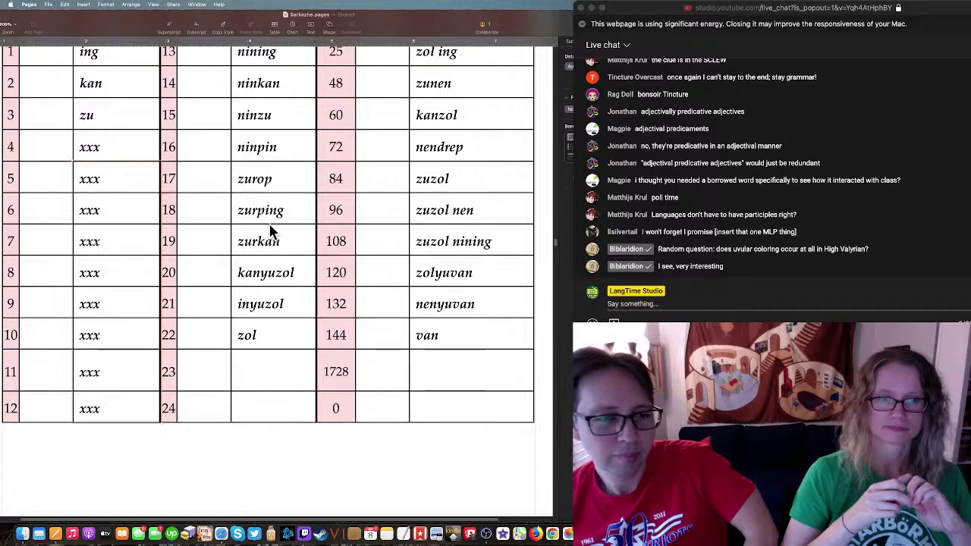
# Step: Fill the romanized forms for numbers 13 to 24 and for all of the table's third number group with "xxx"
pyautogui.scroll(2, 271, 232)
pyautogui.click(266, 108)
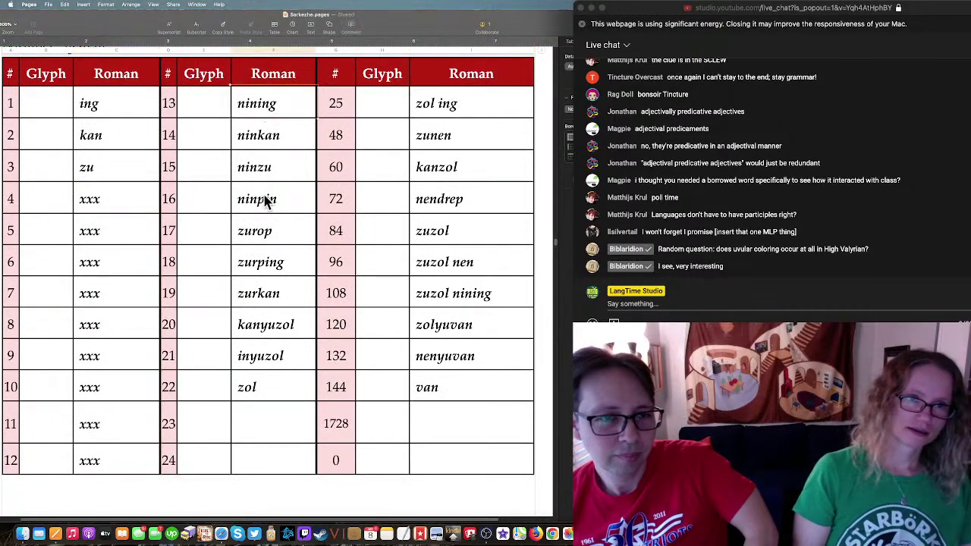
pyautogui.keyDown('shift'); pyautogui.click(273, 457); pyautogui.keyUp('shift')
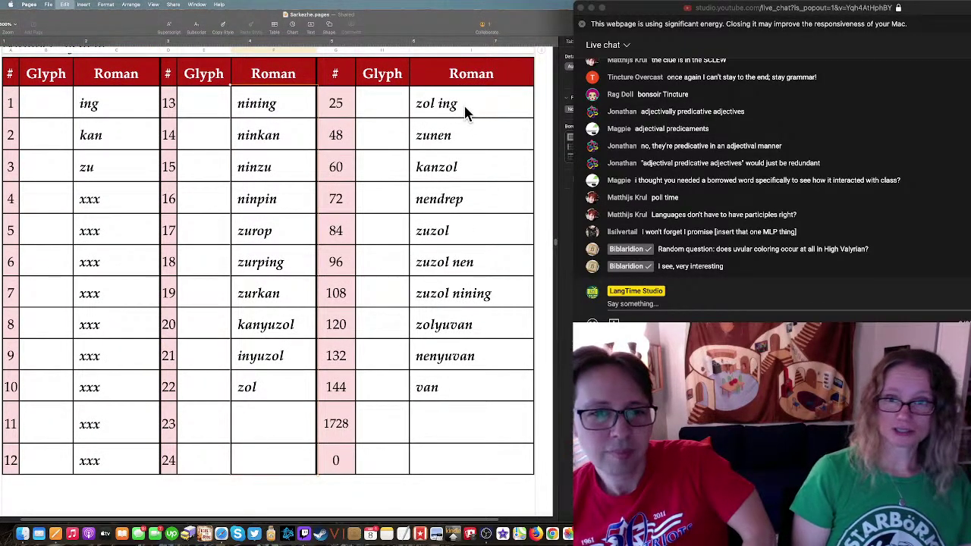
pyautogui.write('xxx')
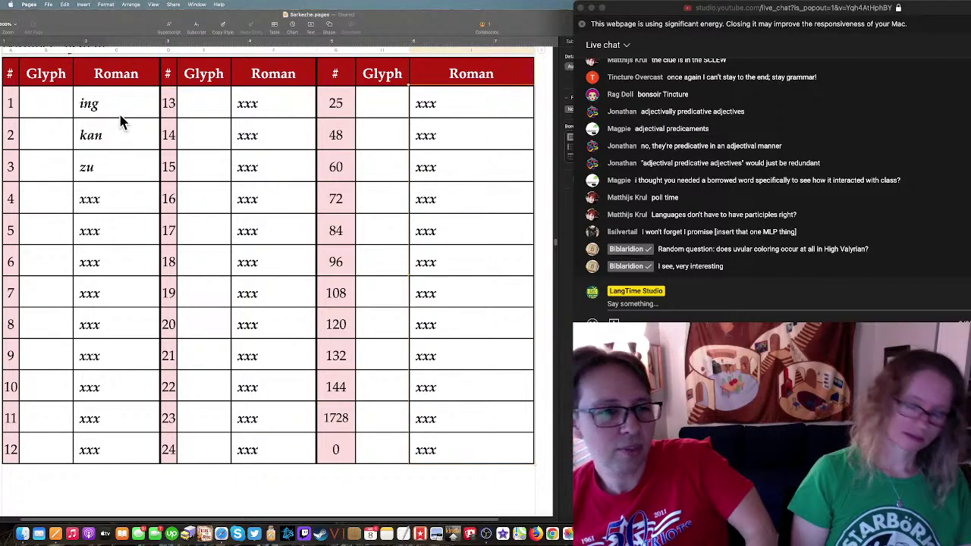
pyautogui.write('xxx xxx xxx xxx xxx xxx xxx xxx xxx xxx xxx xxx')
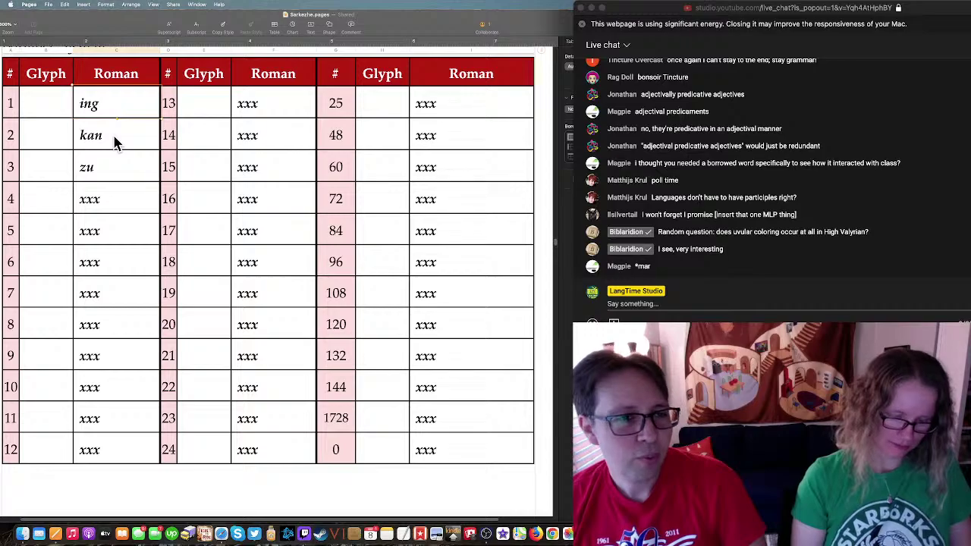
# Step: Switch to Lexurgy Sound Changer, add "mar" as the first input word, apply the sound changes, and return to the Number System table
pyautogui.hotkey('ctrl', 'Up')
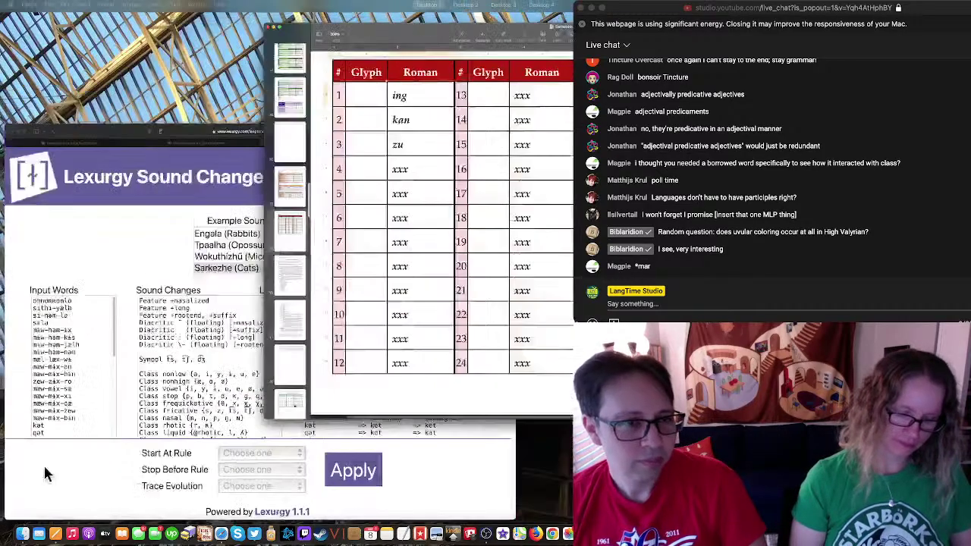
pyautogui.click(44, 474)
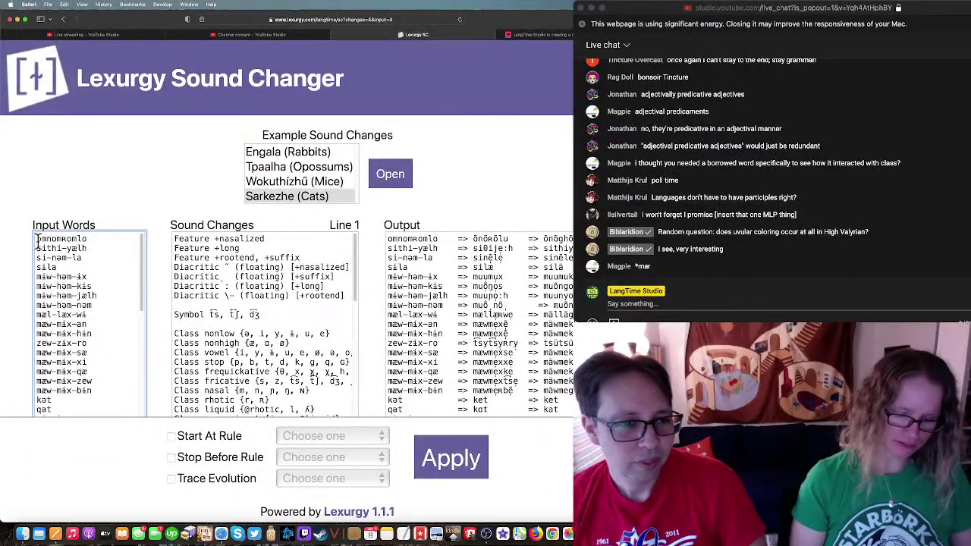
pyautogui.press('Return')
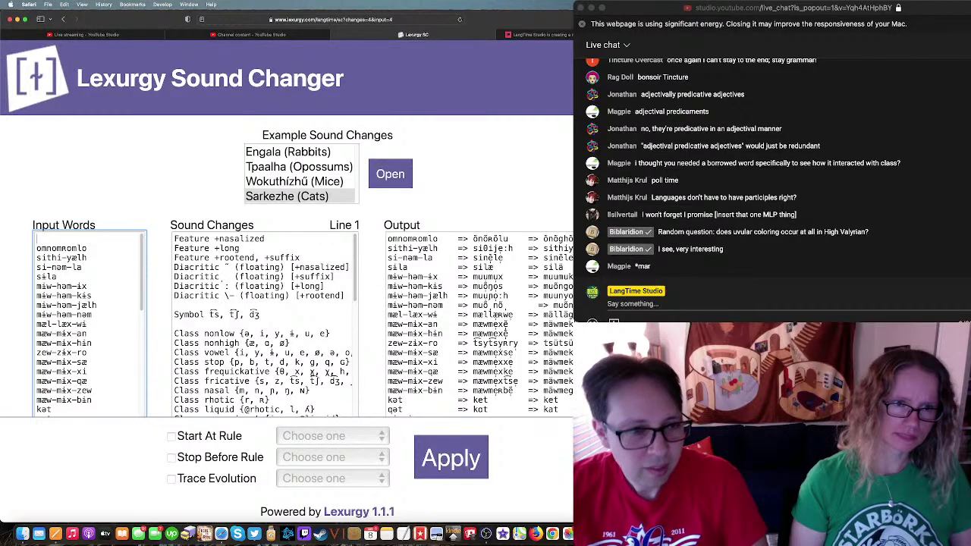
pyautogui.write('mar')
pyautogui.click(478, 478)
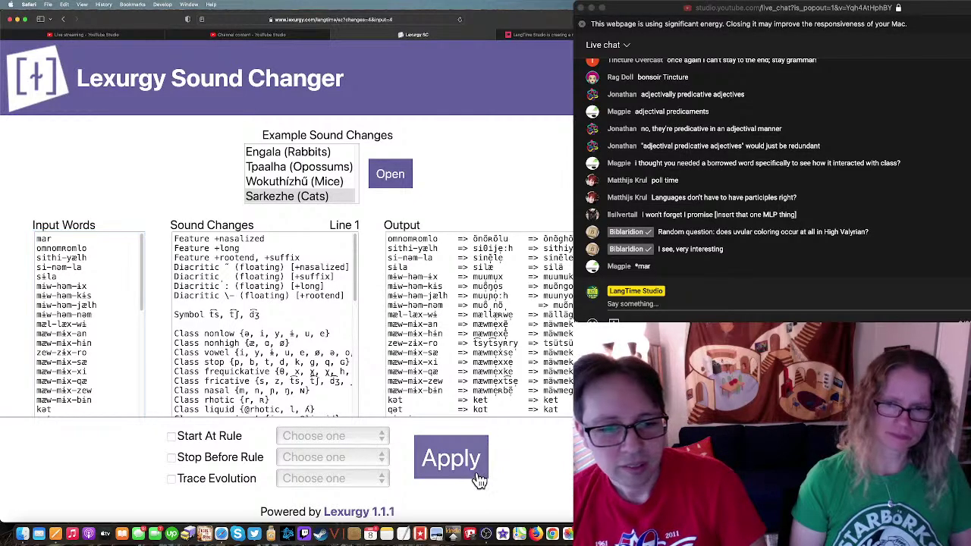
pyautogui.hotkey('ctrl', 'Up')
pyautogui.click(516, 298)
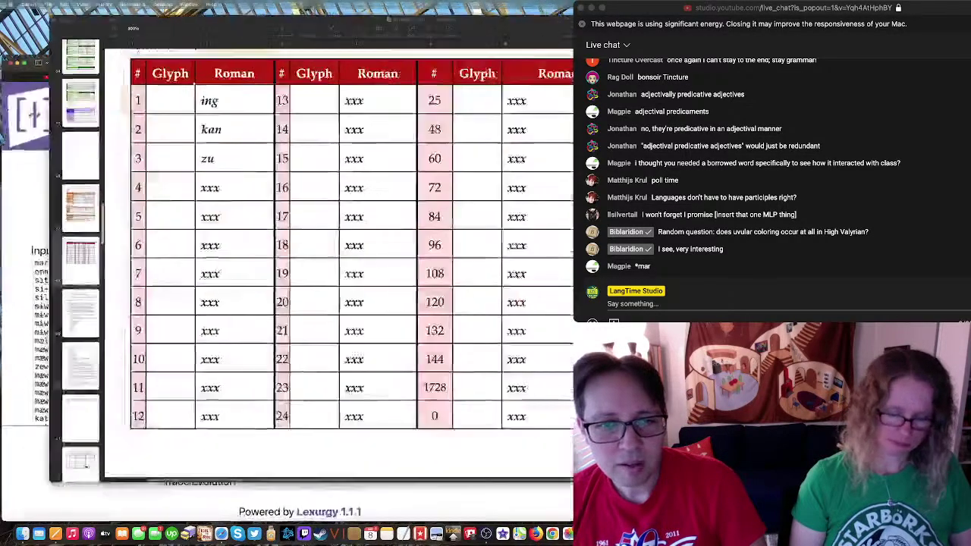
# Step: Enter the romanized forms "mar" for number 3, "bẽ (*ben)" for number 2 and "äw" for number 1 in the Number System table
pyautogui.click(102, 173)
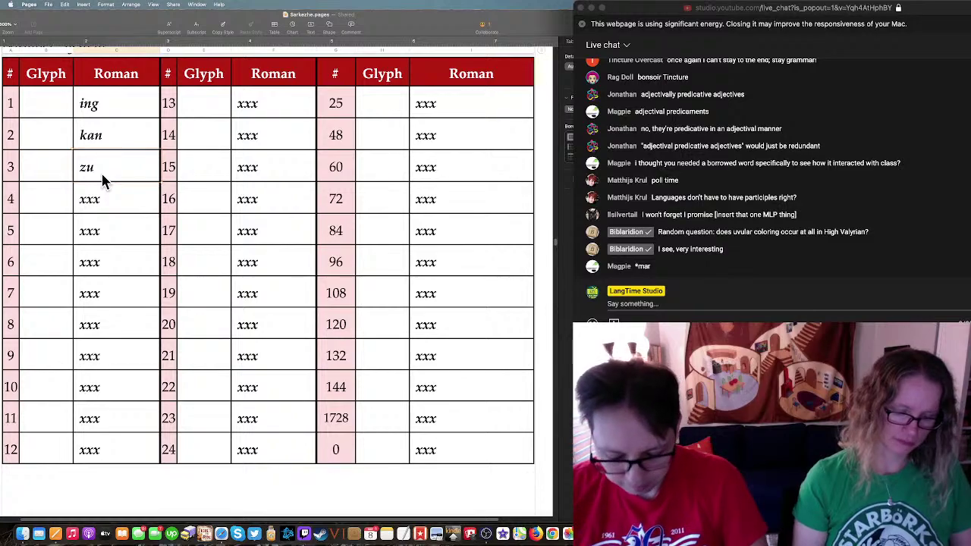
pyautogui.write('mar')
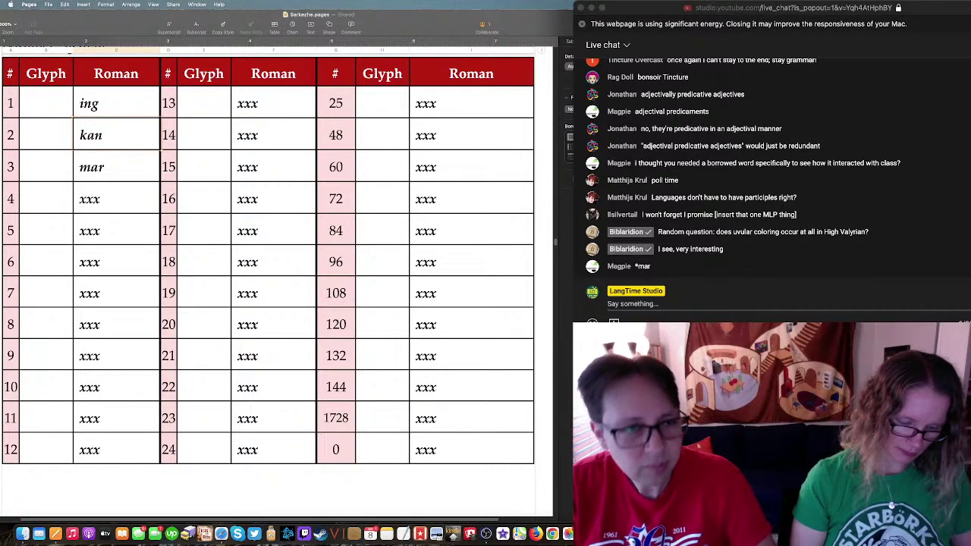
pyautogui.write('bẽ')
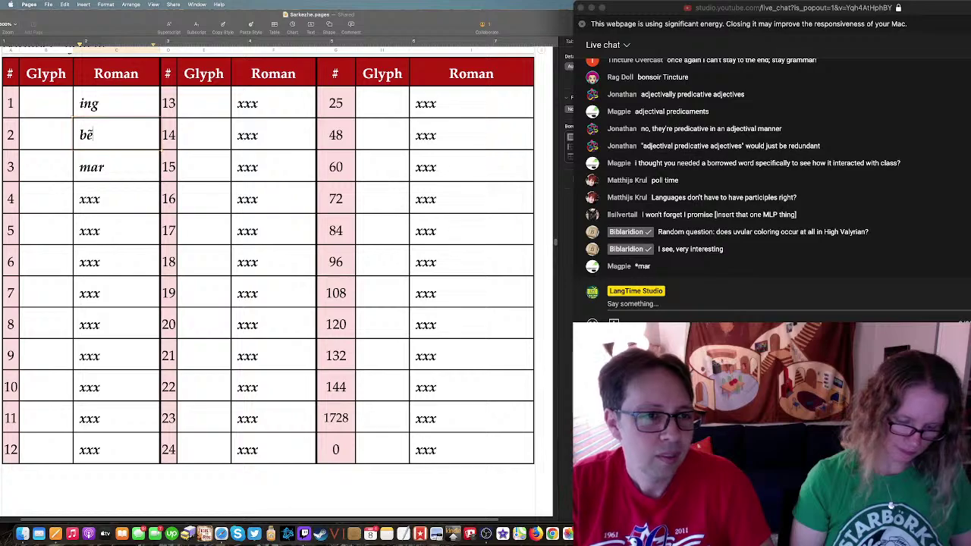
pyautogui.write(' (*b')
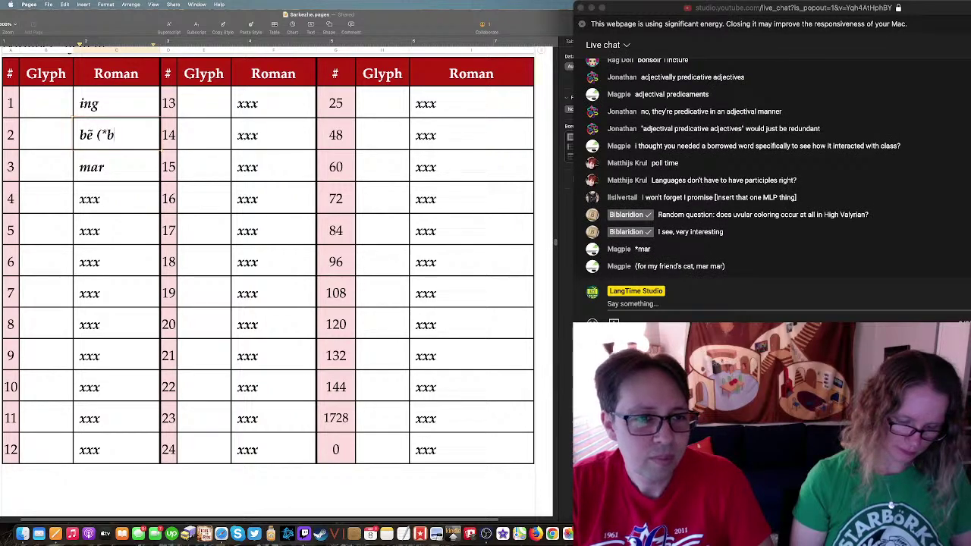
pyautogui.write('en)')
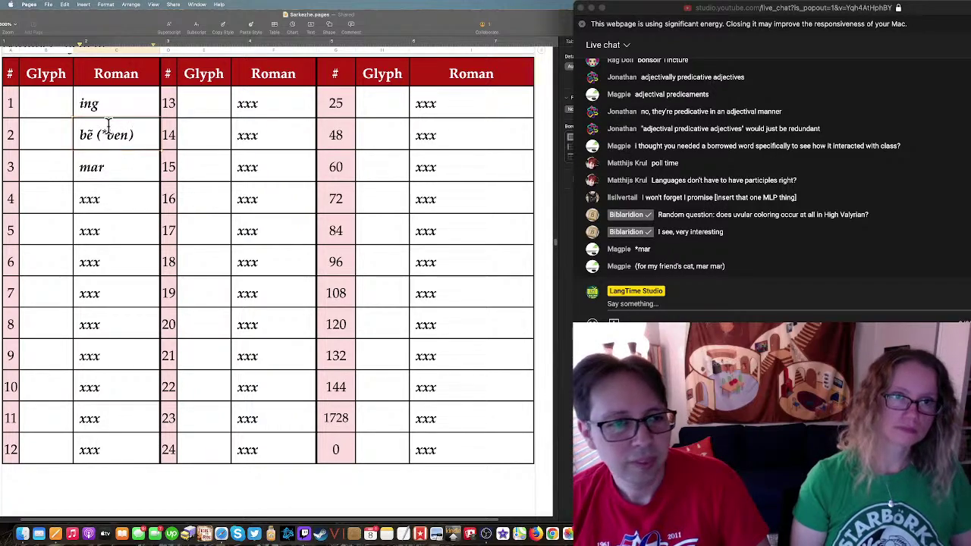
pyautogui.click(95, 105)
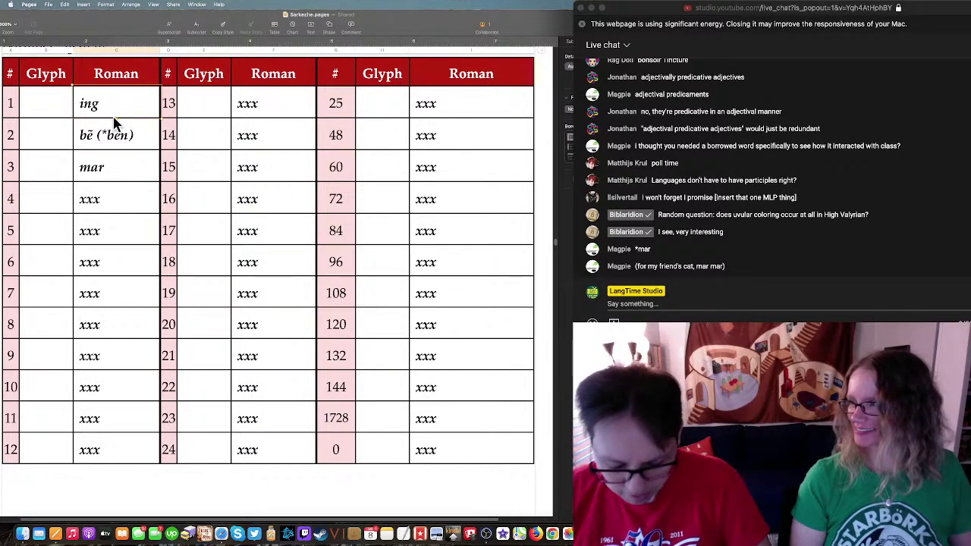
pyautogui.write('ăw')
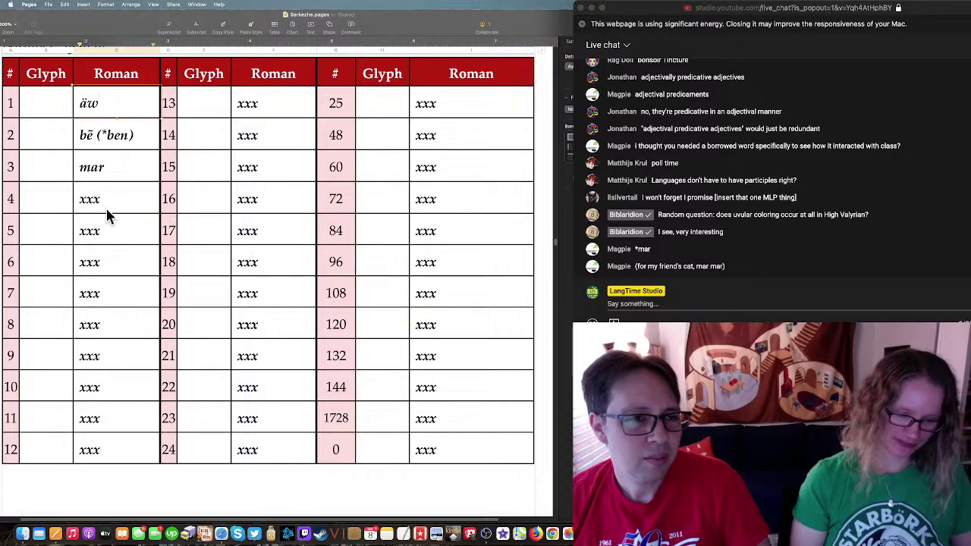
# Step: Switch to Lexurgy Sound Changer, replace the first input word with "æw", apply the sound changes, and return to the Number System table
pyautogui.hotkey('ctrl', 'Left')
pyautogui.click(65, 238)
pyautogui.moveTo(65, 238); pyautogui.dragTo(6, 213)
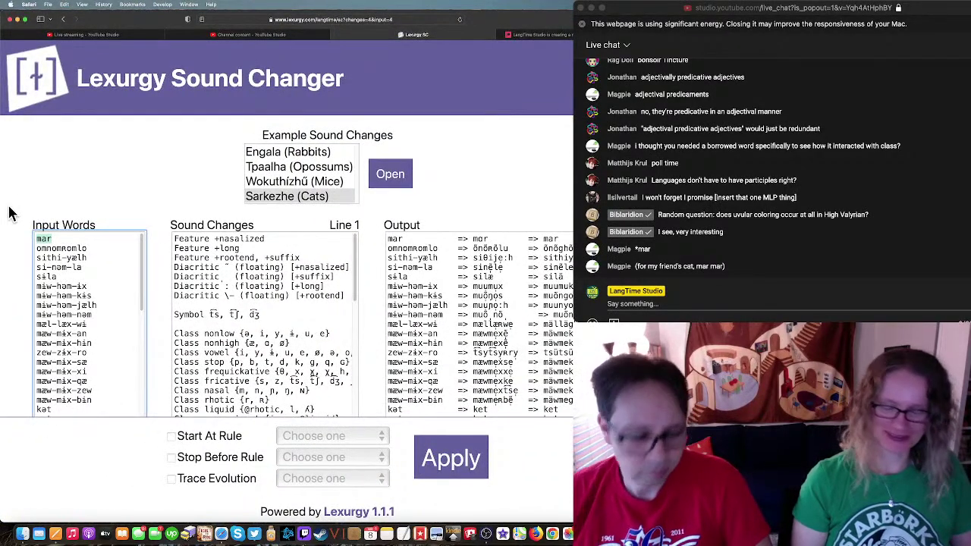
pyautogui.write('ăw')
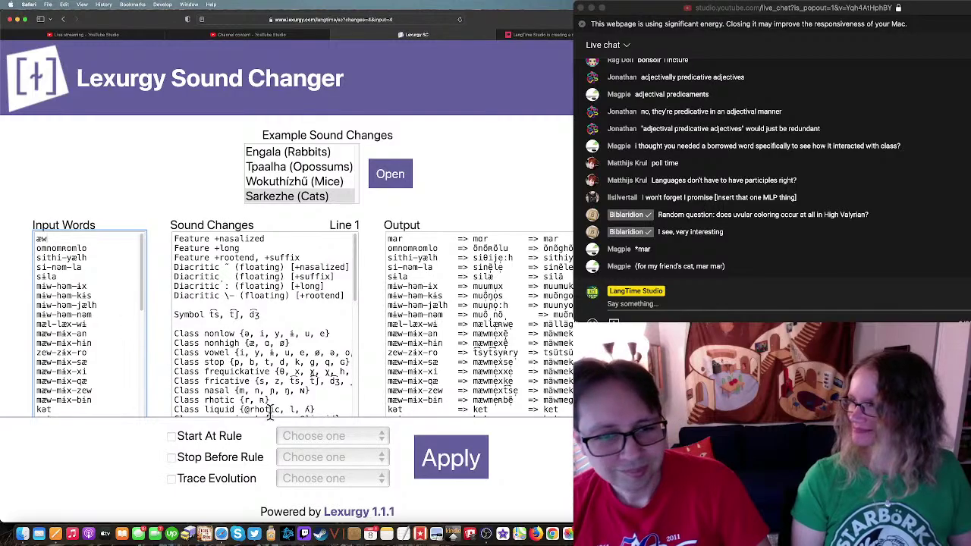
pyautogui.click(438, 463)
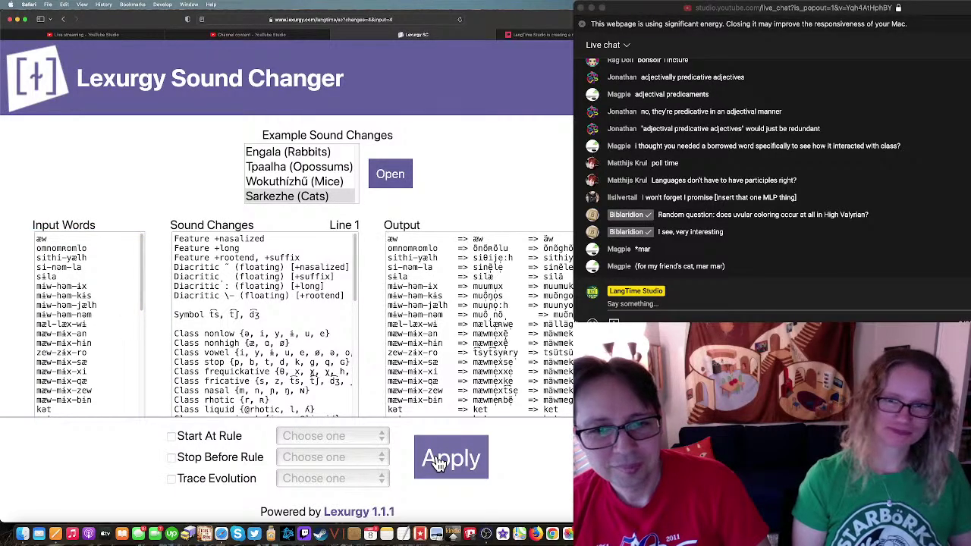
pyautogui.hotkey('ctrl', 'Up')
pyautogui.click(551, 211)
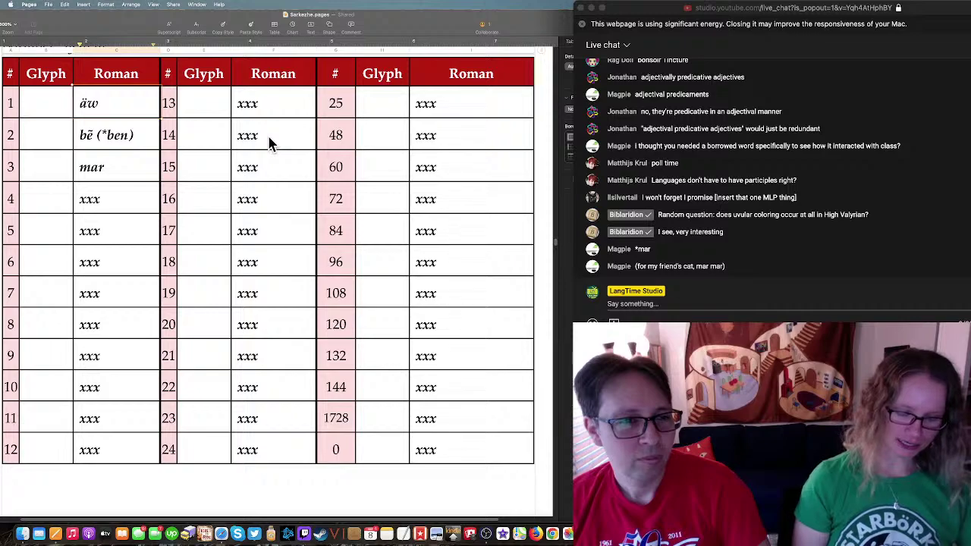
pyautogui.click(277, 175)
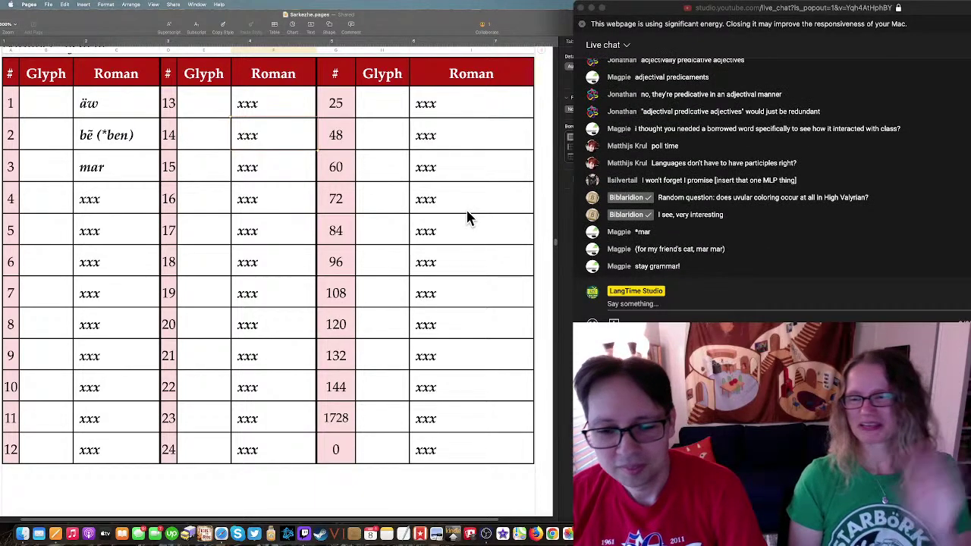
pyautogui.hotkey('ctrl', 'Up')
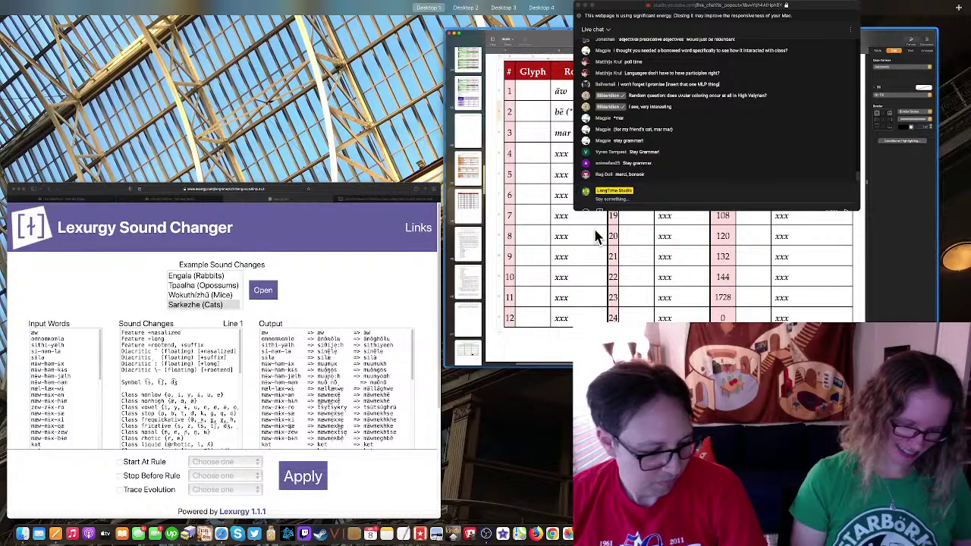
pyautogui.hotkey('ctrl', 'Up')
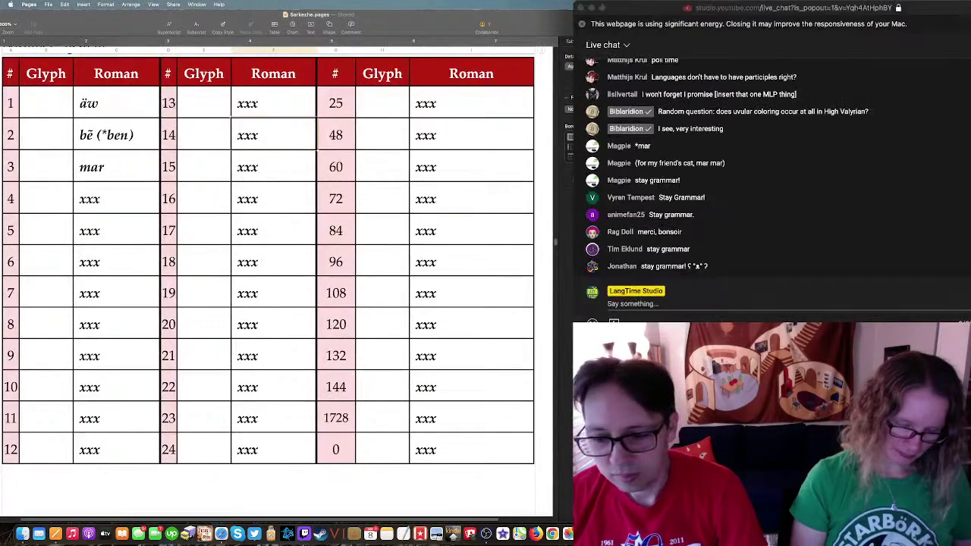